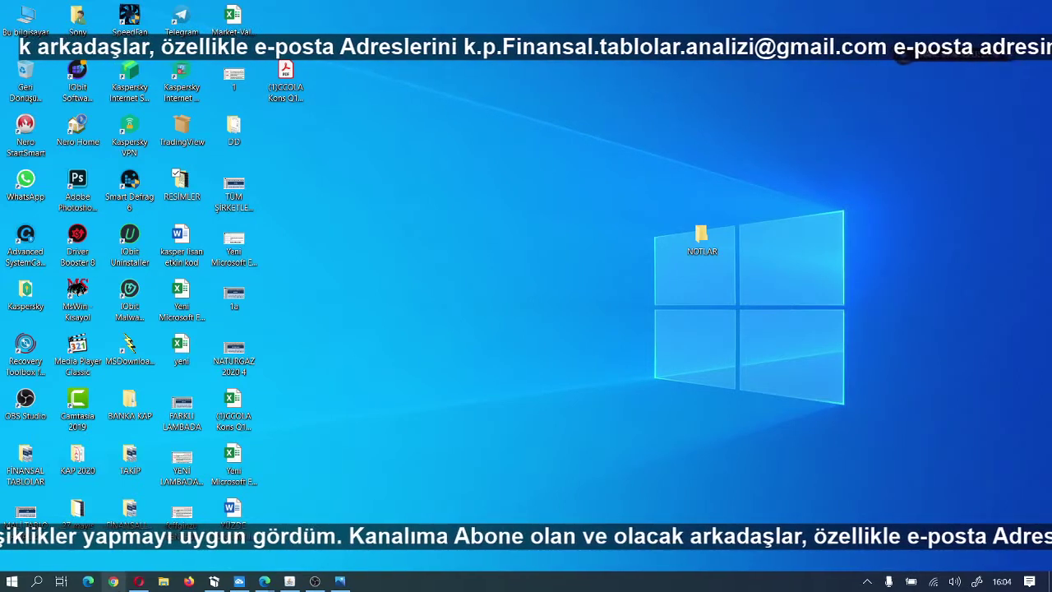
# Step: Search Google in Chrome for "kap" and open the KAP website from the results
pyautogui.click(112, 581)
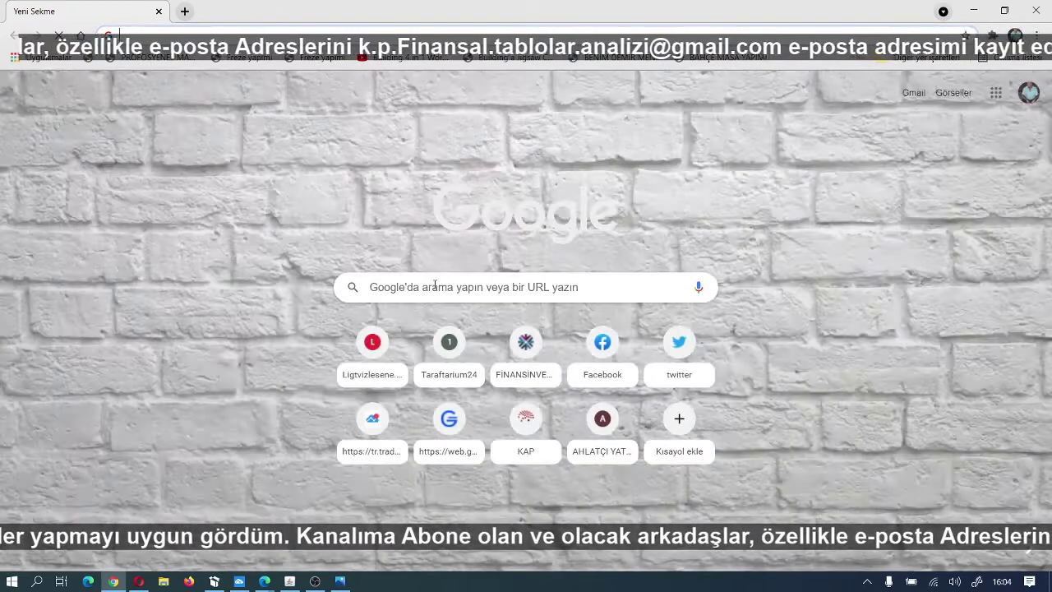
pyautogui.click(431, 288)
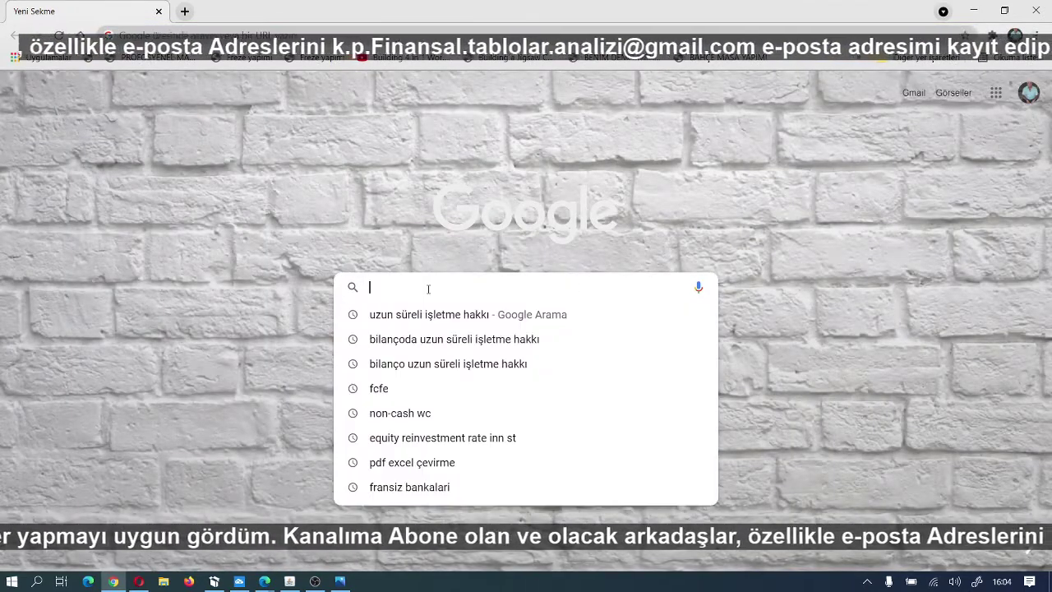
pyautogui.write('KAP')
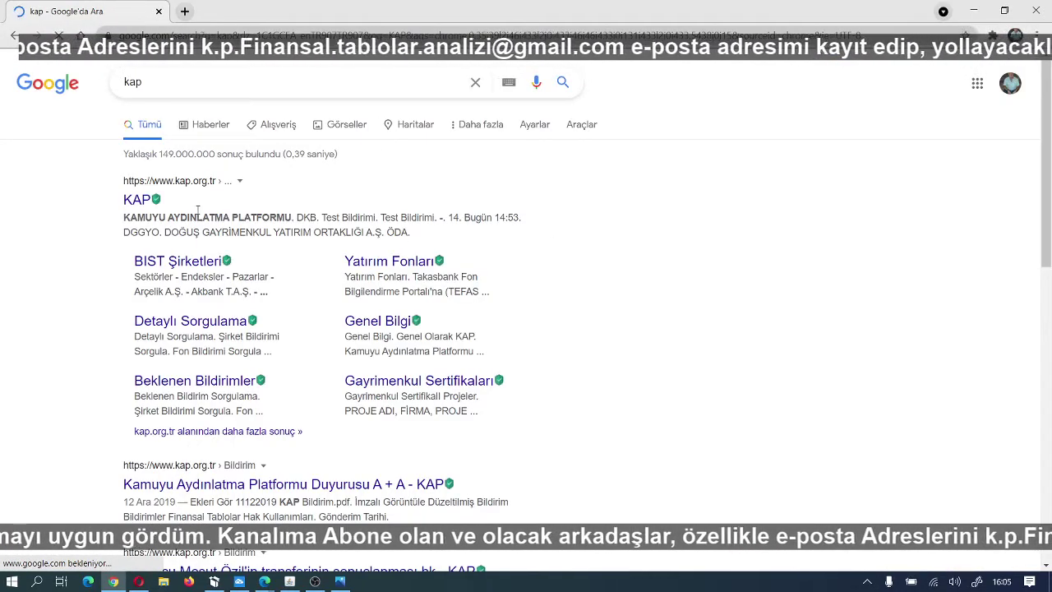
pyautogui.click(136, 206)
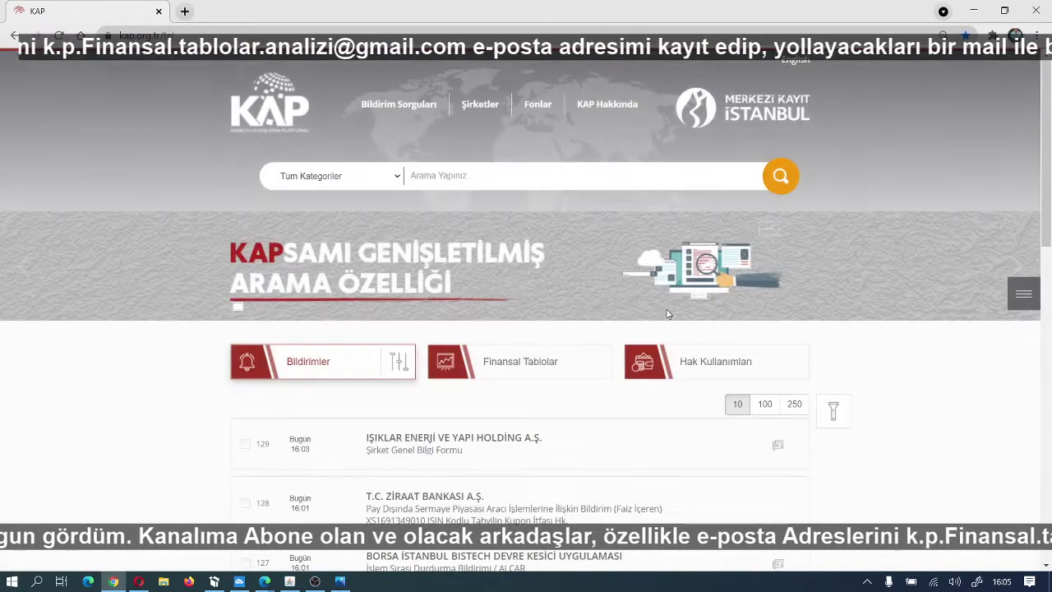
# Step: Open the Finansal Tablolar query on the KAP home page and set the year to 2020
pyautogui.scroll(-2, 667, 313)
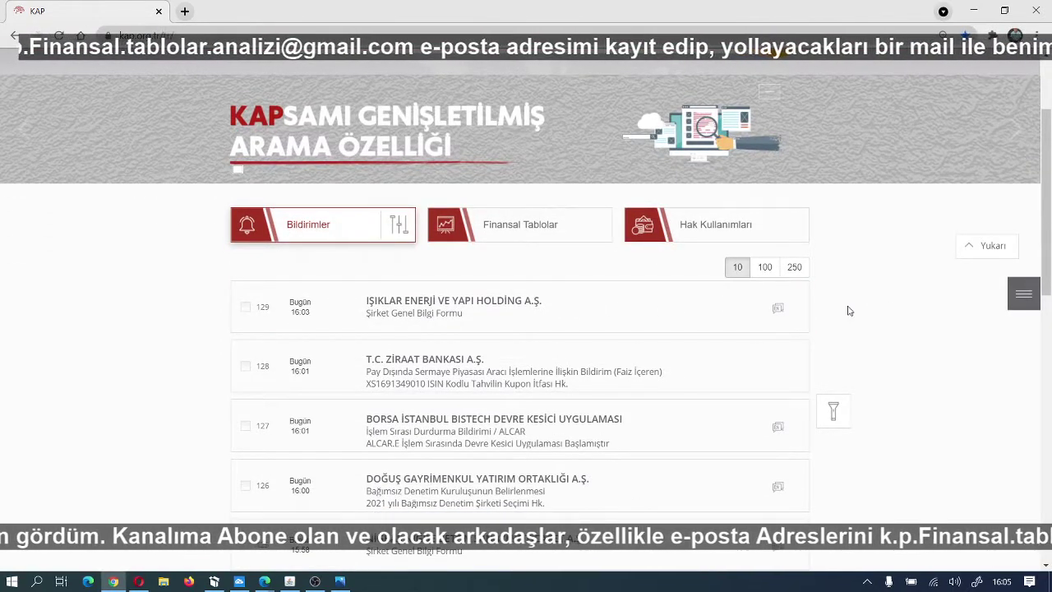
pyautogui.click(517, 227)
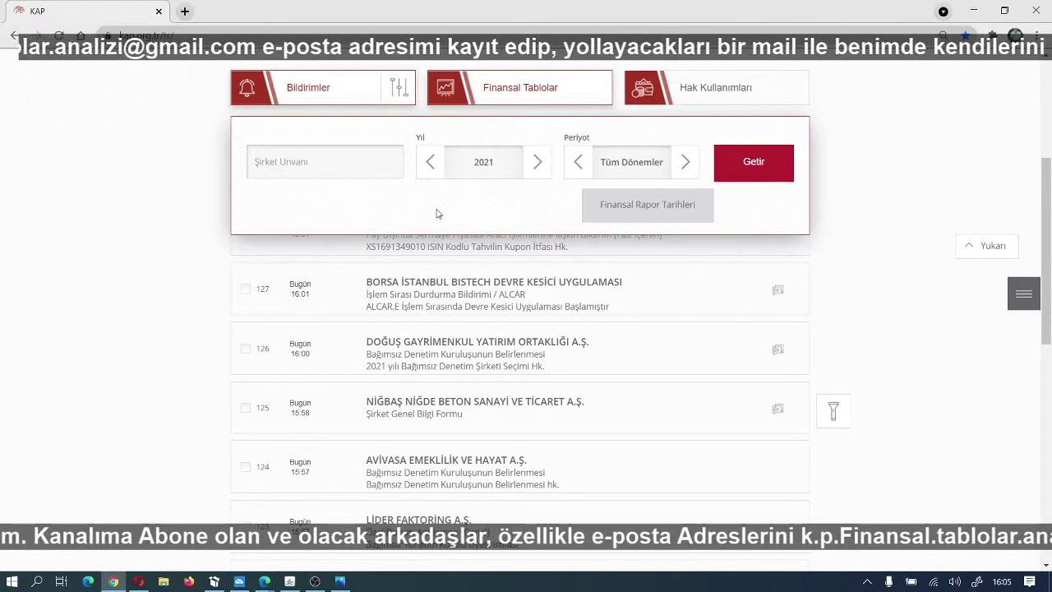
pyautogui.click(539, 164)
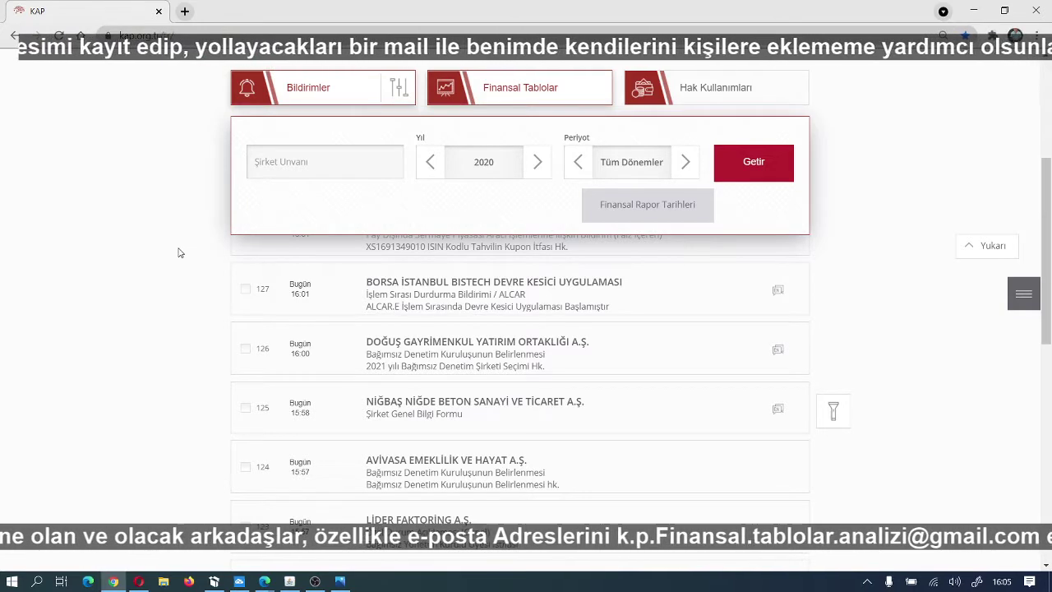
# Step: Look up "ŞİŞE" as the company title and choose TÜRKİYE ŞİŞE VE CAM FABRİKALARI A.Ş
pyautogui.click(302, 161)
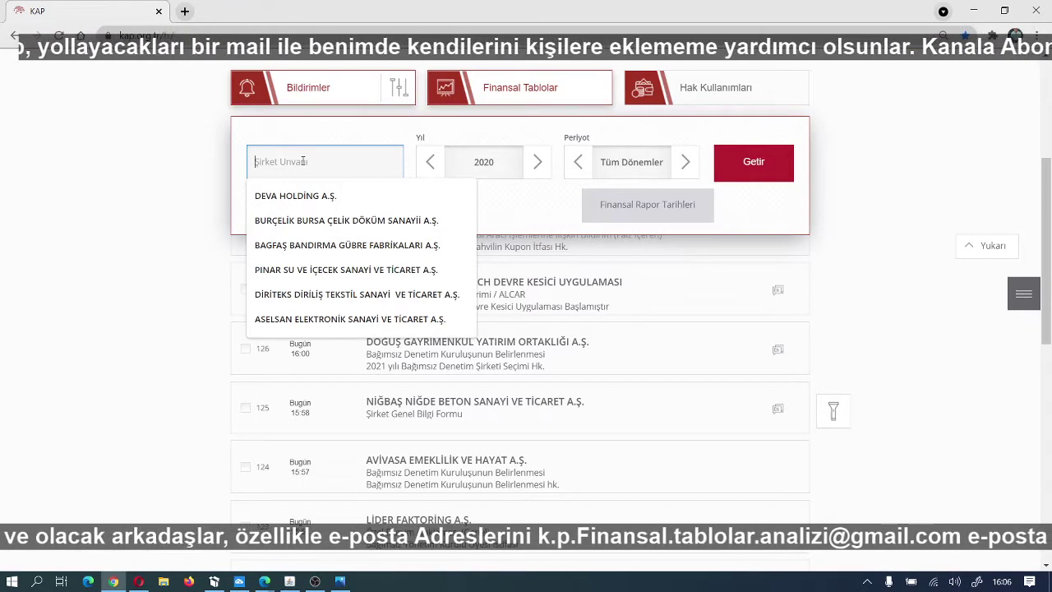
pyautogui.write('ŞİŞE')
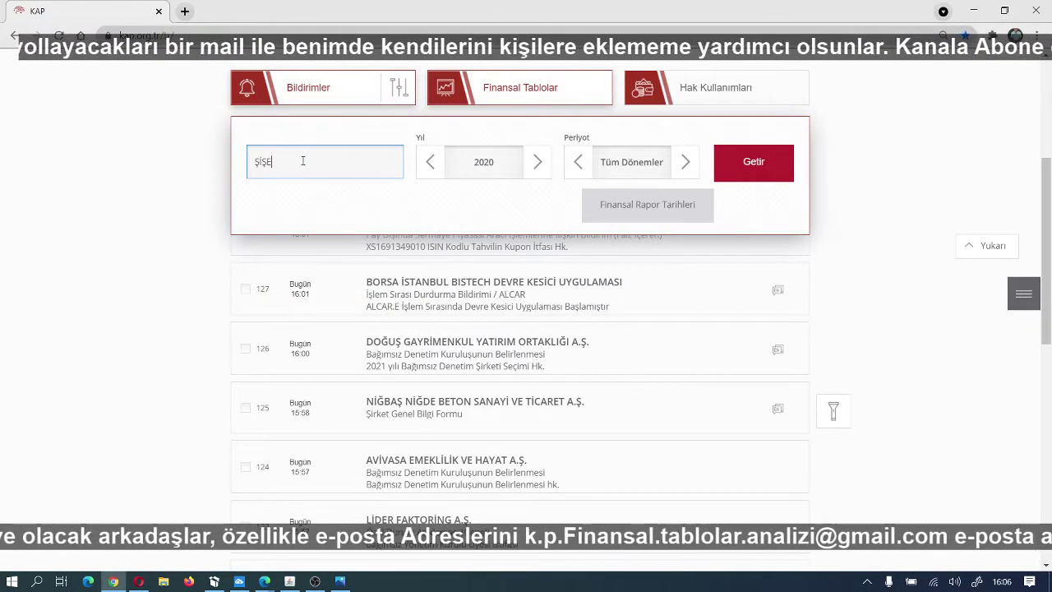
pyautogui.write('CA')
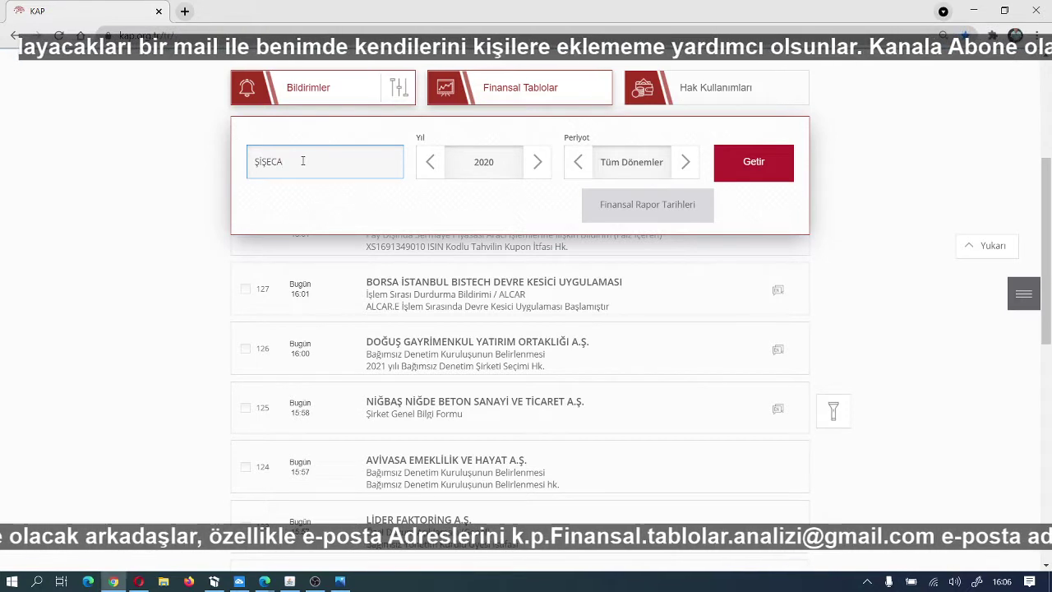
pyautogui.write('M')
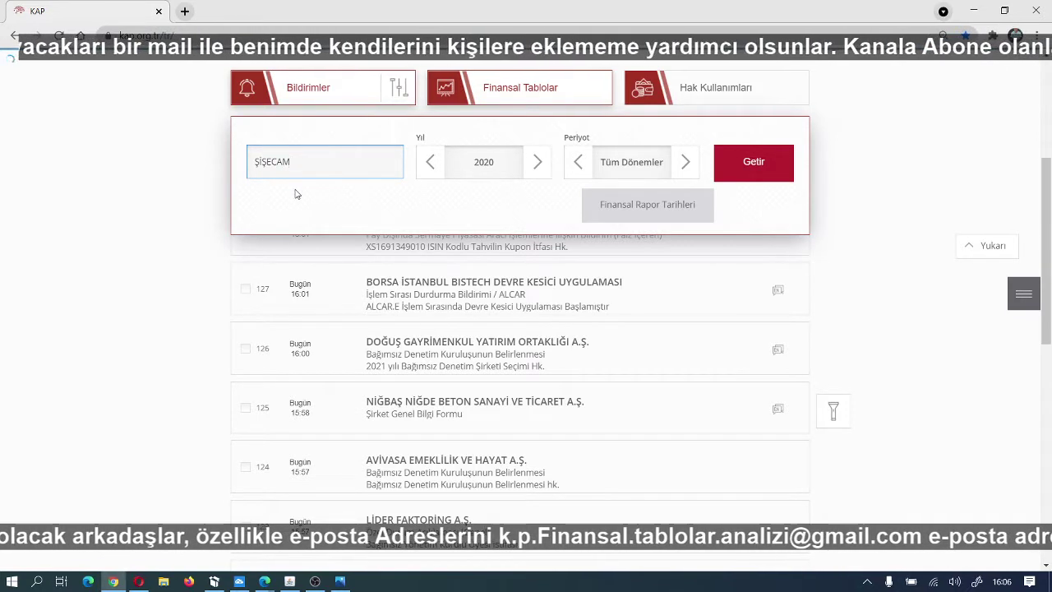
pyautogui.press('BackSpace')
pyautogui.press('BackSpace')
pyautogui.press('BackSpace')
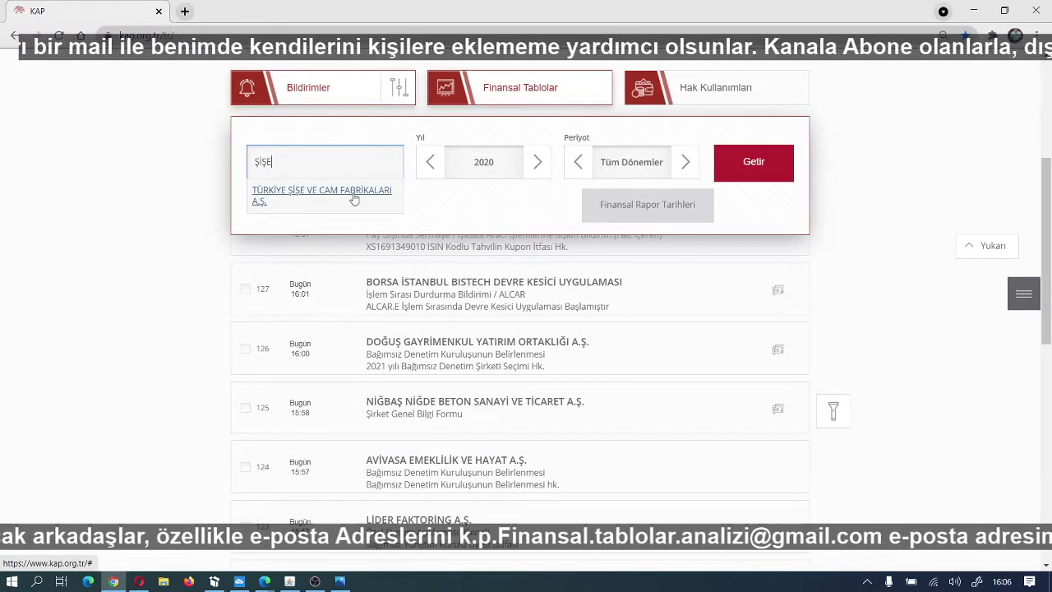
pyautogui.click(314, 193)
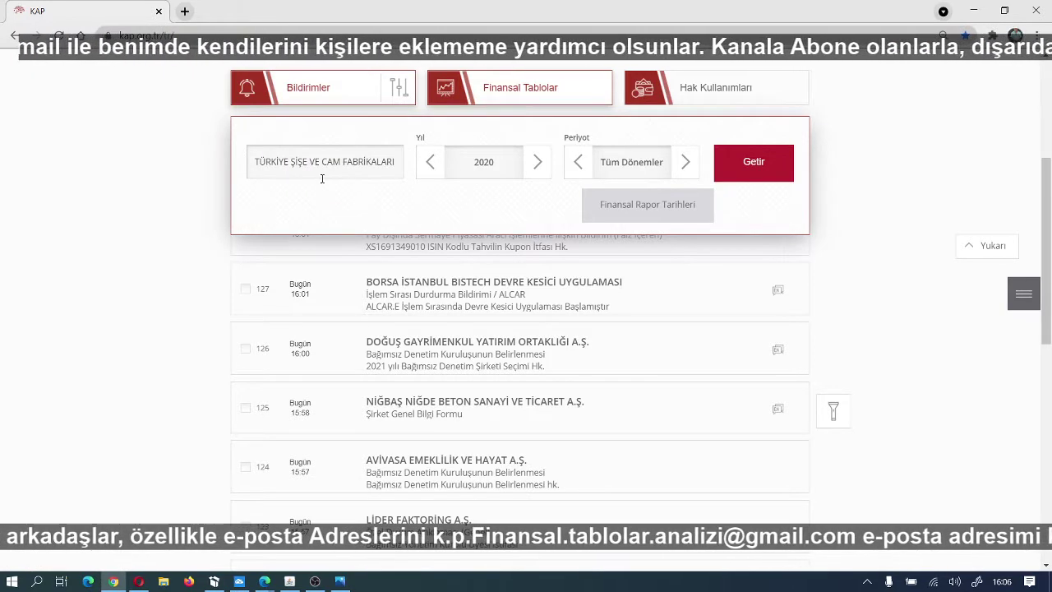
# Step: Fetch the company's 2020 financial statements for all periods and save the ZIP archive to the desktop as ŞİŞE
pyautogui.scroll(-1, 858, 194)
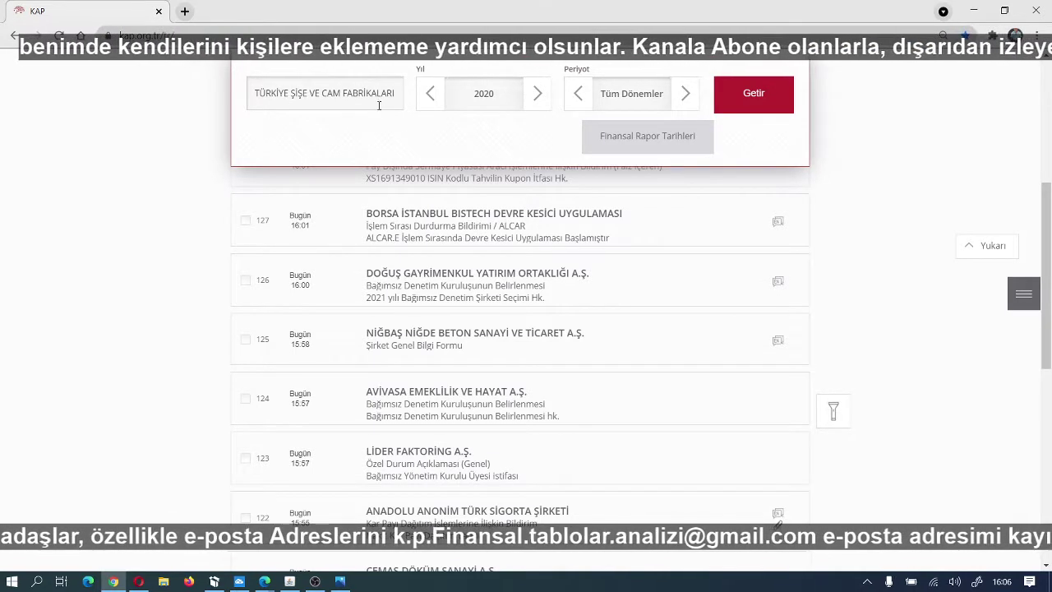
pyautogui.click(753, 94)
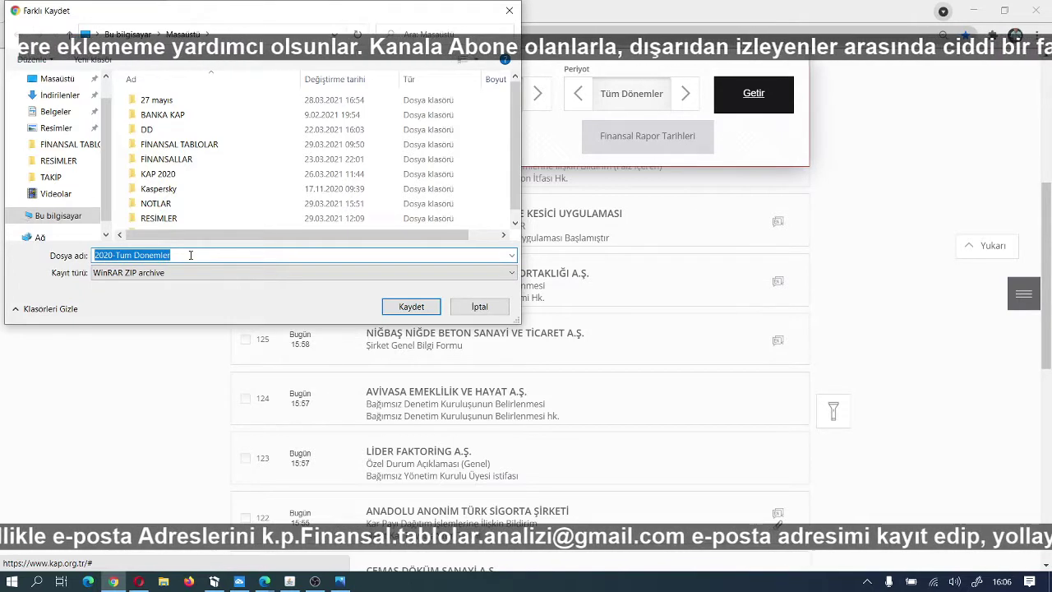
pyautogui.write('ŞİŞE')
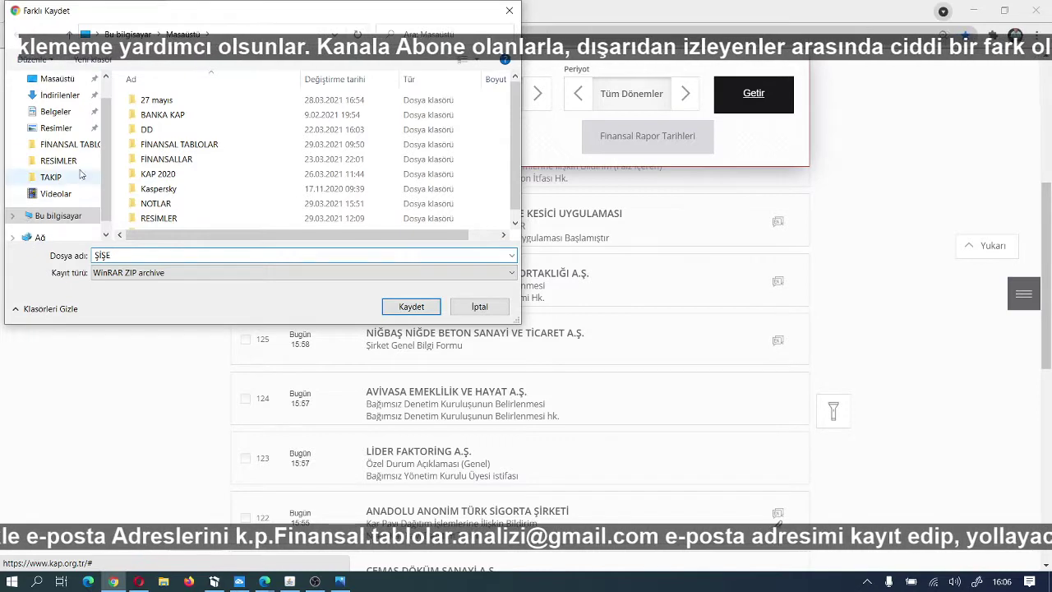
pyautogui.scroll(1, 64, 136)
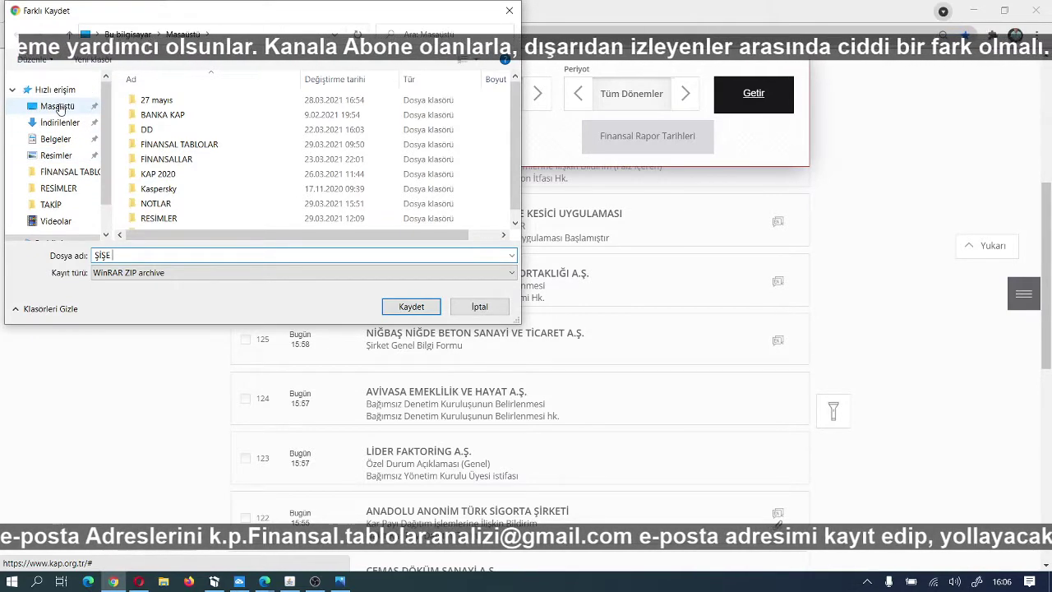
pyautogui.click(59, 109)
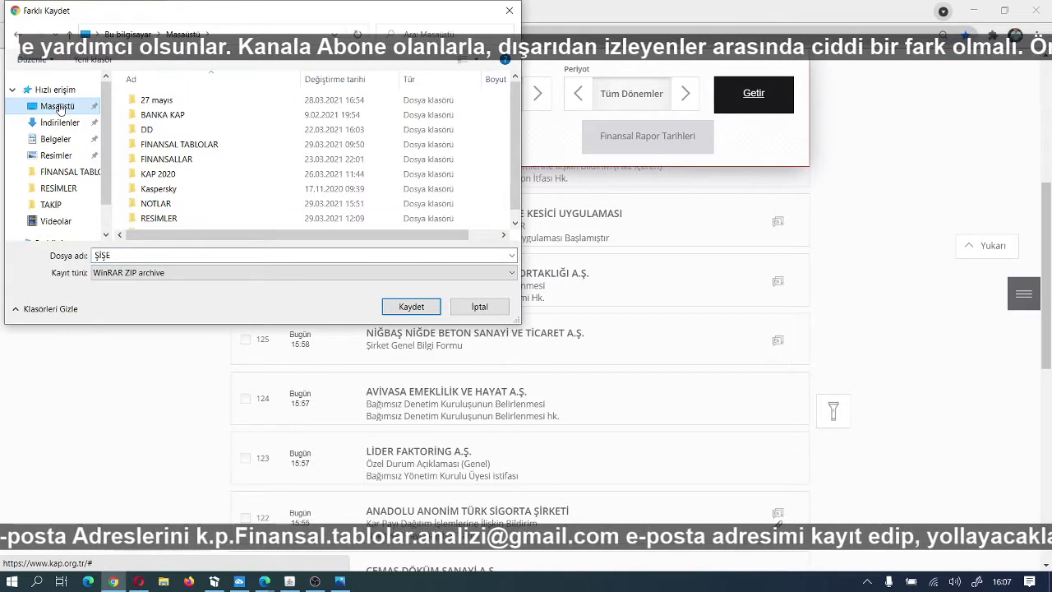
pyautogui.click(411, 307)
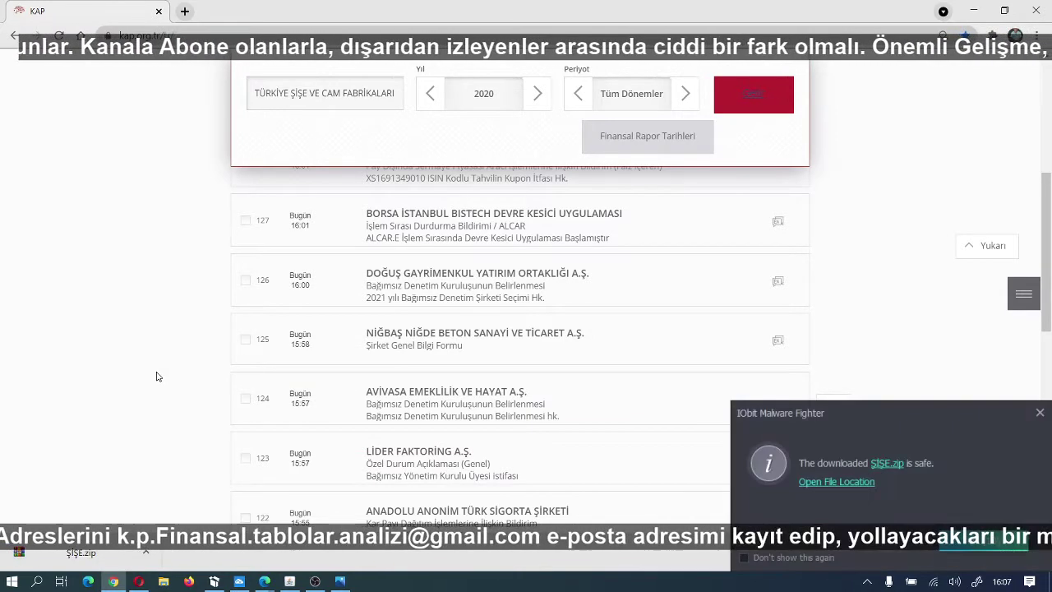
pyautogui.click(989, 549)
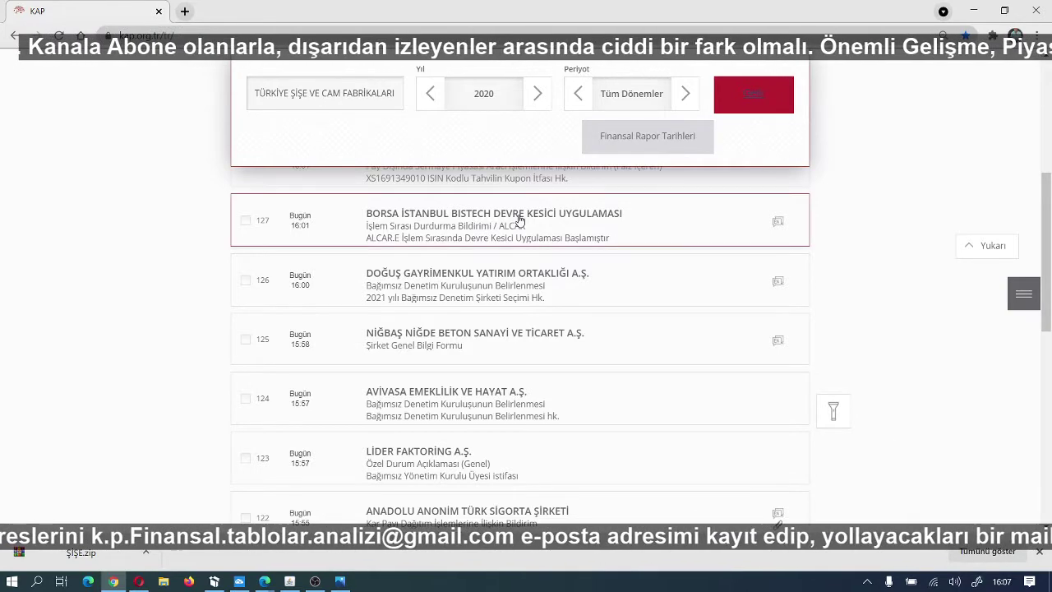
# Step: Move the ŞİŞE archive to an empty area of the desktop and open (2)31.12.2020 Şişecam Konsolide.pdf from its Dönem4 Ekler folder
pyautogui.click(973, 11)
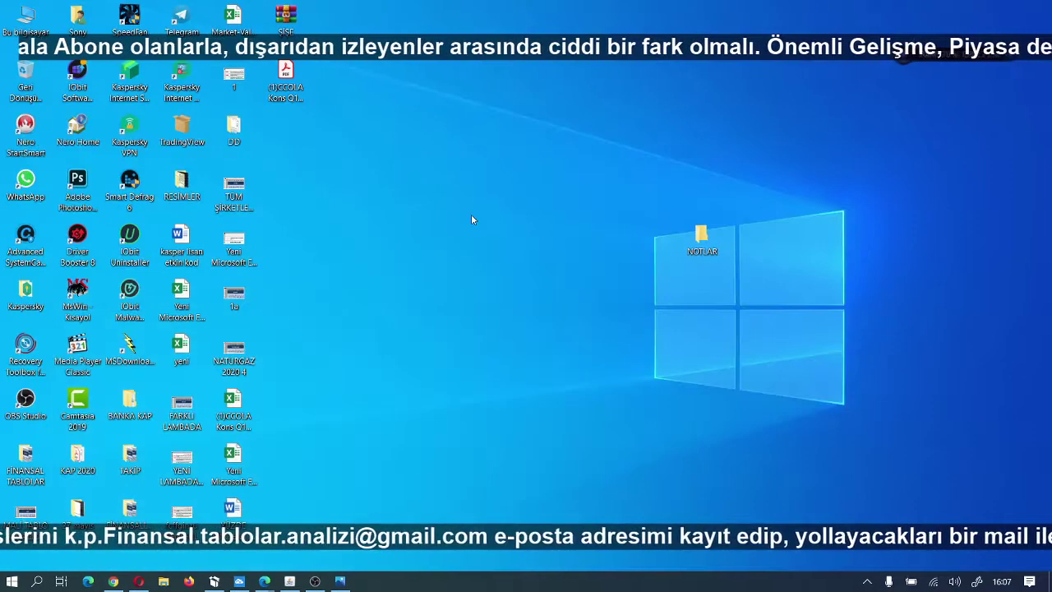
pyautogui.moveTo(286, 16); pyautogui.dragTo(500, 146)
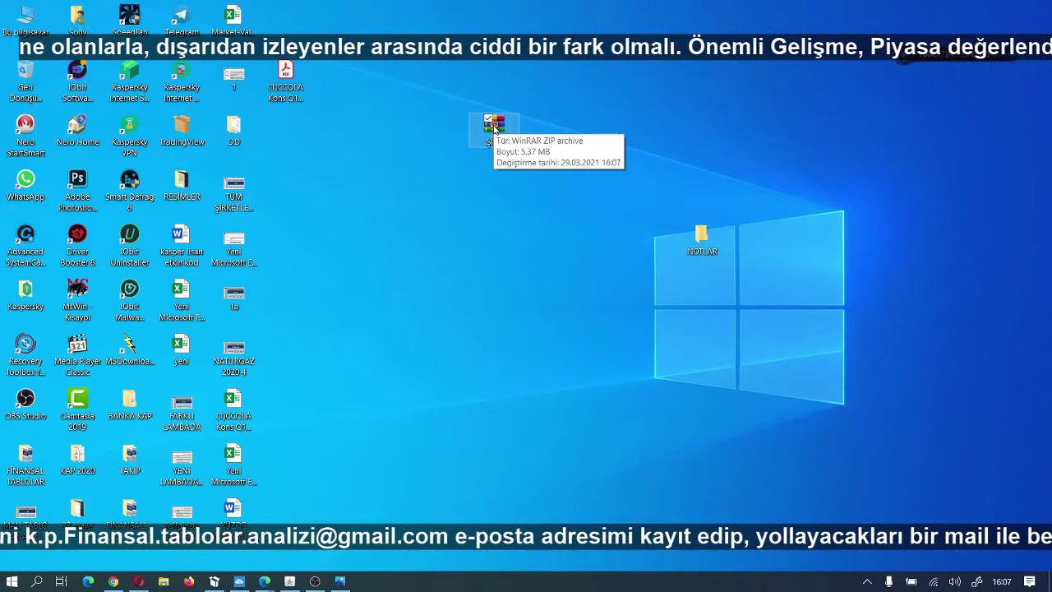
pyautogui.click(469, 251)
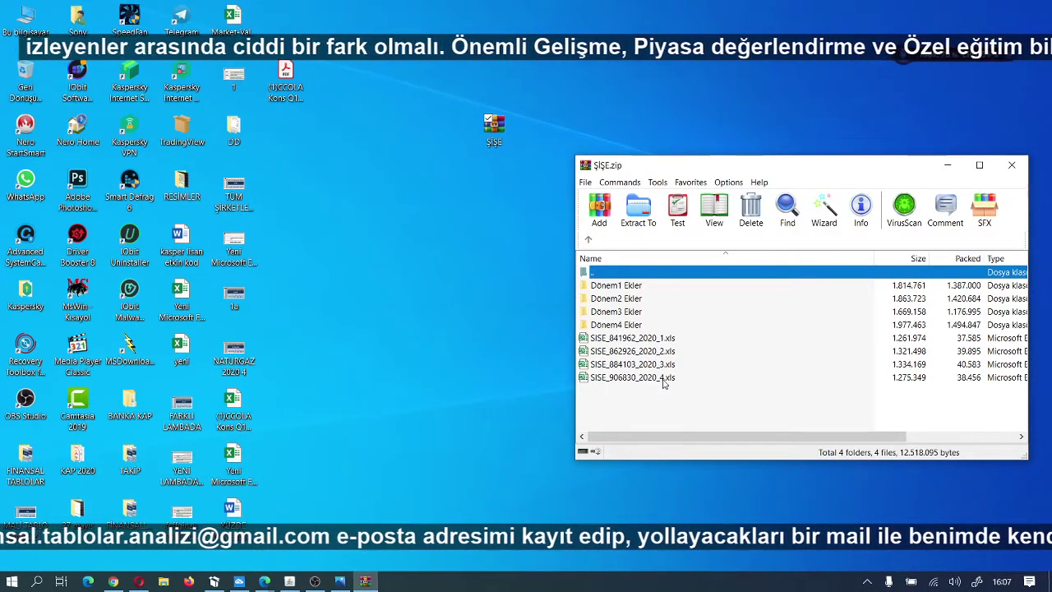
pyautogui.doubleClick(609, 326)
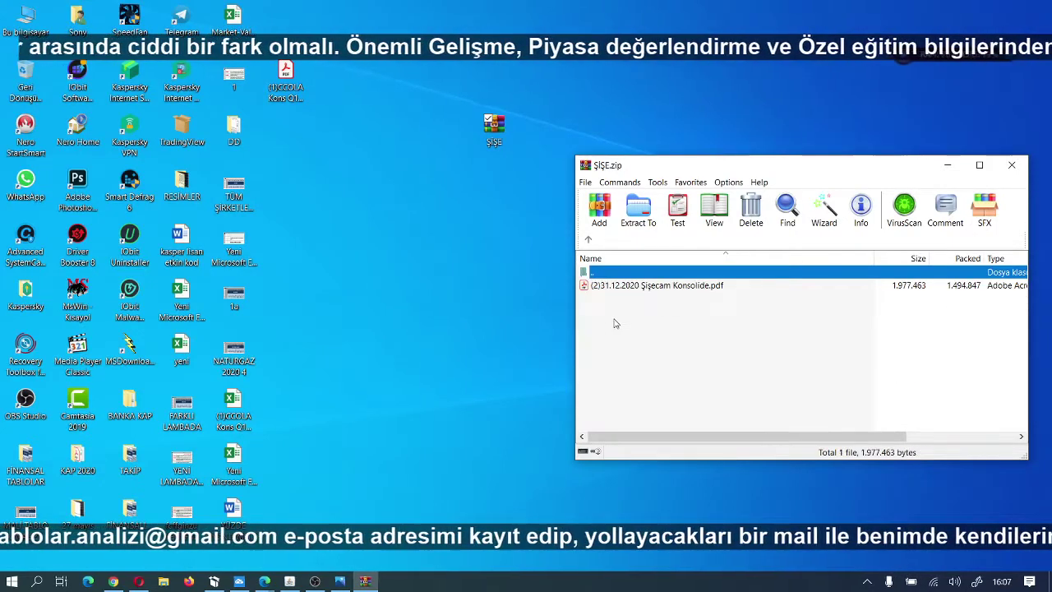
pyautogui.click(651, 286)
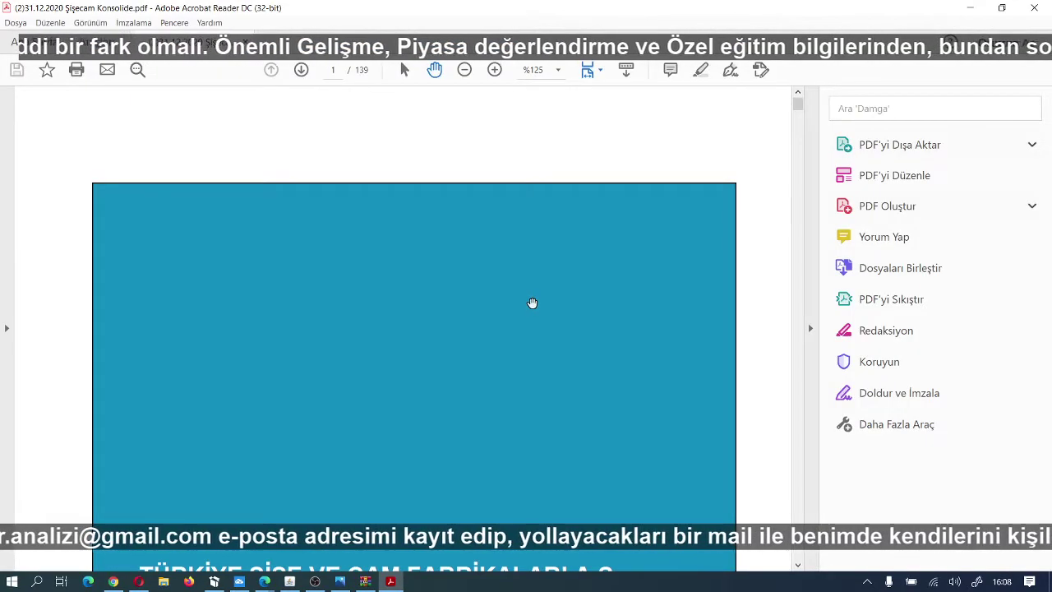
# Step: Examine the report's table of contents and the current and non-current assets in the consolidated balance sheet on page 3
pyautogui.scroll(-4, 698, 303)
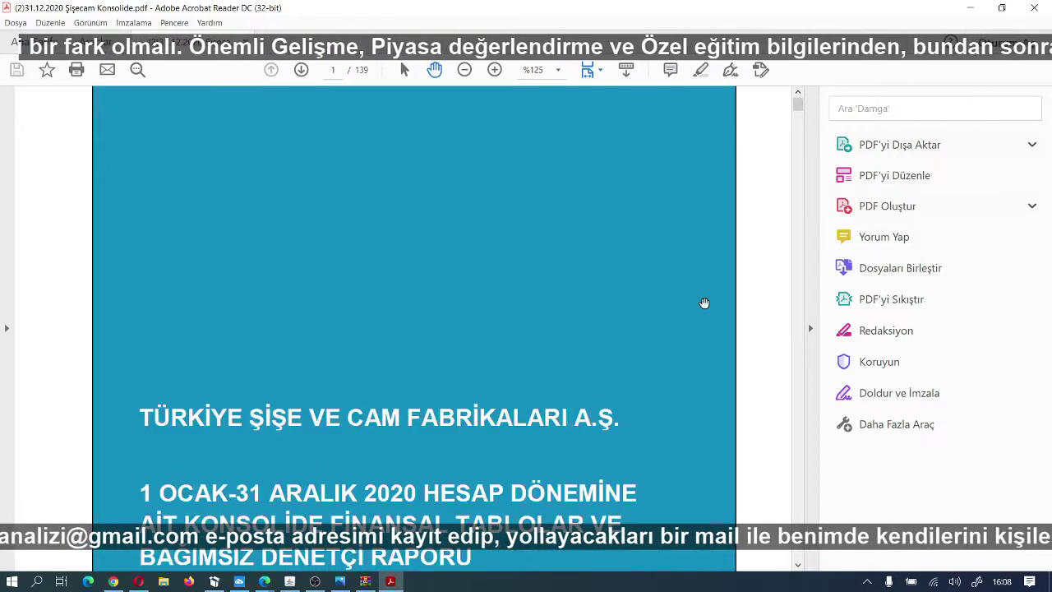
pyautogui.scroll(-6, 704, 304)
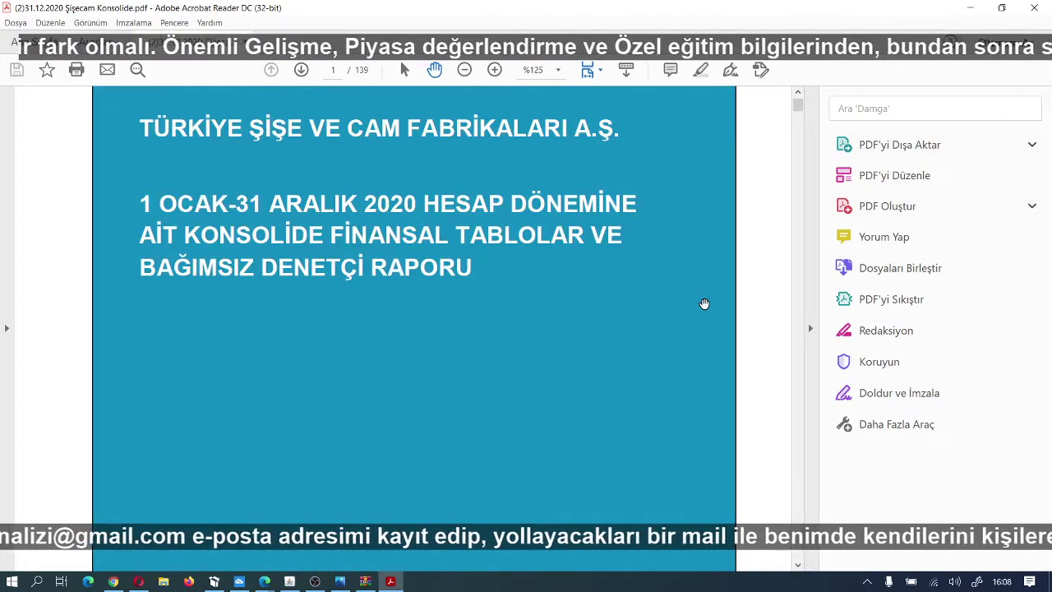
pyautogui.scroll(-6, 705, 304)
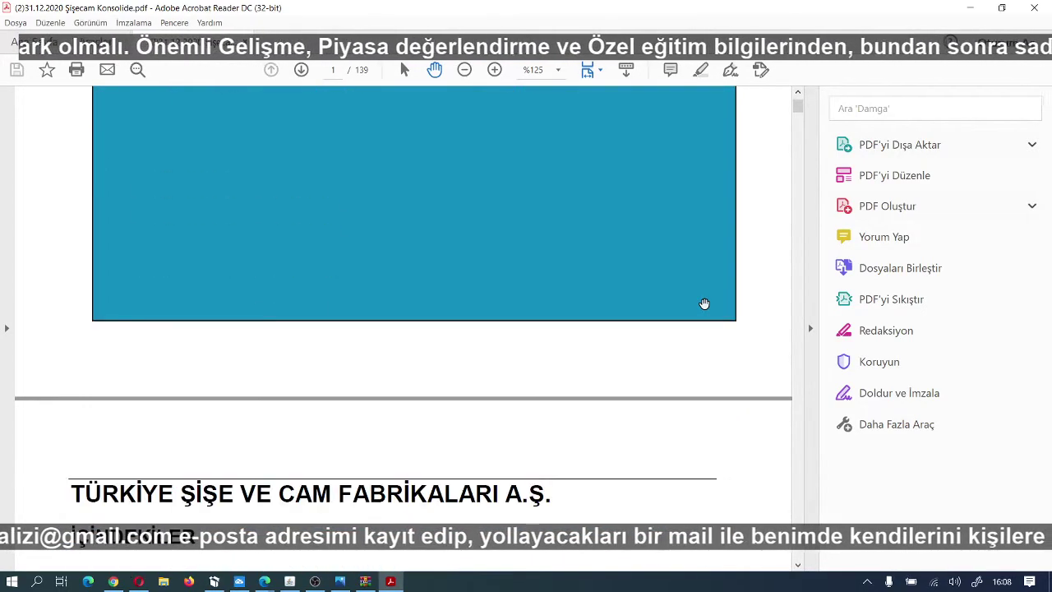
pyautogui.scroll(-6, 704, 304)
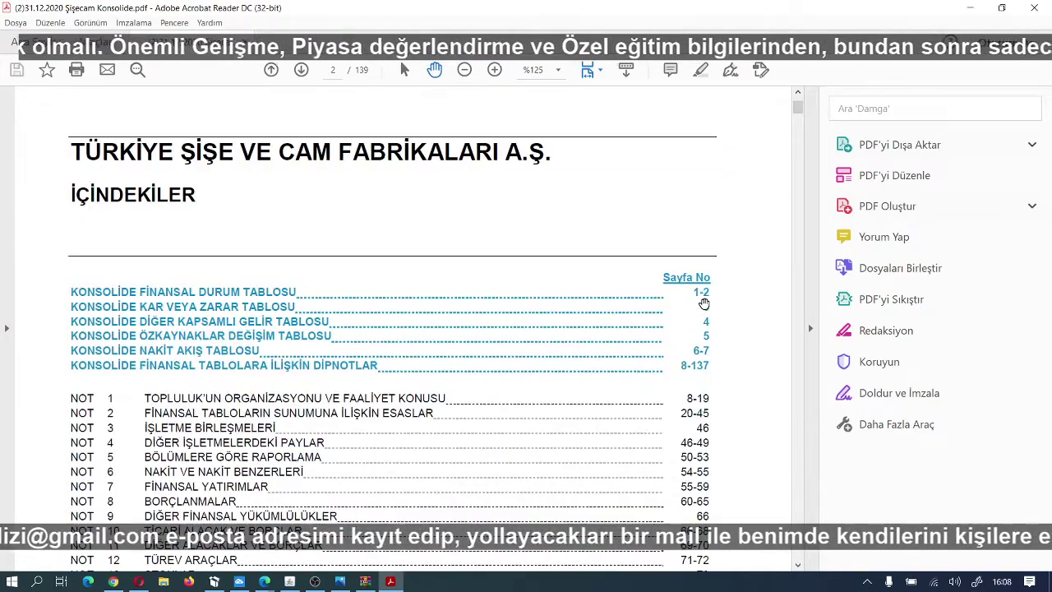
pyautogui.scroll(-6, 704, 304)
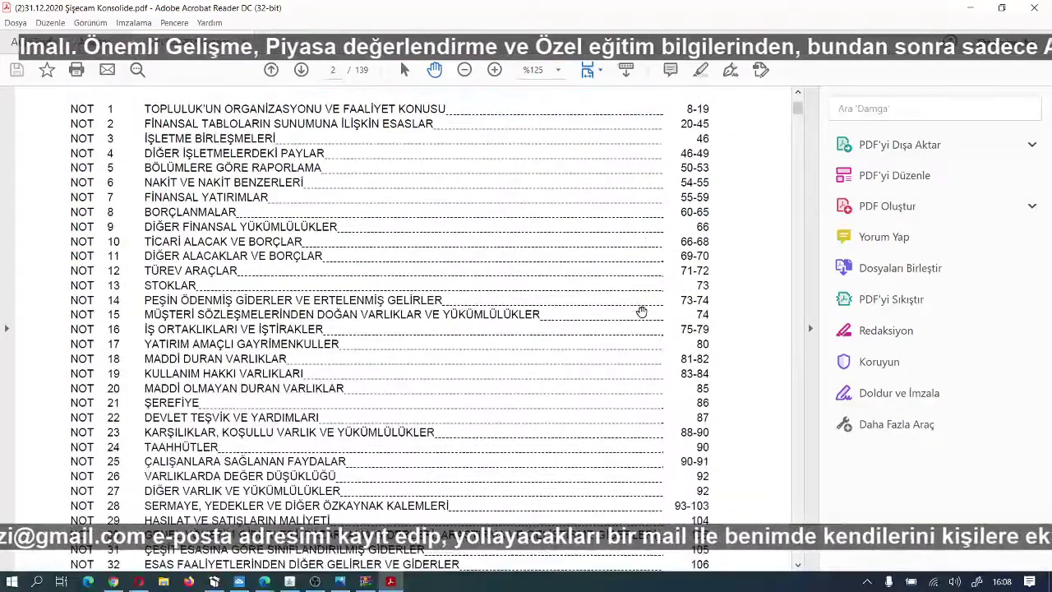
pyautogui.scroll(-9, 642, 312)
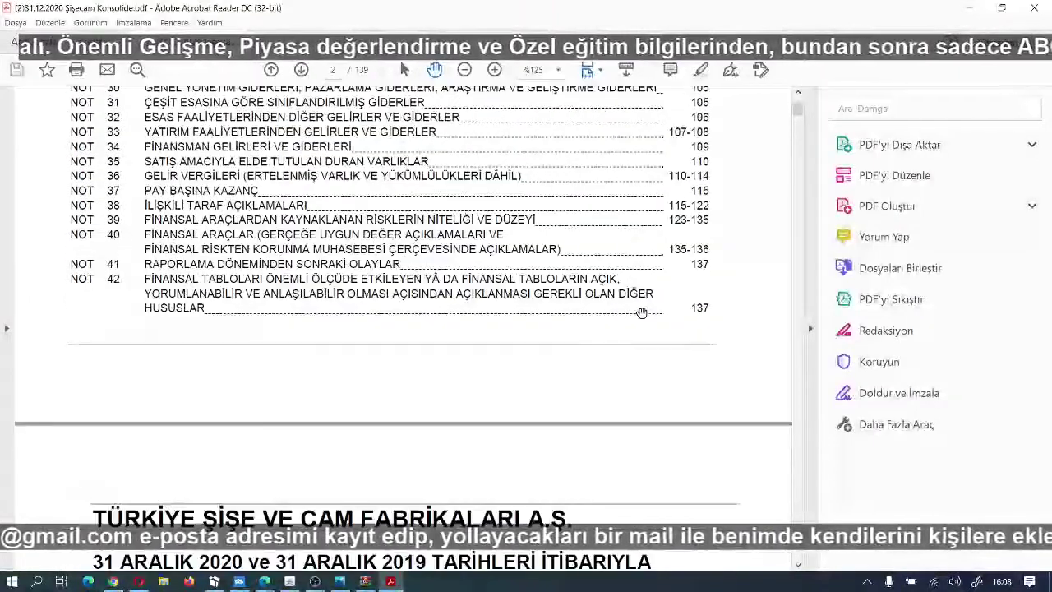
pyautogui.scroll(-6, 633, 322)
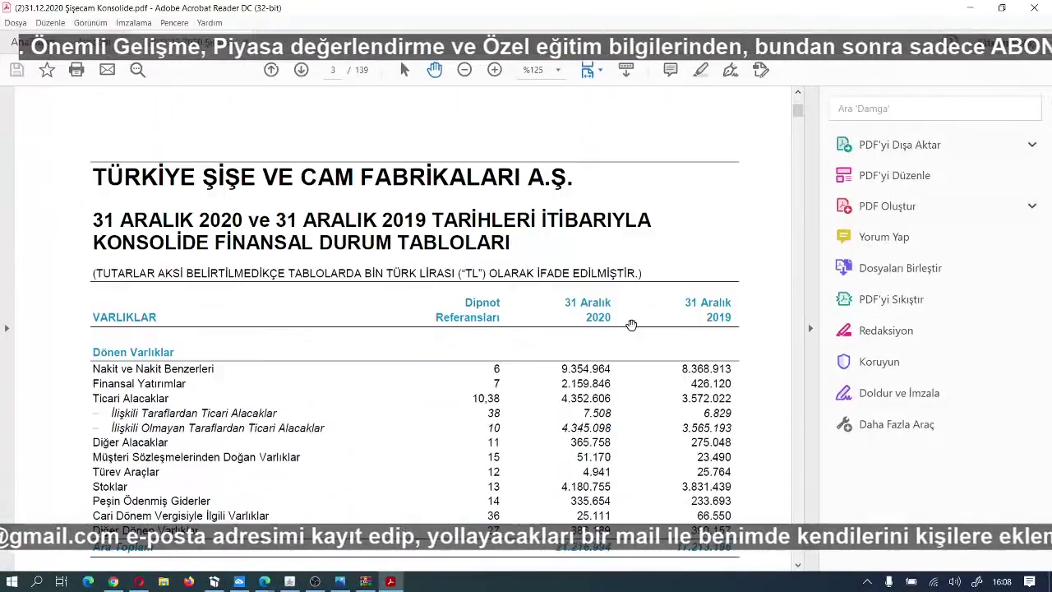
pyautogui.scroll(-3, 631, 324)
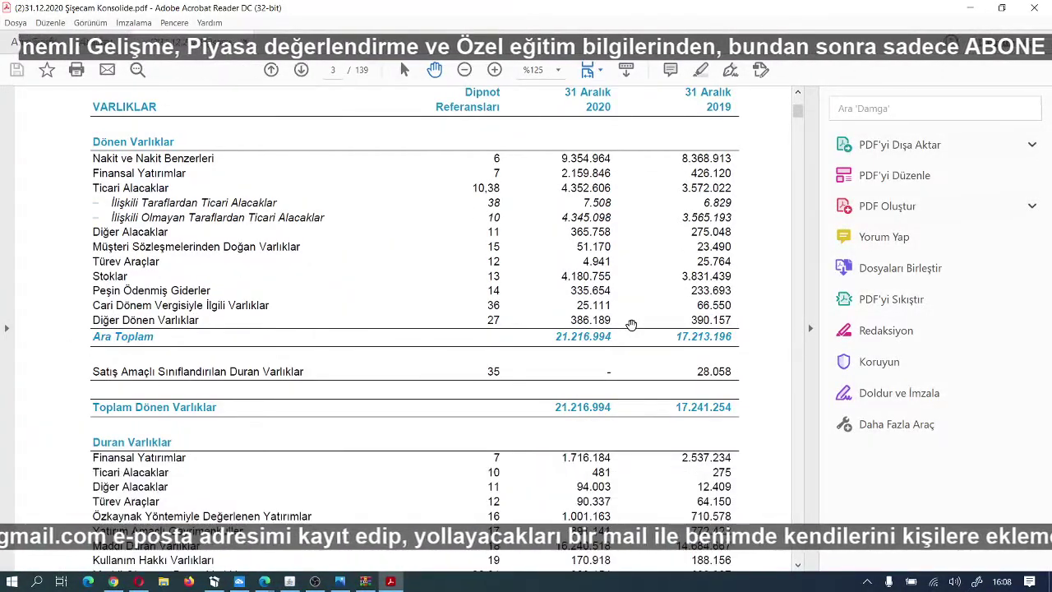
pyautogui.scroll(-3, 631, 325)
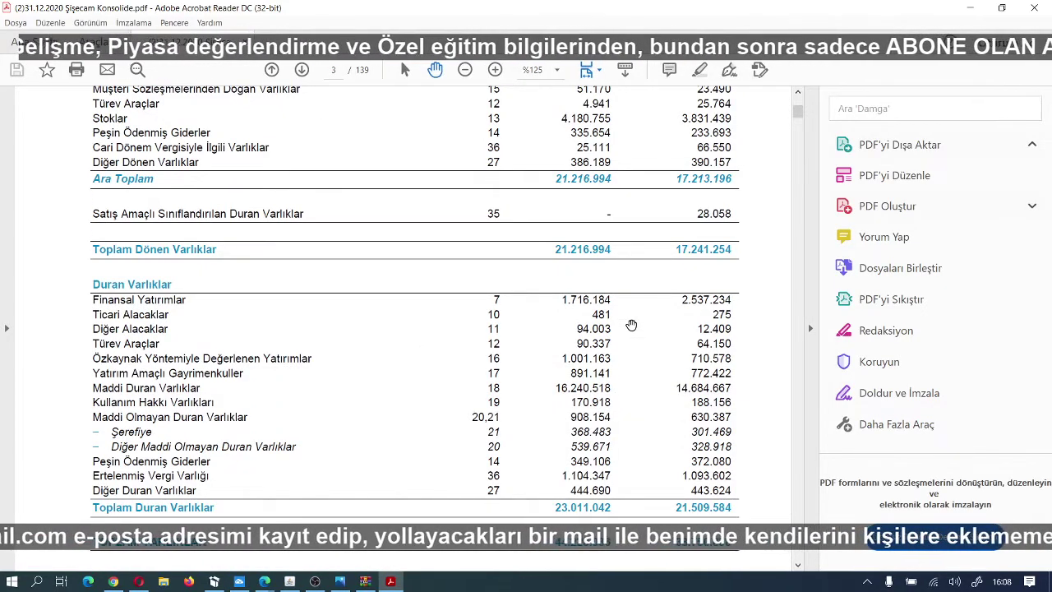
pyautogui.scroll(-2, 631, 325)
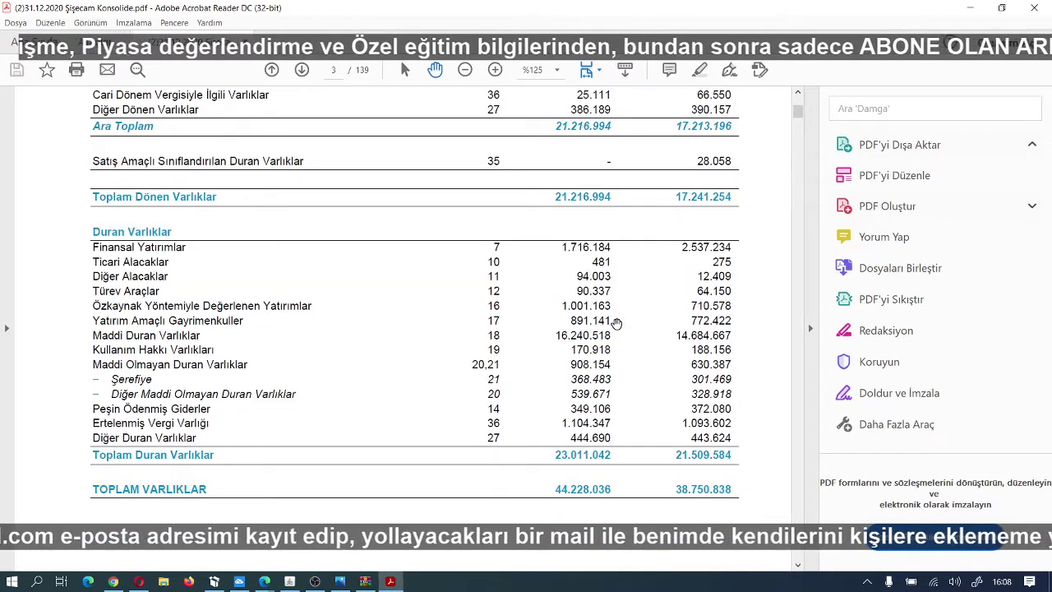
# Step: Close the PDF report, extract SISE_906830_2020_4.xls from the ŞİŞE archive to the desktop, and close the archive
pyautogui.scroll(-2, 616, 325)
pyautogui.scroll(3, 634, 322)
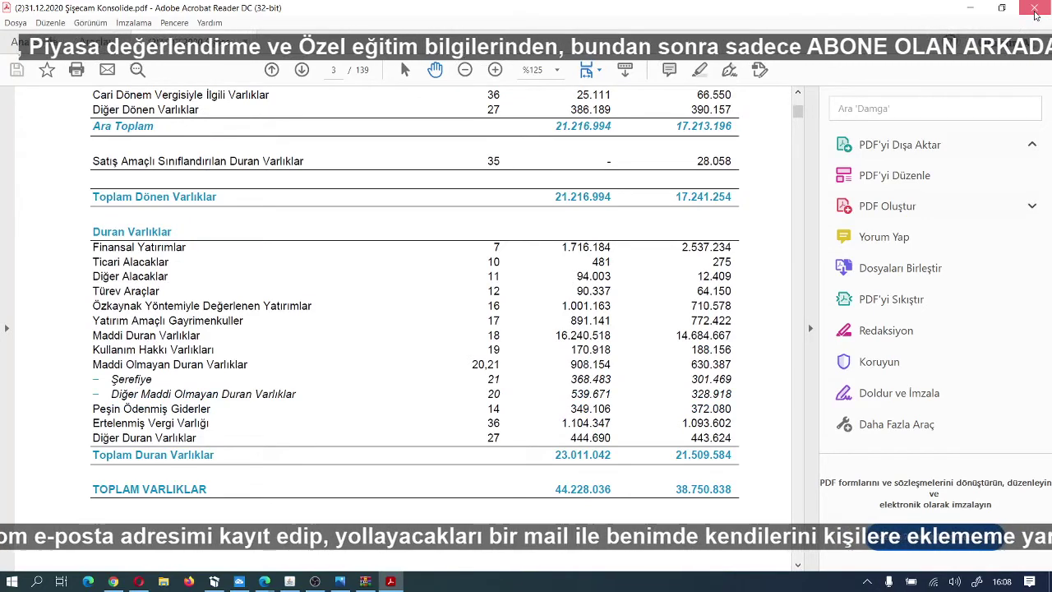
pyautogui.click(1034, 7)
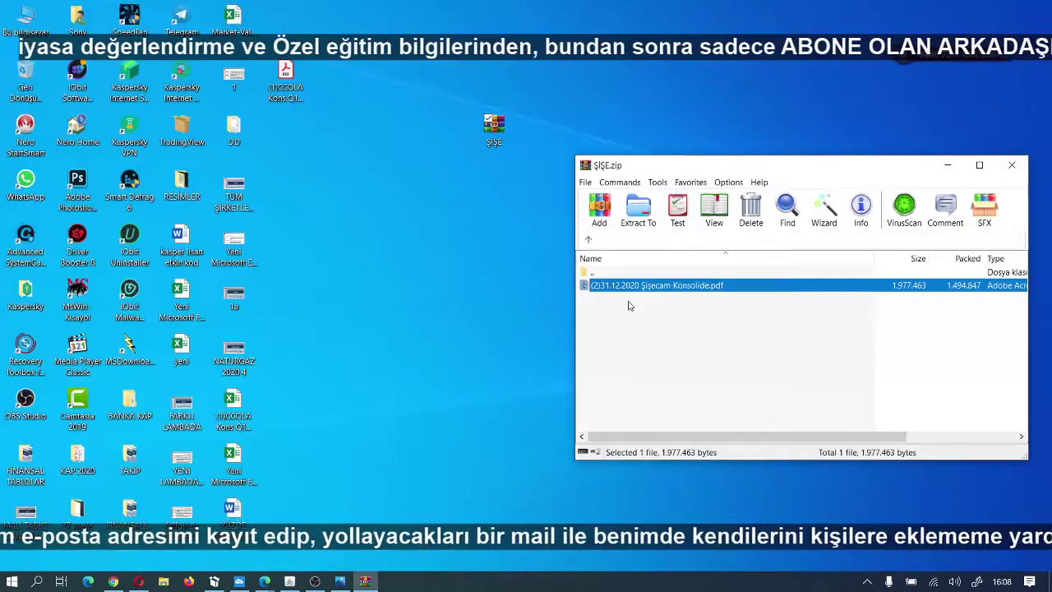
pyautogui.doubleClick(592, 272)
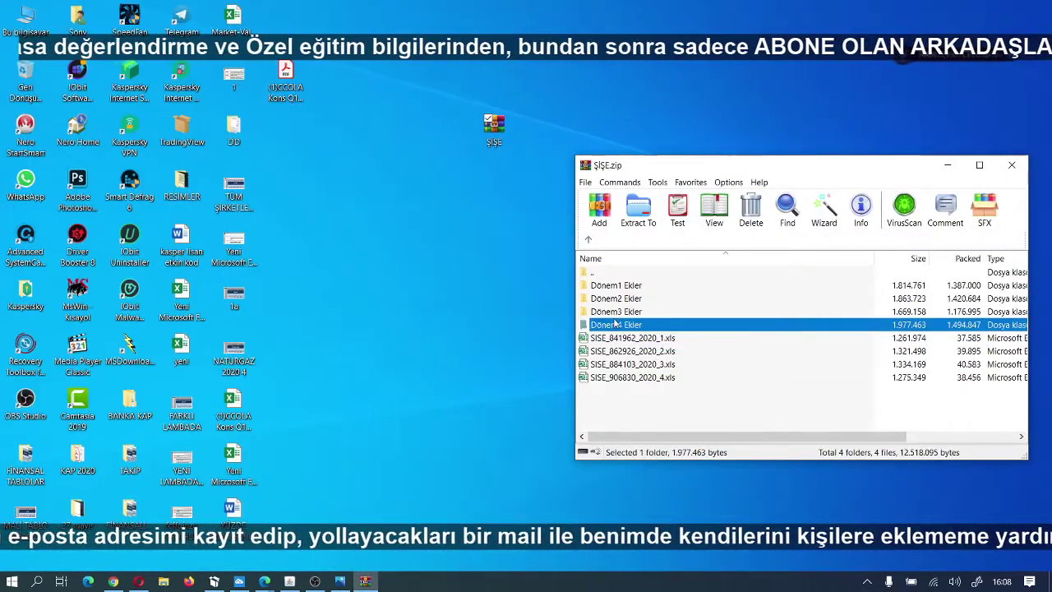
pyautogui.click(585, 378)
pyautogui.moveTo(559, 393); pyautogui.dragTo(415, 312)
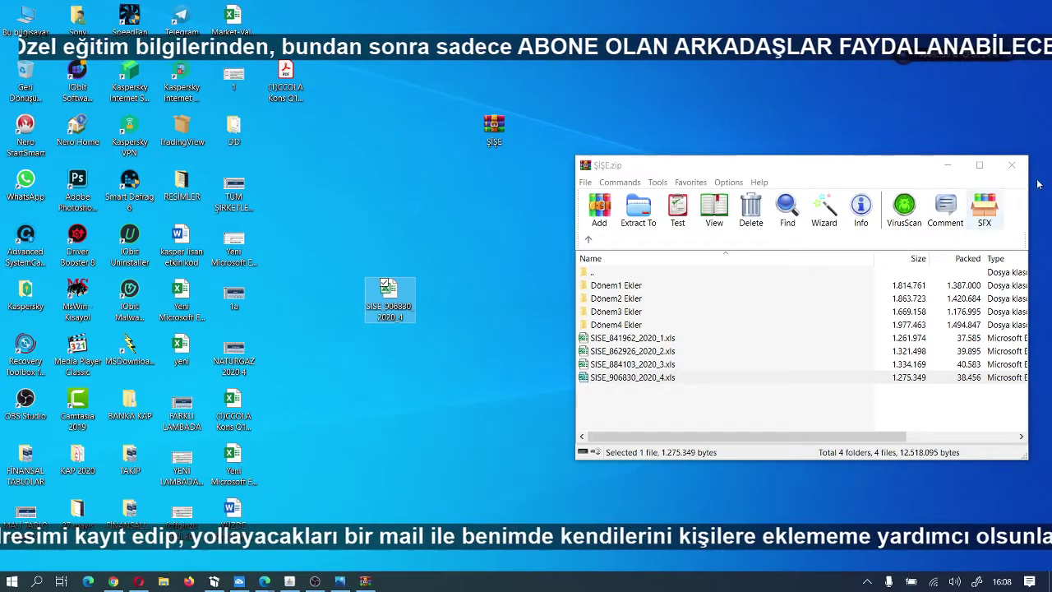
pyautogui.click(1016, 166)
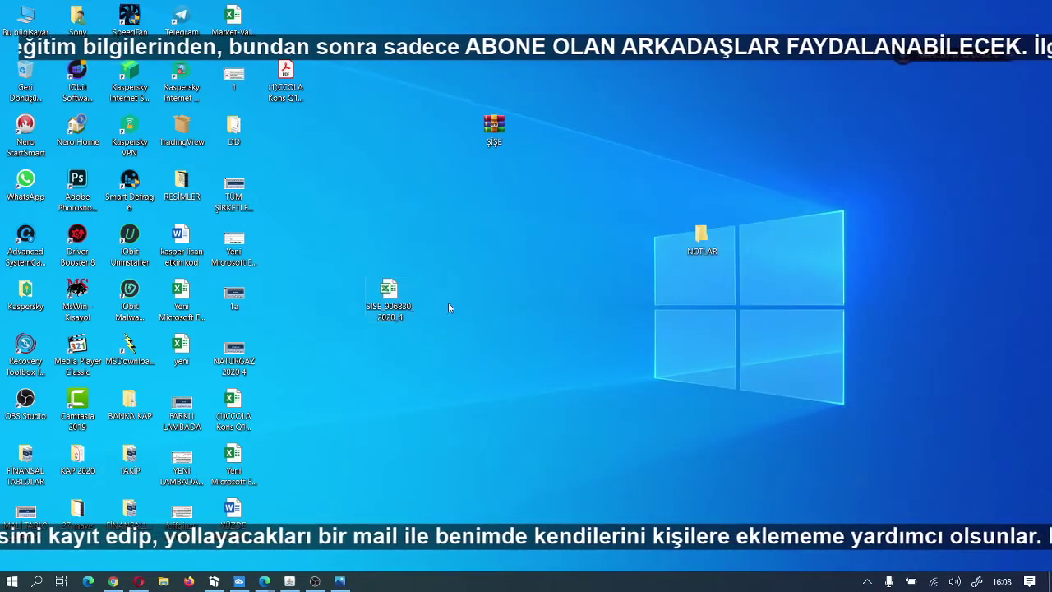
# Step: Open SISE_906830_2020_4 from the desktop in Excel despite the file format mismatch and enable editing
pyautogui.click(388, 301)
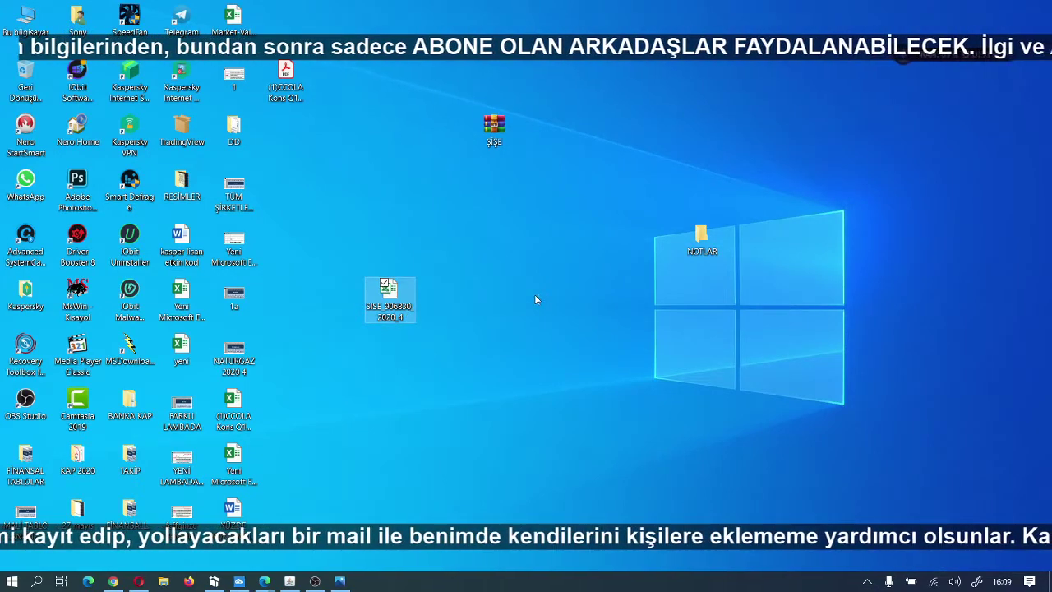
pyautogui.press('Return')
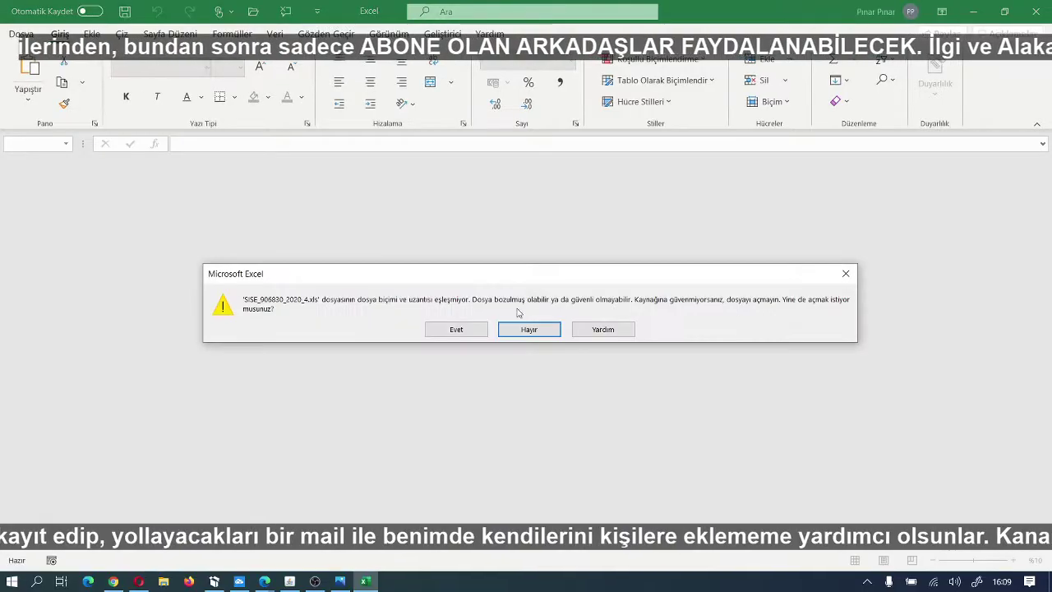
pyautogui.click(457, 330)
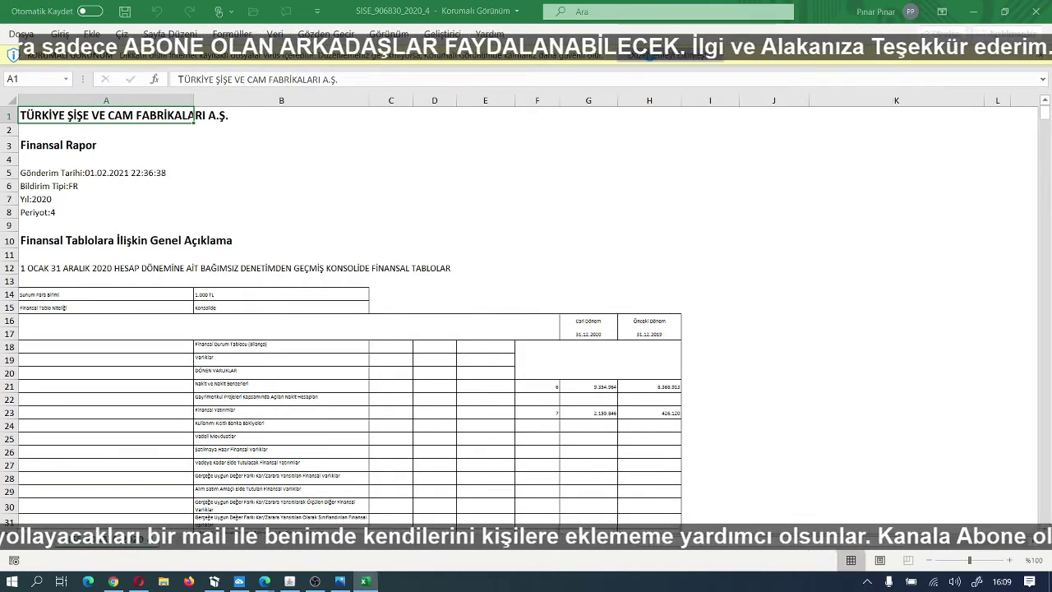
pyautogui.click(664, 55)
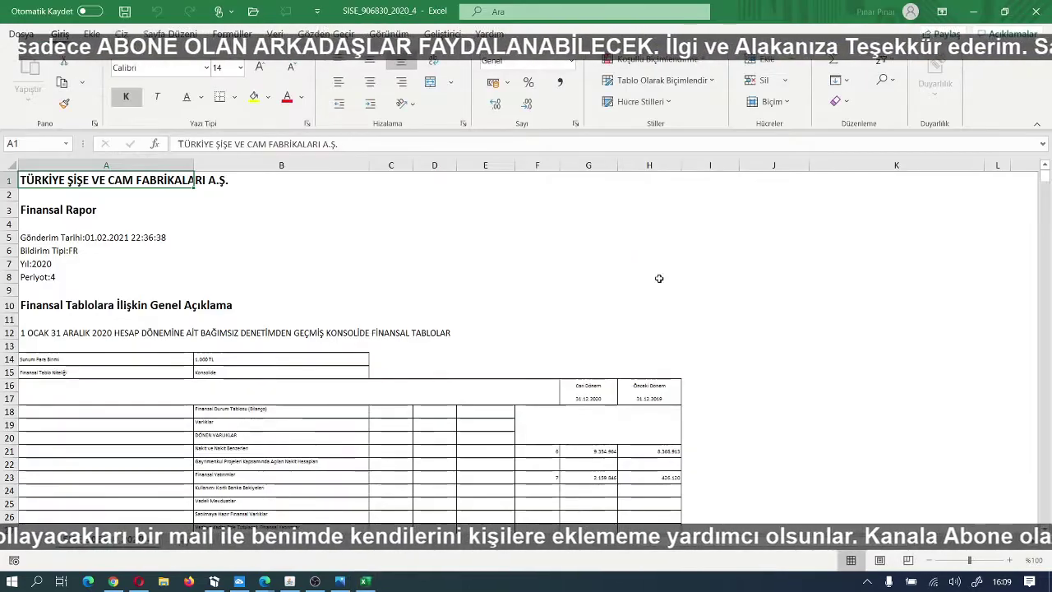
# Step: Set the font of the whole worksheet to Times New Roman, size 14
pyautogui.scroll(-2, 659, 278)
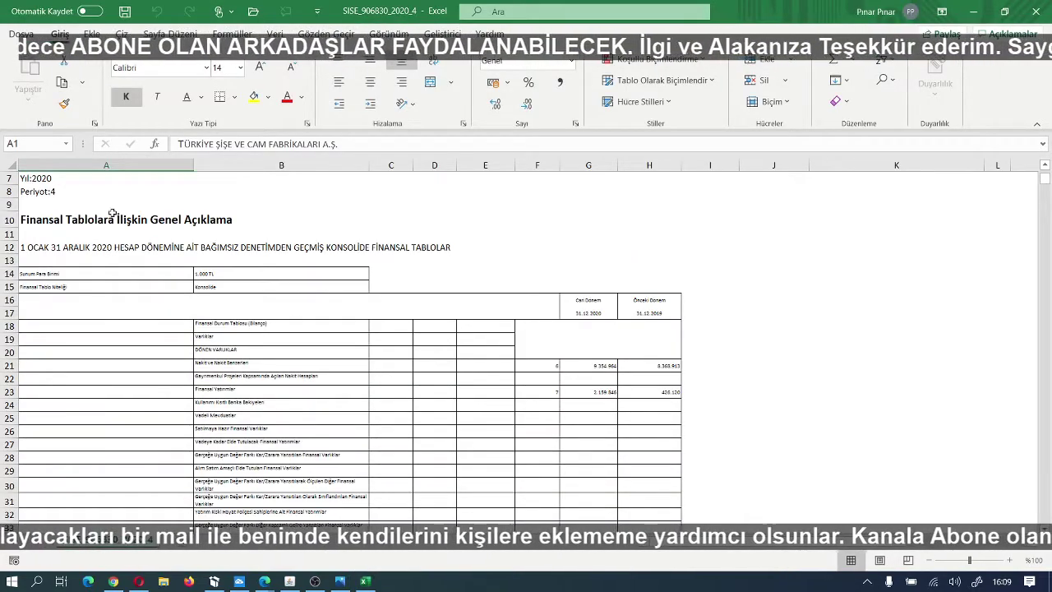
pyautogui.scroll(2, 126, 255)
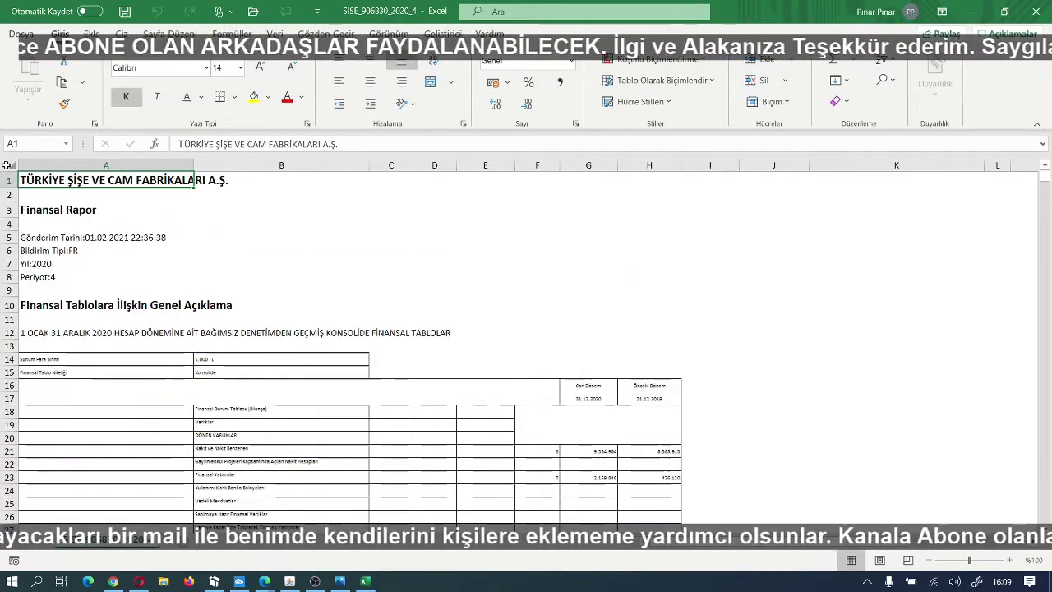
pyautogui.click(7, 165)
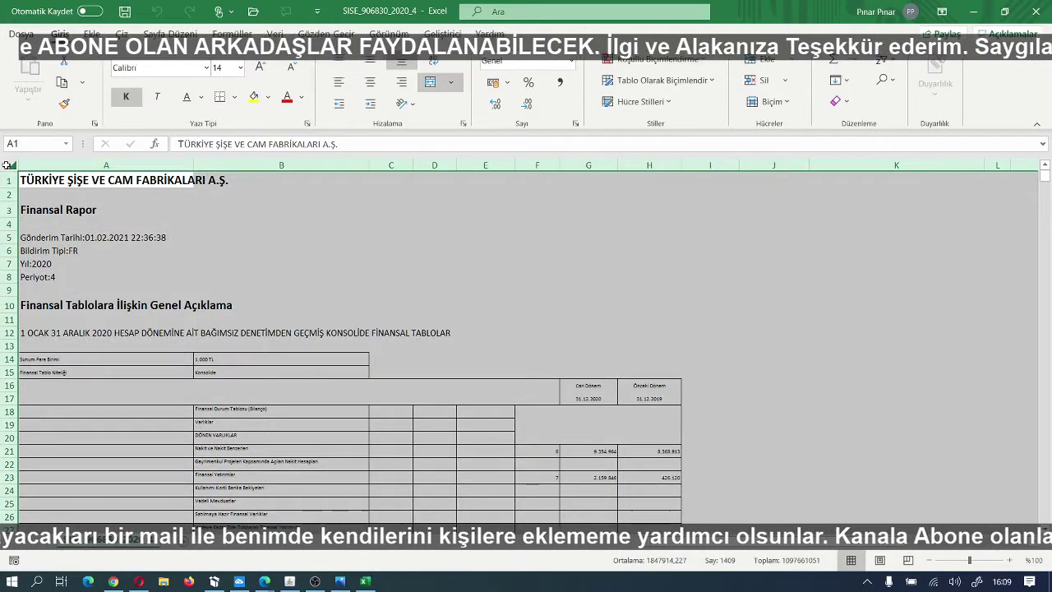
pyautogui.click(206, 68)
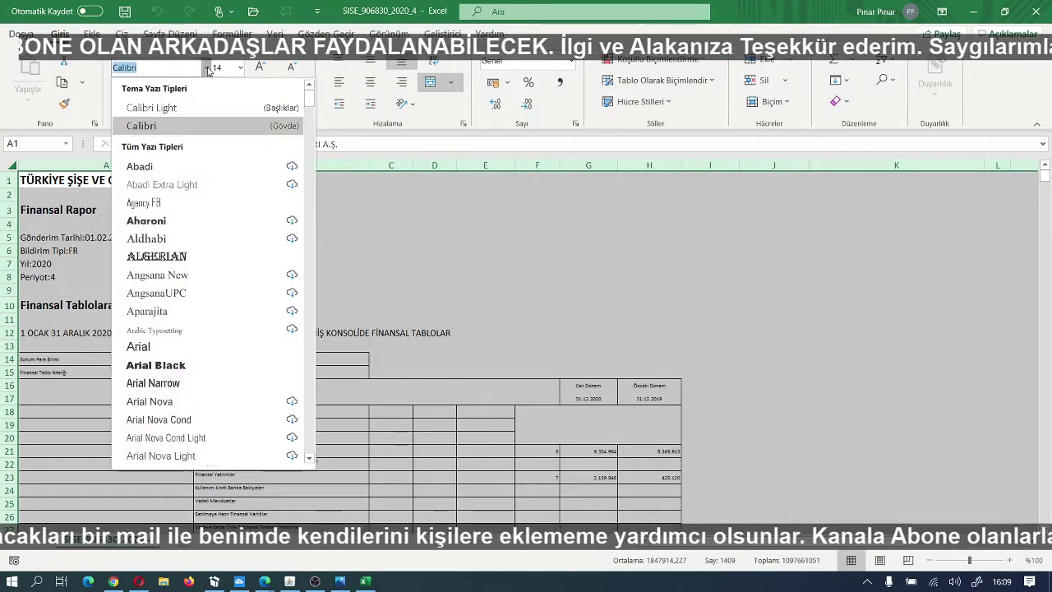
pyautogui.scroll(-7, 196, 304)
pyautogui.scroll(-3, 195, 305)
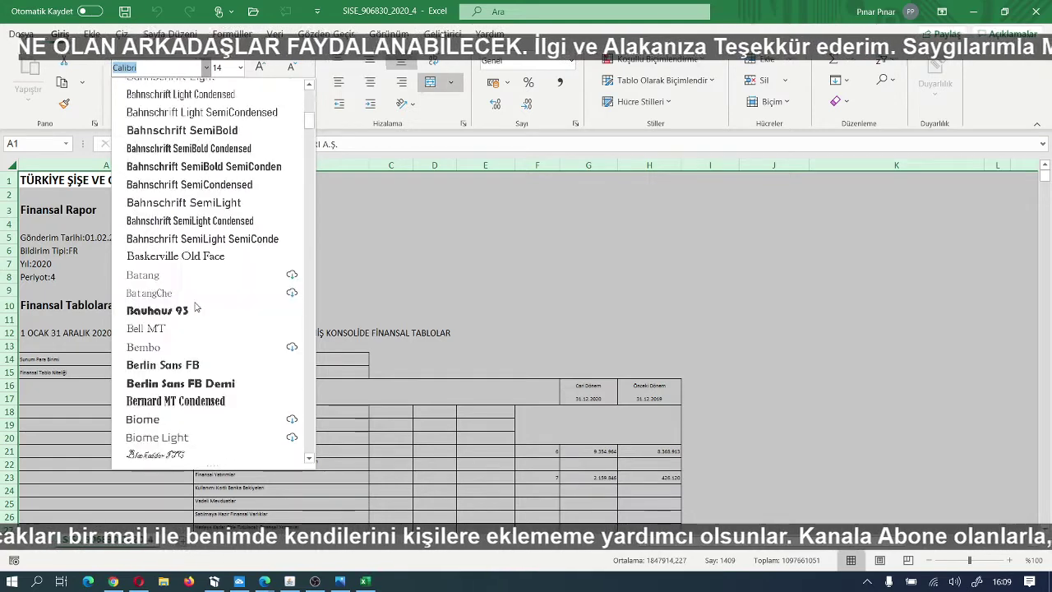
pyautogui.scroll(-20, 196, 315)
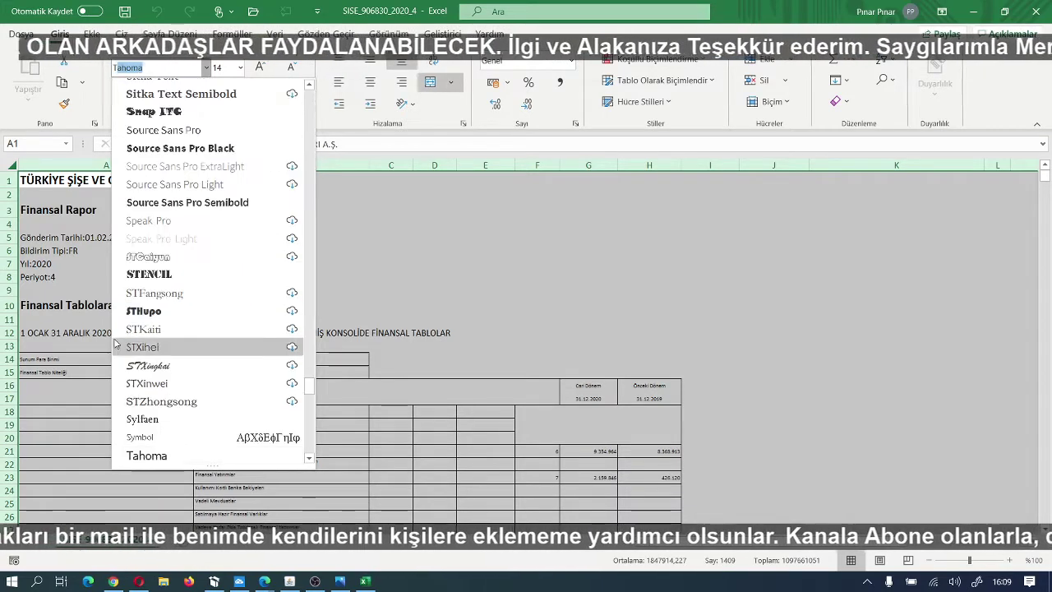
pyautogui.scroll(-2, 141, 348)
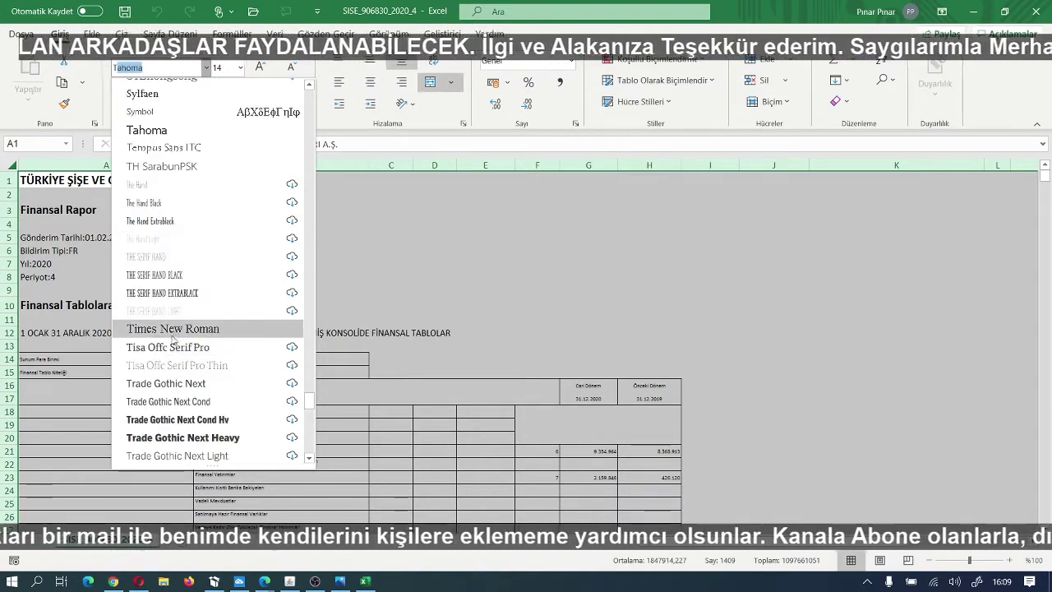
pyautogui.click(173, 329)
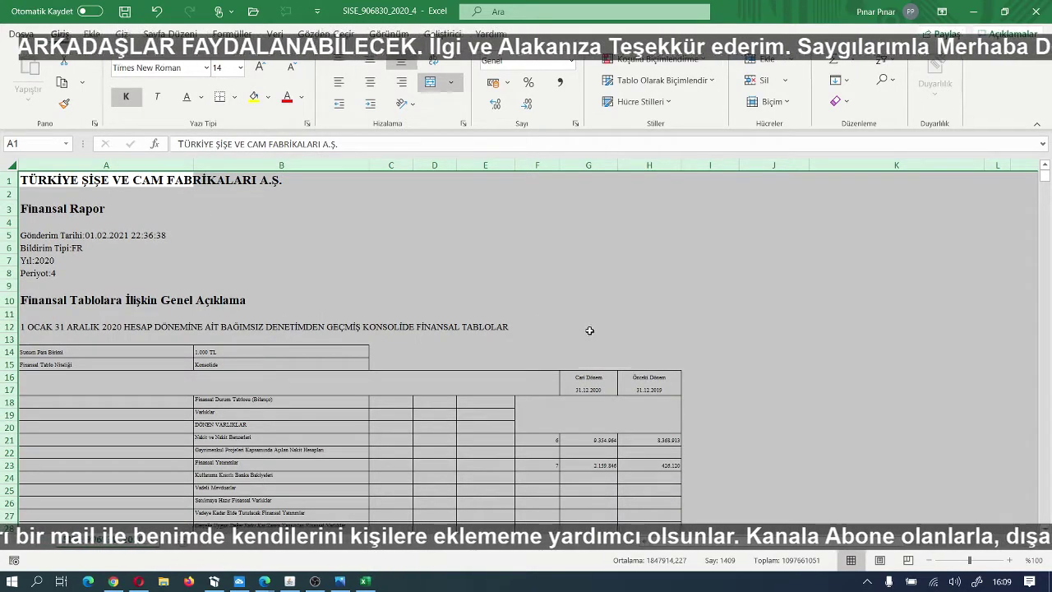
pyautogui.click(240, 73)
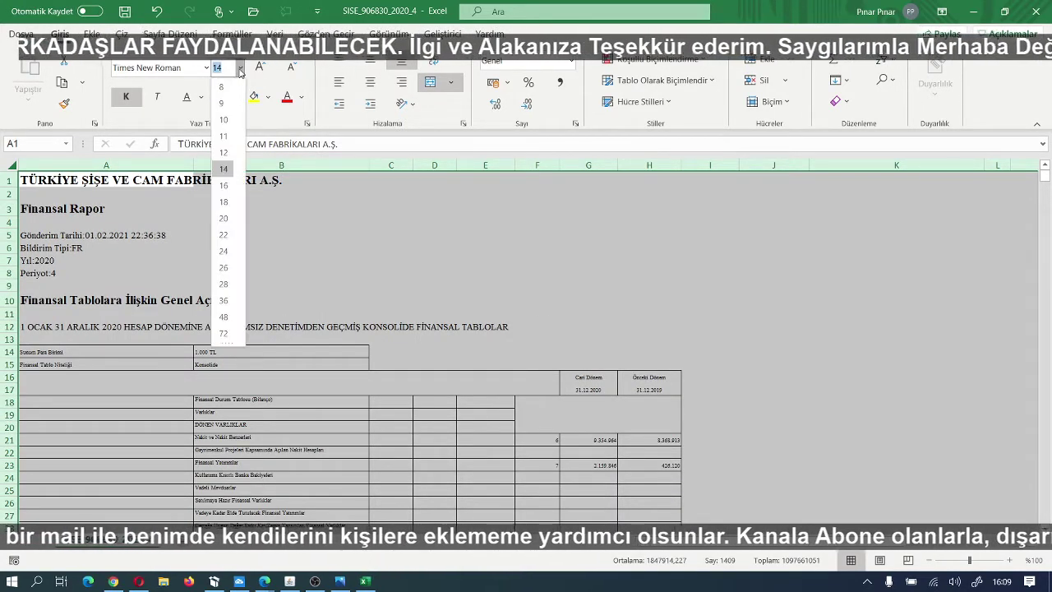
pyautogui.click(227, 166)
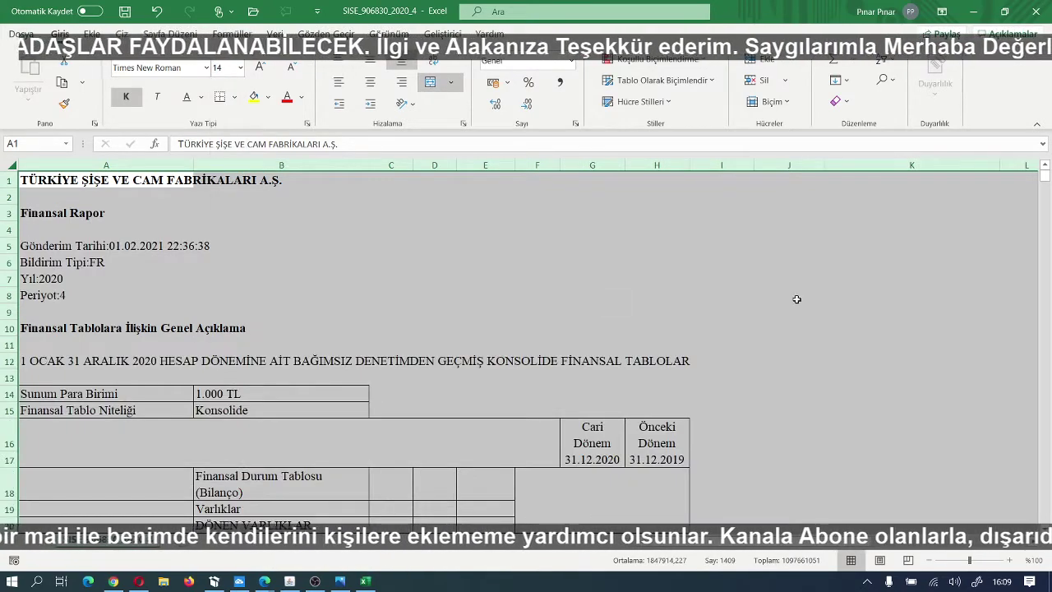
pyautogui.click(796, 298)
# Step: Narrow column A of the financial report to about half its width
pyautogui.scroll(-4, 796, 299)
pyautogui.scroll(-1, 797, 299)
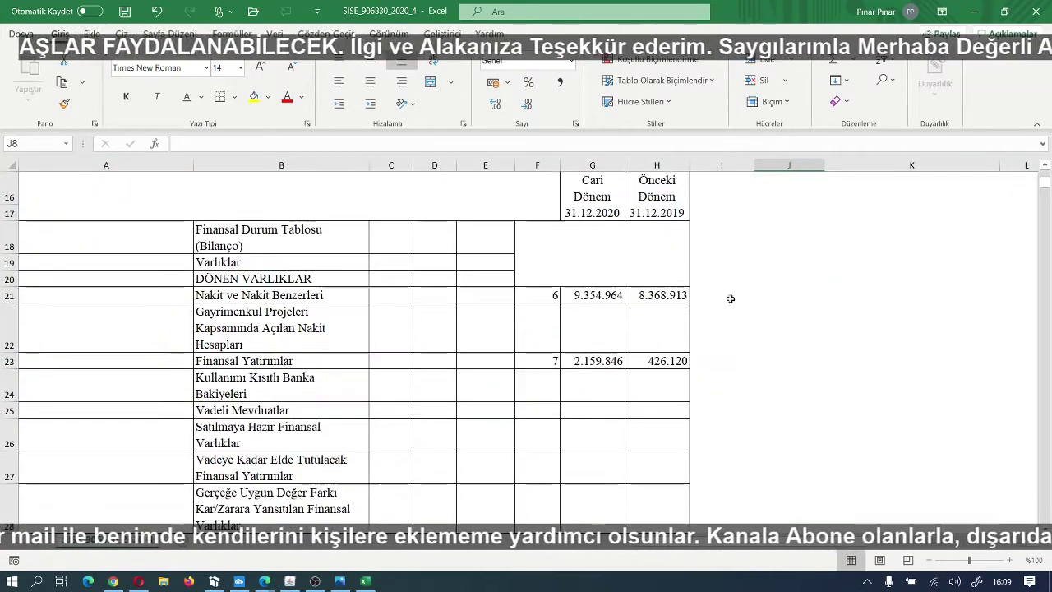
pyautogui.scroll(1, 728, 298)
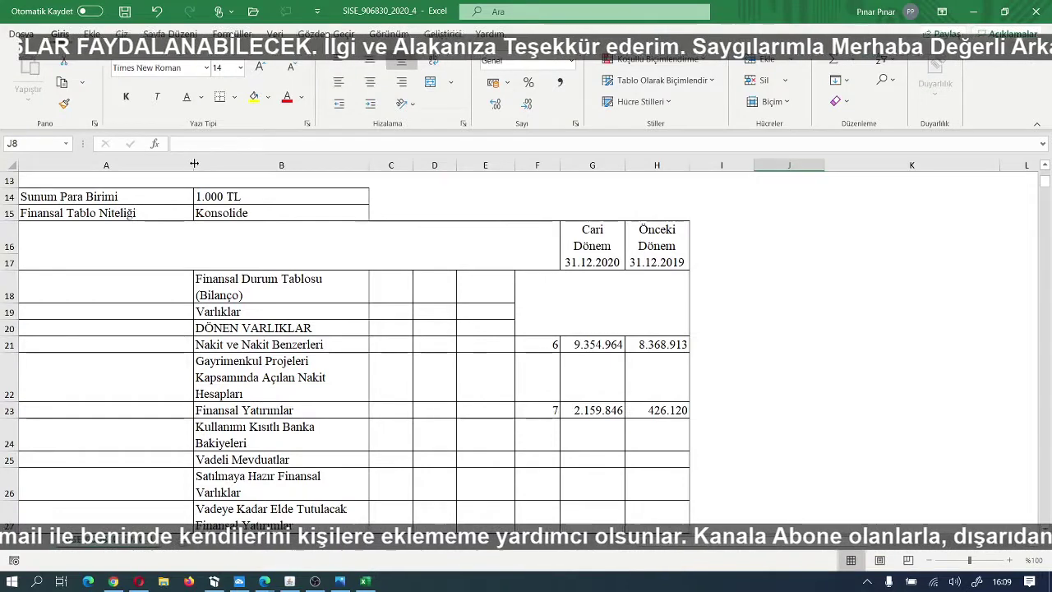
pyautogui.moveTo(193, 166); pyautogui.dragTo(102, 167)
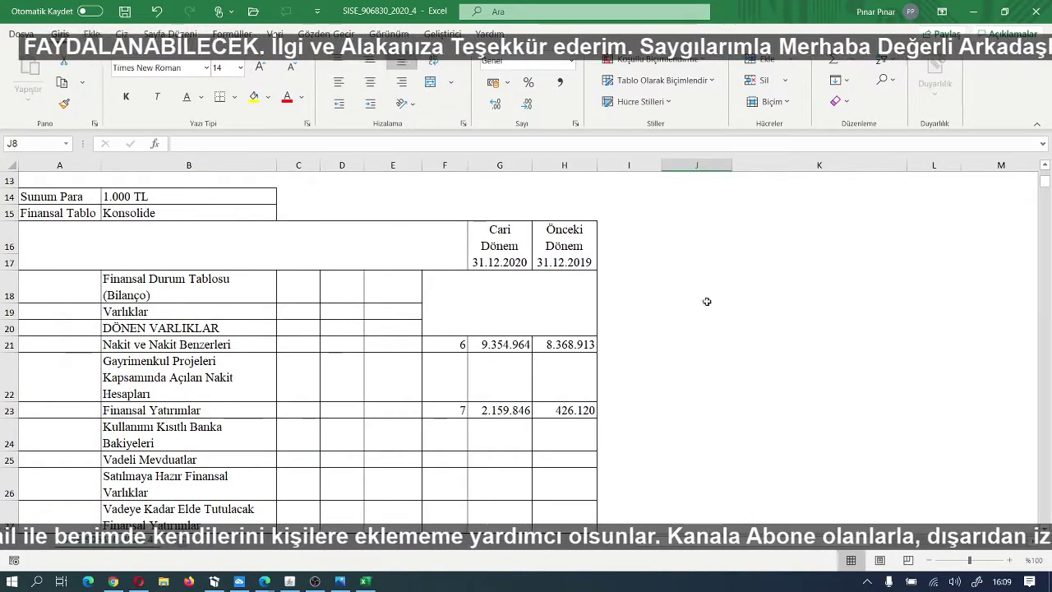
# Step: Switch to the MALİ TABLO ANALİZİ workbook, examine SISE's VARLIKLAR table down to TOPLAM AKTİFLER, and return to the SISE_906830_2020_4 workbook
pyautogui.click(966, 15)
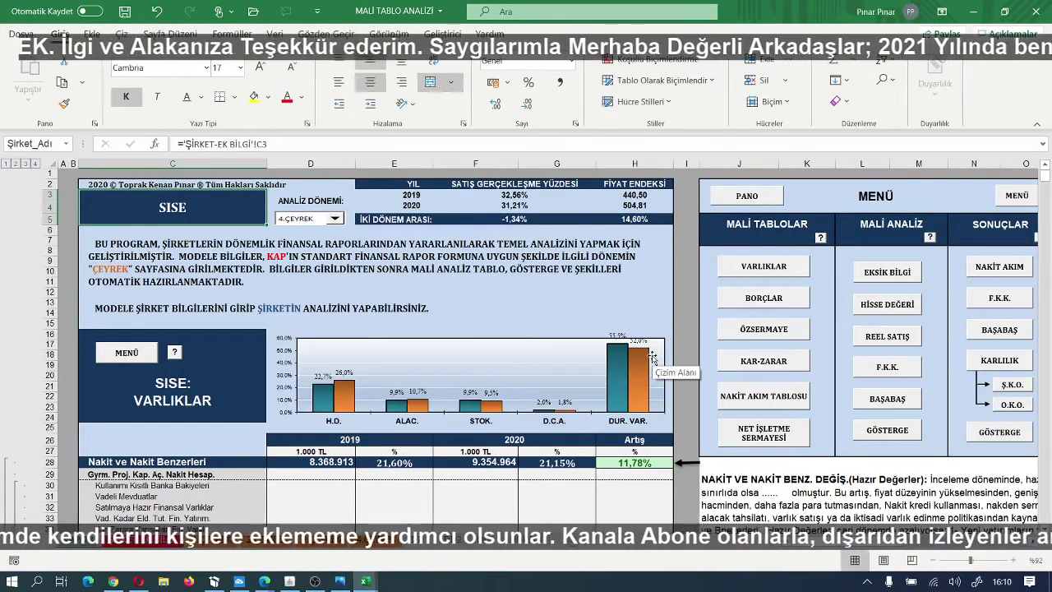
pyautogui.click(771, 270)
pyautogui.scroll(-4, 402, 331)
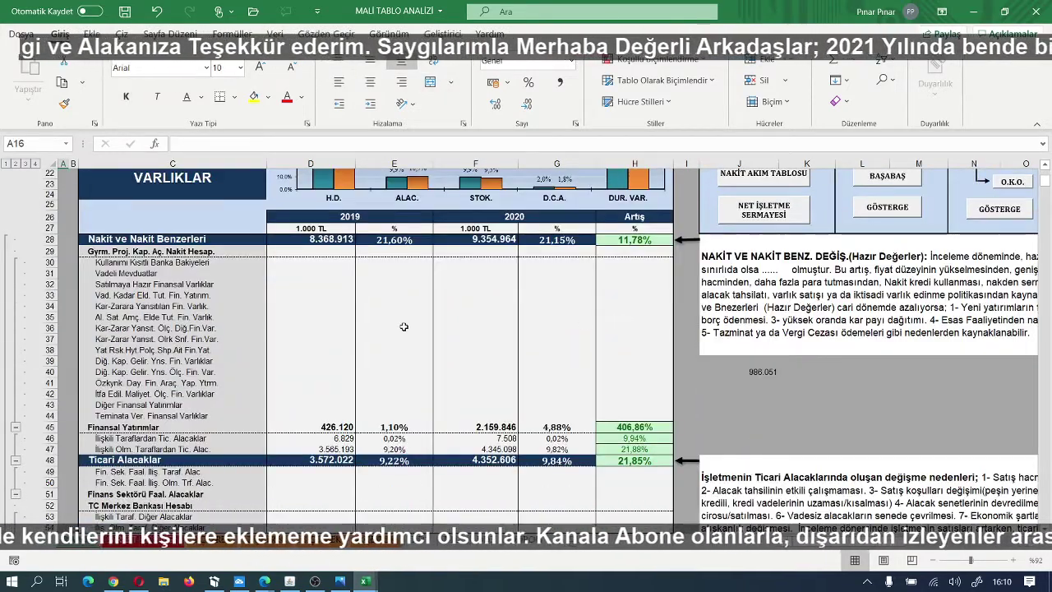
pyautogui.scroll(-13, 402, 332)
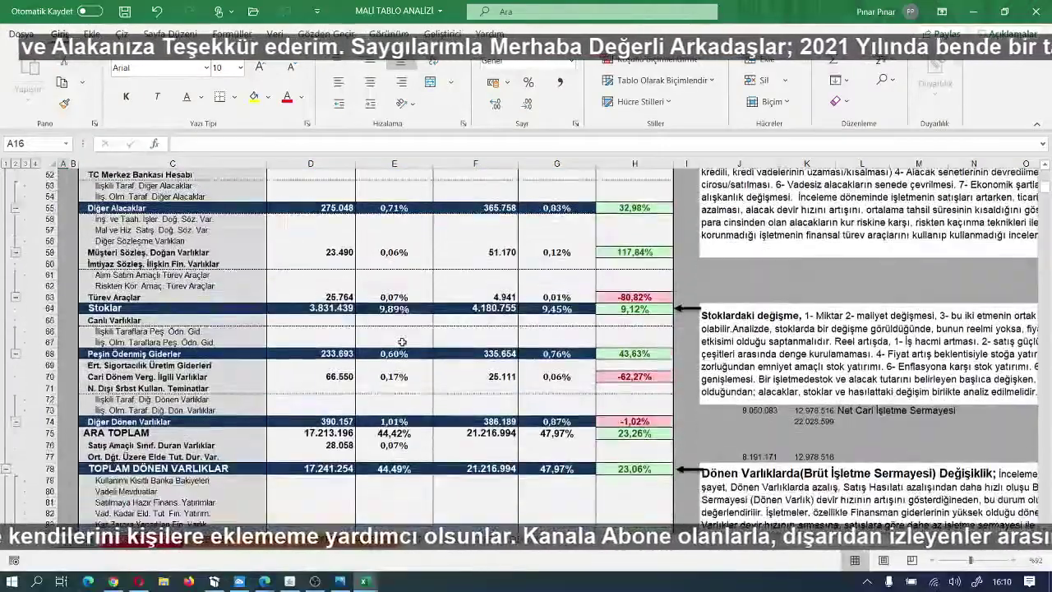
pyautogui.scroll(-14, 401, 346)
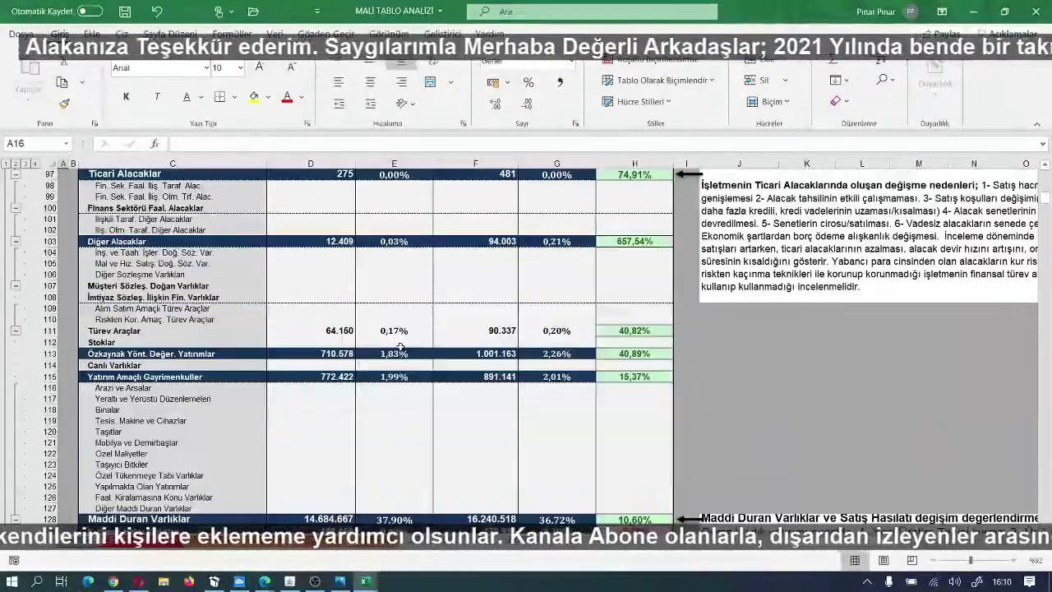
pyautogui.scroll(-7, 397, 353)
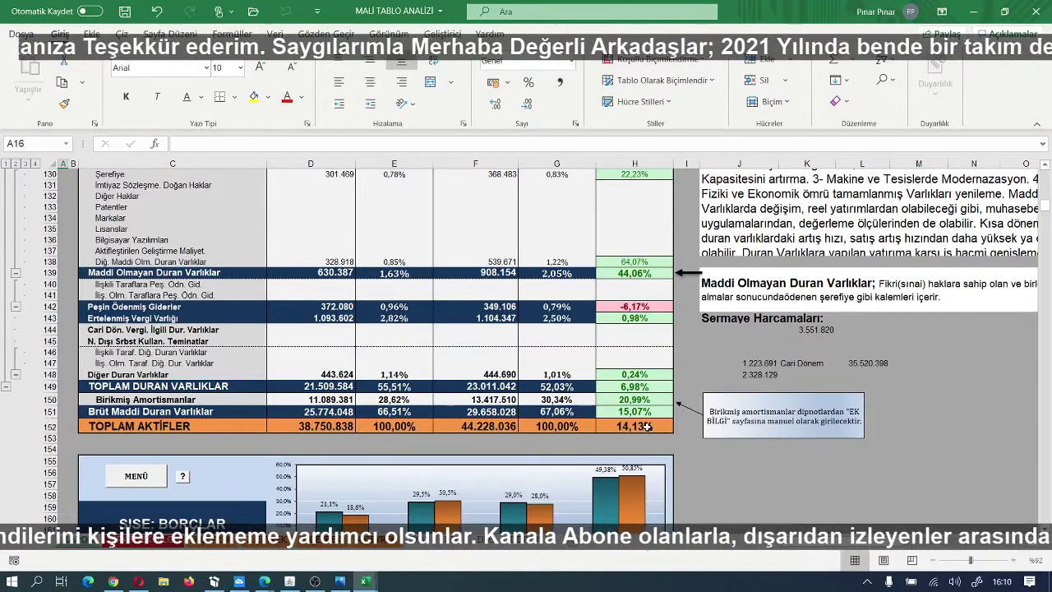
pyautogui.scroll(5, 519, 418)
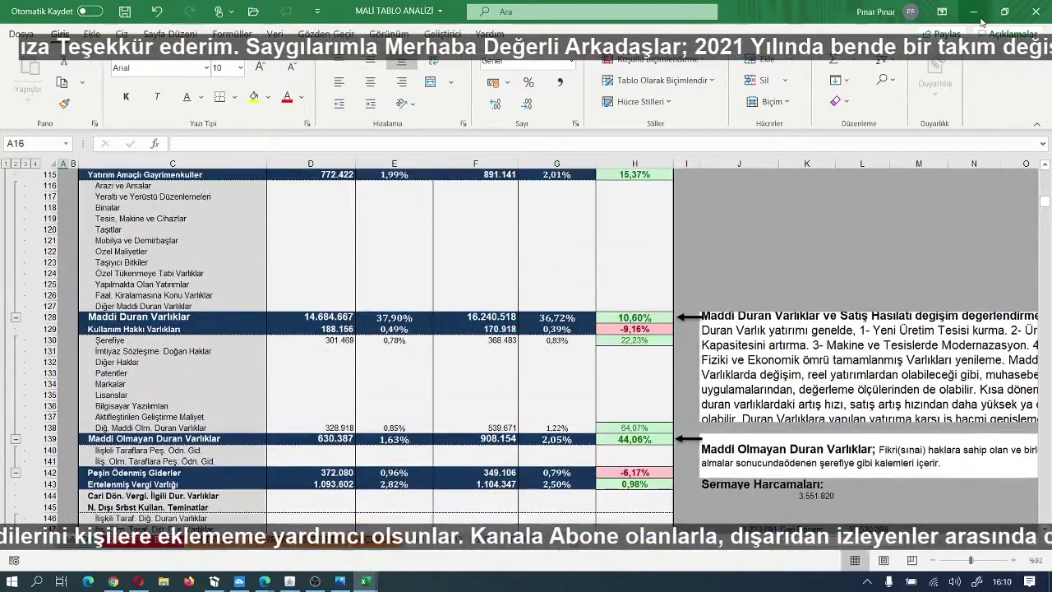
pyautogui.click(972, 16)
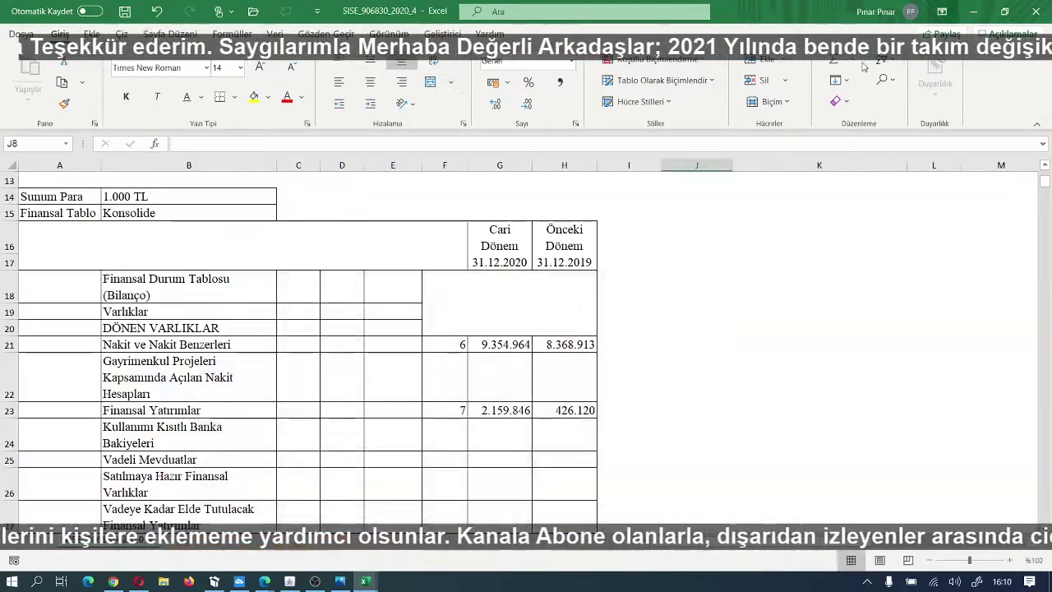
# Step: Select the balance sheet's assets section from DÖNEN VARLIKLAR to TOPLAM VARLIKLAR, range B20:H146, then release the selection
pyautogui.scroll(-2, 680, 268)
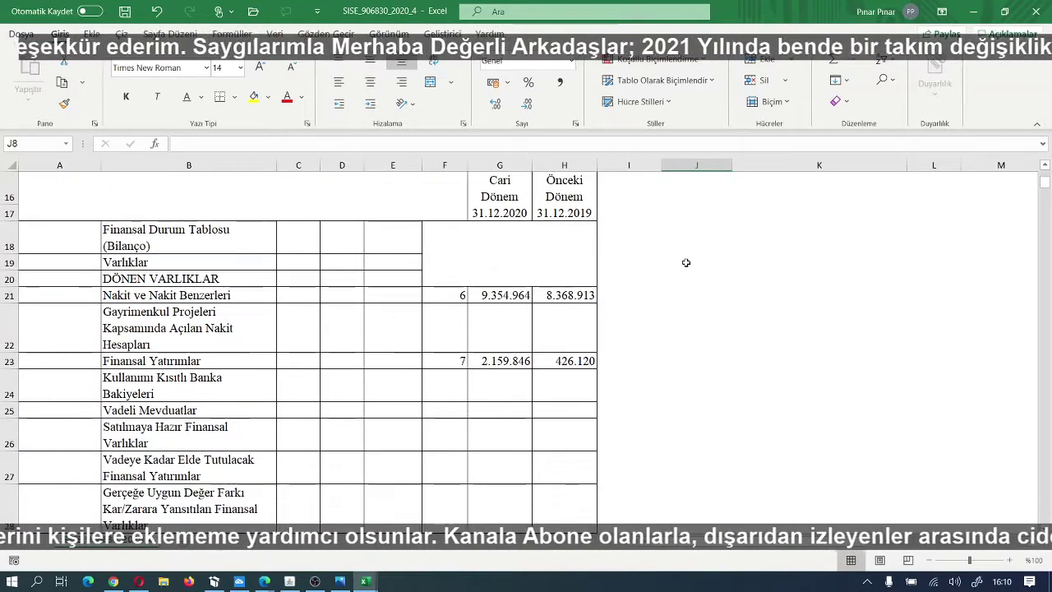
pyautogui.scroll(1, 685, 263)
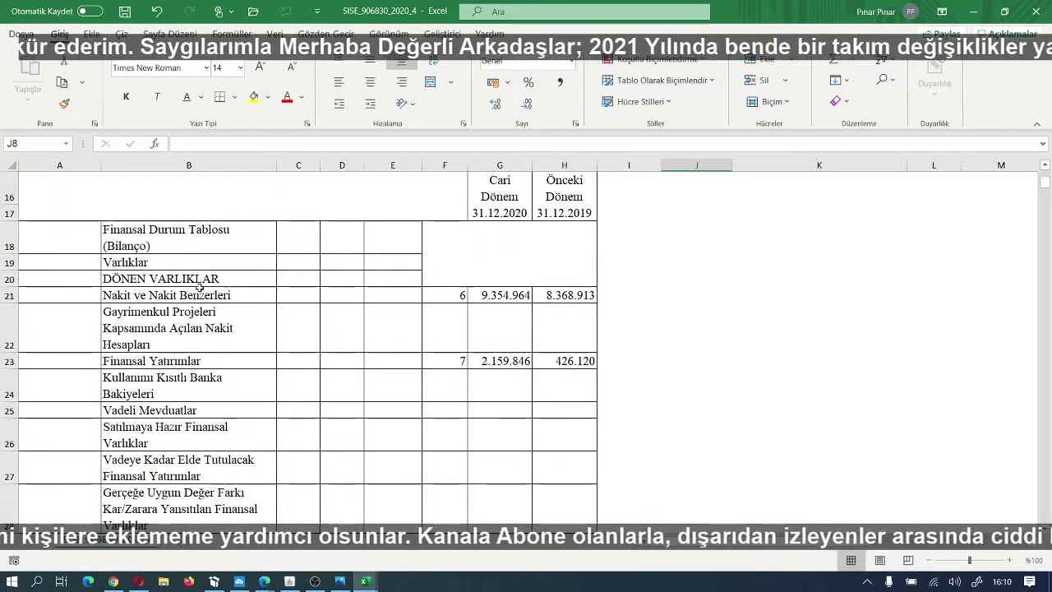
pyautogui.click(116, 280)
pyautogui.moveTo(201, 289); pyautogui.dragTo(558, 372)
pyautogui.moveTo(567, 475); pyautogui.dragTo(551, 408)
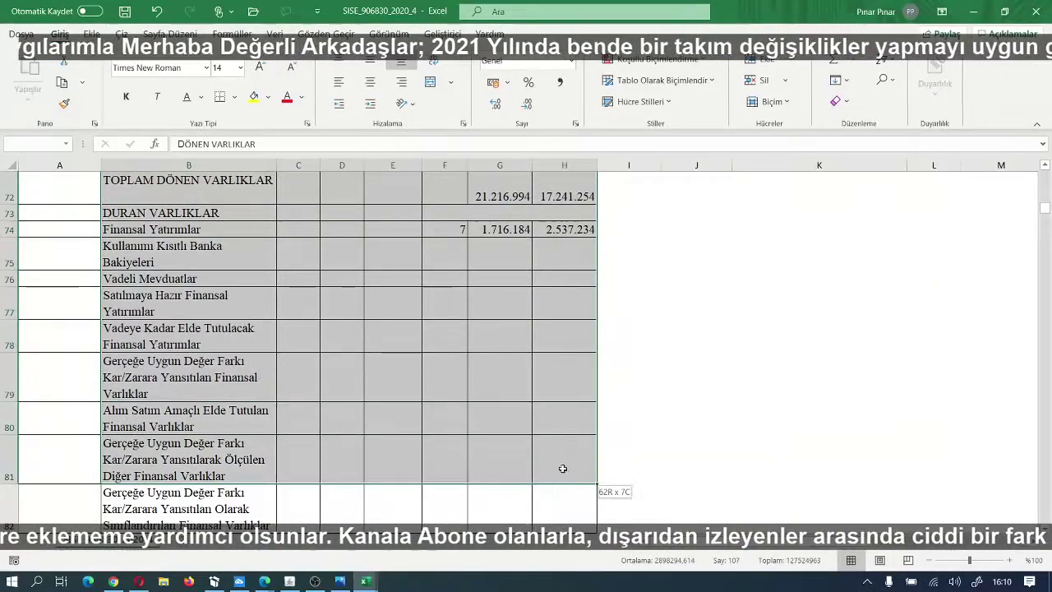
pyautogui.moveTo(562, 468); pyautogui.dragTo(576, 503)
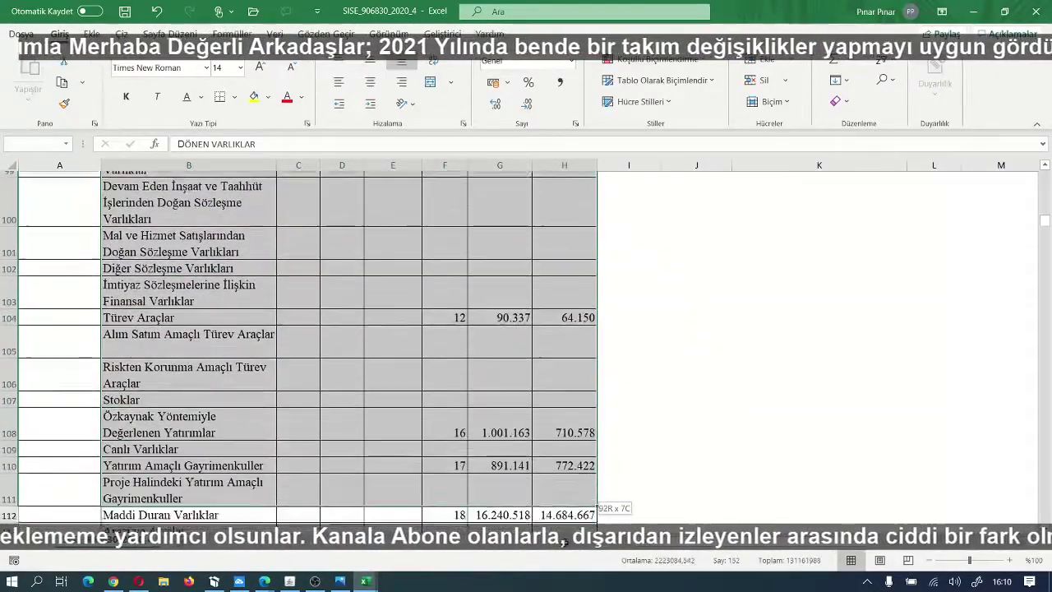
pyautogui.moveTo(564, 542); pyautogui.dragTo(581, 361)
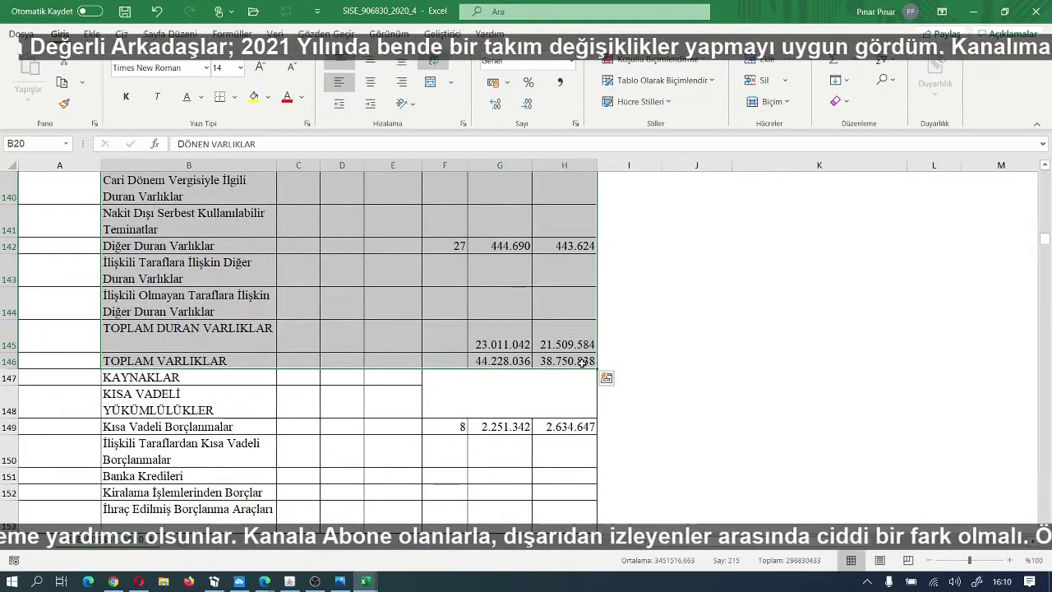
pyautogui.click(227, 365)
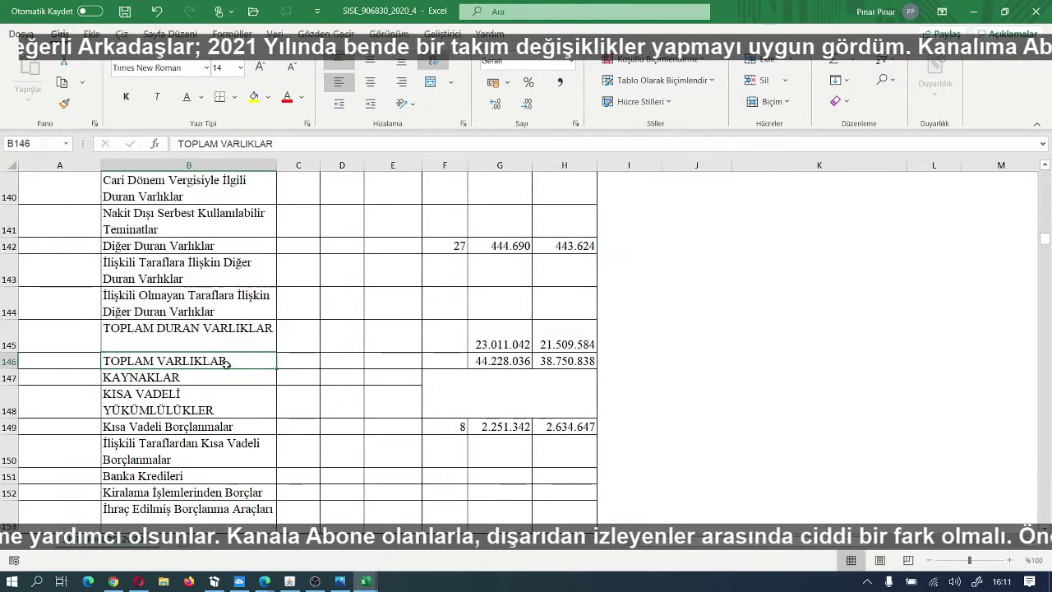
# Step: Extend the total assets label in cell B146 to read TOPLAM VARLIKLAR(AKTİFLER)
pyautogui.click(287, 145)
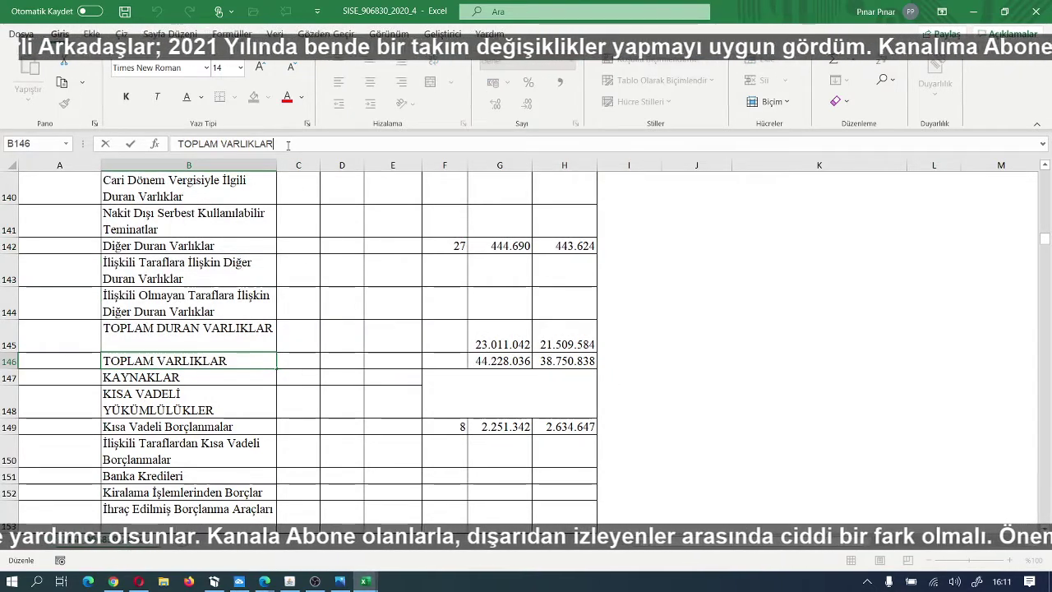
pyautogui.write('(AK')
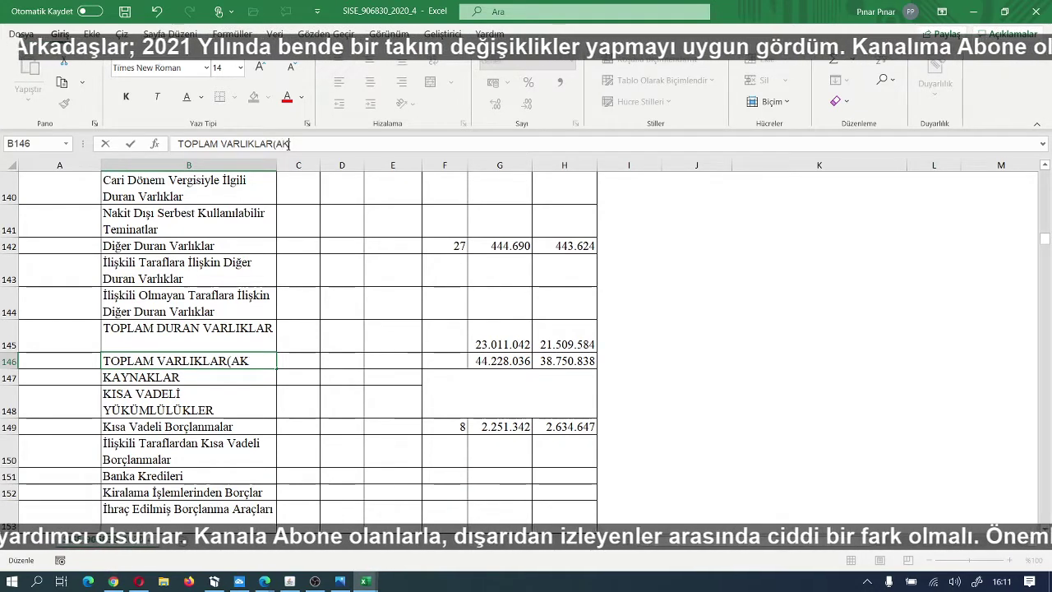
pyautogui.write('Tİ')
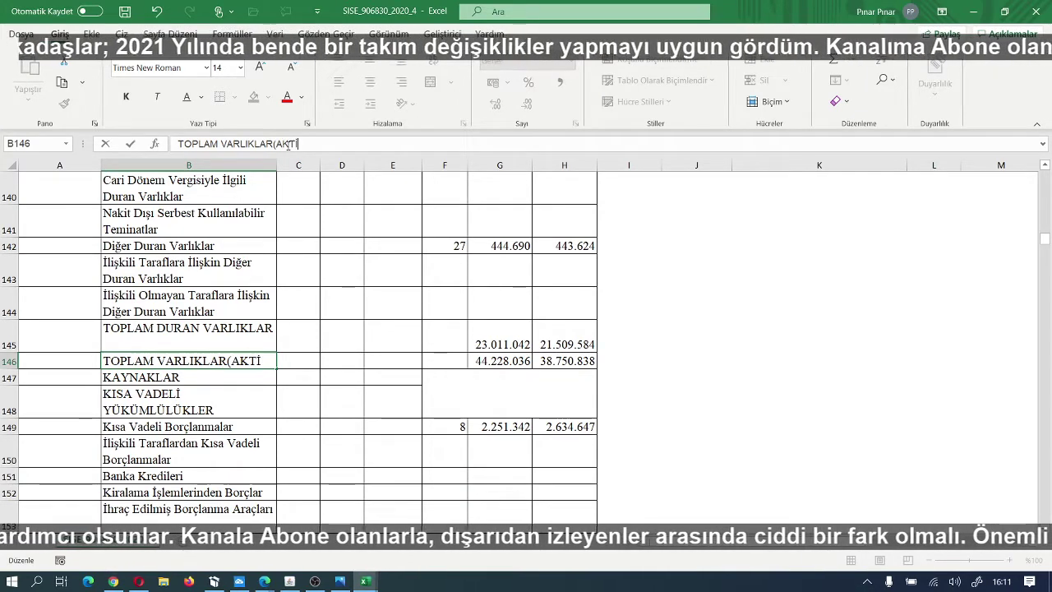
pyautogui.write('FLER')
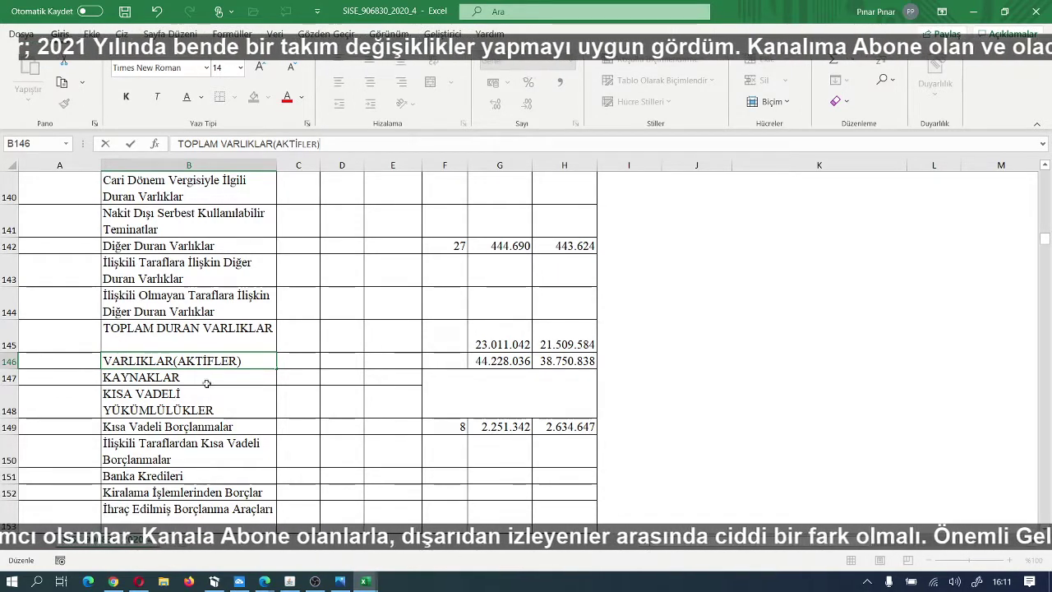
pyautogui.scroll(1, 235, 400)
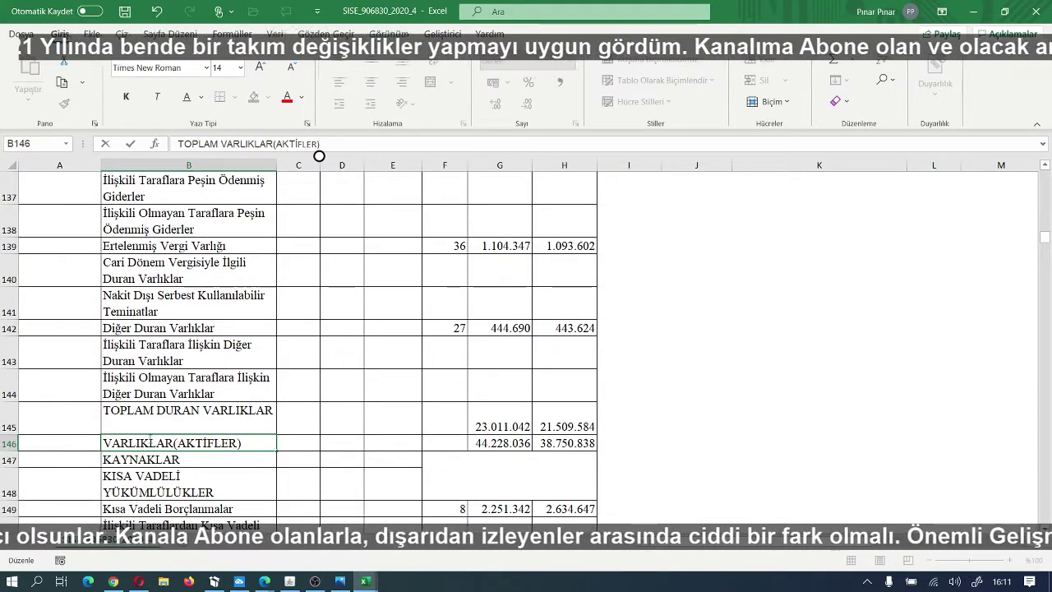
pyautogui.click(683, 460)
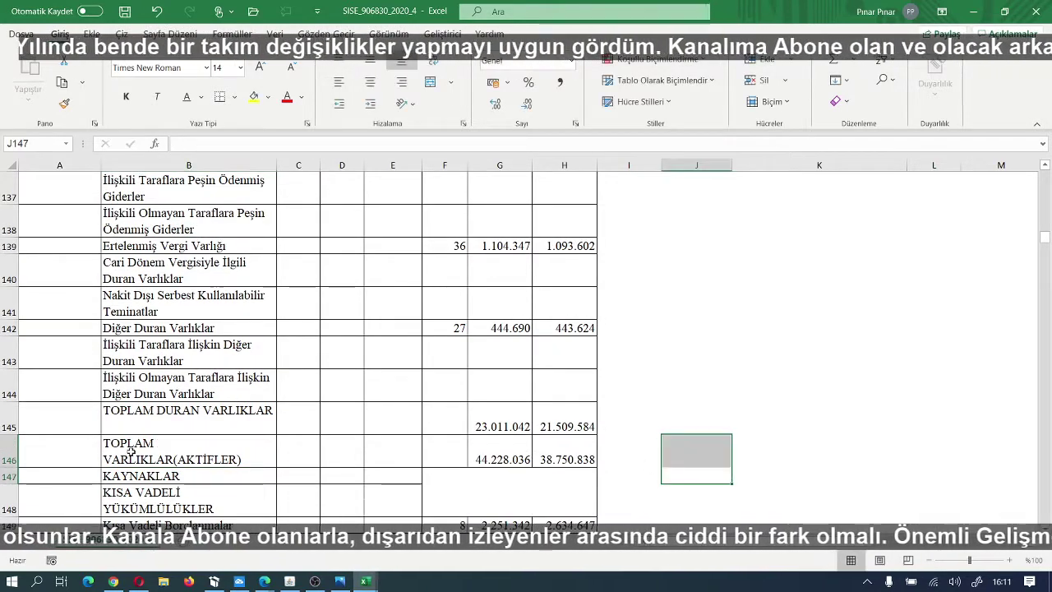
# Step: Fill the assets section from the period header row to TOPLAM VARLIKLAR(AKTİFLER), range A16:H146, with light grey
pyautogui.click(183, 460)
pyautogui.moveTo(183, 459); pyautogui.dragTo(542, 151)
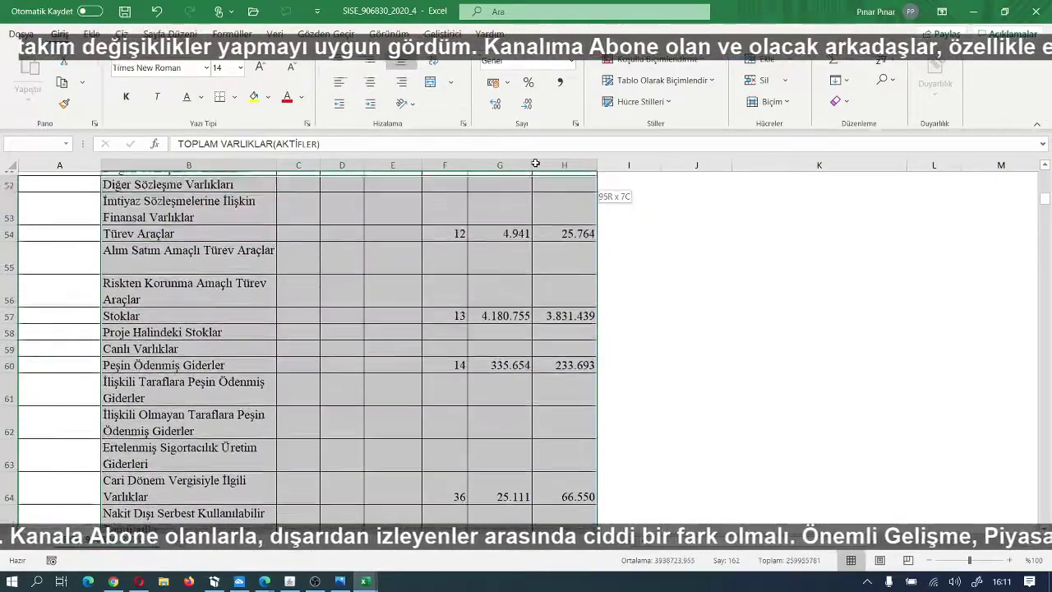
pyautogui.moveTo(535, 164); pyautogui.dragTo(533, 214)
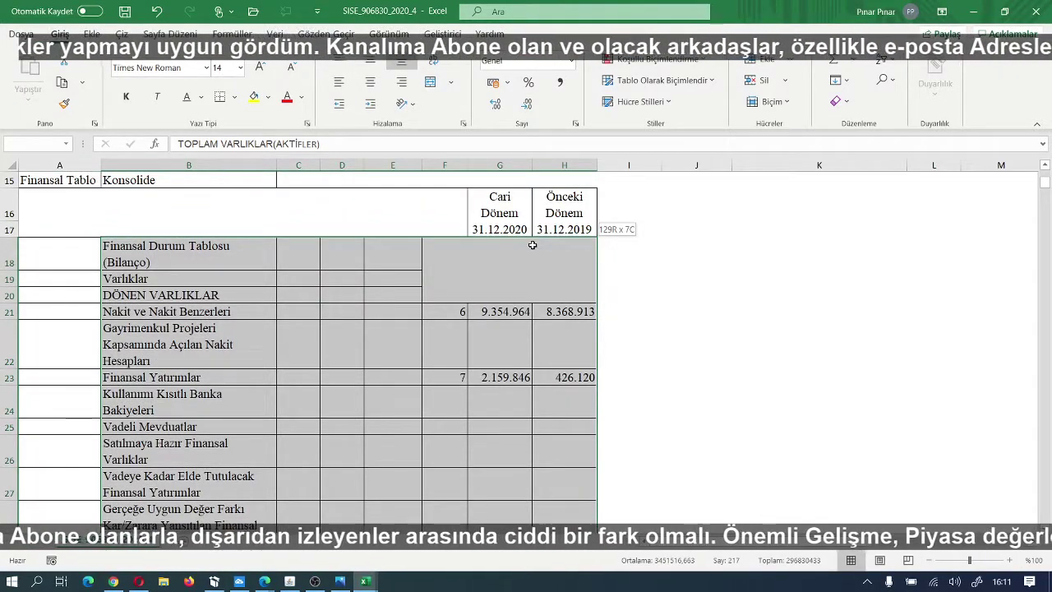
pyautogui.moveTo(533, 245); pyautogui.dragTo(533, 216)
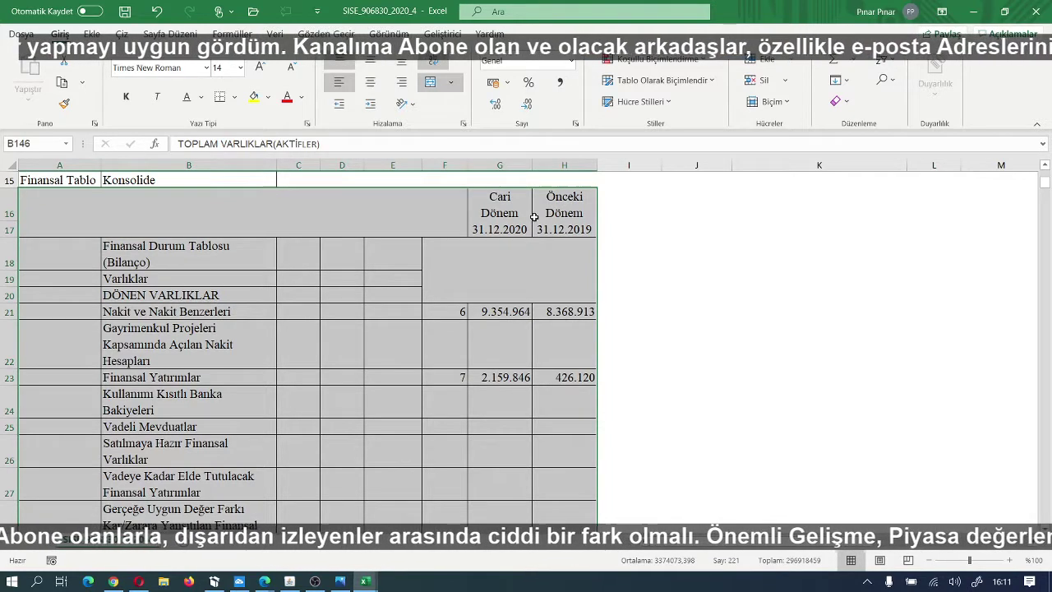
pyautogui.click(267, 102)
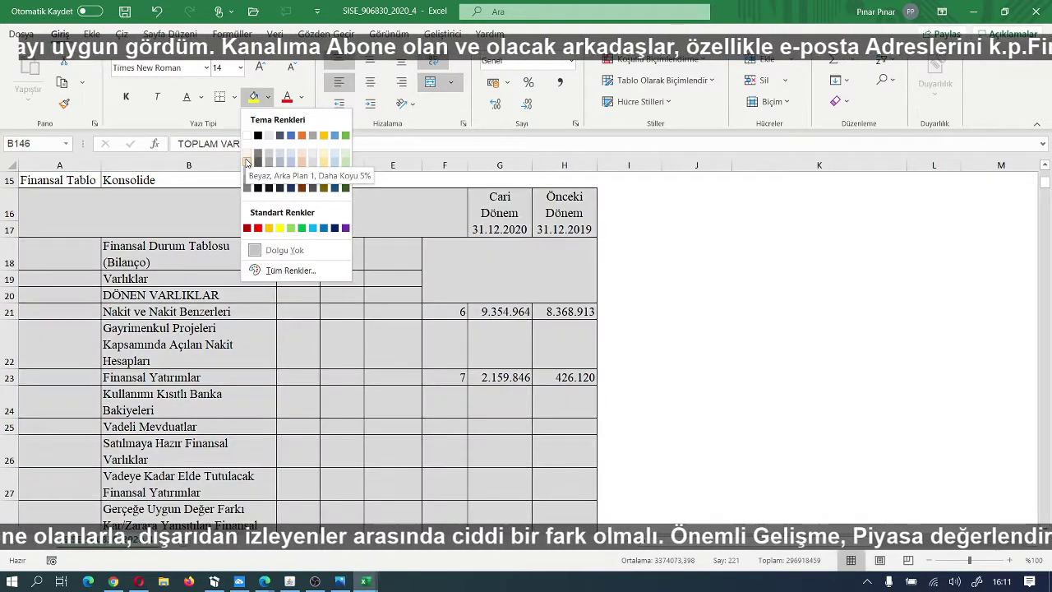
pyautogui.click(247, 162)
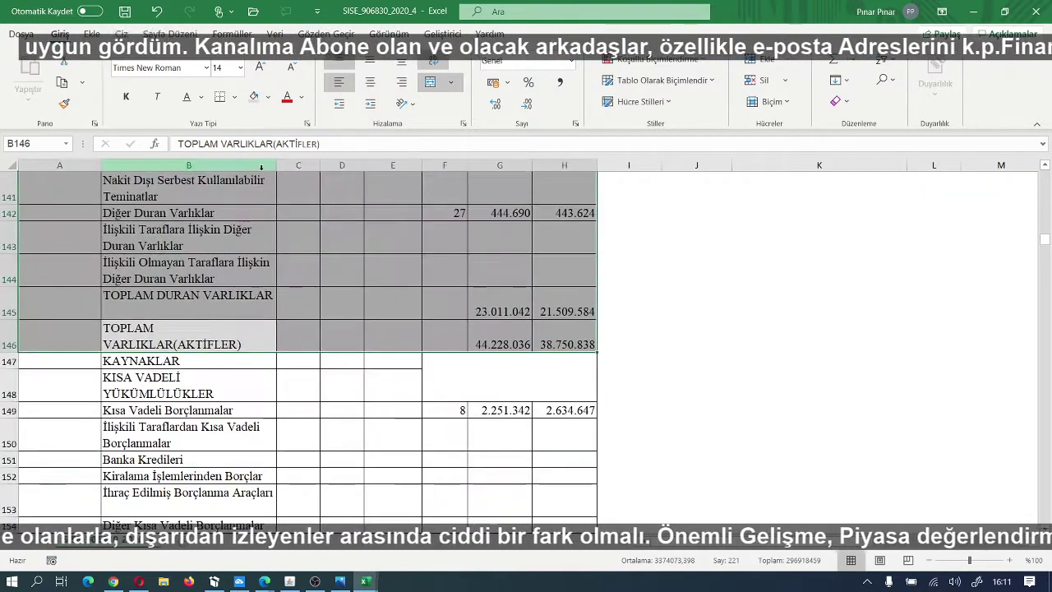
pyautogui.click(684, 359)
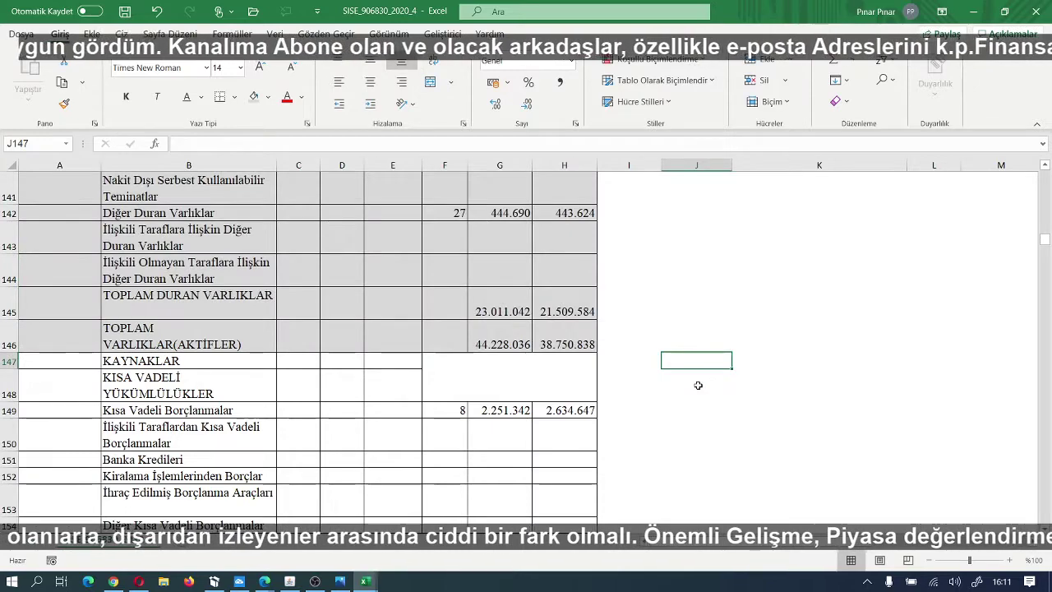
pyautogui.scroll(1, 698, 385)
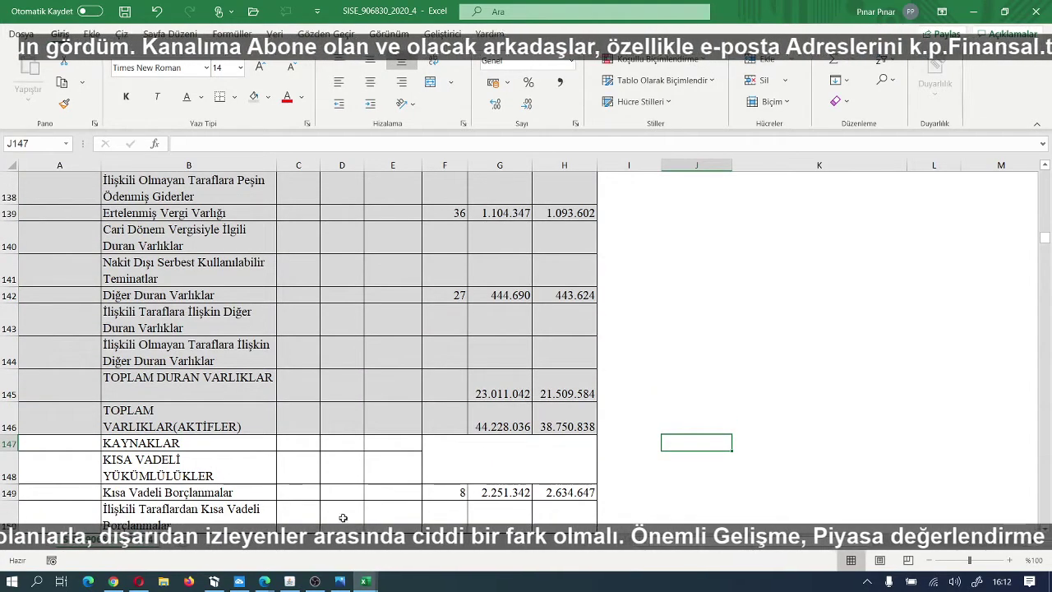
# Step: Switch to the MALİ TABLO ANALİZİ workbook and review SISE's VARLIKLAR table from TOPLAM DURAN VARLIKLAR up to Nakit ve Nakit Benzerleri
pyautogui.moveTo(368, 582)
pyautogui.click(440, 526)
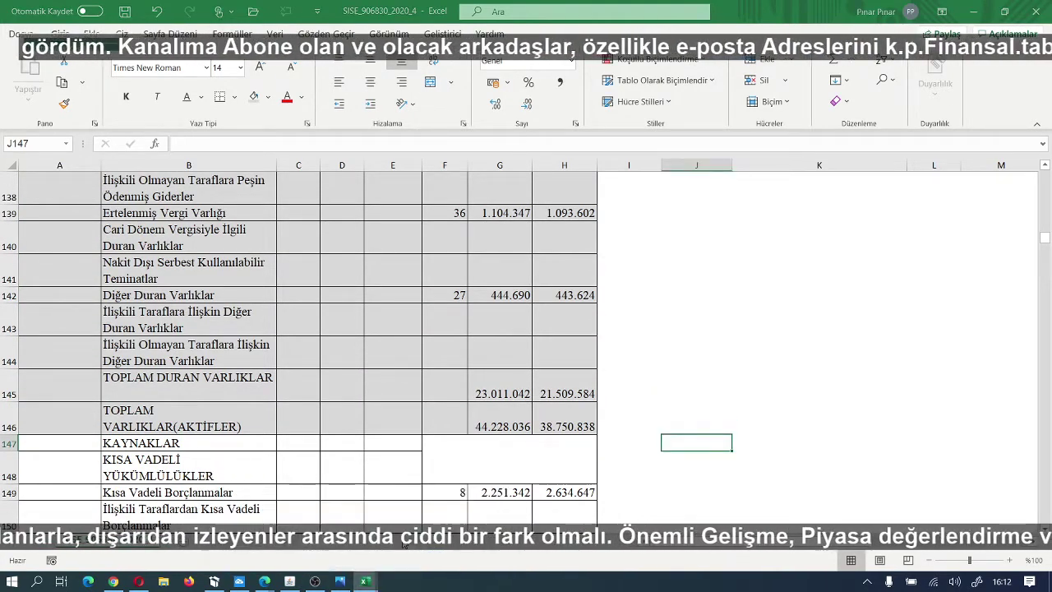
pyautogui.scroll(7, 450, 402)
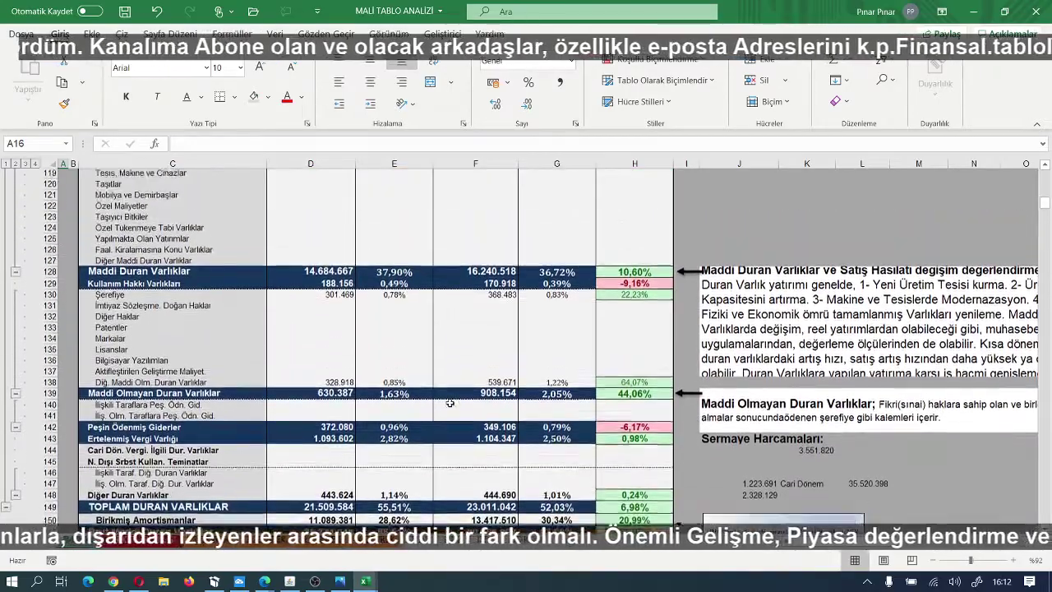
pyautogui.scroll(15, 449, 401)
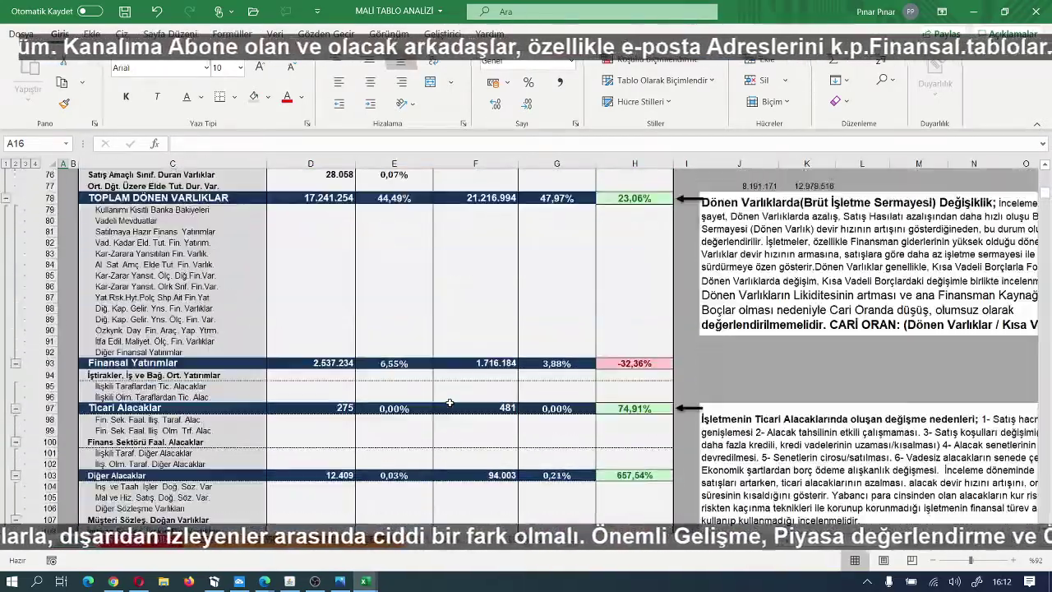
pyautogui.scroll(15, 450, 402)
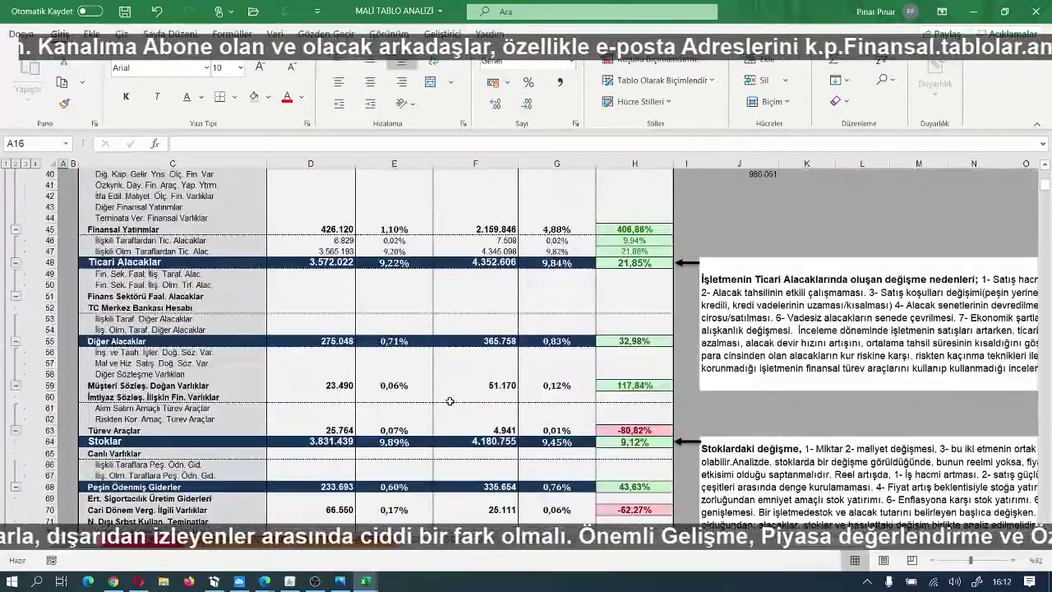
pyautogui.scroll(3, 902, 356)
pyautogui.scroll(-6, 649, 382)
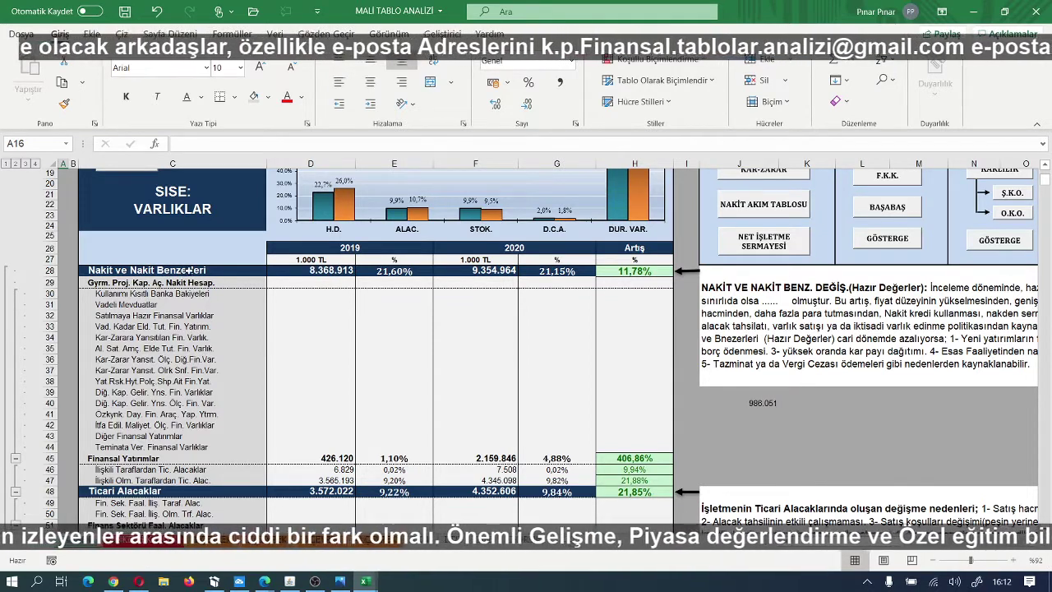
# Step: Return to the SISE_906830_2020_4 workbook and give the DÖNEN VARLIKLAR cell B20 a dark blue-grey fill with white text
pyautogui.moveTo(367, 584)
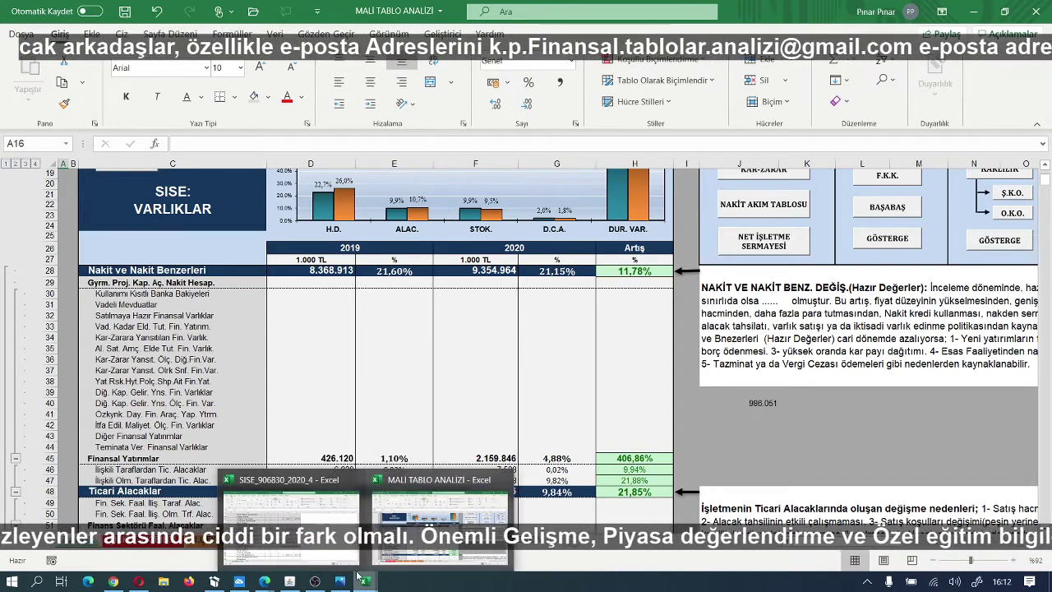
pyautogui.click(325, 534)
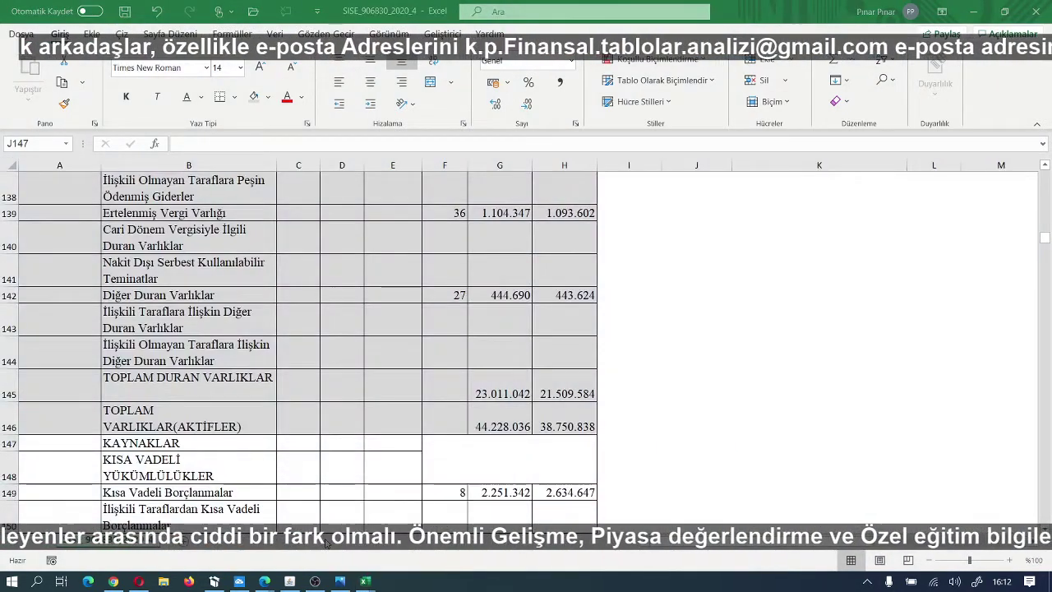
pyautogui.scroll(14, 381, 434)
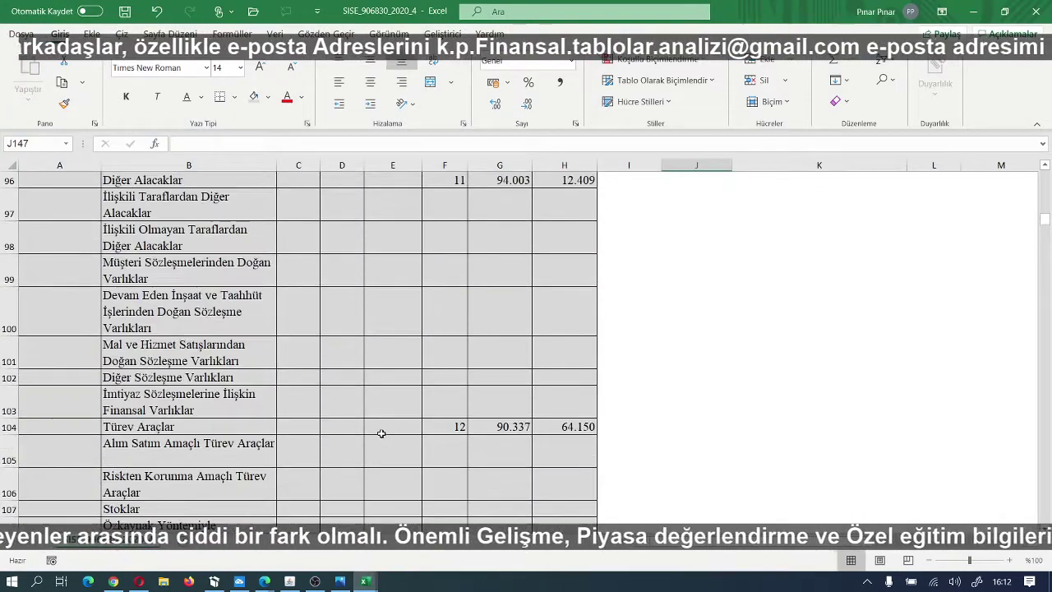
pyautogui.scroll(19, 381, 434)
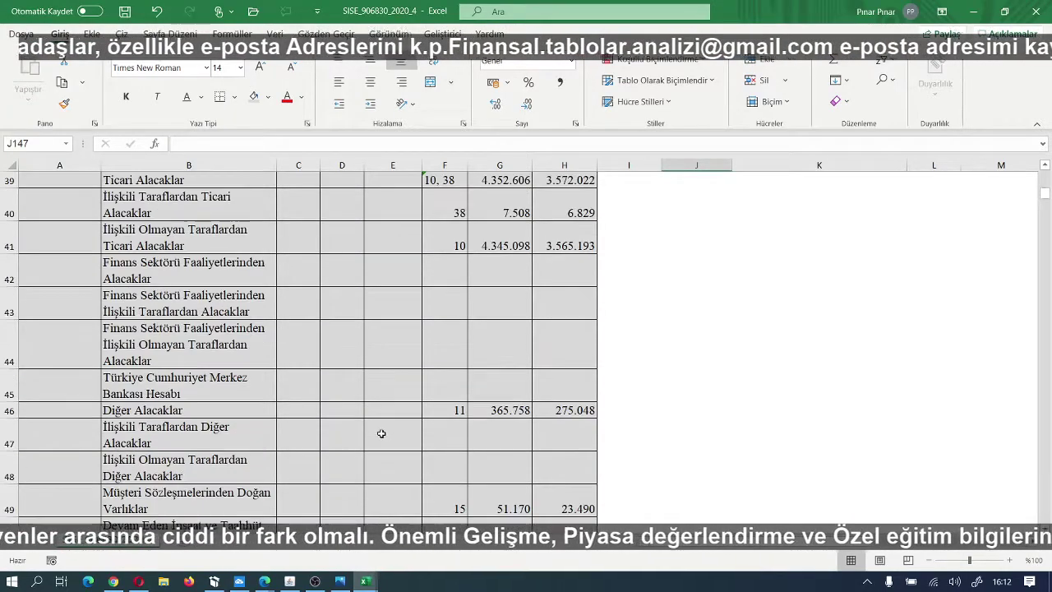
pyautogui.scroll(11, 380, 434)
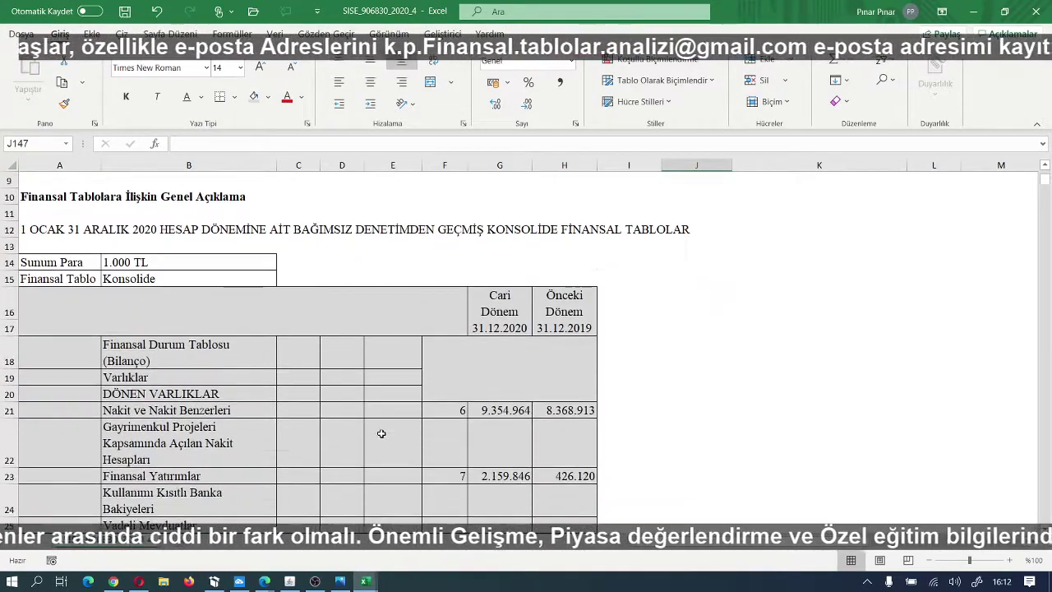
pyautogui.scroll(-2, 380, 433)
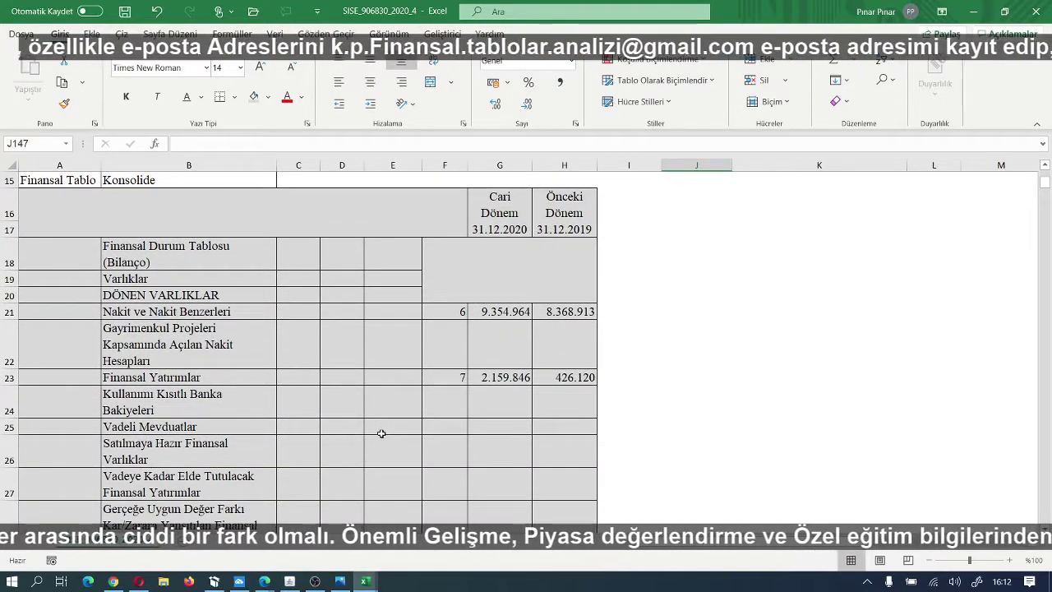
pyautogui.scroll(1, 379, 423)
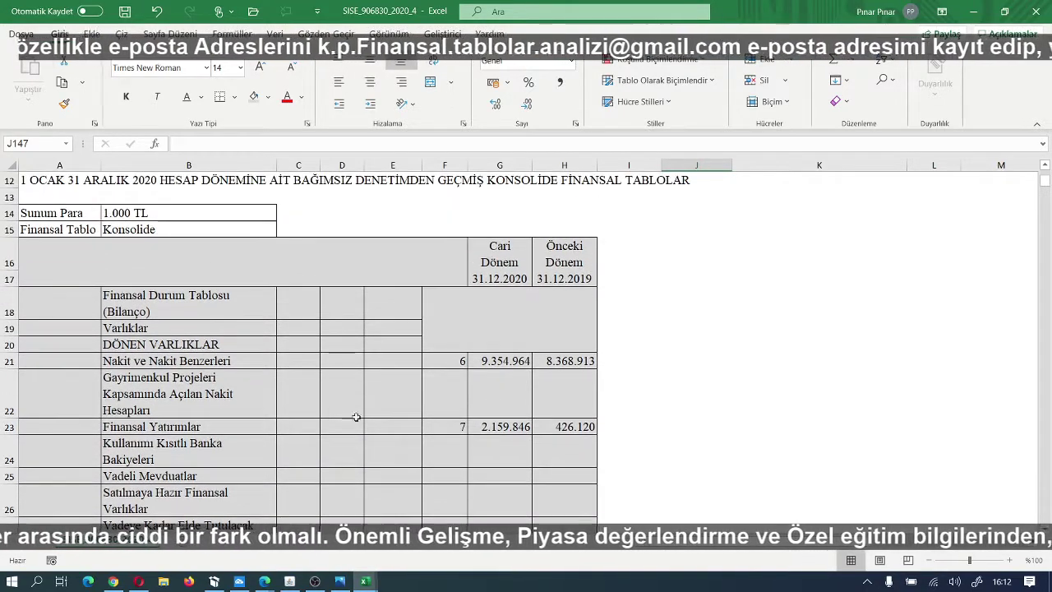
pyautogui.click(105, 344)
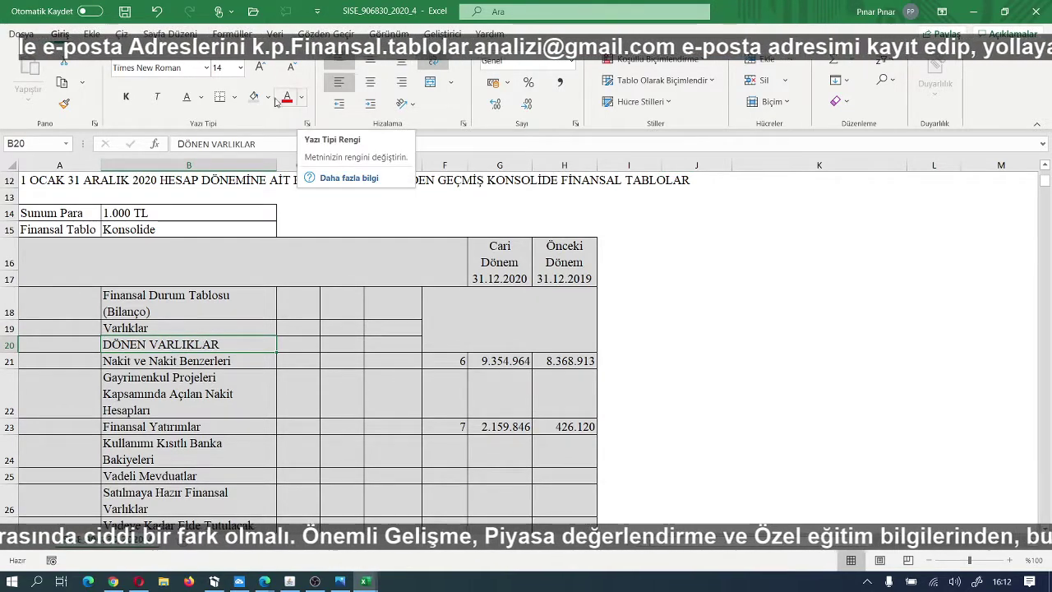
pyautogui.click(267, 97)
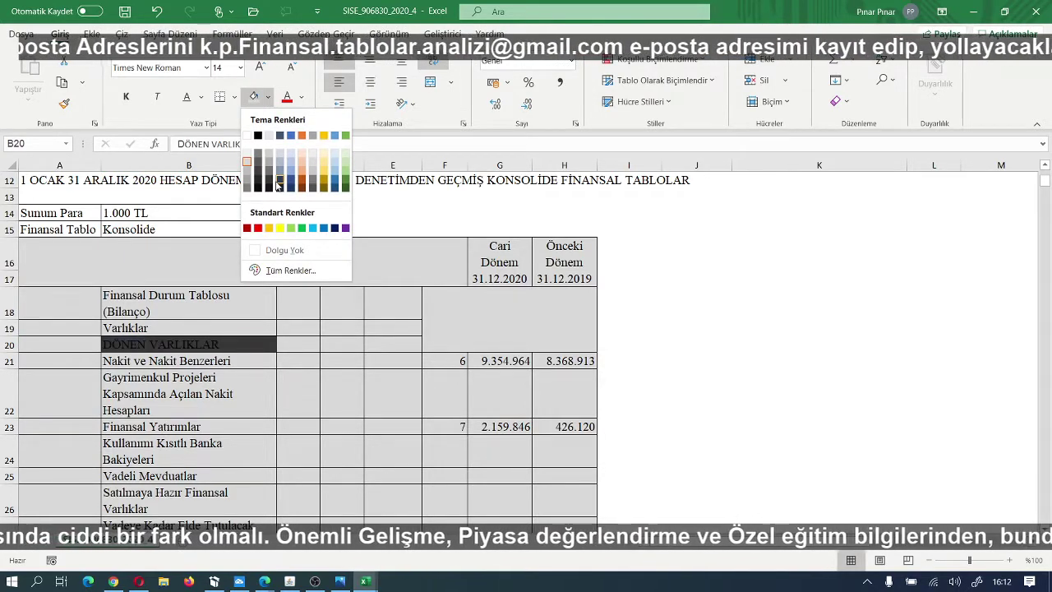
pyautogui.click(280, 182)
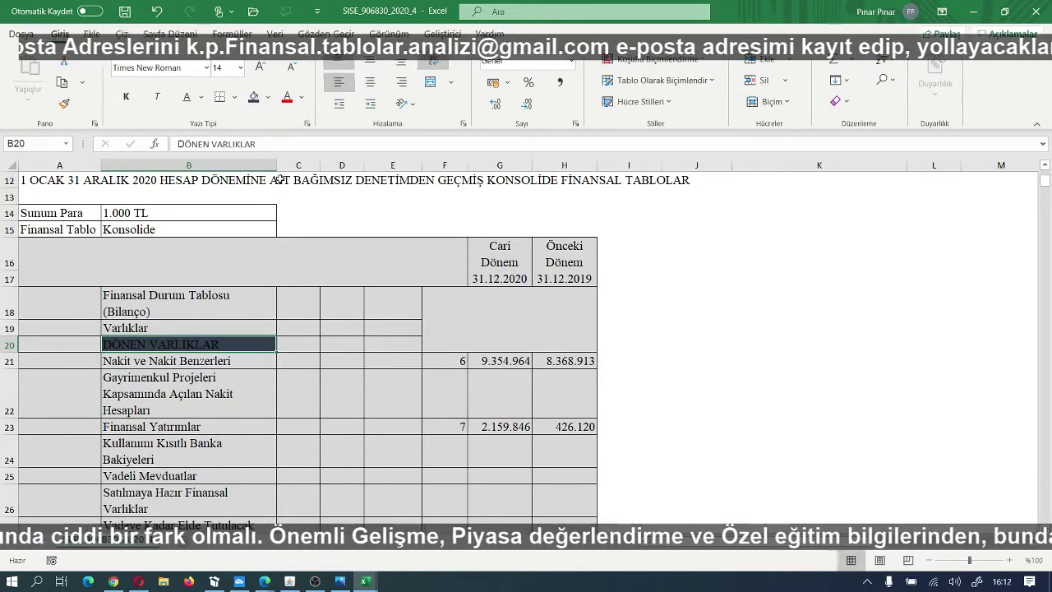
pyautogui.click(302, 99)
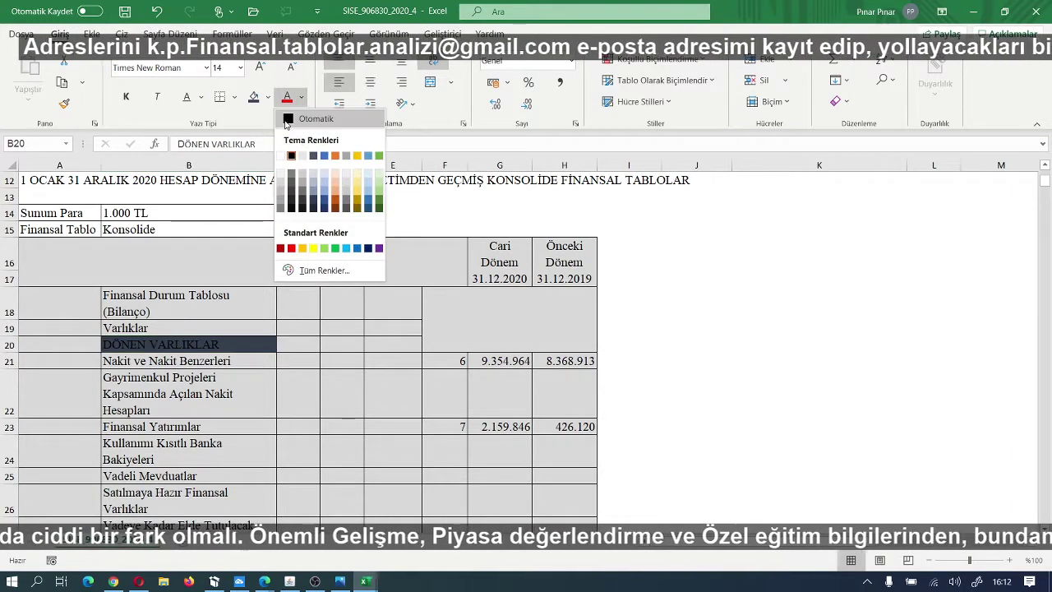
pyautogui.click(283, 156)
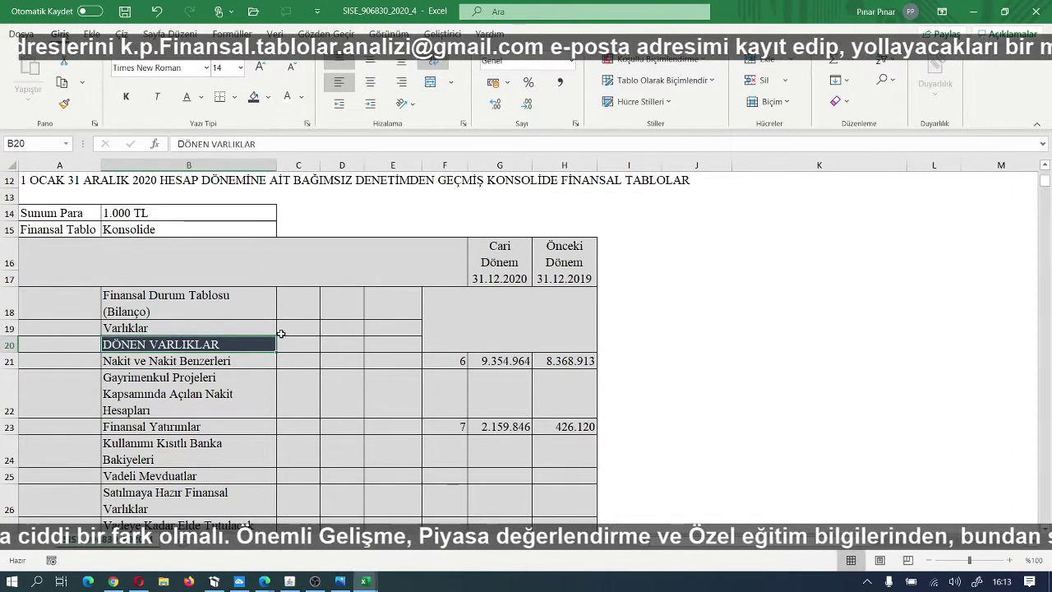
# Step: Switch to the MALİ TABLO ANALİZİ workbook and examine the current assets rows between Nakit ve Nakit Benzerleri and TOPLAM DÖNEN VARLIKLAR
pyautogui.moveTo(366, 583)
pyautogui.click(411, 485)
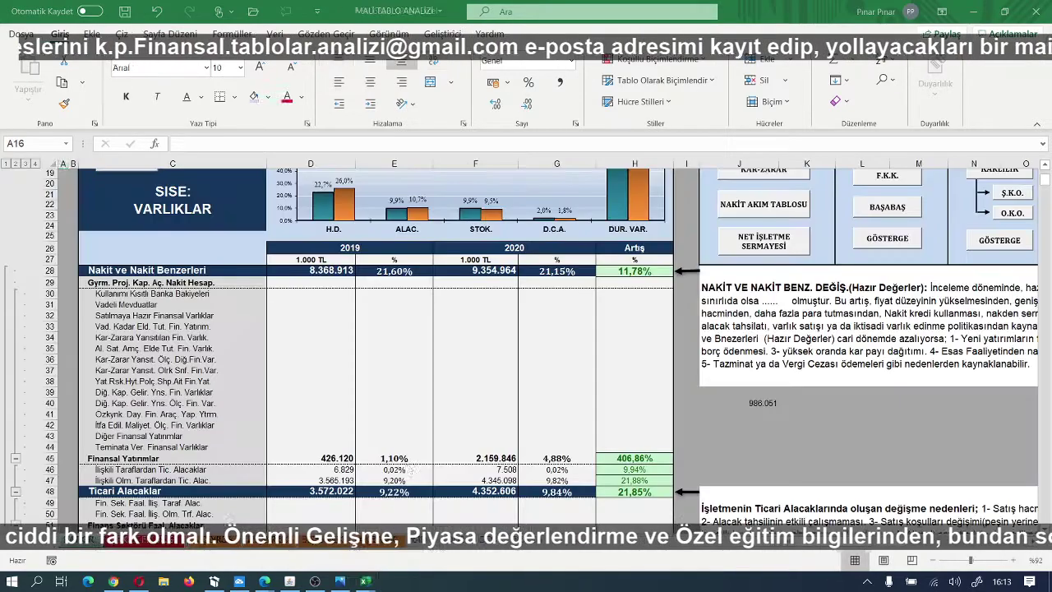
pyautogui.scroll(-12, 416, 432)
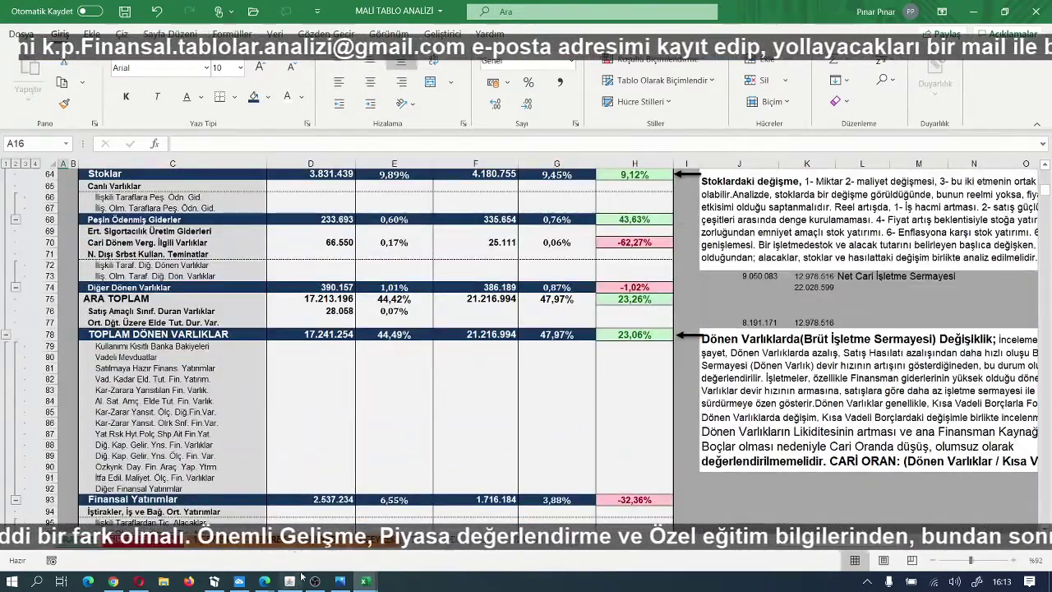
pyautogui.moveTo(363, 584)
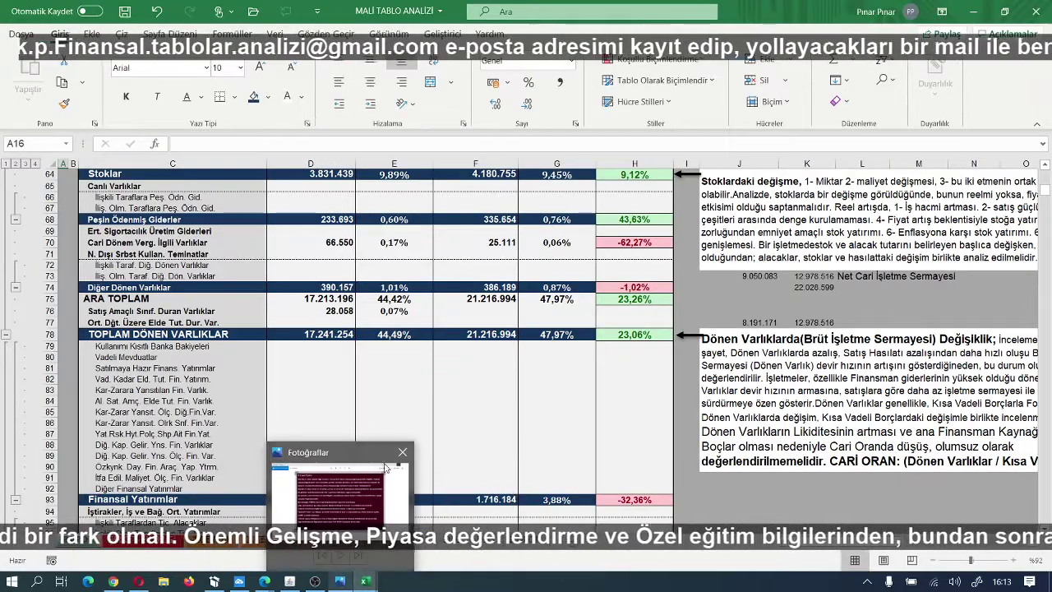
pyautogui.scroll(6, 383, 387)
pyautogui.scroll(10, 384, 387)
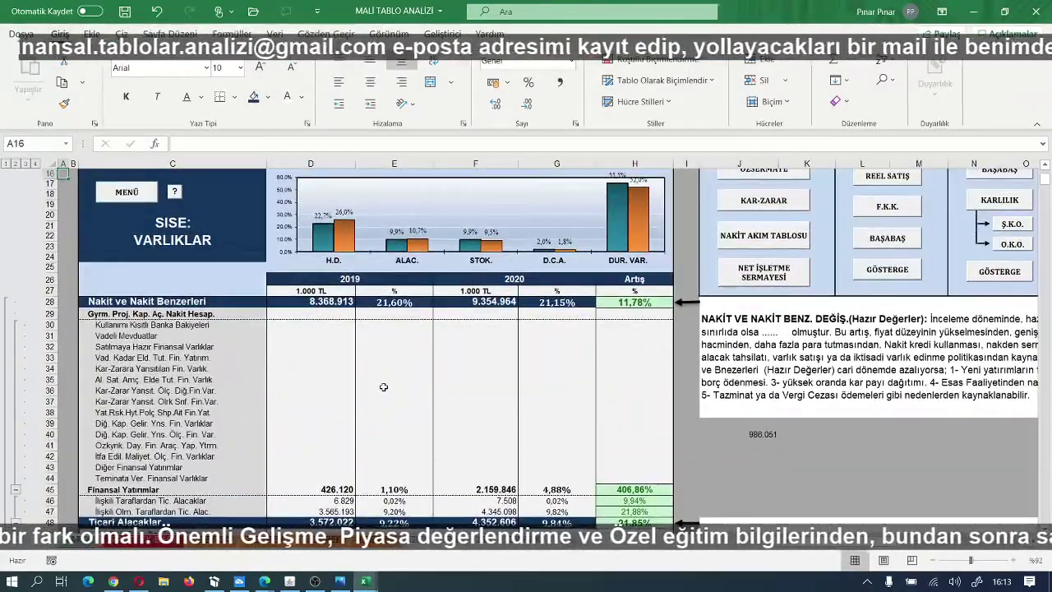
pyautogui.scroll(-1, 384, 387)
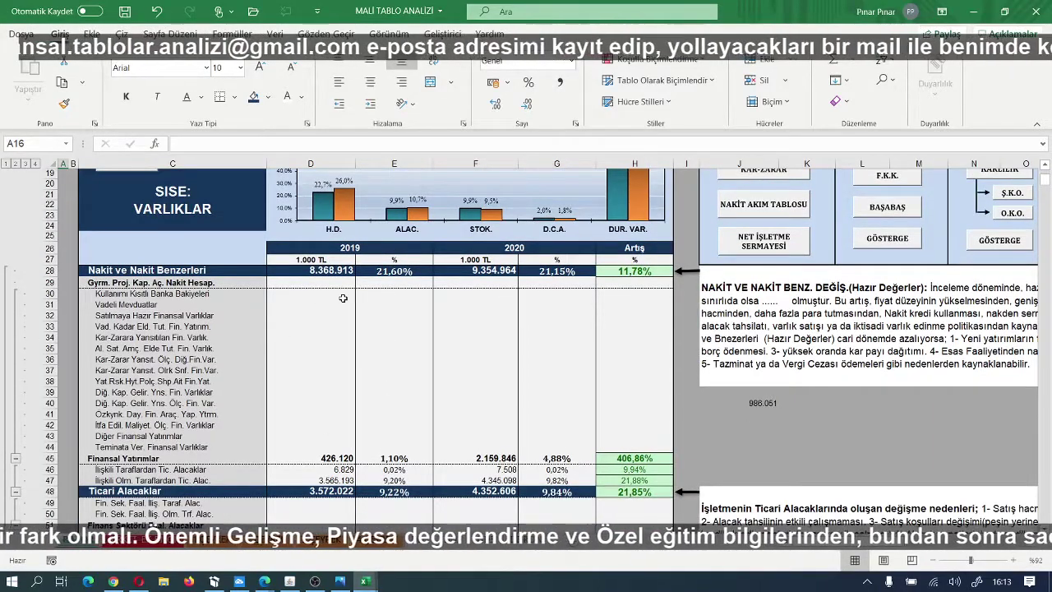
# Step: Return to the SISE_906830_2020_4 workbook and give the Nakit ve Nakit Benzerleri row, B21:H21, white text and a dark blue-grey fill
pyautogui.click(279, 503)
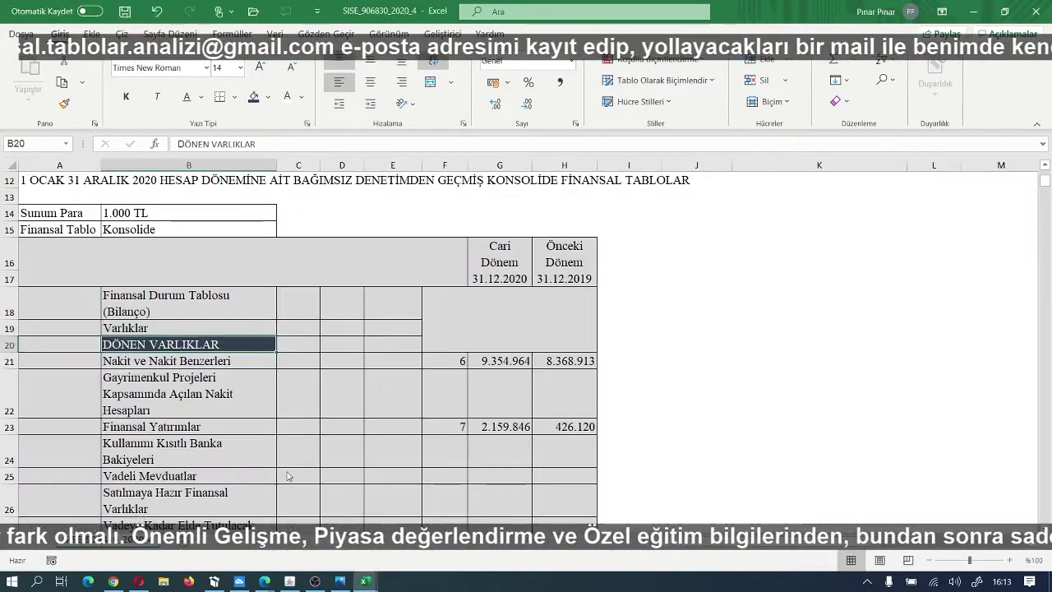
pyautogui.click(127, 360)
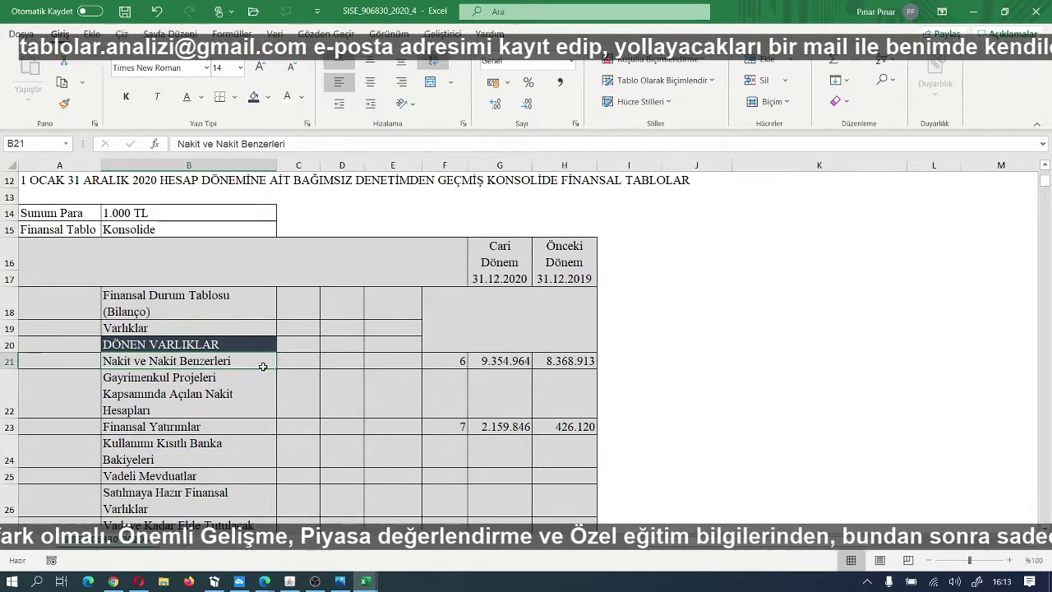
pyautogui.moveTo(263, 365); pyautogui.dragTo(543, 360)
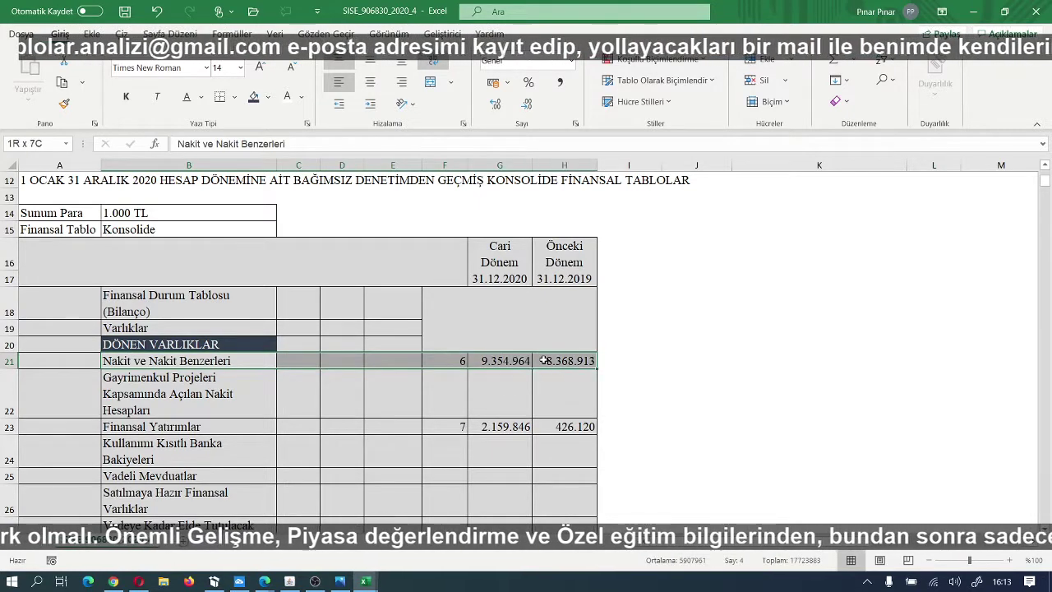
pyautogui.click(279, 102)
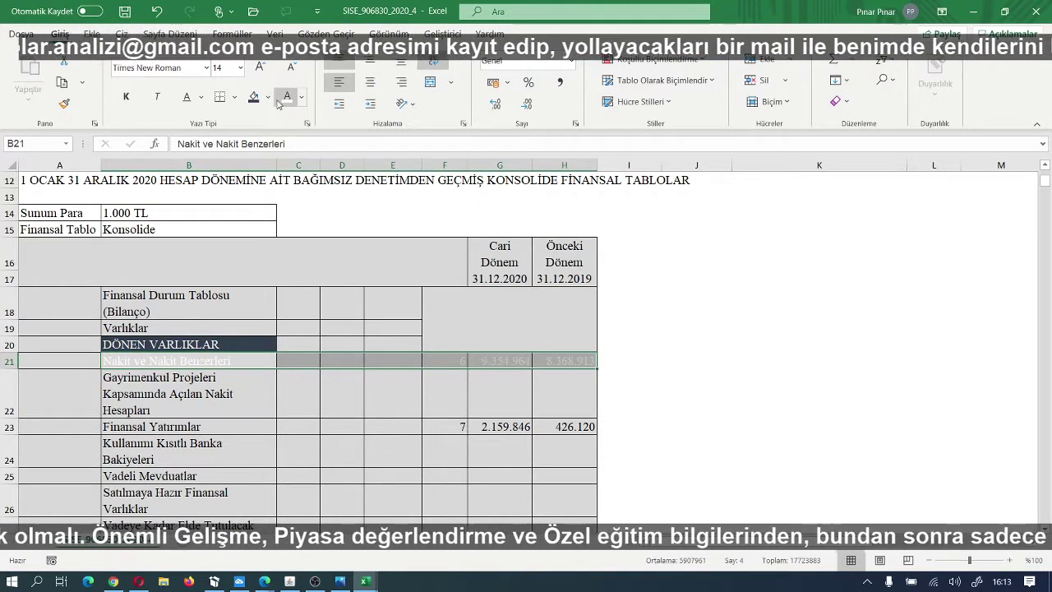
pyautogui.click(254, 97)
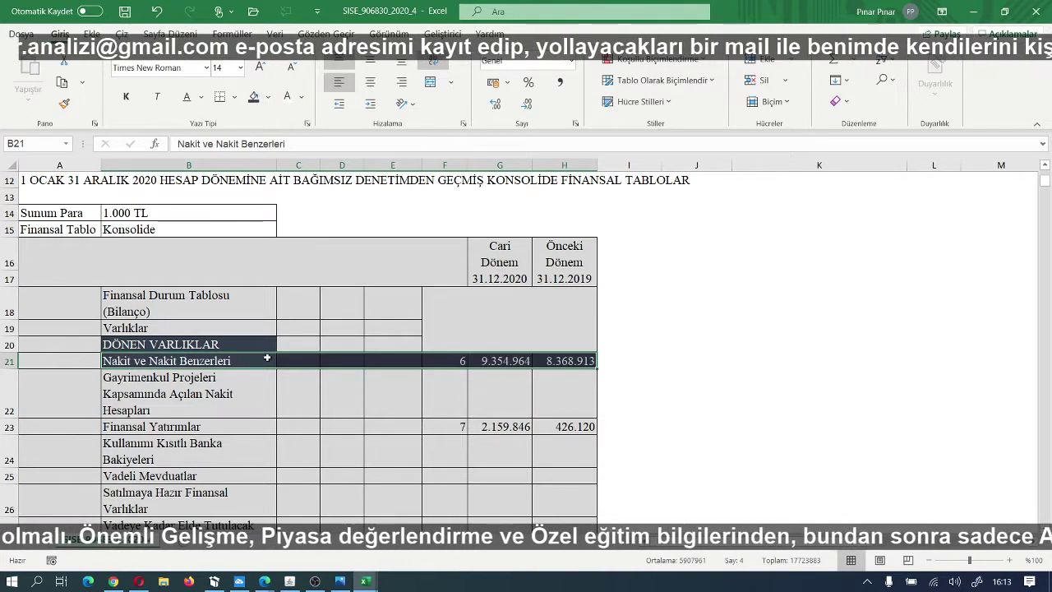
# Step: Switch to the MALİ TABLO ANALİZİ workbook and check how its Finansal Yatırımlar row is formatted
pyautogui.scroll(-1, 272, 379)
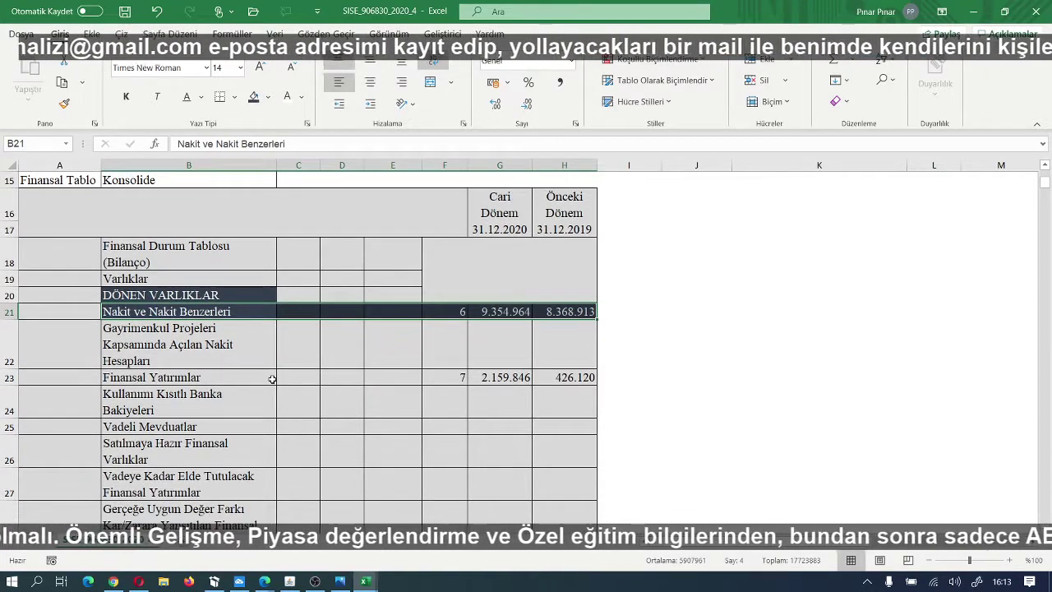
pyautogui.moveTo(366, 581)
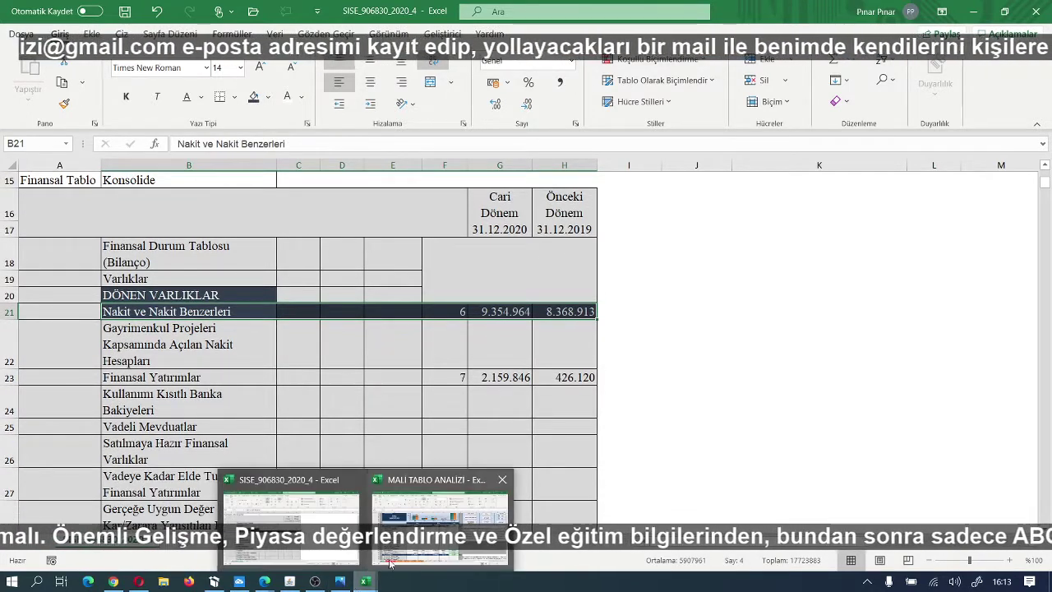
pyautogui.click(283, 489)
pyautogui.scroll(-2, 213, 485)
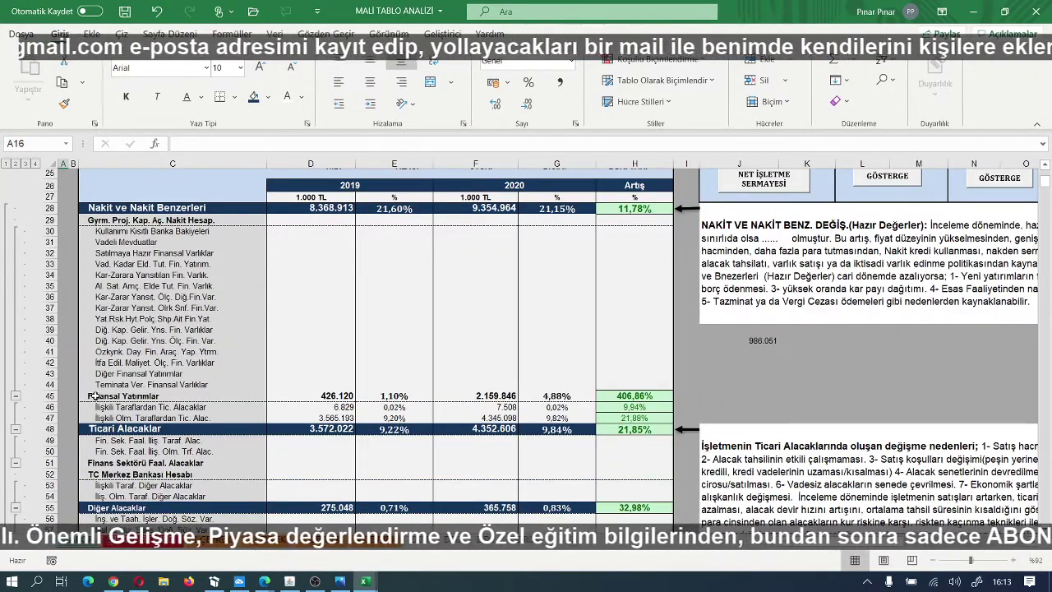
pyautogui.moveTo(105, 397); pyautogui.dragTo(599, 401)
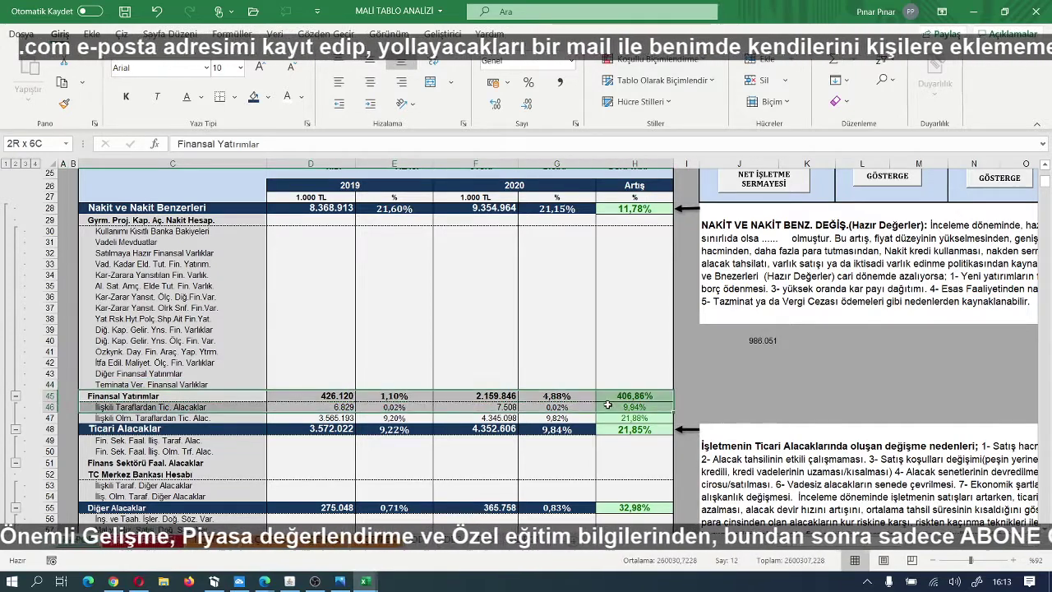
pyautogui.click(505, 332)
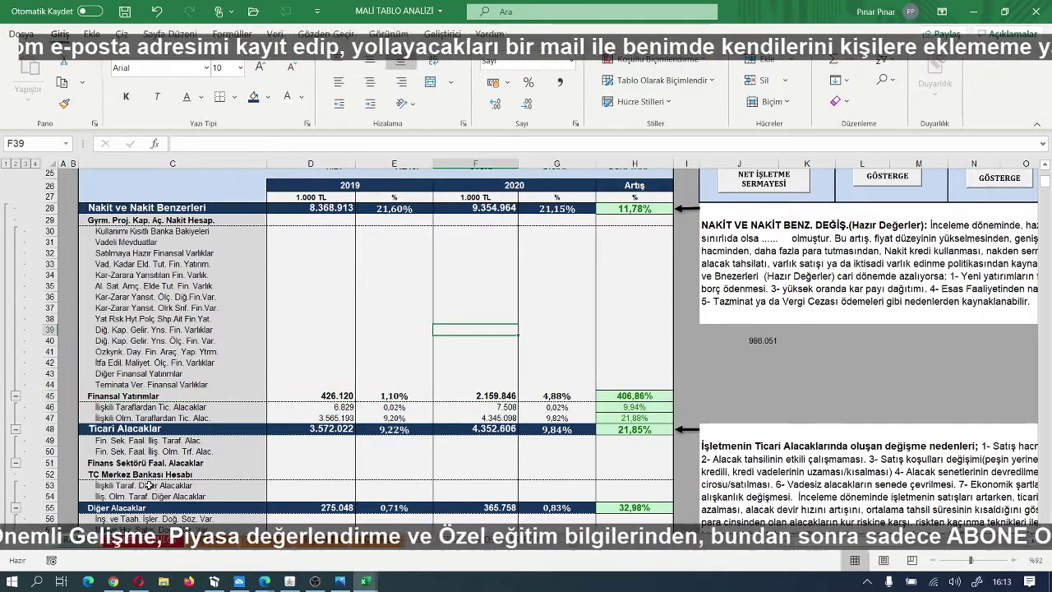
# Step: Return to the SISE_906830_2020_4 workbook and give the Finansal Yatırımlar row, B23:H23, white text and a dark blue-grey fill
pyautogui.moveTo(365, 582)
pyautogui.click(291, 485)
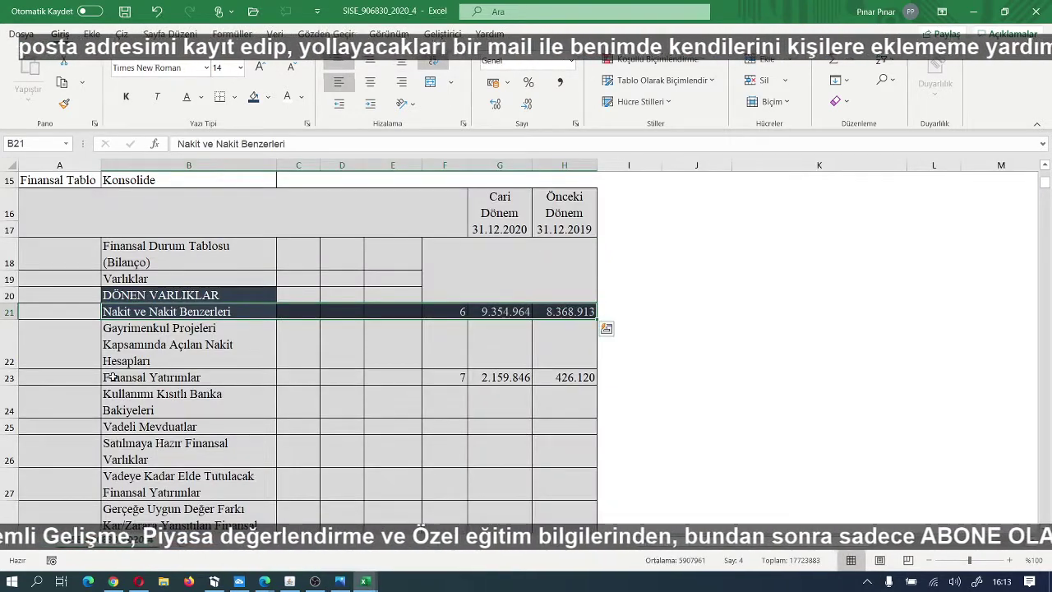
pyautogui.moveTo(114, 378); pyautogui.dragTo(546, 377)
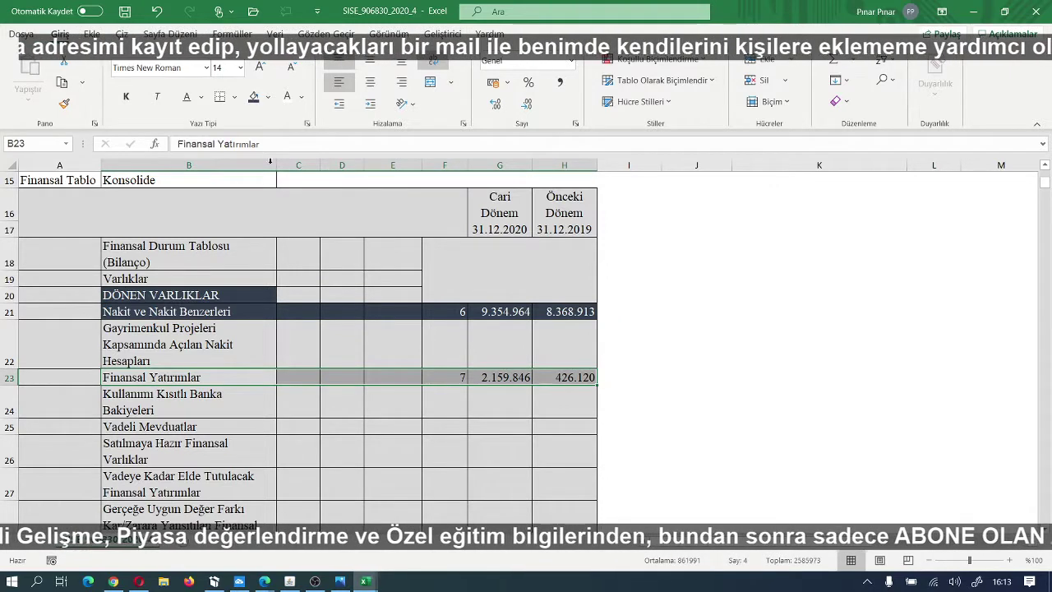
pyautogui.click(287, 98)
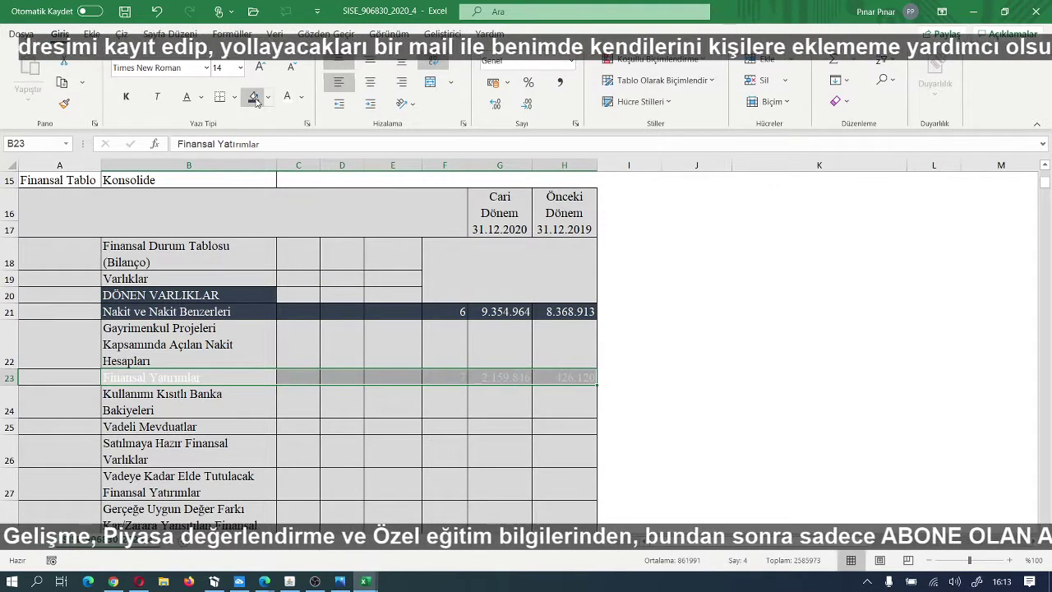
pyautogui.click(254, 98)
# Step: Give the Ticari Alacaklar row, B39:H39, white text and the same dark blue-grey fill
pyautogui.scroll(-1, 274, 376)
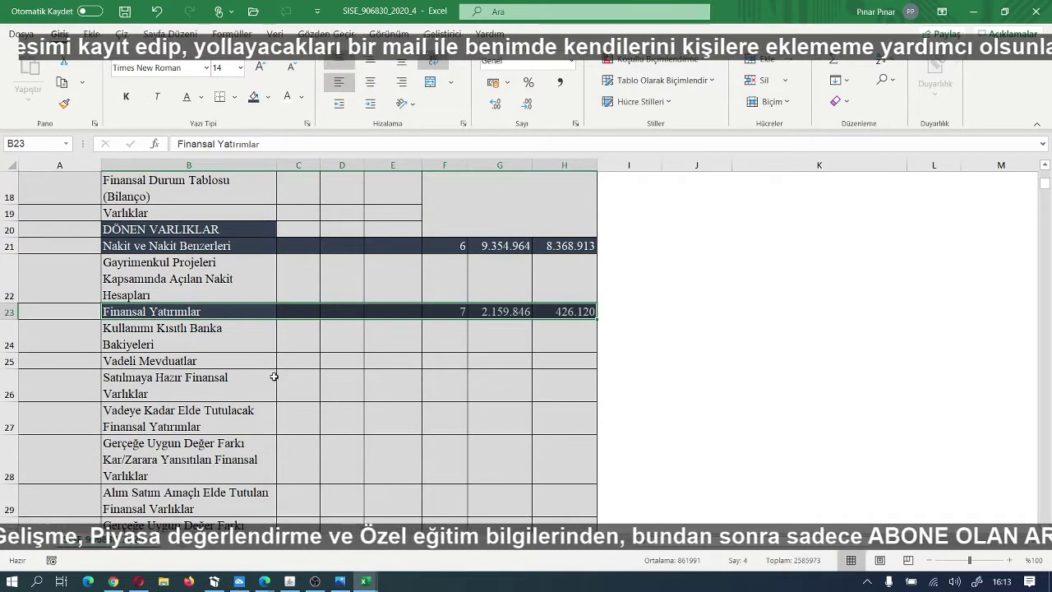
pyautogui.scroll(-1, 272, 378)
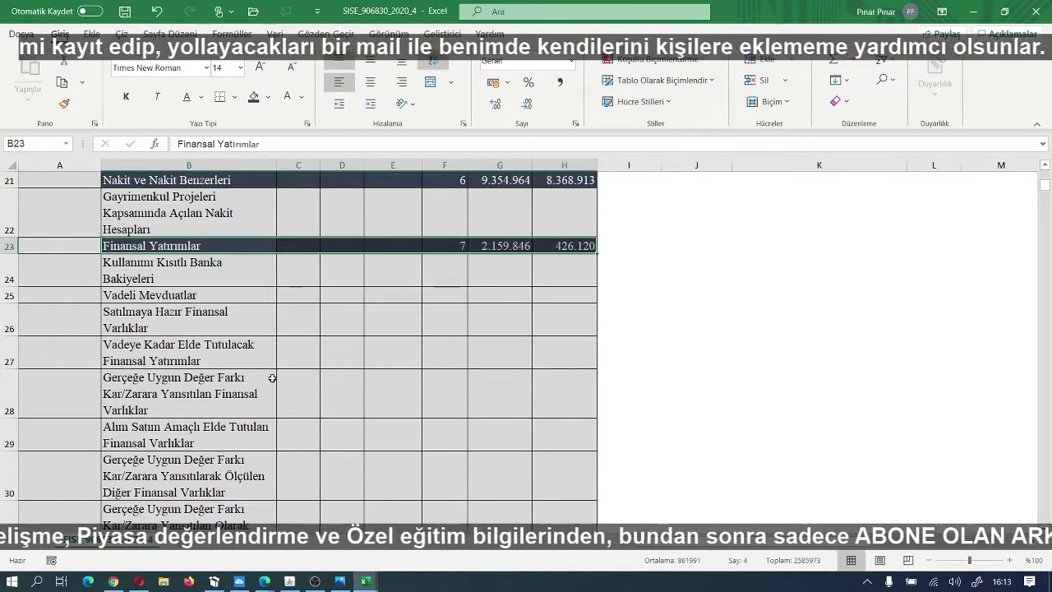
pyautogui.scroll(-2, 272, 377)
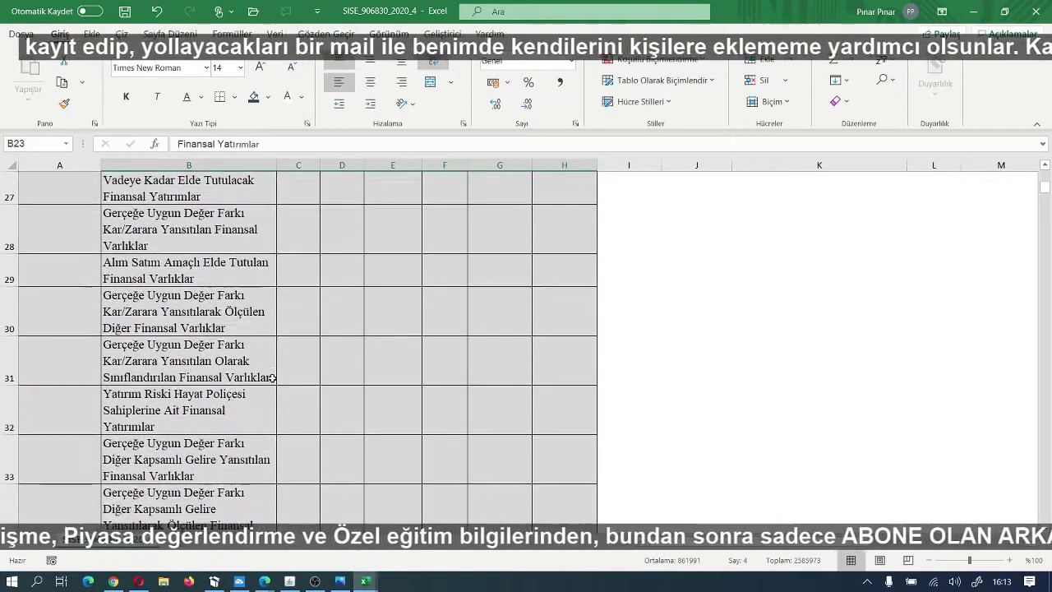
pyautogui.scroll(-2, 272, 377)
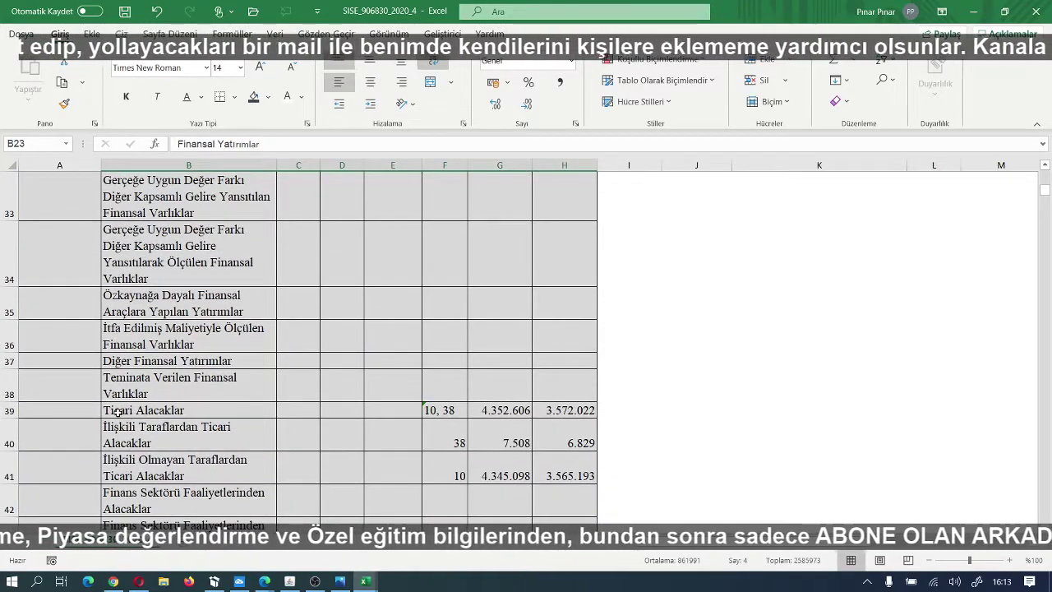
pyautogui.click(155, 411)
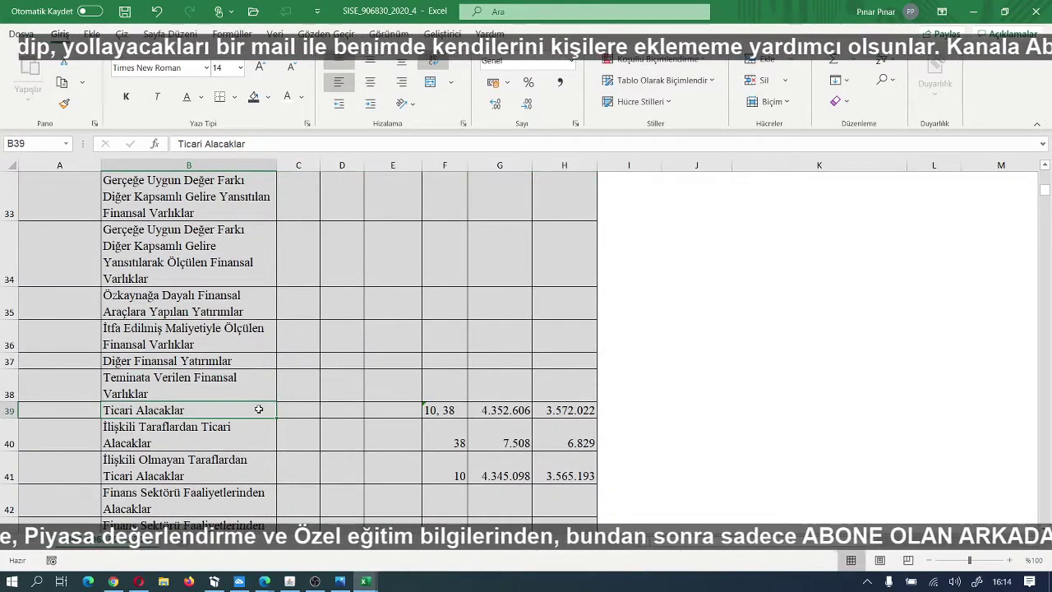
pyautogui.moveTo(258, 409); pyautogui.dragTo(548, 406)
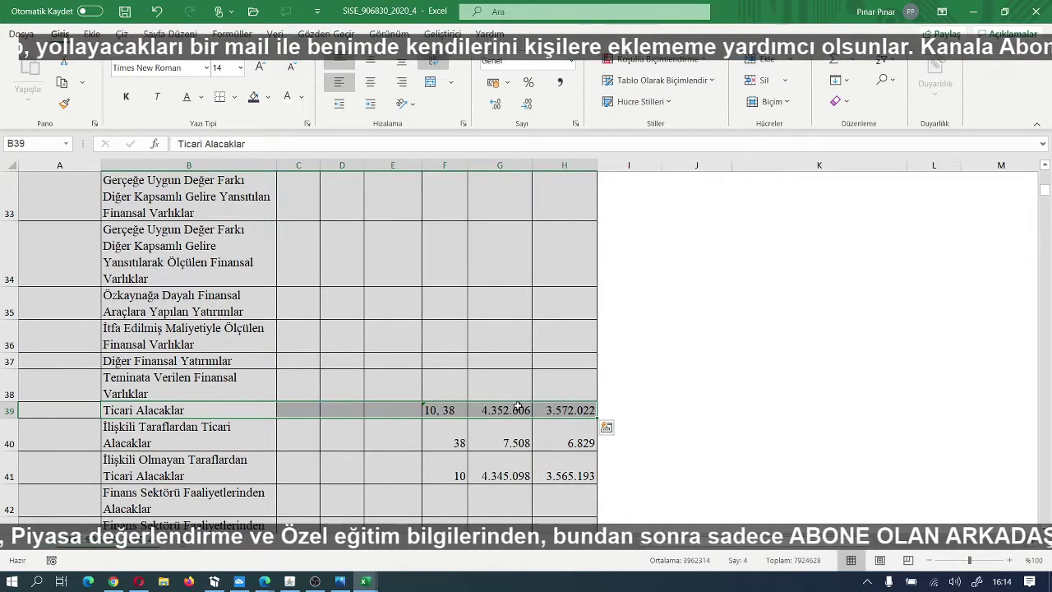
pyautogui.click(287, 97)
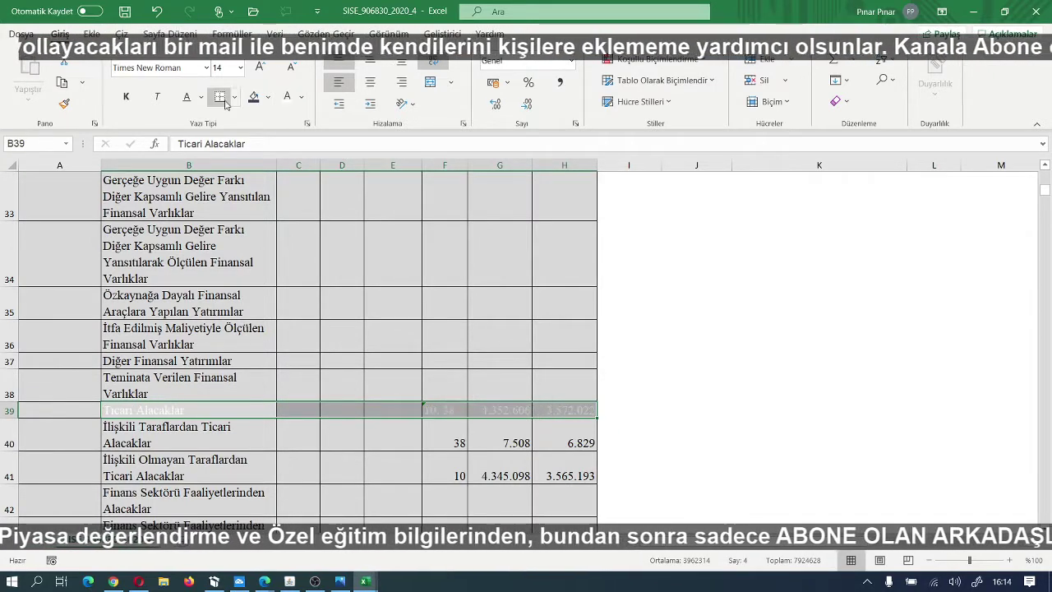
pyautogui.click(249, 97)
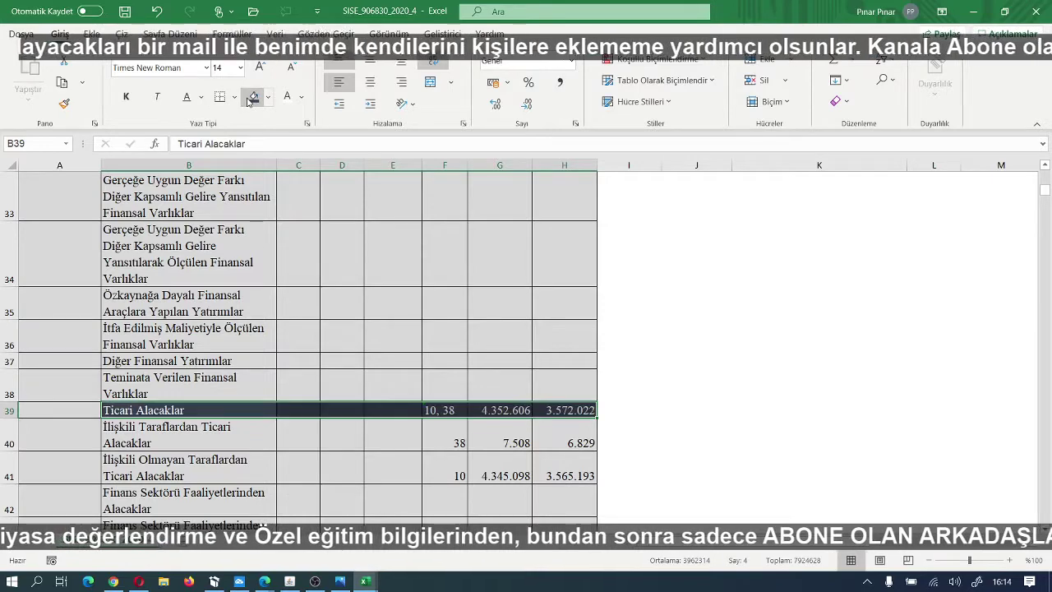
# Step: Switch to the MALİ TABLO ANALİZİ workbook and review which rows are highlighted from Ticari Alacaklar down to Peşin Ödenmiş Giderler
pyautogui.moveTo(366, 581)
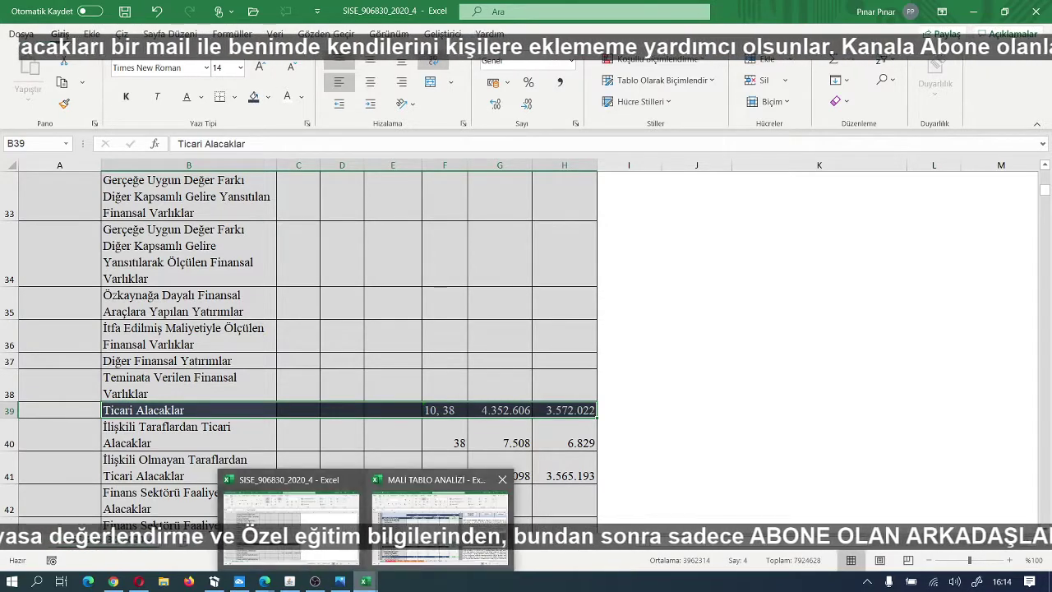
pyautogui.click(440, 460)
pyautogui.scroll(-1, 323, 465)
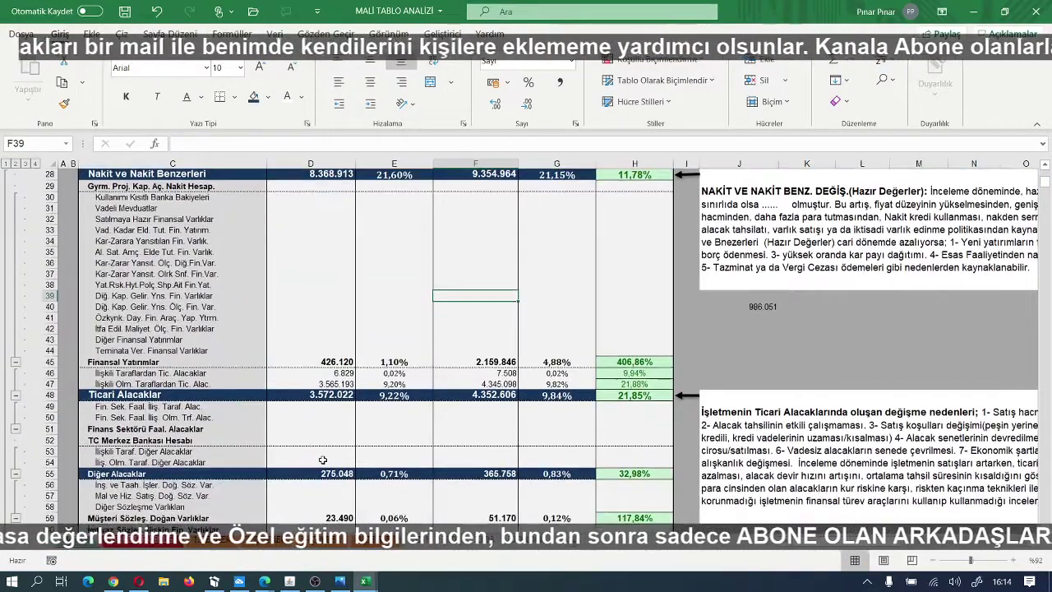
pyautogui.scroll(-1, 323, 461)
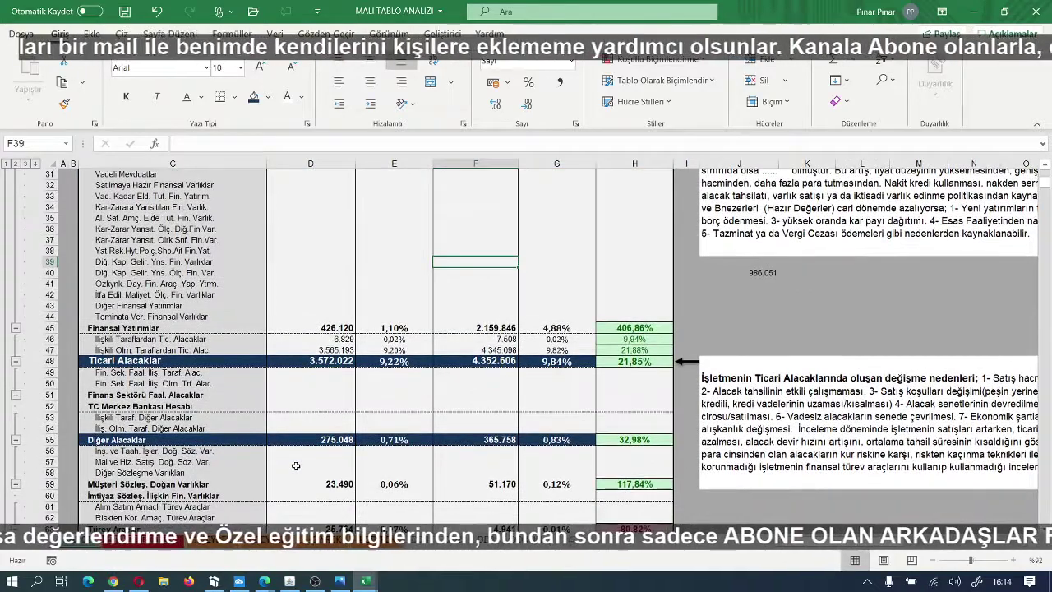
pyautogui.scroll(-2, 296, 466)
pyautogui.scroll(-1, 357, 425)
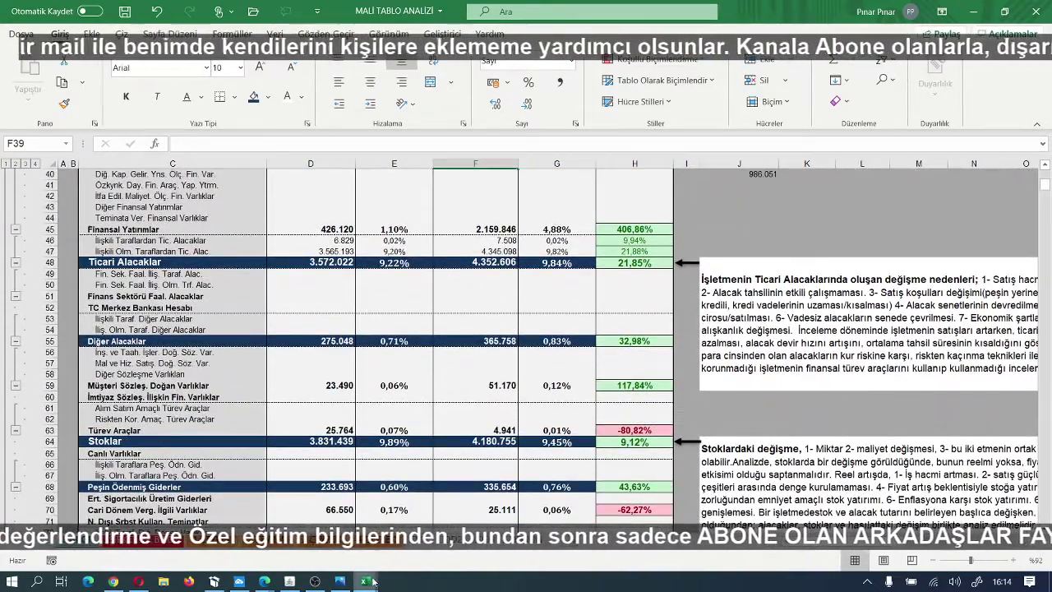
# Step: Return to the SISE_906830_2020_4 workbook and give the Stoklar row, B57:H57, white text and a dark blue-grey fill
pyautogui.moveTo(367, 584)
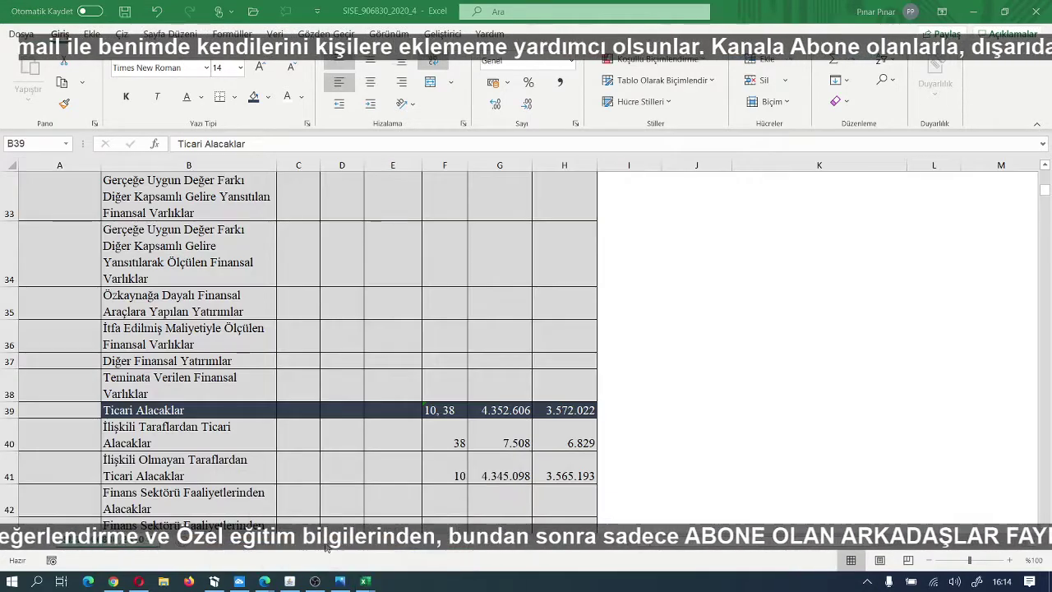
pyautogui.click(325, 481)
pyautogui.scroll(-5, 327, 462)
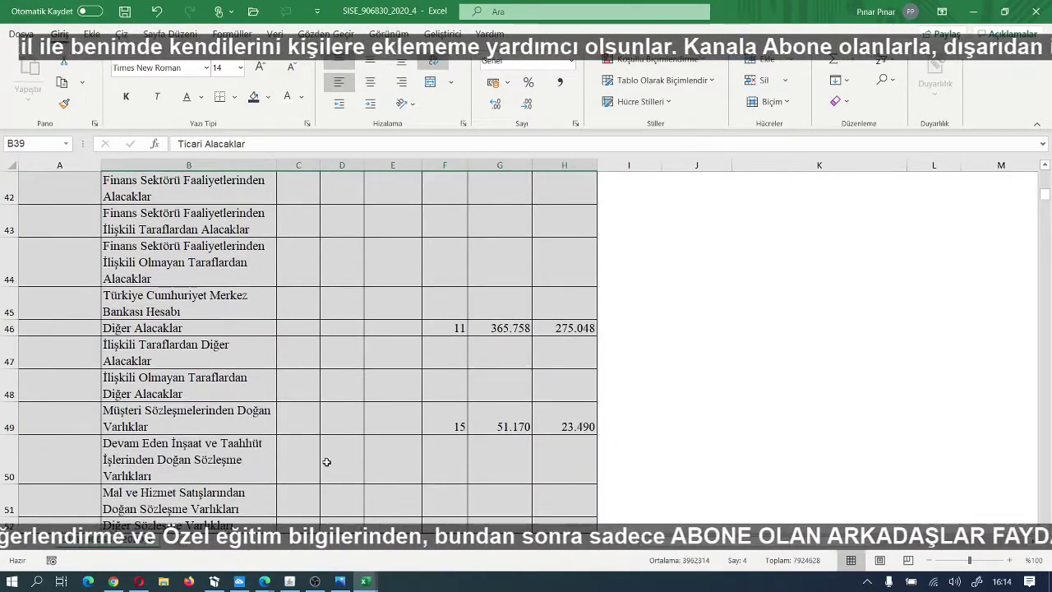
pyautogui.scroll(-1, 326, 462)
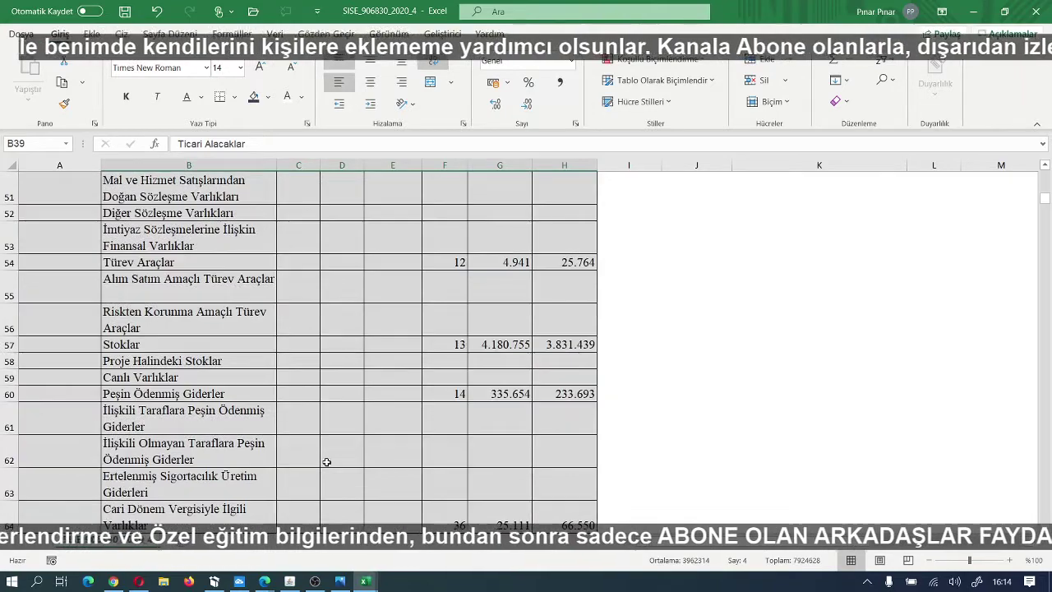
pyautogui.scroll(-1, 298, 437)
pyautogui.scroll(-1, 296, 436)
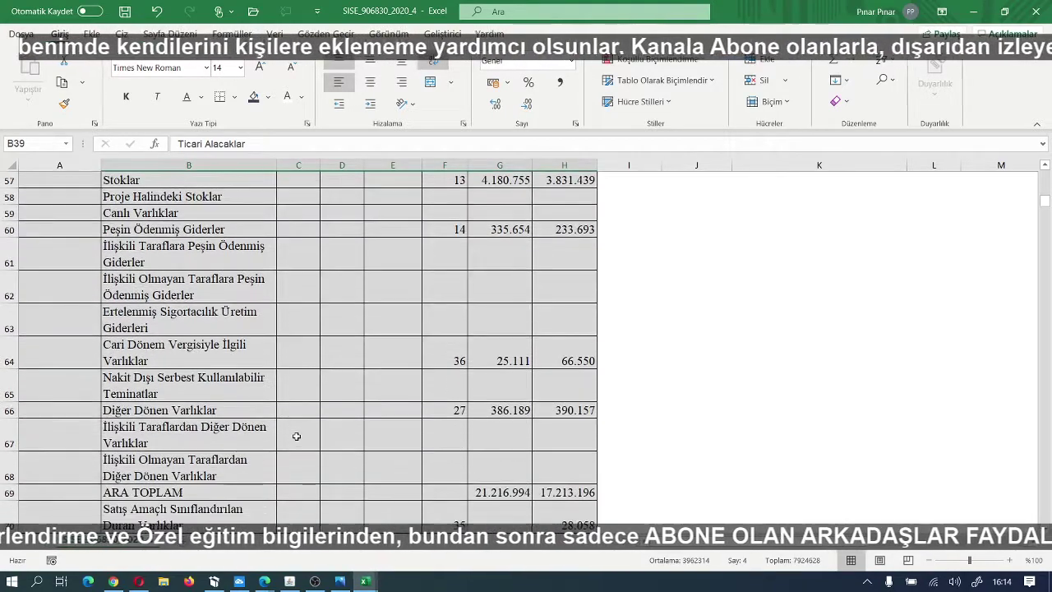
pyautogui.scroll(2, 296, 437)
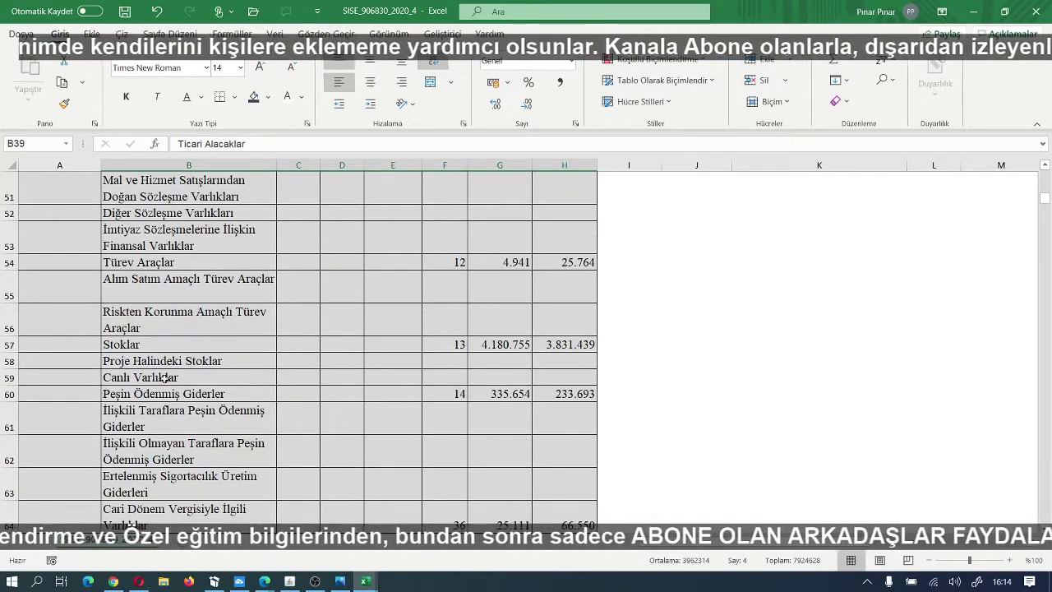
pyautogui.moveTo(125, 340); pyautogui.dragTo(594, 344)
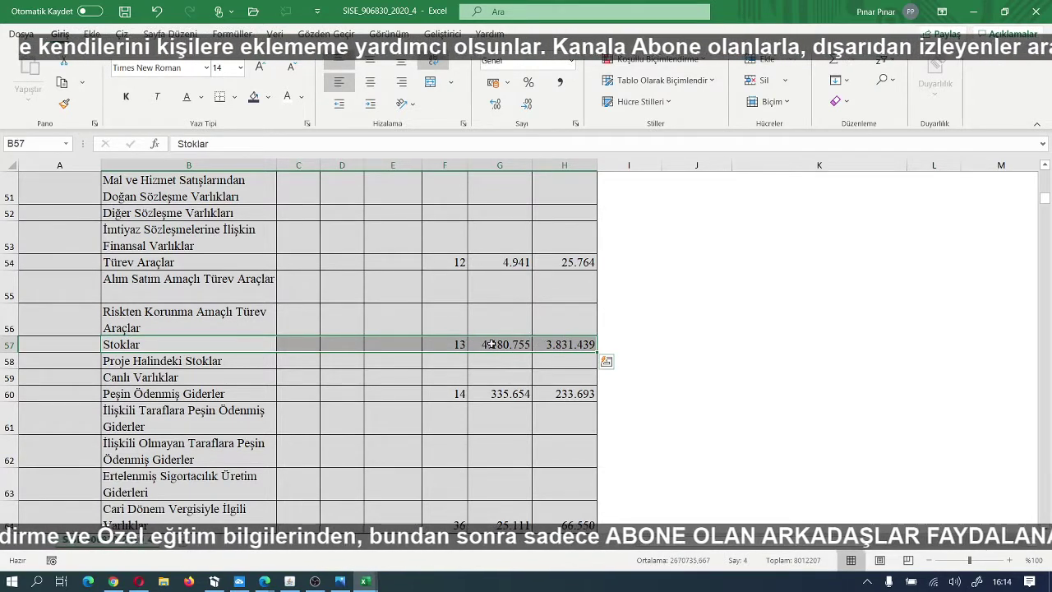
pyautogui.click(287, 96)
pyautogui.click(253, 97)
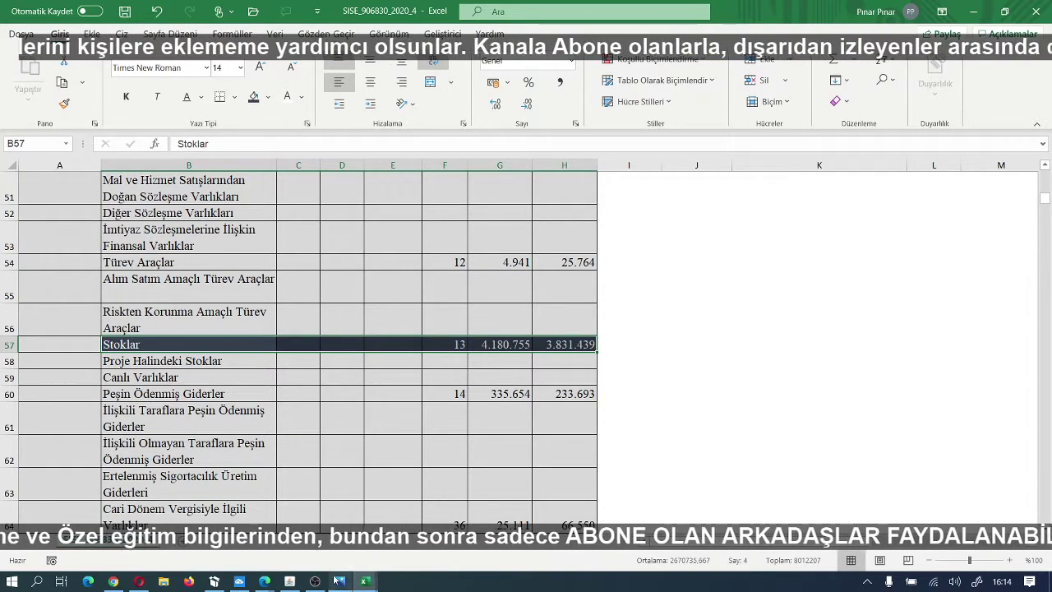
# Step: Switch to the MALİ TABLO ANALİZİ workbook and review the highlighted rows from Stoklar down to TOPLAM DÖNEN VARLIKLAR
pyautogui.moveTo(365, 581)
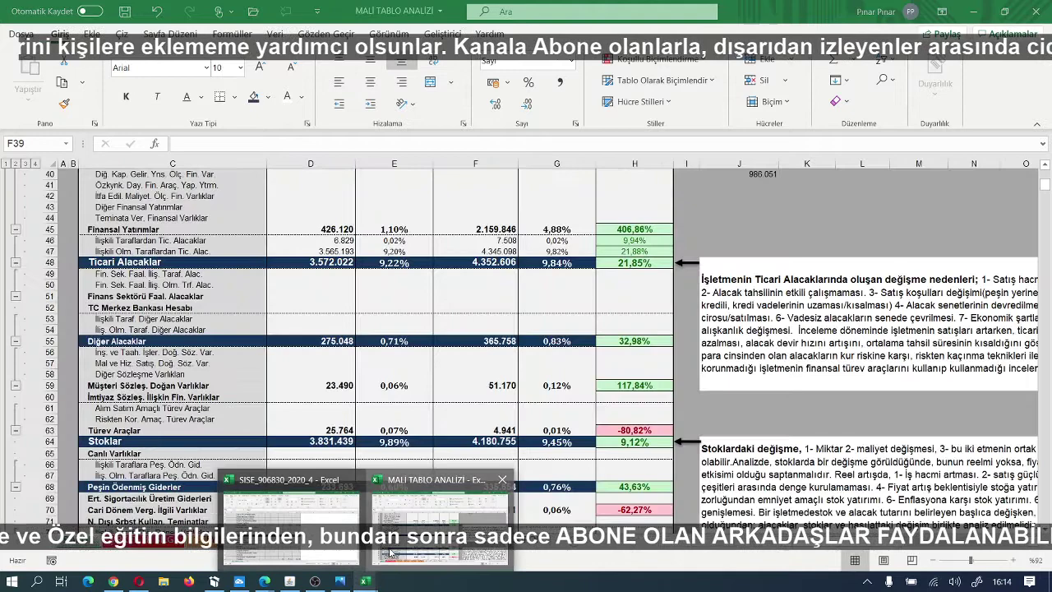
pyautogui.click(440, 526)
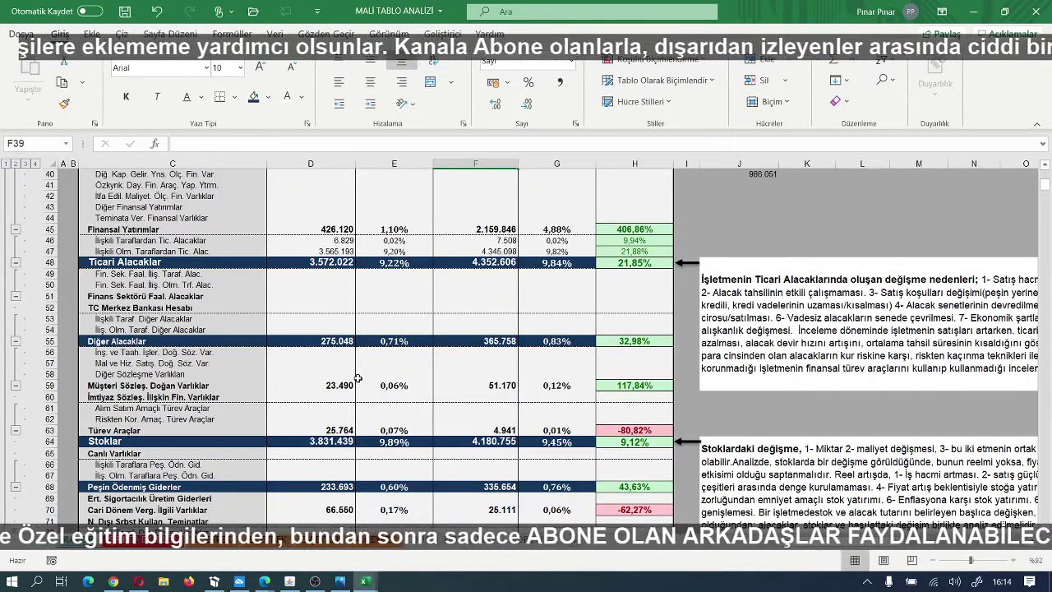
pyautogui.scroll(-3, 357, 378)
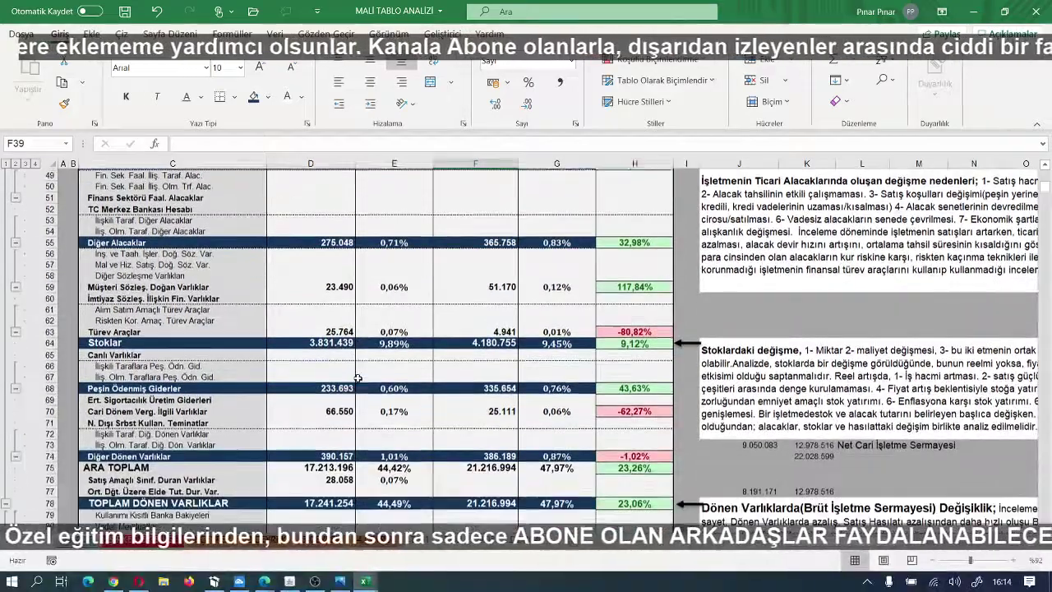
# Step: Return to the SISE_906830_2020_4 workbook and give the TOPLAM DÖNEN VARLIKLAR row, B72:H72, white text and the dark blue-grey fill
pyautogui.scroll(-1, 357, 378)
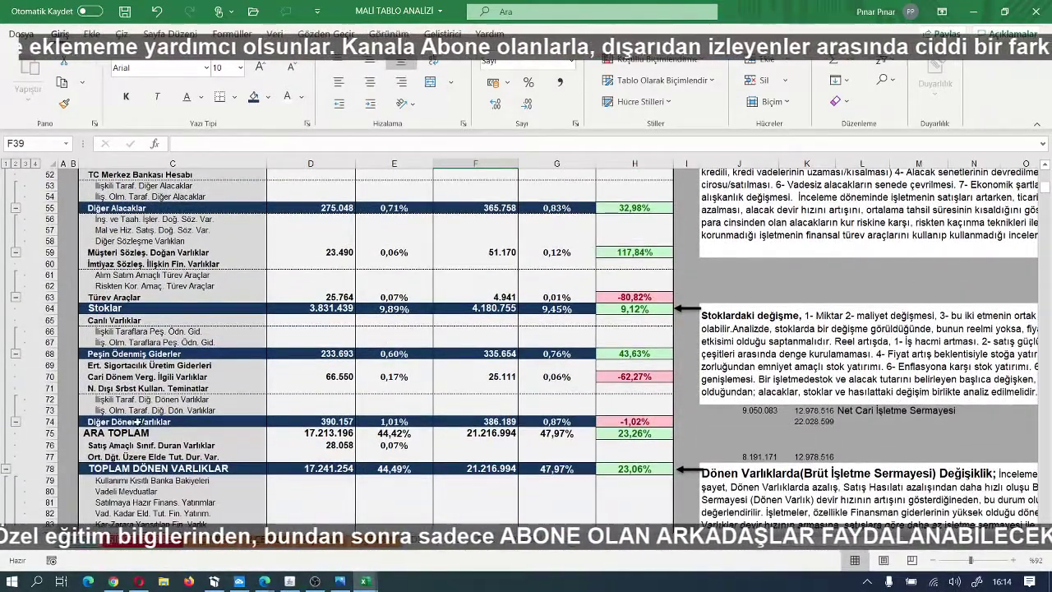
pyautogui.scroll(-2, 208, 422)
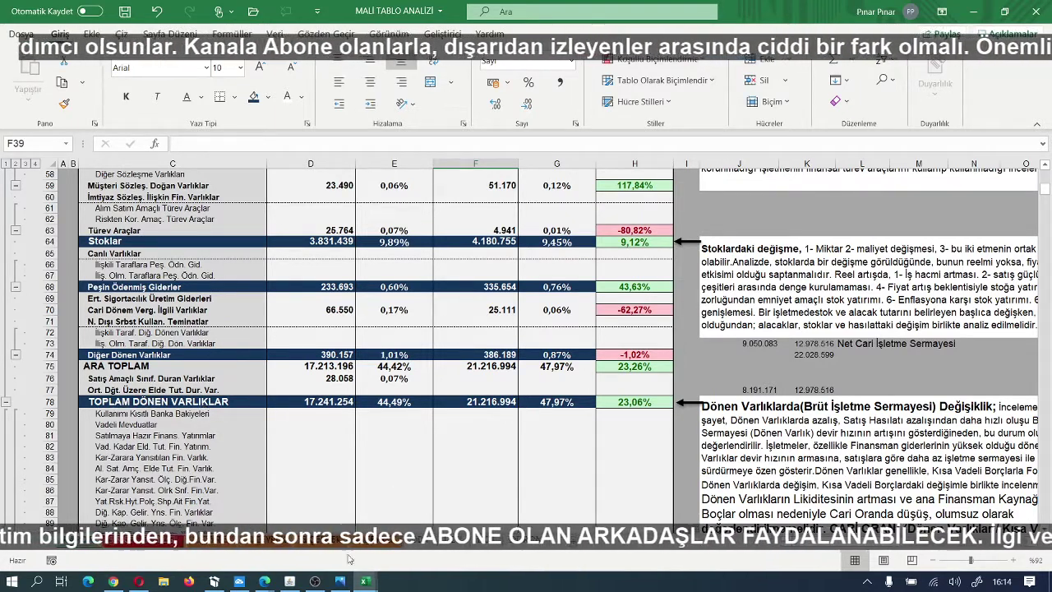
pyautogui.moveTo(365, 581)
pyautogui.click(291, 517)
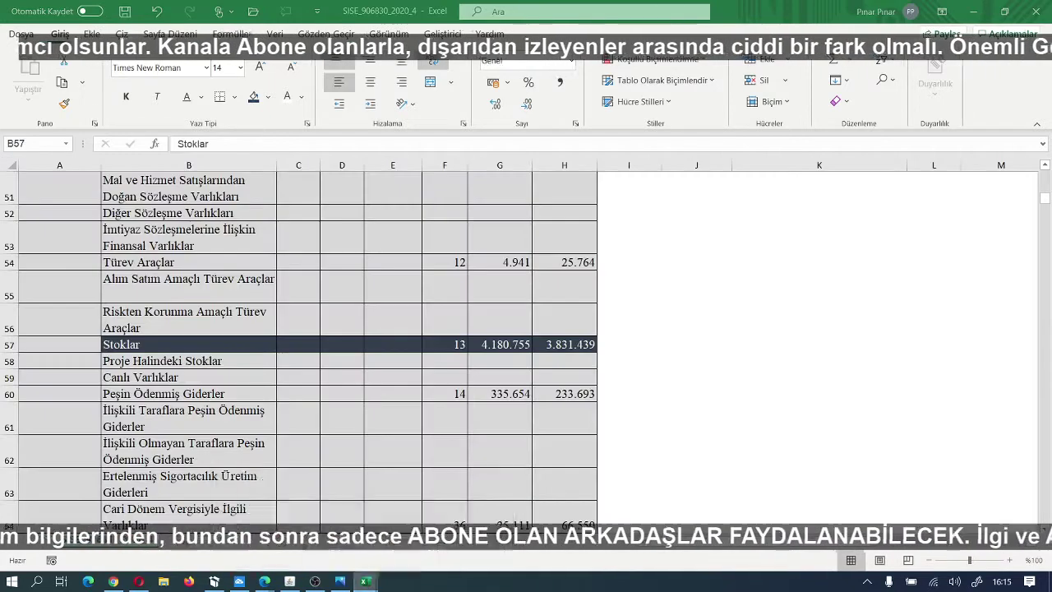
pyautogui.scroll(-4, 352, 388)
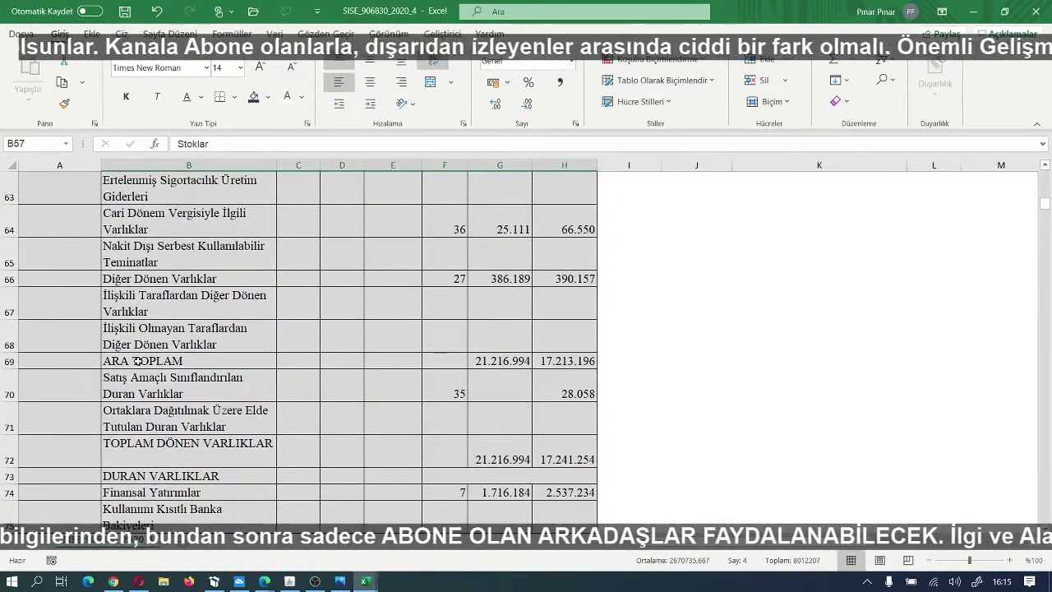
pyautogui.moveTo(123, 443); pyautogui.dragTo(547, 448)
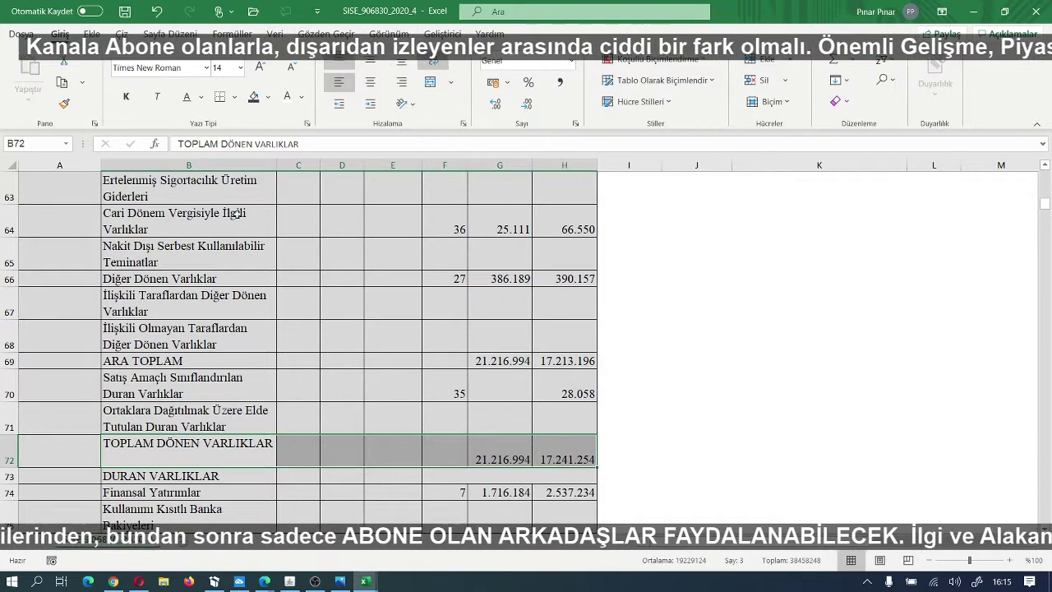
pyautogui.click(288, 99)
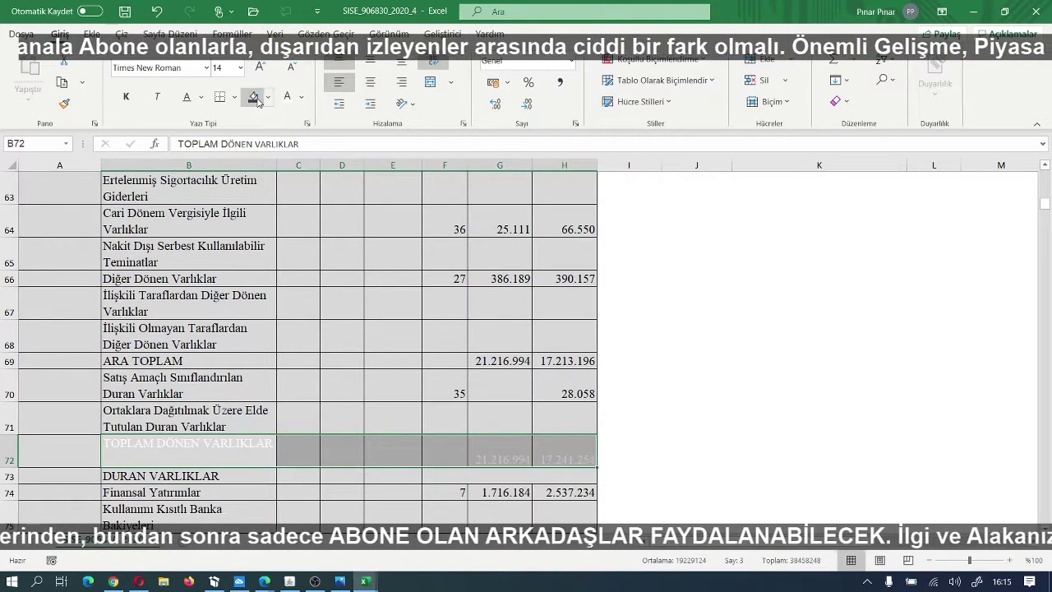
pyautogui.click(254, 97)
# Step: Fill the DURAN VARLIKLAR heading cell, B73, with dark orange
pyautogui.scroll(-1, 474, 268)
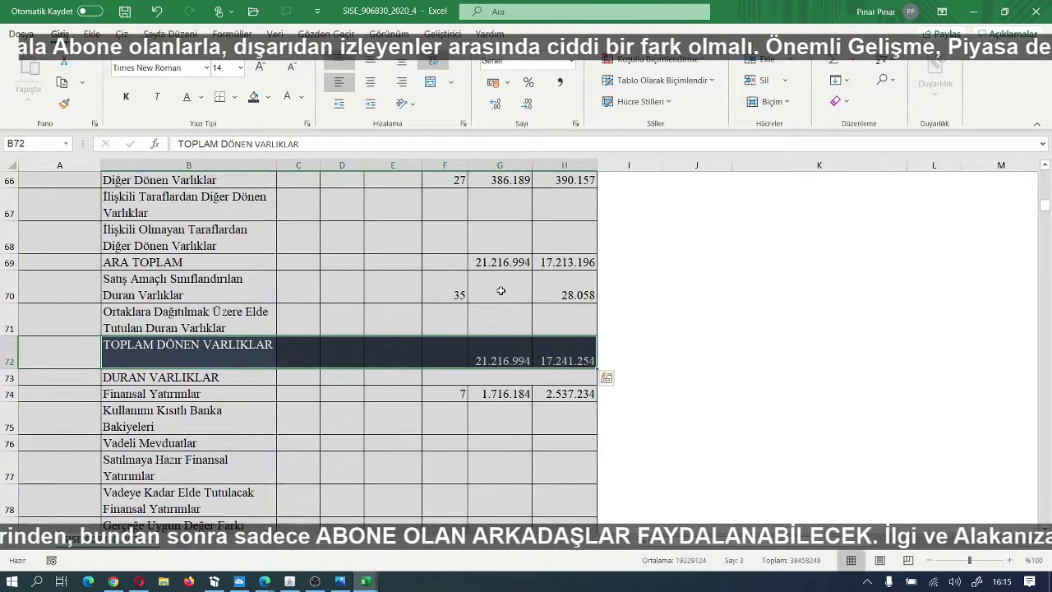
pyautogui.scroll(-1, 468, 296)
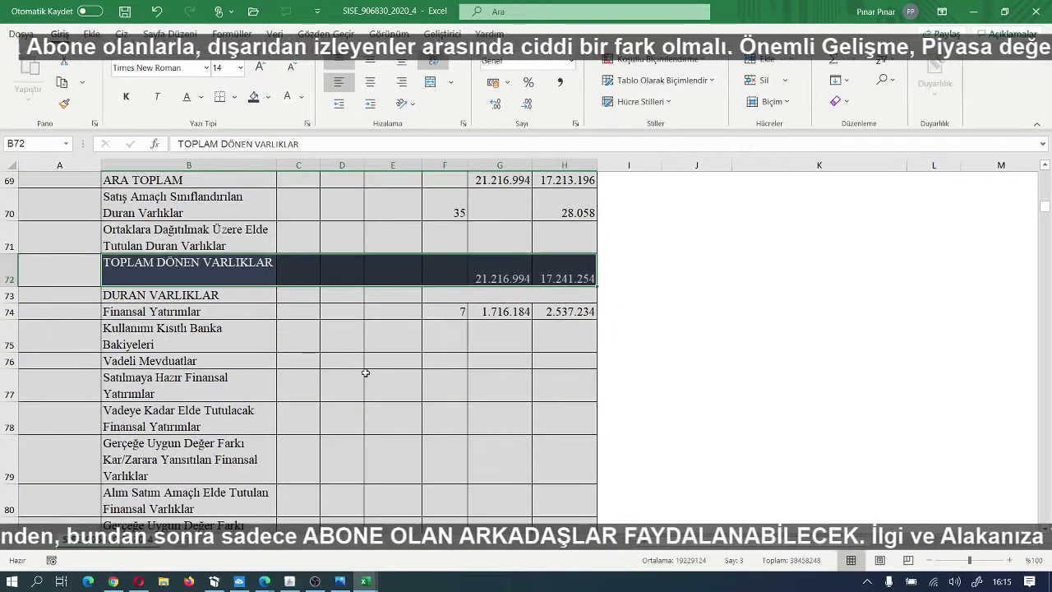
pyautogui.click(135, 296)
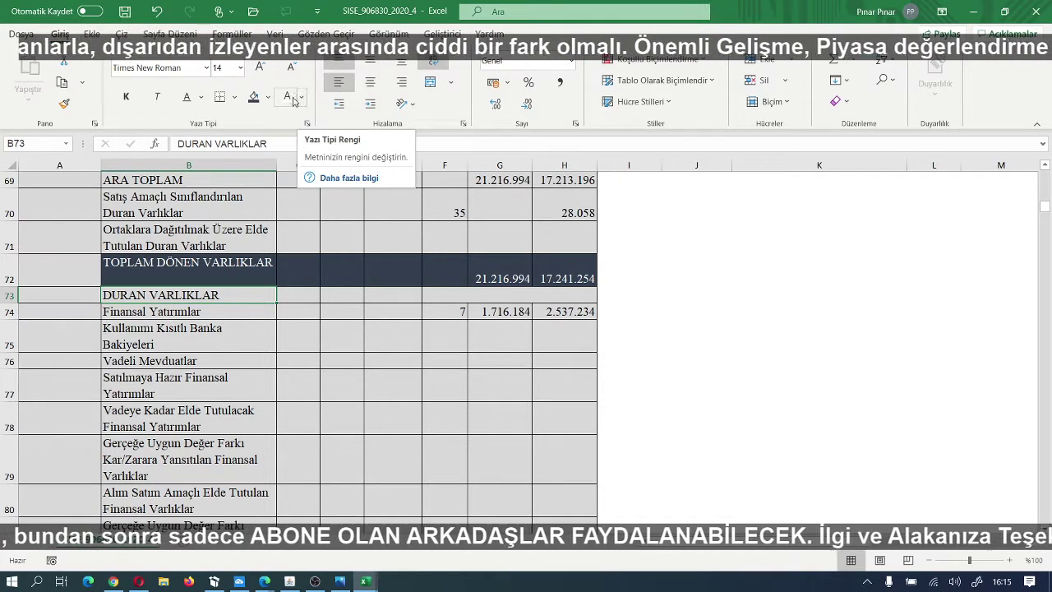
pyautogui.click(269, 97)
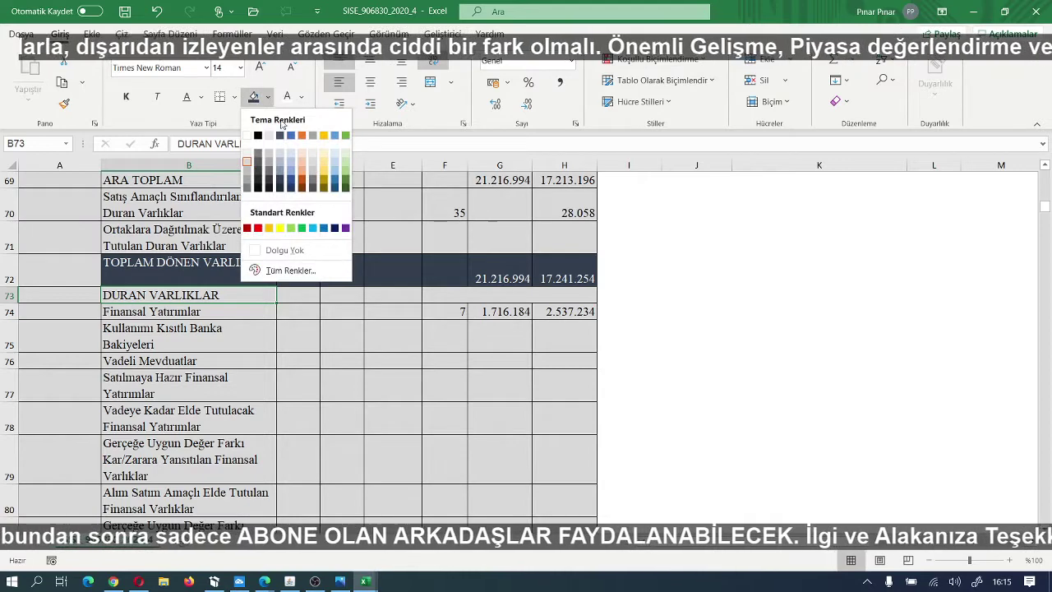
pyautogui.click(302, 182)
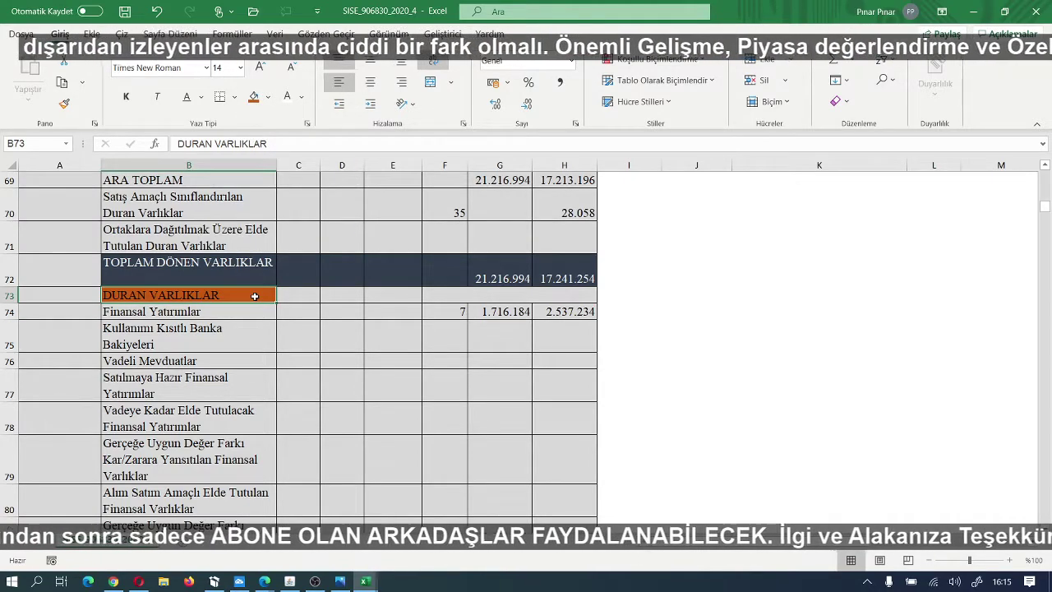
# Step: Change the fill of the DÖNEN VARLIKLAR heading cell, B20, to the same dark orange
pyautogui.scroll(12, 254, 296)
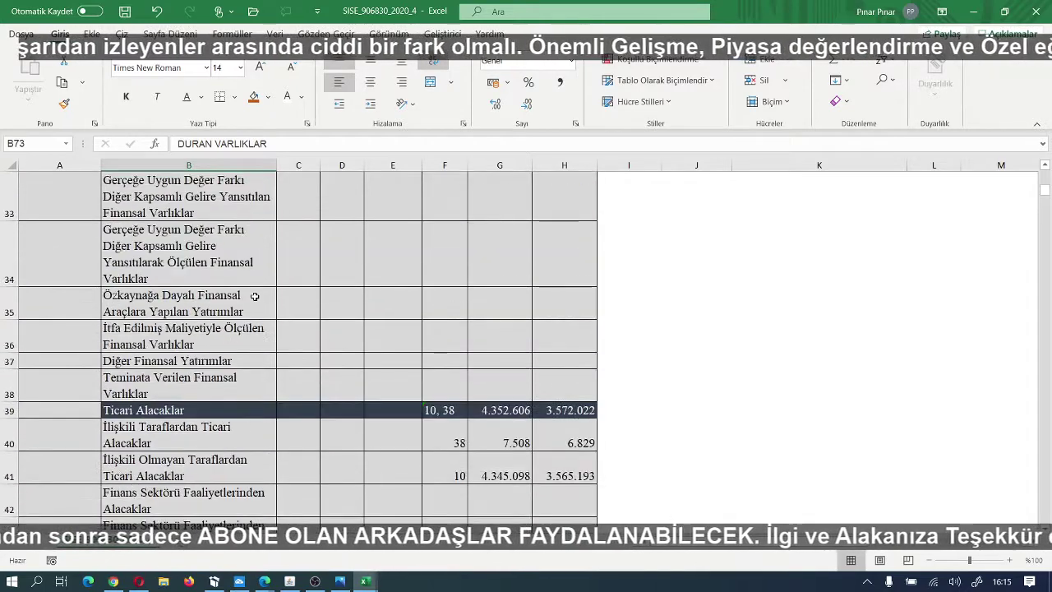
pyautogui.scroll(7, 255, 296)
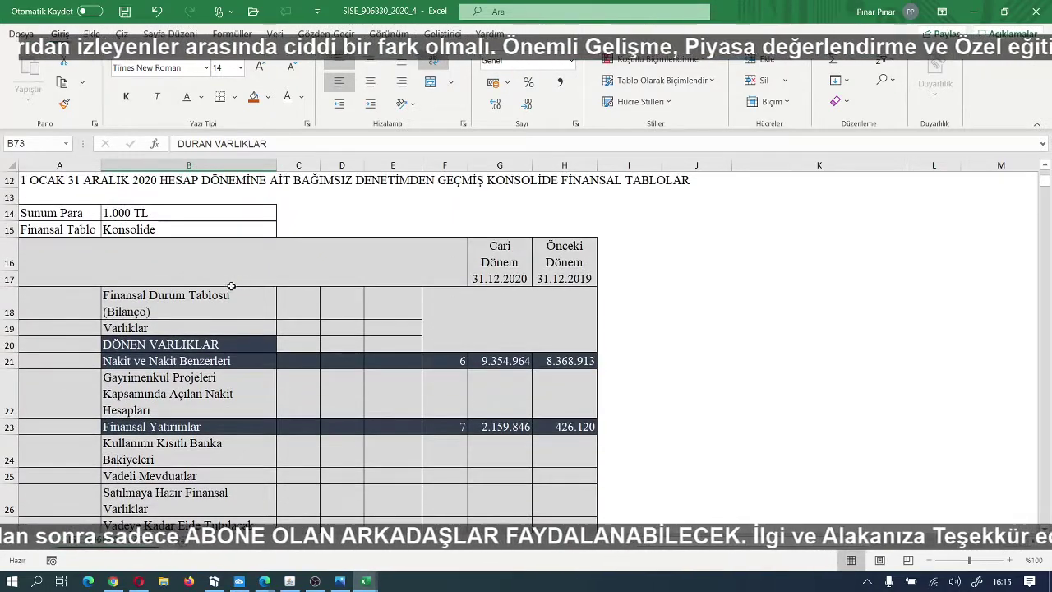
pyautogui.click(168, 347)
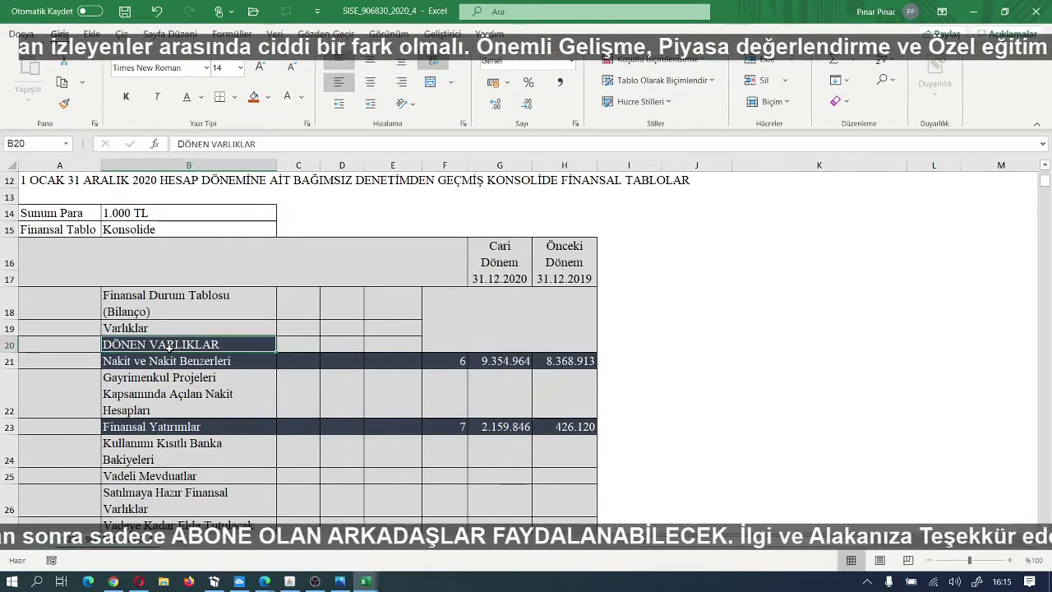
pyautogui.click(253, 97)
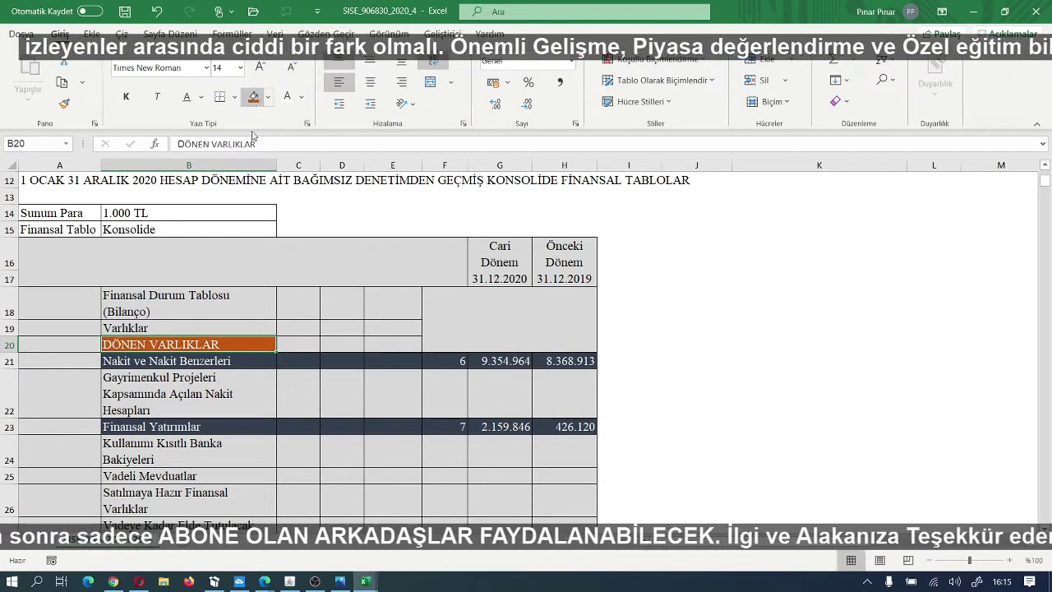
# Step: Set the text colour of the DURAN VARLIKLAR heading in B73 to white
pyautogui.scroll(-9, 263, 280)
pyautogui.scroll(-10, 259, 295)
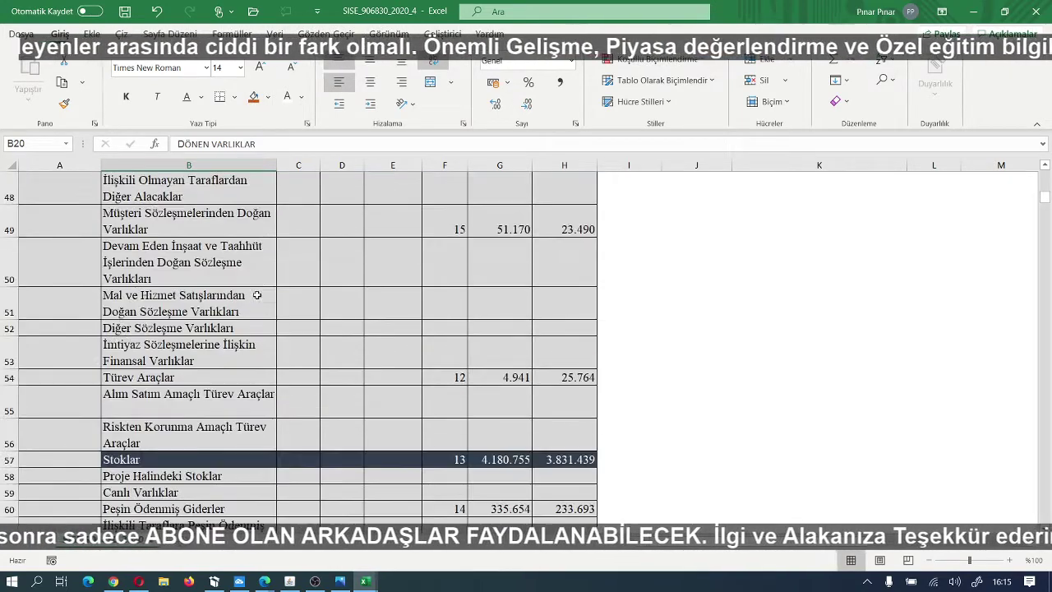
pyautogui.scroll(-1, 238, 301)
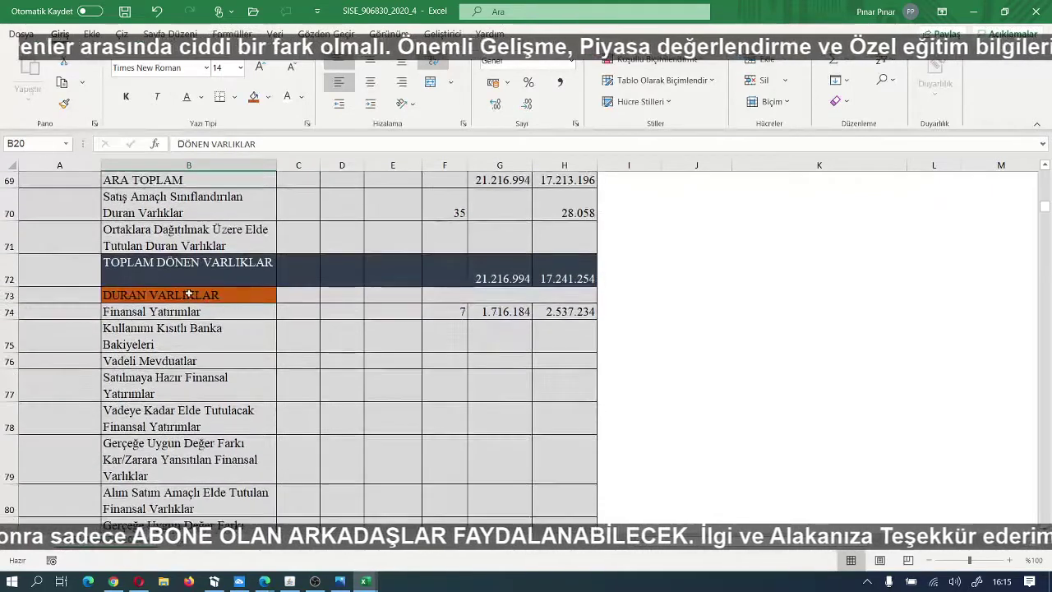
pyautogui.click(178, 295)
pyautogui.click(288, 99)
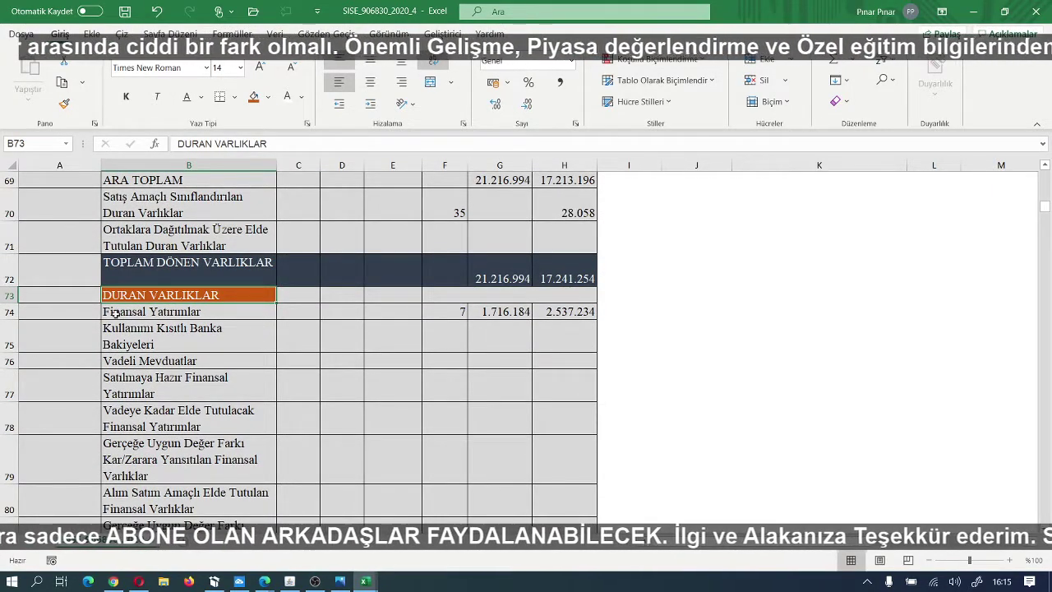
# Step: Give the Finansal Yatırımlar row under DURAN VARLIKLAR, B74:H74, white text and a dark blue-grey fill
pyautogui.moveTo(116, 313); pyautogui.dragTo(549, 313)
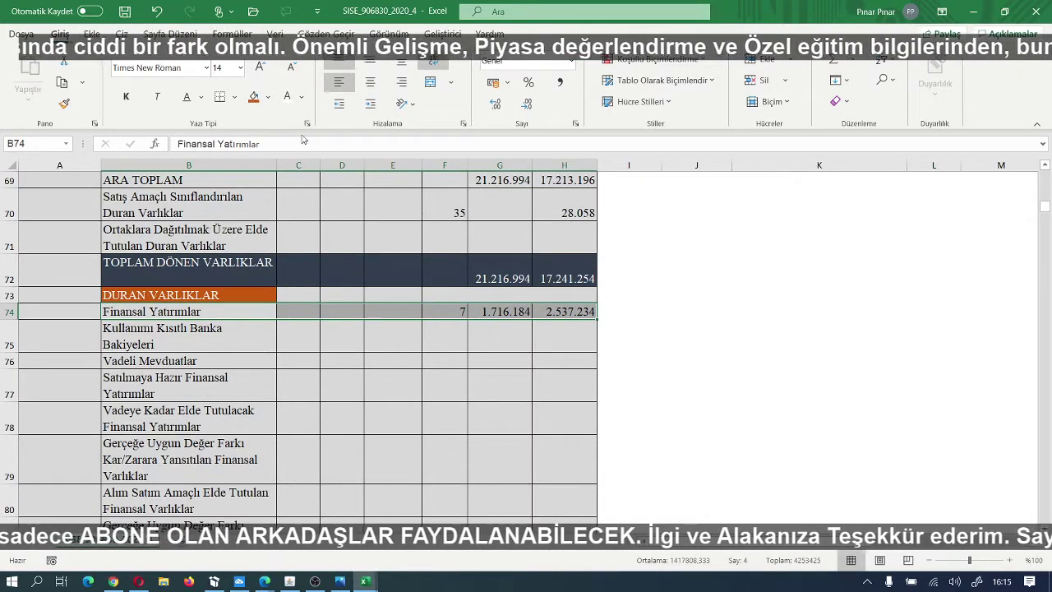
pyautogui.click(287, 99)
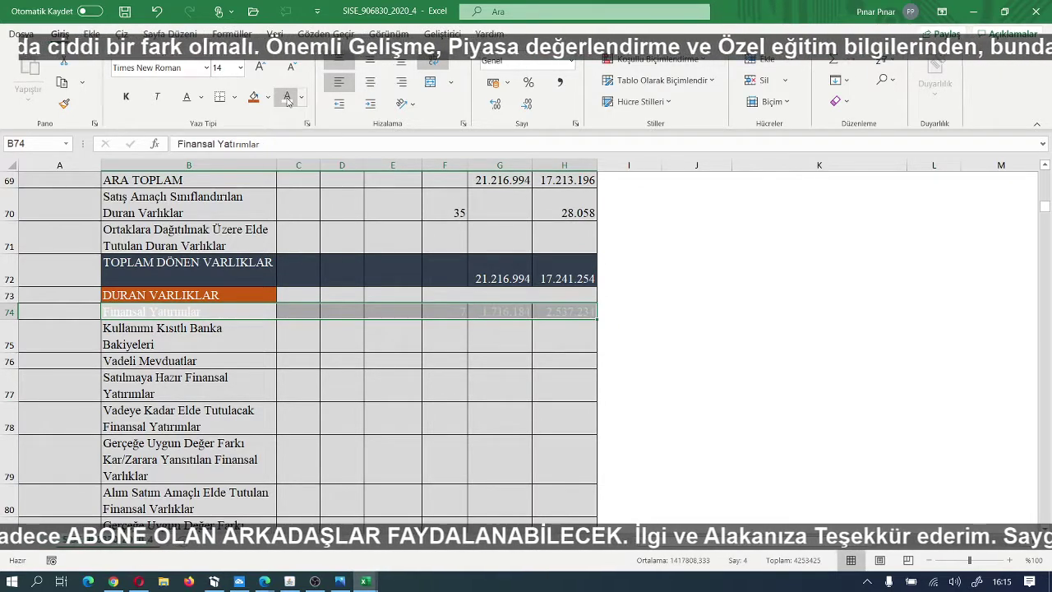
pyautogui.click(268, 98)
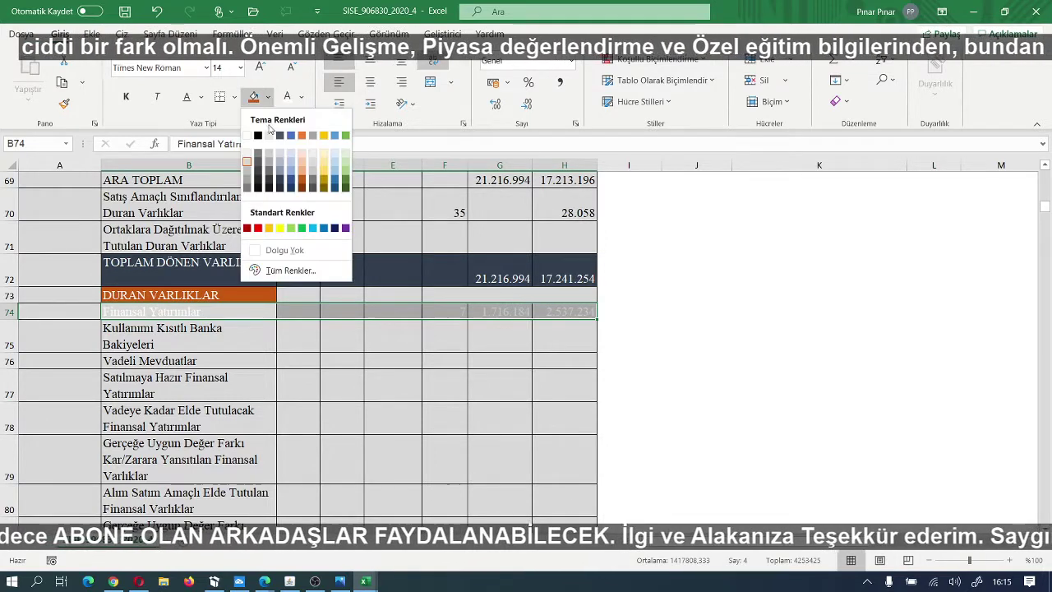
pyautogui.click(281, 182)
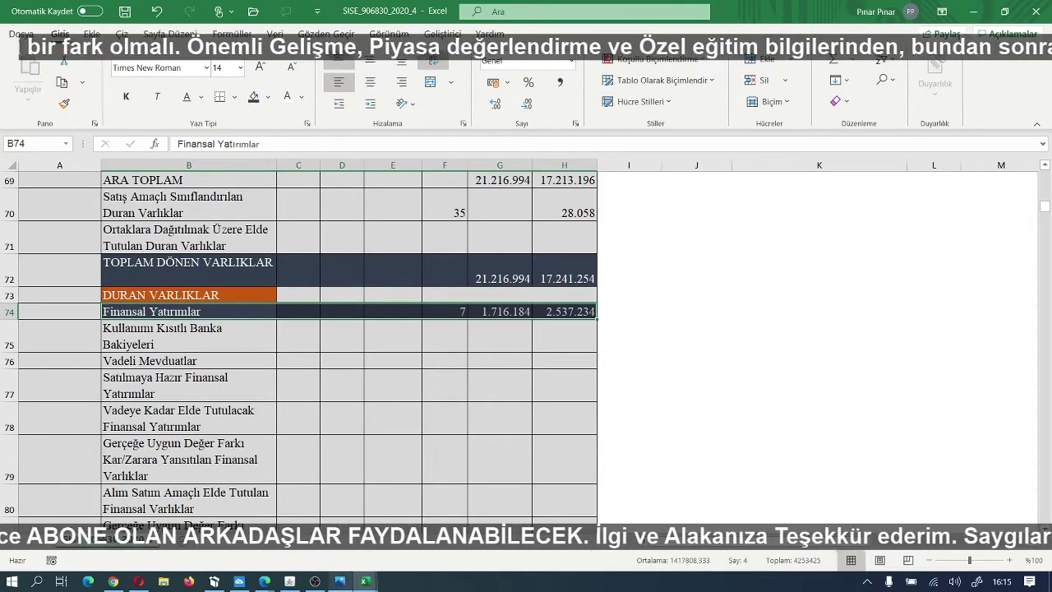
# Step: Switch to the MALİ TABLO ANALİZİ workbook and review which rows are highlighted below TOPLAM DÖNEN VARLIKLAR
pyautogui.moveTo(365, 581)
pyautogui.click(427, 484)
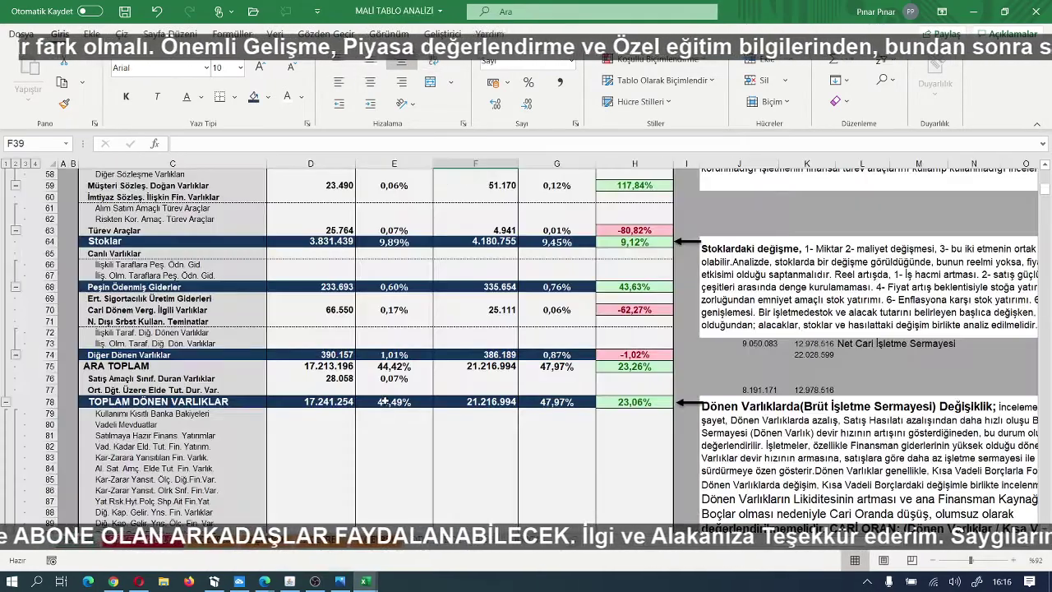
pyautogui.scroll(-6, 384, 402)
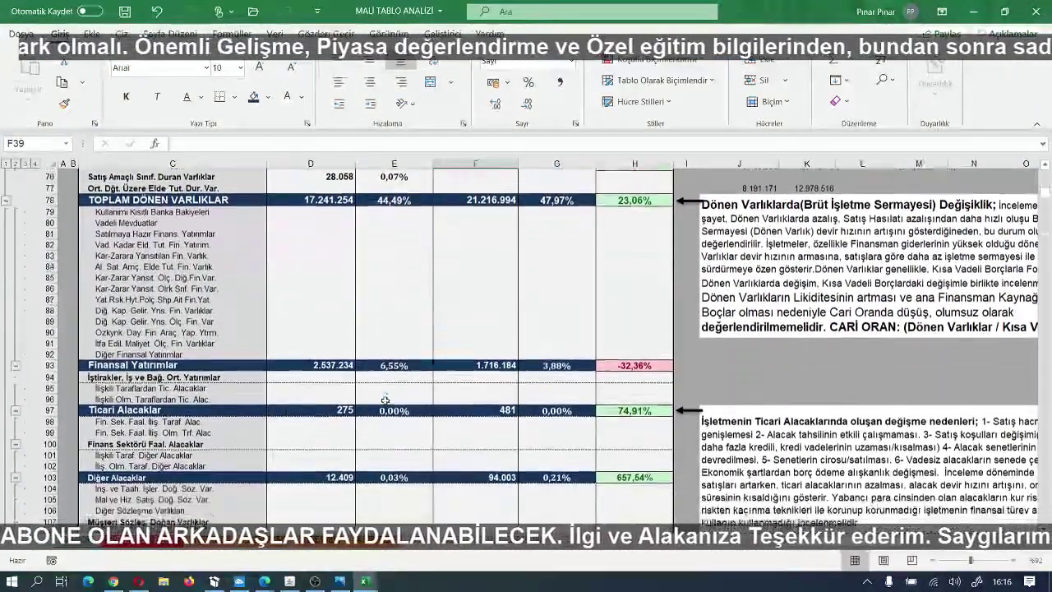
pyautogui.scroll(-2, 384, 400)
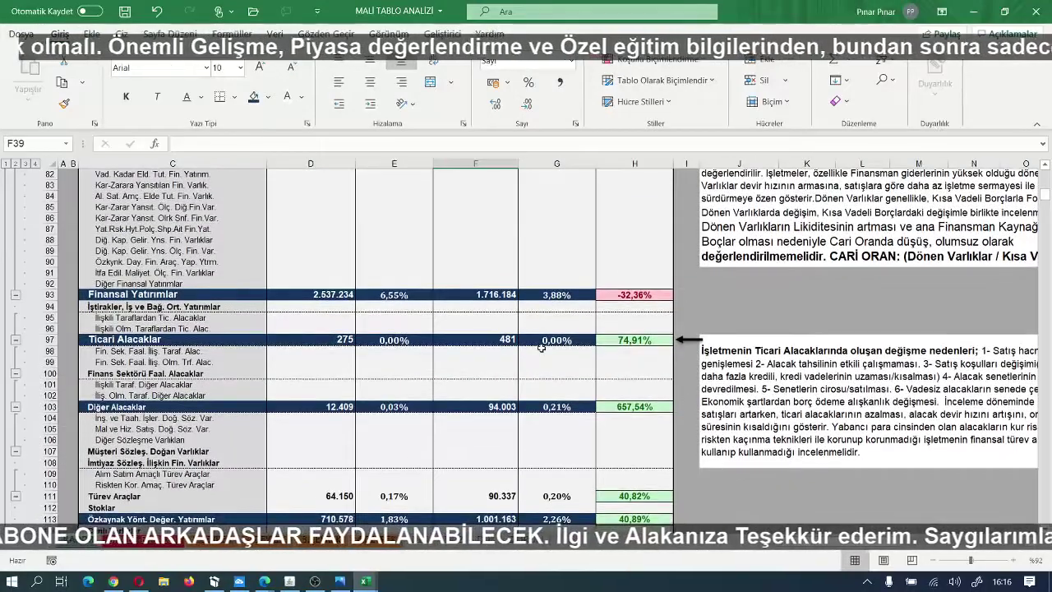
# Step: Return to the SISE_906830_2020_4 workbook and give the non-current Ticari Alacaklar row, B90:H90, white text and the dark blue-grey fill
pyautogui.moveTo(342, 585)
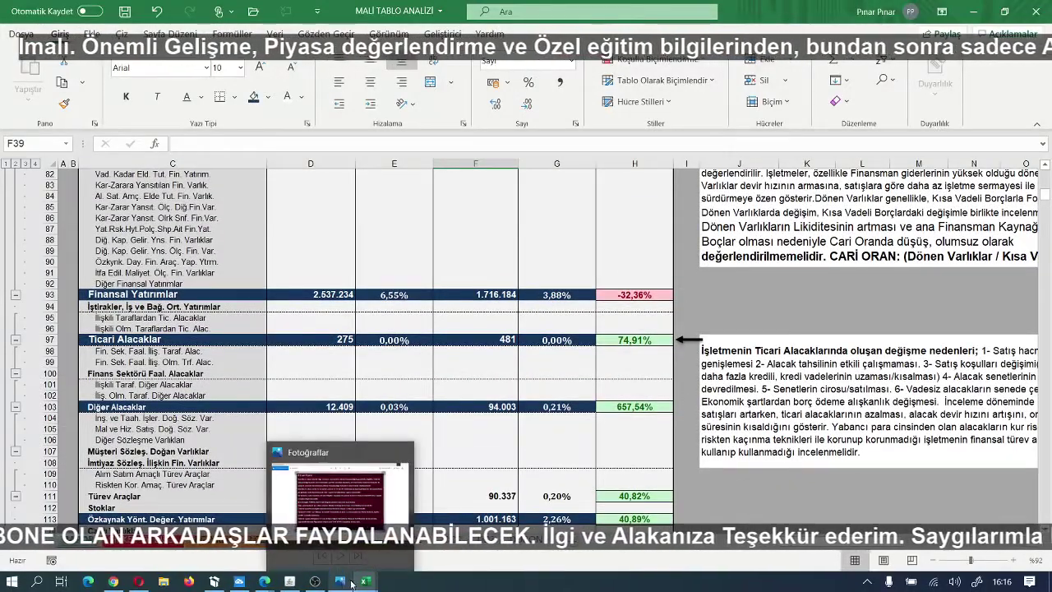
pyautogui.click(263, 546)
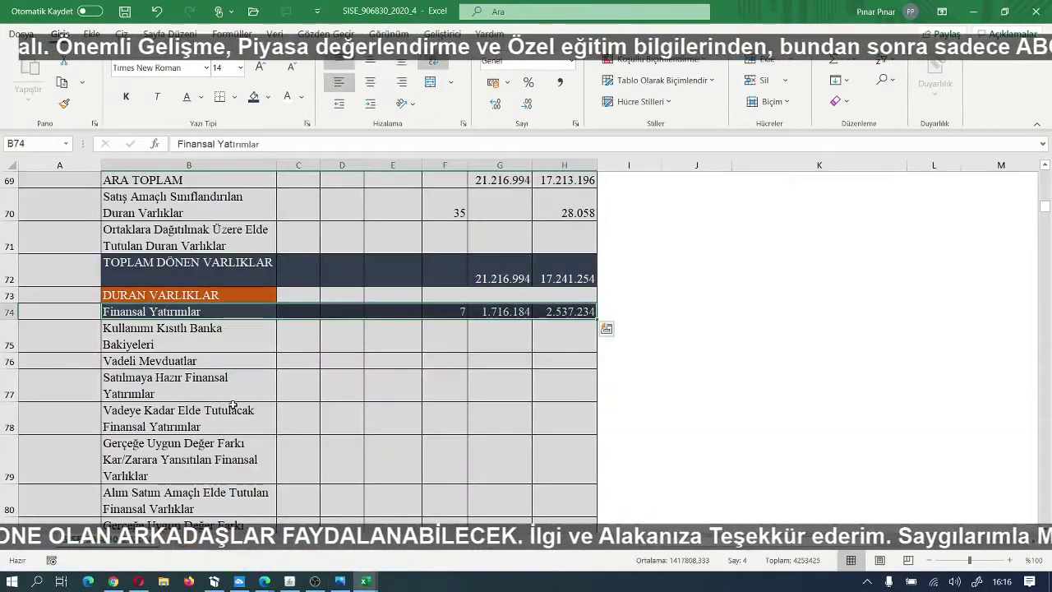
pyautogui.scroll(-1, 233, 404)
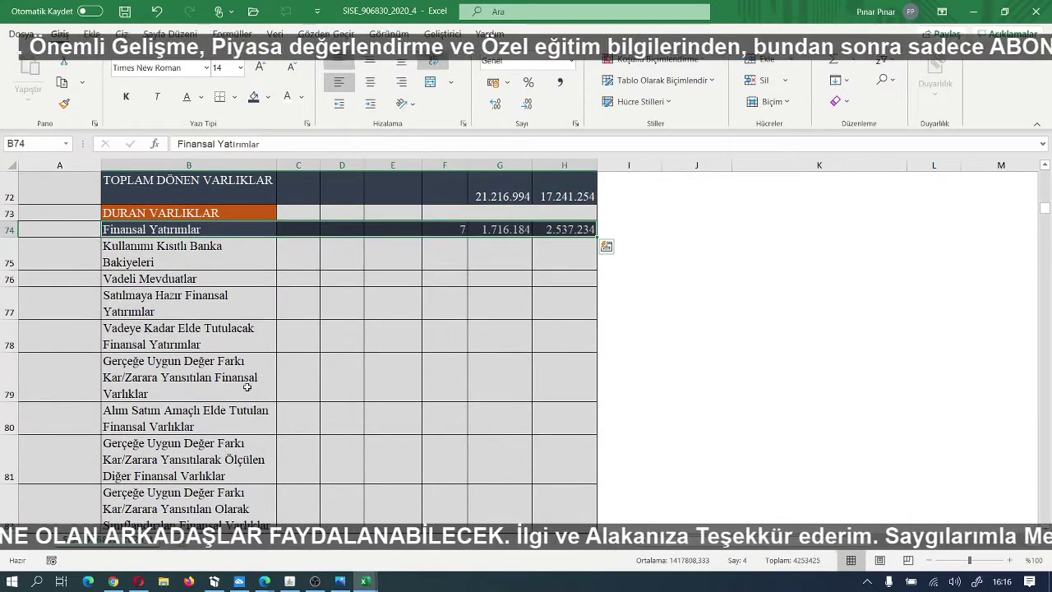
pyautogui.scroll(-1, 246, 386)
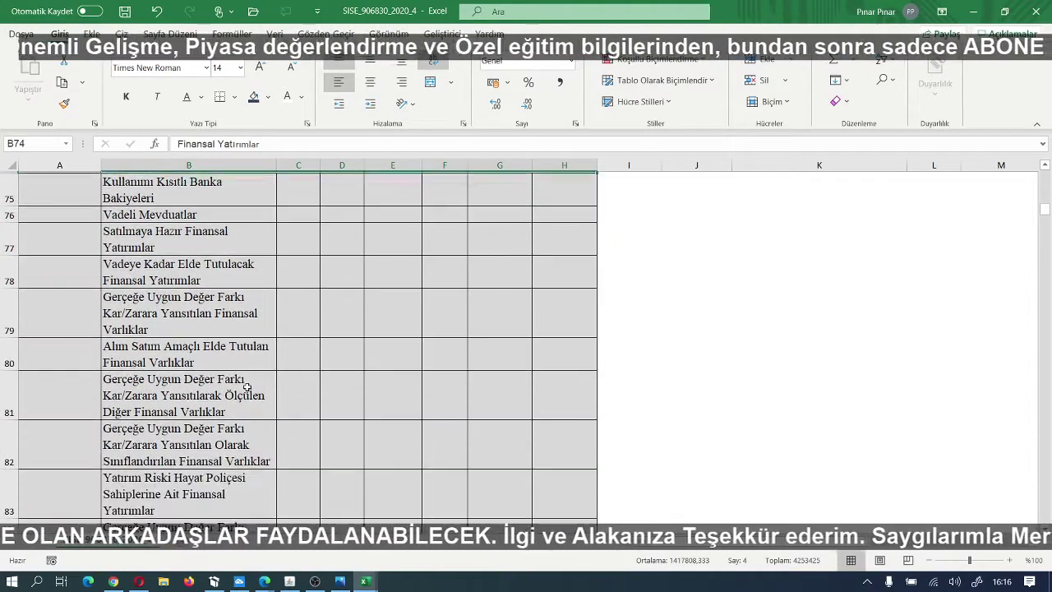
pyautogui.scroll(-1, 244, 384)
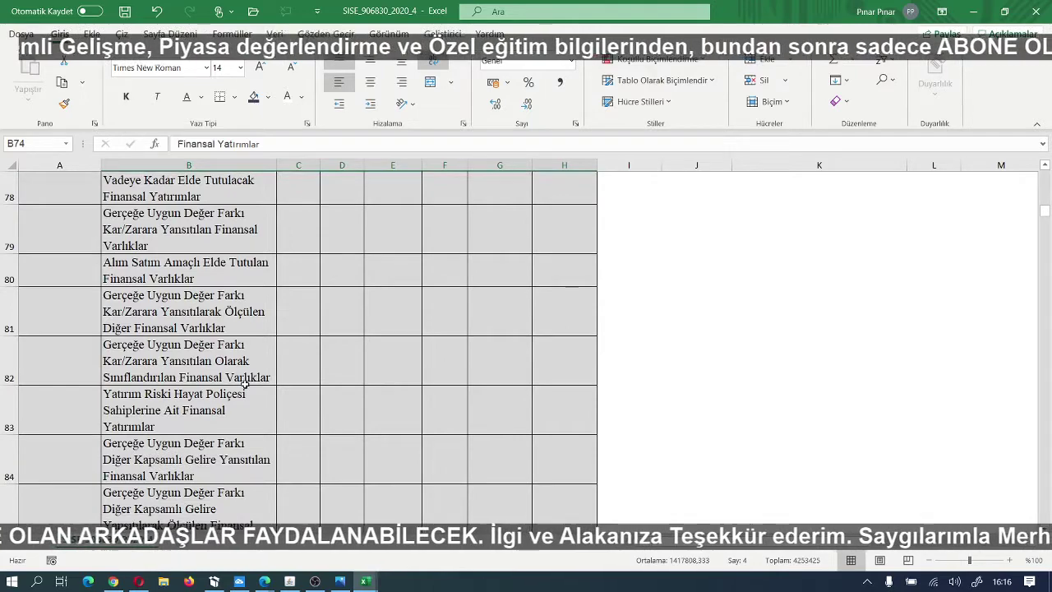
pyautogui.scroll(-3, 245, 384)
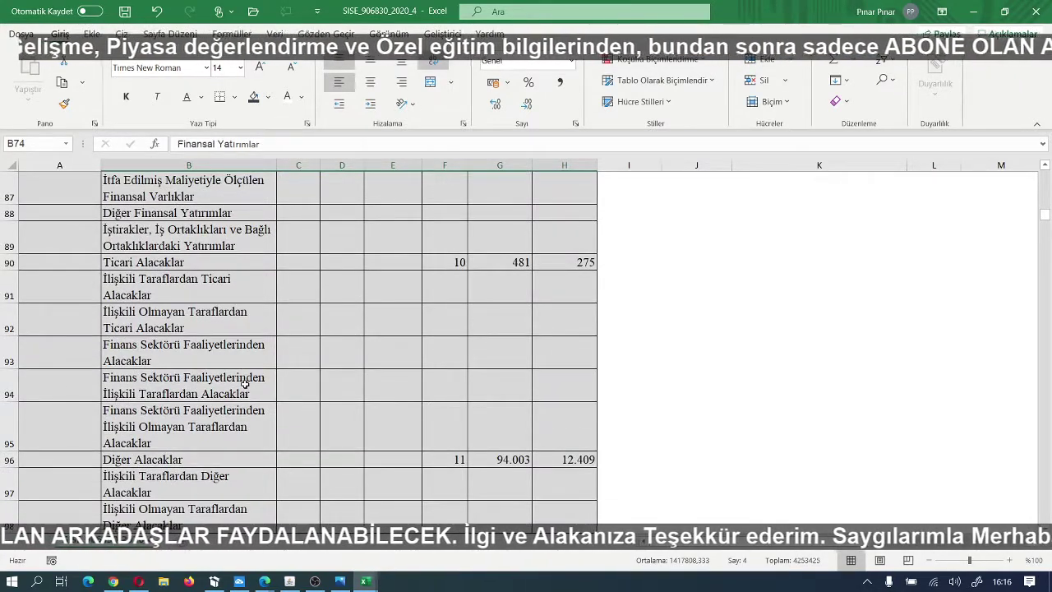
pyautogui.scroll(1, 213, 382)
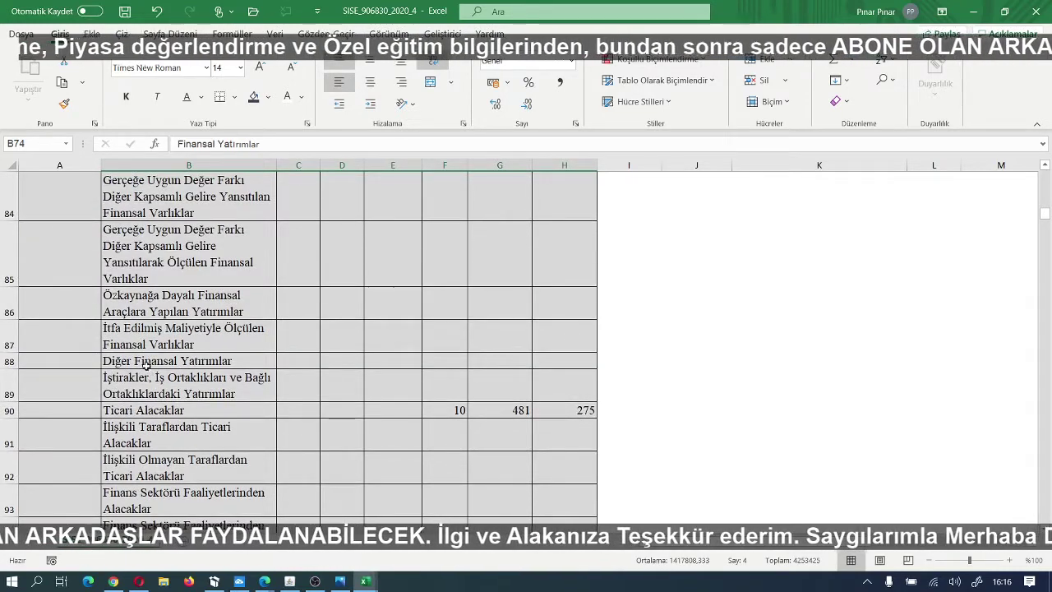
pyautogui.click(131, 410)
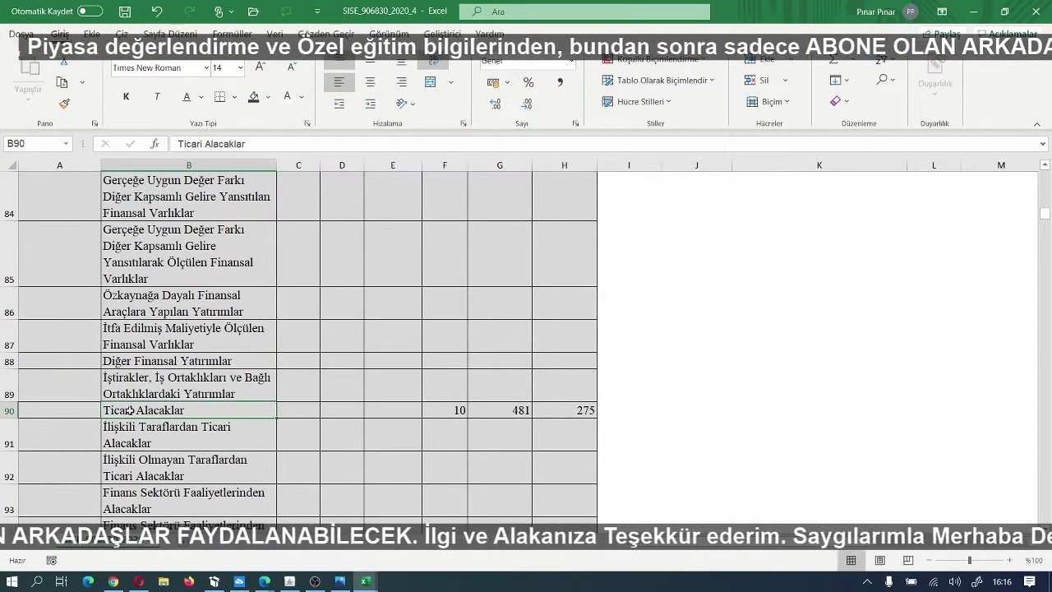
pyautogui.moveTo(200, 411); pyautogui.dragTo(579, 410)
pyautogui.click(286, 100)
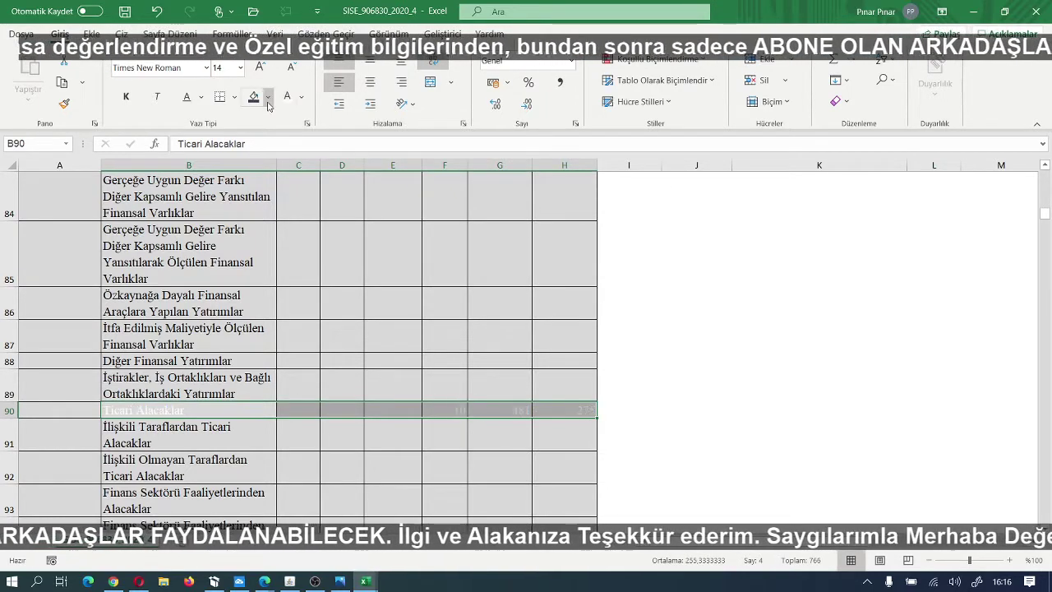
pyautogui.click(256, 98)
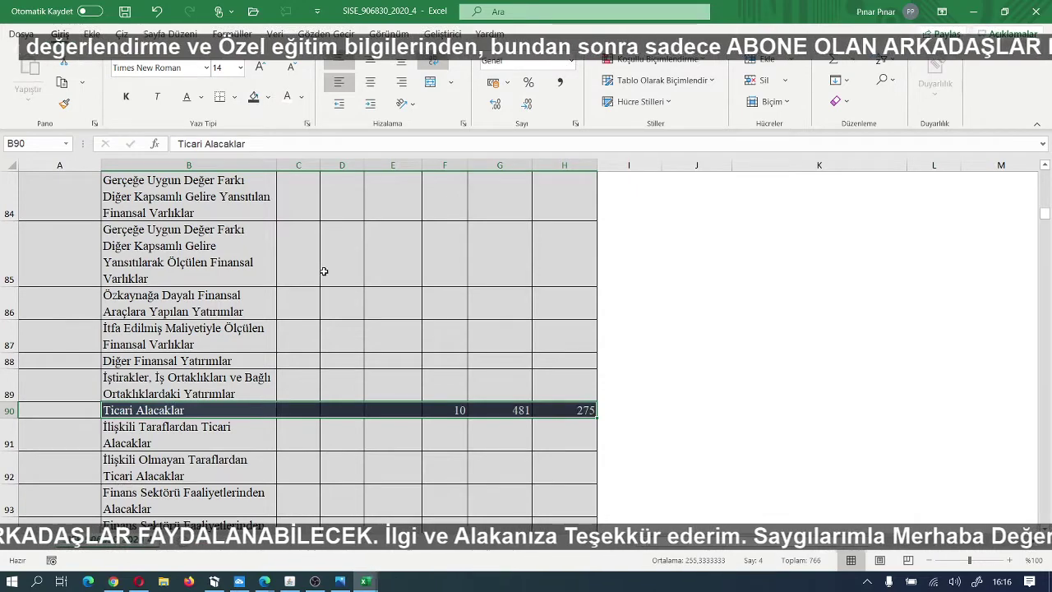
# Step: Give the non-current Diğer Alacaklar row, B96:H96, white text and the dark blue-grey fill
pyautogui.scroll(2, 324, 272)
pyautogui.scroll(-3, 324, 288)
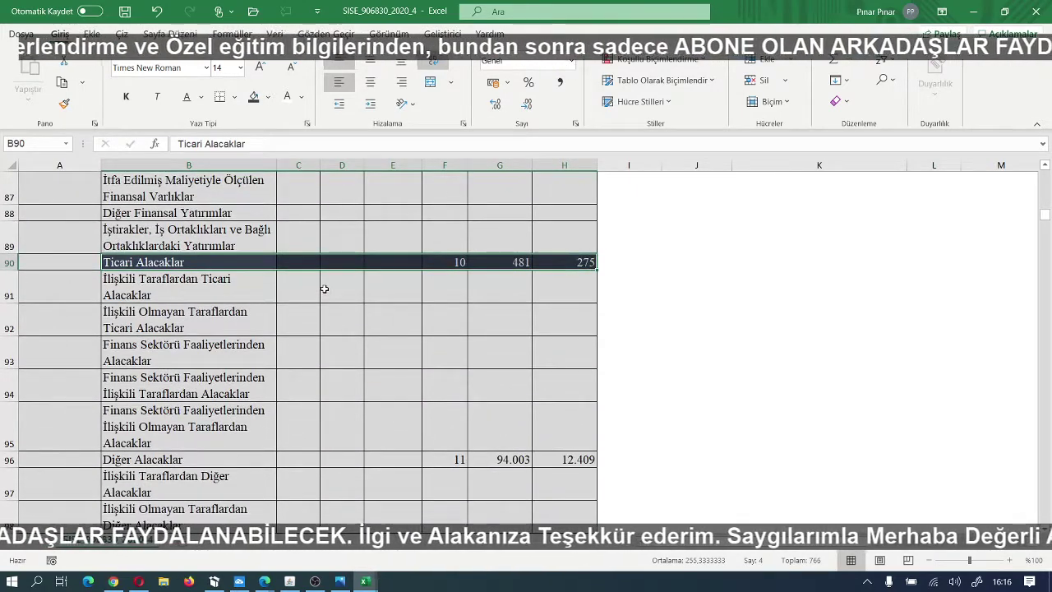
pyautogui.scroll(-1, 324, 288)
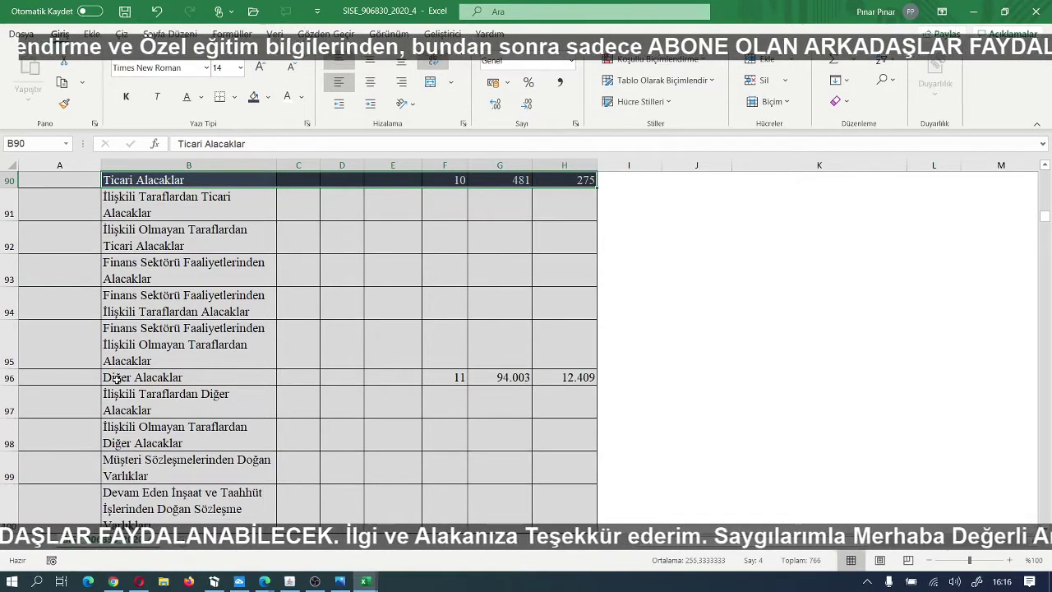
pyautogui.moveTo(117, 378); pyautogui.dragTo(560, 377)
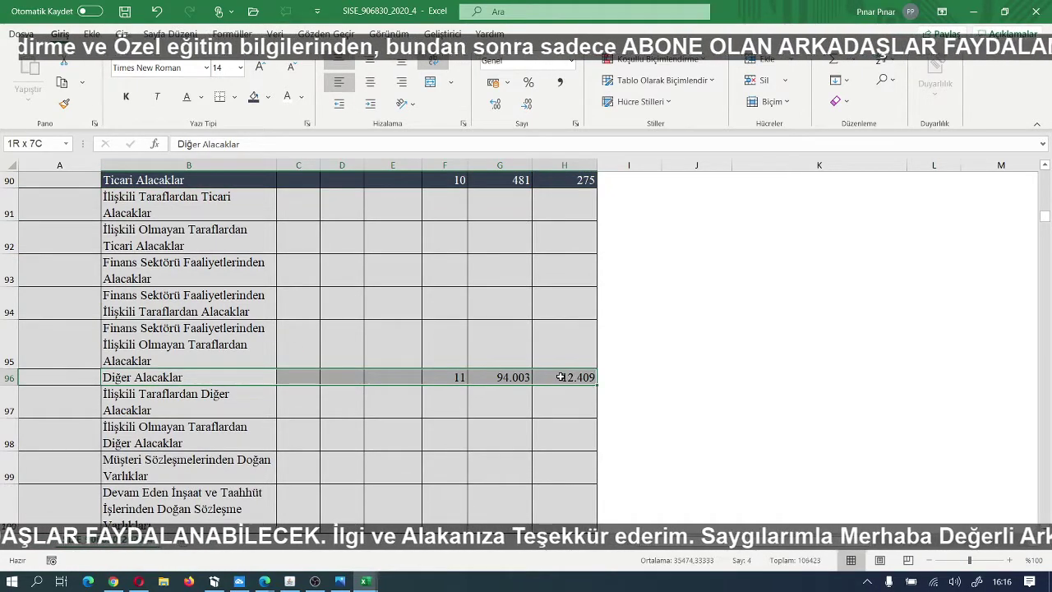
pyautogui.click(254, 97)
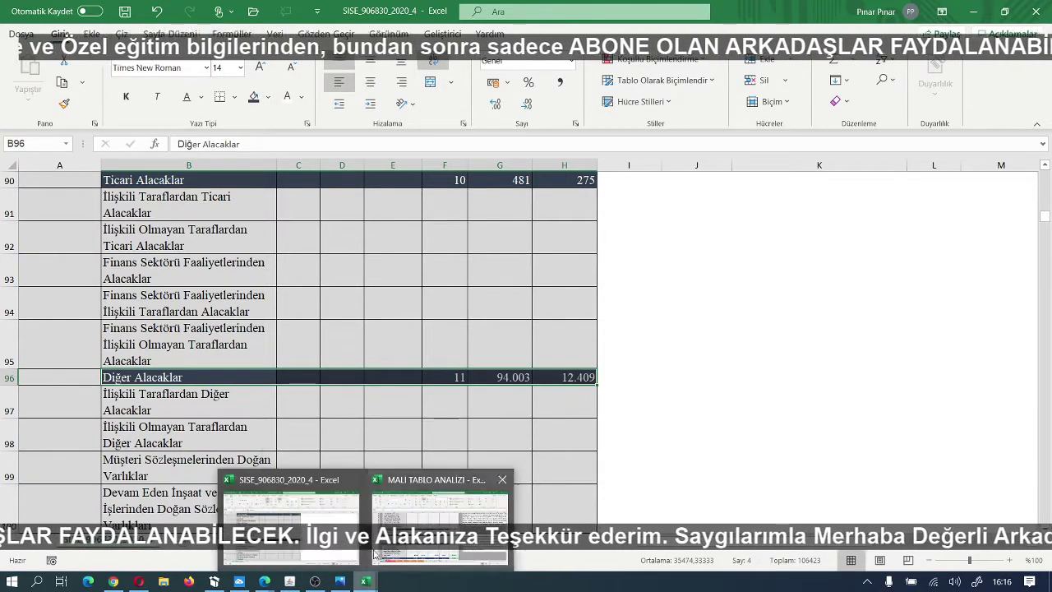
# Step: Give the non-current Türev Araçlar row, B104:H104, white text and the dark blue-grey fill
pyautogui.scroll(-2, 381, 415)
pyautogui.scroll(-1, 381, 401)
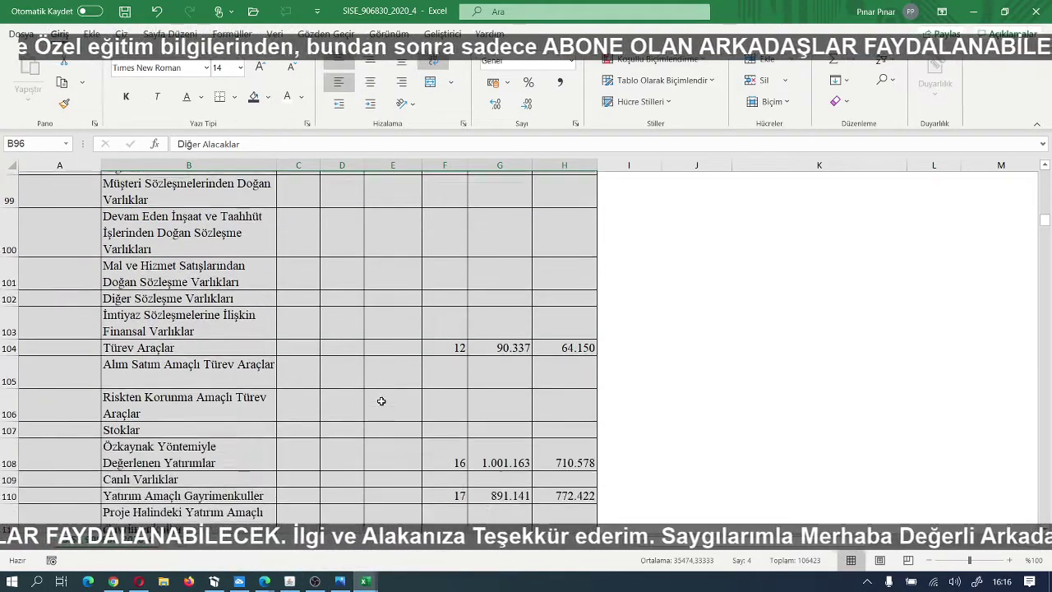
pyautogui.click(258, 336)
pyautogui.moveTo(257, 337); pyautogui.dragTo(562, 344)
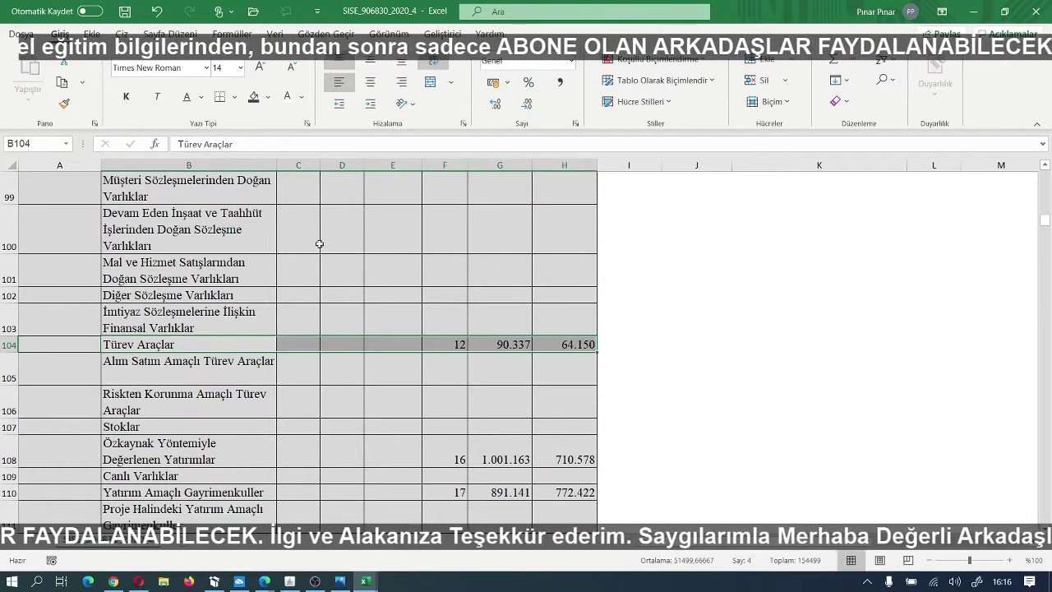
pyautogui.click(254, 97)
# Step: Give the Özkaynak Yöntemiyle Değerlenen Yatırımlar row, B108:H108, white text and the dark blue-grey fill
pyautogui.scroll(-1, 327, 366)
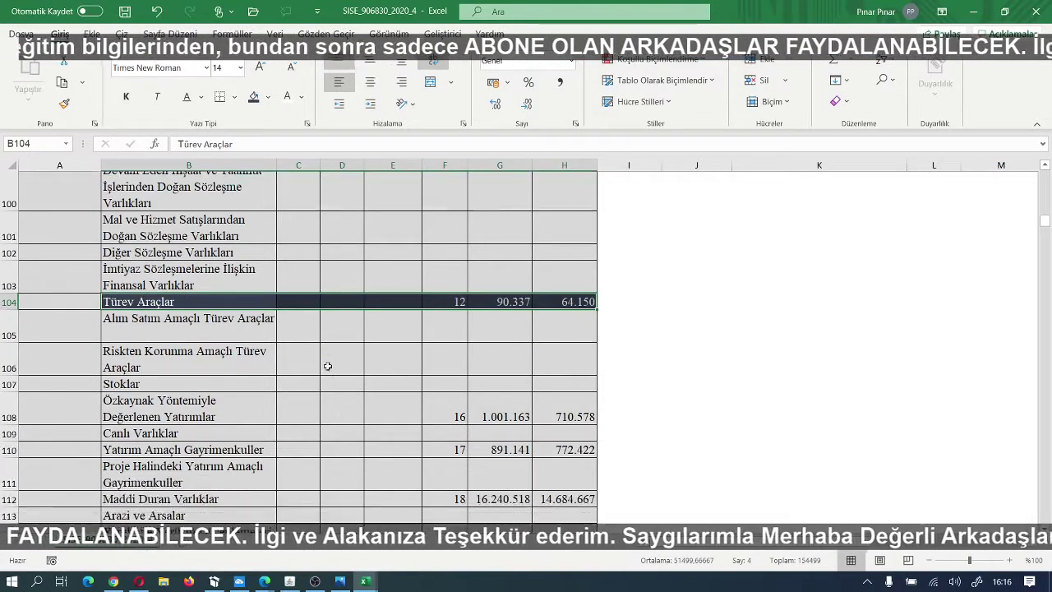
pyautogui.scroll(-2, 327, 365)
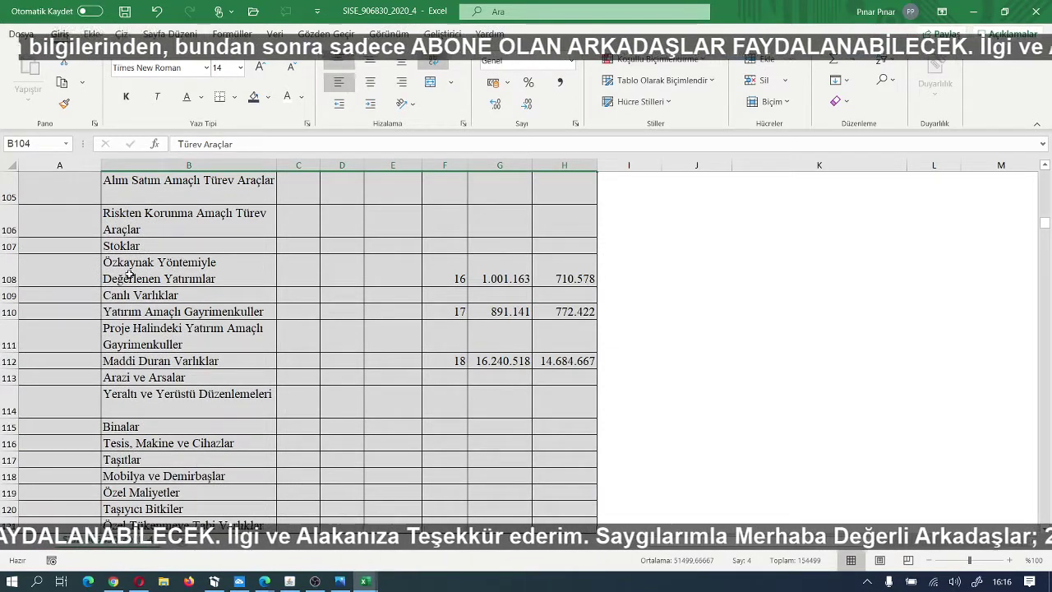
pyautogui.moveTo(129, 275); pyautogui.dragTo(575, 272)
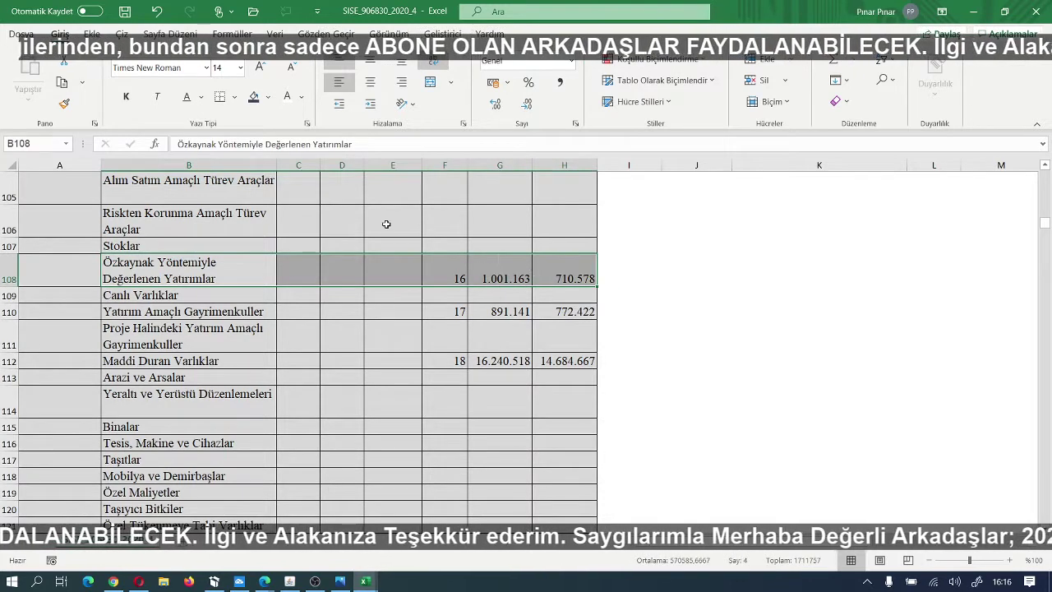
pyautogui.click(253, 97)
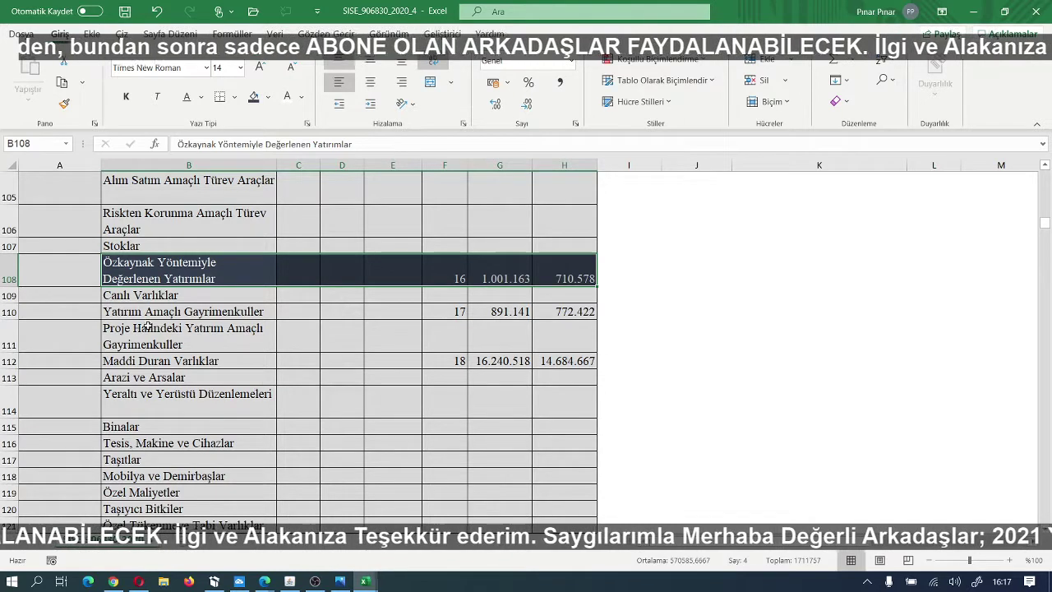
# Step: Apply white text and the dark blue-grey fill to the Yatırım Amaçlı Gayrimenkuller row, B110:H110
pyautogui.moveTo(132, 314); pyautogui.dragTo(606, 328)
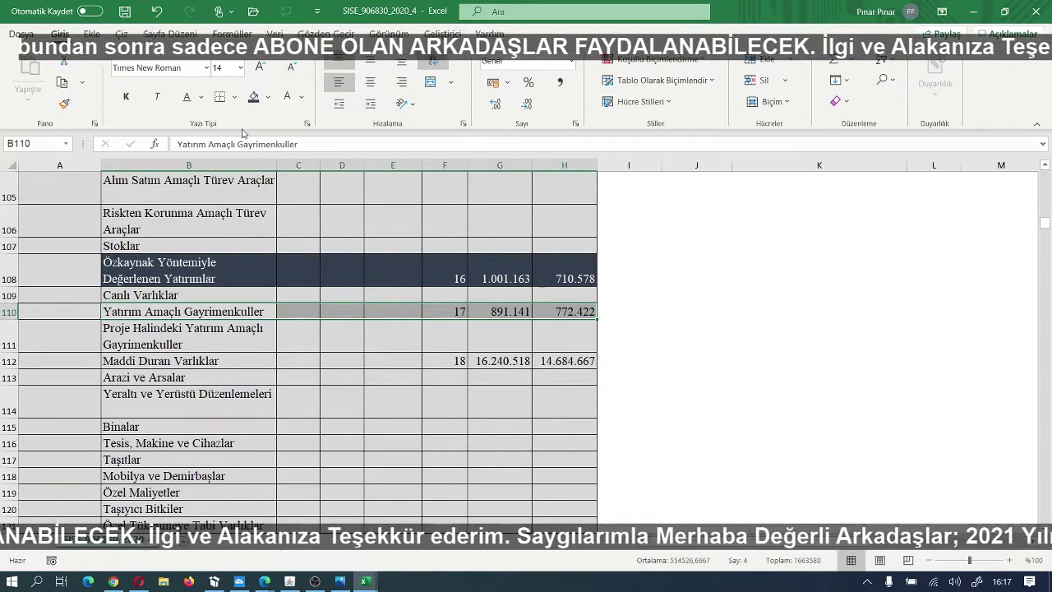
pyautogui.click(253, 97)
pyautogui.click(287, 96)
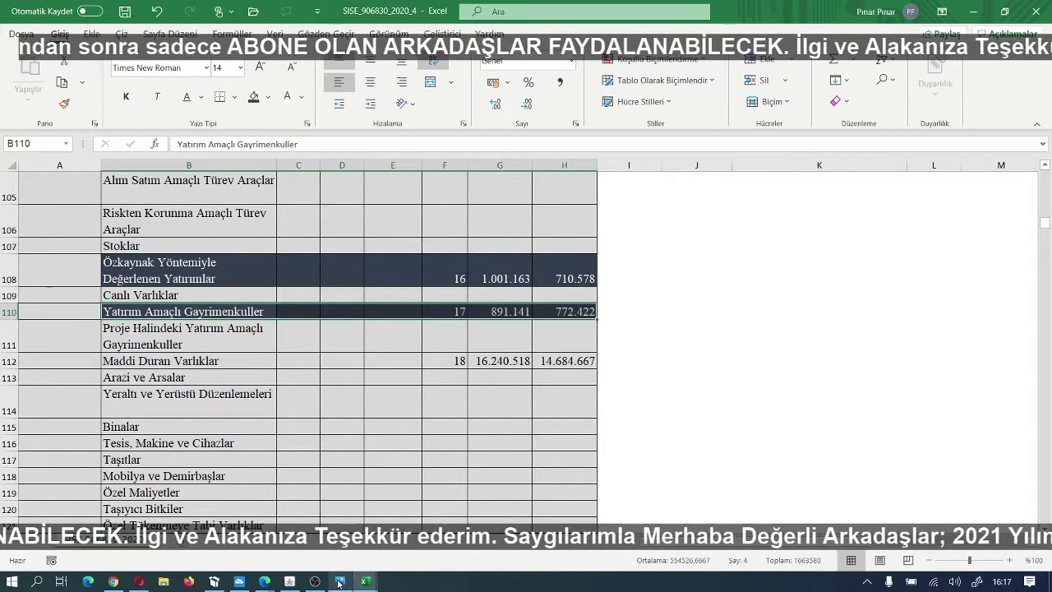
# Step: Switch to the MALİ TABLO ANALİZİ workbook and review which non-current asset rows are highlighted from Ticari Alacaklar through Maddi Duran Varlıklar
pyautogui.moveTo(366, 581)
pyautogui.click(564, 555)
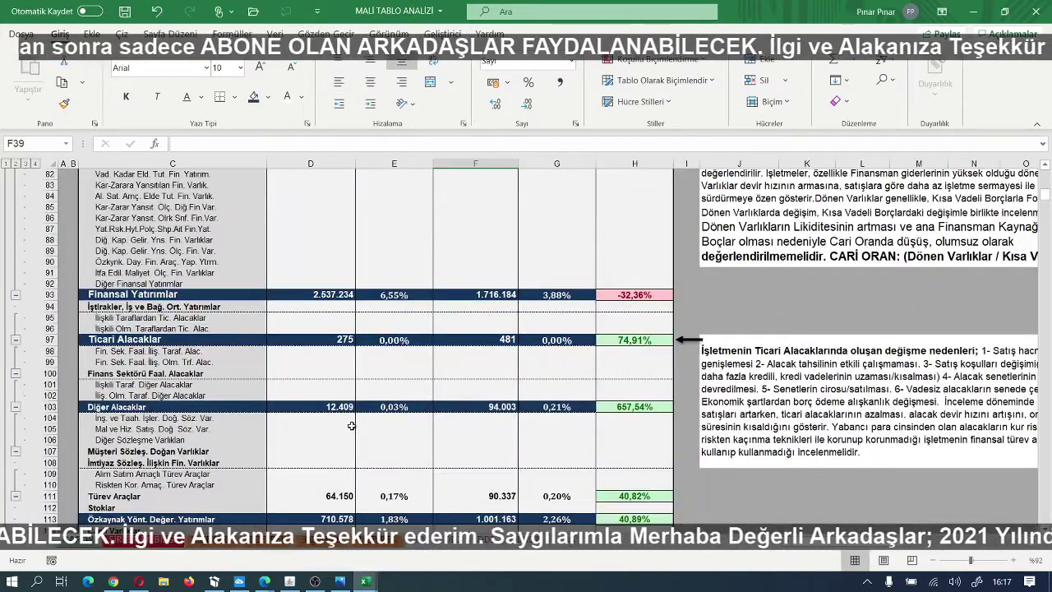
pyautogui.scroll(-1, 331, 414)
pyautogui.scroll(-4, 330, 414)
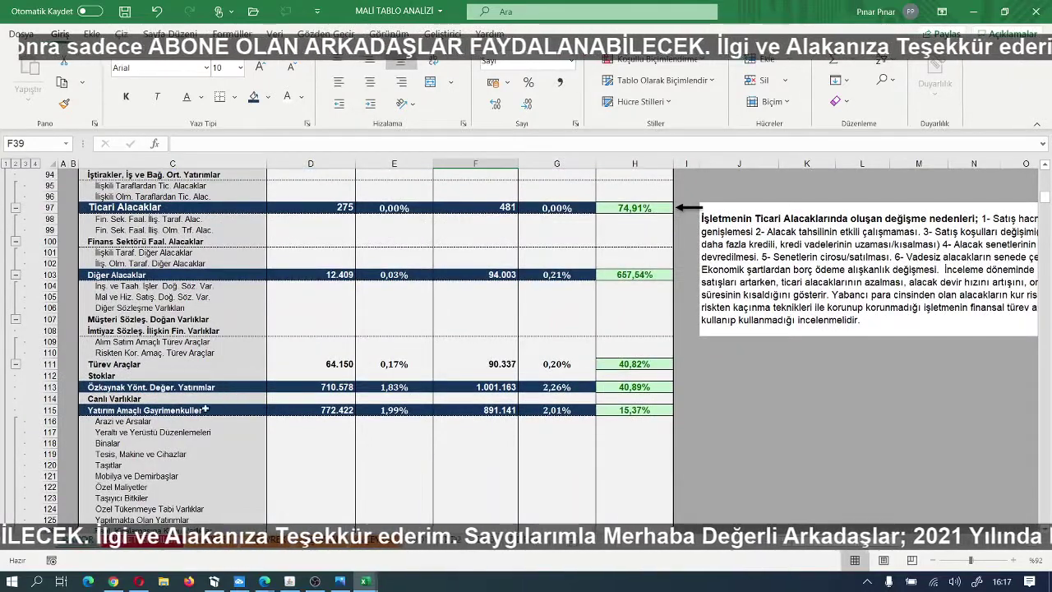
pyautogui.scroll(-5, 222, 411)
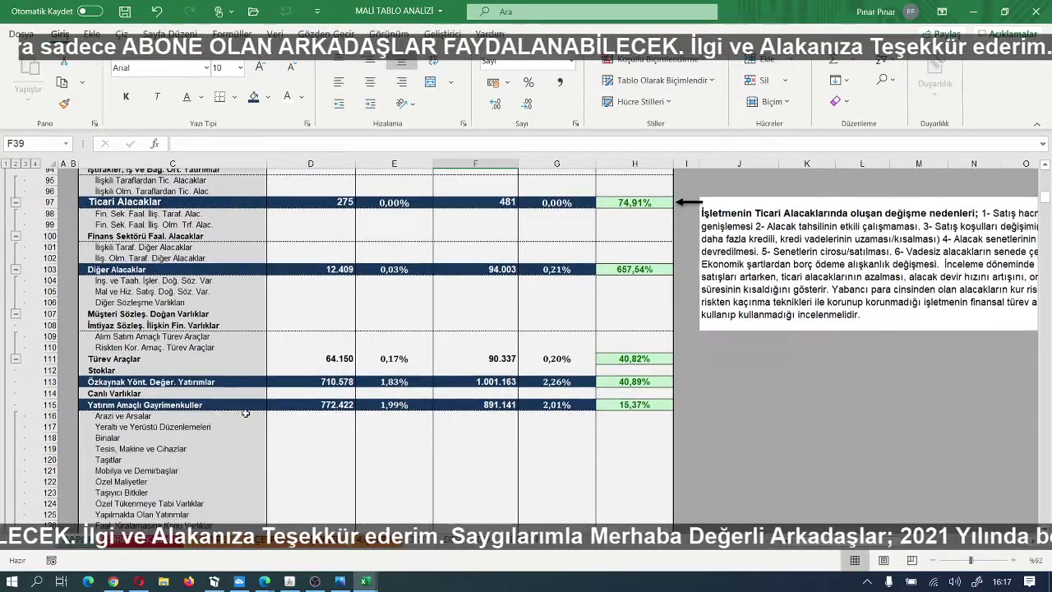
pyautogui.scroll(-1, 245, 413)
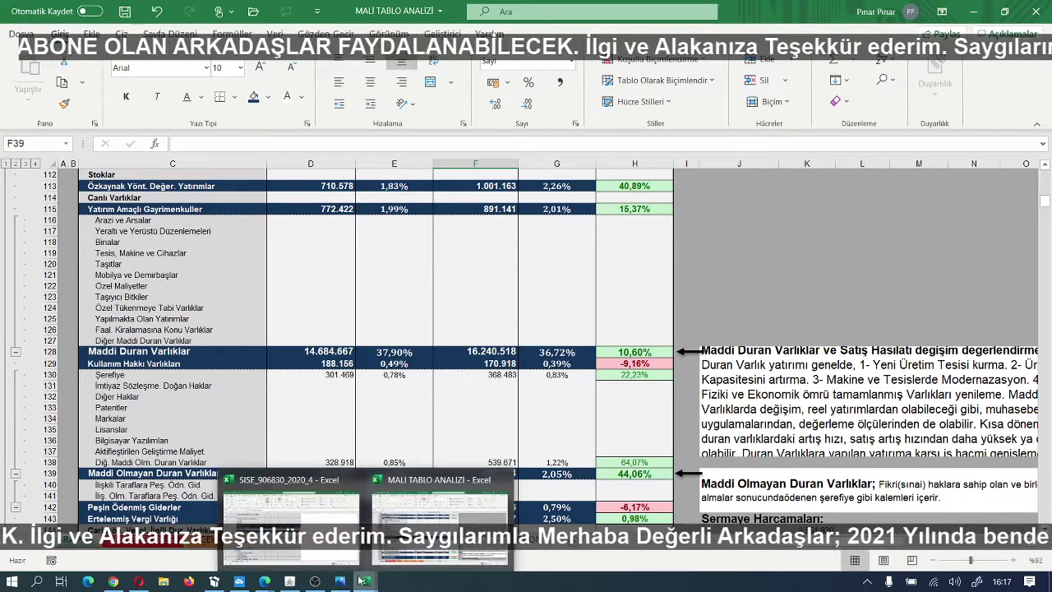
# Step: Return to the SISE_906830_2020_4 workbook and give the Maddi Duran Varlıklar row, B112:H112, white text and the dark blue-grey fill
pyautogui.click(284, 477)
pyautogui.scroll(-1, 241, 354)
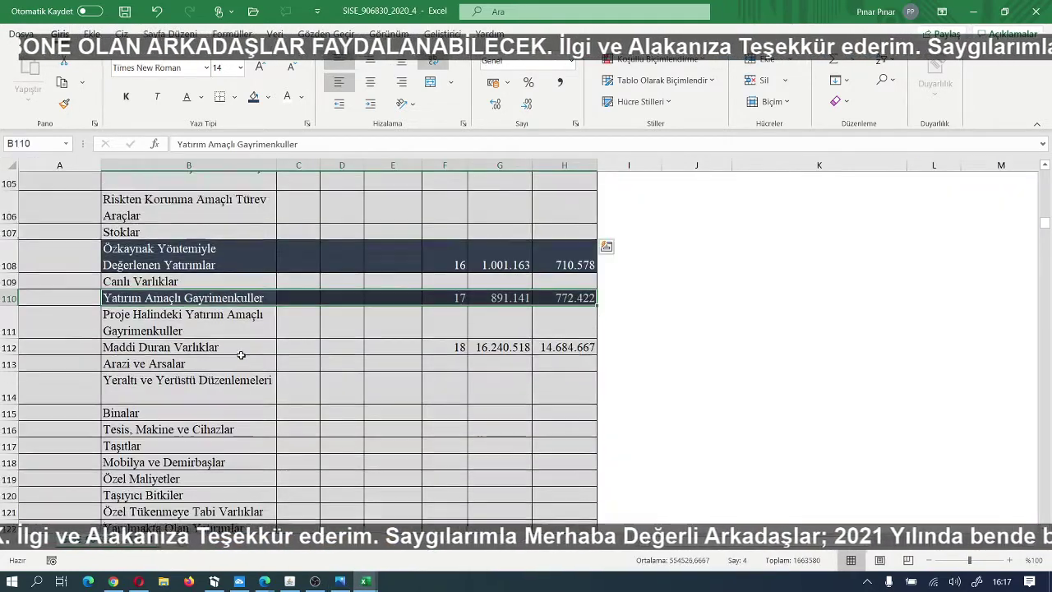
pyautogui.scroll(-1, 240, 355)
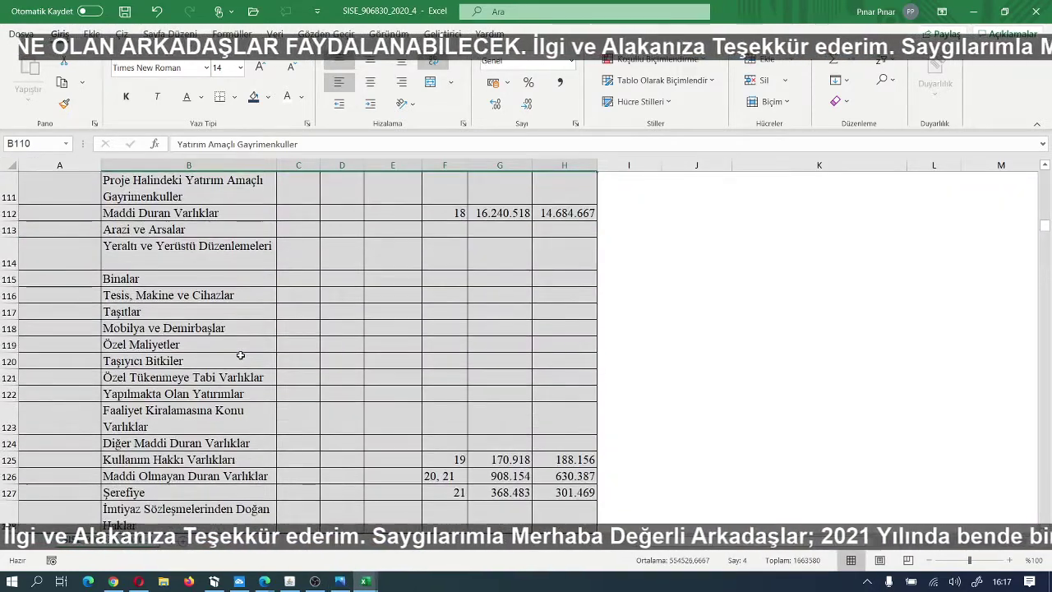
pyautogui.scroll(1, 234, 353)
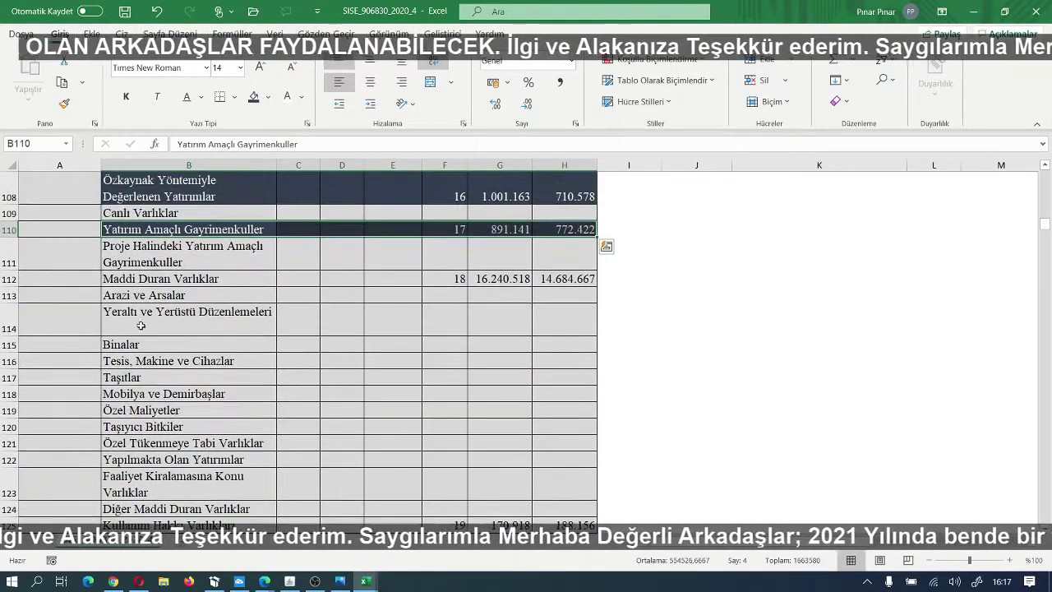
pyautogui.click(116, 279)
pyautogui.moveTo(116, 280); pyautogui.dragTo(538, 279)
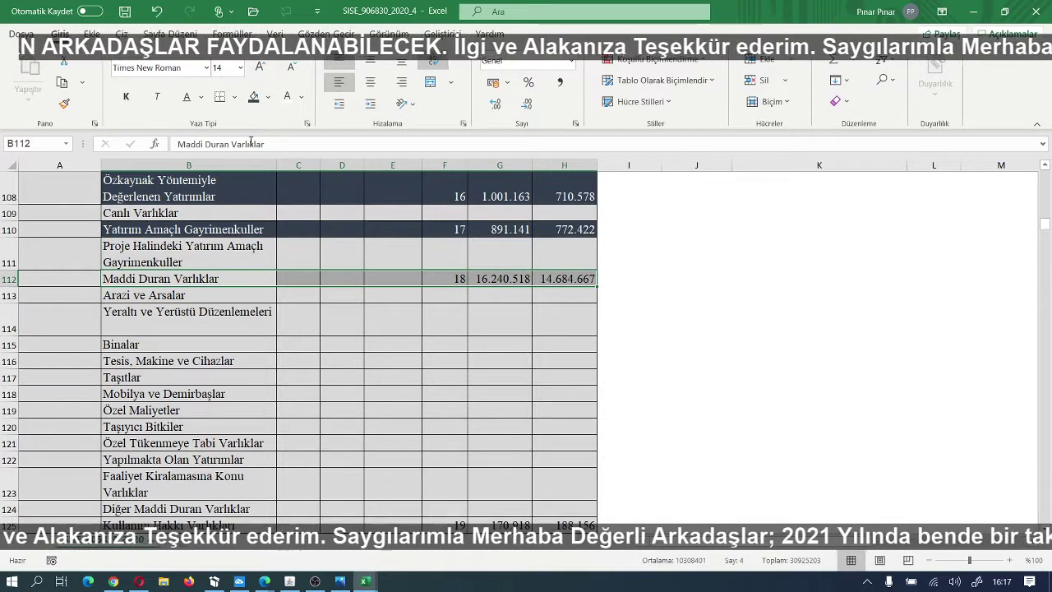
pyautogui.click(287, 100)
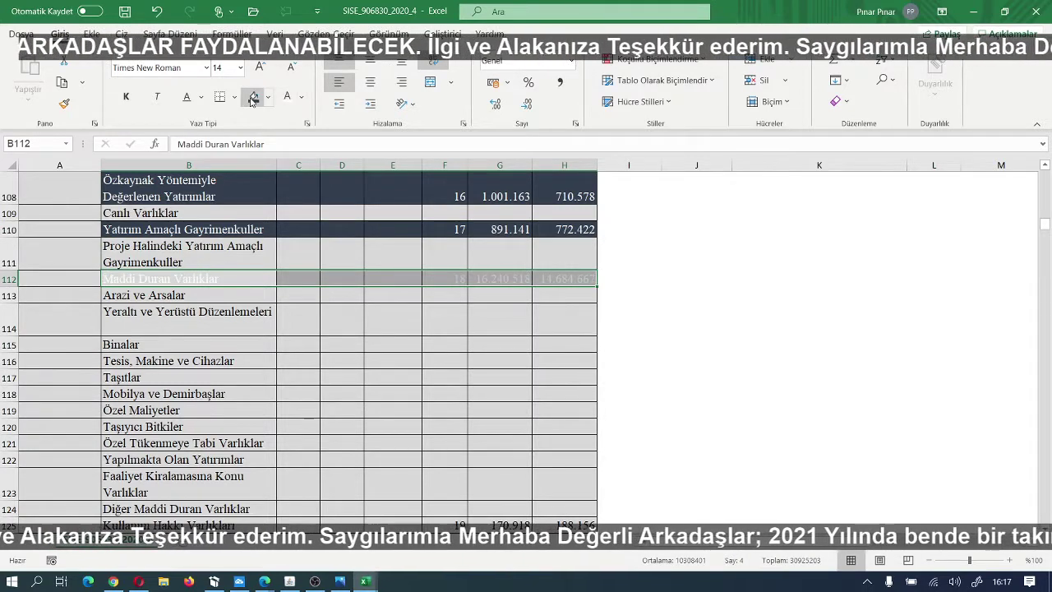
pyautogui.click(252, 98)
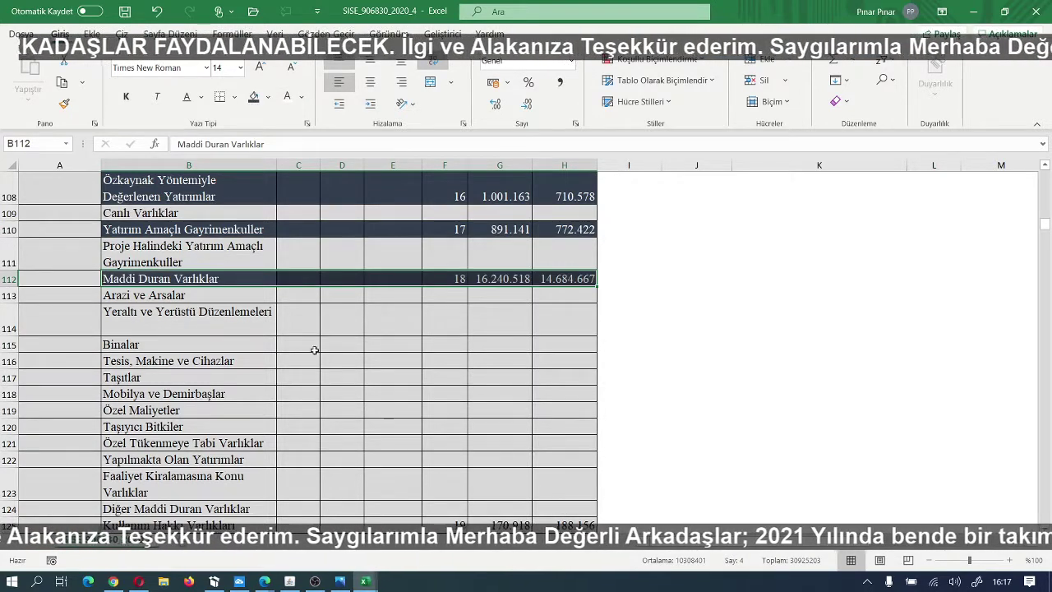
# Step: Switch to the MALİ TABLO ANALİZİ workbook and check which rows are highlighted between Maddi Duran Varlıklar and TOPLAM DURAN VARLIKLAR
pyautogui.moveTo(364, 579)
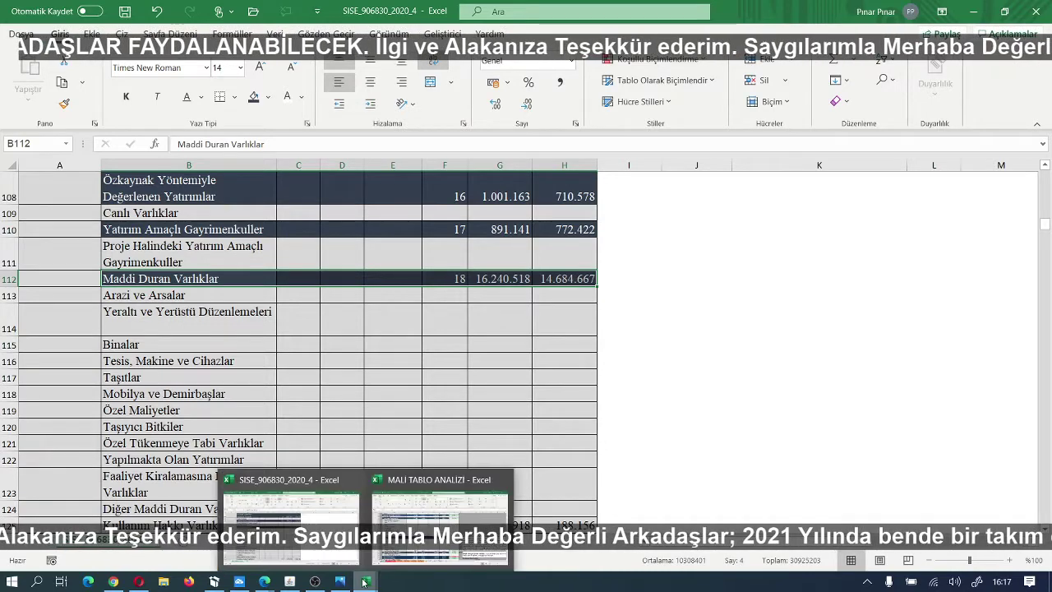
pyautogui.click(375, 479)
pyautogui.scroll(-2, 335, 388)
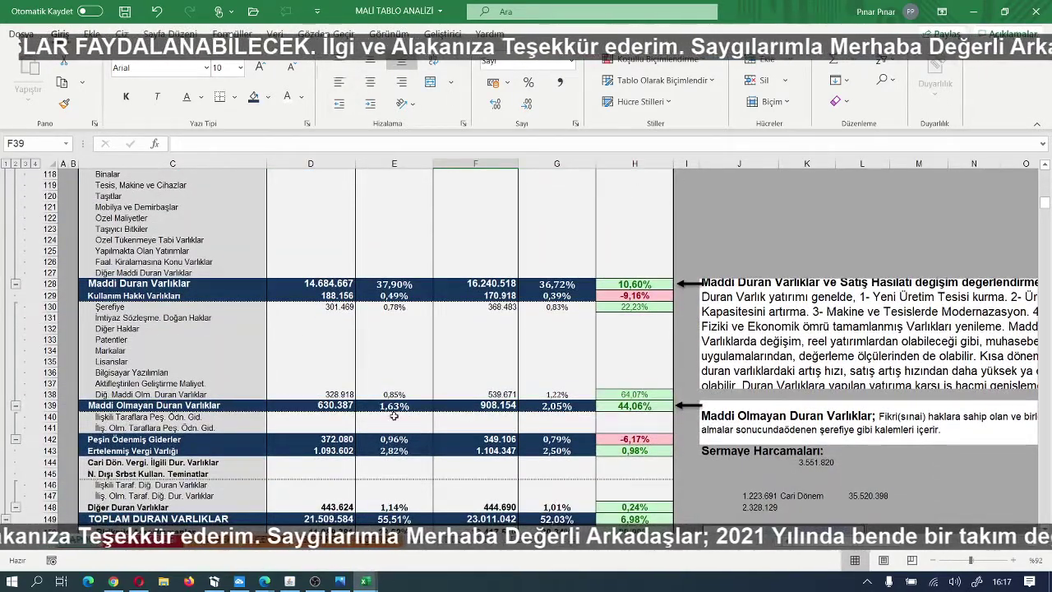
# Step: Return to the SISE_906830_2020_4 workbook and give the Maddi Olmayan Duran Varlıklar row, B126:H126, white text and the dark blue-grey fill
pyautogui.moveTo(358, 589)
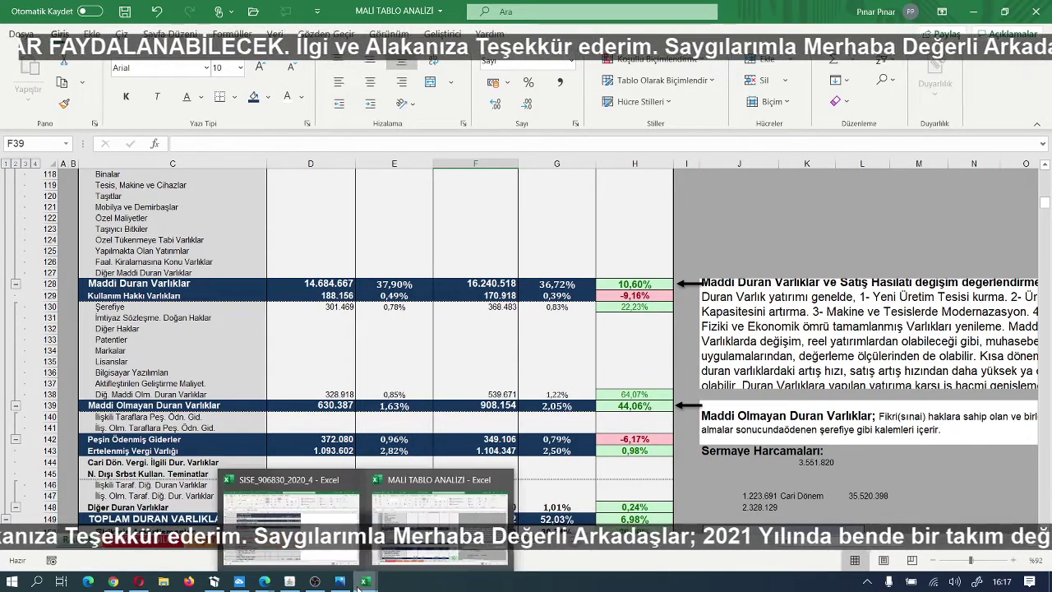
pyautogui.click(324, 526)
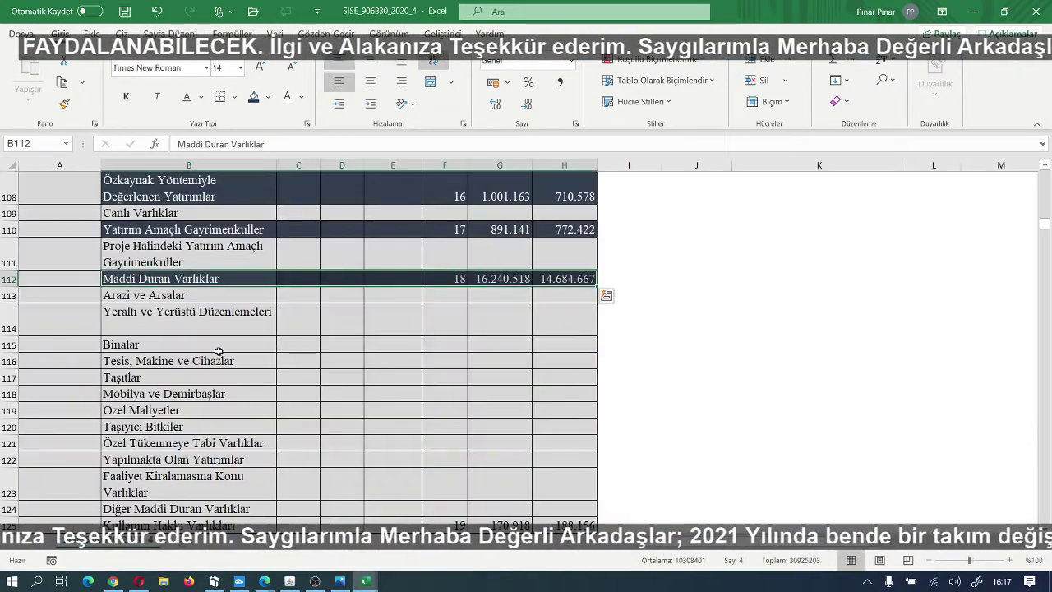
pyautogui.scroll(-1, 204, 331)
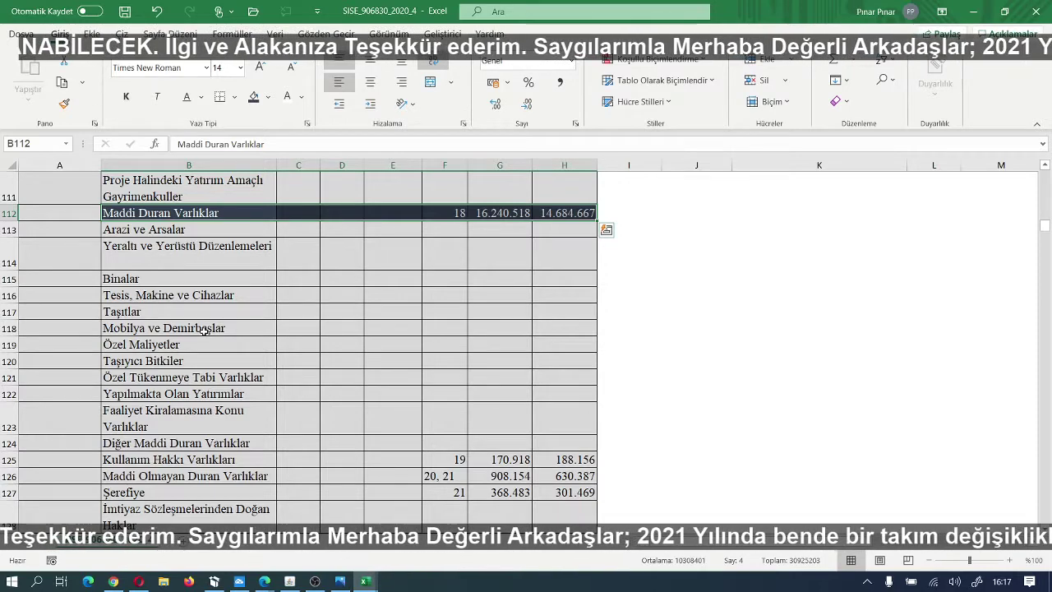
pyautogui.scroll(-1, 203, 329)
pyautogui.scroll(1, 180, 304)
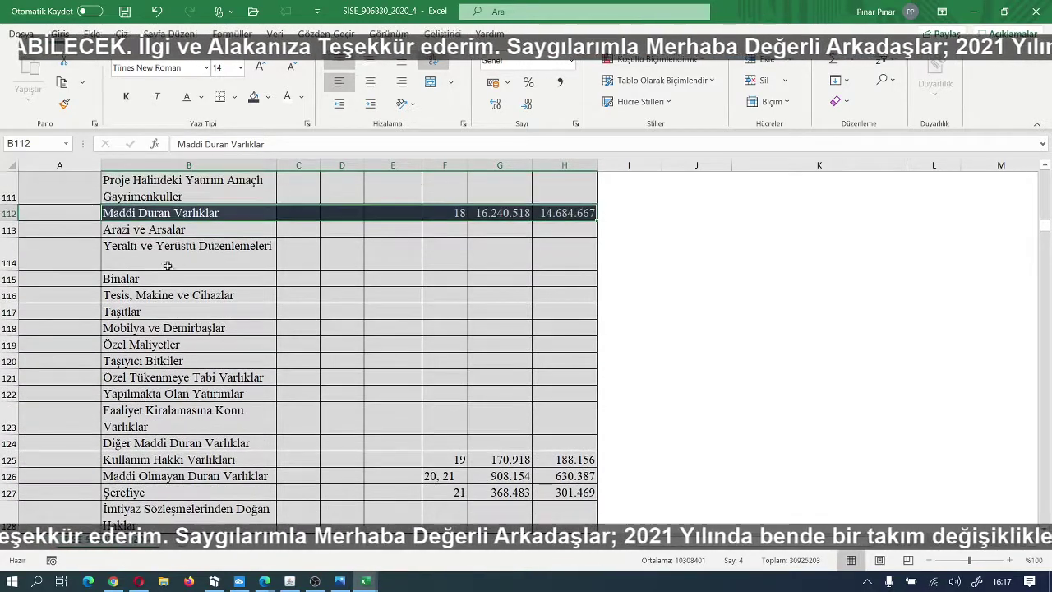
pyautogui.click(167, 265)
pyautogui.press('Down')
pyautogui.press('Down')
pyautogui.press('Down')
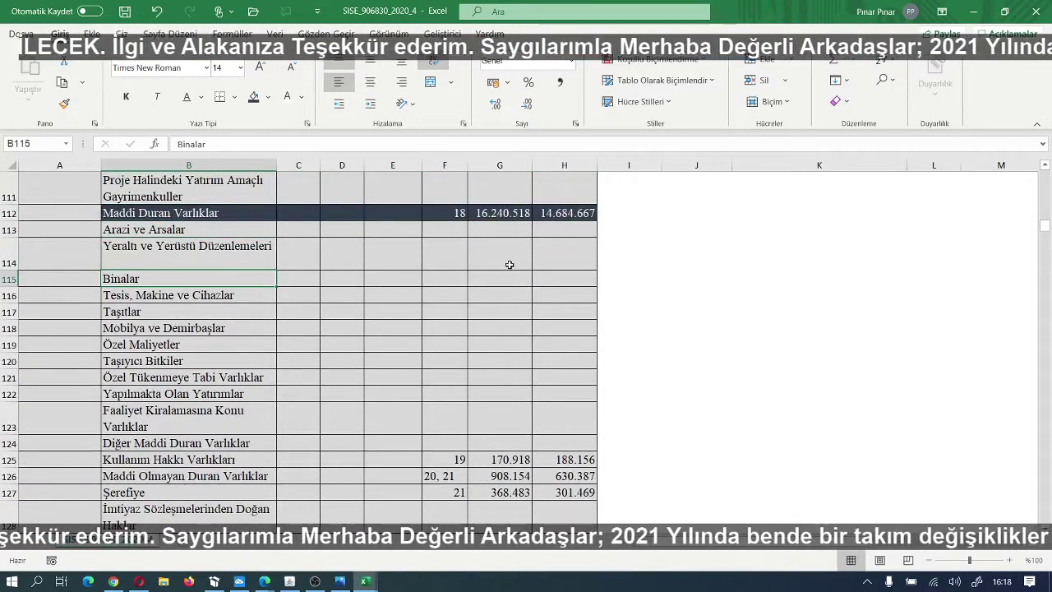
pyautogui.press('Down')
pyautogui.press('Down')
pyautogui.press('Down')
pyautogui.press('Down')
pyautogui.press('Down')
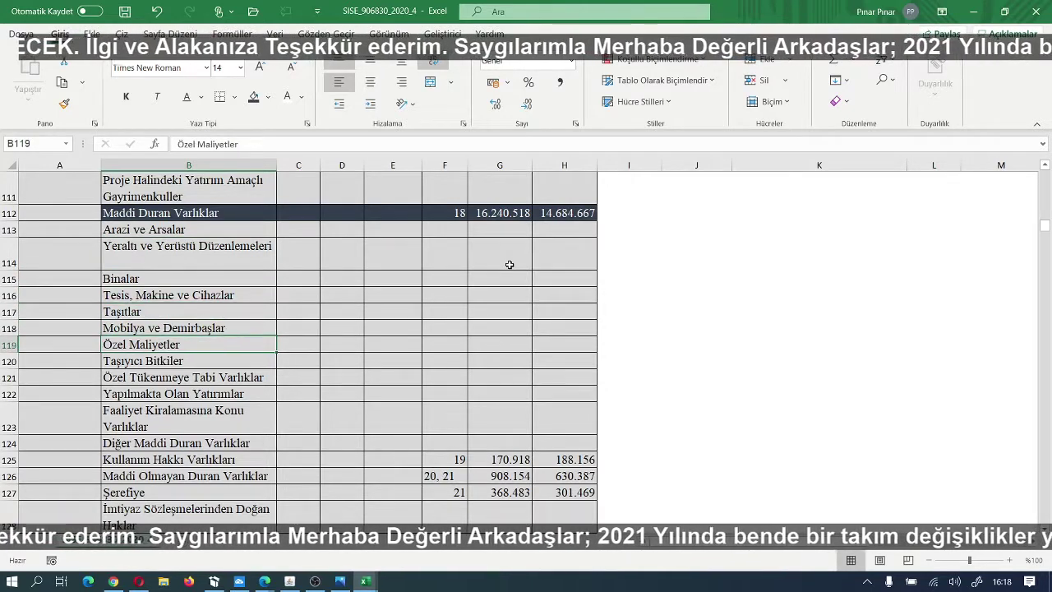
pyautogui.press('Down')
pyautogui.press('Down')
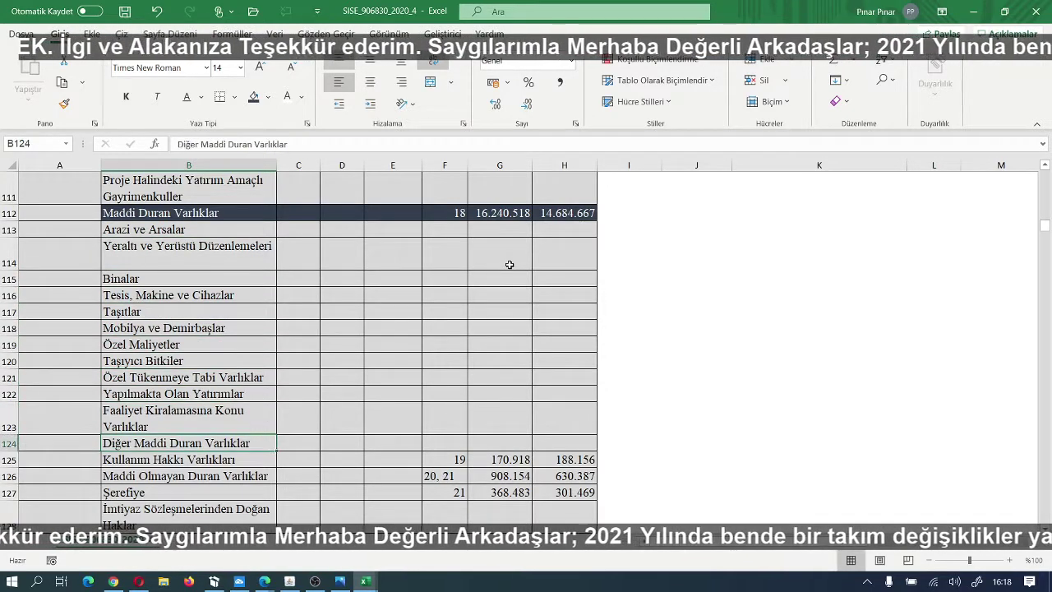
pyautogui.press('Down')
pyautogui.press('Down')
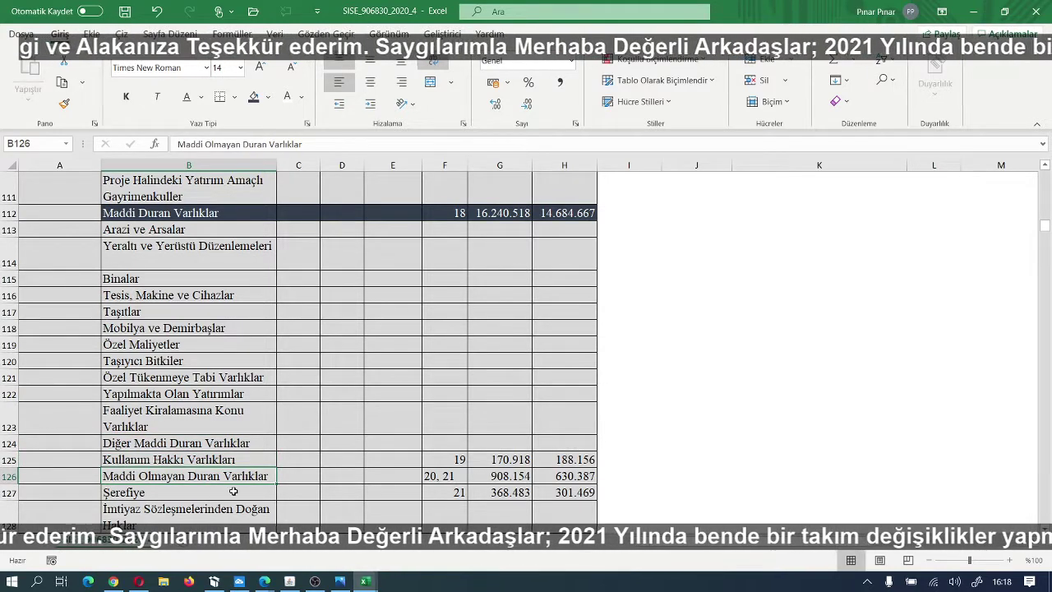
pyautogui.moveTo(213, 477); pyautogui.dragTo(558, 477)
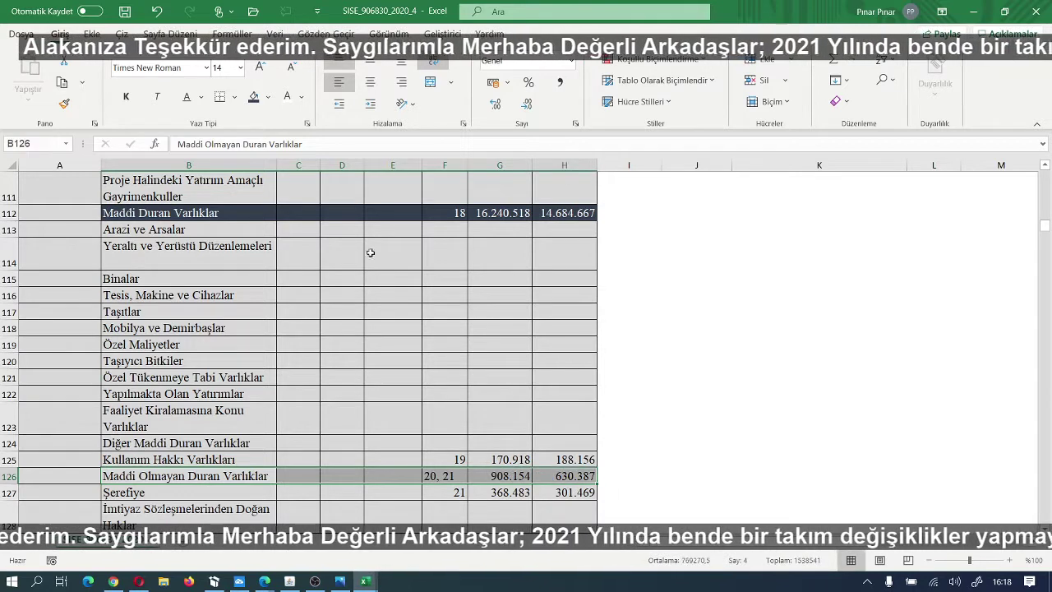
pyautogui.click(254, 96)
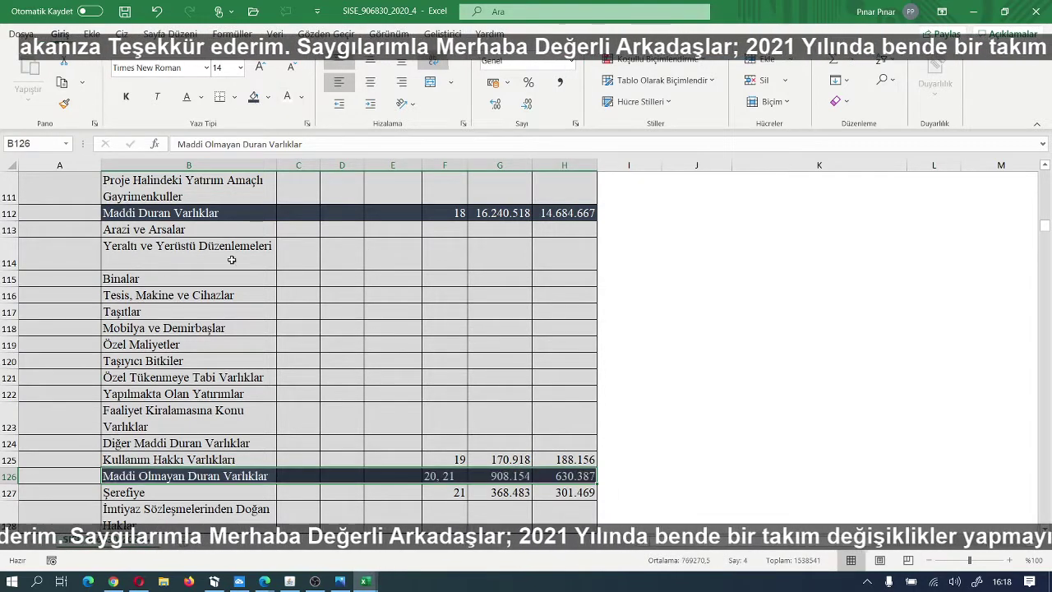
# Step: Switch to the MALİ TABLO ANALİZİ workbook and check which rows are highlighted below Maddi Olmayan Duran Varlıklar
pyautogui.moveTo(132, 444); pyautogui.dragTo(465, 450)
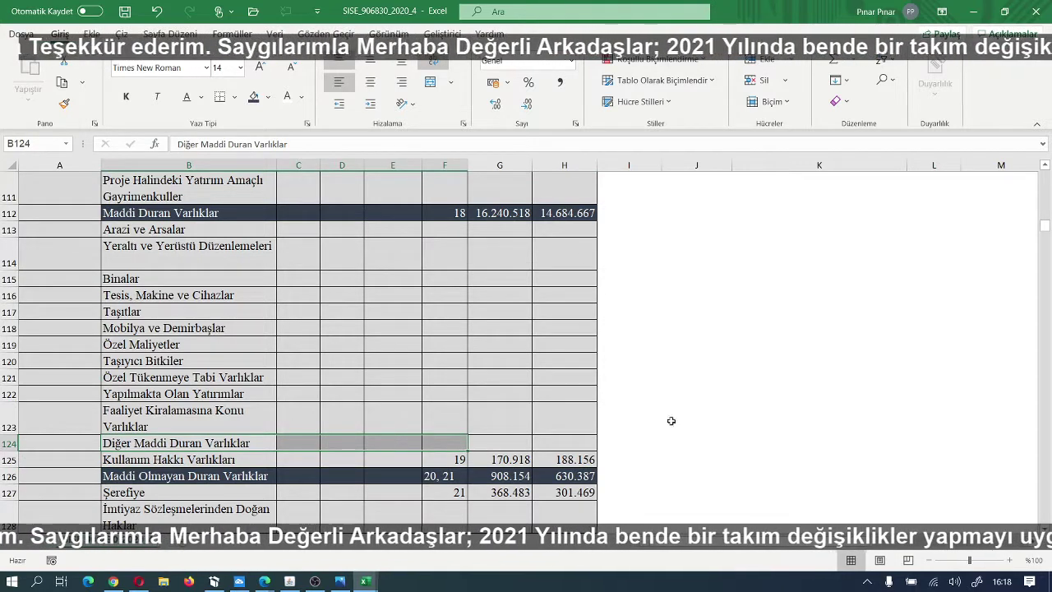
pyautogui.click(693, 388)
pyautogui.scroll(-4, 682, 379)
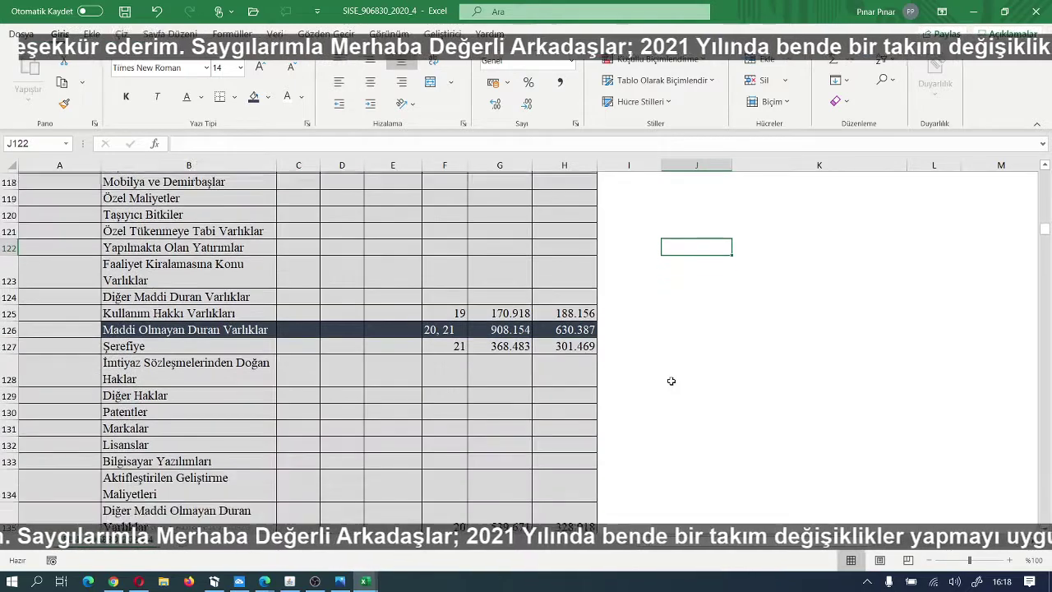
pyautogui.scroll(-1, 663, 380)
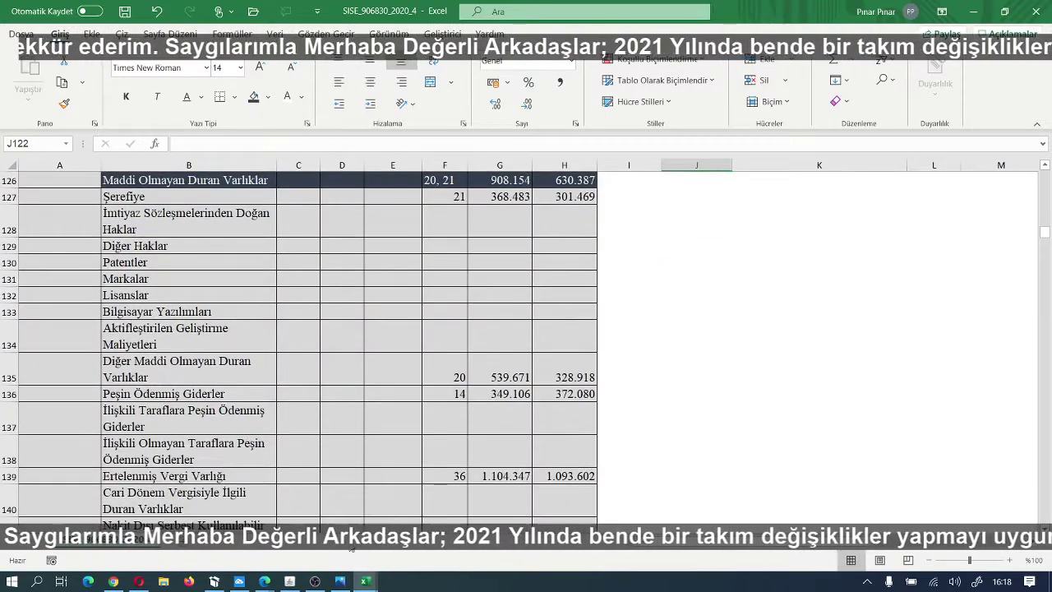
pyautogui.moveTo(362, 584)
pyautogui.click(389, 469)
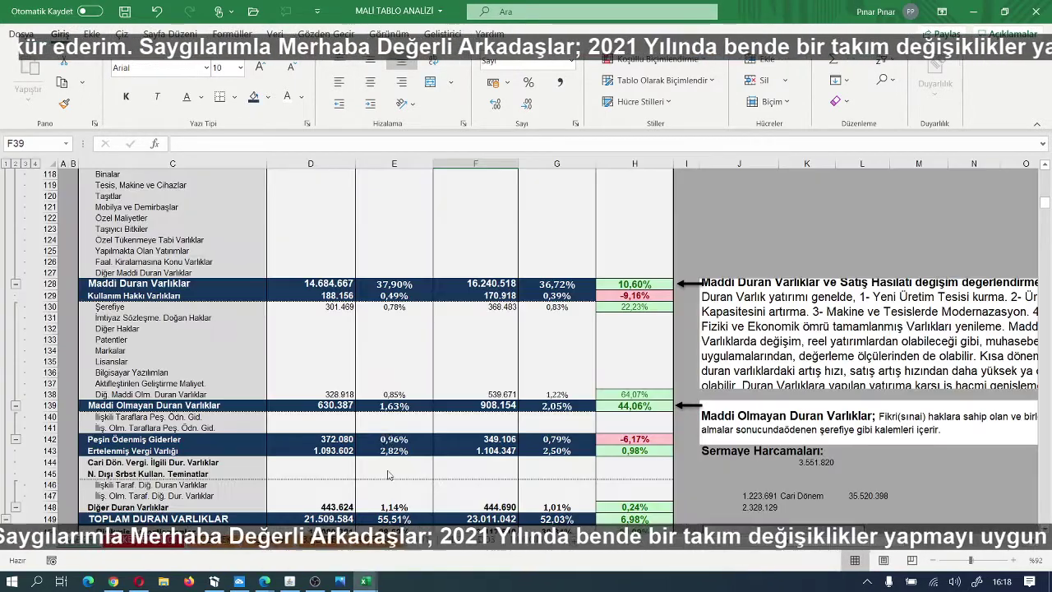
pyautogui.scroll(-2, 385, 420)
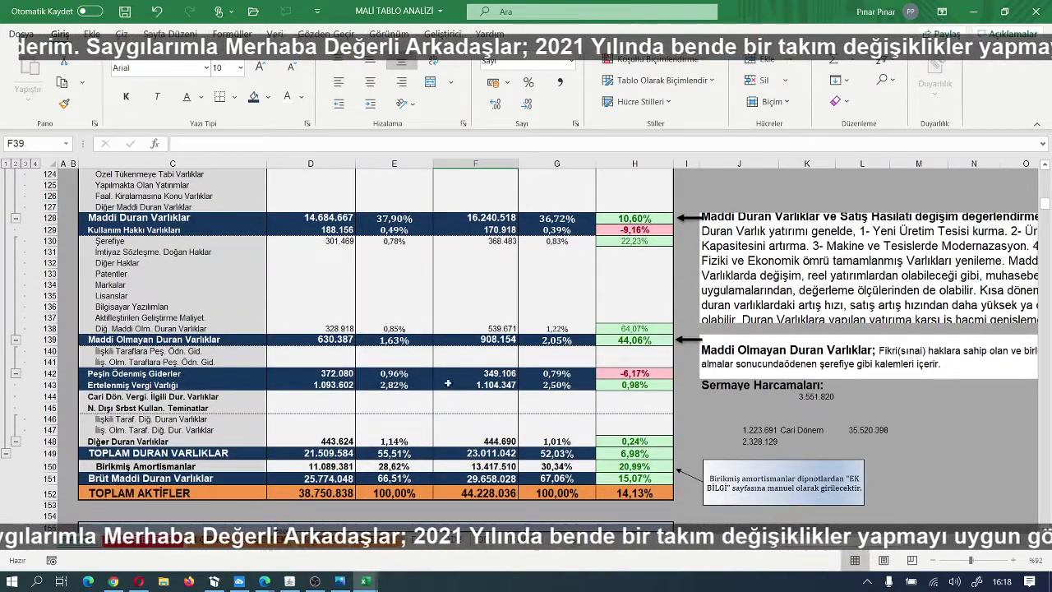
# Step: Return to the SISE_906830_2020_4 workbook and give the Peşin Ödenmiş Giderler row, B136:H136, white text and the dark blue-grey fill
pyautogui.moveTo(366, 581)
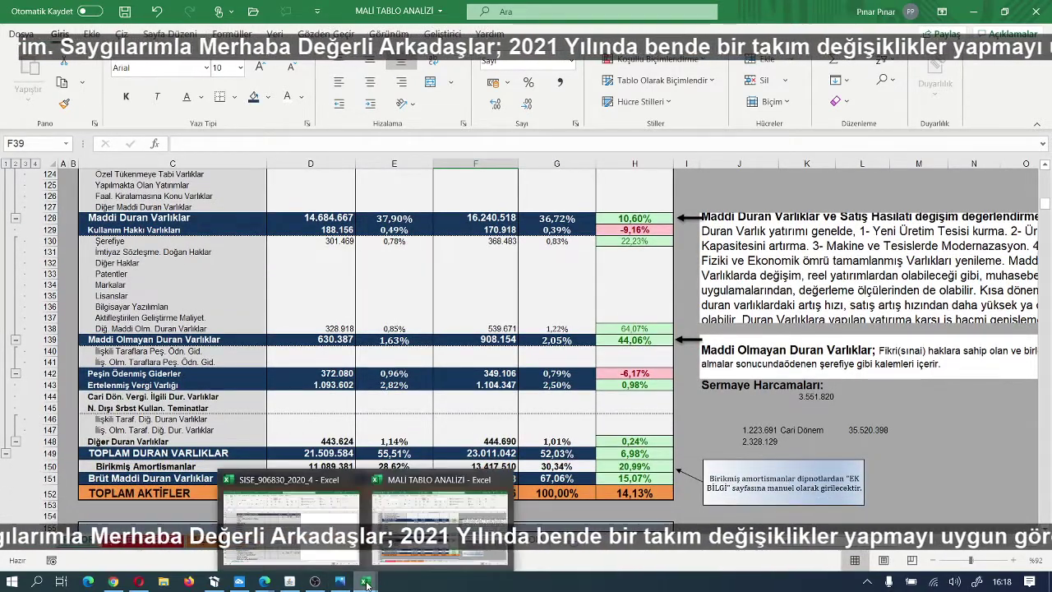
pyautogui.click(291, 476)
pyautogui.moveTo(190, 394); pyautogui.dragTo(544, 394)
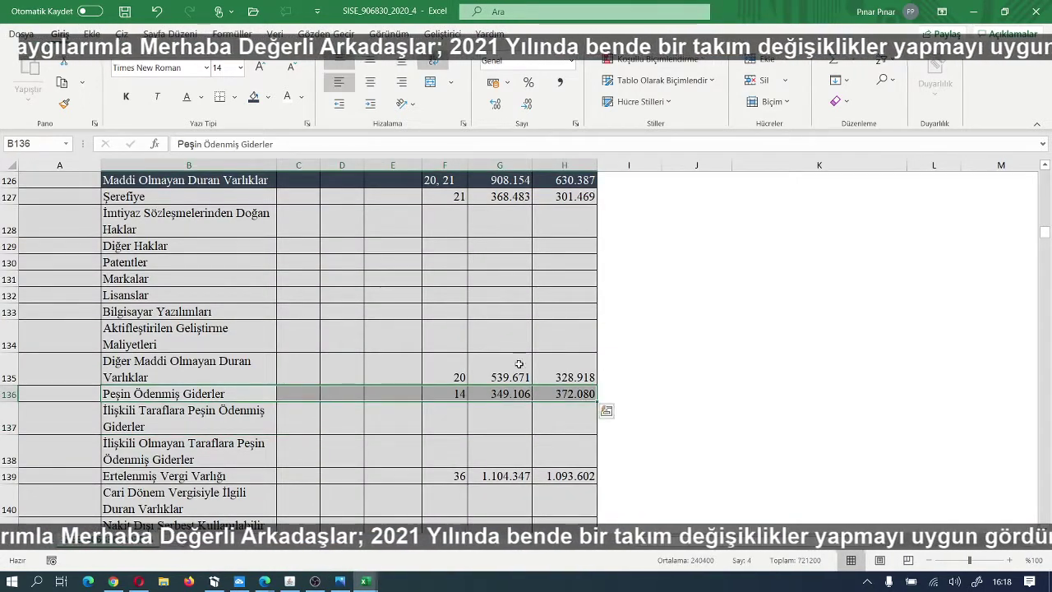
pyautogui.click(253, 97)
# Step: Switch to the MALİ TABLO ANALİZİ workbook and check how the rows after Peşin Ödenmiş Giderler are highlighted
pyautogui.scroll(-1, 265, 477)
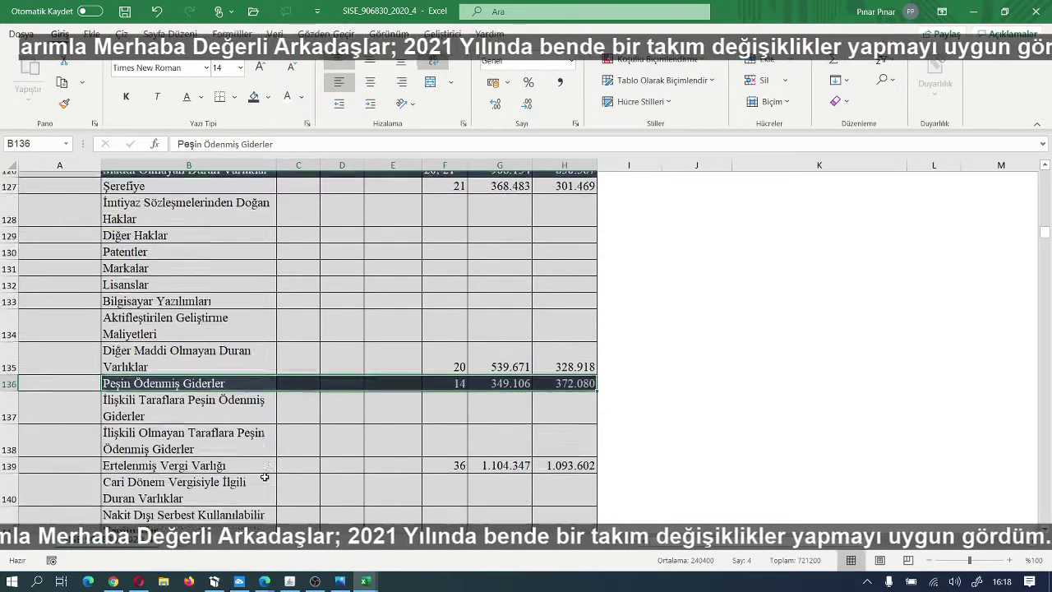
pyautogui.scroll(-2, 264, 476)
pyautogui.moveTo(366, 583)
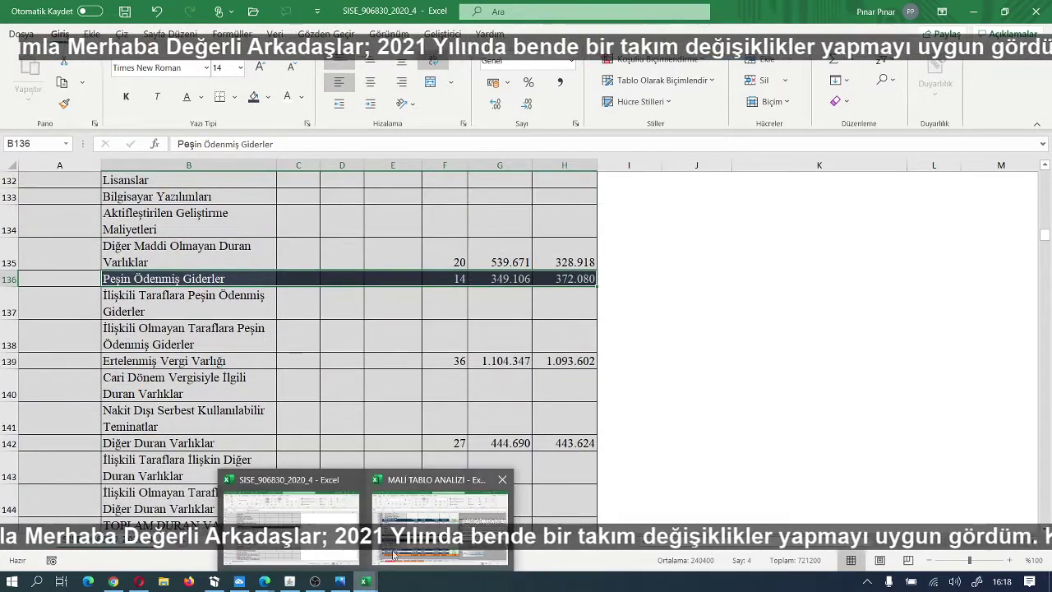
pyautogui.click(345, 439)
pyautogui.scroll(-1, 344, 436)
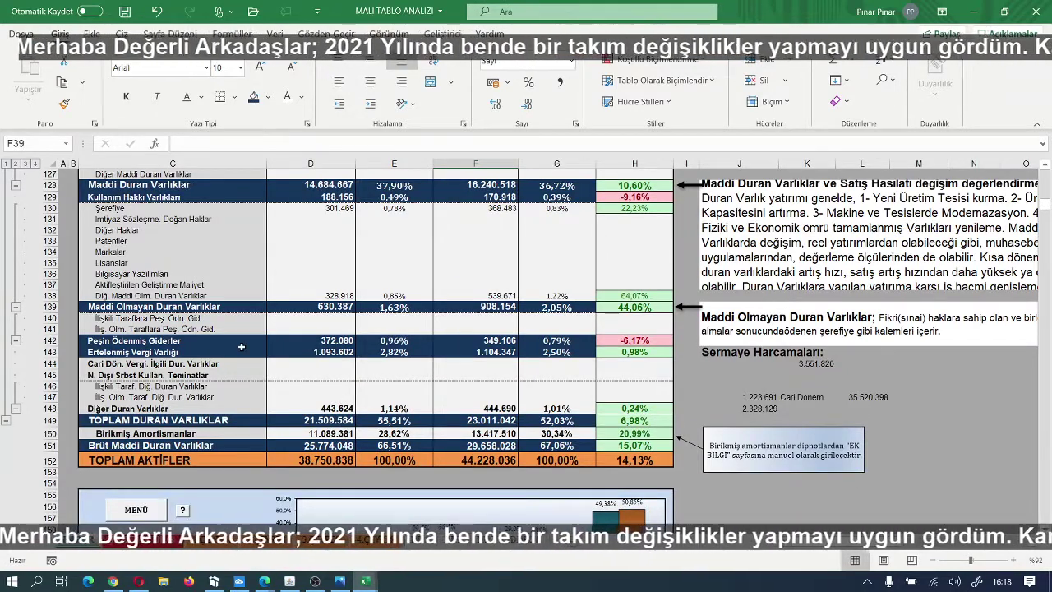
# Step: Return to the SISE_906830_2020_4 workbook and give the Ertelenmiş Vergi Varlığı row, B139:H139, the dark blue-grey fill and white text
pyautogui.moveTo(368, 584)
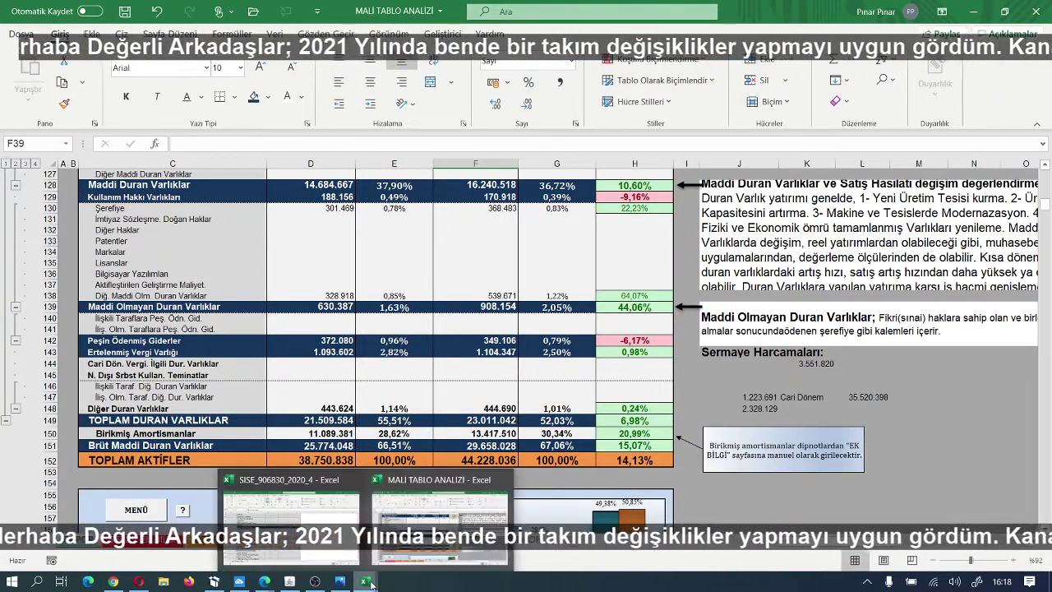
pyautogui.click(288, 493)
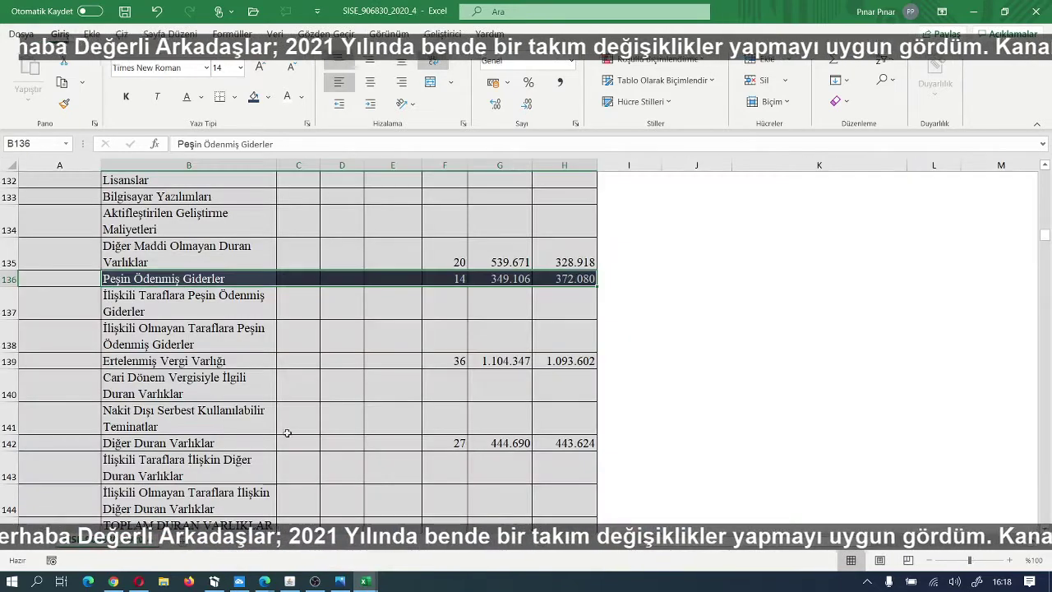
pyautogui.click(213, 365)
pyautogui.moveTo(213, 366); pyautogui.dragTo(578, 364)
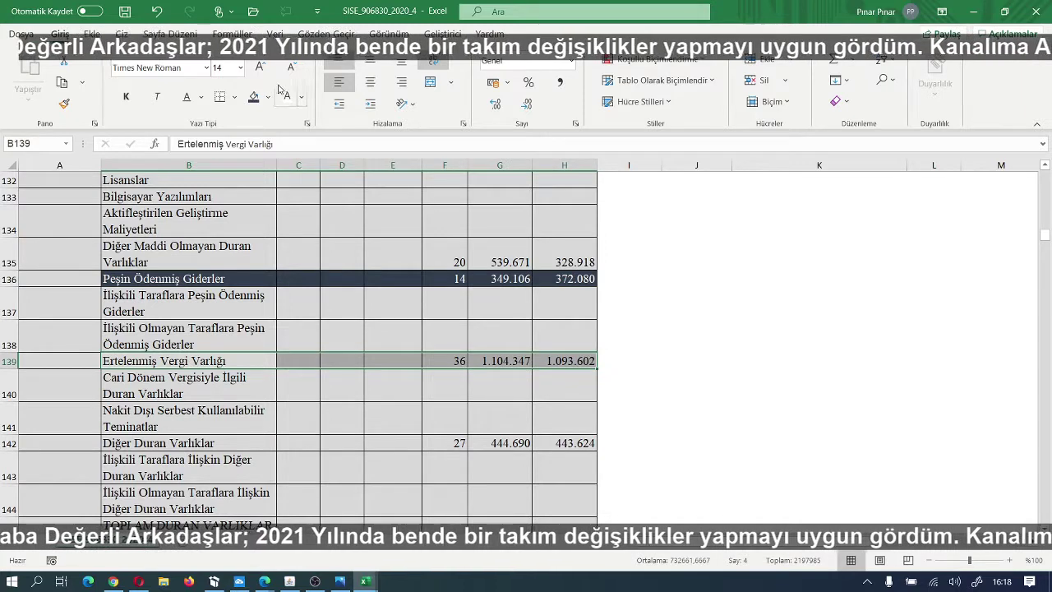
pyautogui.click(251, 98)
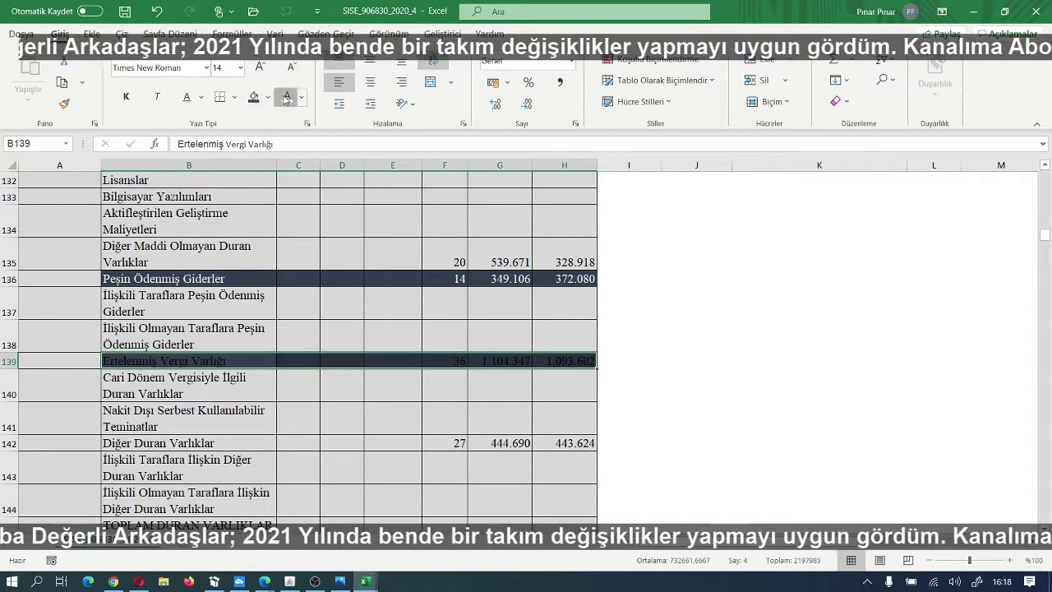
pyautogui.click(286, 99)
# Step: Switch to the MALİ TABLO ANALİZİ workbook and check the row colours from Ertelenmiş Vergi Varlığı down to TOPLAM DURAN VARLIKLAR
pyautogui.moveTo(374, 584)
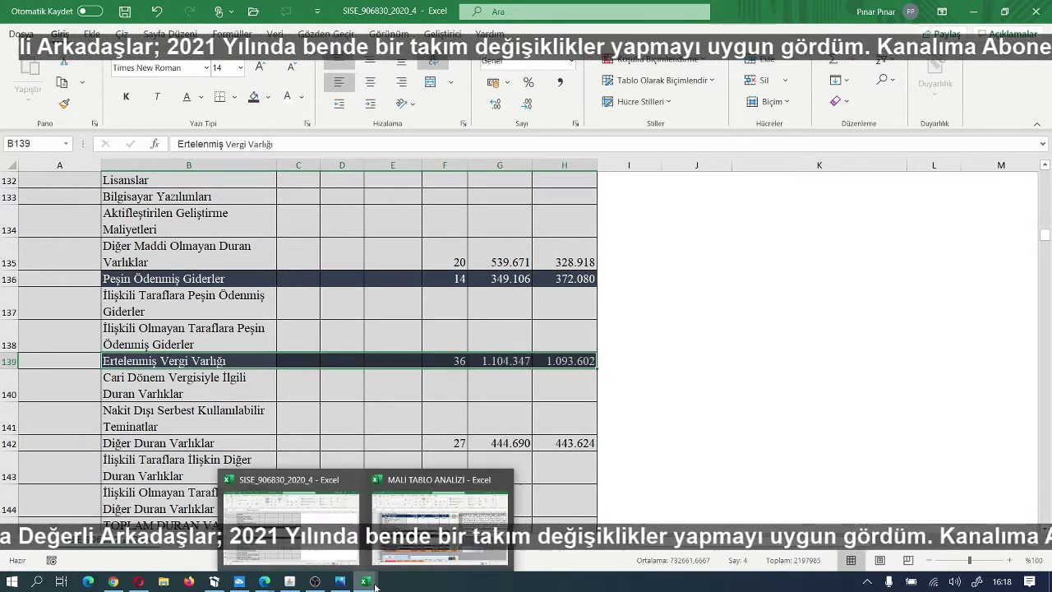
pyautogui.click(440, 522)
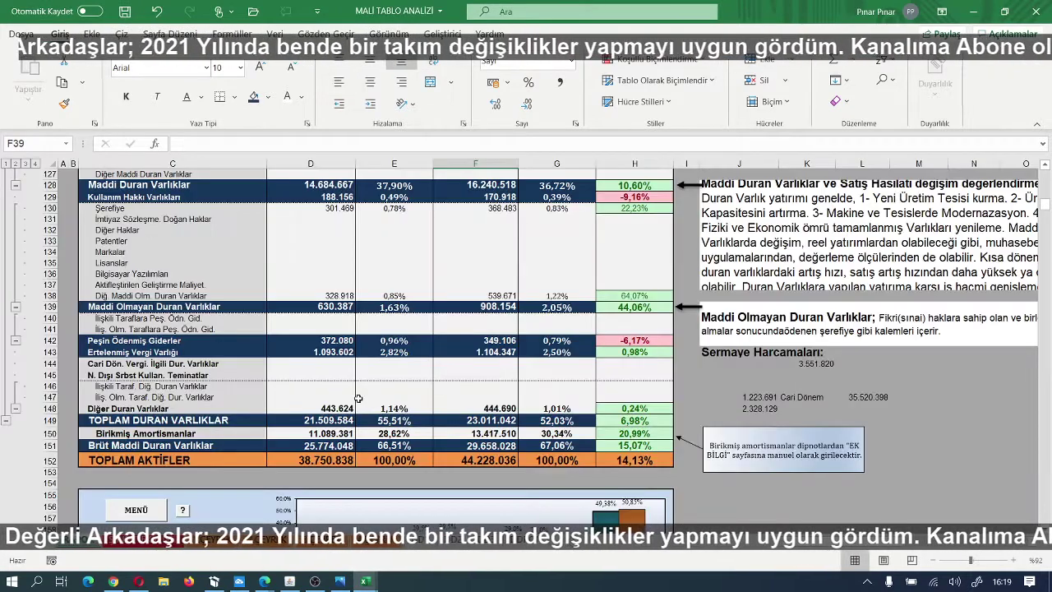
pyautogui.scroll(-1, 358, 399)
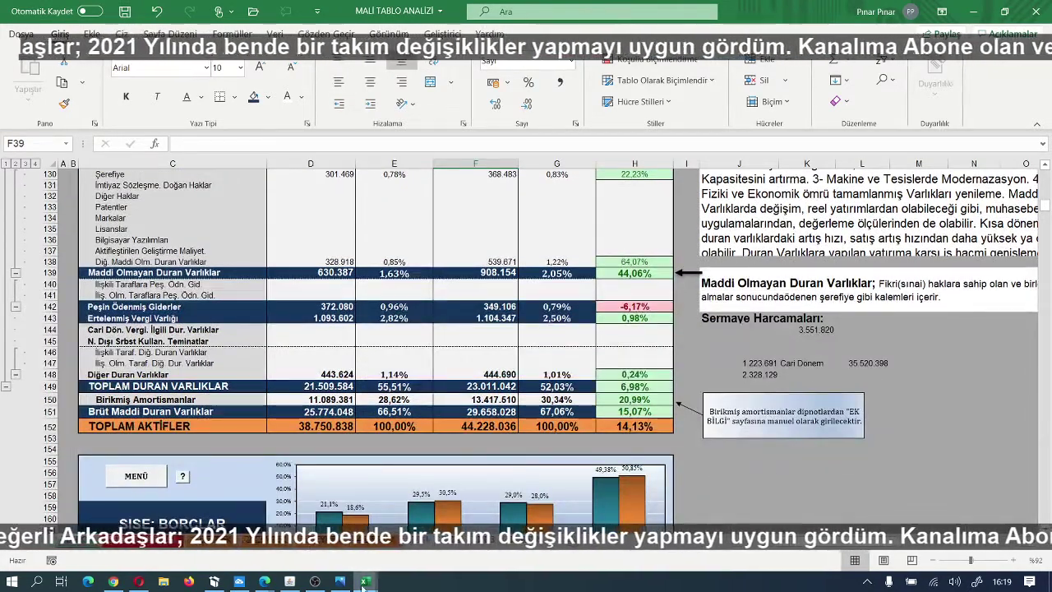
# Step: Return to the SISE_906830_2020_4 workbook and give the TOPLAM DURAN VARLIKLAR row, B145:H145, white text and the dark blue-grey fill
pyautogui.moveTo(362, 586)
pyautogui.click(272, 485)
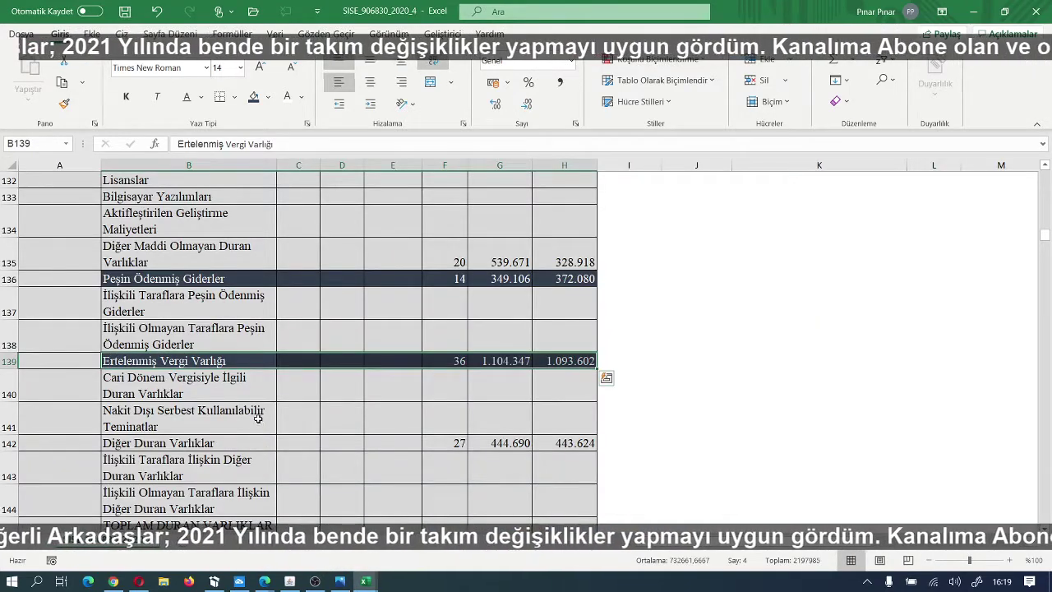
pyautogui.scroll(-1, 259, 419)
pyautogui.scroll(-1, 212, 390)
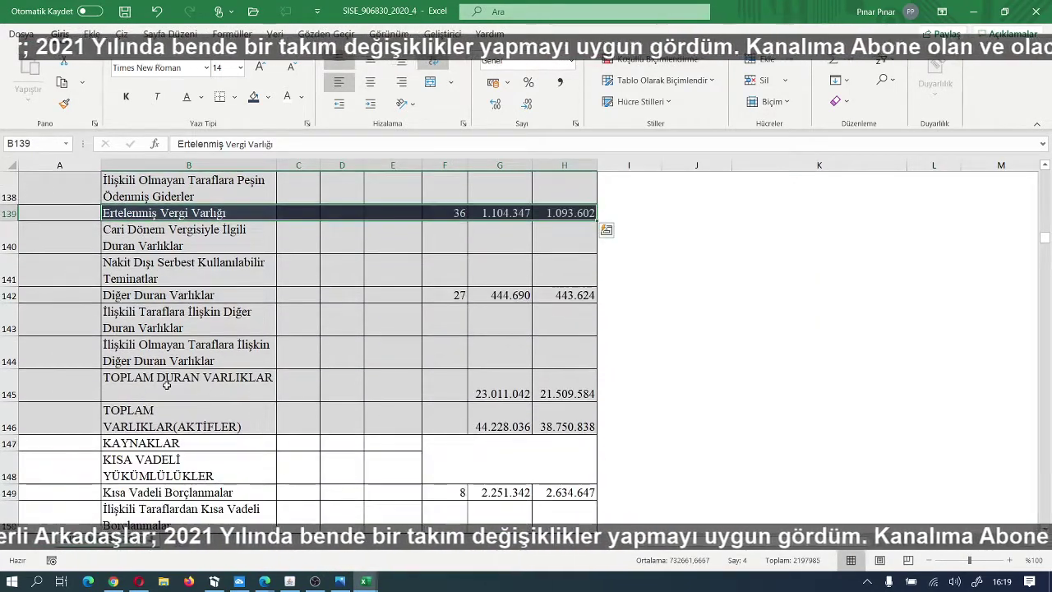
pyautogui.moveTo(166, 384); pyautogui.dragTo(541, 384)
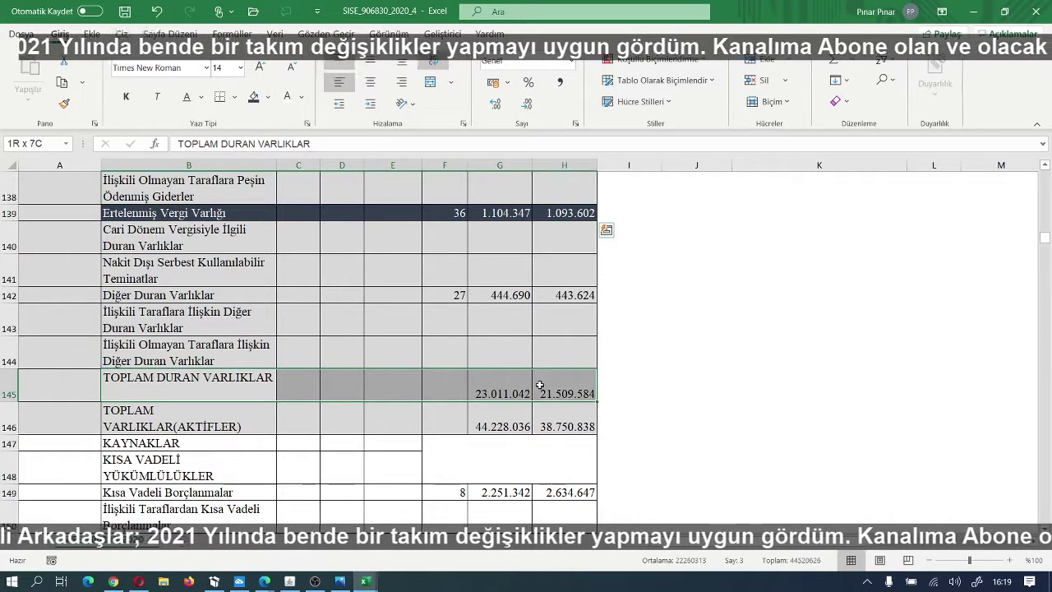
pyautogui.click(288, 102)
pyautogui.click(253, 97)
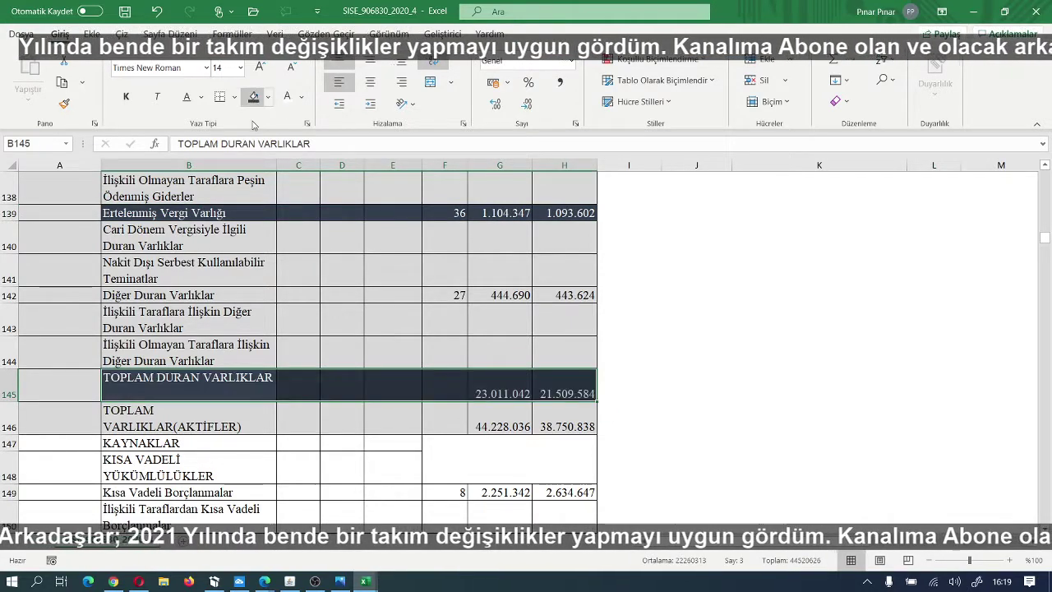
# Step: Switch to the MALİ TABLO ANALİZİ workbook and examine the rows from TOPLAM DURAN VARLIKLAR to TOPLAM AKTİFLER and the debts section below
pyautogui.click(367, 581)
pyautogui.click(439, 526)
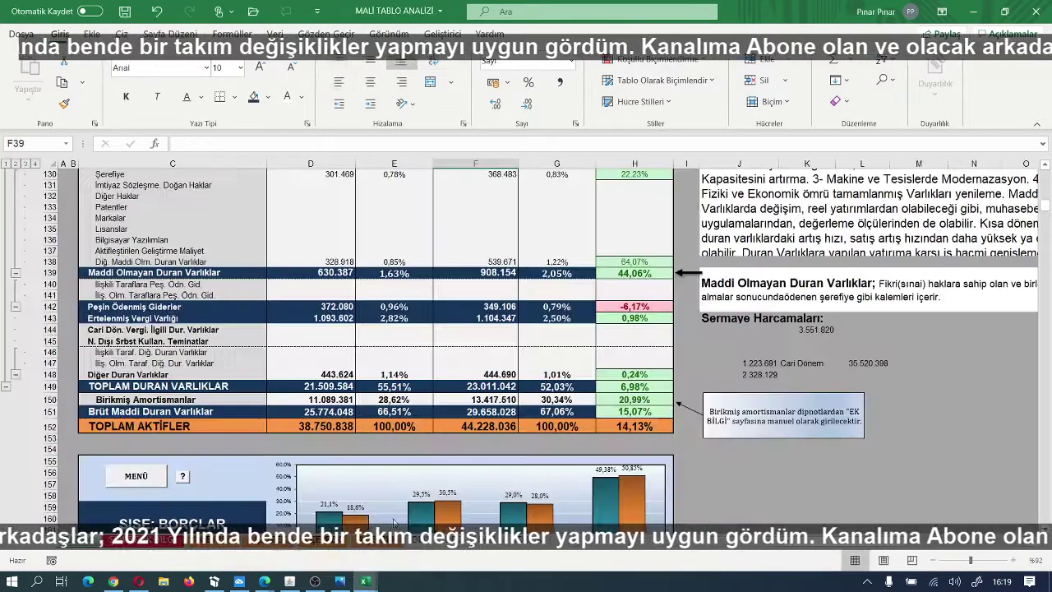
pyautogui.scroll(-1, 302, 441)
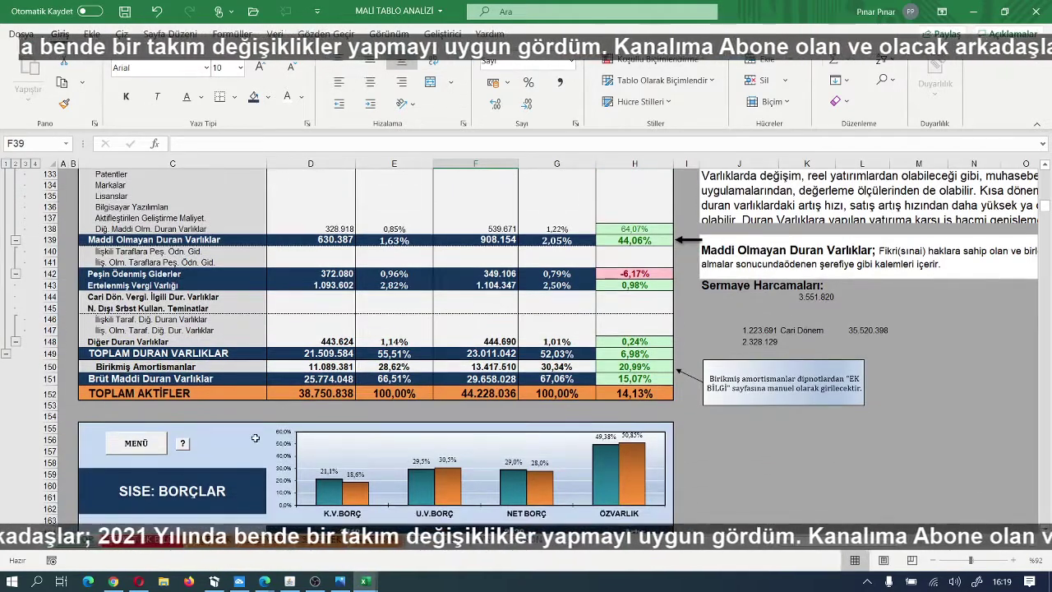
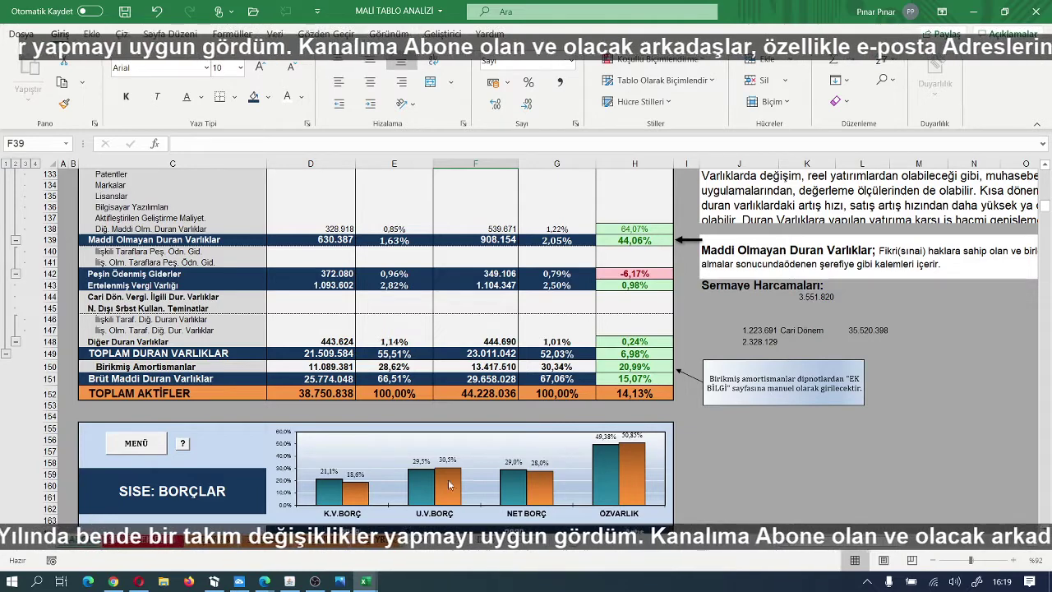
# Step: Return to the SISE_906830_2020_4 workbook and give the TOPLAM VARLIKLAR(AKTİFLER) label cell, B146, a dark orange fill and white text
pyautogui.moveTo(379, 585)
pyautogui.click(291, 485)
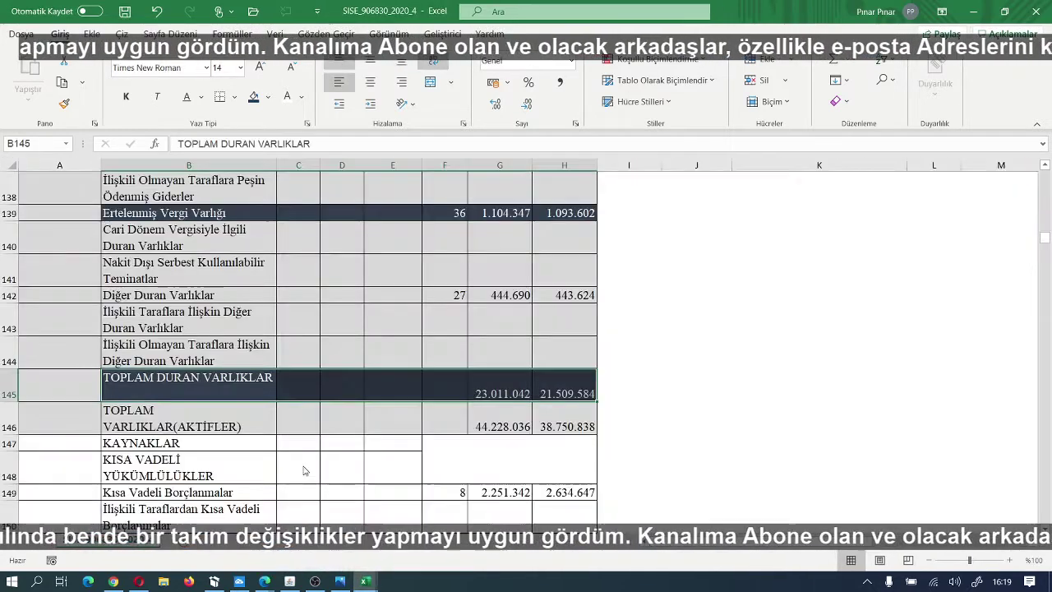
pyautogui.scroll(-1, 296, 442)
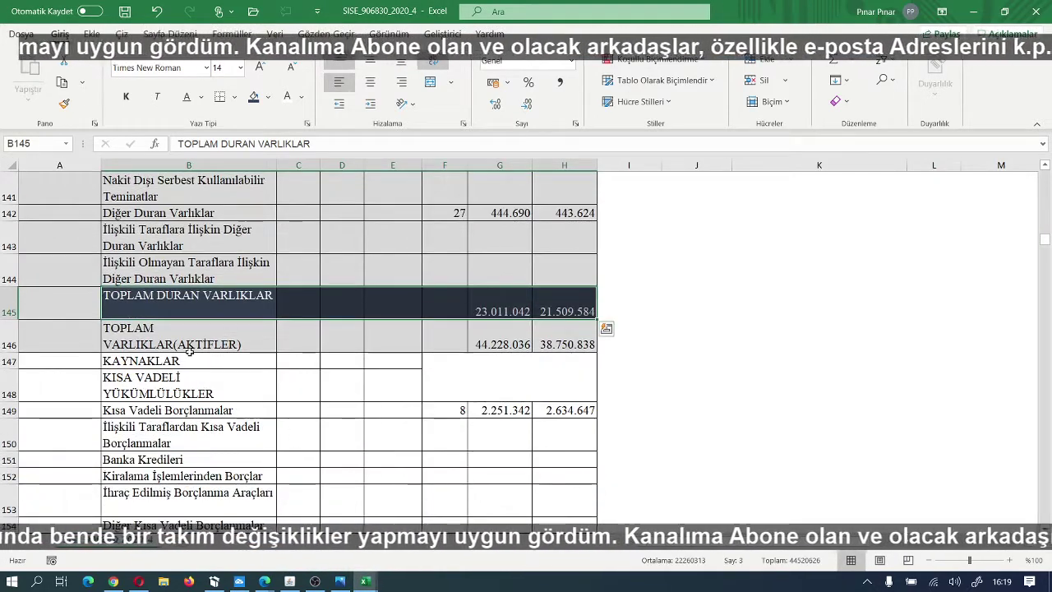
pyautogui.moveTo(167, 342); pyautogui.dragTo(215, 334)
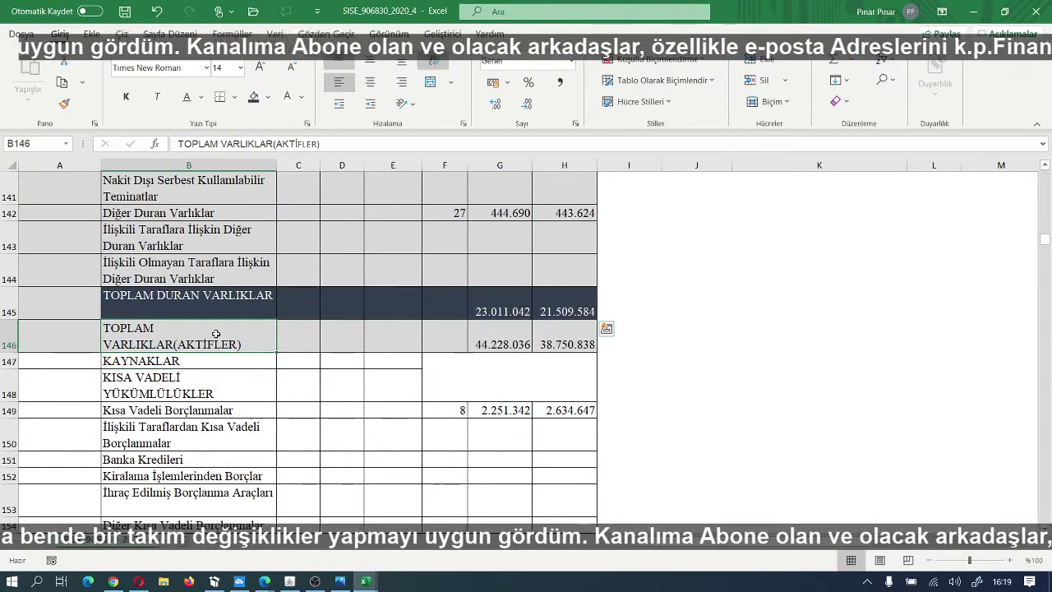
pyautogui.click(268, 100)
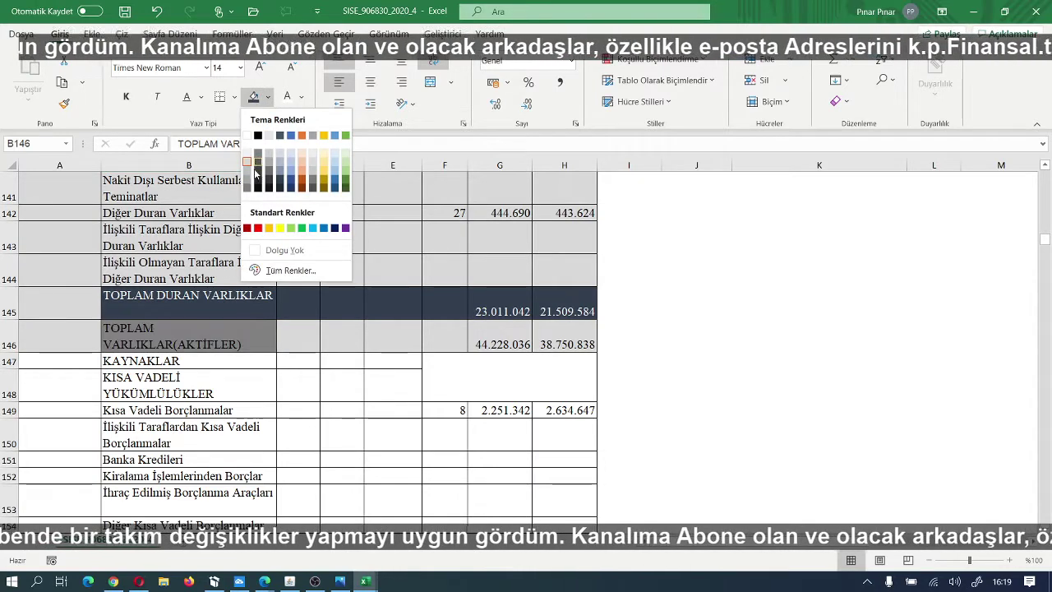
pyautogui.click(303, 180)
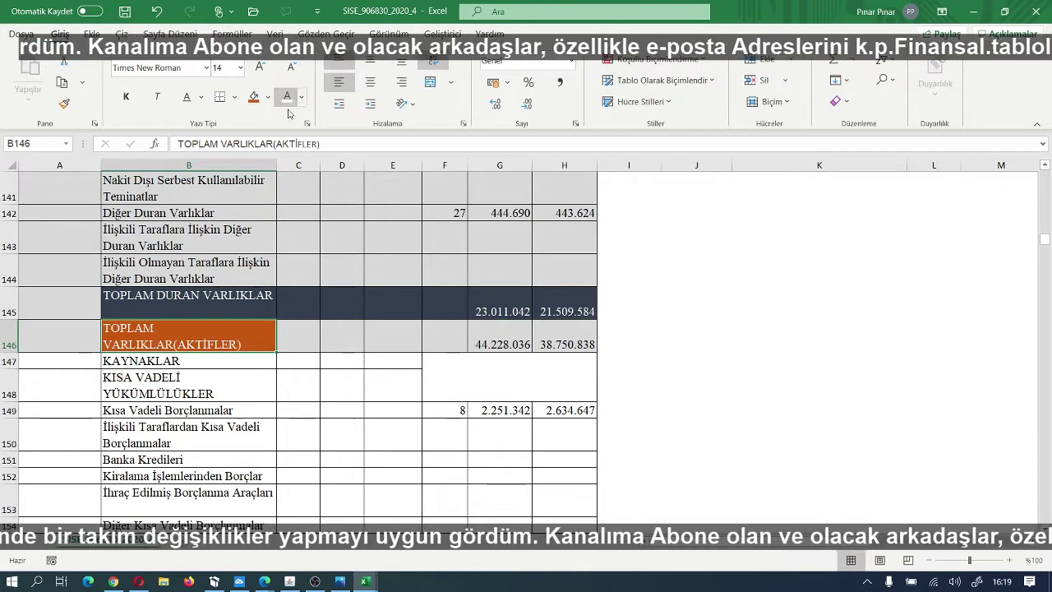
pyautogui.click(681, 363)
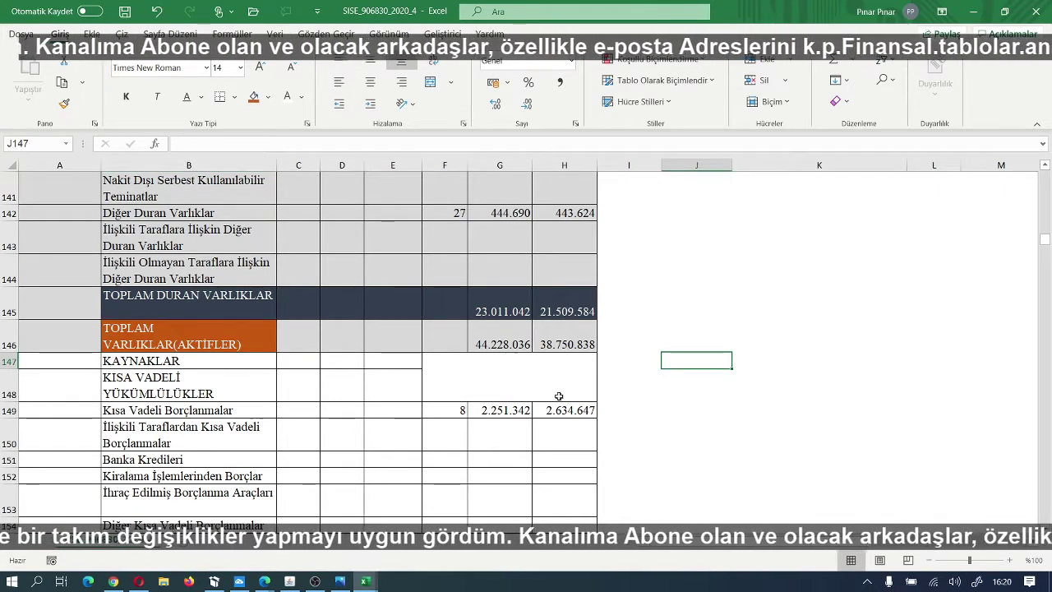
# Step: Give the KAYNAKLAR heading cell, B147, white text and the blue theme fill
pyautogui.scroll(2, 641, 385)
pyautogui.scroll(-3, 641, 387)
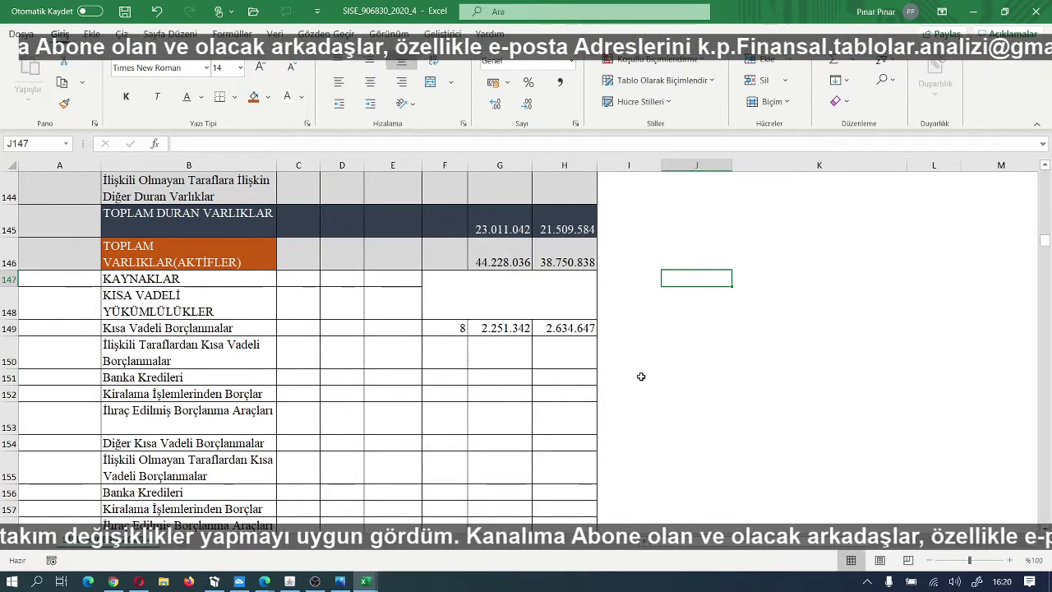
pyautogui.click(132, 279)
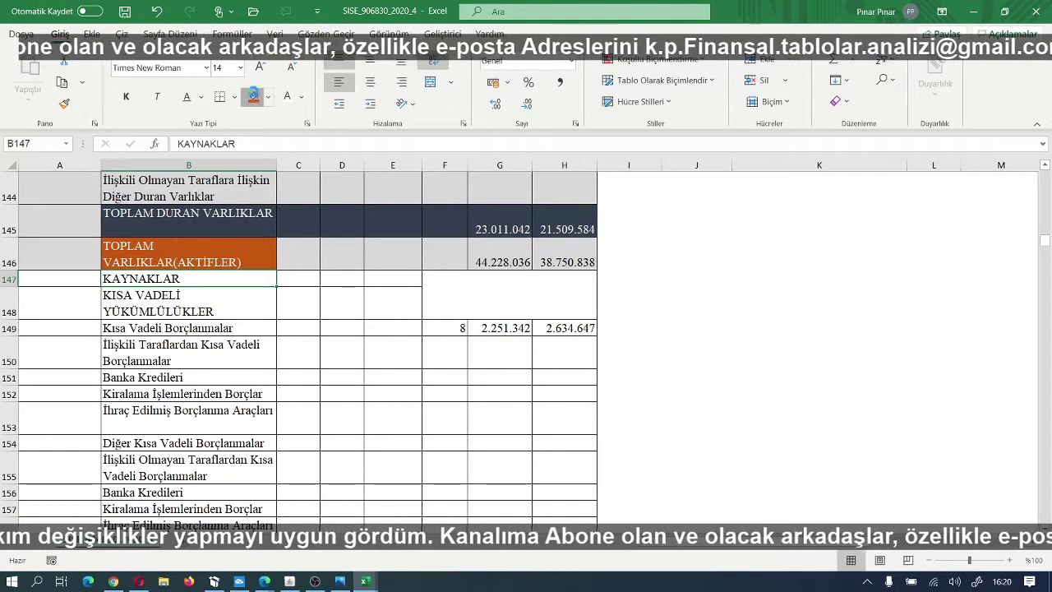
pyautogui.click(253, 96)
pyautogui.click(287, 97)
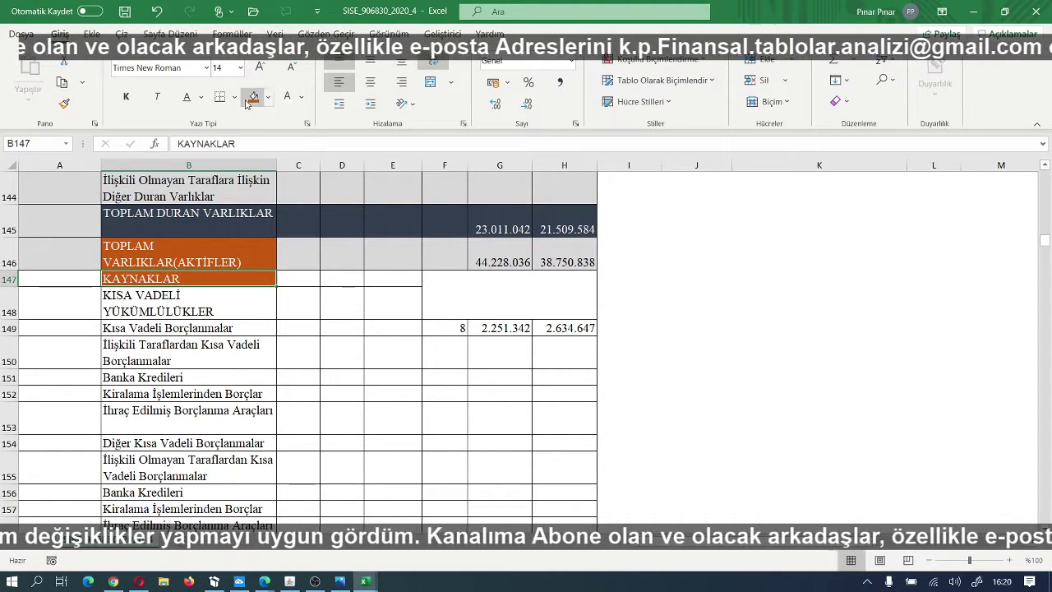
pyautogui.click(268, 97)
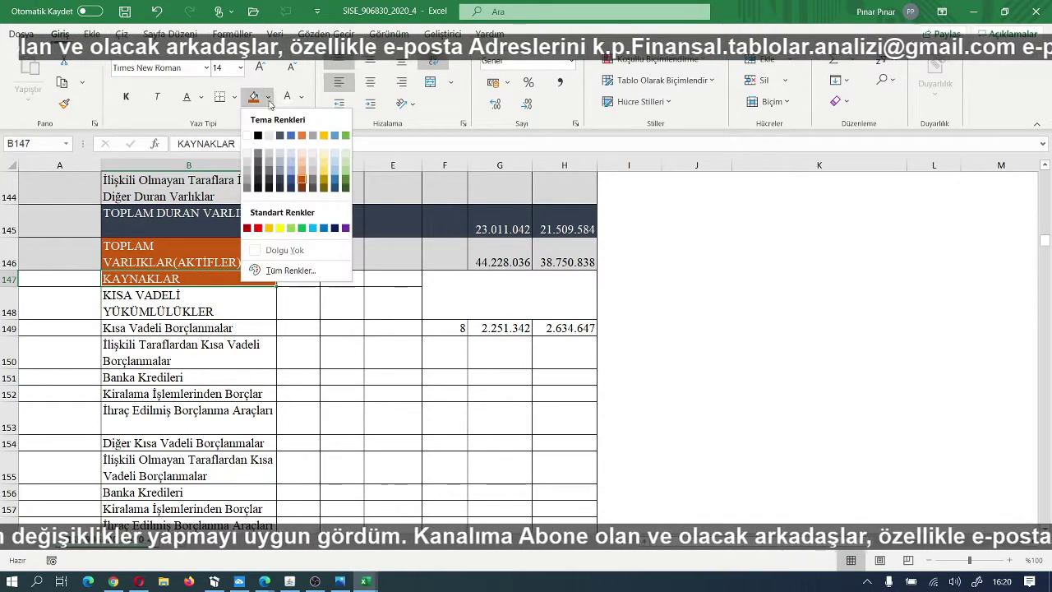
pyautogui.click(290, 137)
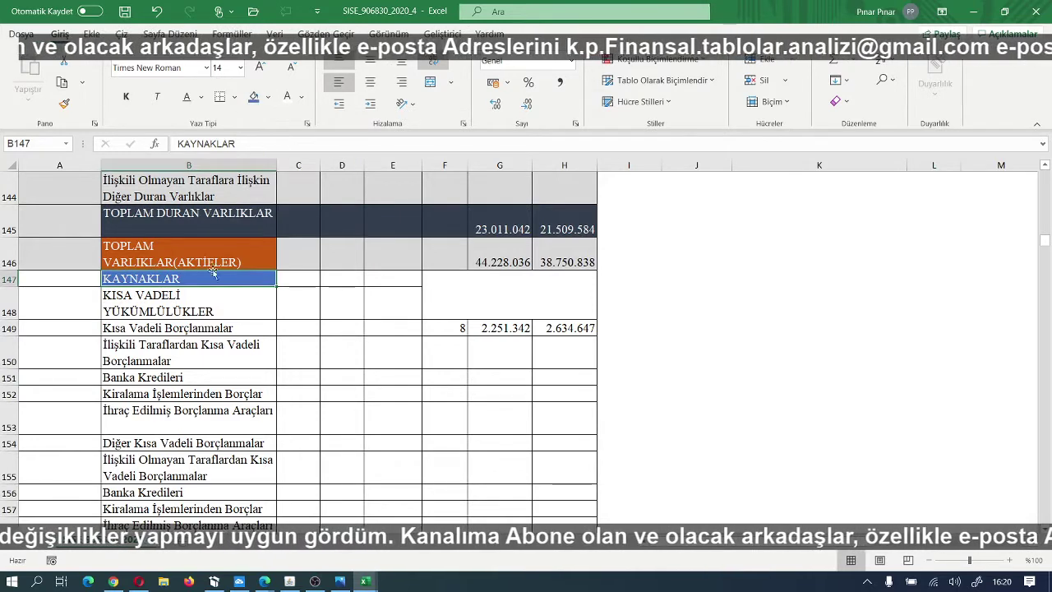
# Step: Give the KISA VADELİ YÜKÜMLÜLÜKLER heading cell, B148, the blue theme fill and white text
pyautogui.click(141, 305)
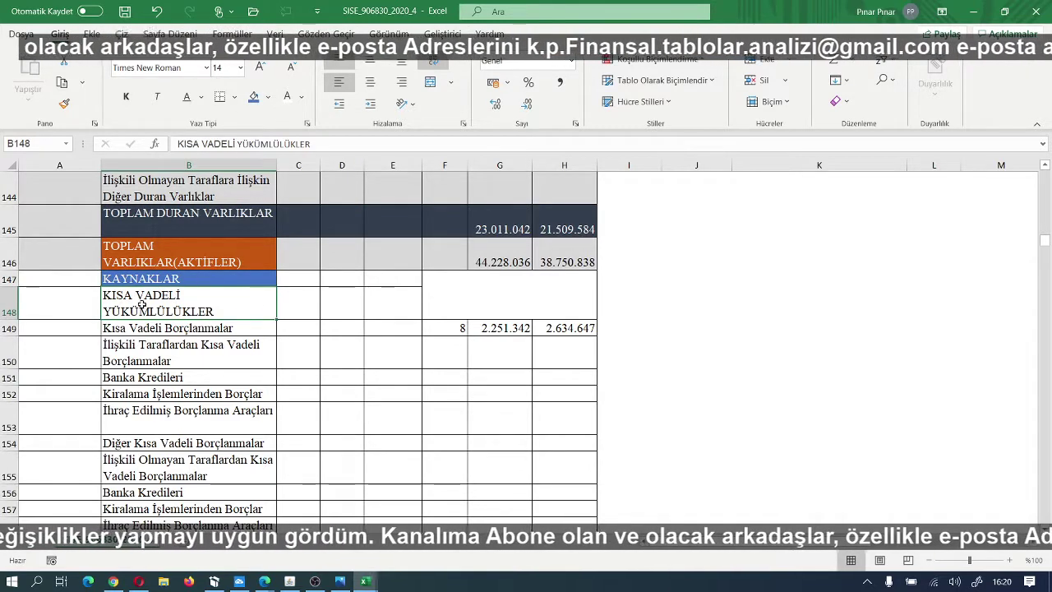
pyautogui.click(256, 102)
pyautogui.click(286, 98)
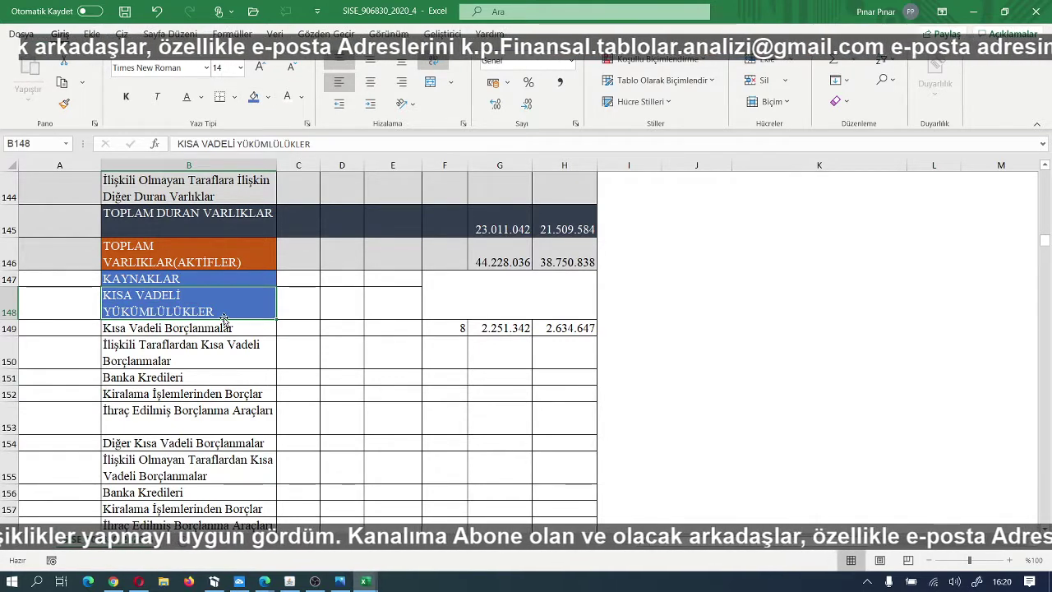
# Step: Switch to the MALİ TABLO ANALİZİ workbook and examine how the Kısa Vadeli Borçlanmalar row in the SISE: BORÇLAR section is coloured
pyautogui.click(115, 328)
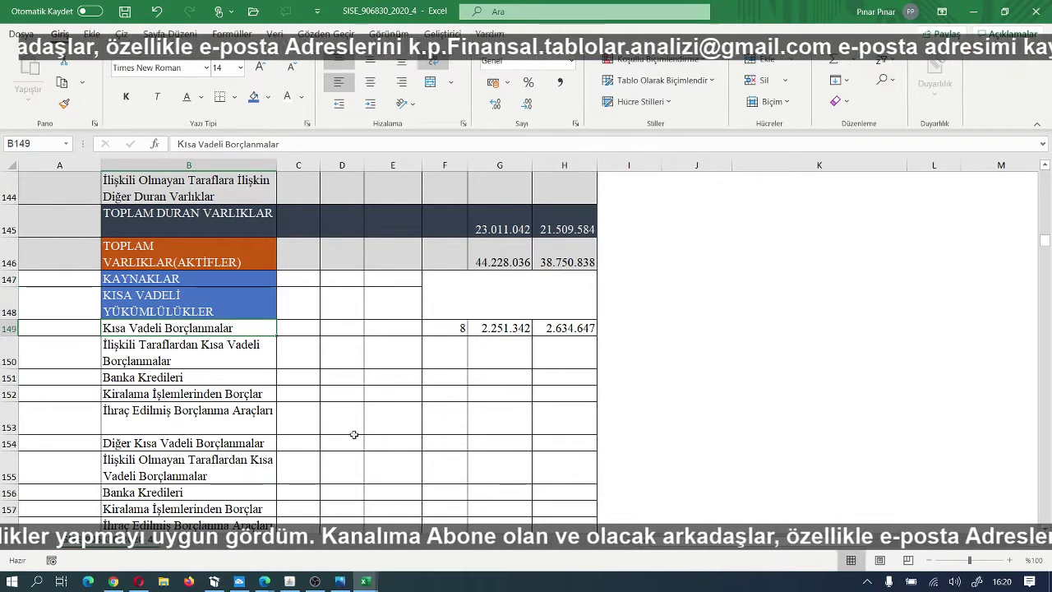
pyautogui.moveTo(369, 581)
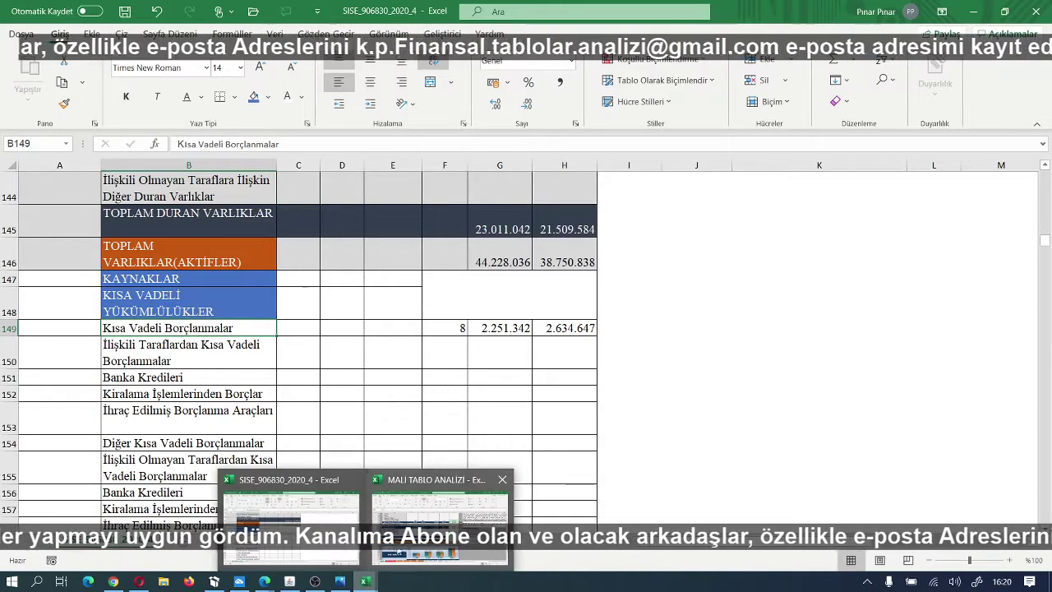
pyautogui.click(440, 493)
pyautogui.scroll(-1, 348, 445)
pyautogui.scroll(-5, 349, 445)
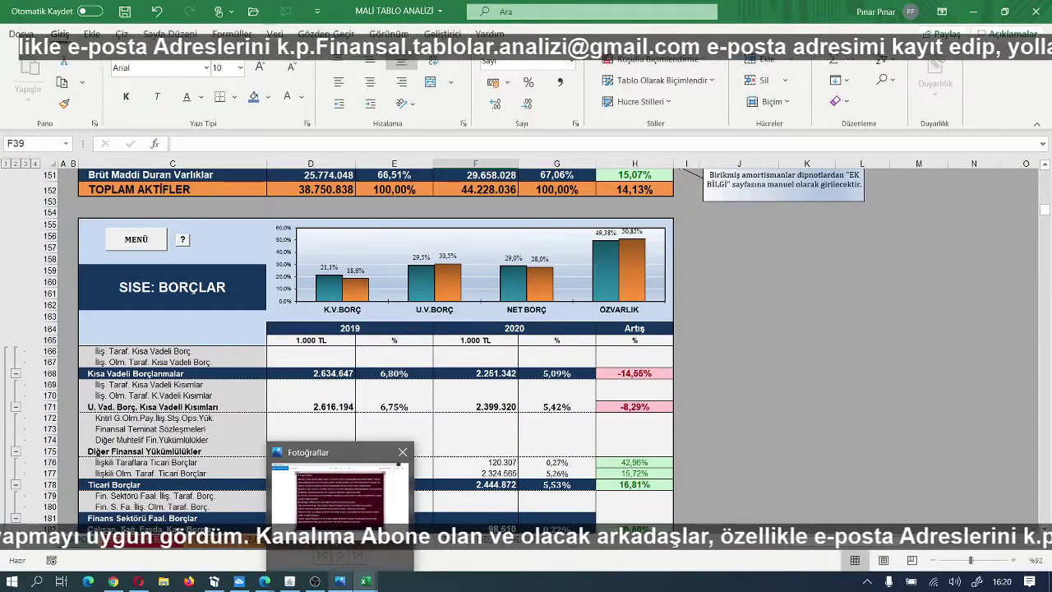
# Step: Return to the SISE_906830_2020_4 workbook and give the Kısa Vadeli Borçlanmalar row, B149:H149, the dark blue-grey fill and white text
pyautogui.moveTo(366, 581)
pyautogui.click(292, 522)
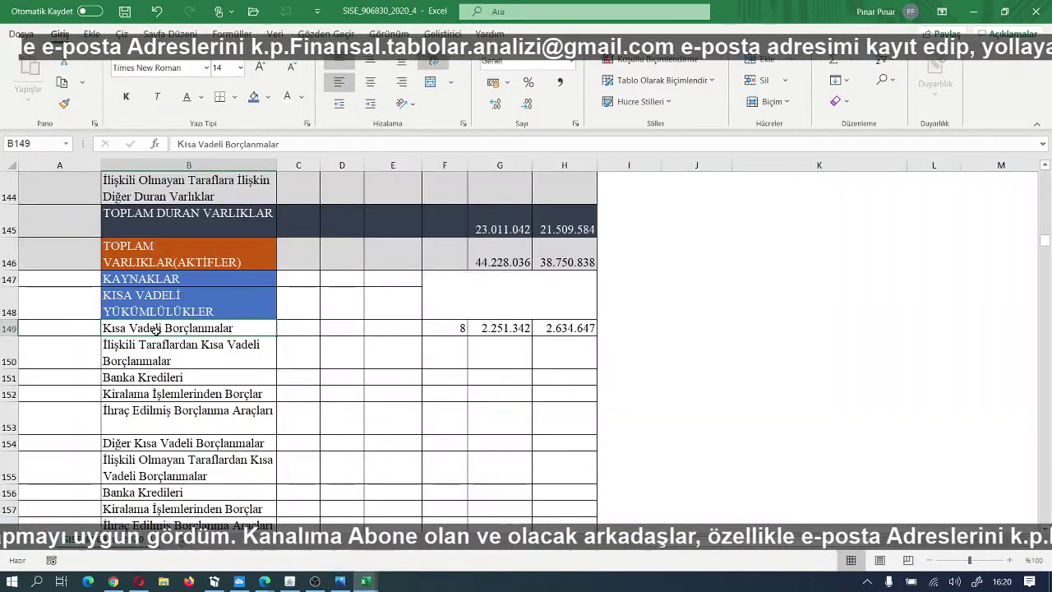
pyautogui.moveTo(249, 328); pyautogui.dragTo(541, 337)
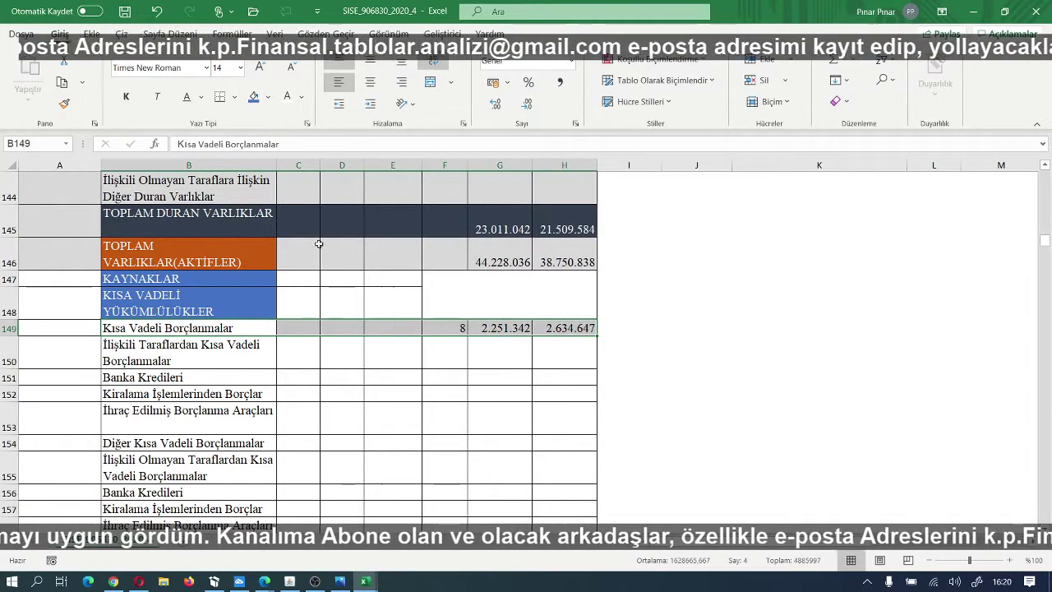
pyautogui.click(269, 98)
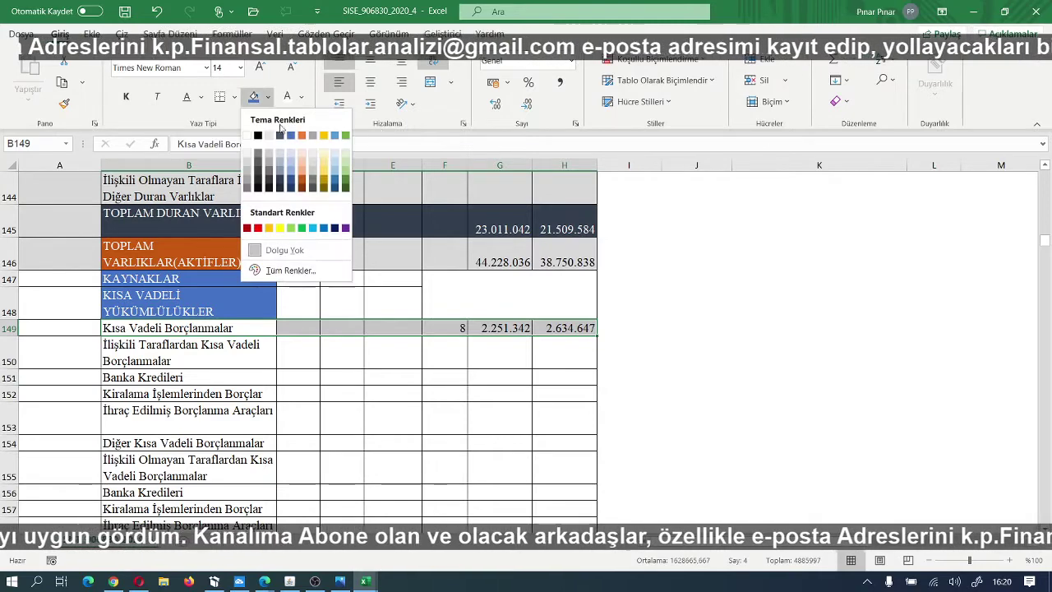
pyautogui.click(279, 179)
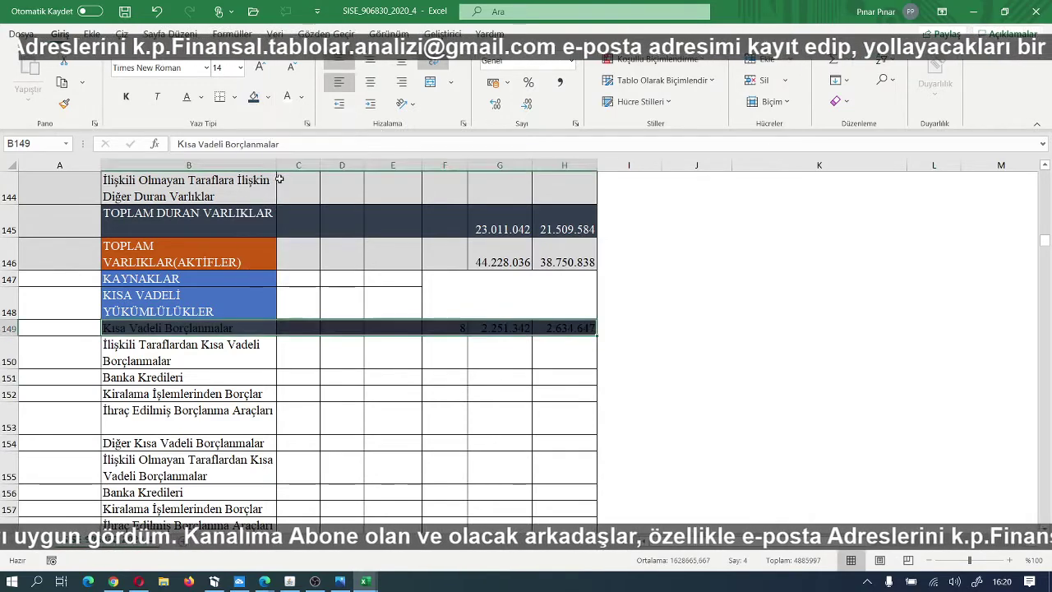
pyautogui.click(287, 97)
# Step: Switch to the MALİ TABLO ANALİZİ workbook and examine which debt rows below Kısa Vadeli Borçlanmalar are highlighted
pyautogui.scroll(-1, 378, 313)
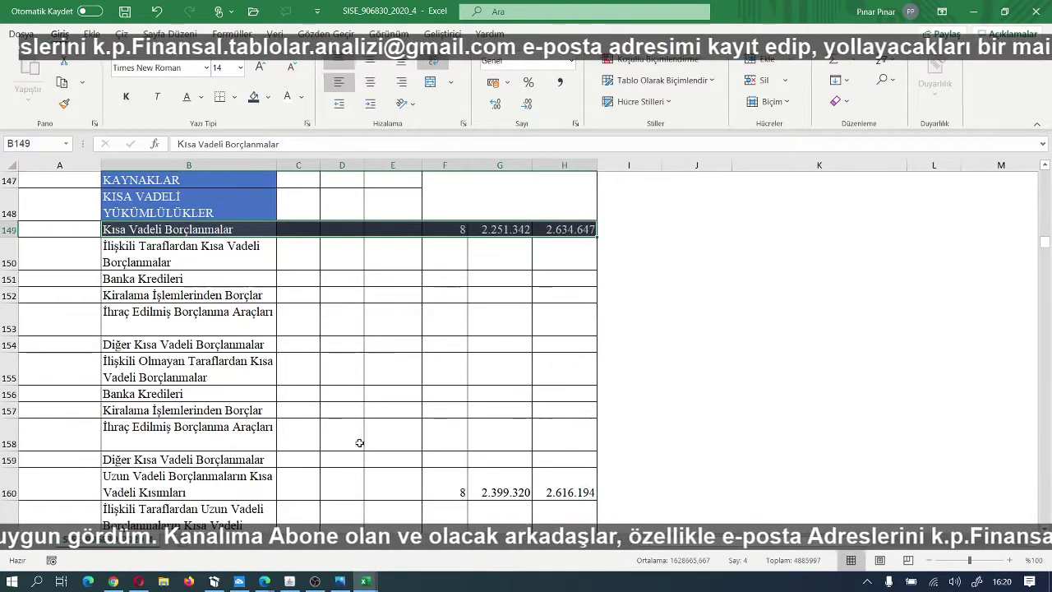
pyautogui.moveTo(366, 581)
pyautogui.click(417, 546)
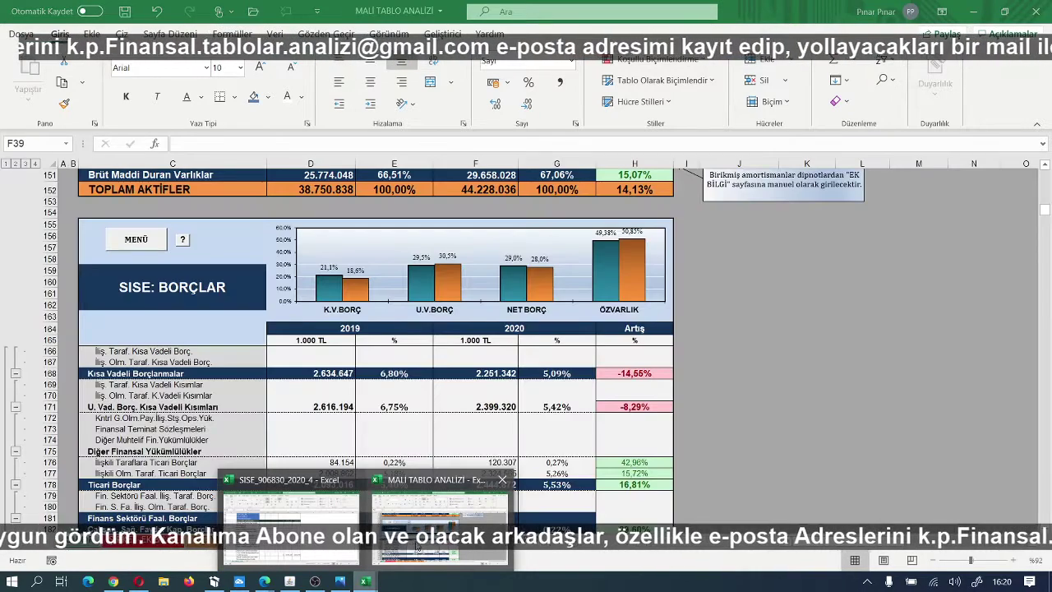
pyautogui.scroll(-3, 142, 400)
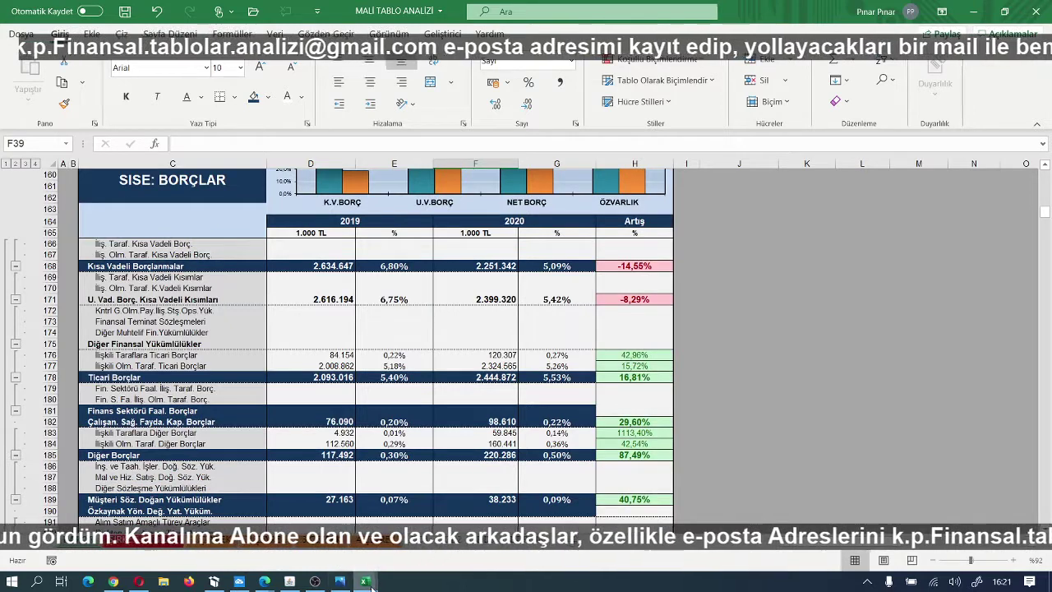
# Step: Return to the SISE_906830_2020_4 workbook and give the Ticari Borçlar row, B175:H175, the dark blue-grey fill and white text
pyautogui.moveTo(367, 582)
pyautogui.click(279, 545)
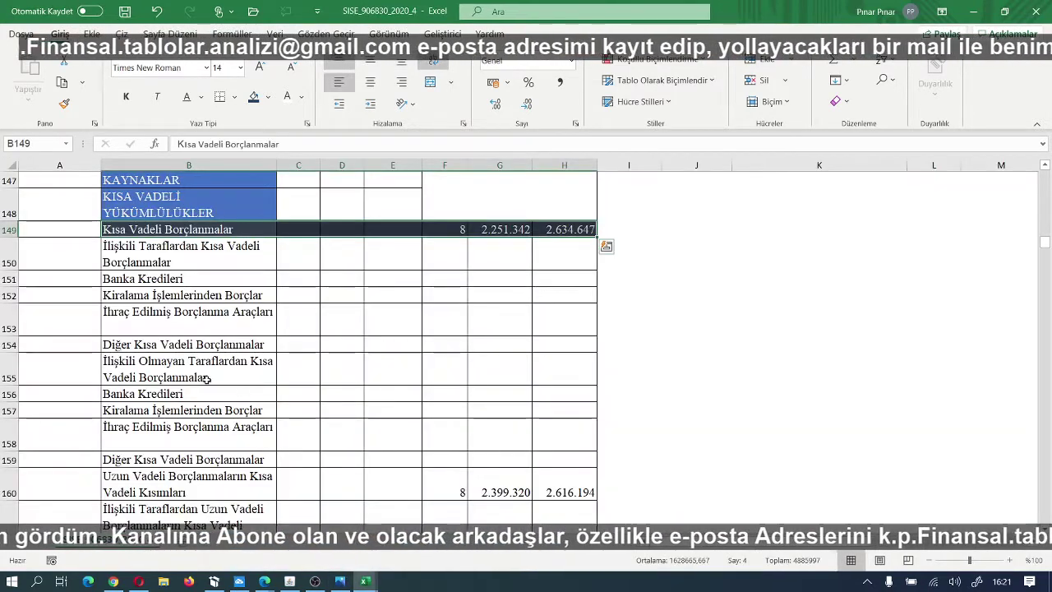
pyautogui.click(177, 331)
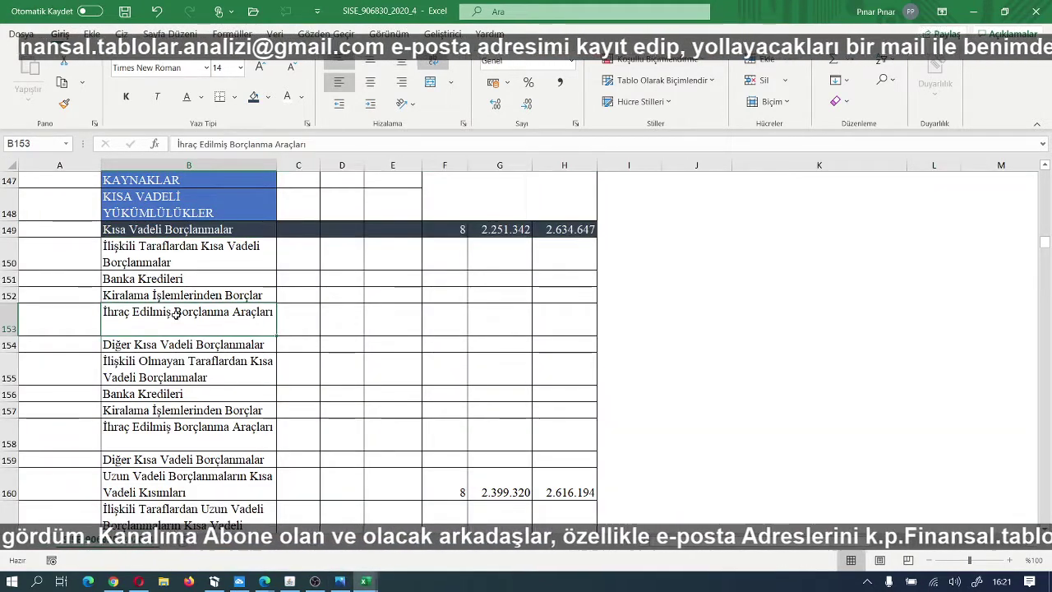
pyautogui.press('Down')
pyautogui.press('Down')
pyautogui.press('Down')
pyautogui.press('Down')
pyautogui.press('Down')
pyautogui.press('Down')
pyautogui.press('Down')
pyautogui.press('Down')
pyautogui.press('Down')
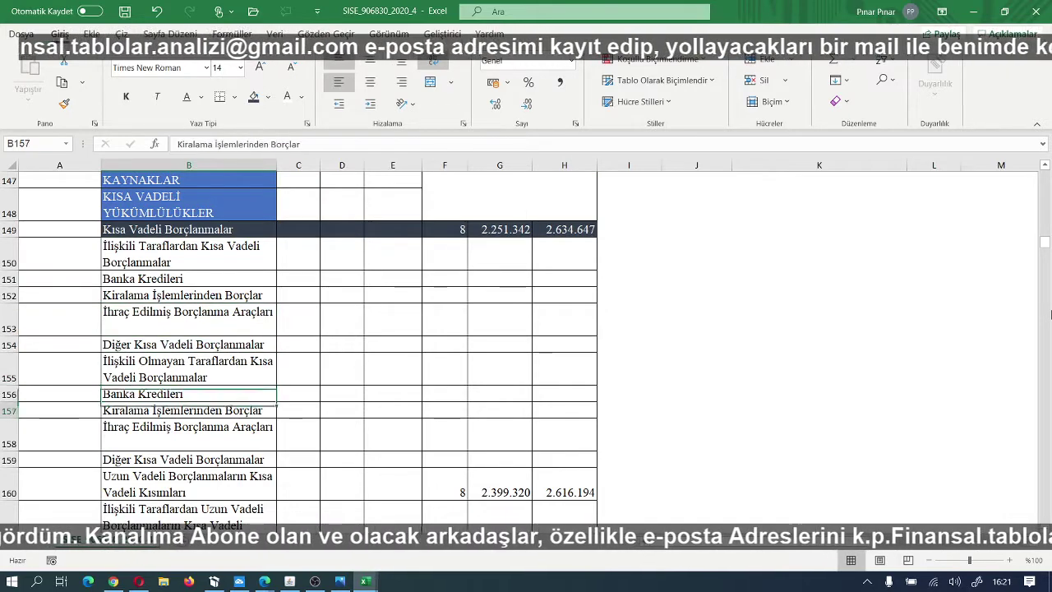
pyautogui.press('Down')
pyautogui.press('Down')
pyautogui.press('Down')
pyautogui.press('Down')
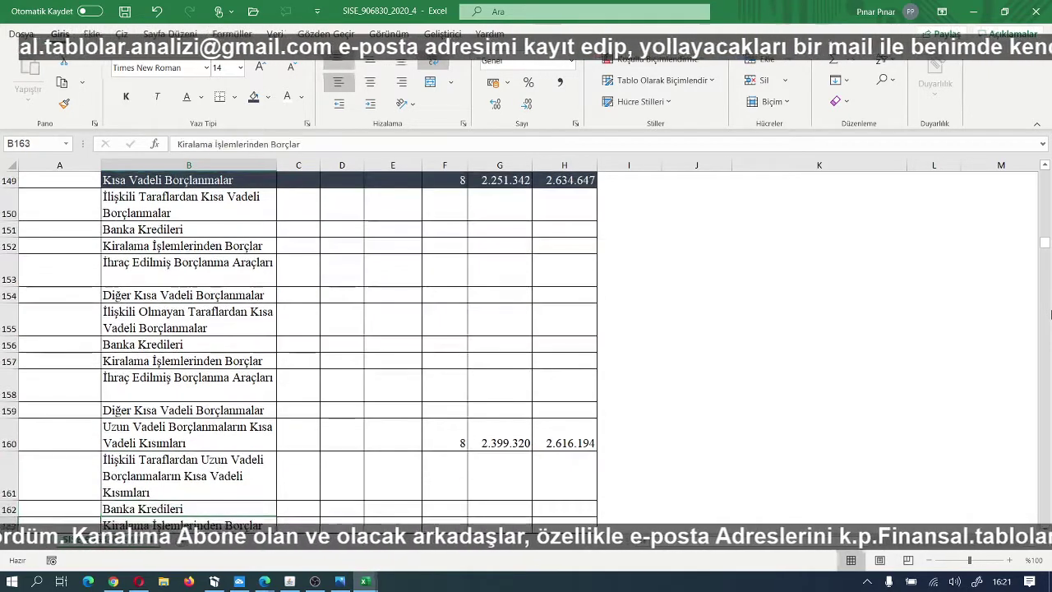
pyautogui.press('Down')
pyautogui.press('Down')
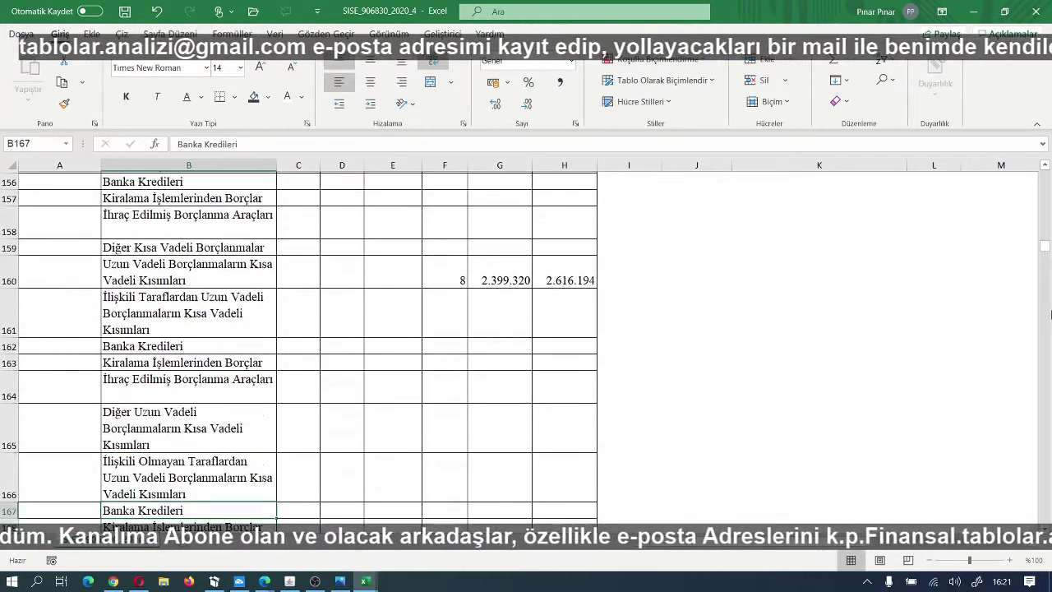
pyautogui.press('Down')
pyautogui.press('Down')
pyautogui.press('Down')
pyautogui.press('Down')
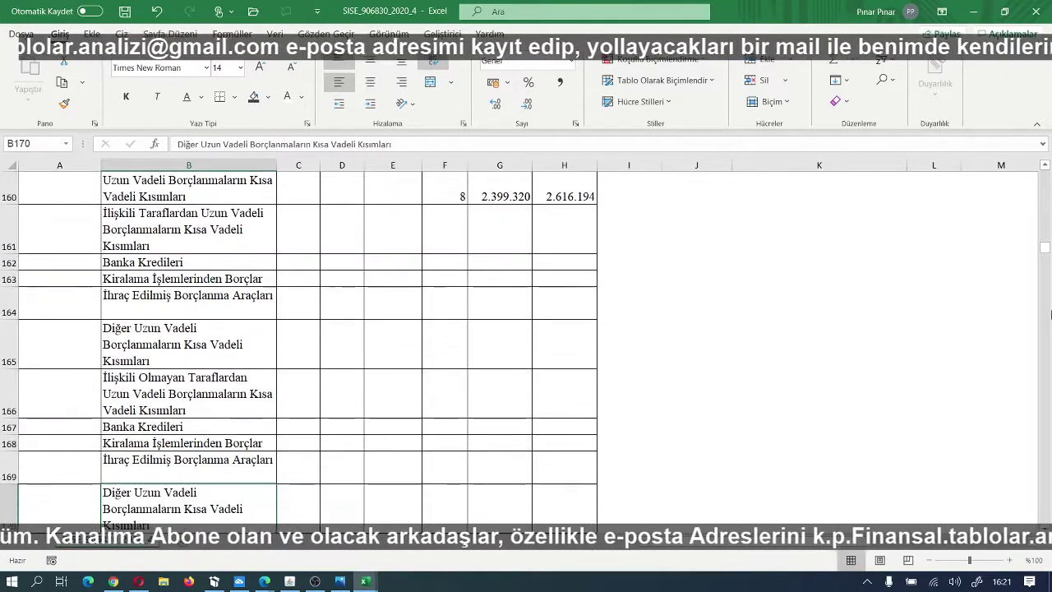
pyautogui.press('Down')
pyautogui.press('Down')
pyautogui.press('Down')
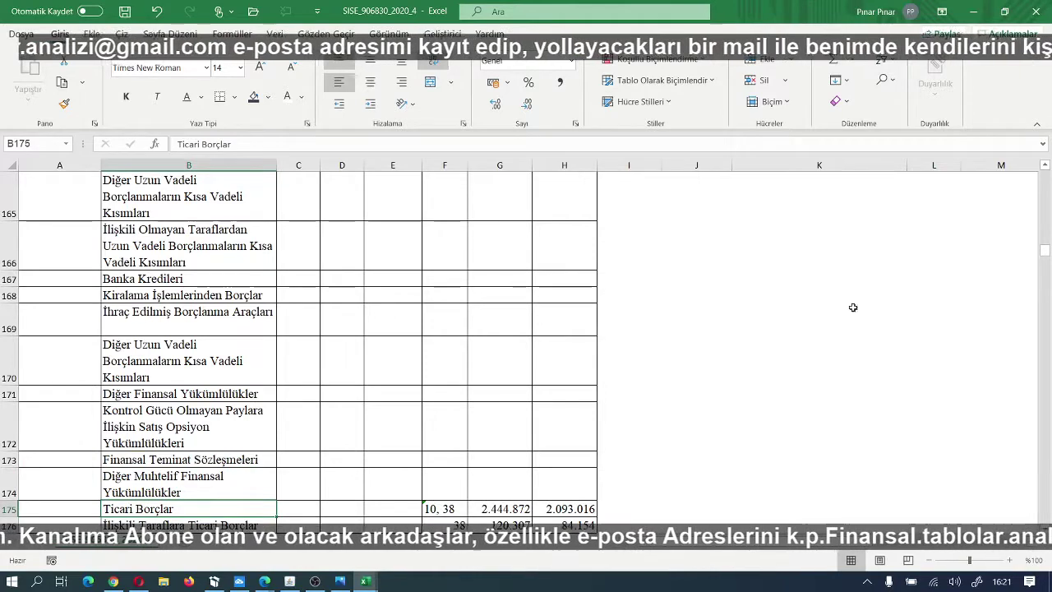
pyautogui.scroll(-2, 749, 334)
pyautogui.scroll(-1, 750, 334)
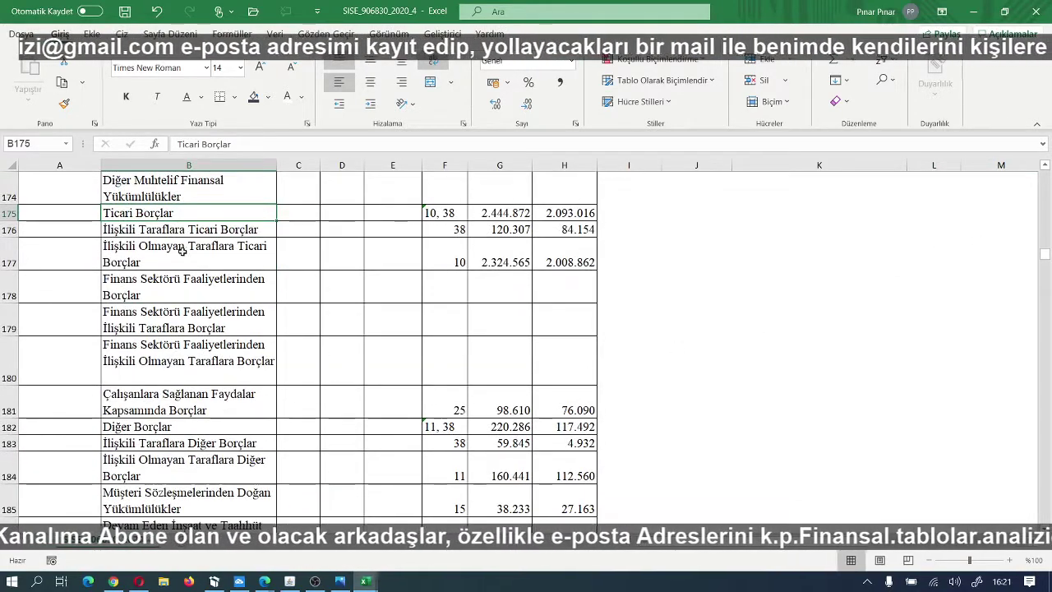
pyautogui.moveTo(224, 212); pyautogui.dragTo(578, 217)
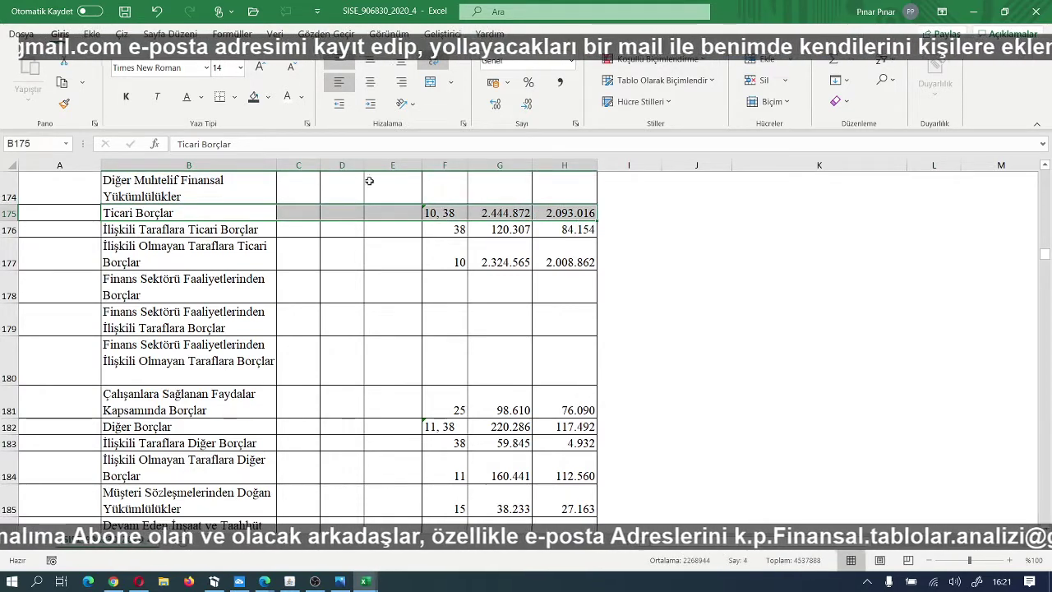
pyautogui.click(280, 99)
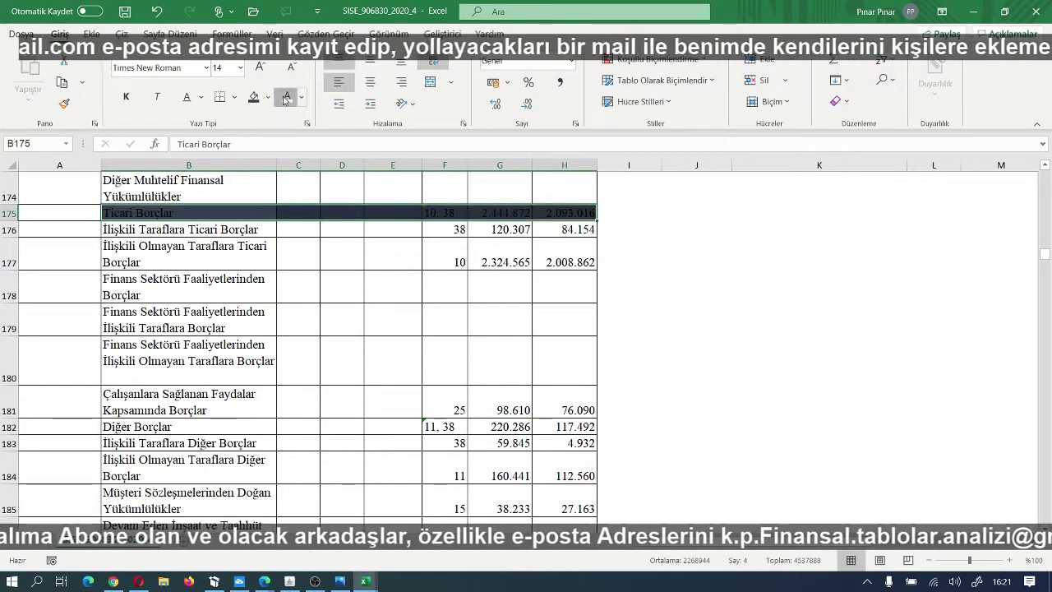
pyautogui.click(283, 98)
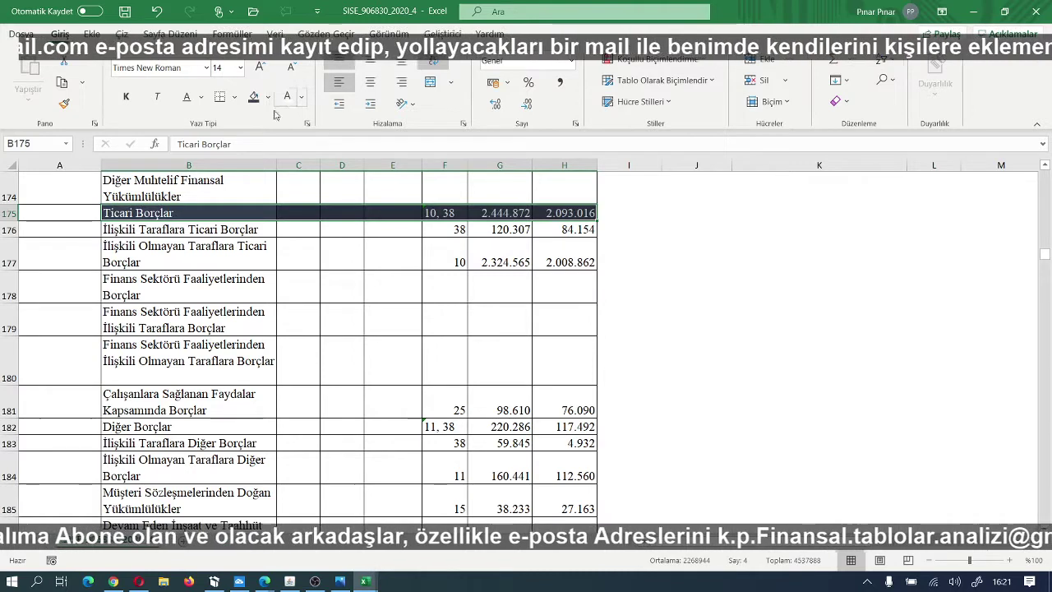
pyautogui.click(174, 213)
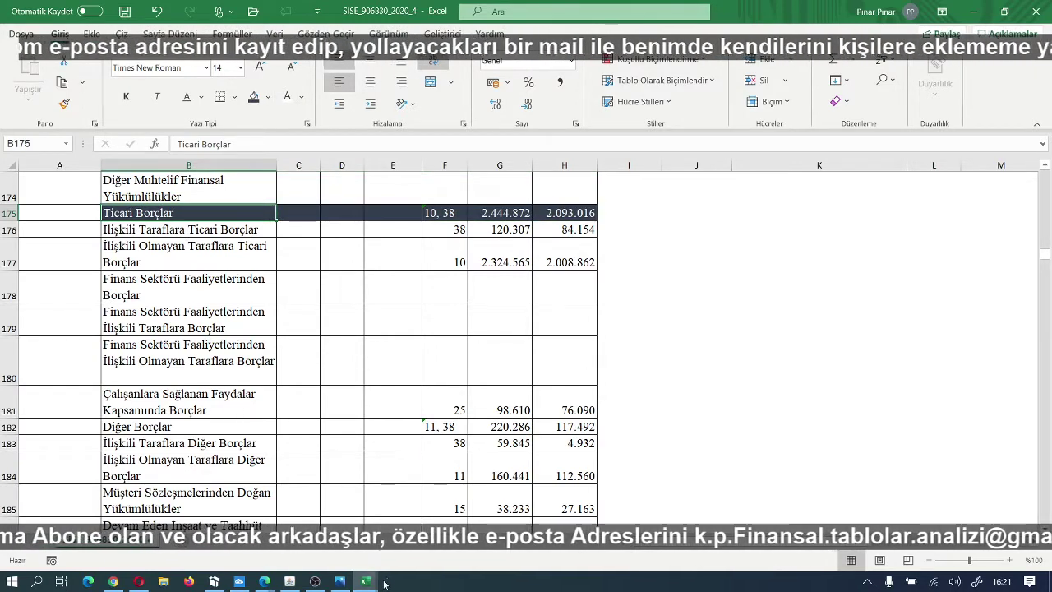
# Step: Compare the debt rows after Ticari Borçlar in MALİ TABLO ANALİZİ with those in SISE_906830_2020_4, down to Çalışanlara Sağlanan Faydalar Kapsamında Borçlar
pyautogui.moveTo(385, 584)
pyautogui.click(444, 526)
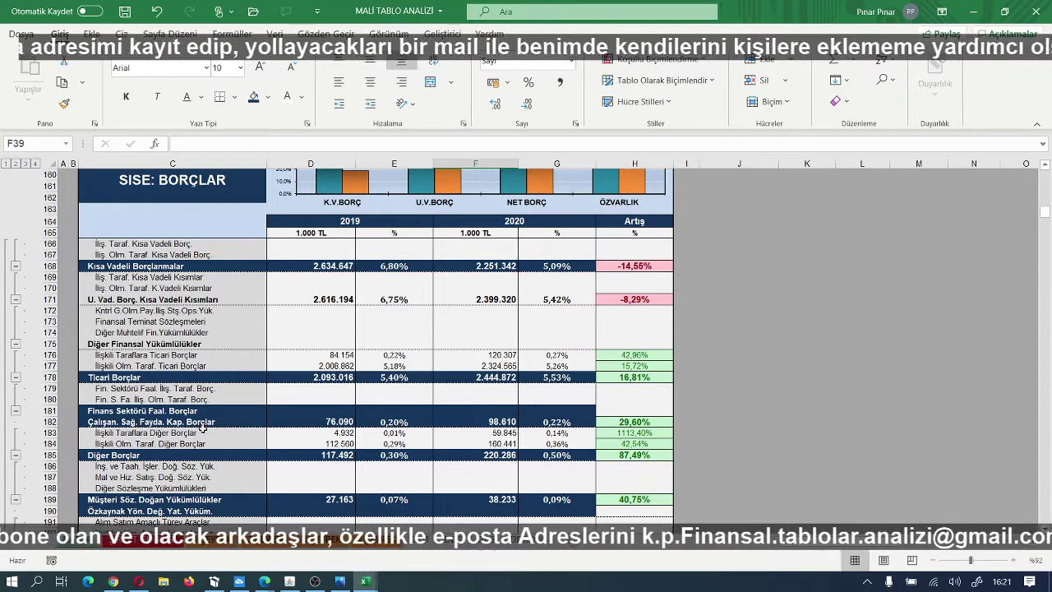
pyautogui.moveTo(366, 581)
pyautogui.click(332, 544)
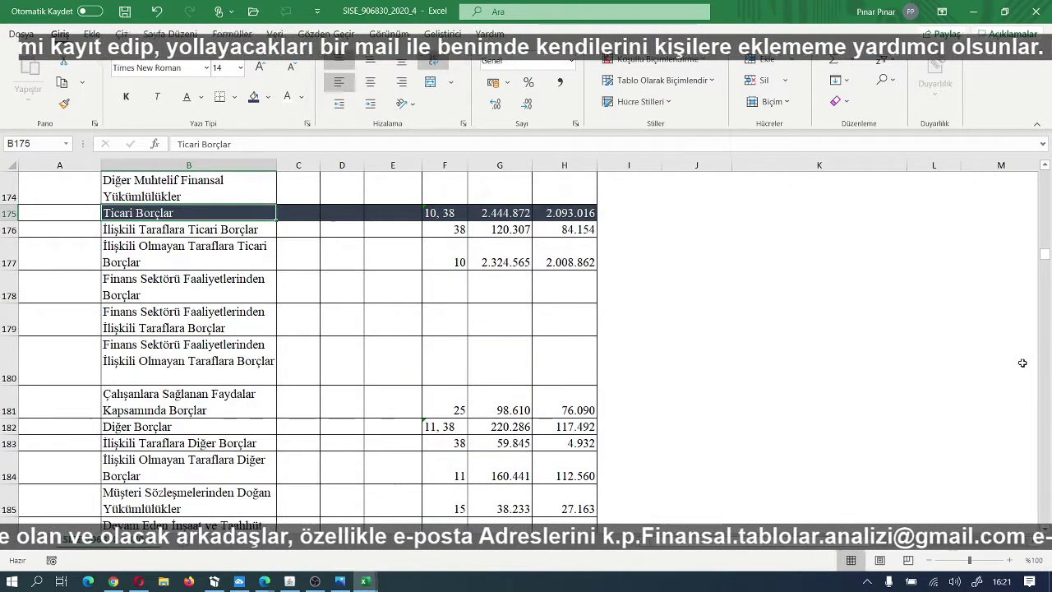
pyautogui.press('Down')
pyautogui.press('Down')
pyautogui.press('Down')
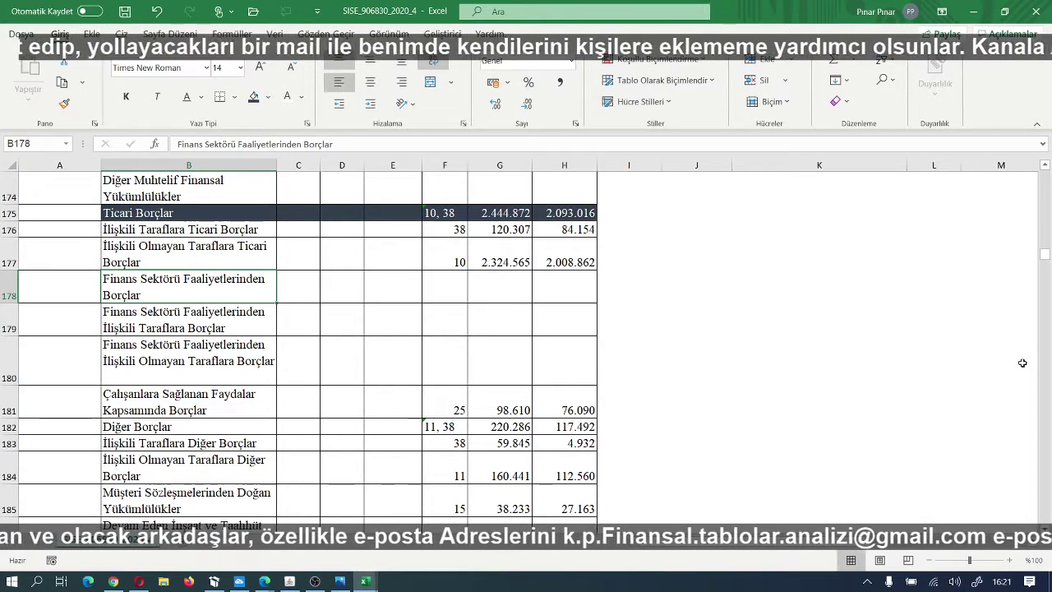
pyautogui.press('Down')
pyautogui.press('Down')
pyautogui.press('Down')
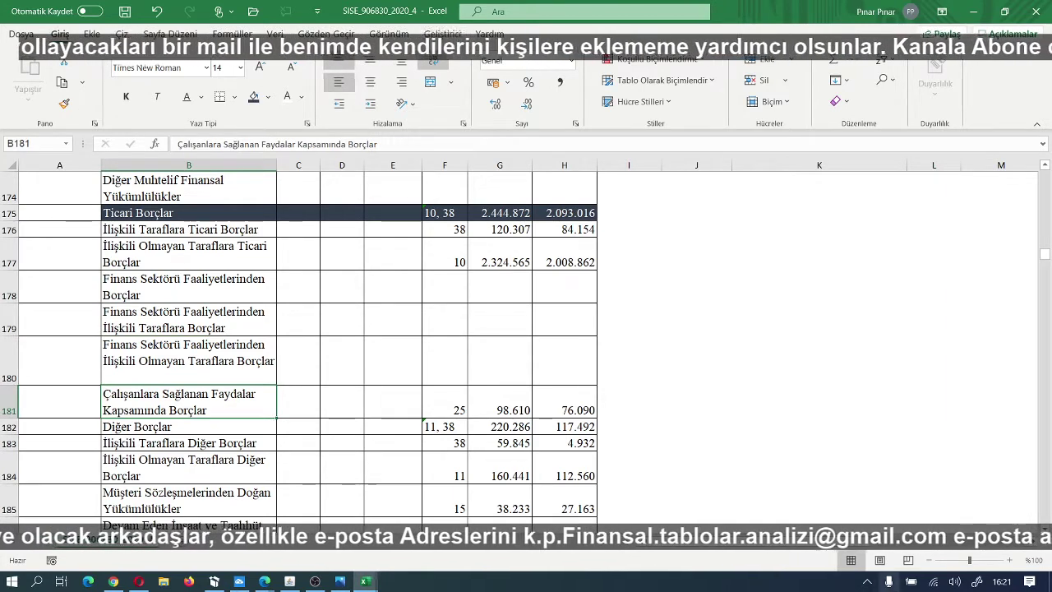
# Step: Check the highlighted debt rows in MALİ TABLO ANALİZİ, and examine the short-term liability rows in SISE_906830_2020_4 from Çalışanlara Sağlanan Faydalar Kapsamında Borçlar to ARA TOPLAM
pyautogui.moveTo(365, 581)
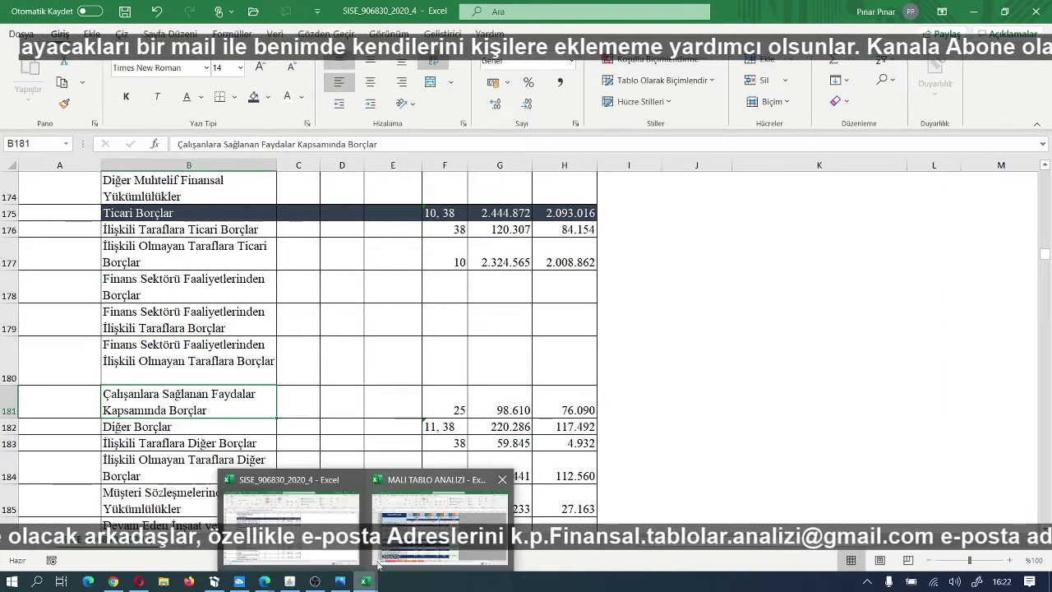
pyautogui.click(380, 481)
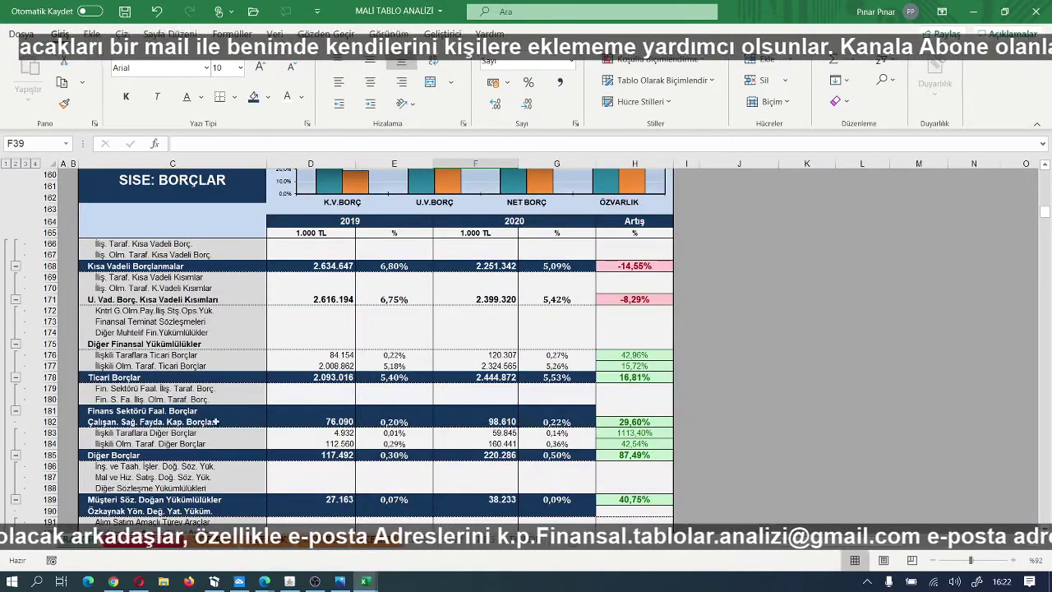
pyautogui.moveTo(366, 583)
pyautogui.click(314, 444)
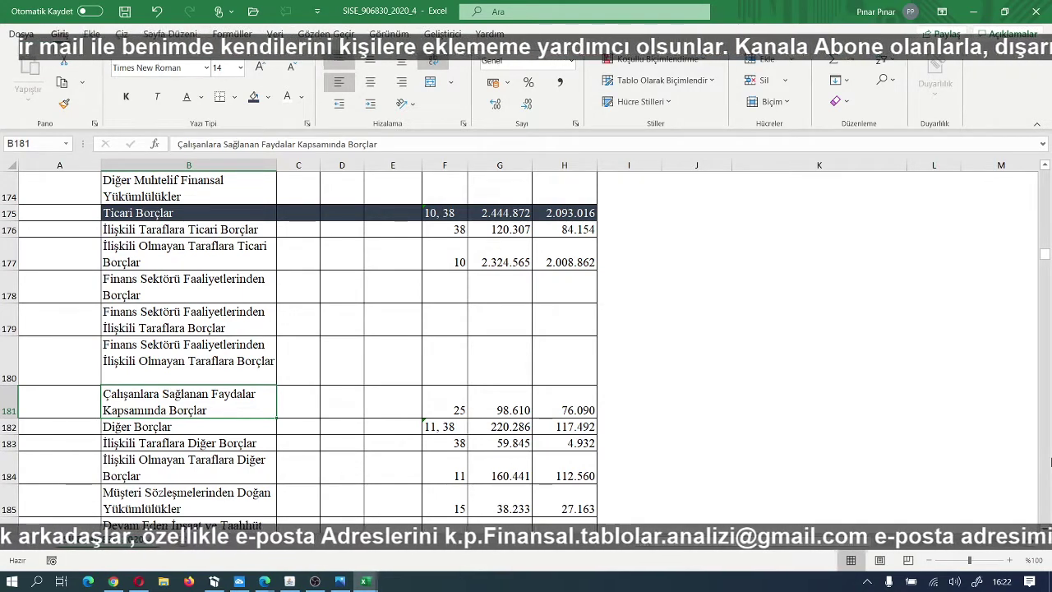
pyautogui.press('Down')
pyautogui.press('Down')
pyautogui.press('Down')
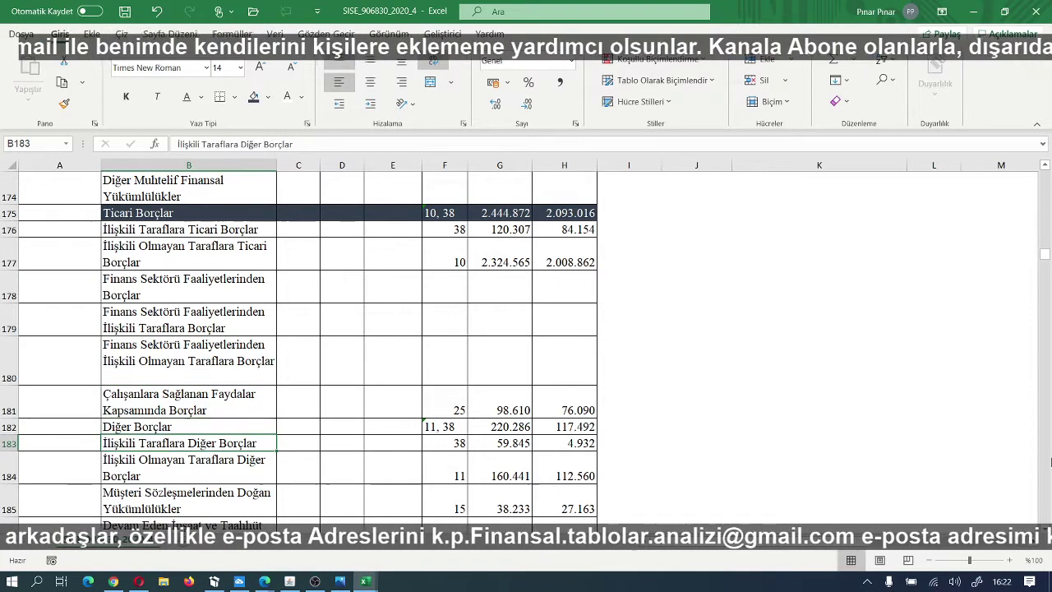
pyautogui.press('Down')
pyautogui.press('Down')
pyautogui.press('Down')
pyautogui.press('Down')
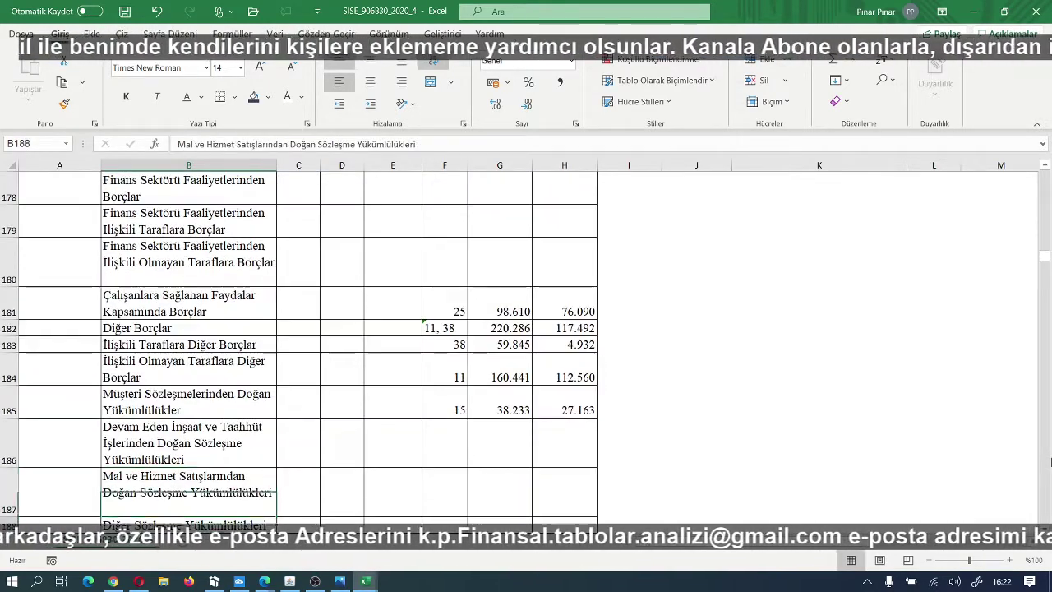
pyautogui.press('Down')
pyautogui.press('Down')
pyautogui.press('Down')
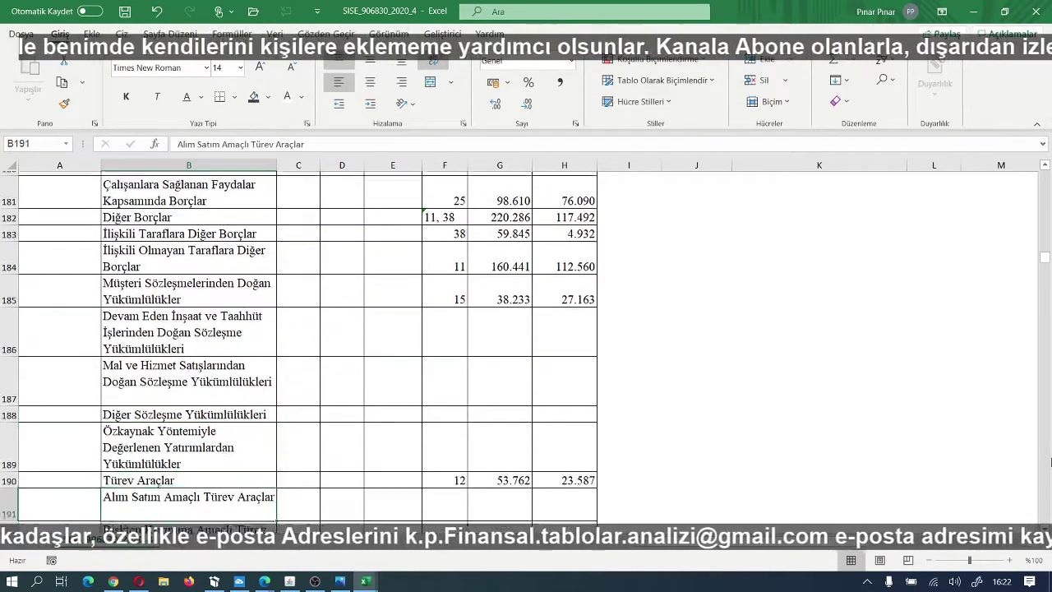
pyautogui.press('Down')
pyautogui.press('Down')
pyautogui.press('Down')
pyautogui.press('Down')
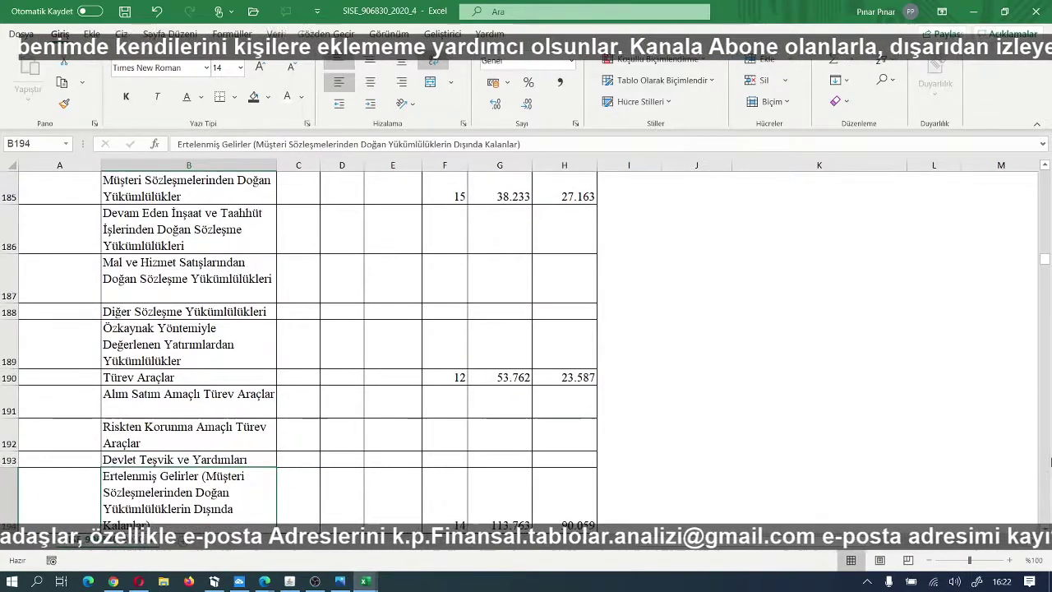
pyautogui.press('Down')
pyautogui.press('Down')
pyautogui.press('Down')
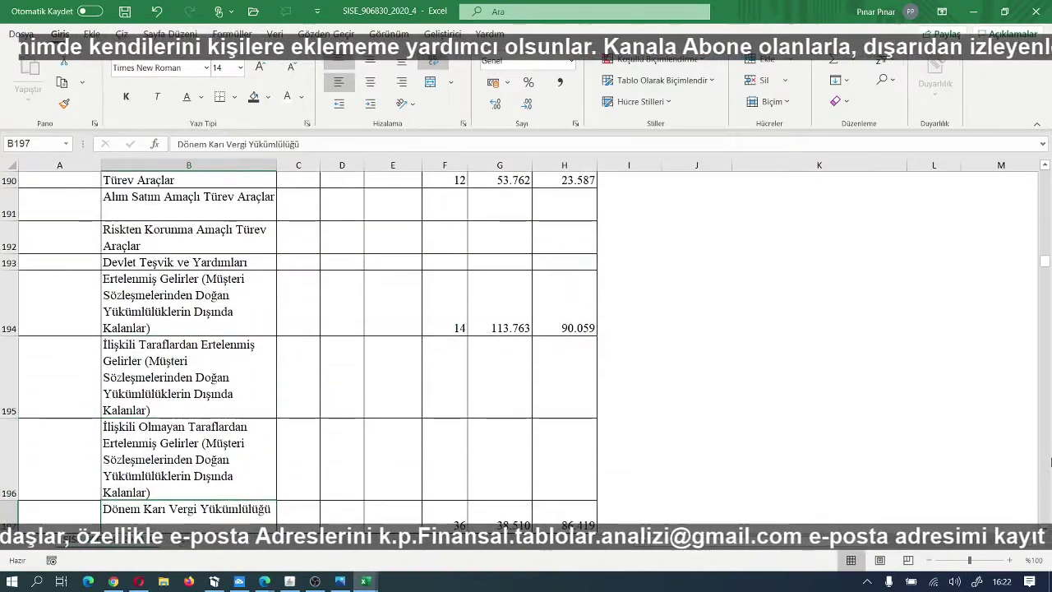
pyautogui.press('Down')
pyautogui.press('Down')
pyautogui.press('Down')
pyautogui.press('Down')
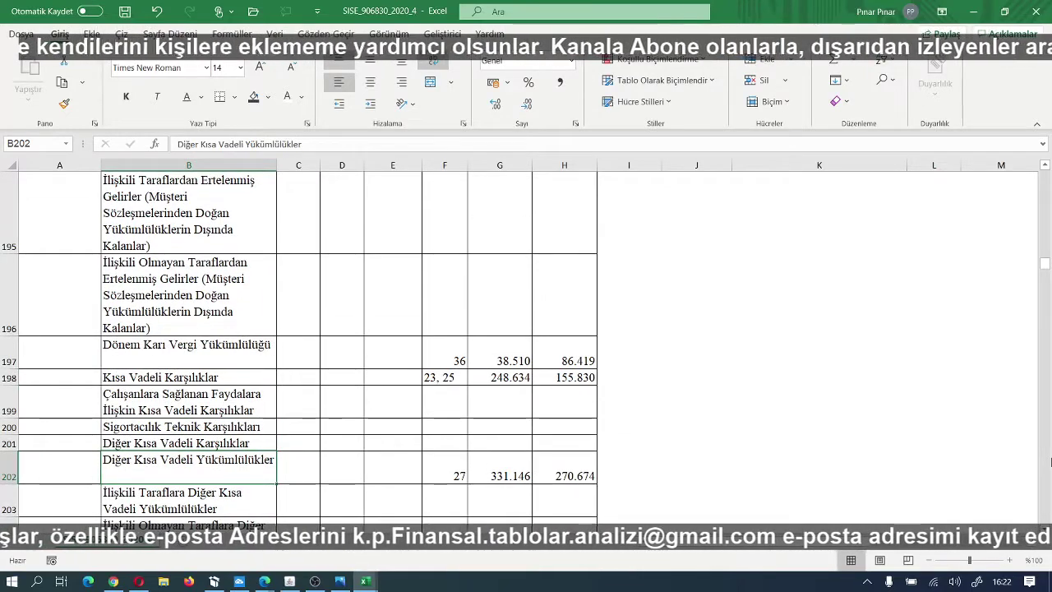
pyautogui.press('Down')
pyautogui.press('Down')
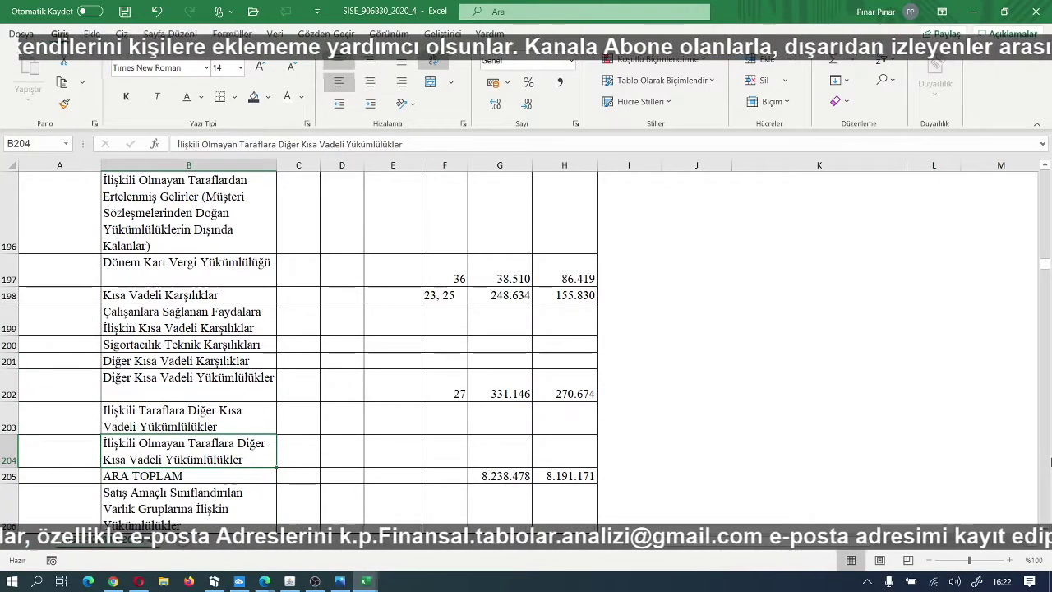
# Step: Go back up to Dönem Karı Vergi Yükümlülüğü and check the highlighted debt rows in MALİ TABLO ANALİZİ again, returning to SISE_906830_2020_4
pyautogui.press('Up')
pyautogui.press('Up')
pyautogui.press('Up')
pyautogui.press('Up')
pyautogui.press('Up')
pyautogui.press('Up')
pyautogui.press('Up')
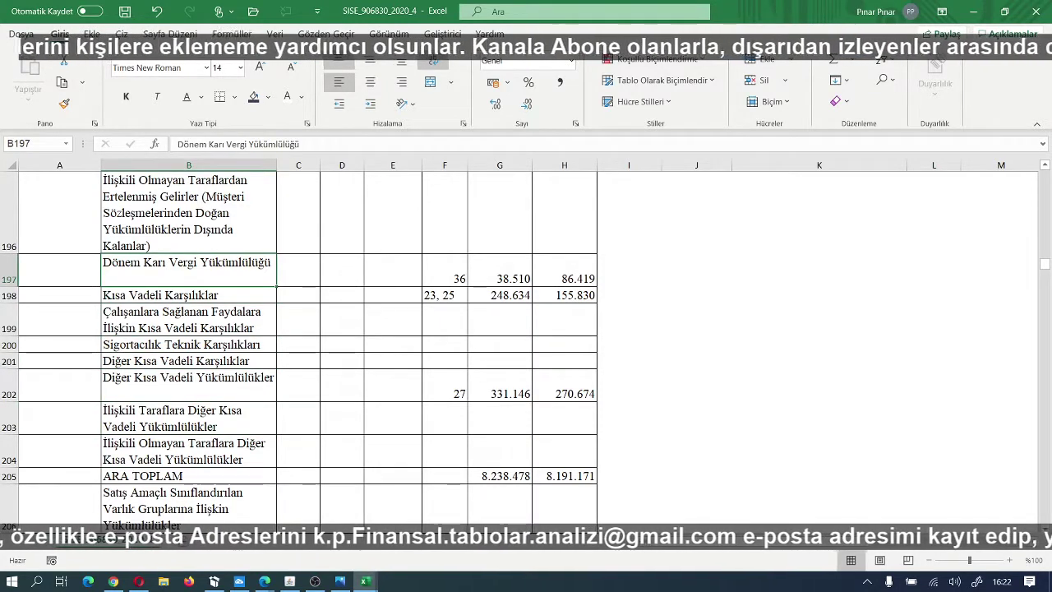
pyautogui.moveTo(362, 584)
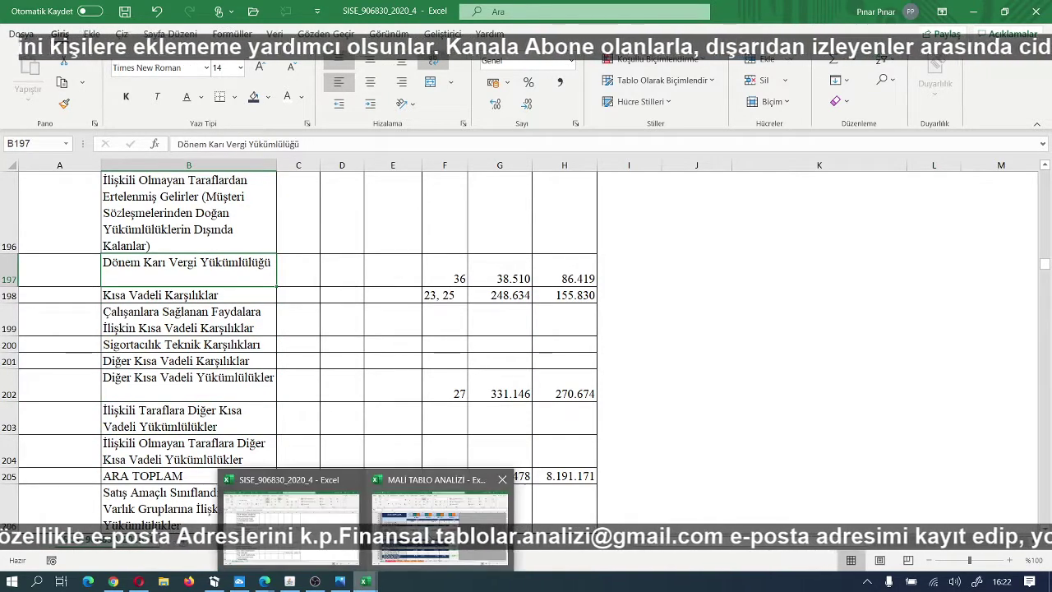
pyautogui.click(450, 546)
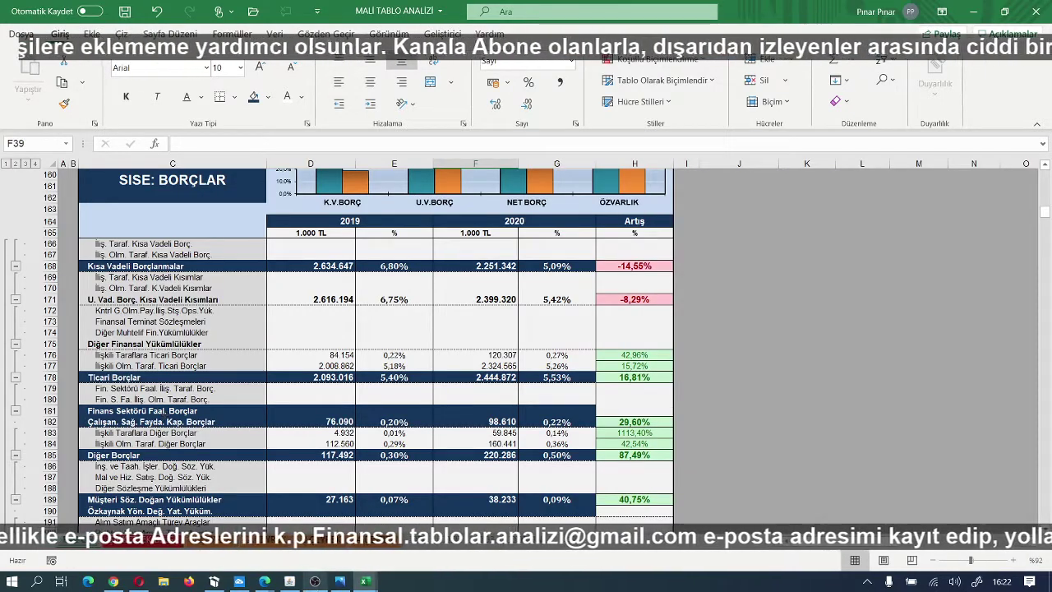
pyautogui.moveTo(366, 581)
pyautogui.click(304, 547)
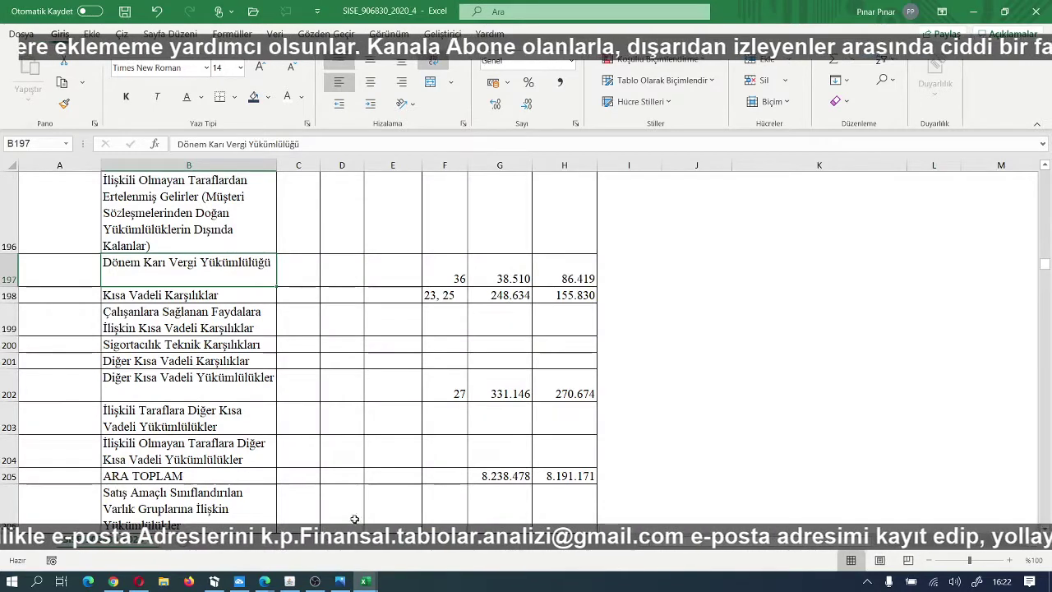
# Step: Fill the Çalışanlara Sağlanan Faydalar Kapsamında Borçlar cell, B181, with dark blue-grey and set the text of B181:H181 to white
pyautogui.scroll(5, 263, 438)
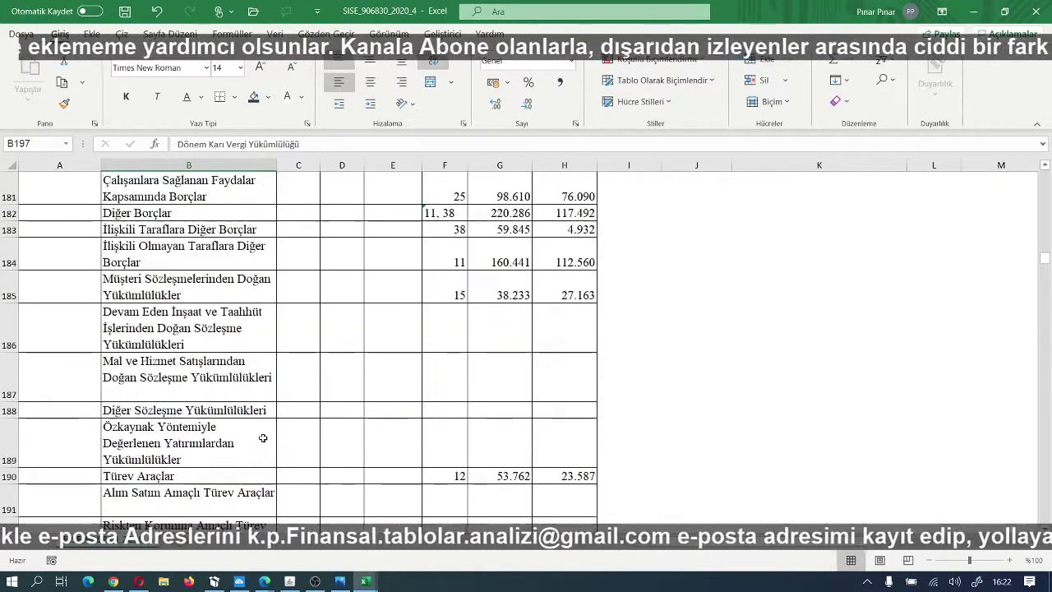
pyautogui.scroll(3, 263, 438)
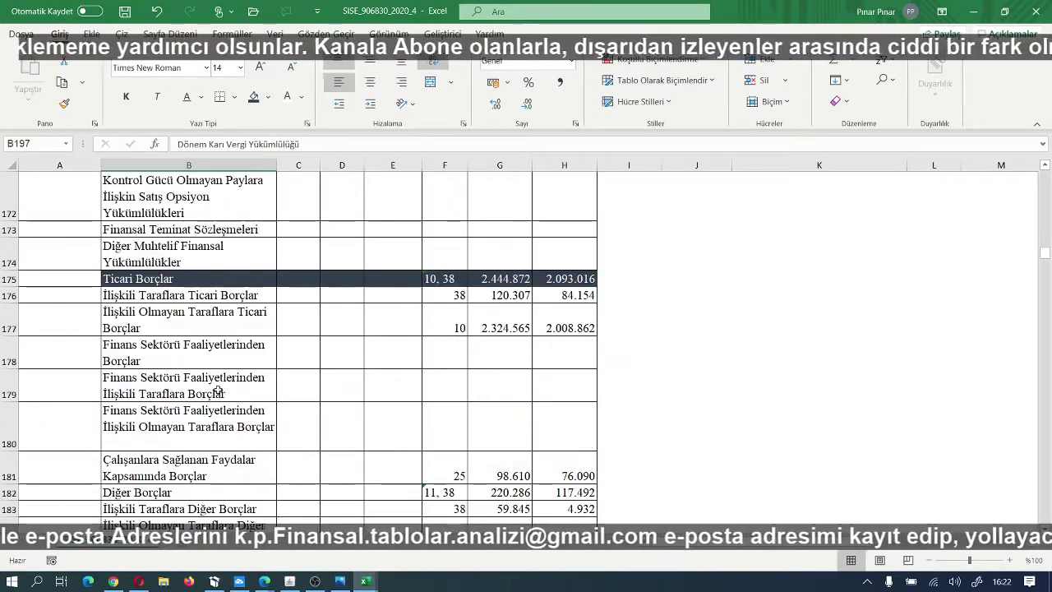
pyautogui.click(189, 354)
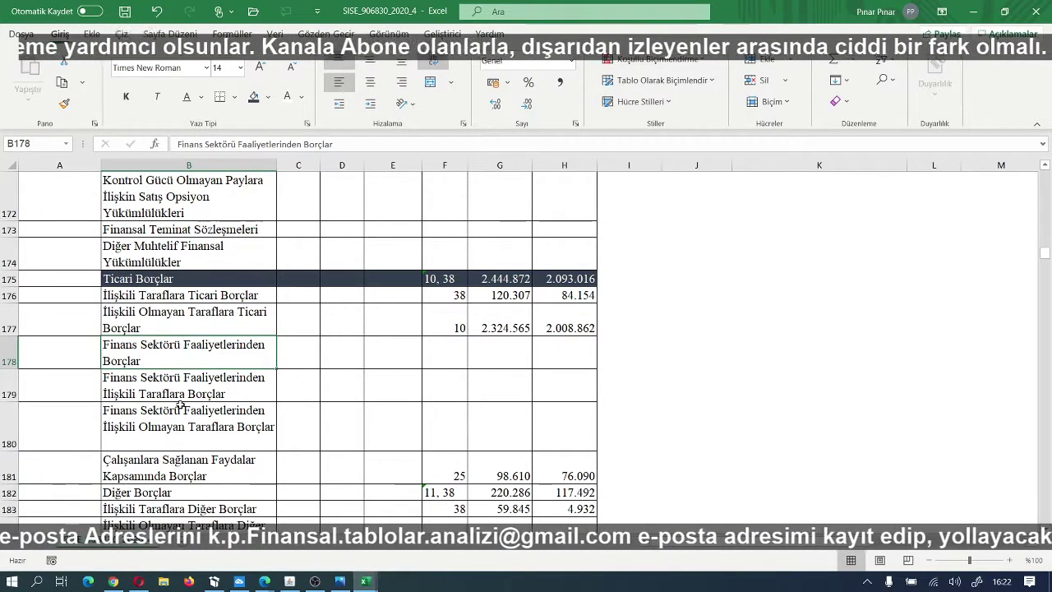
pyautogui.scroll(-2, 181, 404)
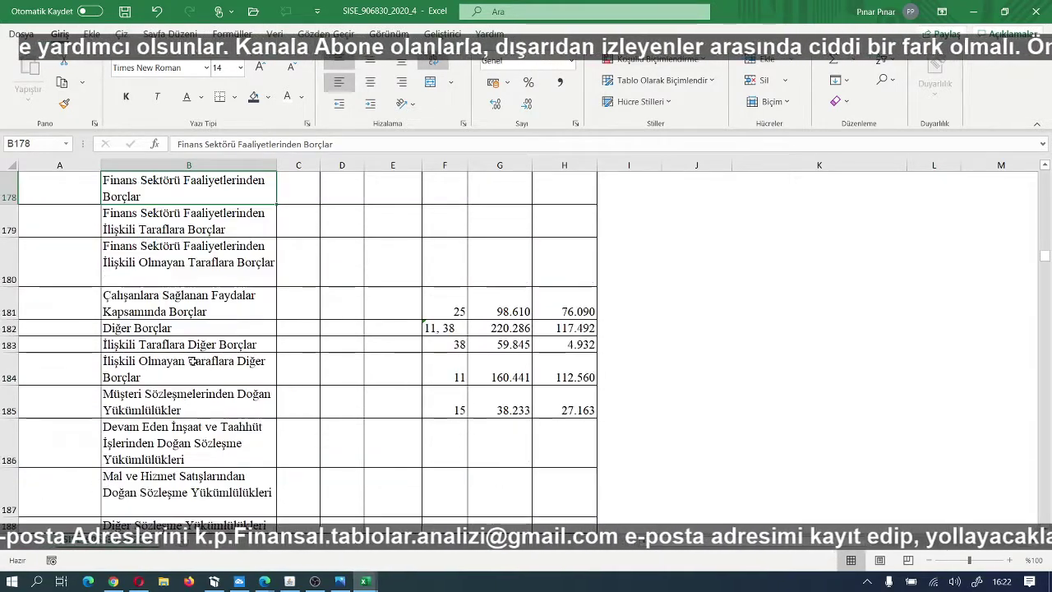
pyautogui.click(166, 314)
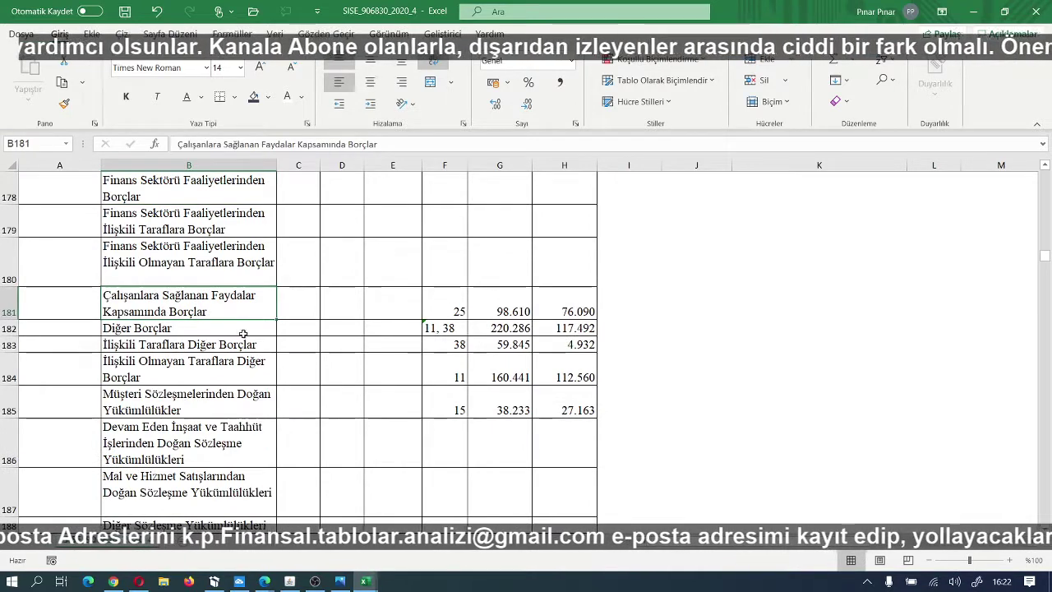
pyautogui.click(253, 99)
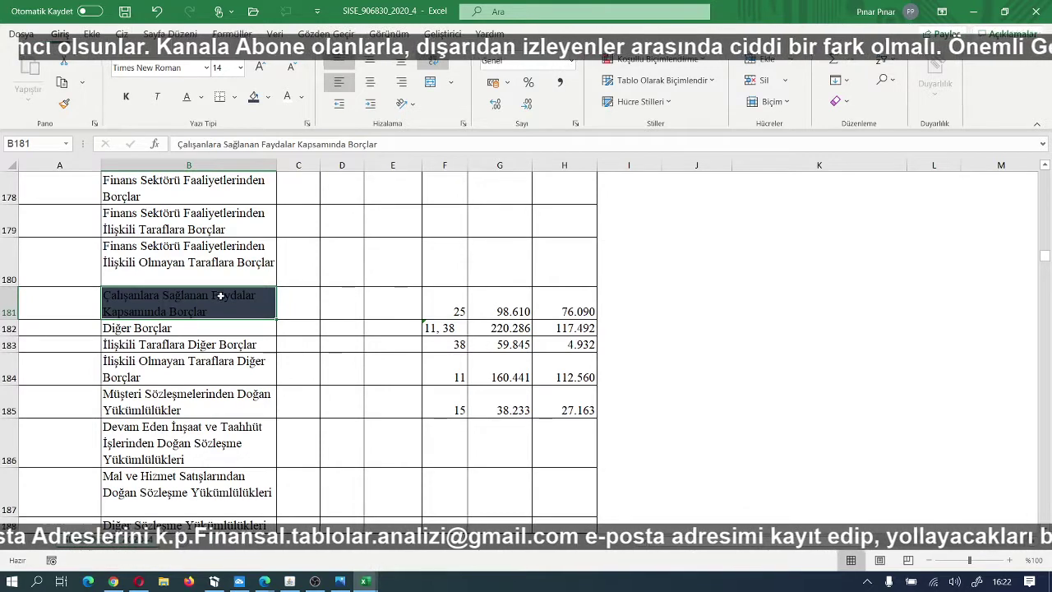
pyautogui.moveTo(220, 296); pyautogui.dragTo(575, 305)
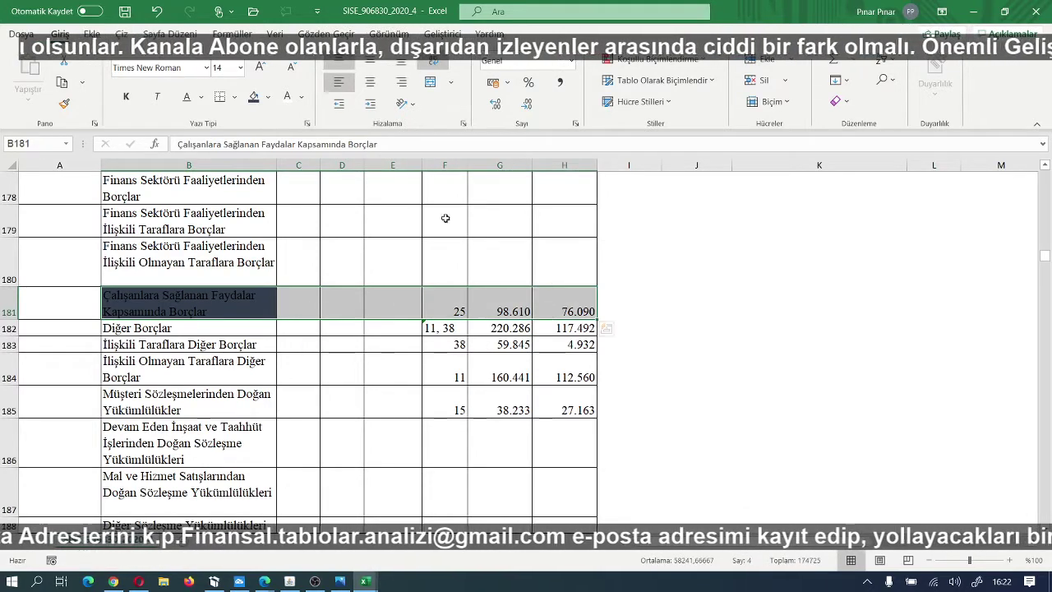
pyautogui.click(285, 96)
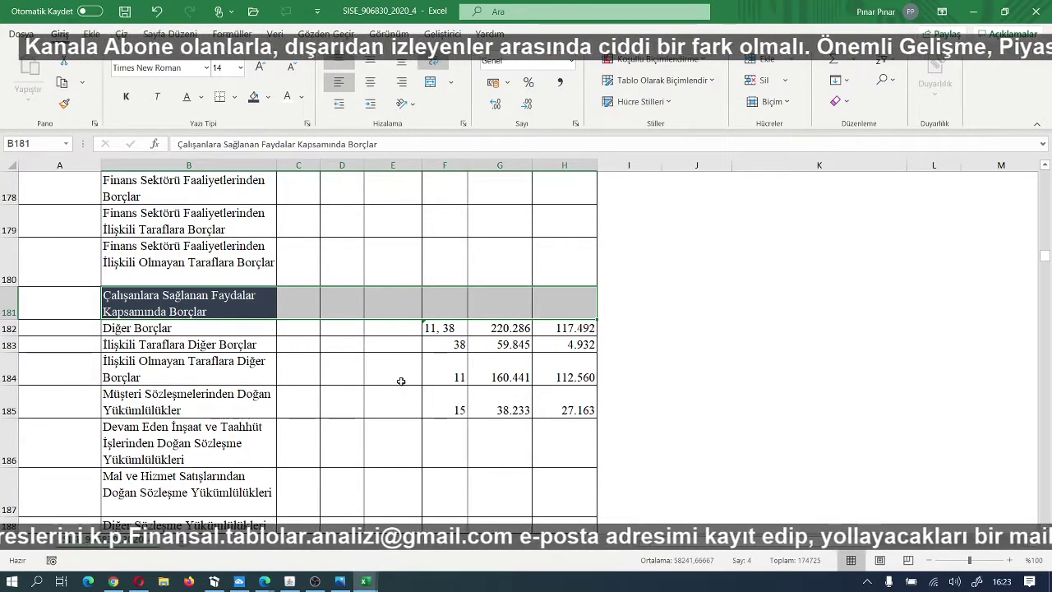
# Step: Compare the rows after Çalışanlara Sağlanan Faydalar Kapsamında Borçlar in both workbooks and examine which ones MALİ TABLO ANALİZİ highlights
pyautogui.scroll(-1, 400, 381)
pyautogui.moveTo(366, 581)
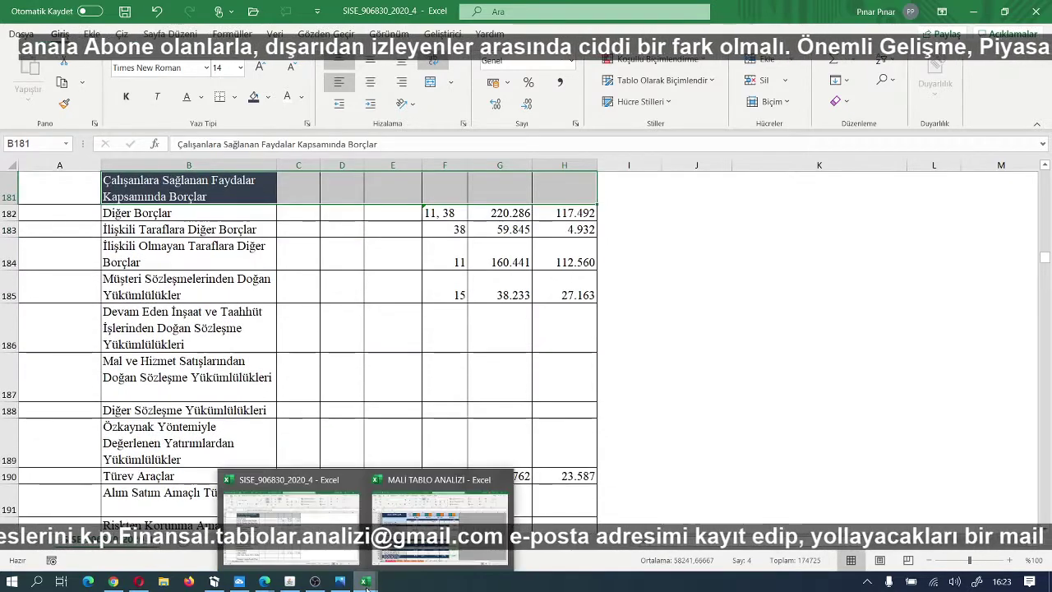
pyautogui.click(408, 549)
pyautogui.scroll(-1, 305, 441)
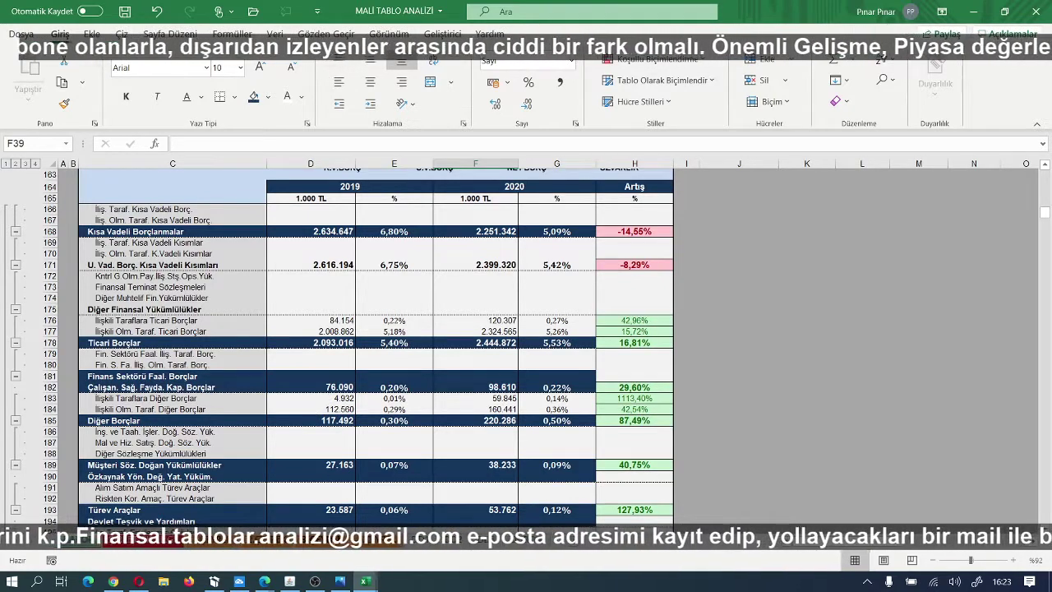
pyautogui.moveTo(365, 581)
pyautogui.click(292, 493)
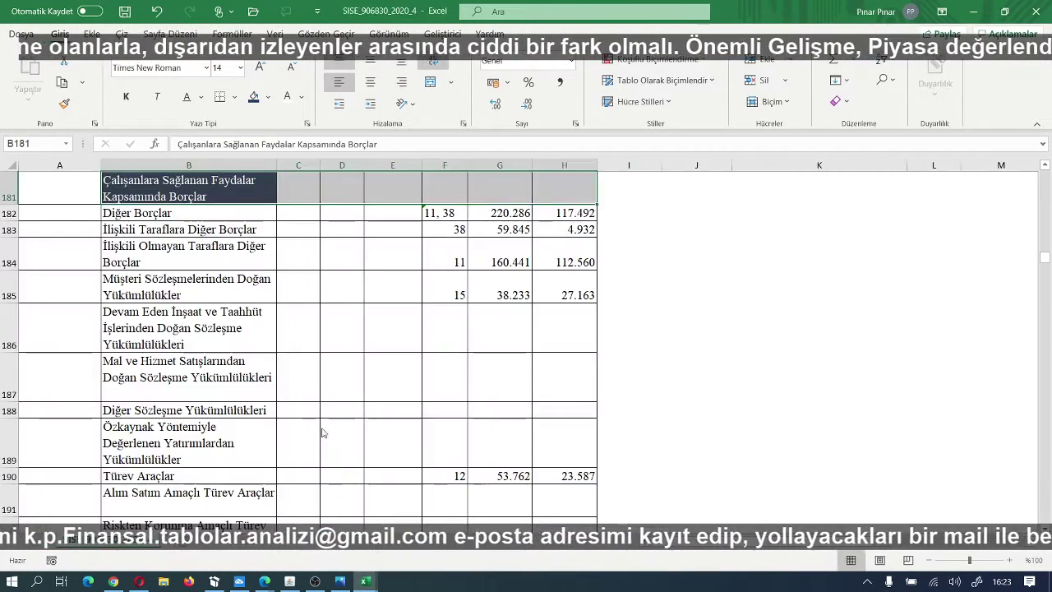
pyautogui.hotkey('ctrl', 'v')
pyautogui.scroll(1, 321, 415)
pyautogui.scroll(-1, 321, 415)
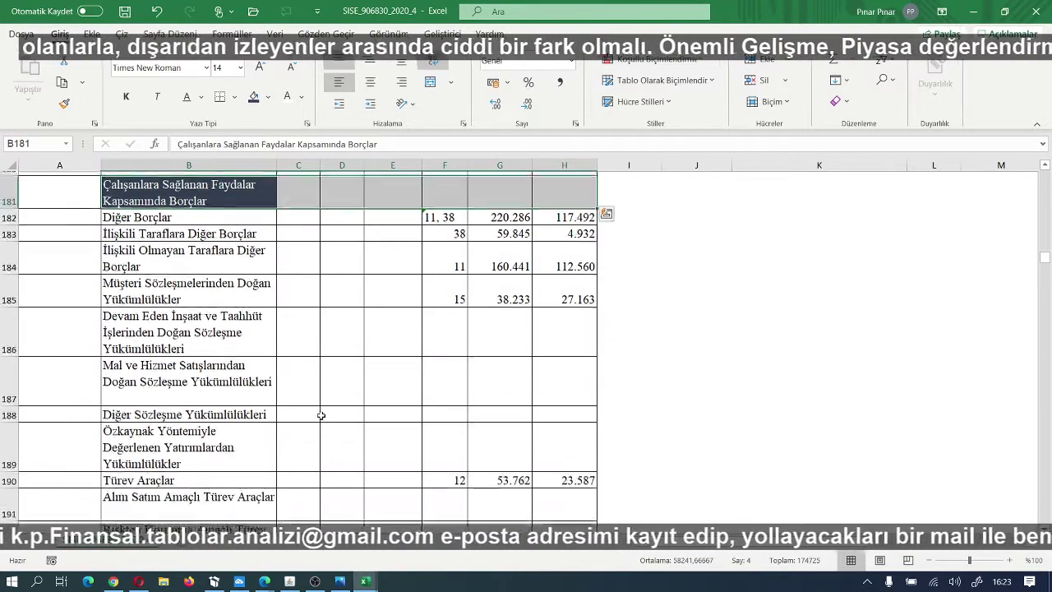
pyautogui.moveTo(366, 581)
pyautogui.click(386, 547)
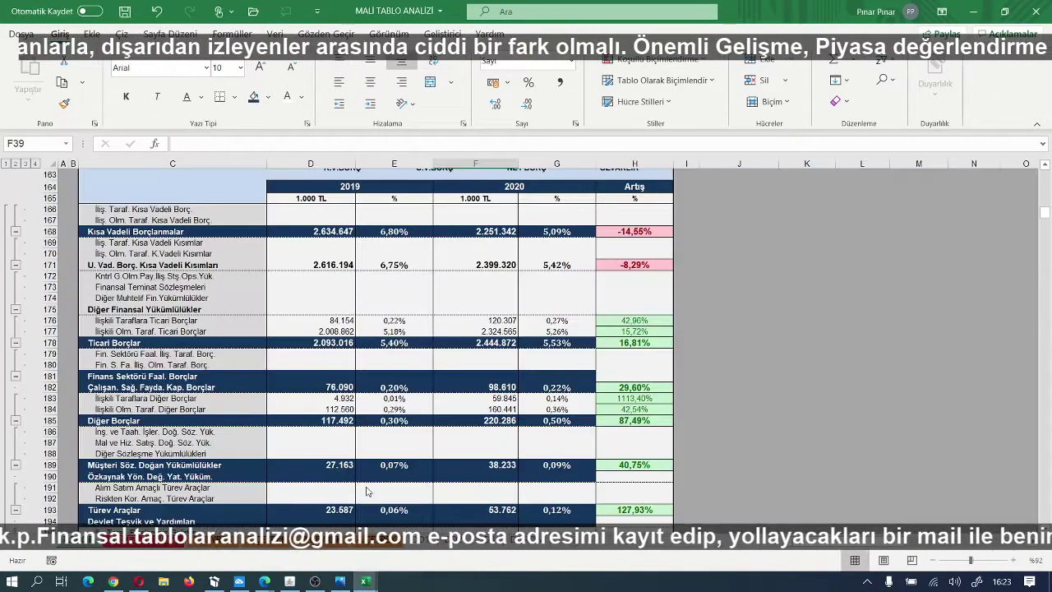
pyautogui.scroll(-1, 351, 464)
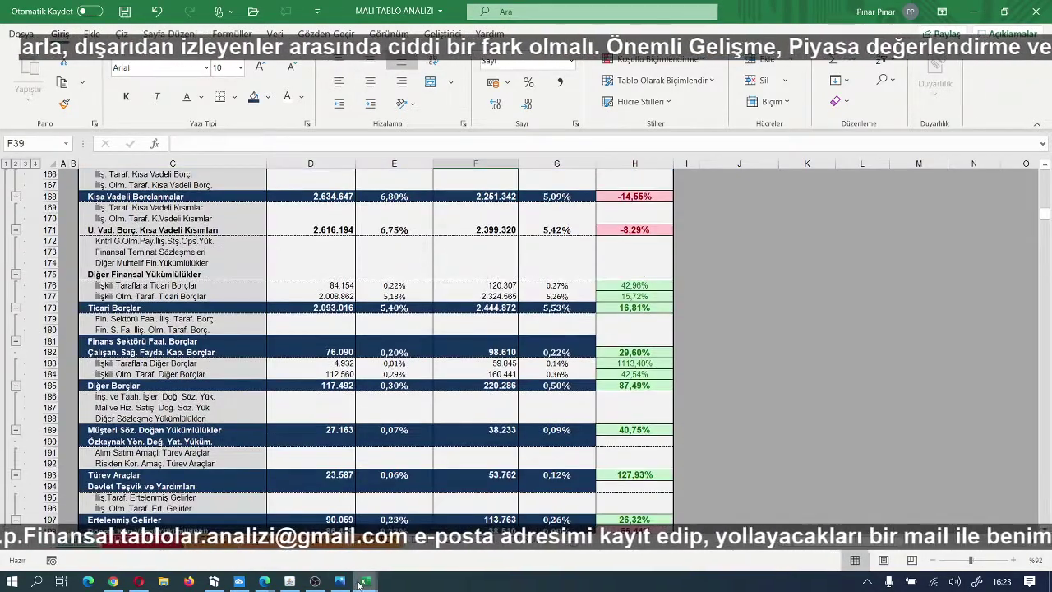
# Step: Return to the SISE_906830_2020_4 workbook and give the Diğer Borçlar row, B182:H182, the dark blue-grey fill and white text
pyautogui.moveTo(360, 582)
pyautogui.click(263, 481)
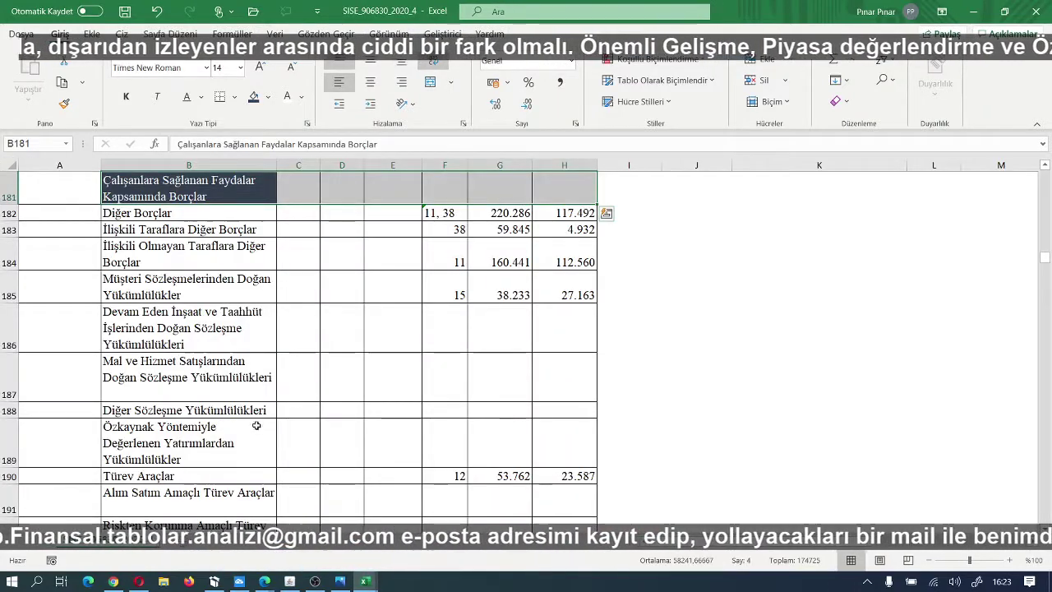
pyautogui.click(156, 216)
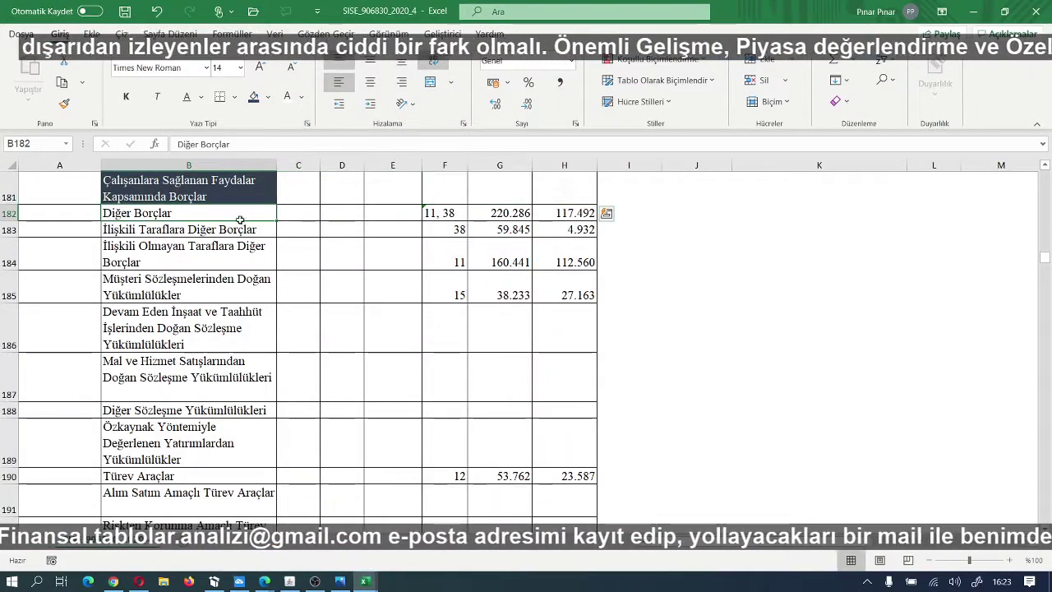
pyautogui.moveTo(239, 219); pyautogui.dragTo(554, 212)
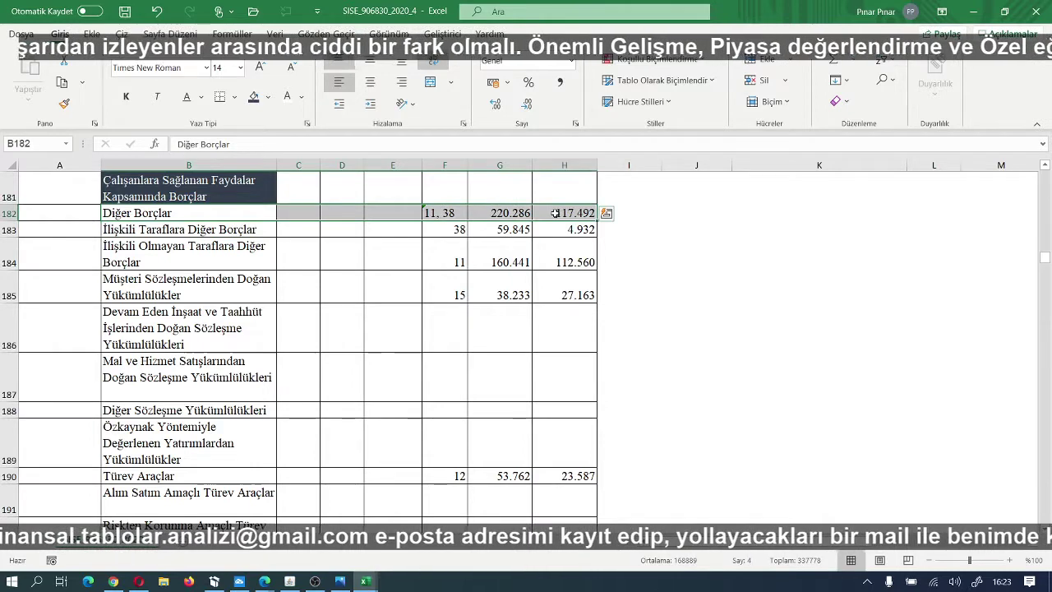
pyautogui.click(254, 97)
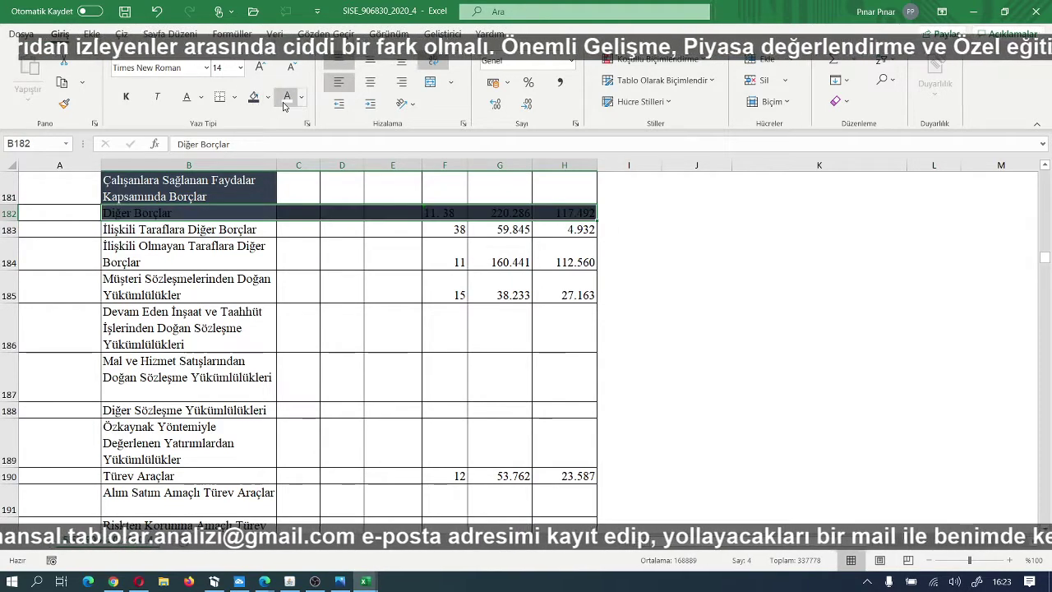
pyautogui.click(285, 100)
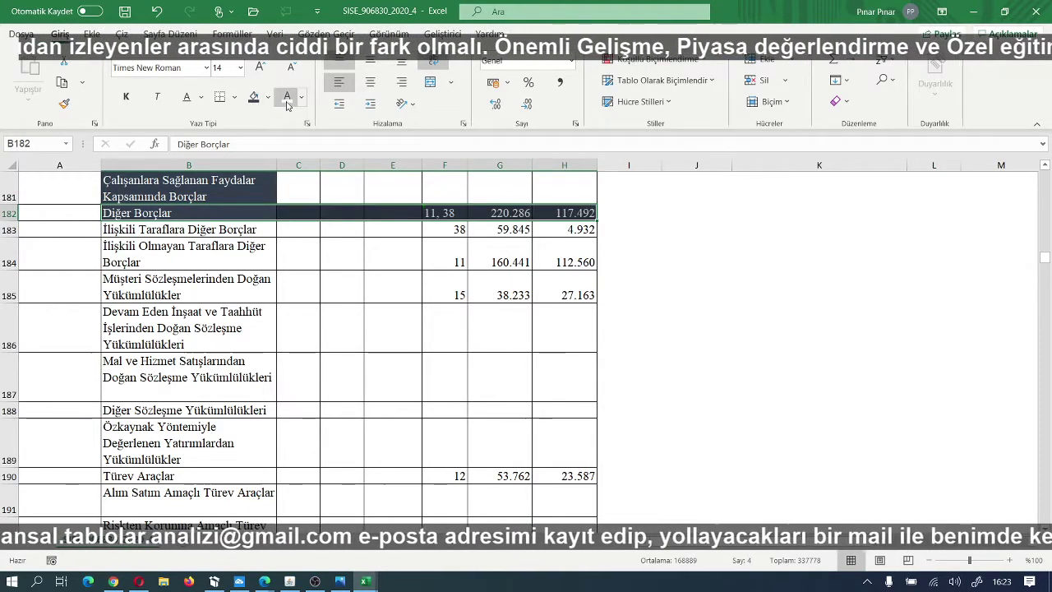
# Step: Check the highlighted debt rows in MALİ TABLO ANALİZİ and compare them with the SISE_906830_2020_4 rows from Diğer Borçlar back up to Kısa Vadeli Borçlanmalar
pyautogui.click(366, 581)
pyautogui.click(432, 552)
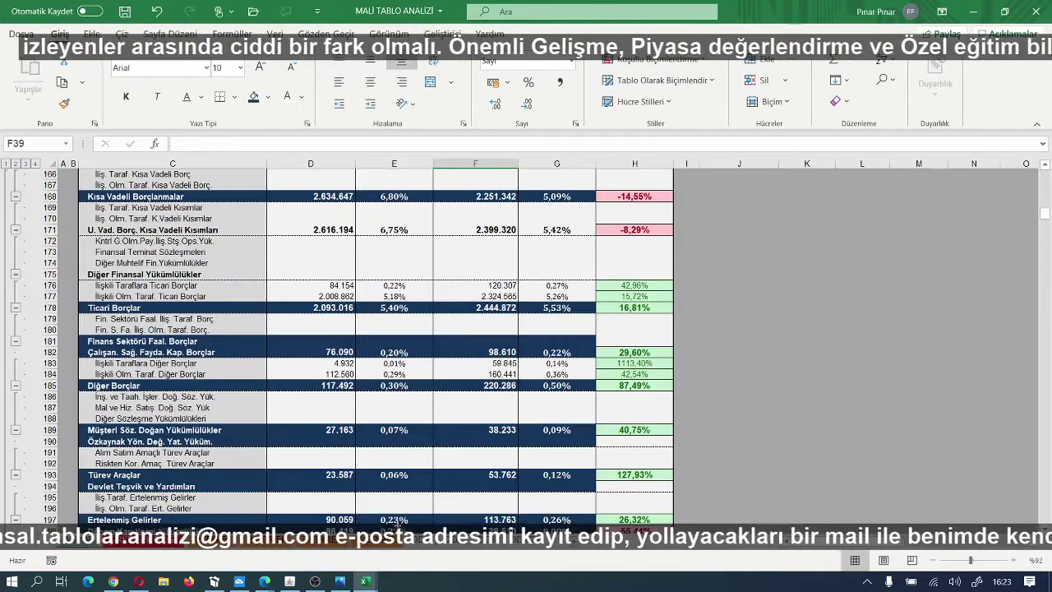
pyautogui.moveTo(368, 581)
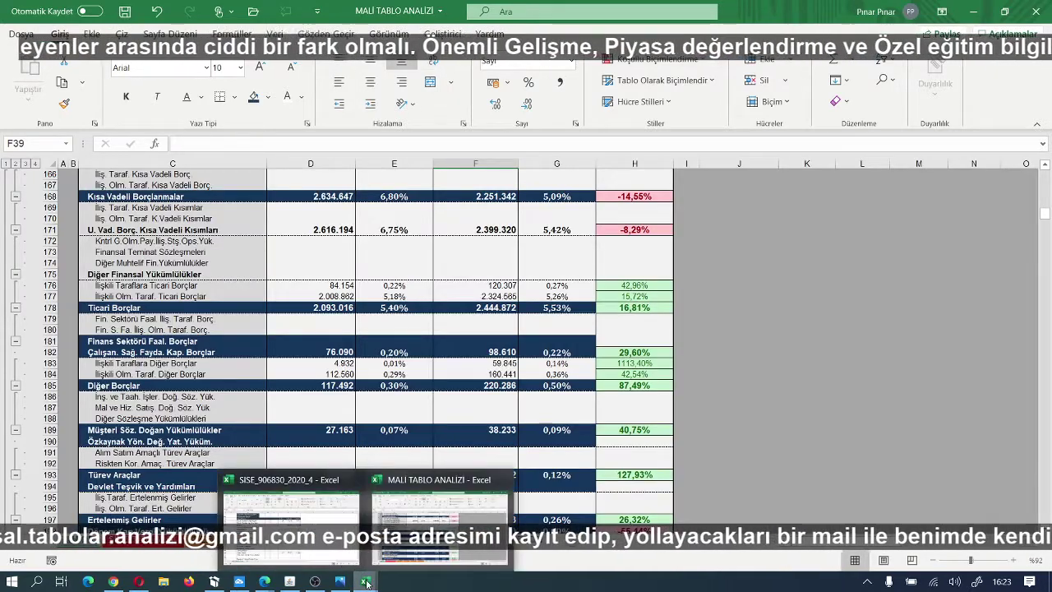
pyautogui.click(328, 485)
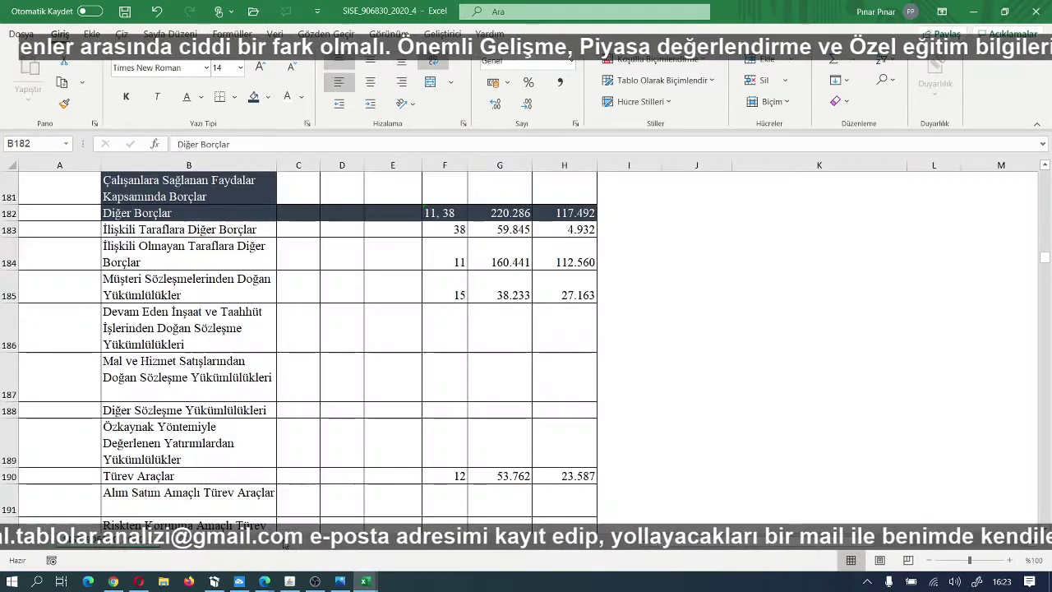
pyautogui.scroll(2, 327, 483)
pyautogui.scroll(2, 328, 482)
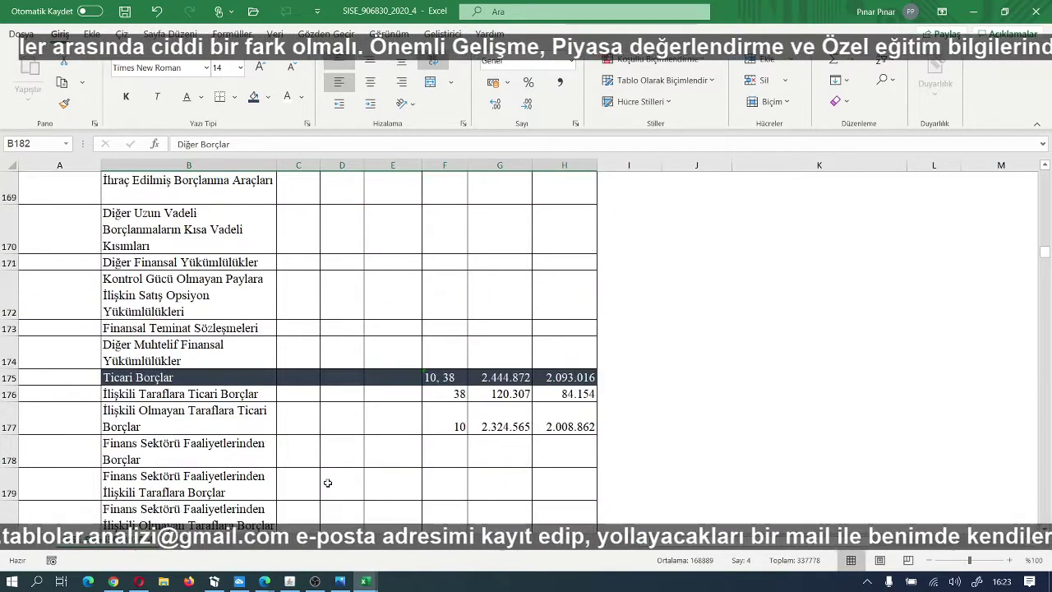
pyautogui.scroll(2, 327, 483)
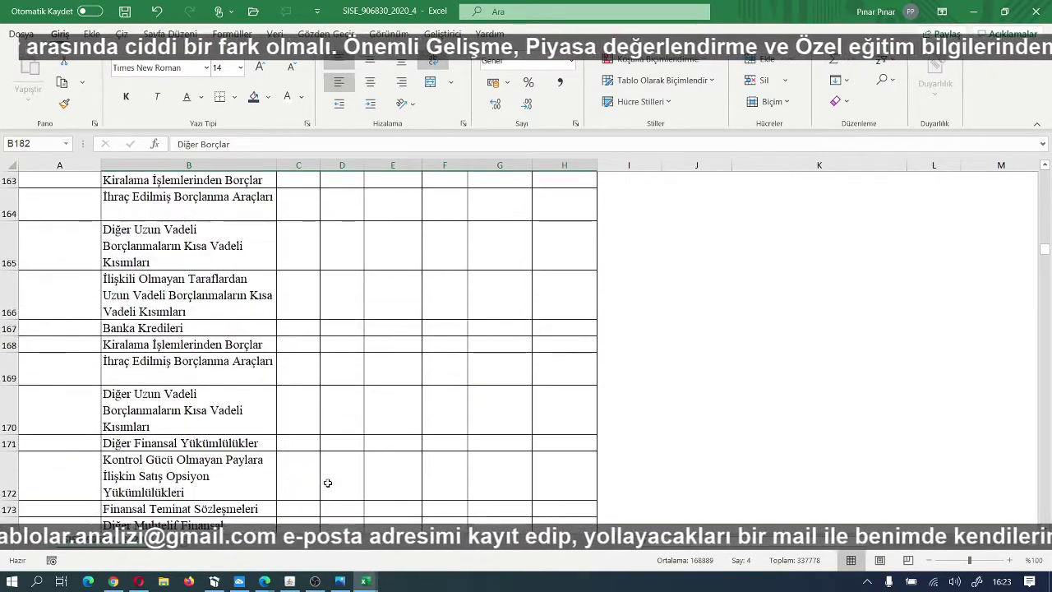
pyautogui.scroll(2, 327, 482)
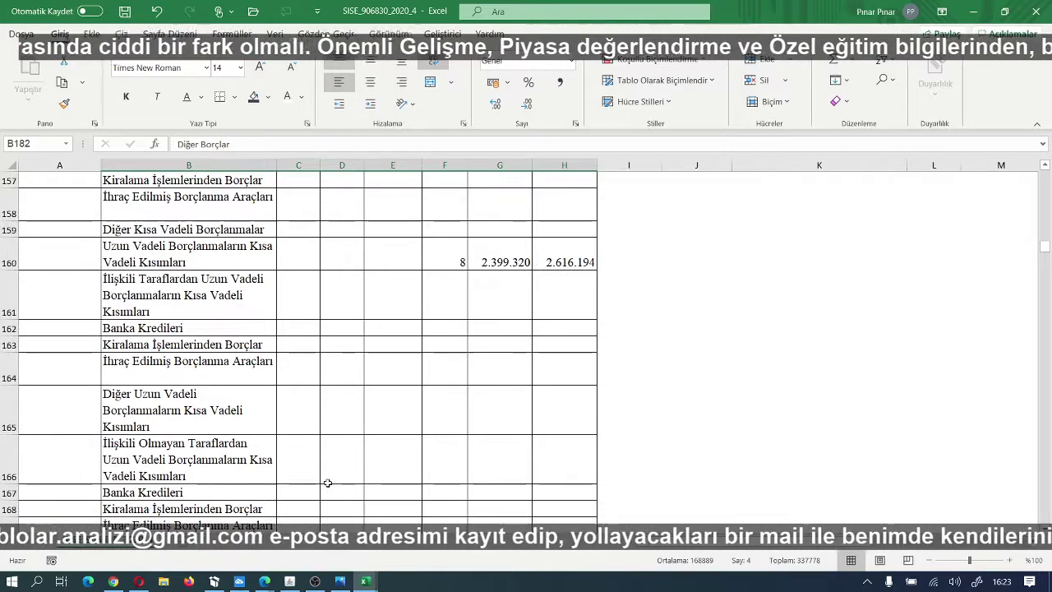
pyautogui.scroll(2, 327, 482)
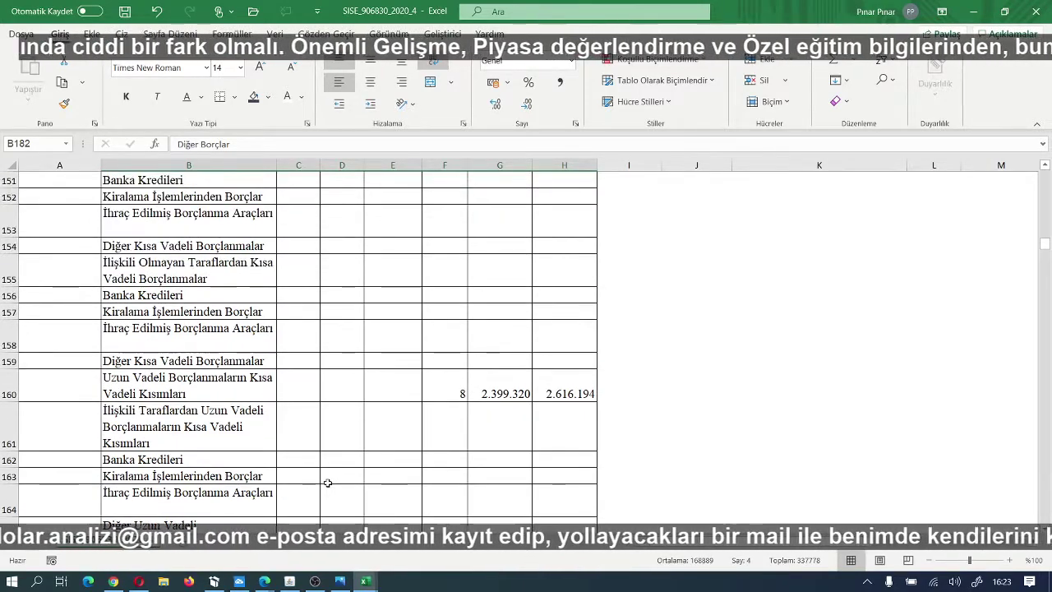
pyautogui.scroll(1, 327, 482)
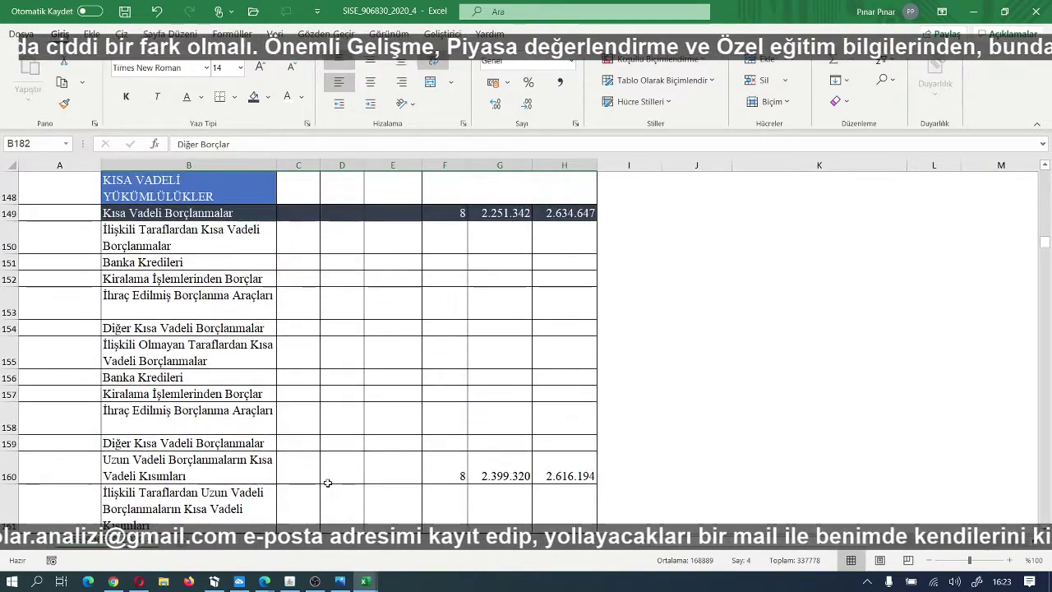
pyautogui.scroll(-1, 327, 482)
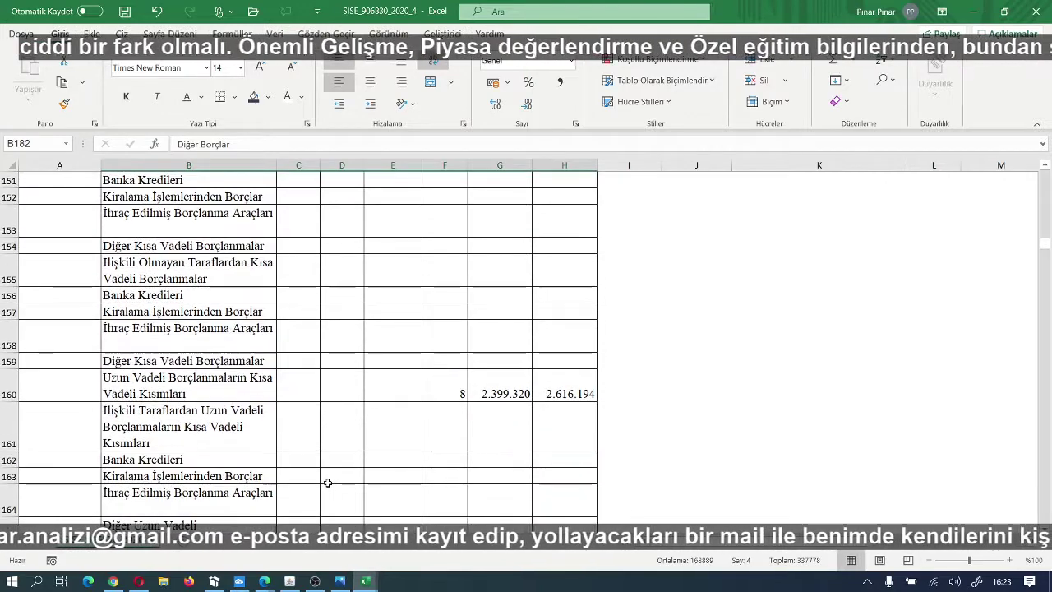
pyautogui.scroll(-1, 327, 483)
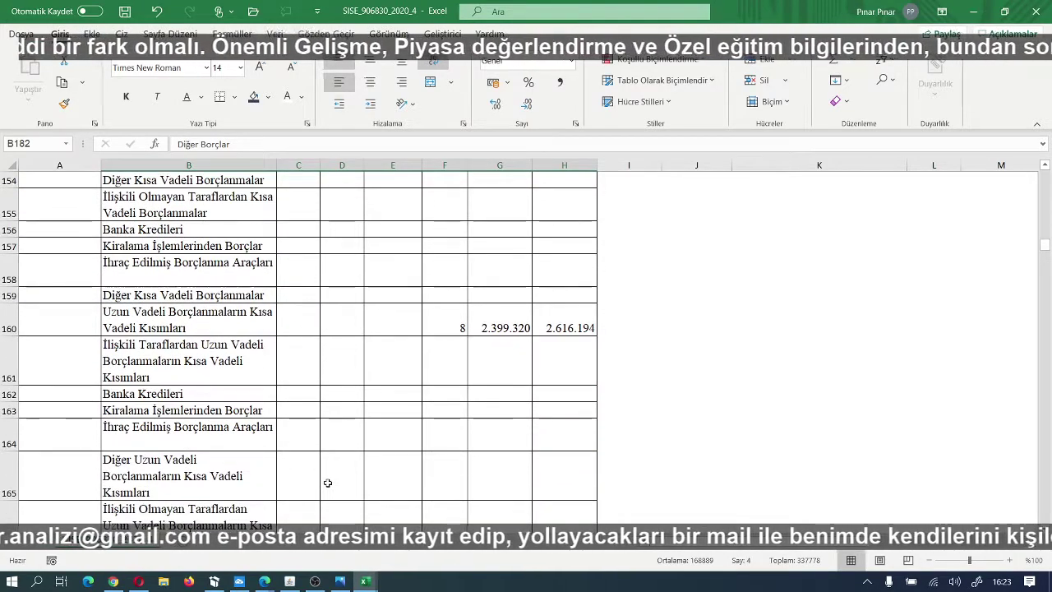
# Step: Recheck MALİ TABLO ANALİZİ, and give SISE_906830_2020_4's Uzun Vadeli Borçlanmaların Kısa Vadeli Kısımları row, B160:H160, the dark blue-grey fill and white text
pyautogui.moveTo(366, 581)
pyautogui.click(493, 448)
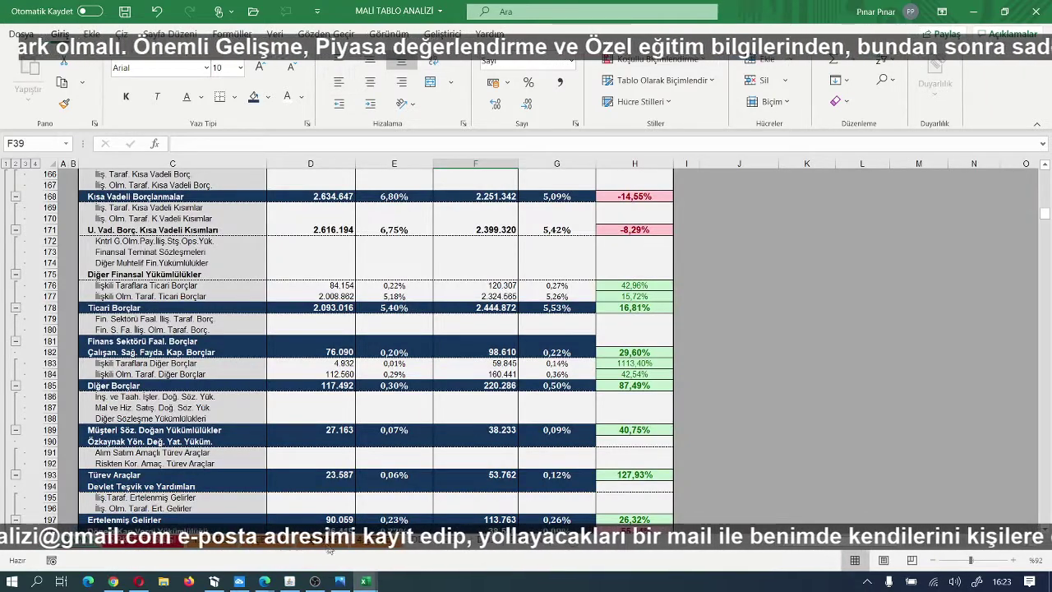
pyautogui.moveTo(365, 581)
pyautogui.click(485, 444)
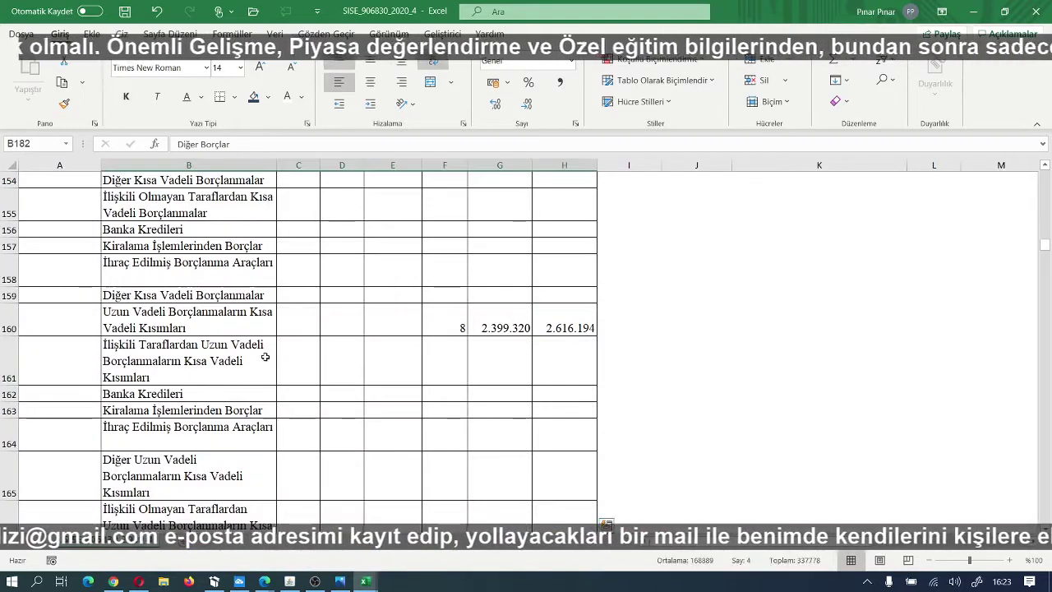
pyautogui.scroll(1, 265, 357)
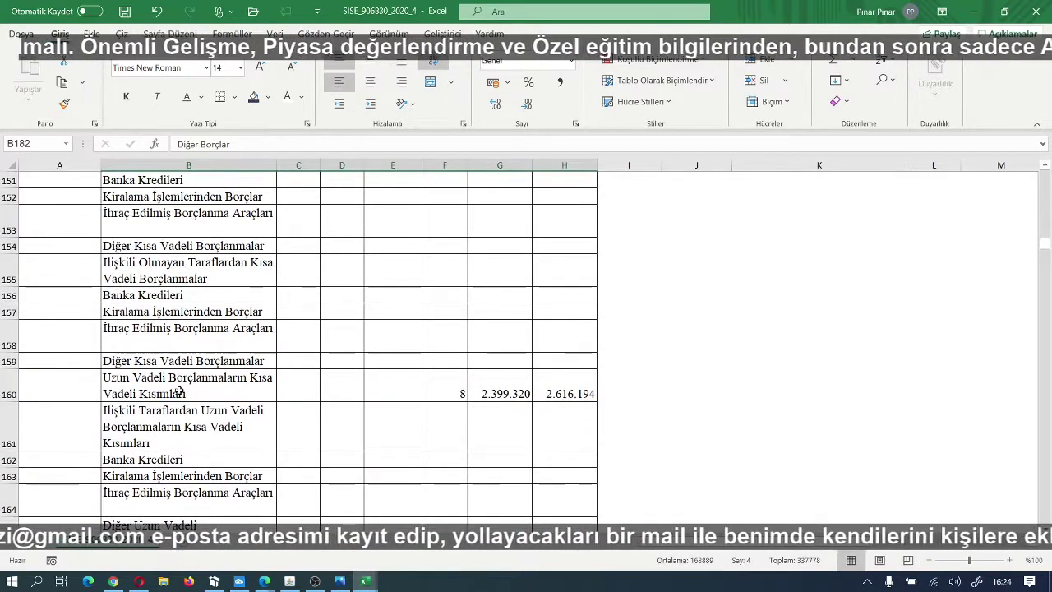
pyautogui.moveTo(178, 386); pyautogui.dragTo(544, 392)
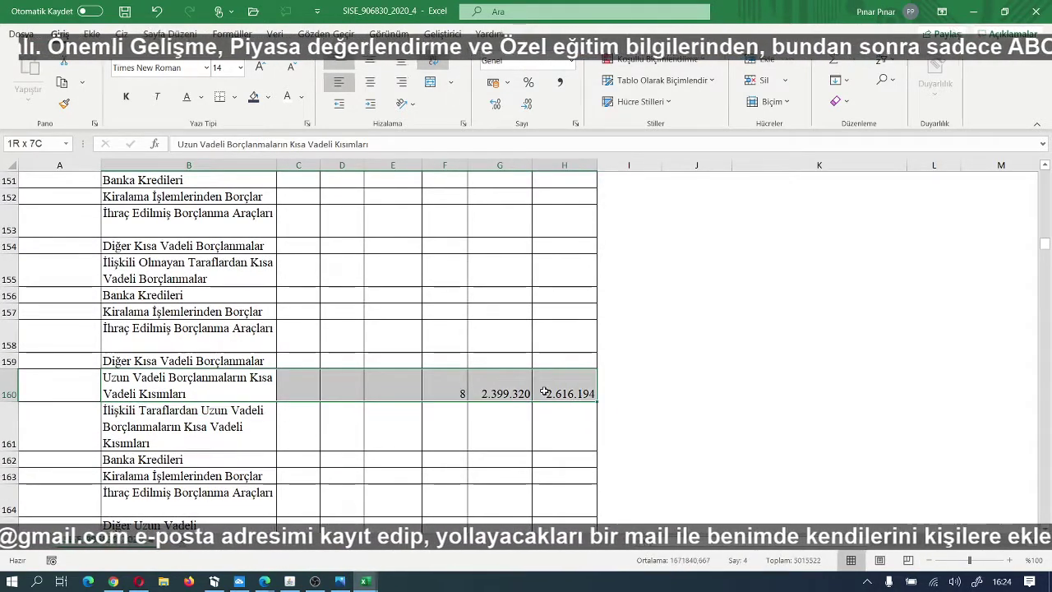
pyautogui.click(254, 97)
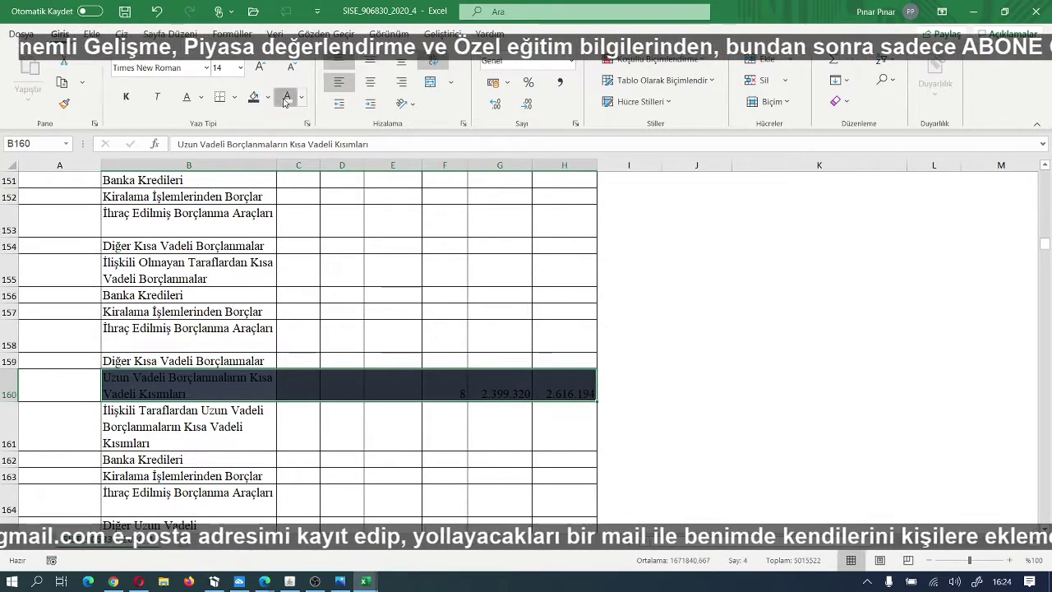
pyautogui.click(282, 100)
# Step: Clear the Çalışanlara Sağlanan Faydalar Kapsamında Borçlar text from cell B181, above the Diğer Borçlar row
pyautogui.scroll(3, 315, 306)
pyautogui.scroll(-3, 314, 309)
pyautogui.scroll(-5, 314, 309)
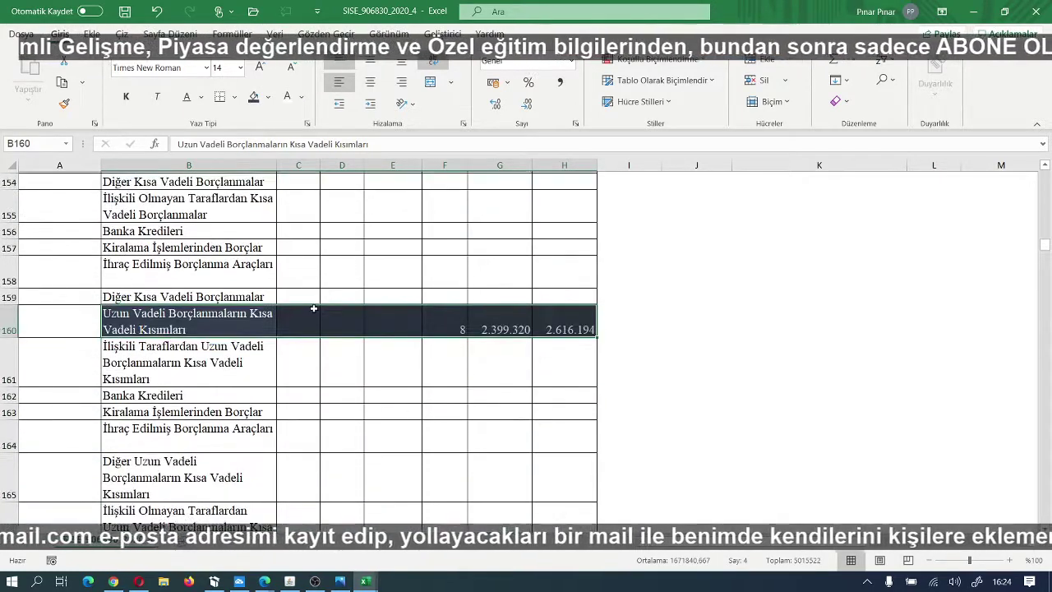
pyautogui.scroll(-1, 314, 309)
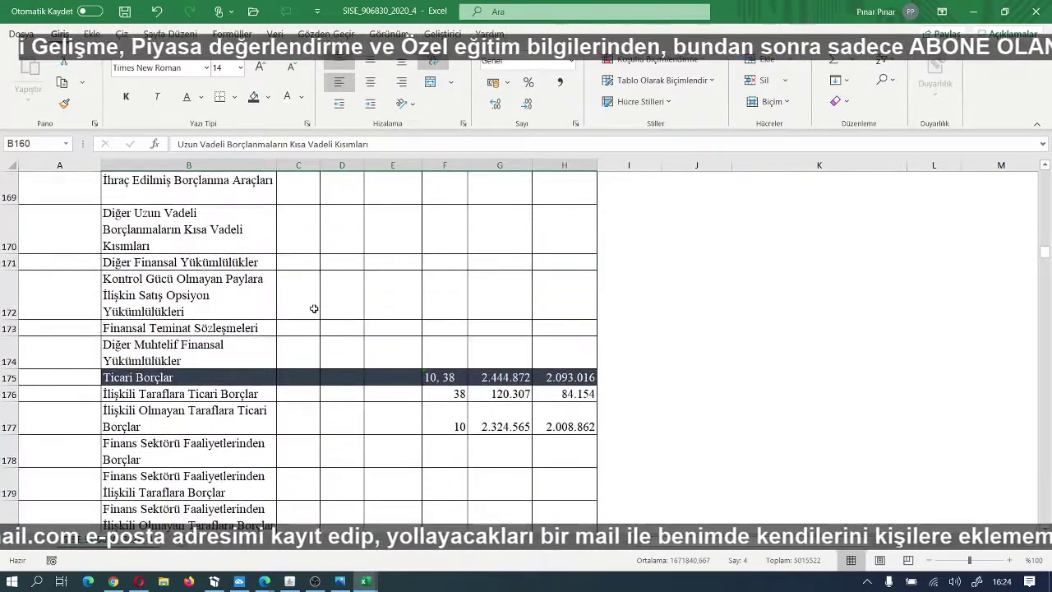
pyautogui.scroll(-1, 314, 309)
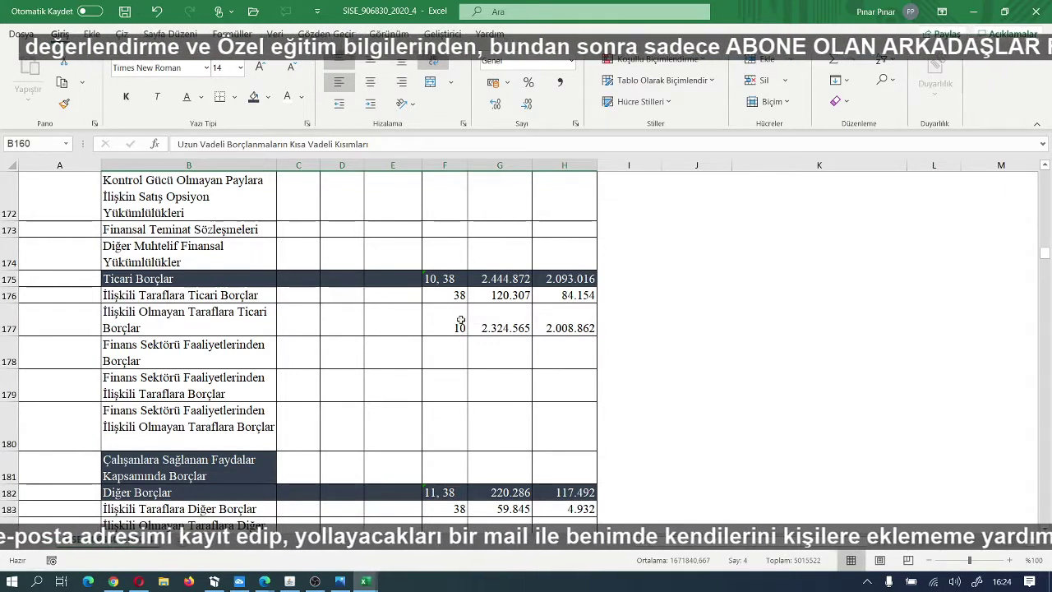
pyautogui.scroll(-1, 411, 356)
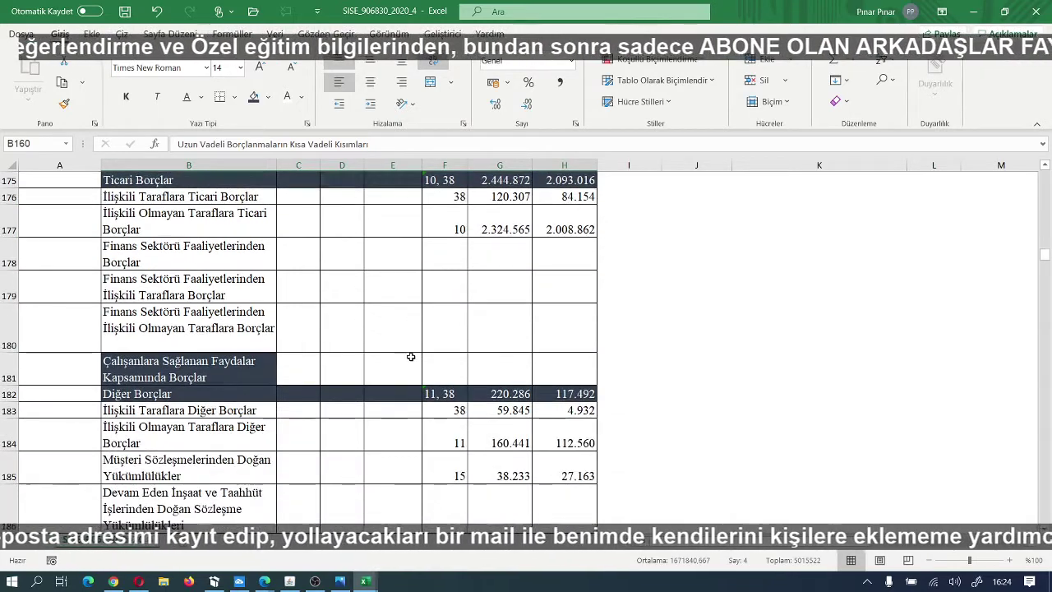
pyautogui.scroll(-1, 411, 357)
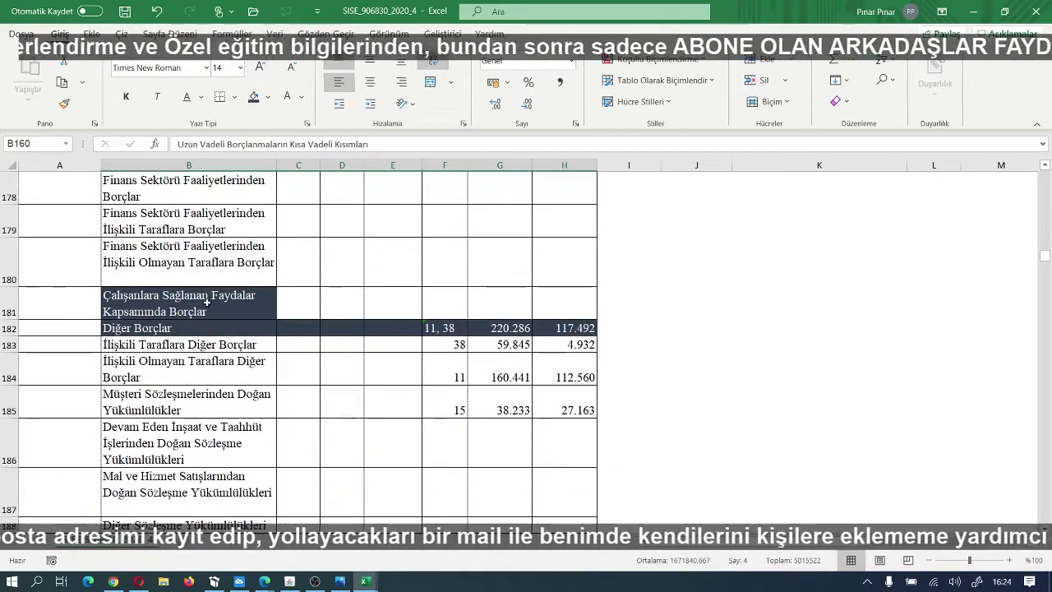
pyautogui.click(207, 301)
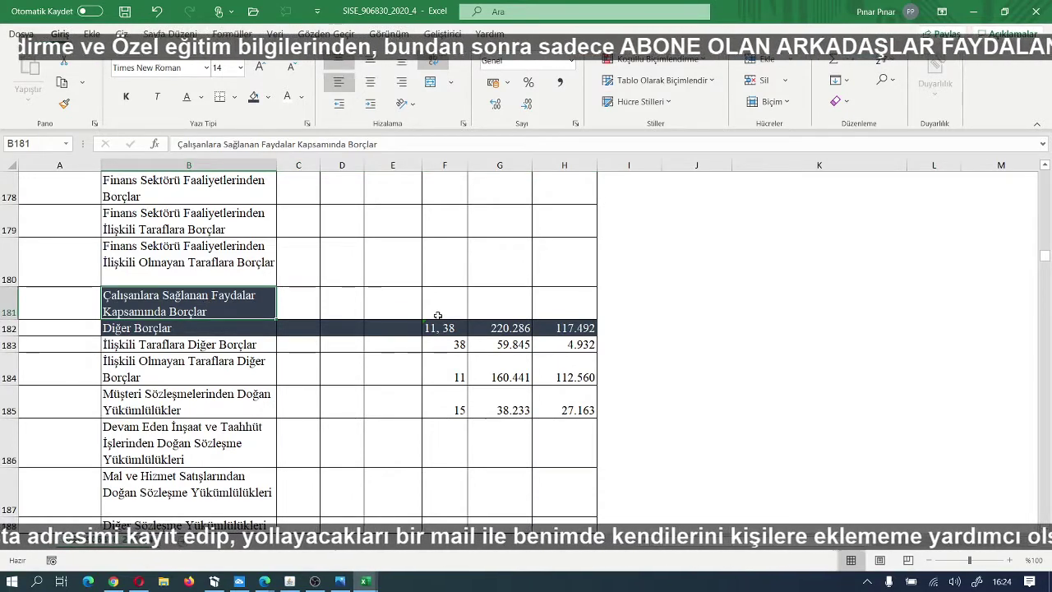
pyautogui.press('Delete')
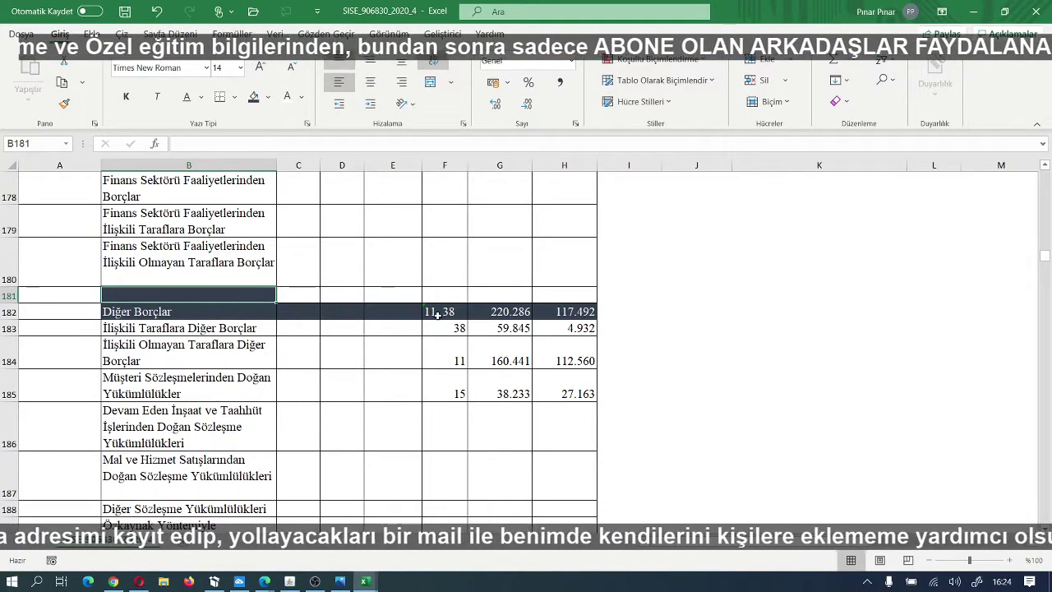
# Step: Reset the font colour of the emptied cell B181 to automatic and open its fill colour choices
pyautogui.click(303, 100)
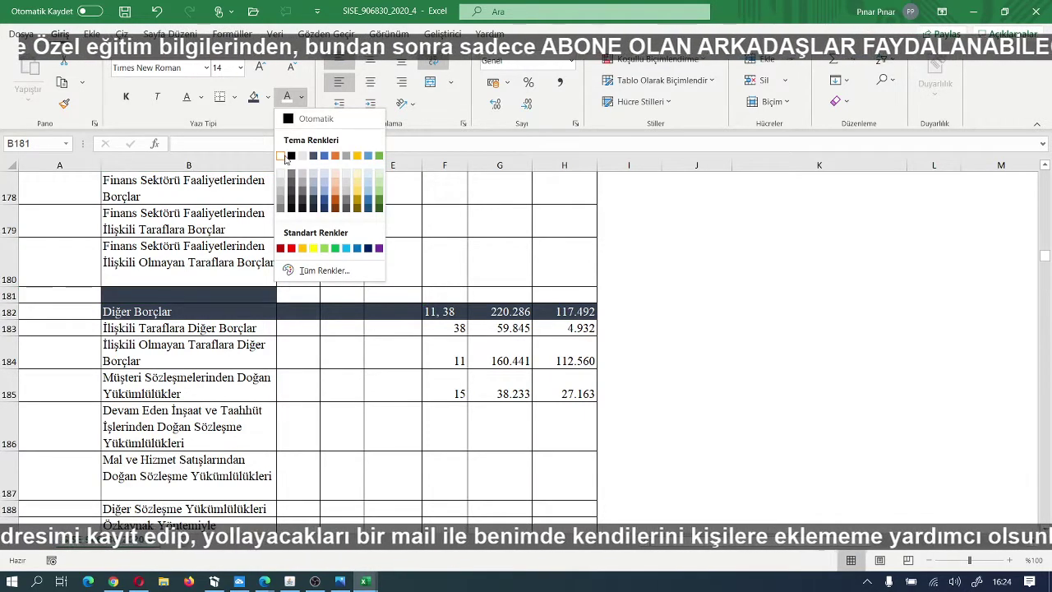
pyautogui.click(290, 121)
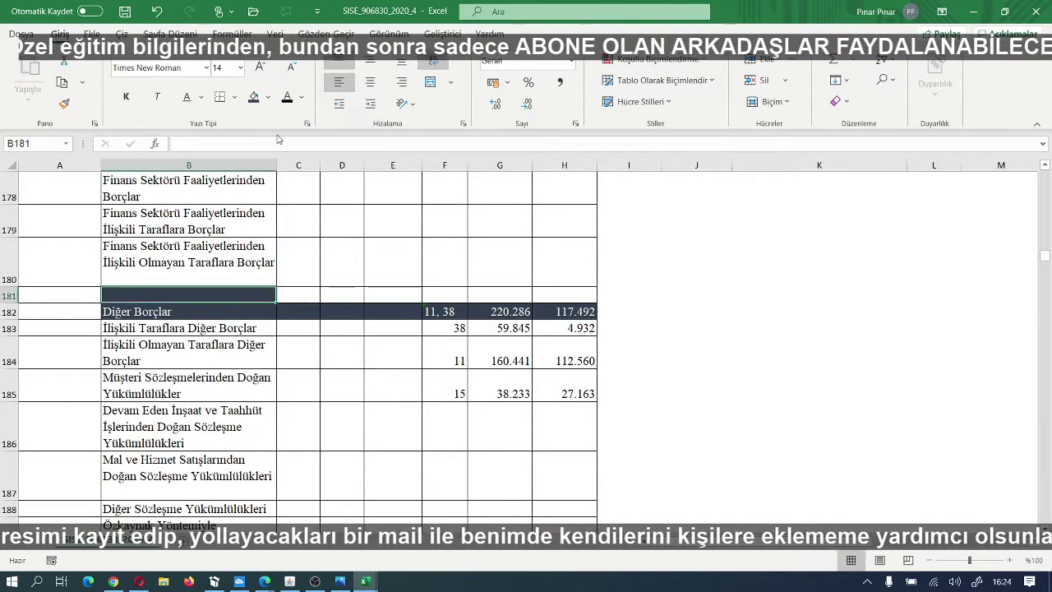
pyautogui.click(269, 100)
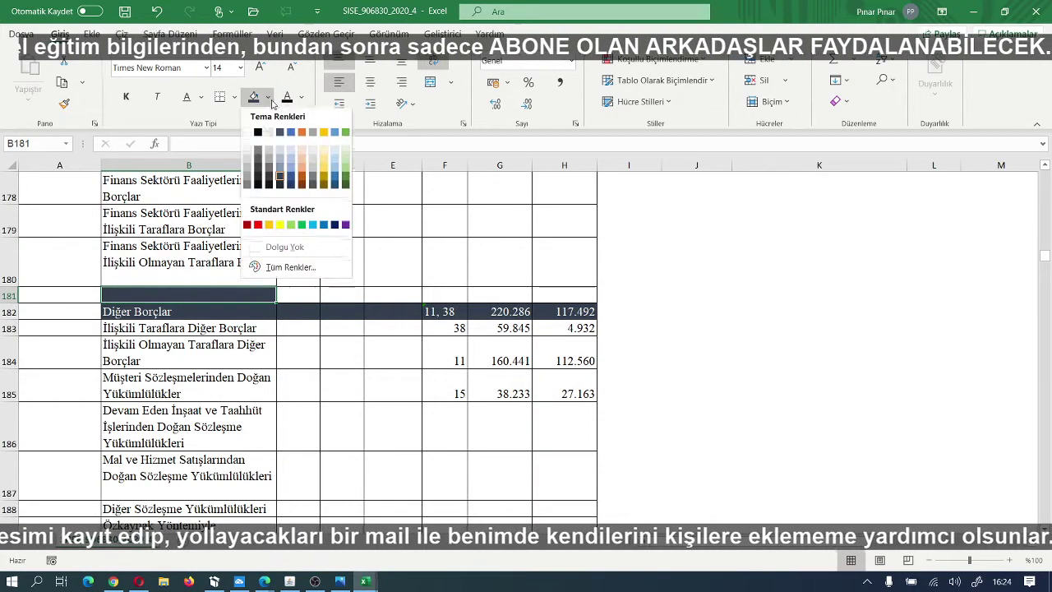
# Step: Remove the fill colour from the empty cell B181 above the Diğer Borçlar row
pyautogui.click(275, 244)
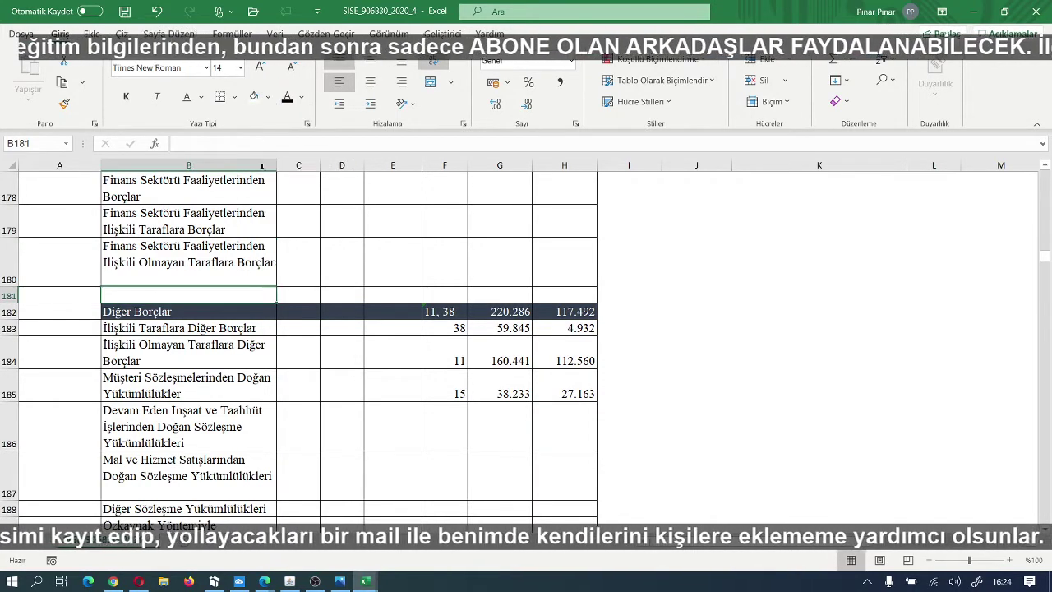
pyautogui.click(215, 376)
pyautogui.click(190, 296)
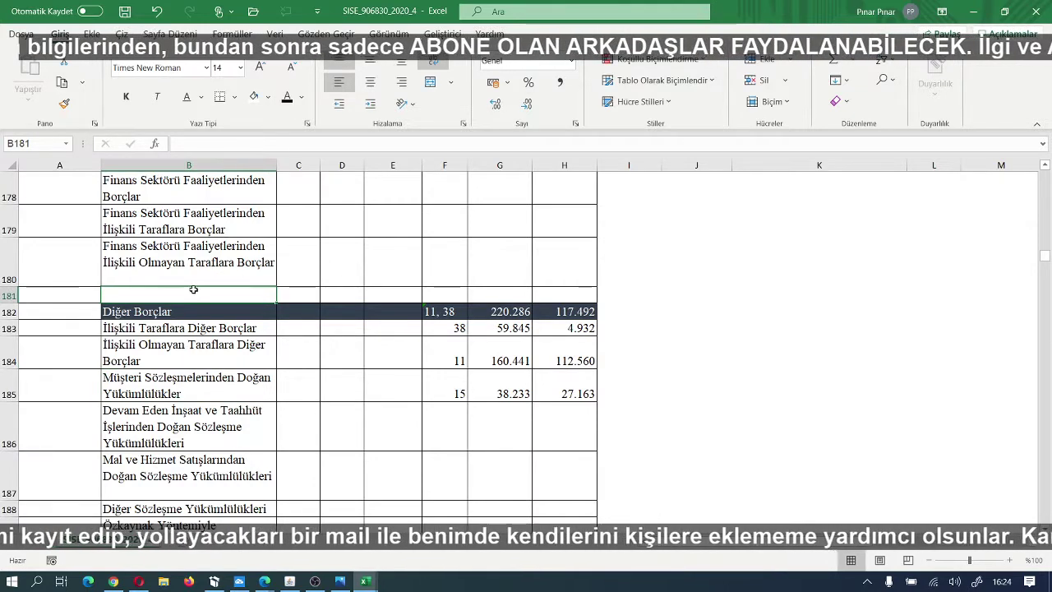
pyautogui.click(504, 266)
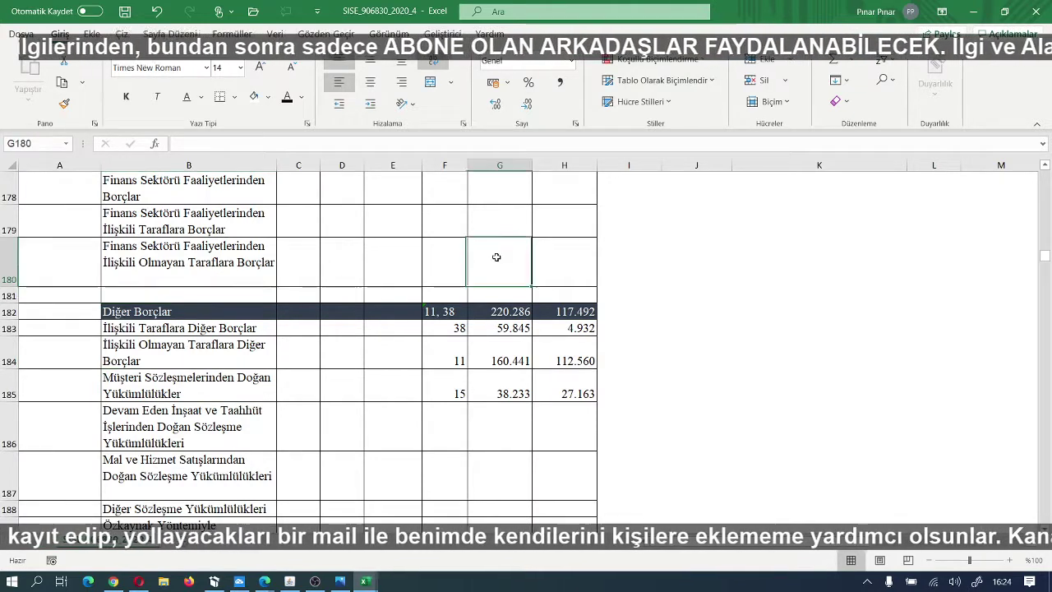
# Step: Give the Türev Araçlar row, B190:H190, a dark blue-grey theme fill and white font colour
pyautogui.scroll(-1, 353, 340)
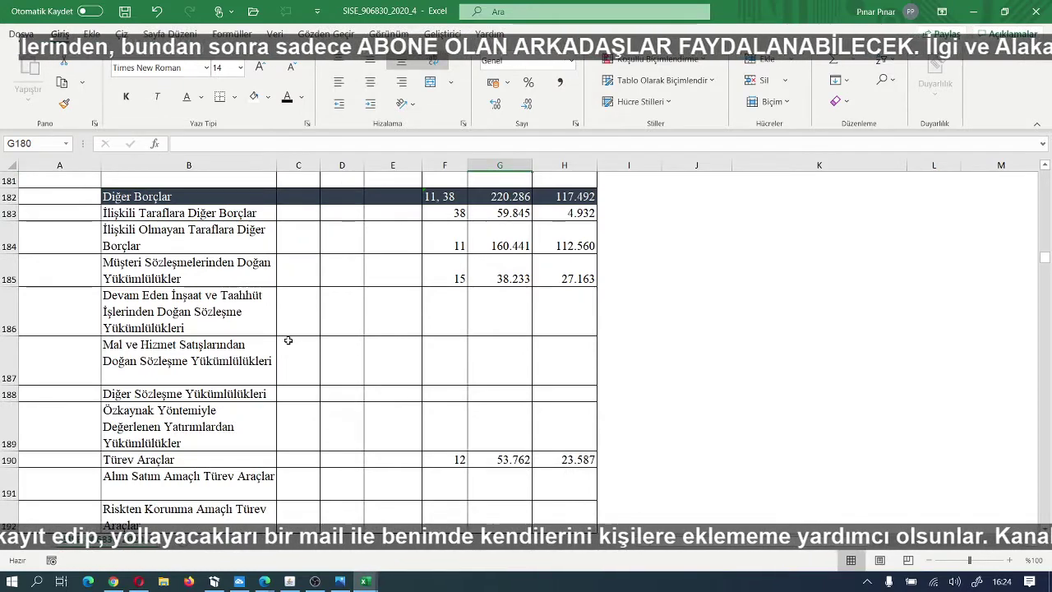
pyautogui.scroll(1, 287, 340)
pyautogui.scroll(-1, 287, 341)
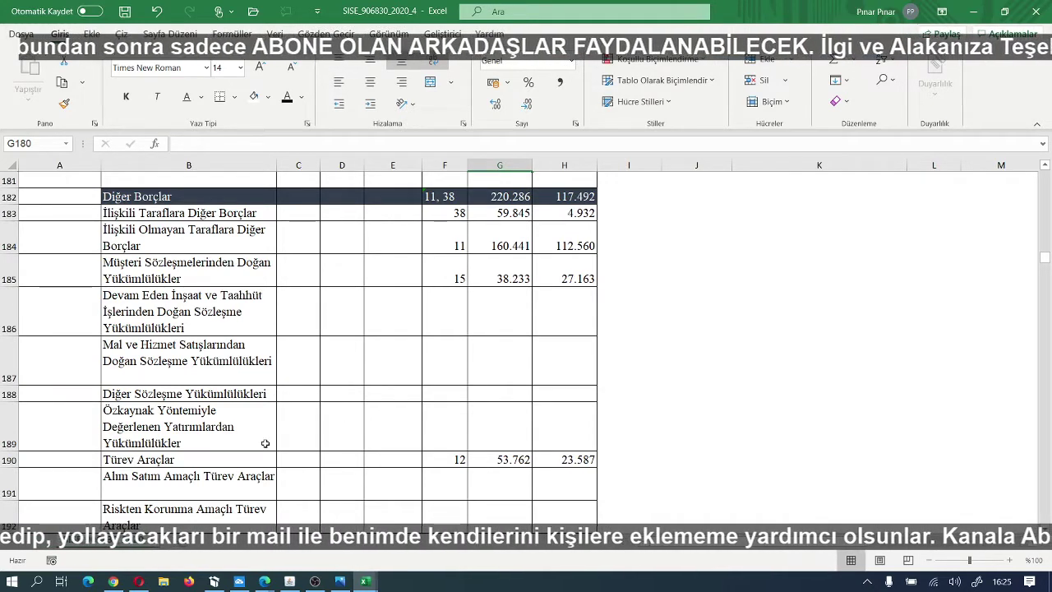
pyautogui.scroll(-1, 266, 443)
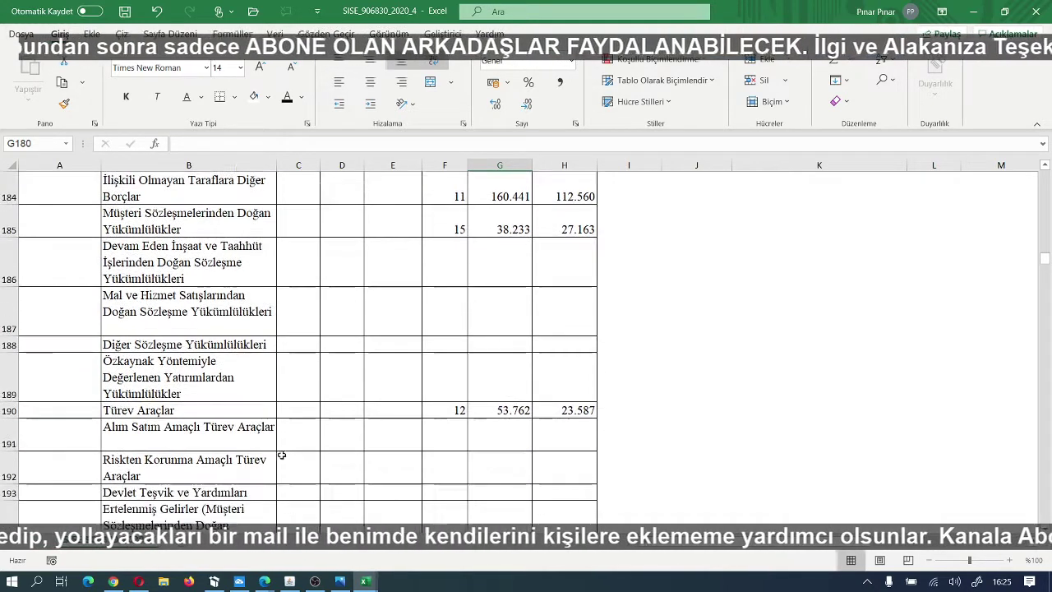
pyautogui.click(149, 398)
pyautogui.click(153, 410)
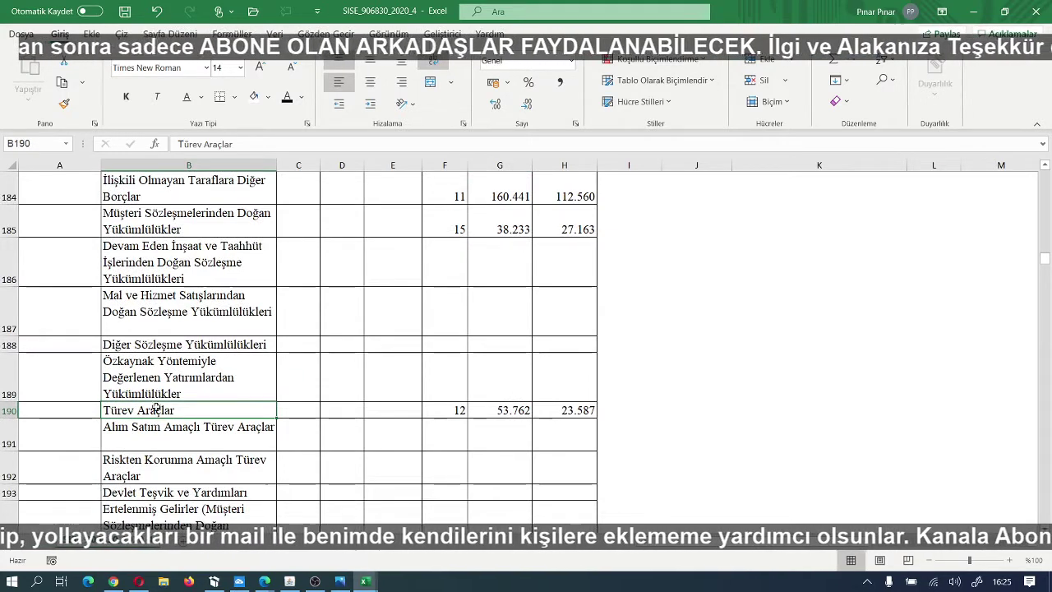
pyautogui.moveTo(156, 409); pyautogui.dragTo(545, 410)
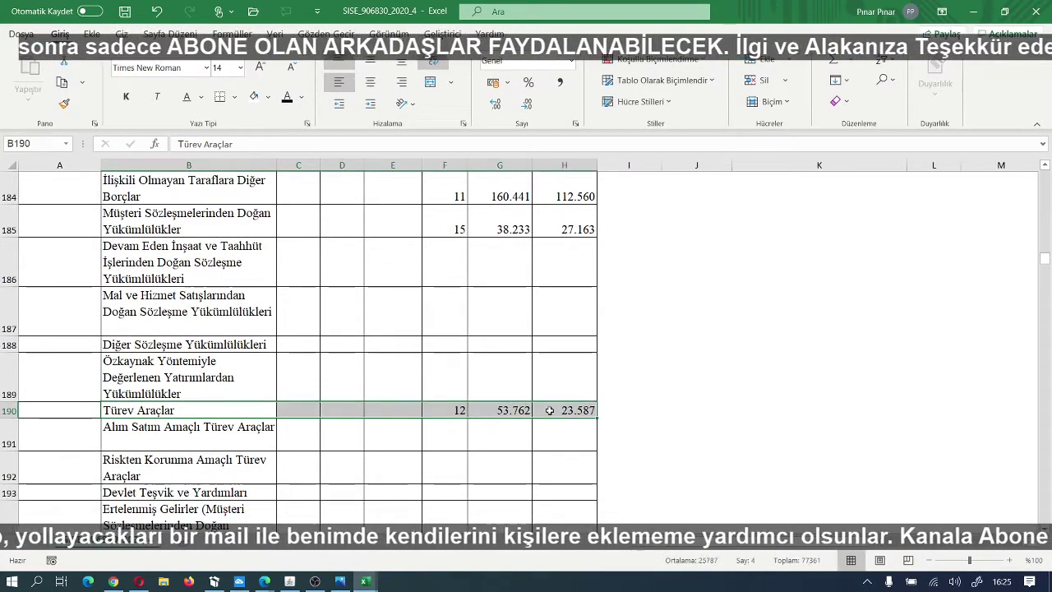
pyautogui.click(270, 99)
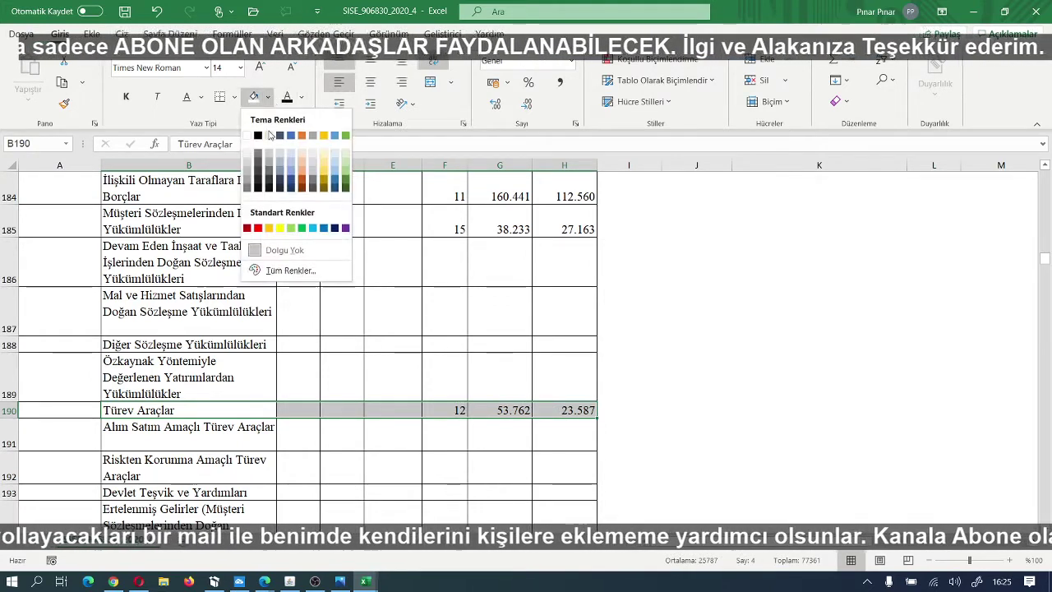
pyautogui.click(280, 182)
pyautogui.click(300, 98)
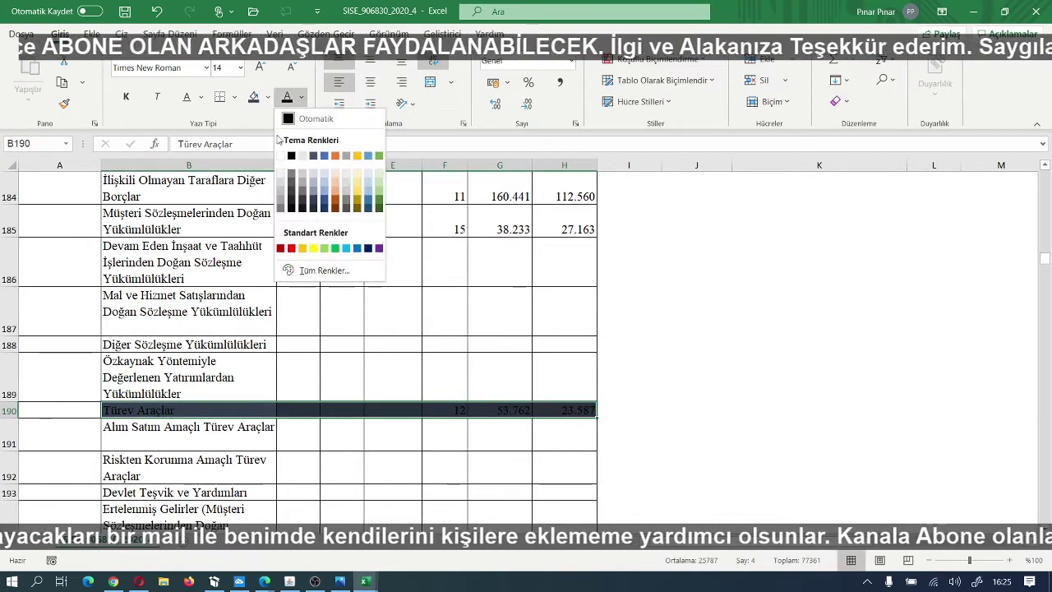
pyautogui.click(281, 152)
# Step: Switch to the MALİ TABLO ANALİZİ workbook and examine the short-term liability lines from Ticari Borçlar down to KISA VADELİ BORÇLAR
pyautogui.scroll(-2, 350, 329)
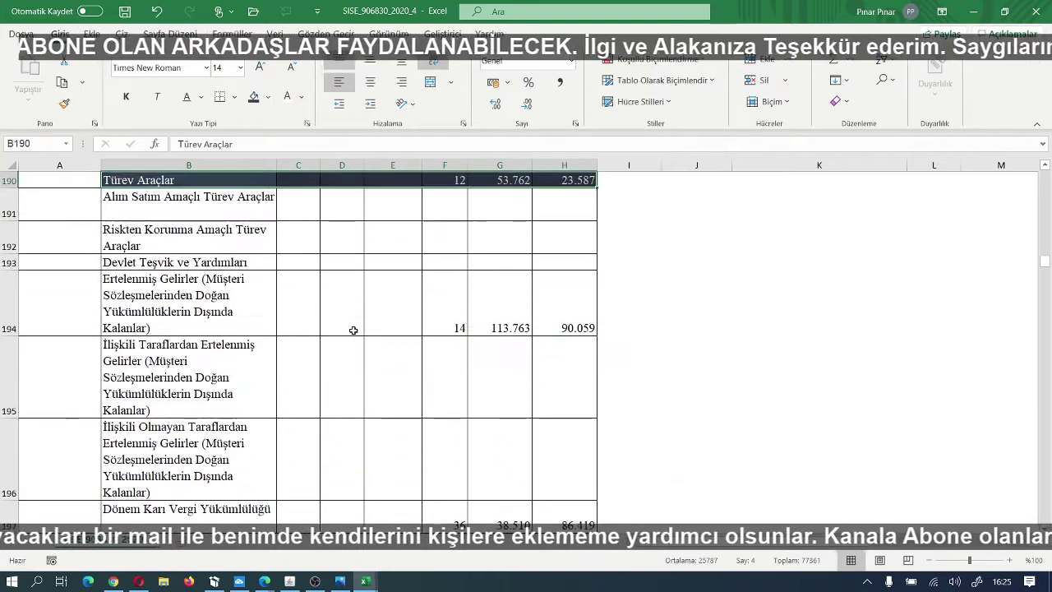
pyautogui.moveTo(369, 585)
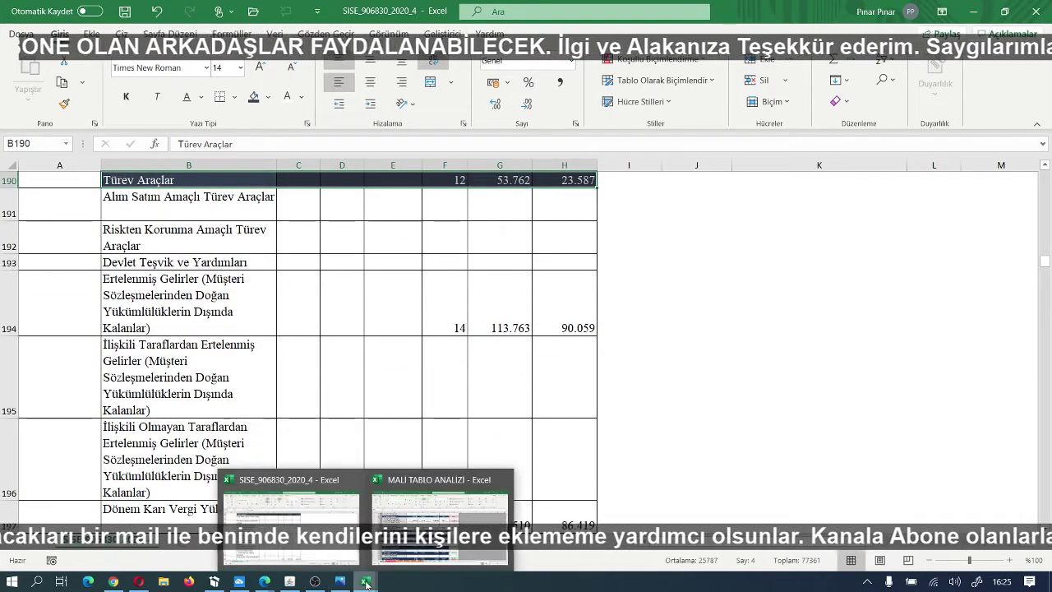
pyautogui.click(418, 504)
pyautogui.scroll(-1, 431, 422)
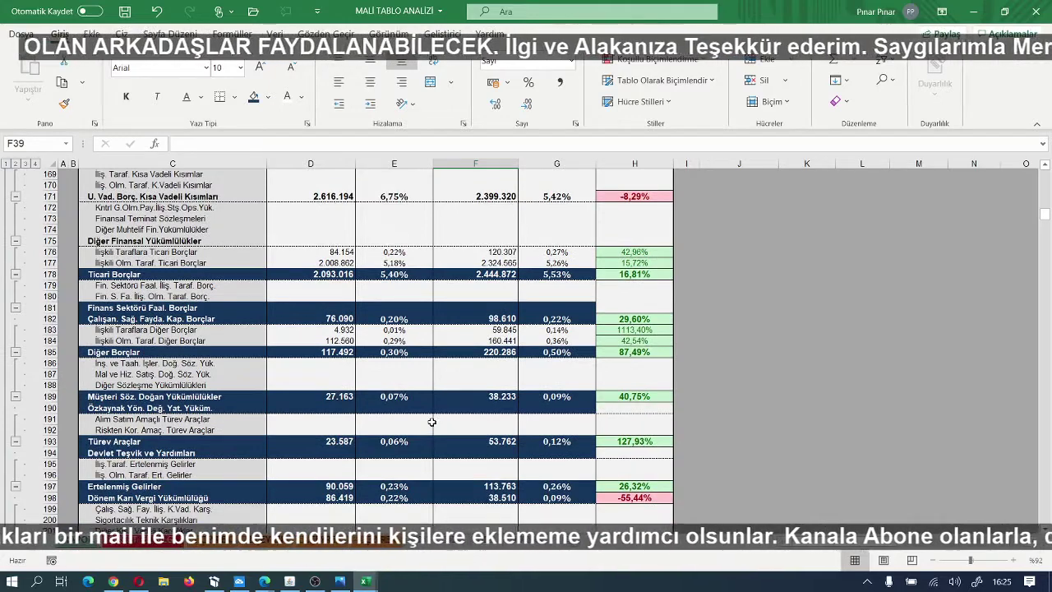
pyautogui.scroll(-1, 432, 421)
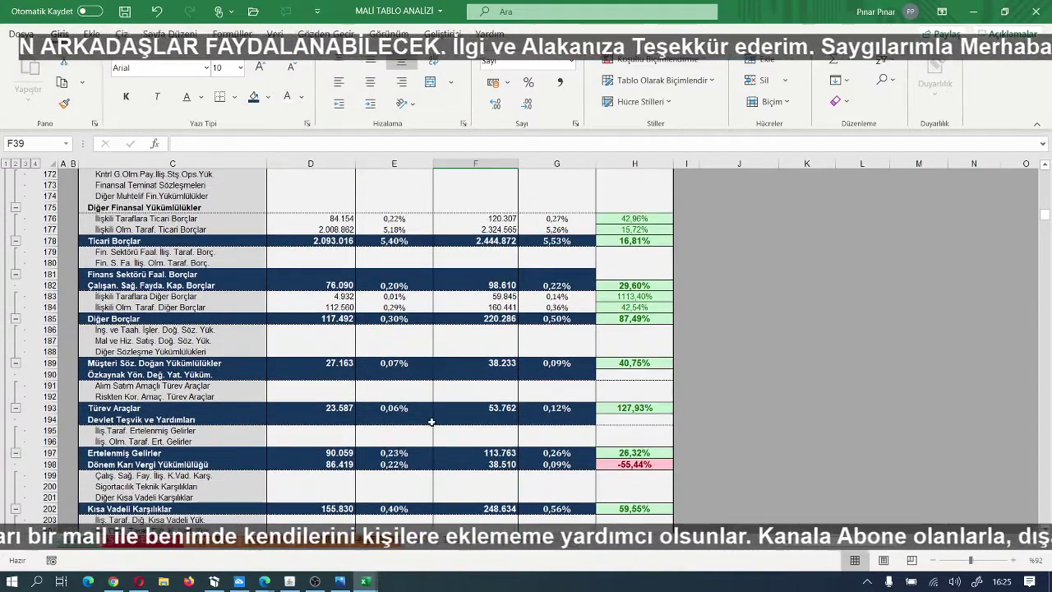
pyautogui.scroll(-1, 432, 422)
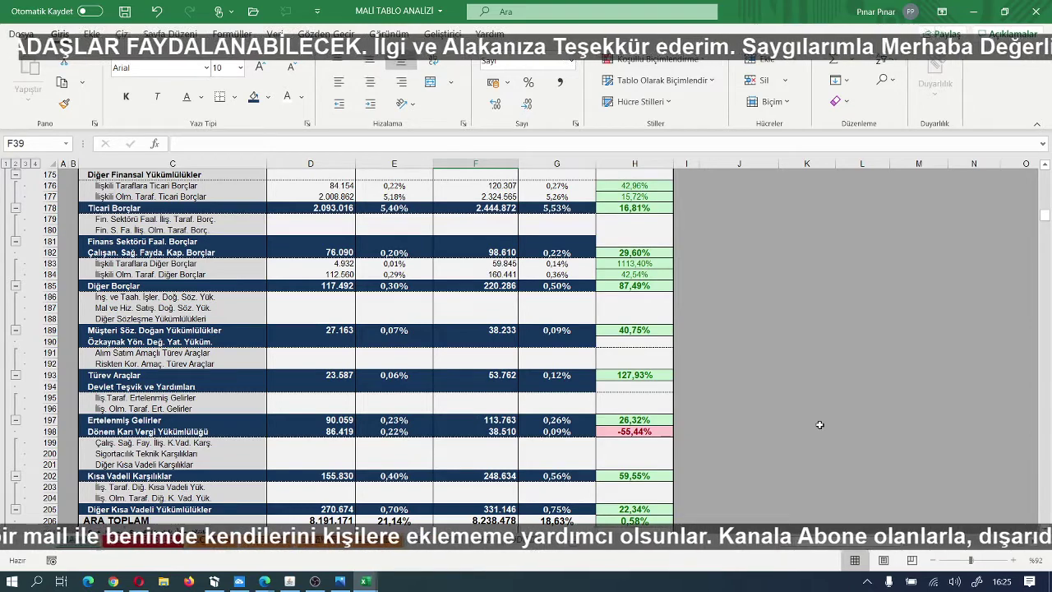
pyautogui.scroll(-1, 819, 424)
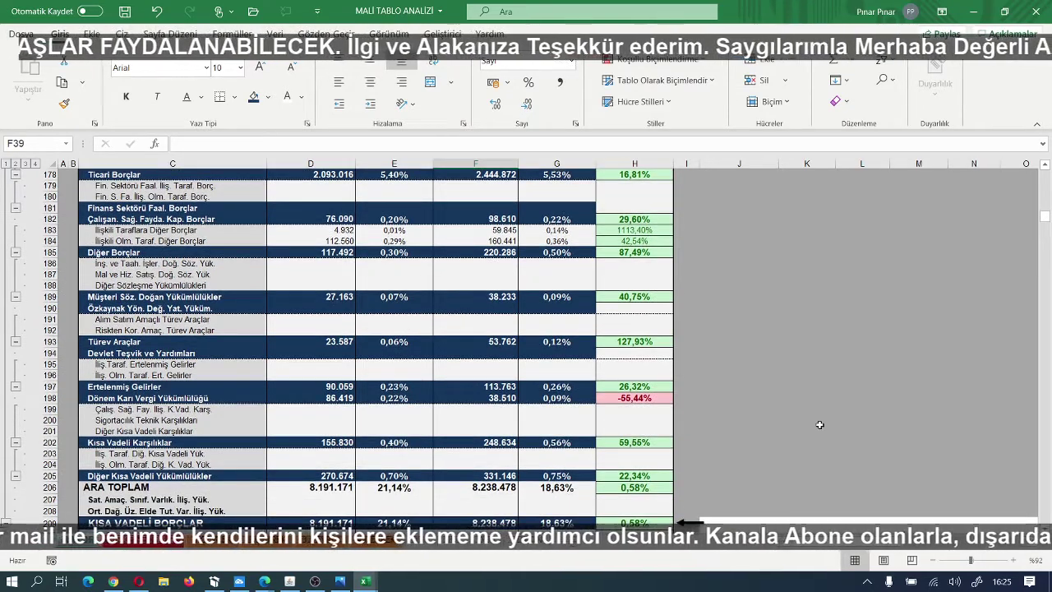
pyautogui.scroll(-1, 820, 424)
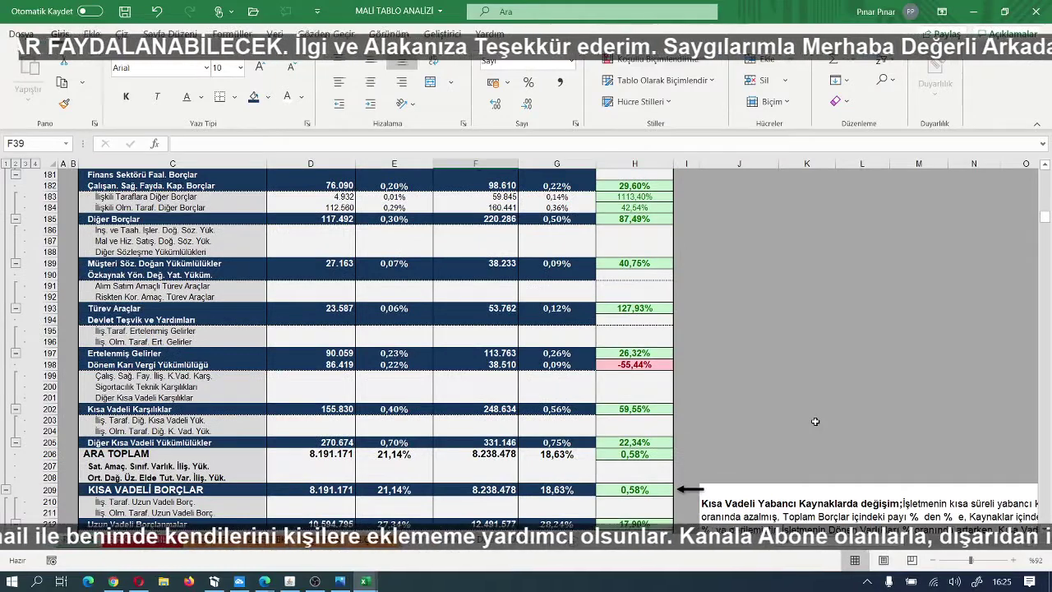
pyautogui.scroll(-1, 815, 422)
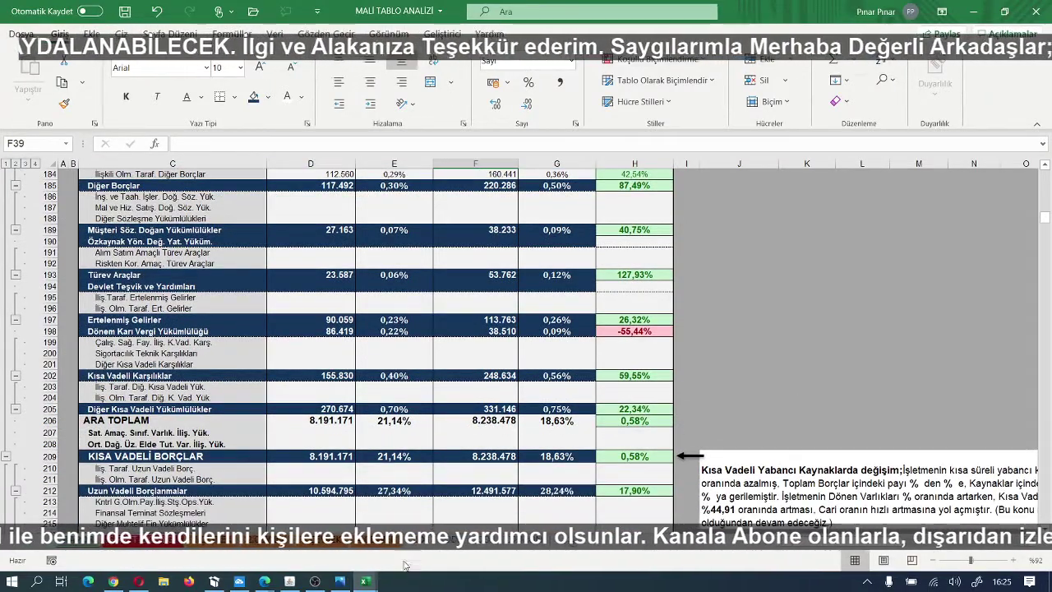
# Step: Switch back to the SISE_906830_2020_4 workbook and give the Dönem Karı Vergi Yükümlülüğü row, B197:H197, white text and the dark blue-grey fill
pyautogui.moveTo(368, 581)
pyautogui.click(271, 559)
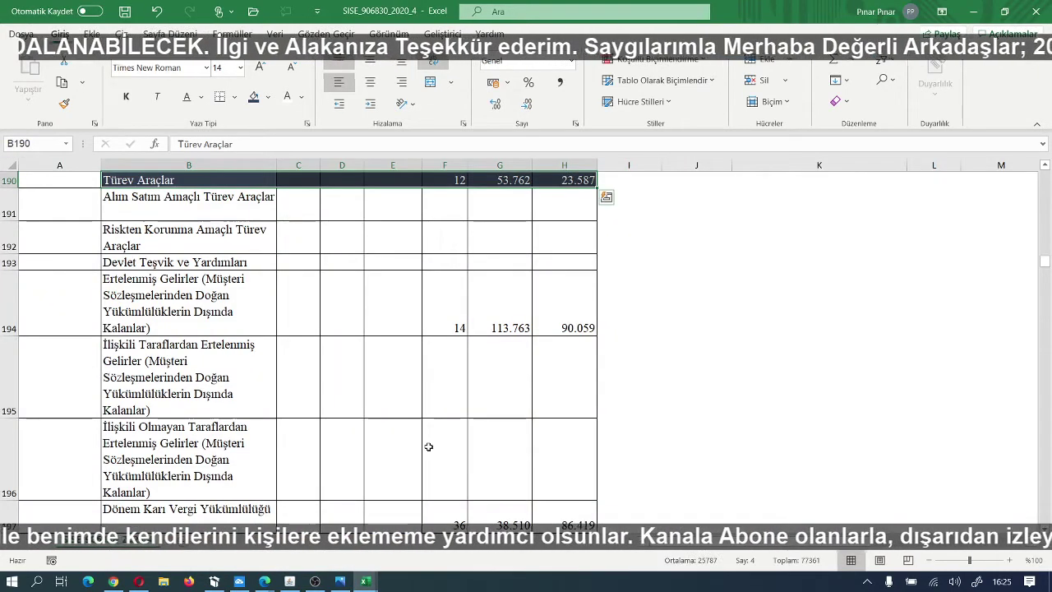
pyautogui.scroll(-1, 428, 447)
pyautogui.scroll(-1, 428, 446)
pyautogui.scroll(-1, 428, 446)
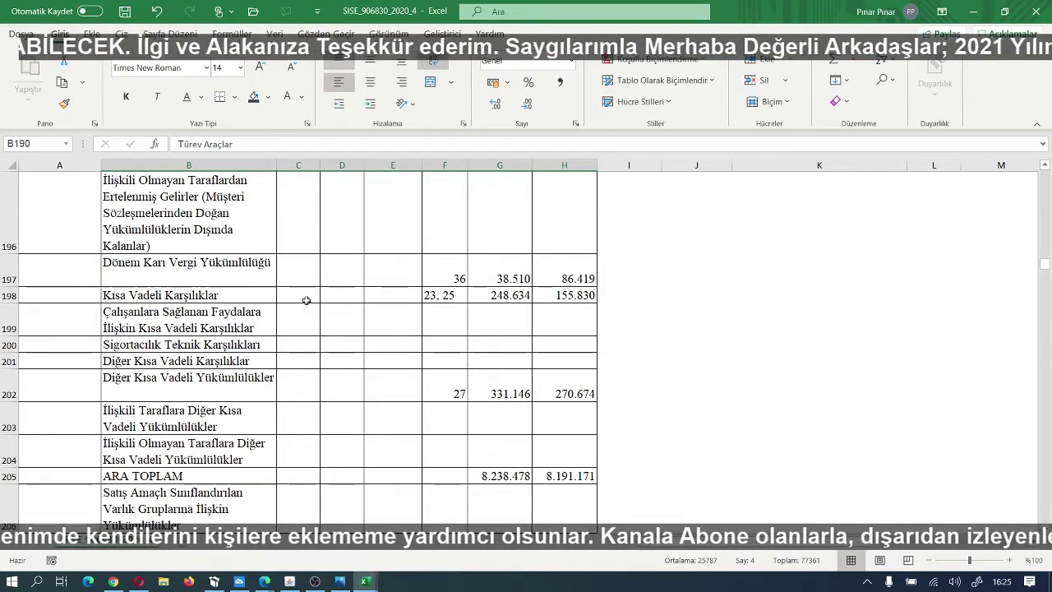
pyautogui.moveTo(169, 278); pyautogui.dragTo(605, 293)
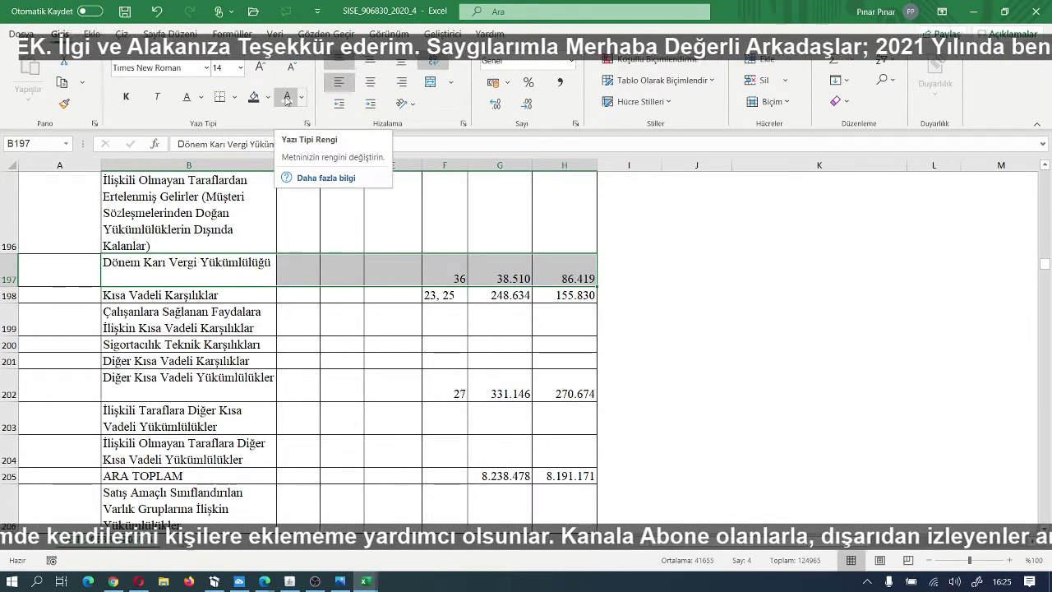
pyautogui.click(287, 97)
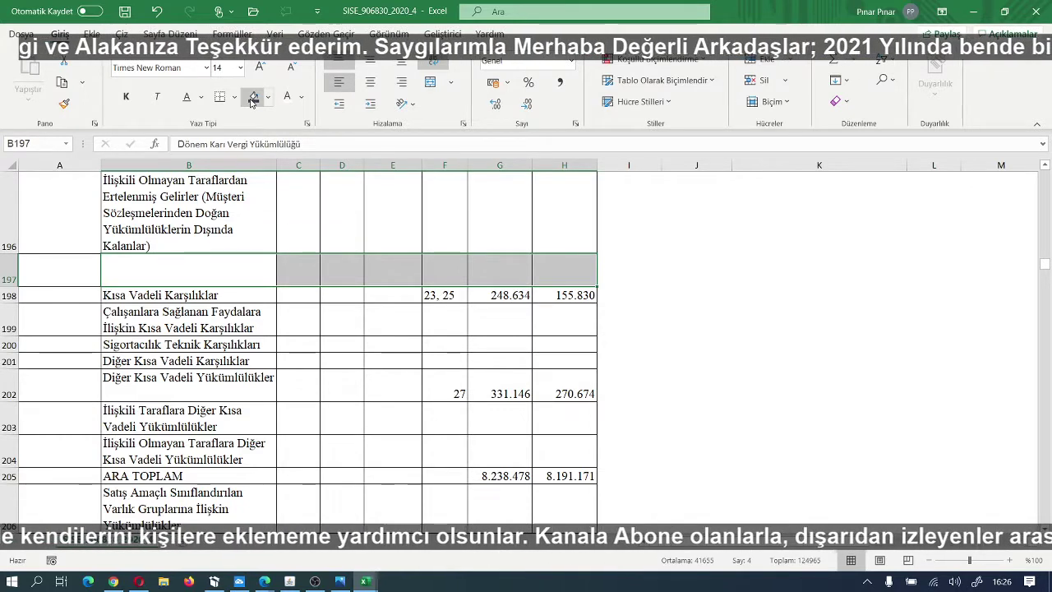
pyautogui.click(254, 97)
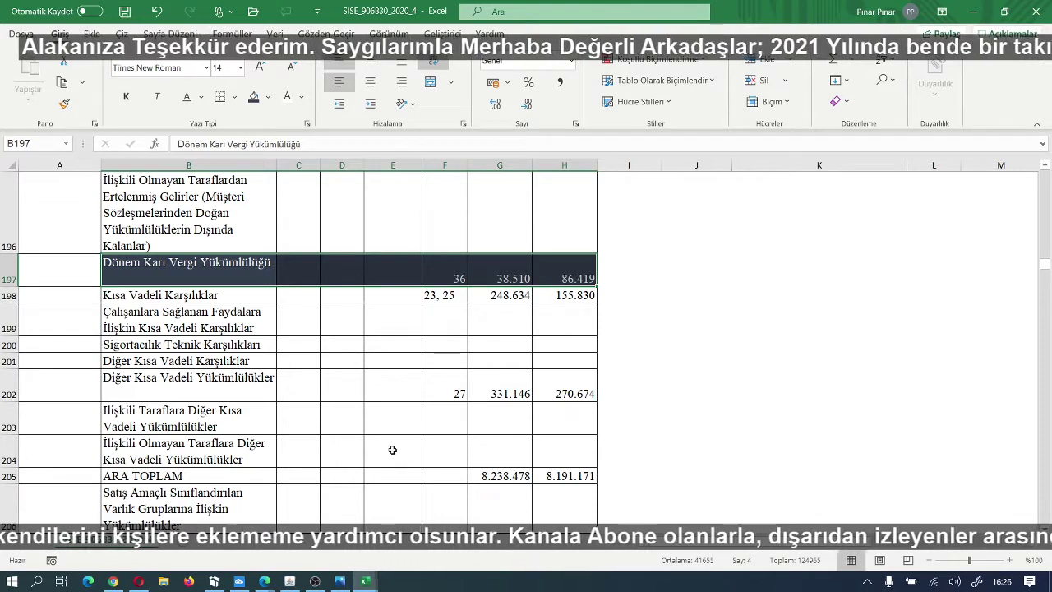
# Step: Apply the dark blue-grey fill and white font colour to the TOPLAM KISA VADELİ YÜKÜMLÜLÜKLER row, B208:H208
pyautogui.scroll(-1, 393, 450)
pyautogui.click(213, 464)
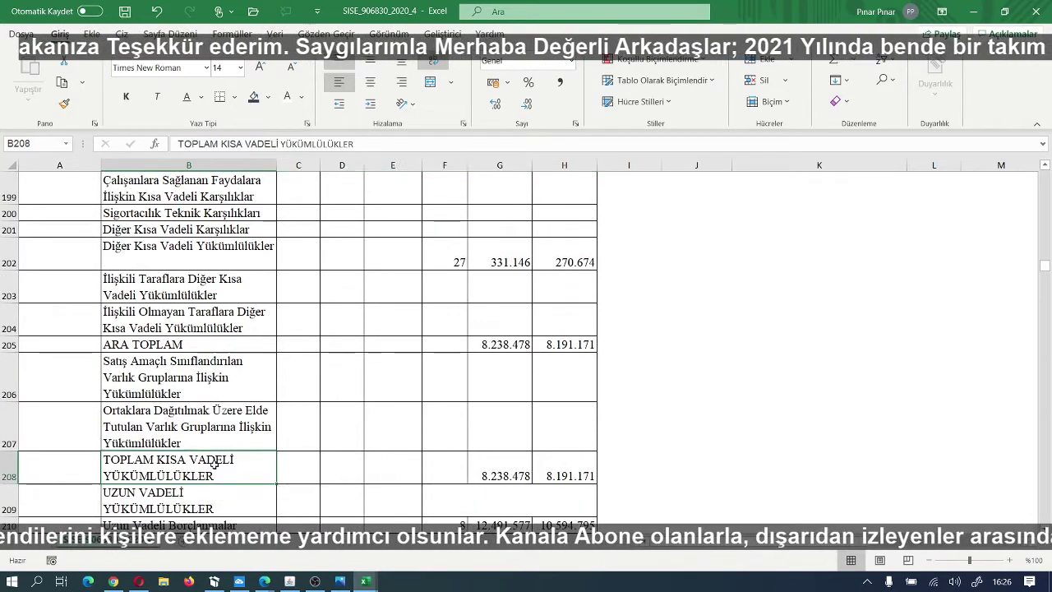
pyautogui.moveTo(213, 464); pyautogui.dragTo(542, 464)
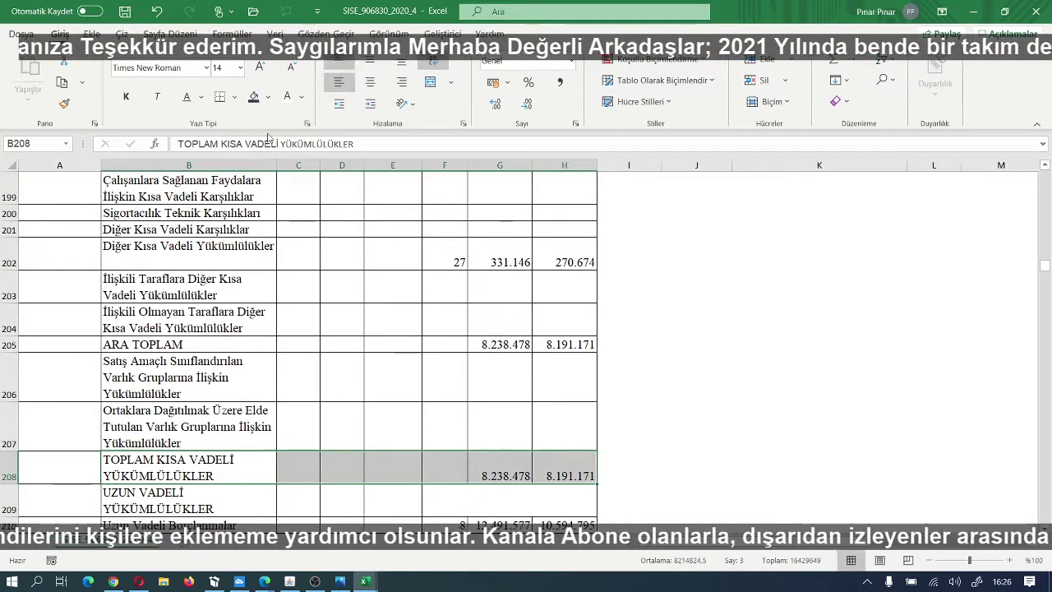
pyautogui.click(253, 96)
pyautogui.click(287, 96)
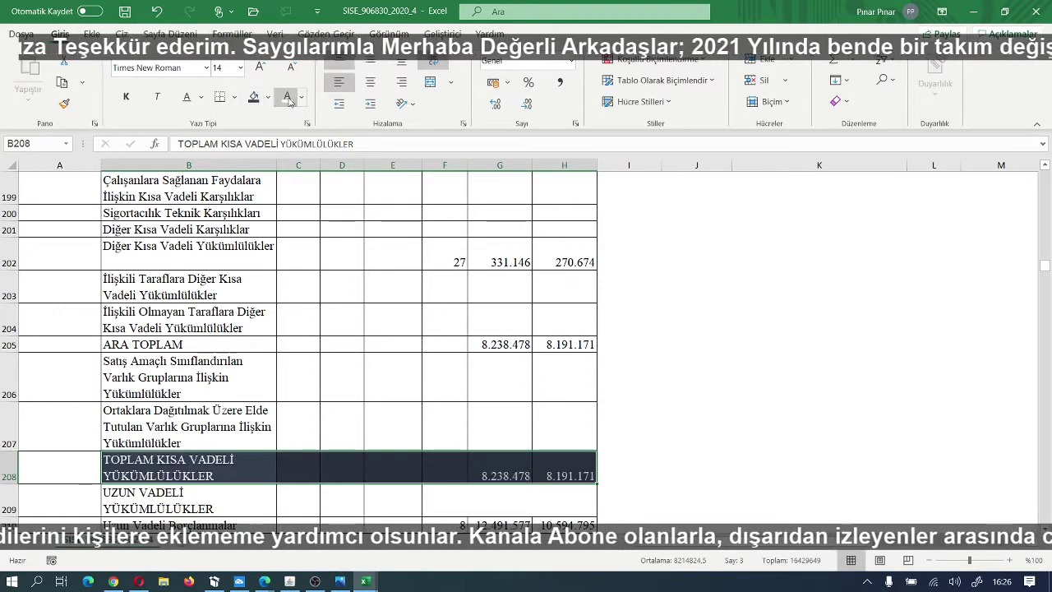
# Step: Compare the short-term and long-term liability lines in MALİ TABLO ANALİZİ with the corresponding rows in SISE_906830_2020_4
pyautogui.moveTo(364, 580)
pyautogui.click(604, 549)
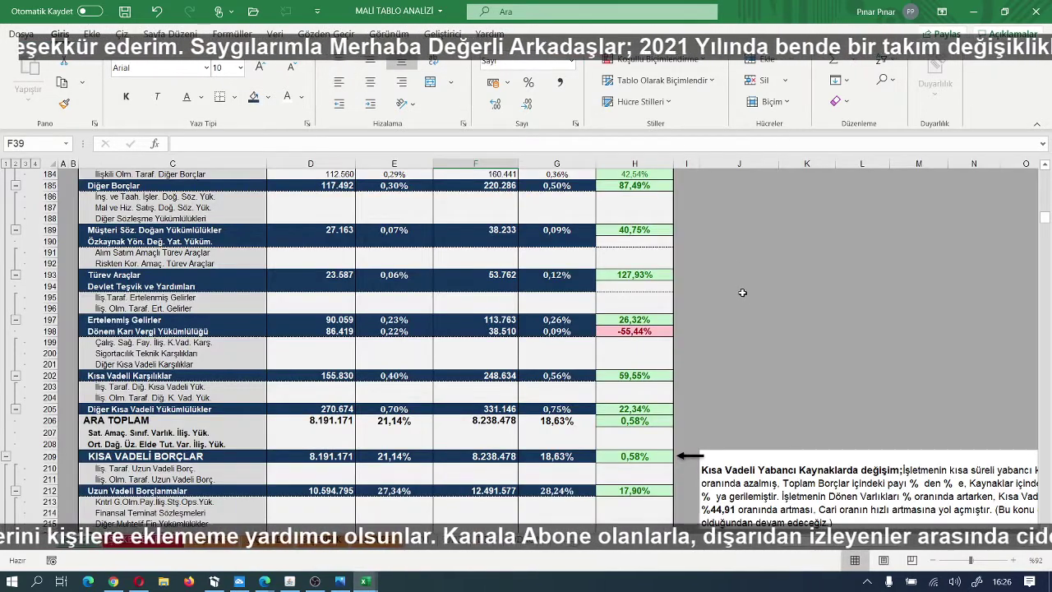
pyautogui.scroll(-2, 744, 311)
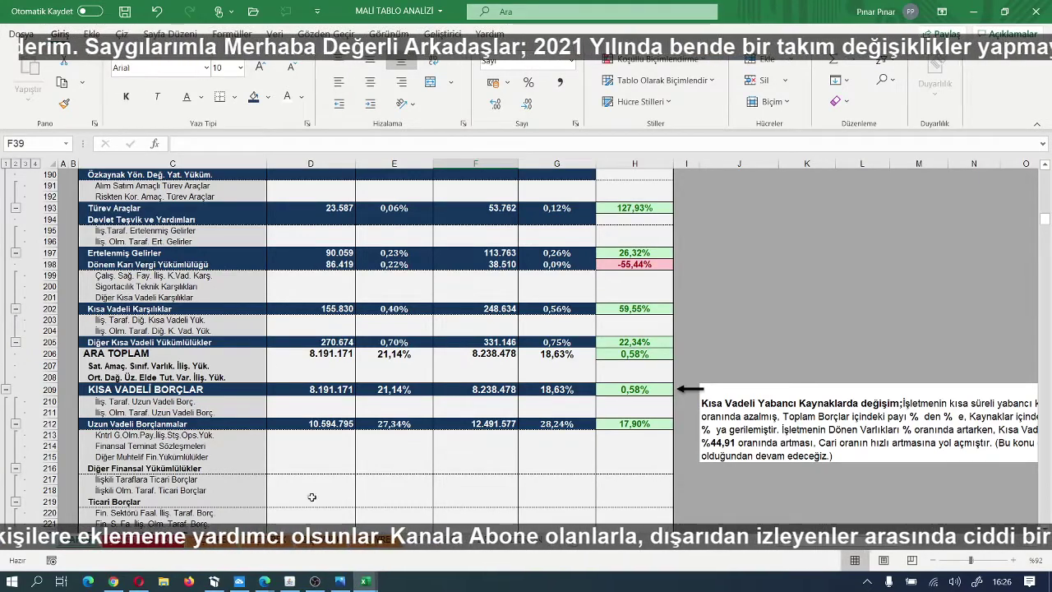
pyautogui.moveTo(366, 581)
pyautogui.click(292, 434)
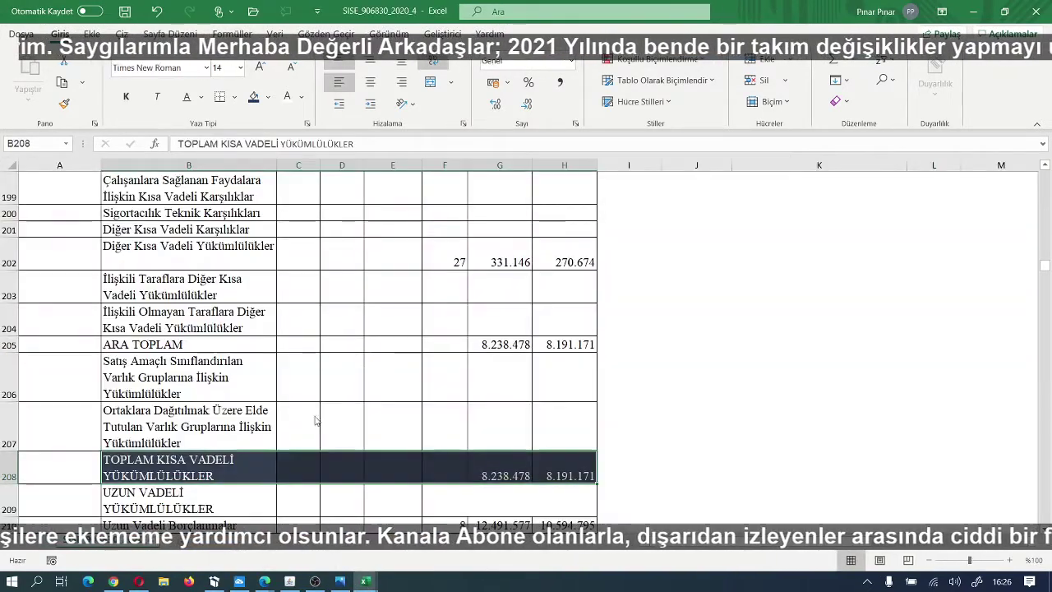
pyautogui.scroll(1, 422, 367)
pyautogui.scroll(-2, 421, 367)
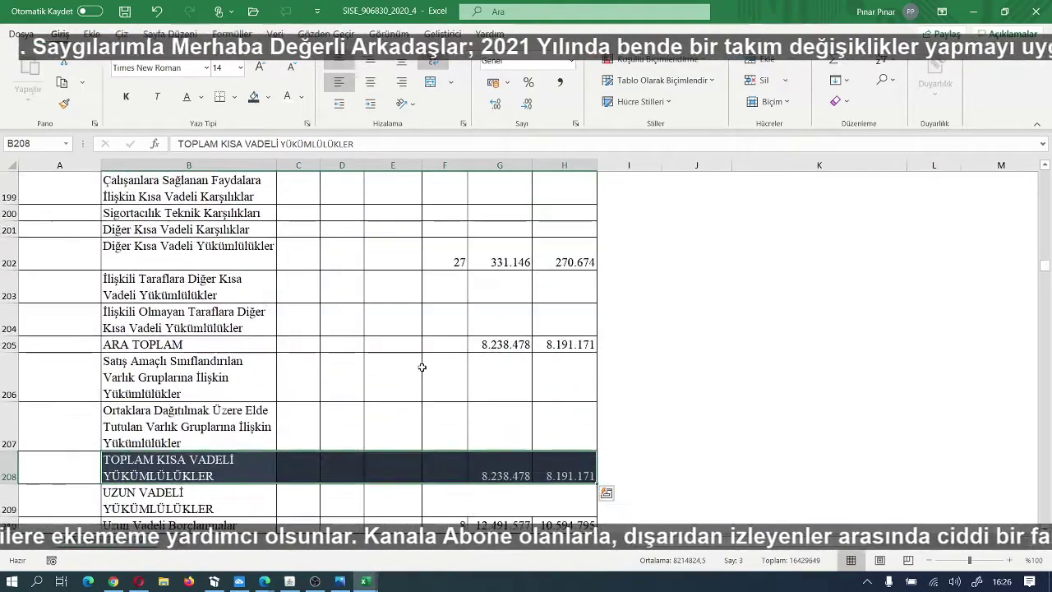
pyautogui.scroll(2, 422, 367)
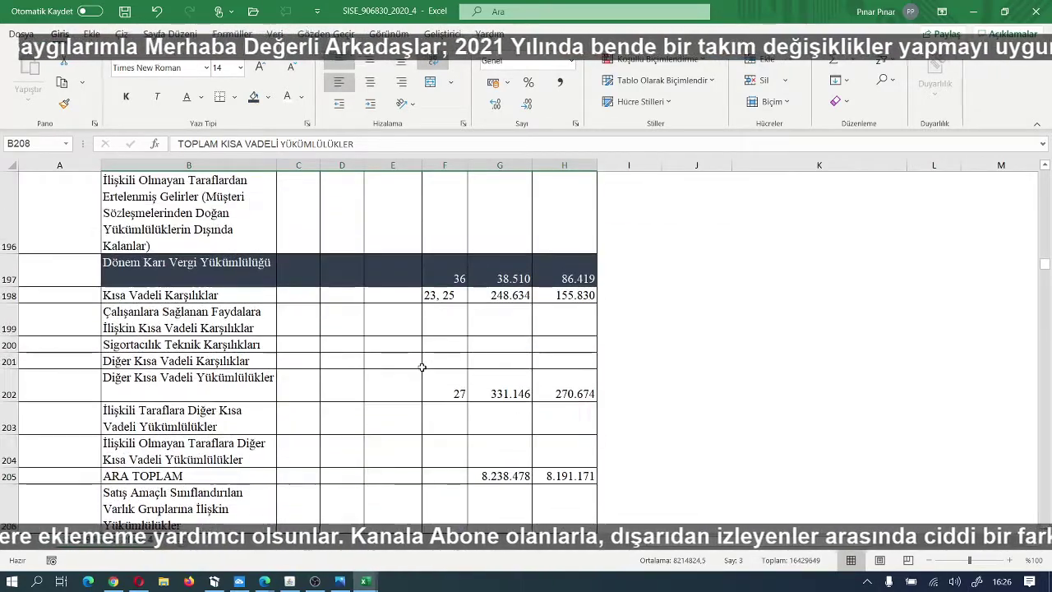
pyautogui.scroll(-1, 422, 367)
pyautogui.scroll(-4, 422, 367)
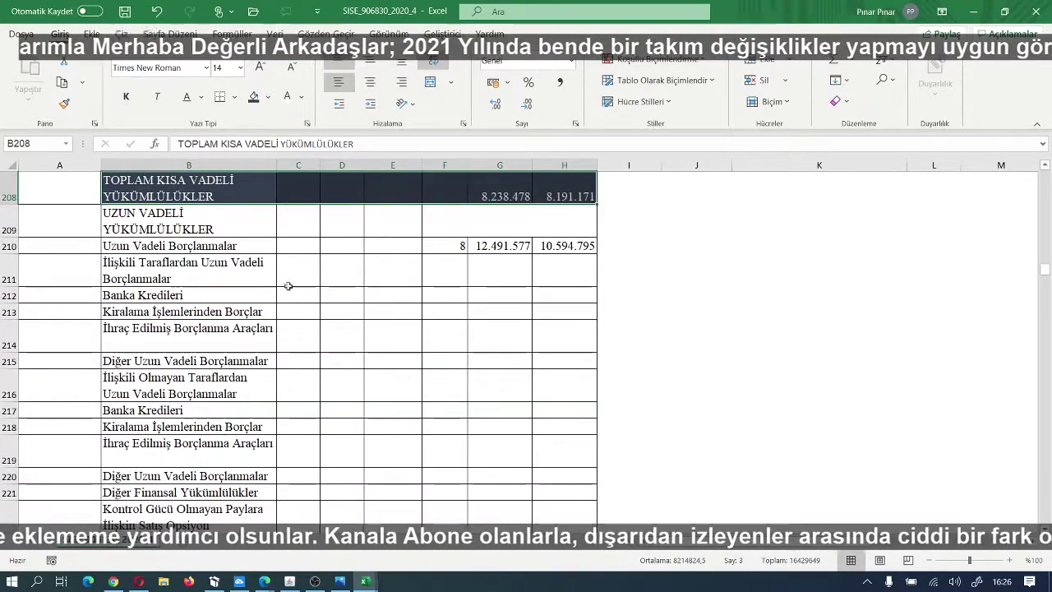
# Step: Fill the UZUN VADELİ YÜKÜMLÜLÜKLER heading cell B209 with the blue theme colour
pyautogui.click(138, 224)
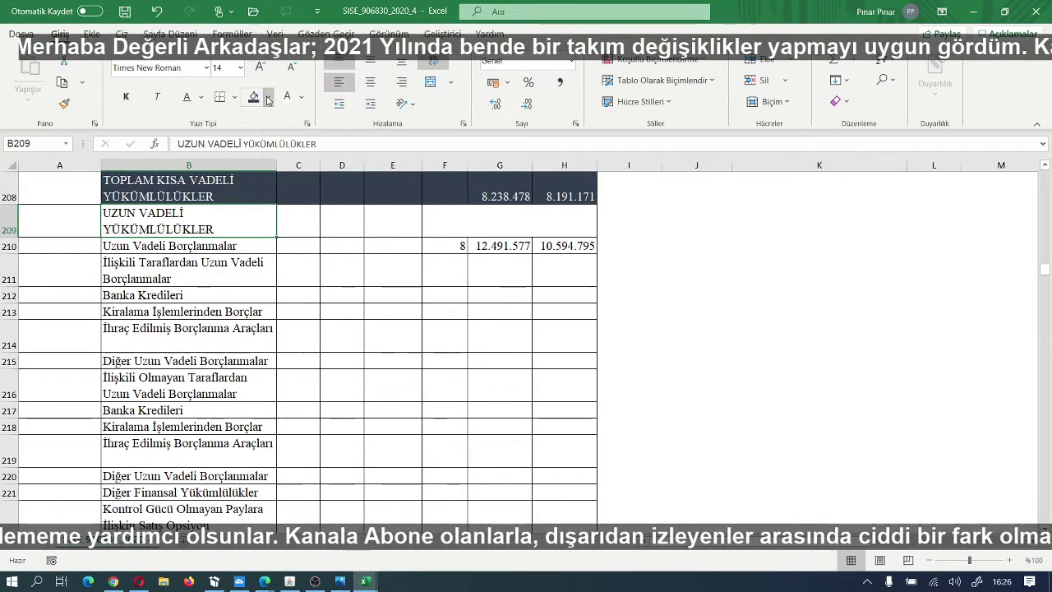
pyautogui.click(267, 97)
pyautogui.click(290, 135)
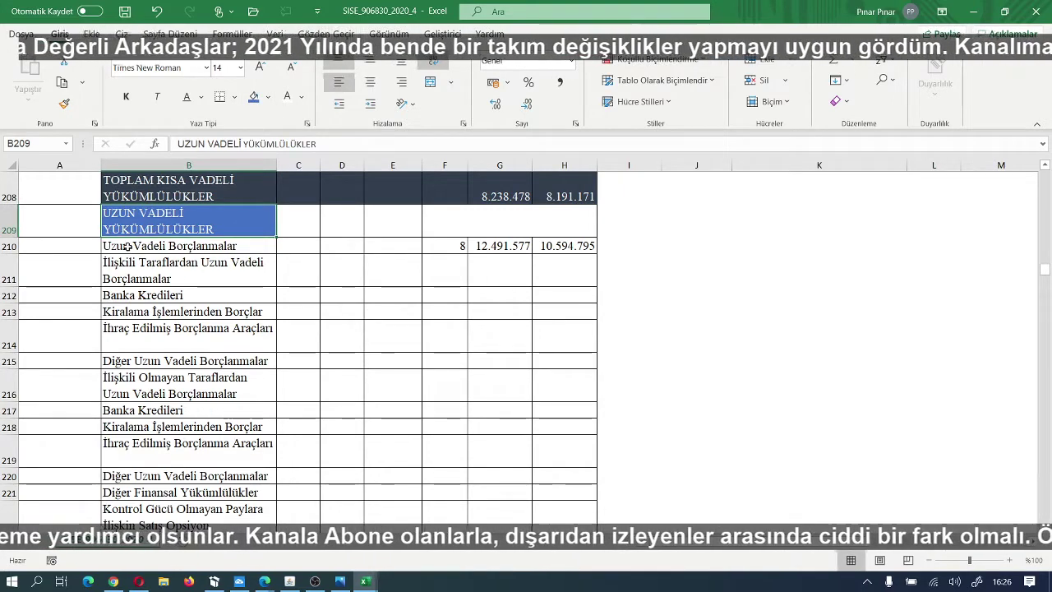
# Step: Give the Uzun Vadeli Borçlanmalar row, B210:H210, white text and the dark blue-grey fill
pyautogui.moveTo(128, 247); pyautogui.dragTo(565, 249)
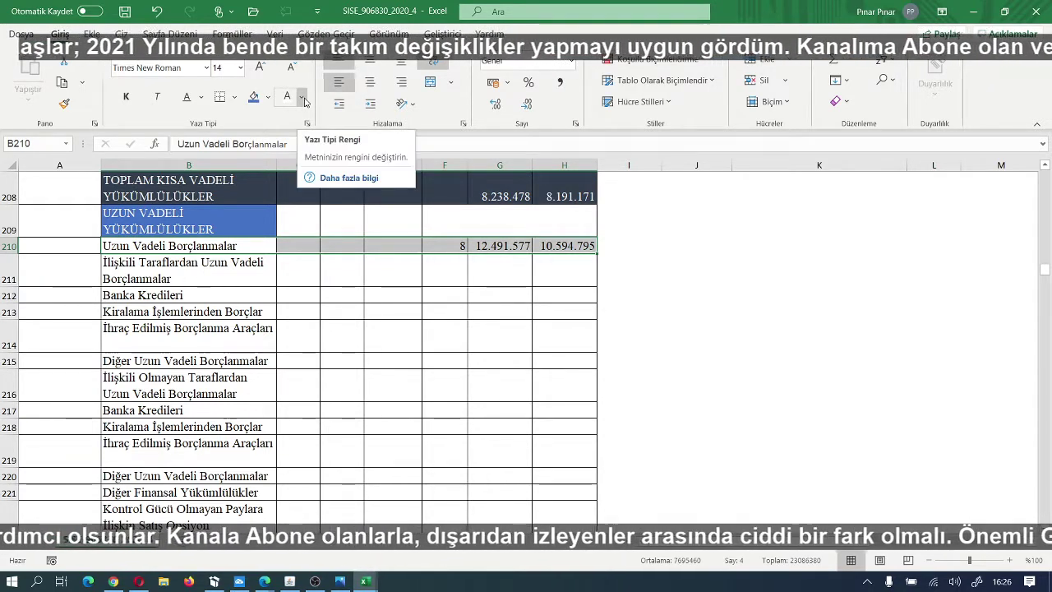
pyautogui.click(267, 97)
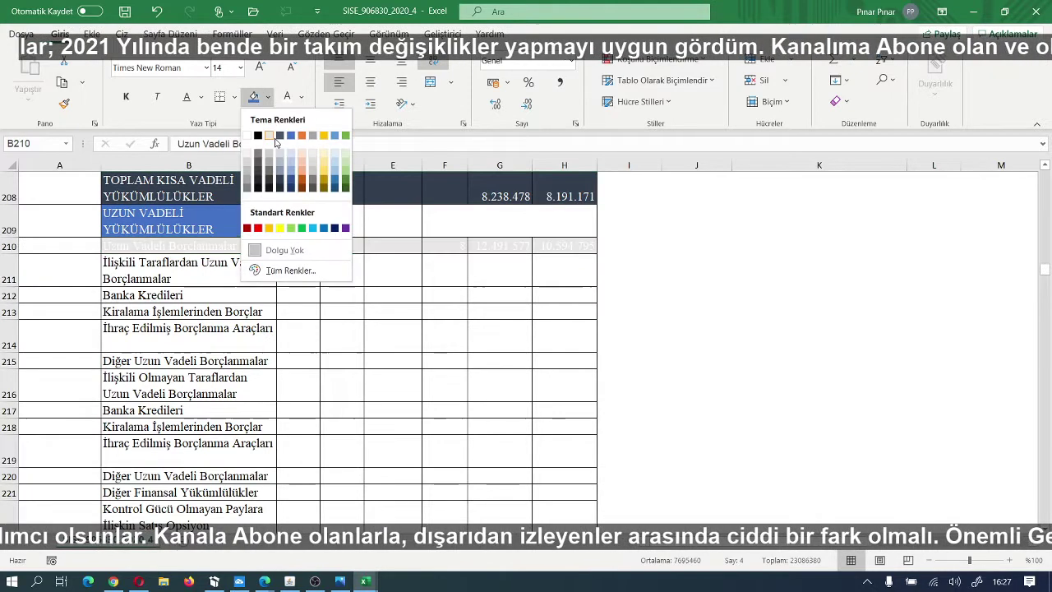
pyautogui.click(278, 182)
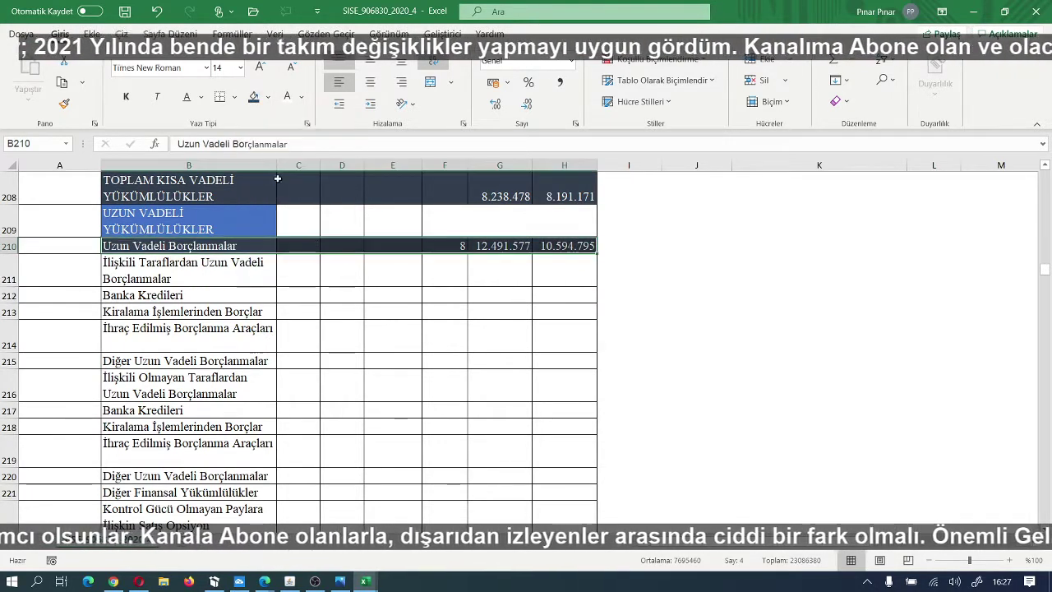
pyautogui.click(331, 278)
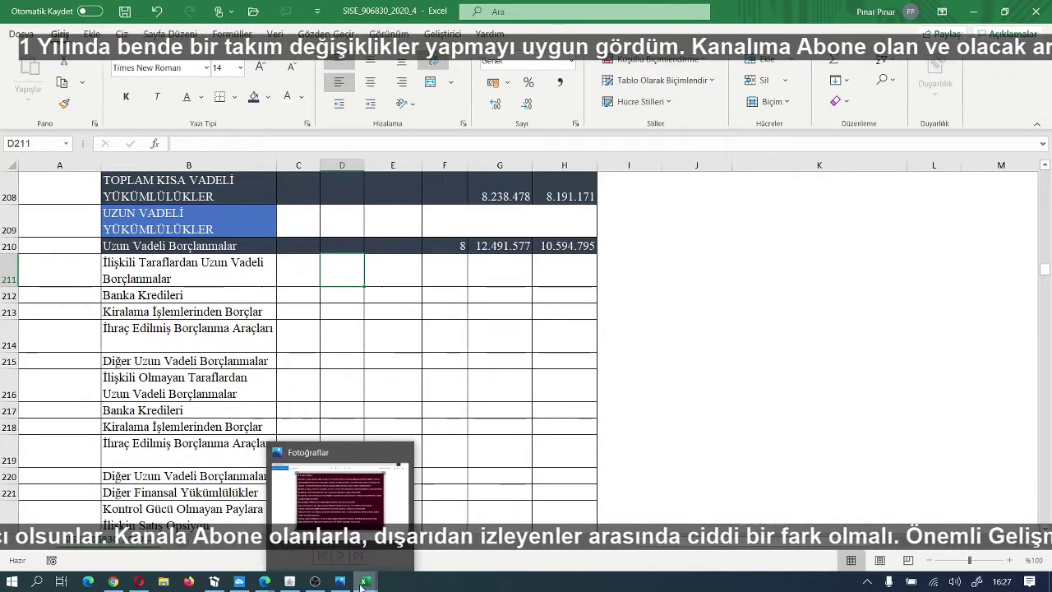
# Step: Switch to the MALİ TABLO ANALİZİ workbook and examine its long-term liability lines down to the TOPLAM PASİFLER row
pyautogui.moveTo(366, 581)
pyautogui.click(440, 489)
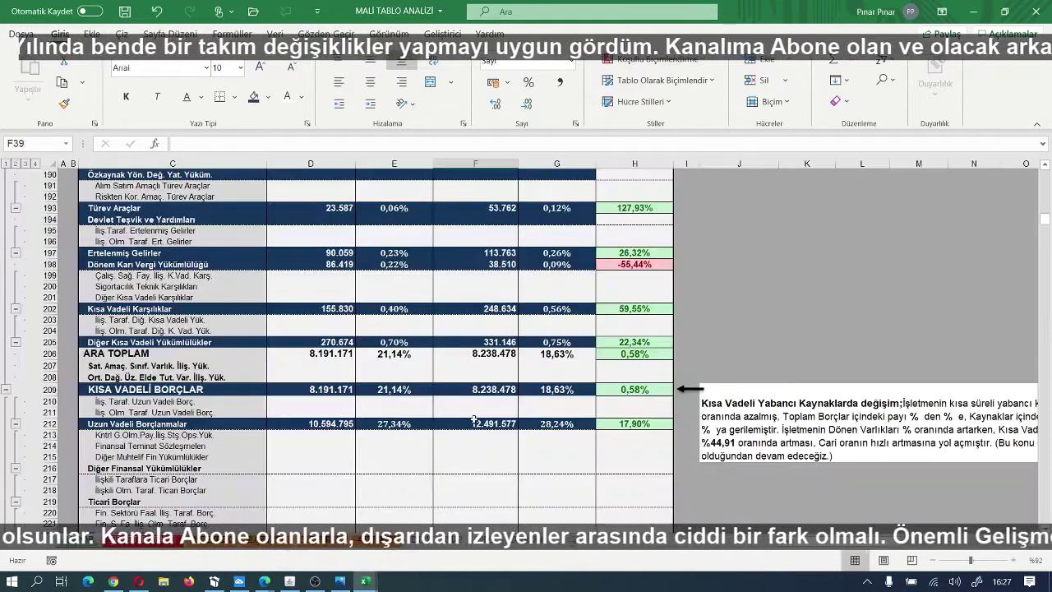
pyautogui.scroll(-3, 474, 420)
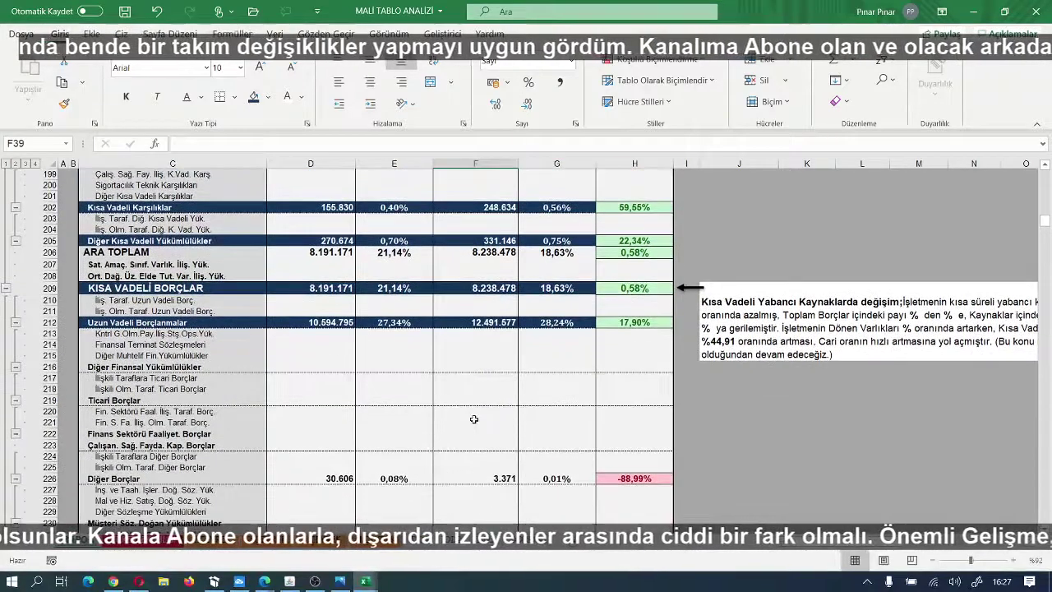
pyautogui.scroll(-1, 474, 420)
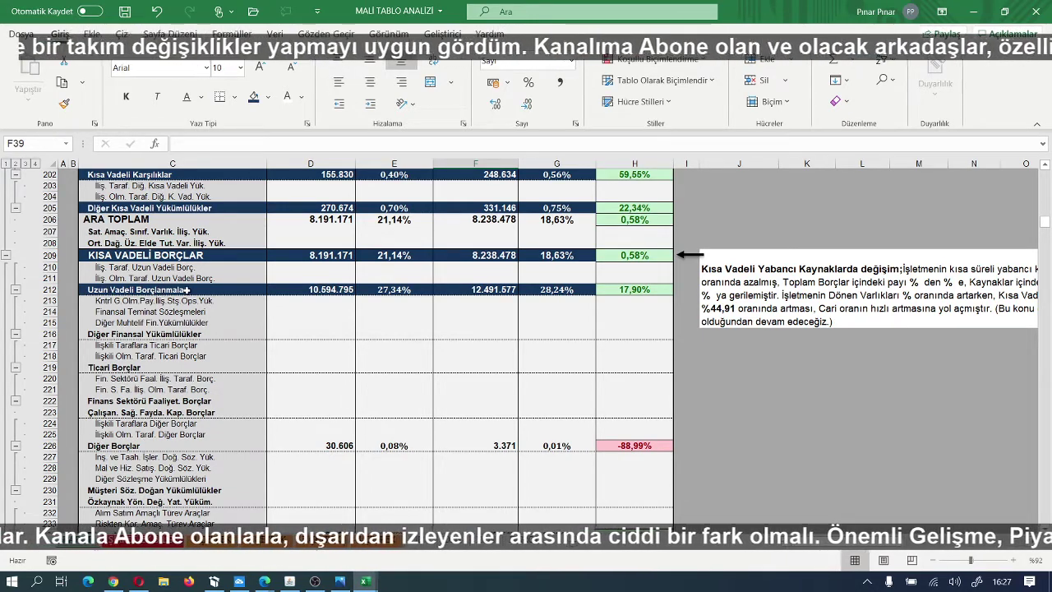
pyautogui.scroll(-1, 424, 306)
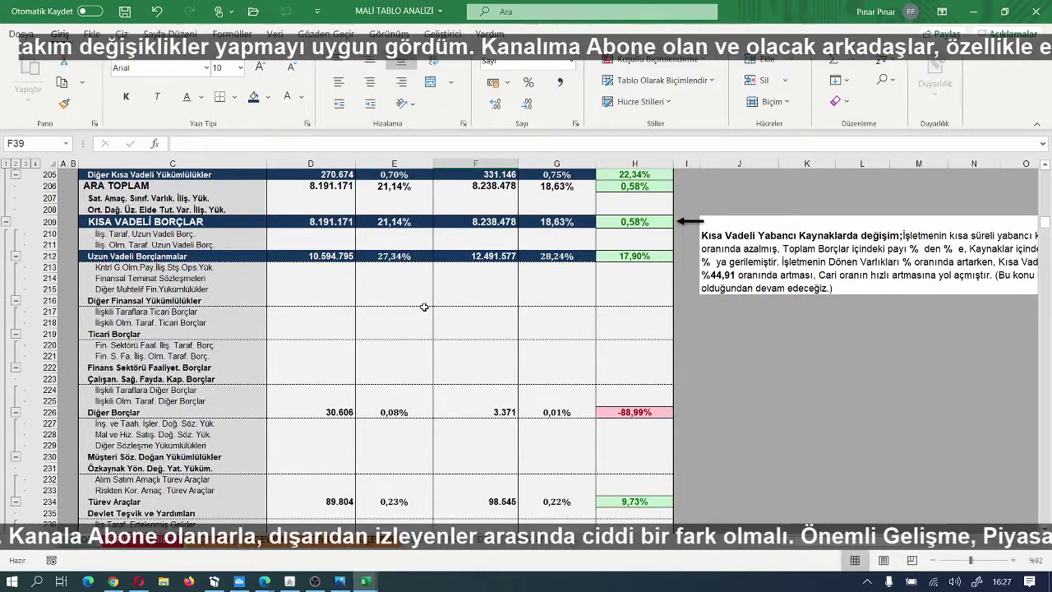
pyautogui.scroll(-1, 424, 307)
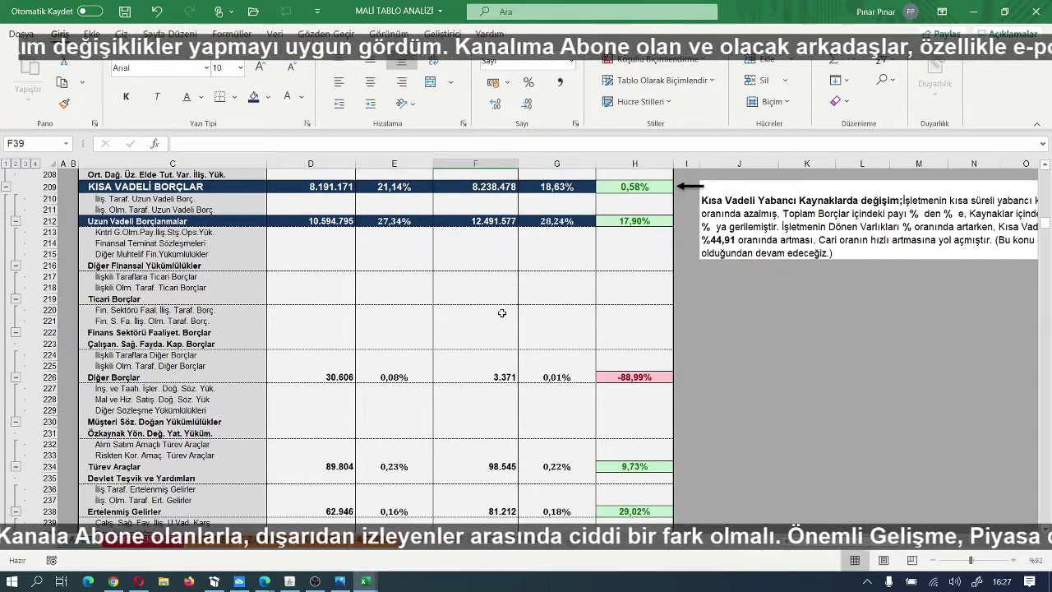
pyautogui.scroll(-1, 492, 319)
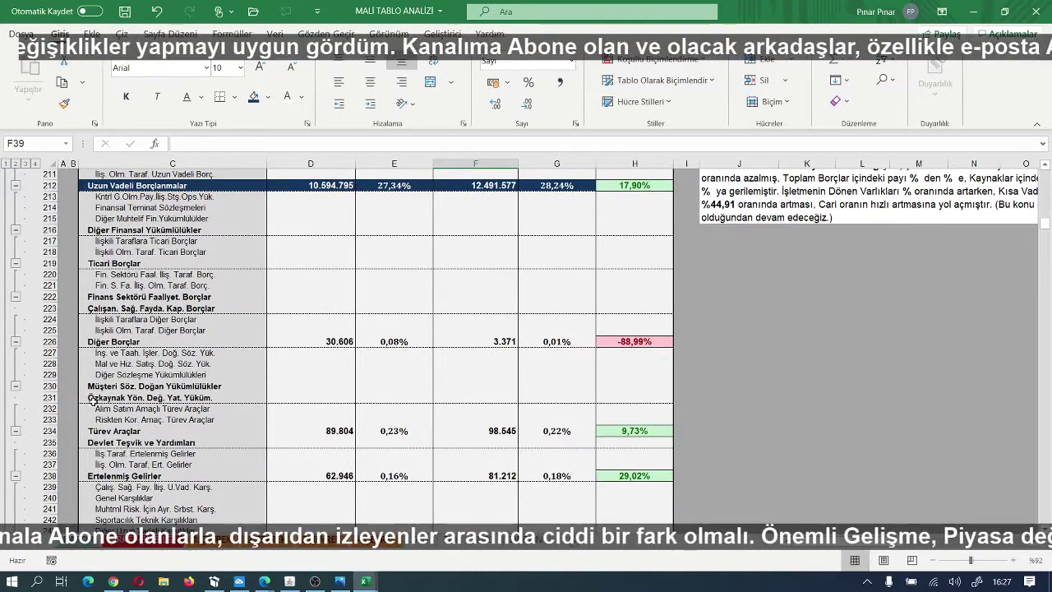
pyautogui.scroll(-1, 166, 410)
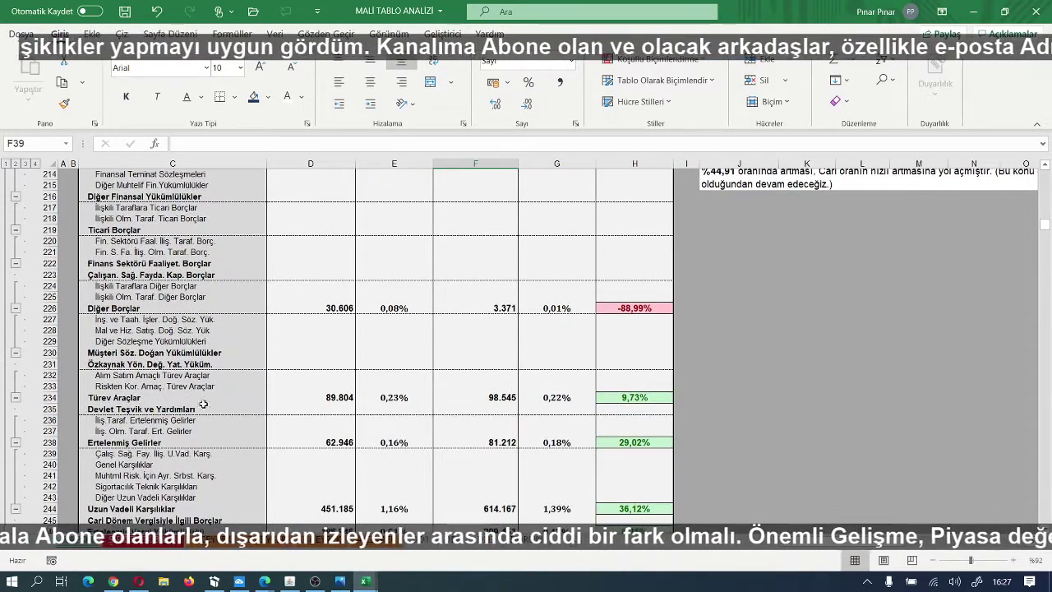
pyautogui.scroll(-1, 483, 412)
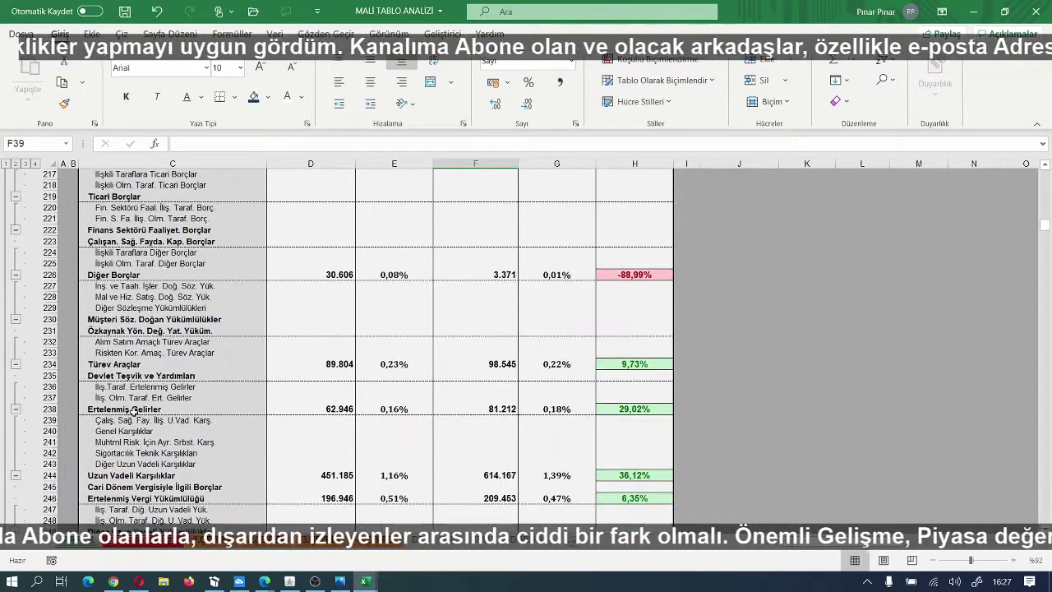
pyautogui.scroll(-2, 494, 409)
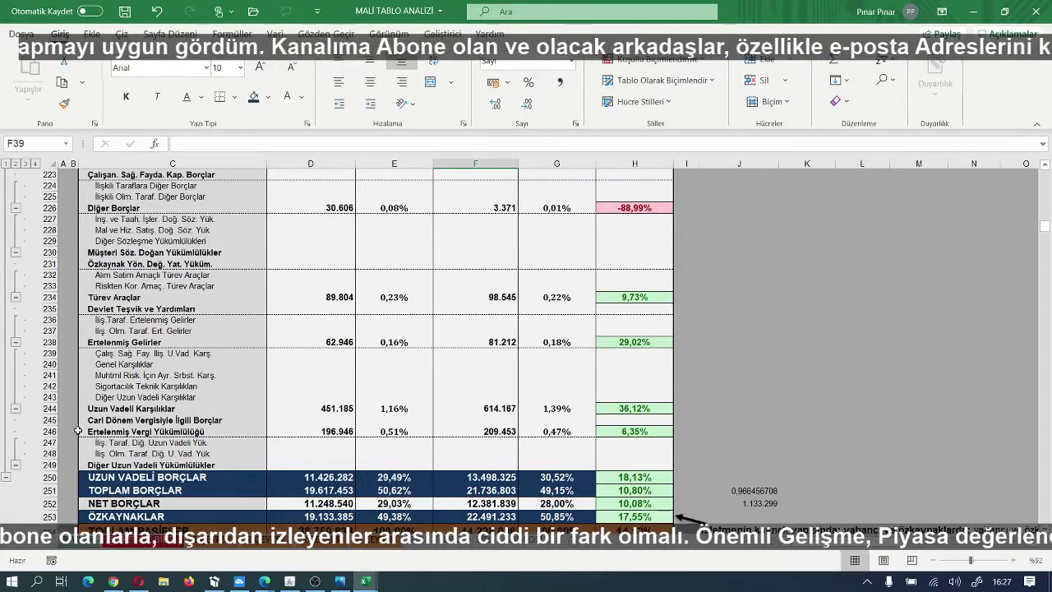
pyautogui.scroll(-2, 409, 432)
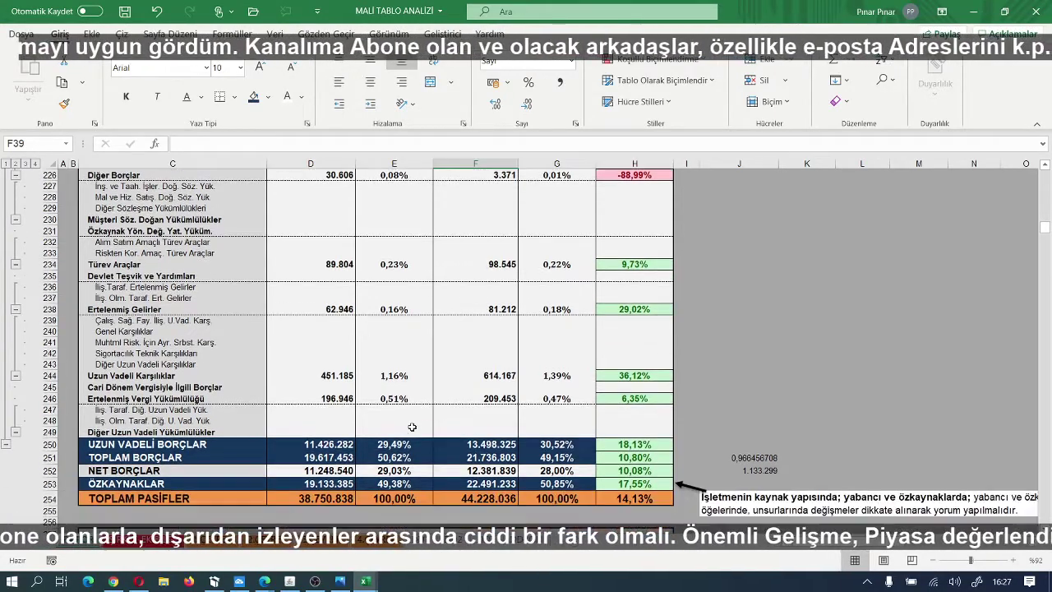
pyautogui.scroll(-1, 409, 424)
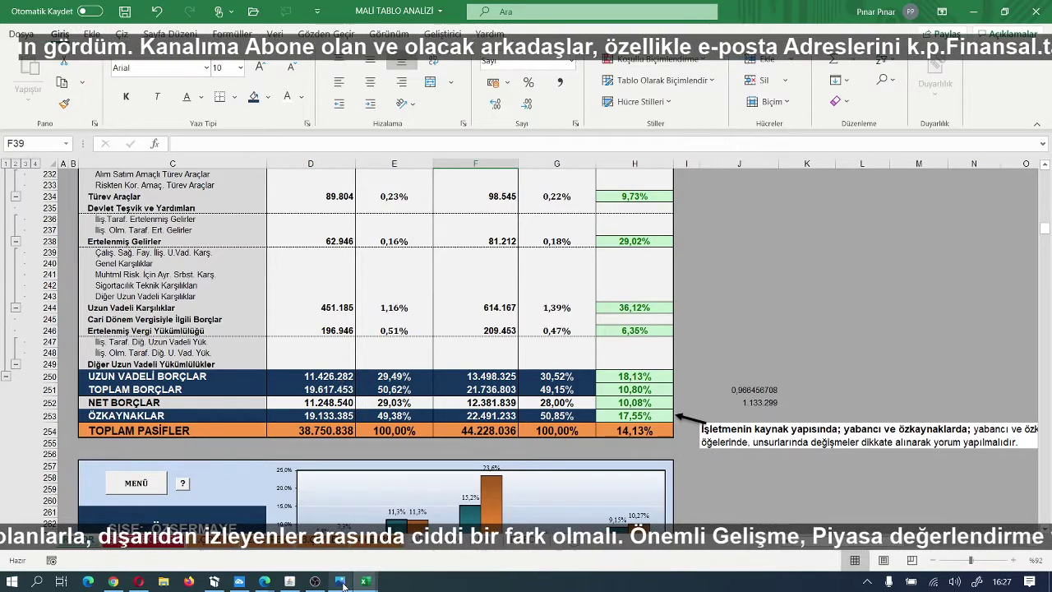
# Step: Return to the SISE_906830_2020_4 workbook and apply the dark blue-grey fill and white text to the TOPLAM UZUN VADELİ YÜKÜMLÜLÜKLER row, B258:H258
pyautogui.moveTo(341, 582)
pyautogui.click(263, 526)
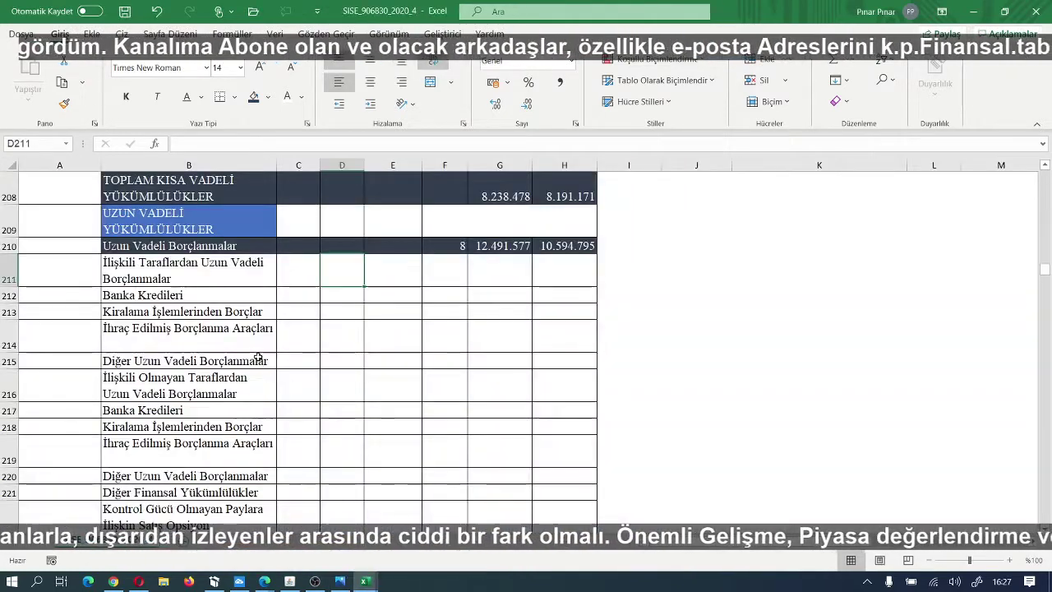
pyautogui.scroll(-7, 258, 358)
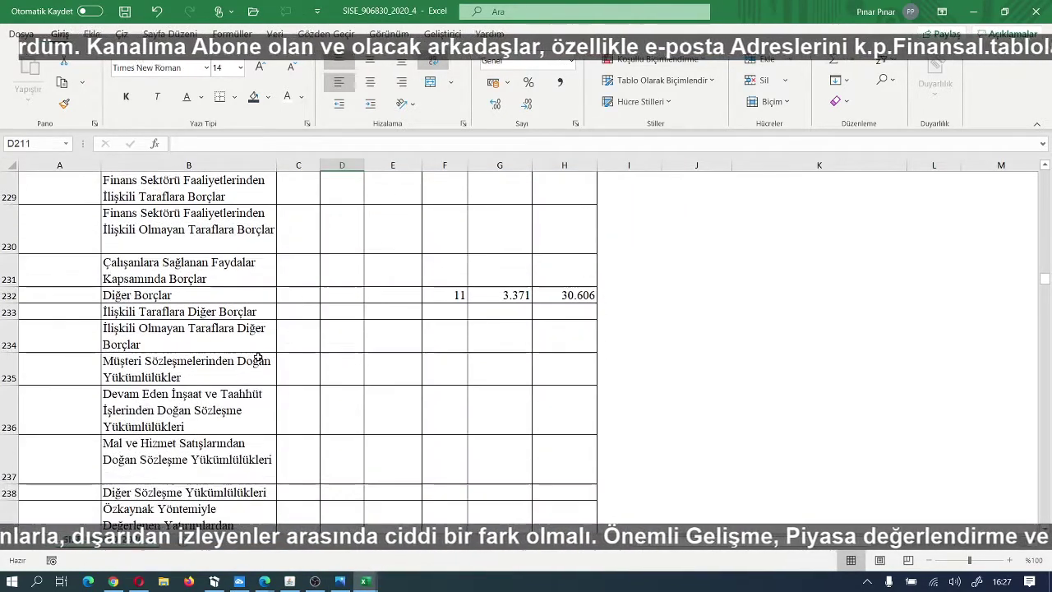
pyautogui.scroll(-6, 258, 358)
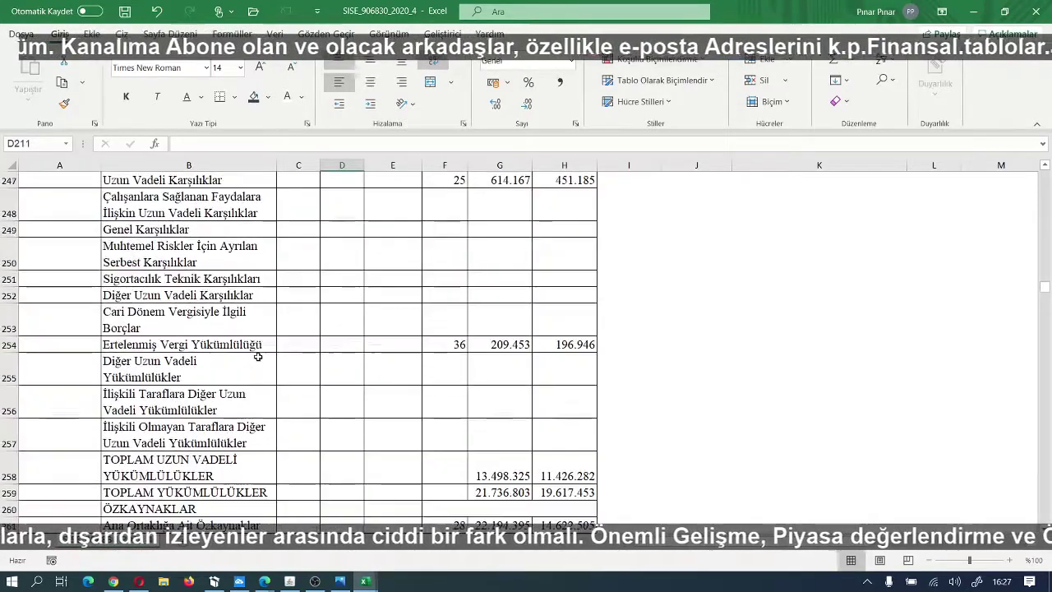
pyautogui.scroll(-1, 258, 358)
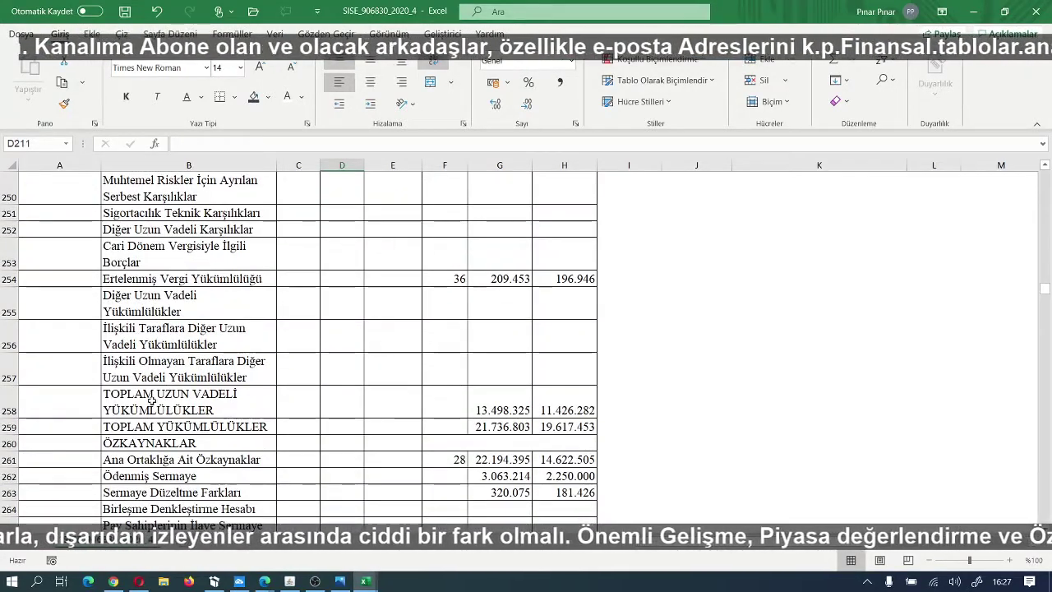
pyautogui.moveTo(152, 400); pyautogui.dragTo(567, 410)
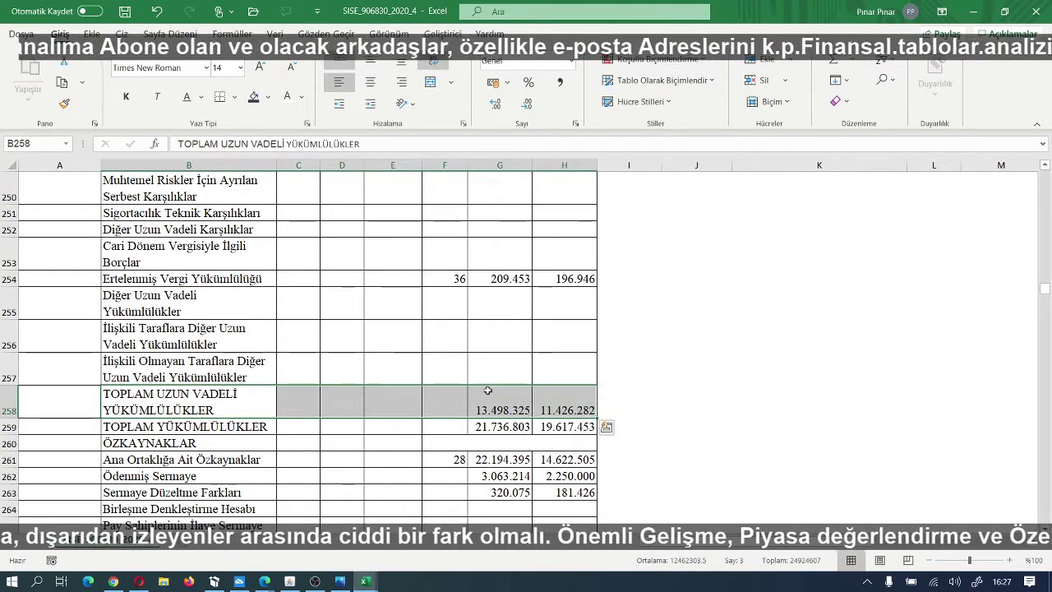
pyautogui.click(253, 97)
pyautogui.click(284, 102)
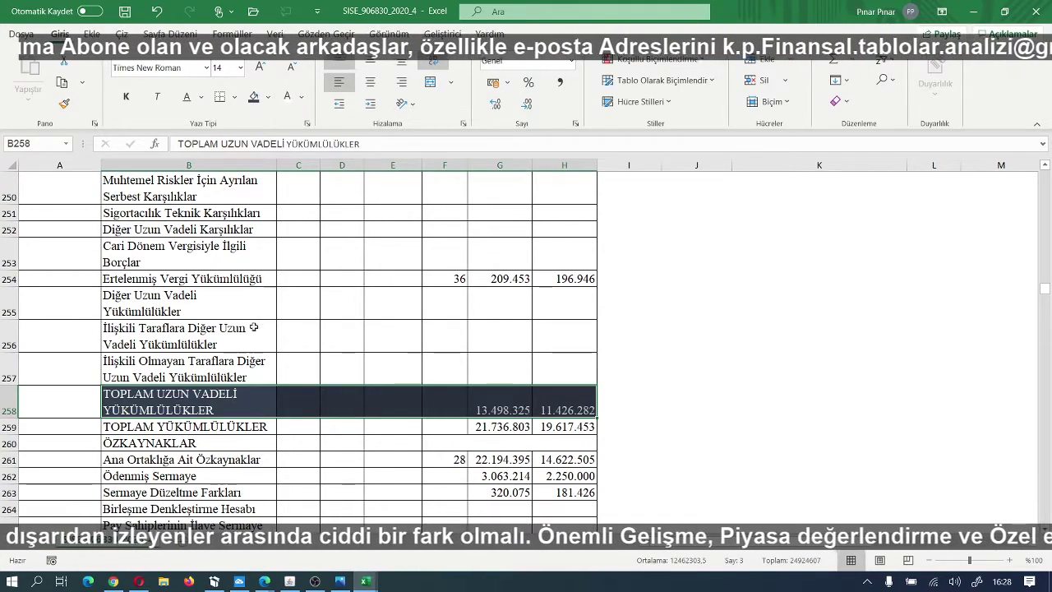
# Step: Give the TOPLAM YÜKÜMLÜLÜKLER row, B259:H259, a dark orange fill and white text
pyautogui.scroll(-1, 239, 374)
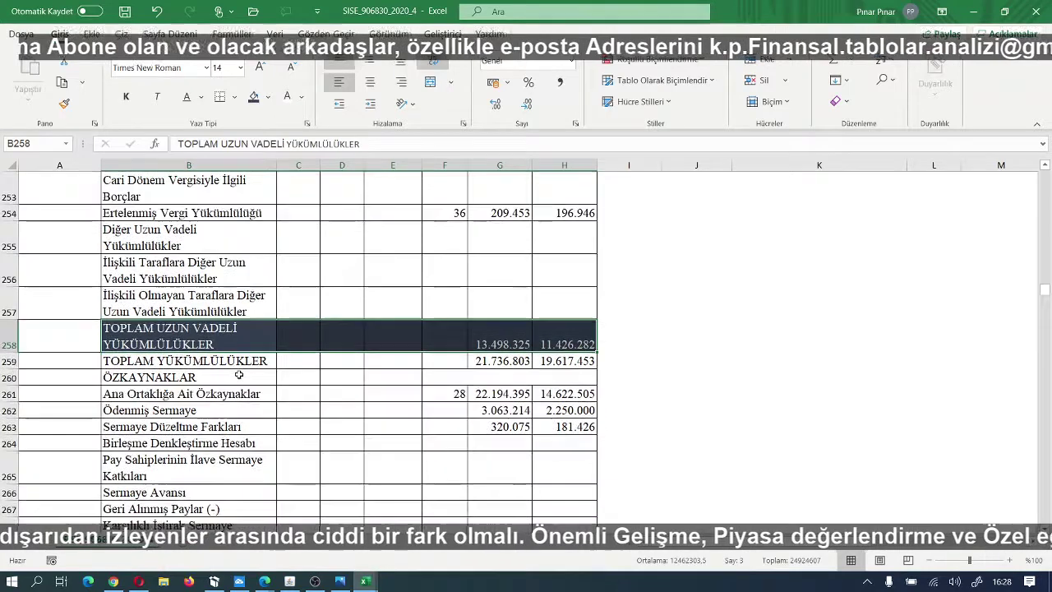
pyautogui.click(144, 360)
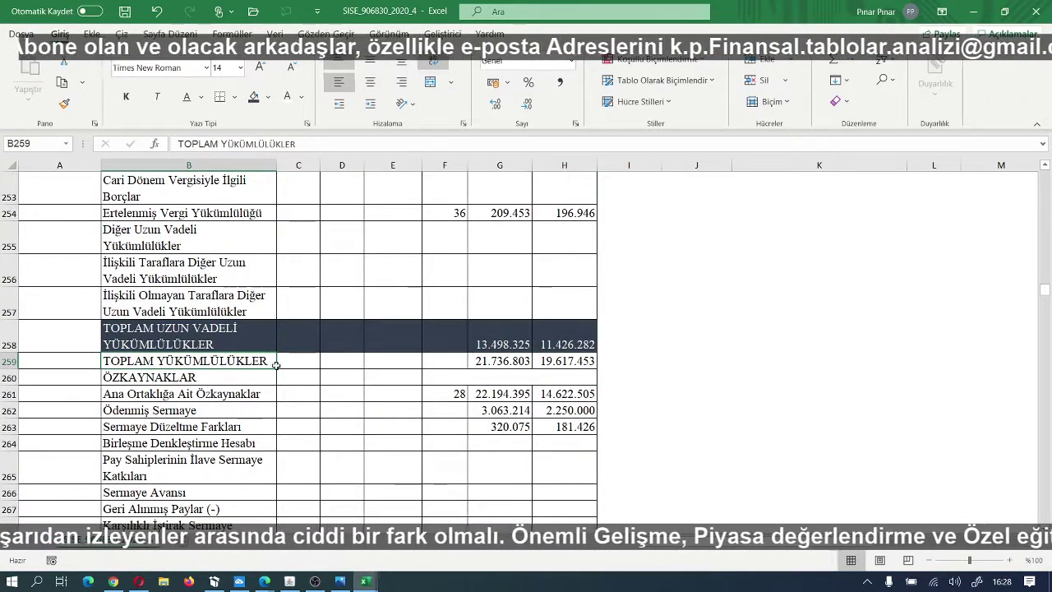
pyautogui.moveTo(276, 364); pyautogui.dragTo(535, 357)
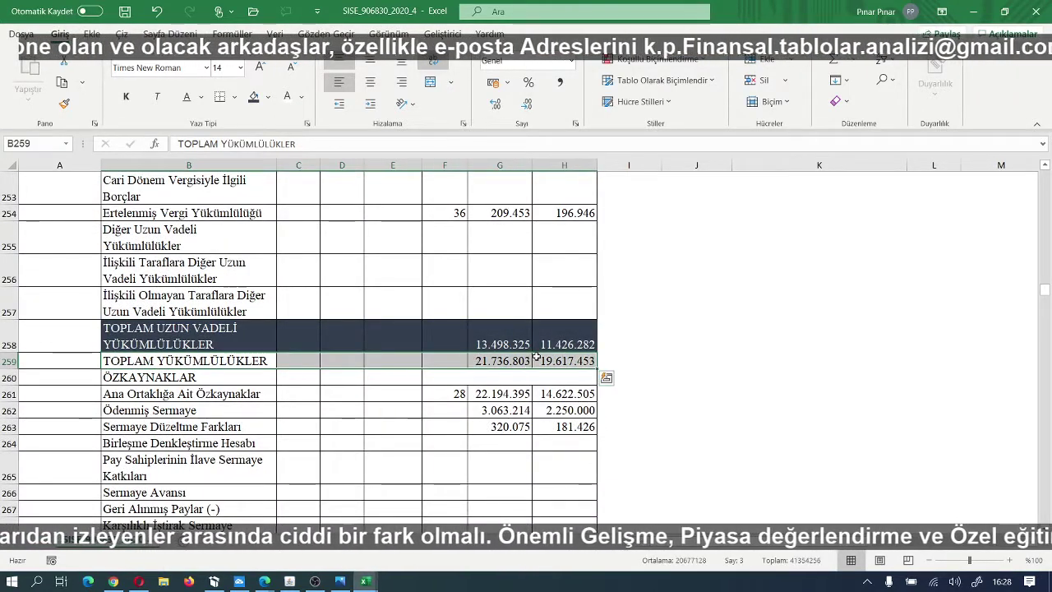
pyautogui.click(304, 100)
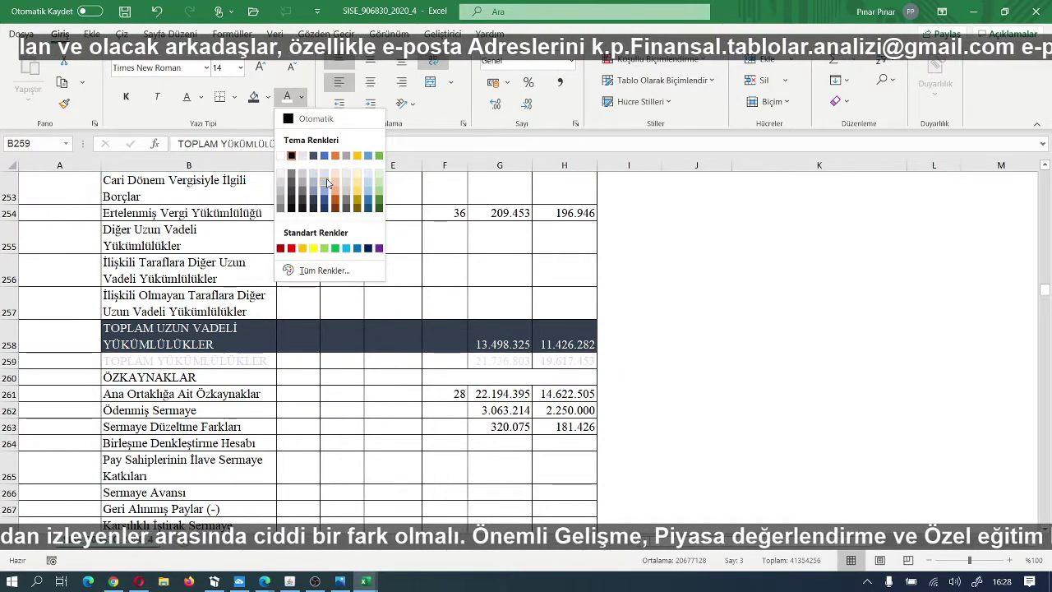
pyautogui.click(335, 199)
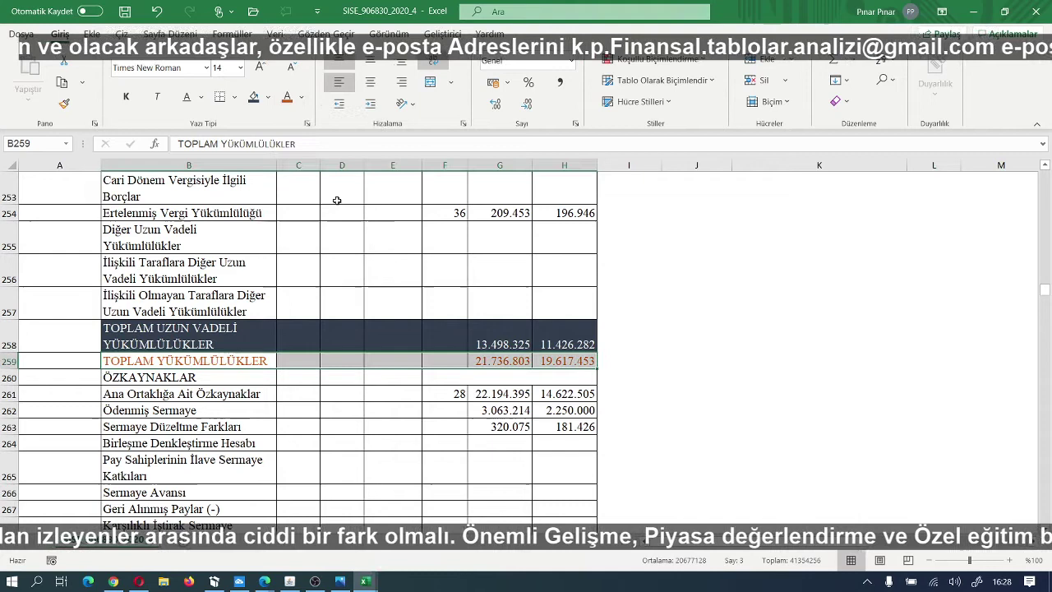
pyautogui.click(267, 98)
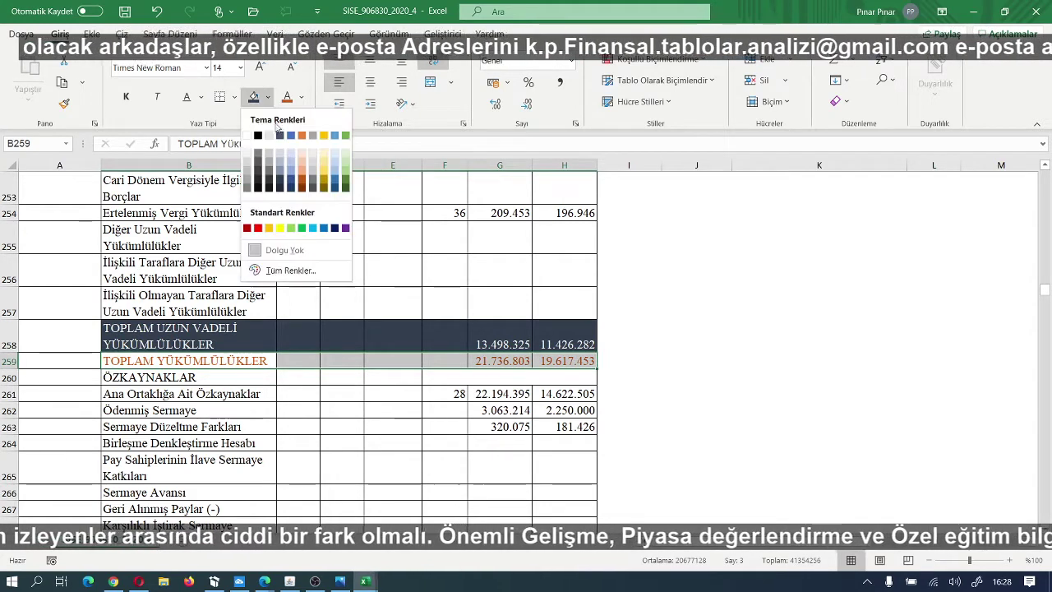
pyautogui.click(304, 183)
pyautogui.click(300, 97)
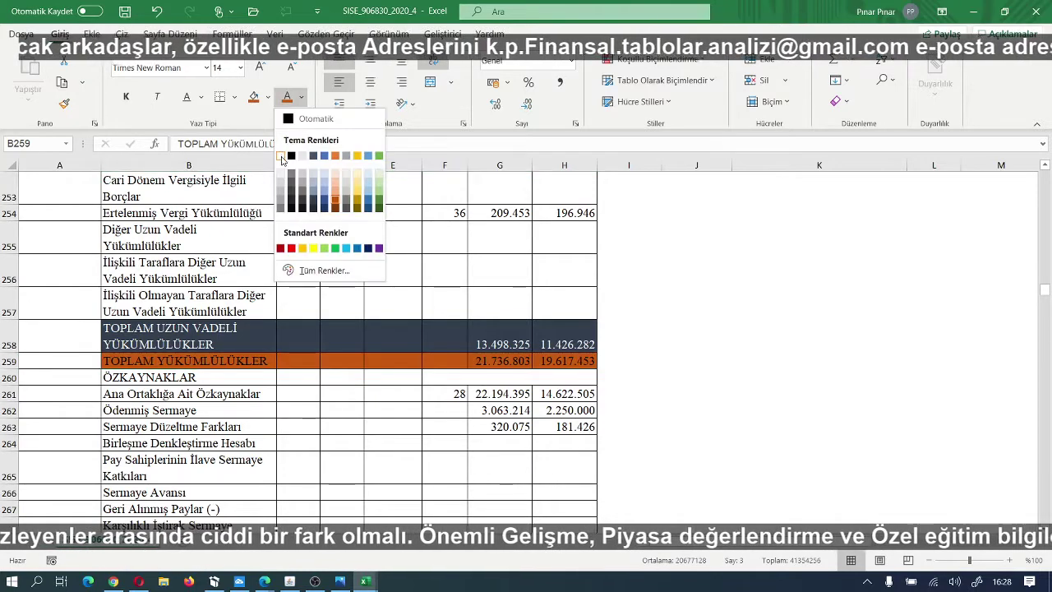
pyautogui.click(281, 157)
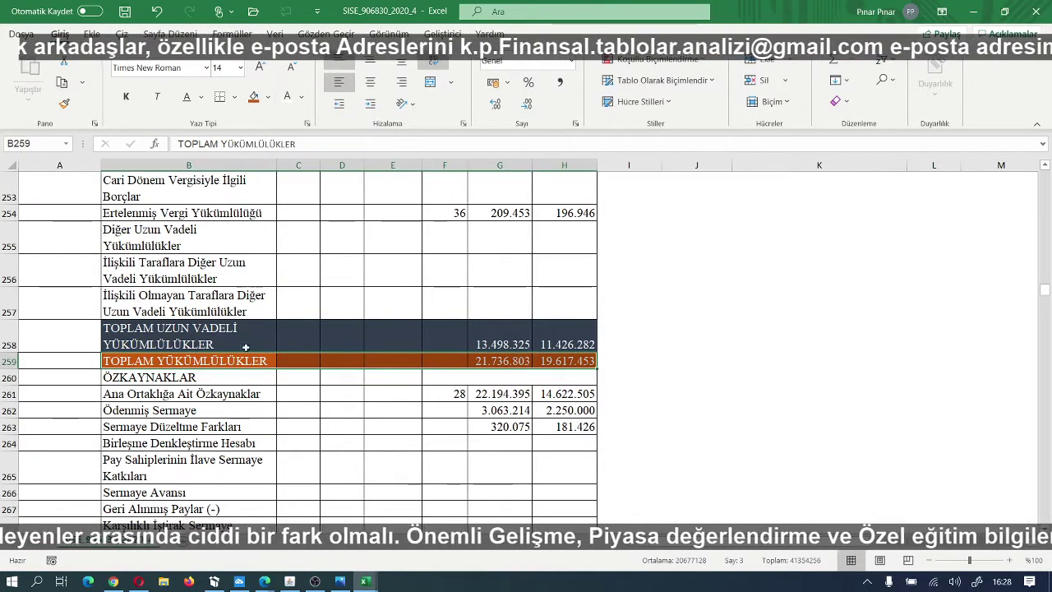
# Step: Switch to the MALİ TABLO ANALİZİ workbook and examine the lines of its SISE: ÖZSERMAYE equity section
pyautogui.scroll(-1, 274, 360)
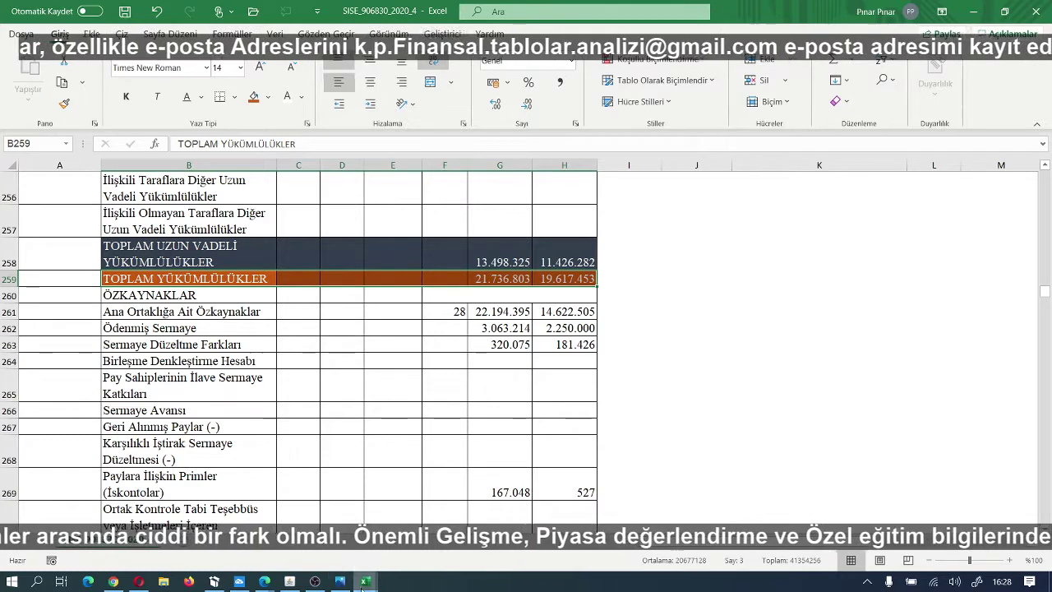
pyautogui.moveTo(366, 581)
pyautogui.click(485, 559)
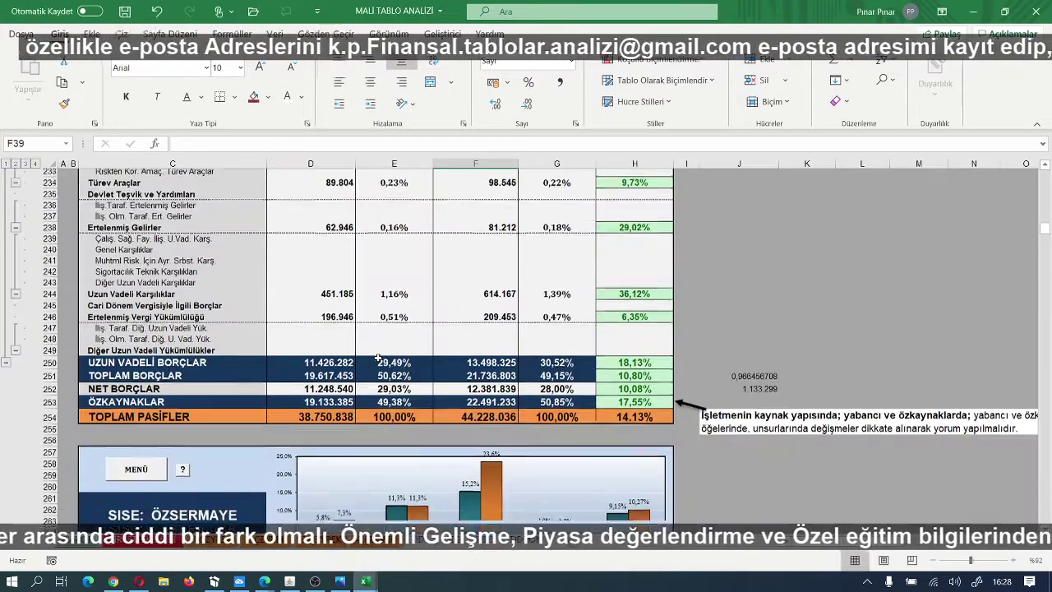
pyautogui.scroll(-7, 378, 359)
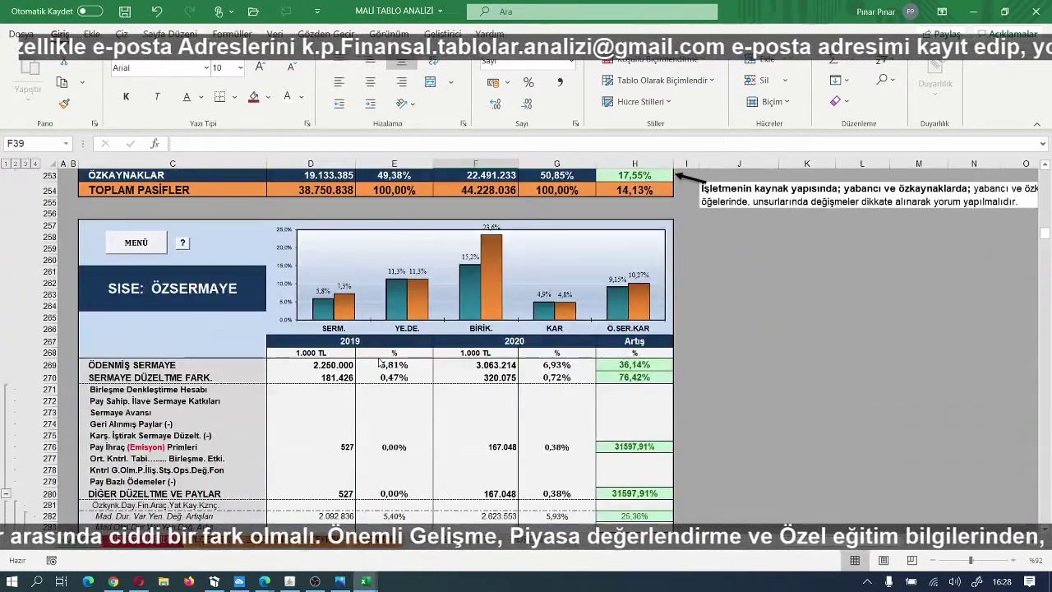
pyautogui.scroll(-2, 378, 361)
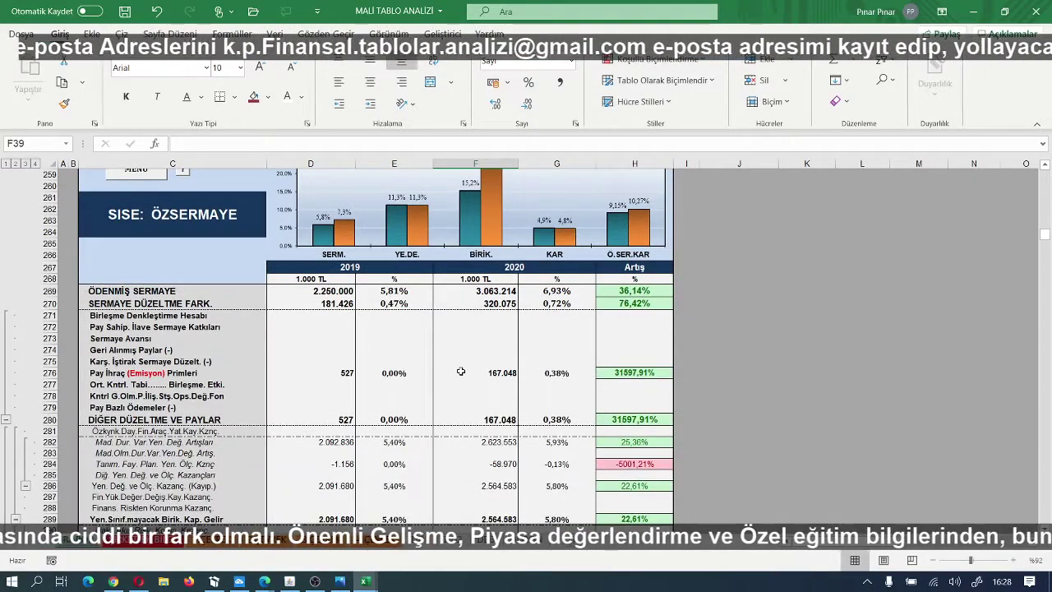
pyautogui.scroll(-1, 461, 371)
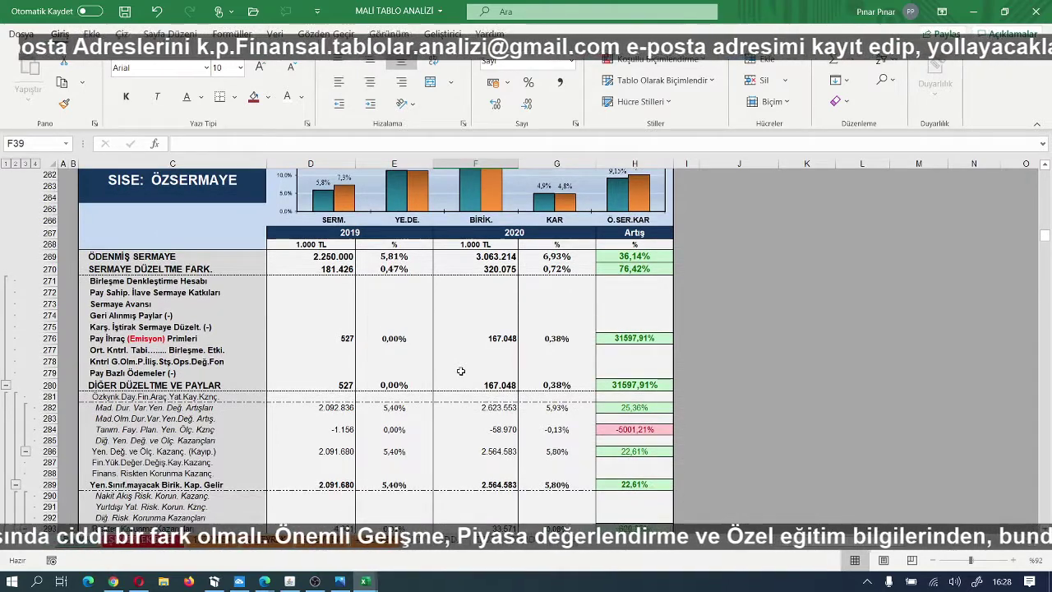
pyautogui.scroll(-1, 461, 372)
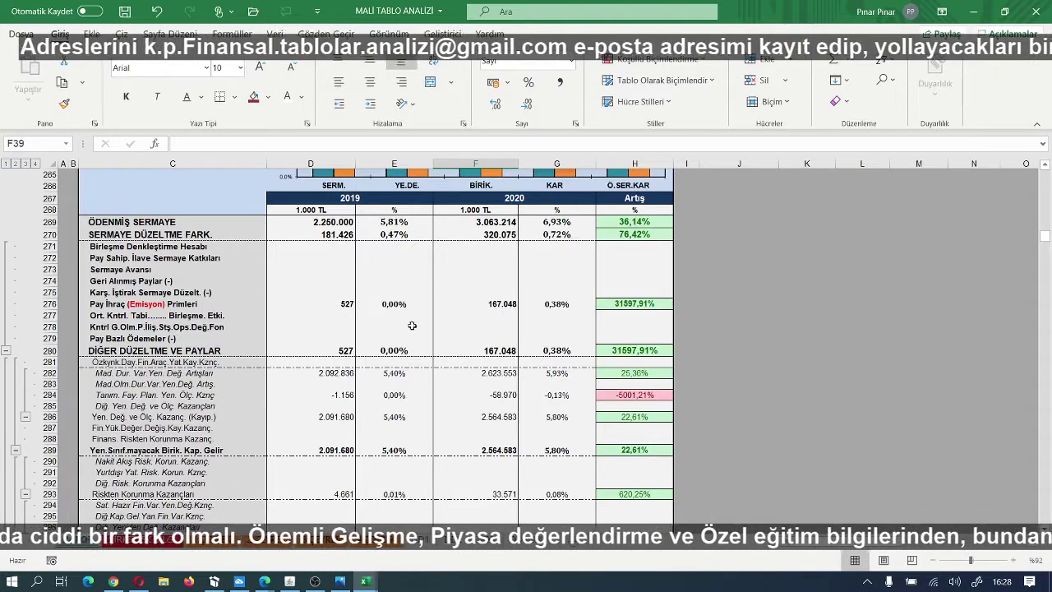
# Step: Return to the SISE_906830_2020_4 workbook and give the Ana Ortaklığa Ait Özkaynaklar row, B261:H261, white text and the dark blue-grey fill
pyautogui.moveTo(365, 581)
pyautogui.click(212, 407)
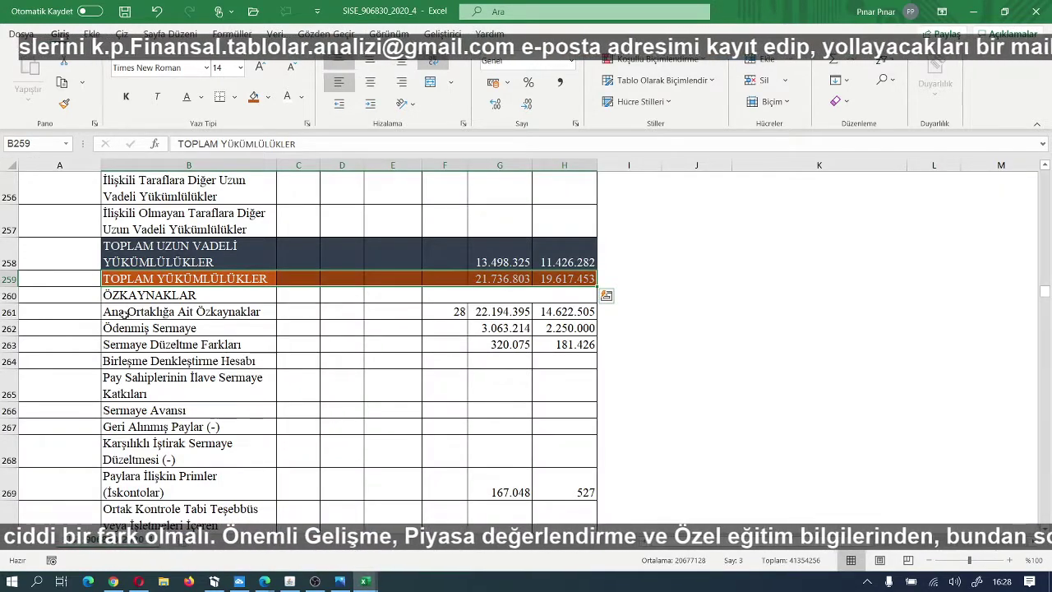
pyautogui.moveTo(125, 313); pyautogui.dragTo(547, 314)
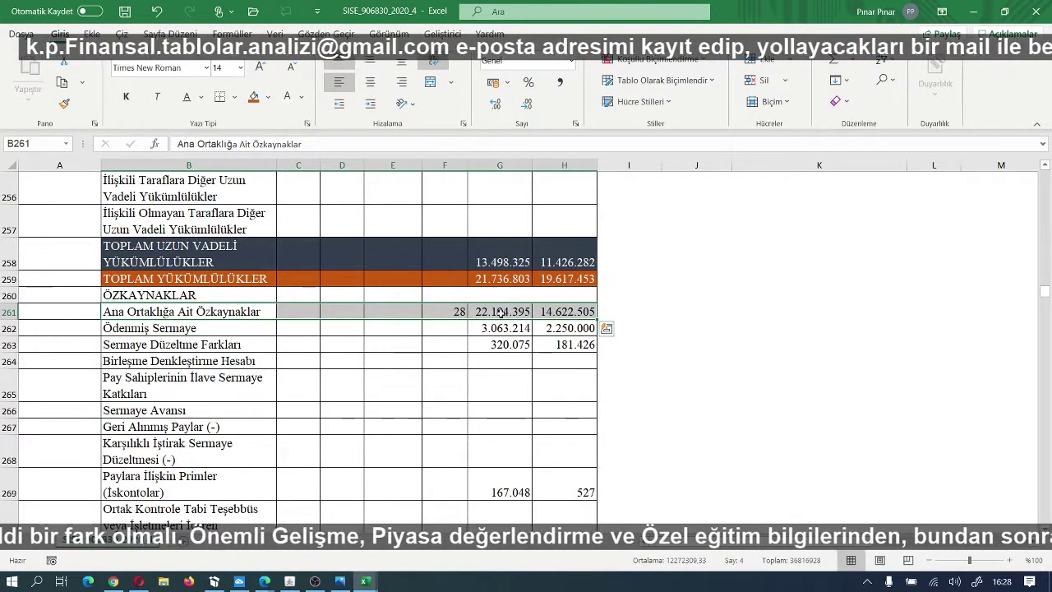
pyautogui.click(301, 98)
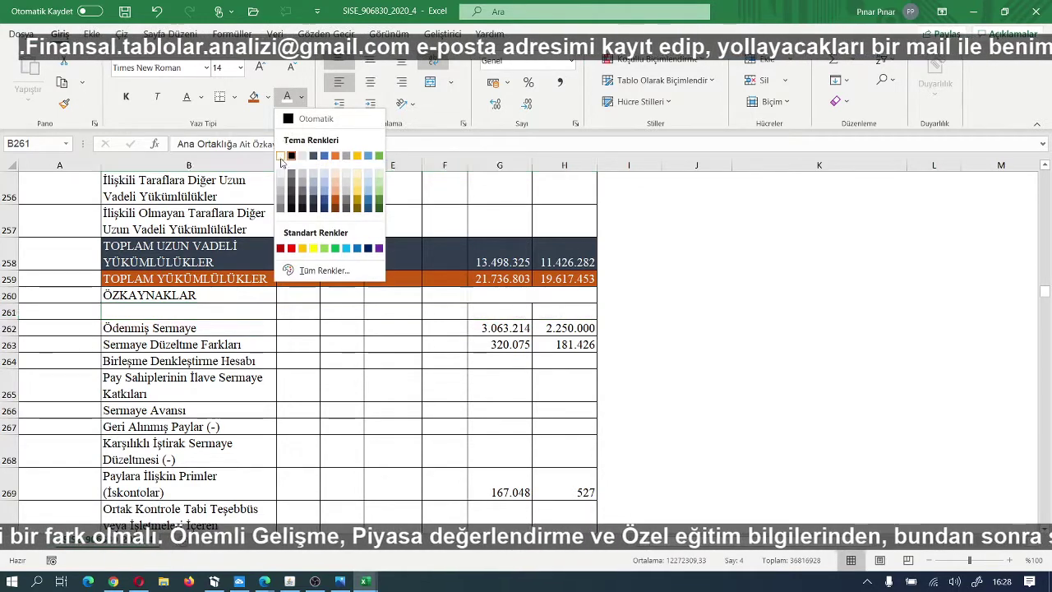
pyautogui.click(286, 150)
pyautogui.click(268, 97)
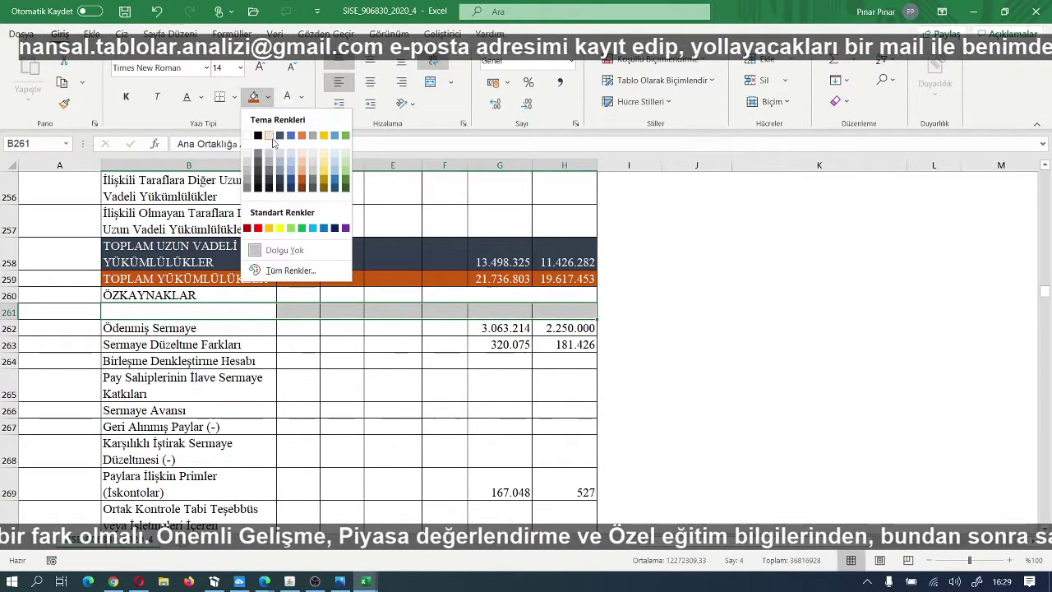
pyautogui.click(280, 179)
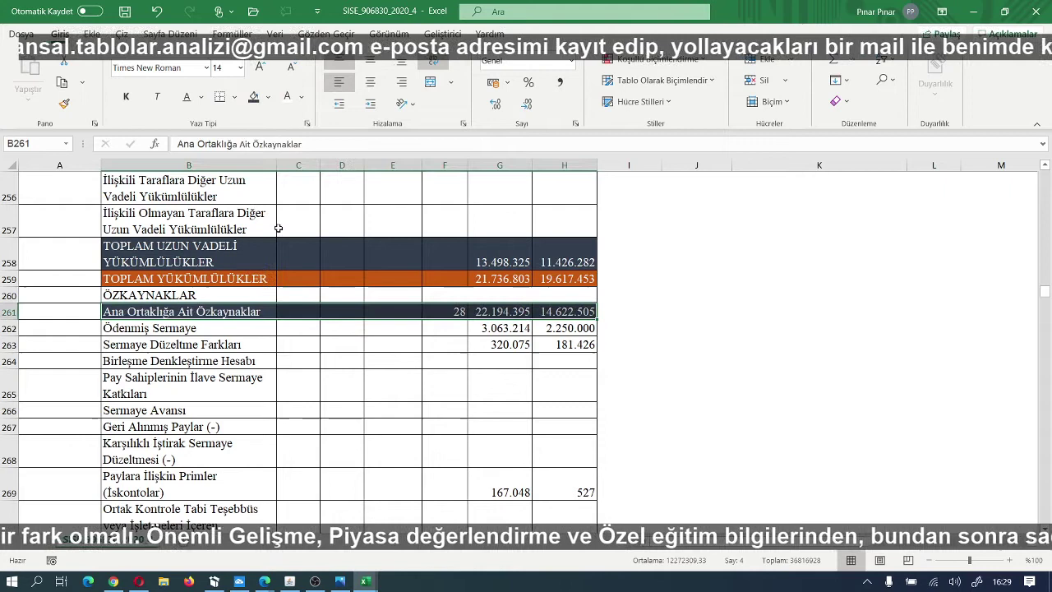
# Step: Apply the dark blue-grey fill and white text to the Ödenmiş Sermaye row, B262:H262
pyautogui.click(262, 330)
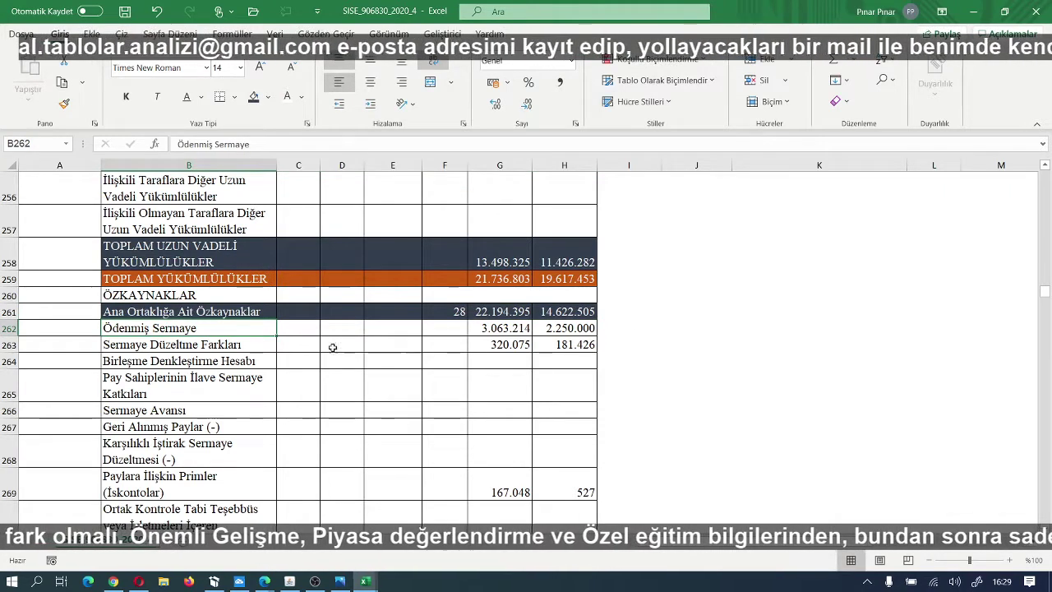
pyautogui.moveTo(214, 335); pyautogui.dragTo(547, 326)
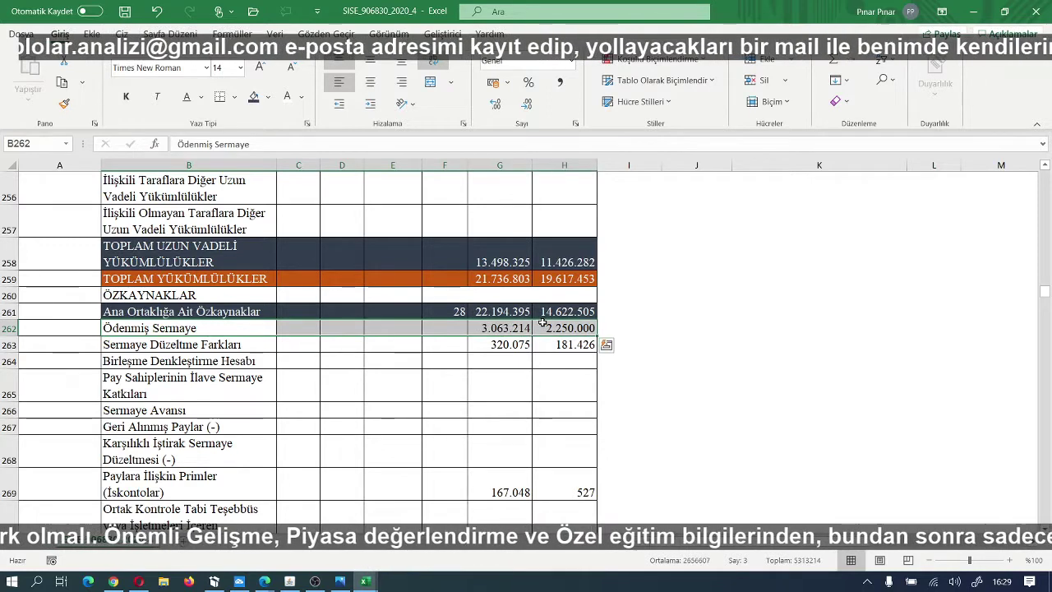
pyautogui.click(254, 97)
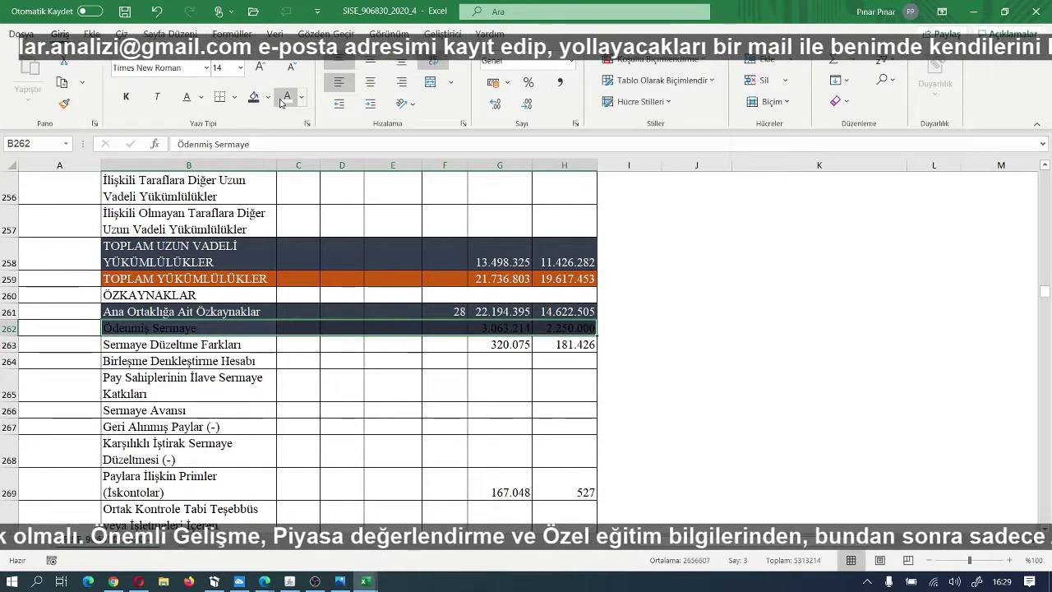
pyautogui.click(287, 97)
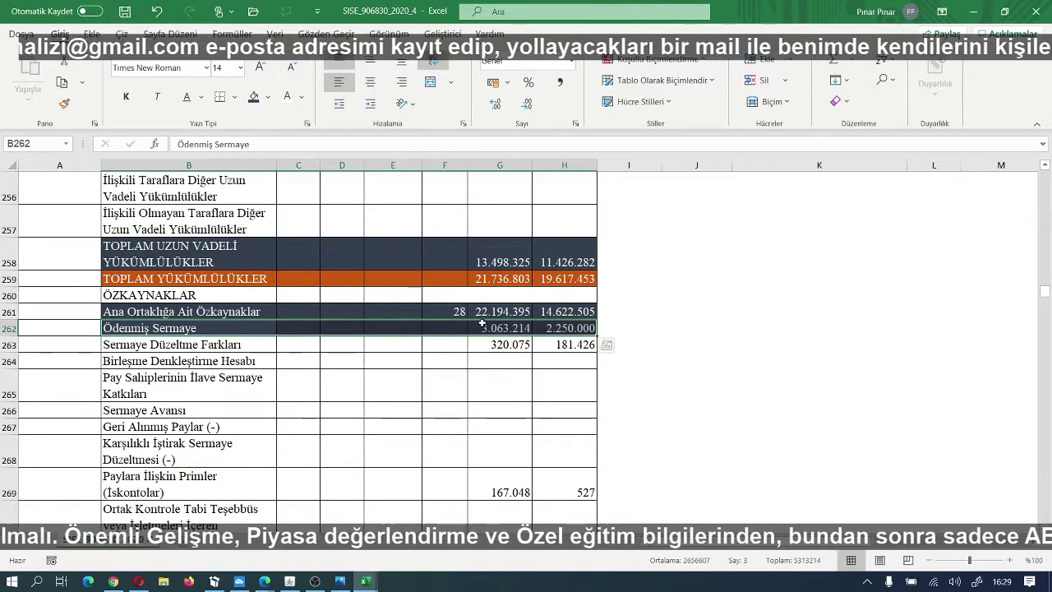
# Step: Check the MALİ TABLO ANALİZİ equity lines, and in SISE_906830_2020_4 give the Sermaye Düzeltme Farkları row, B263:H263, the dark blue-grey fill and white text
pyautogui.moveTo(365, 581)
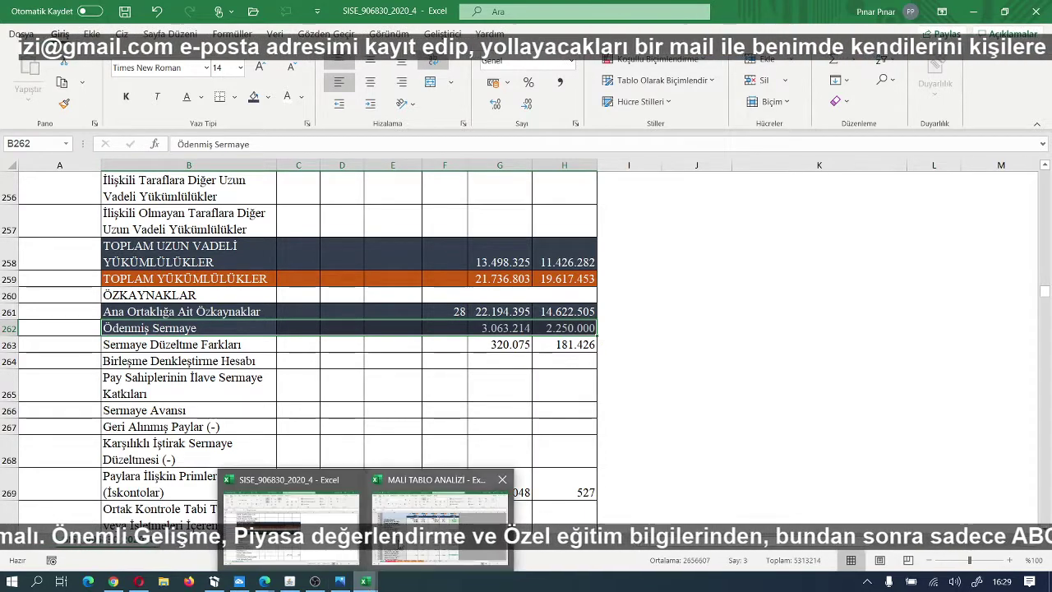
pyautogui.click(436, 489)
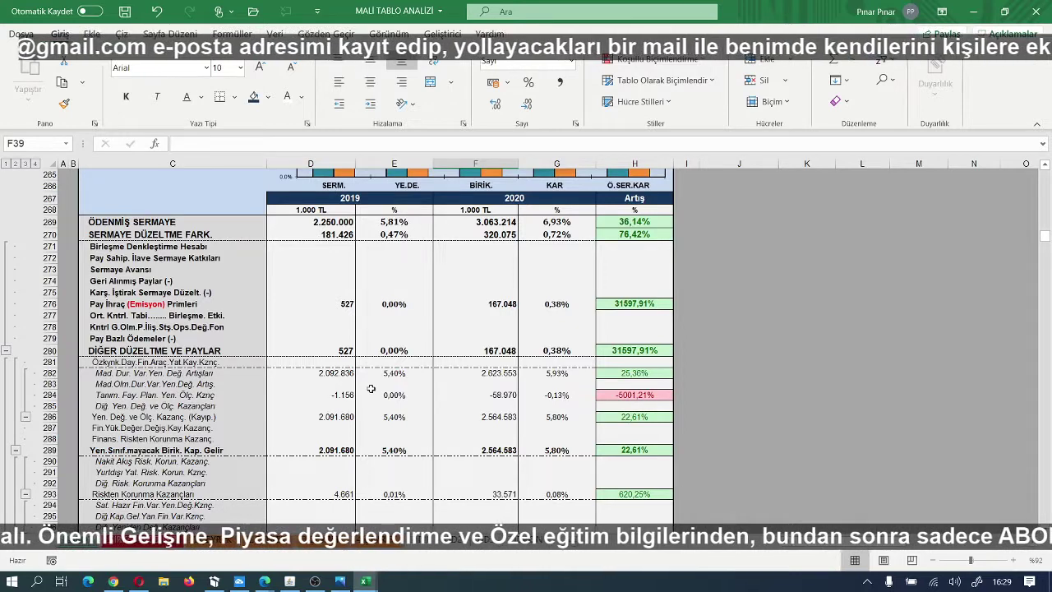
pyautogui.moveTo(365, 581)
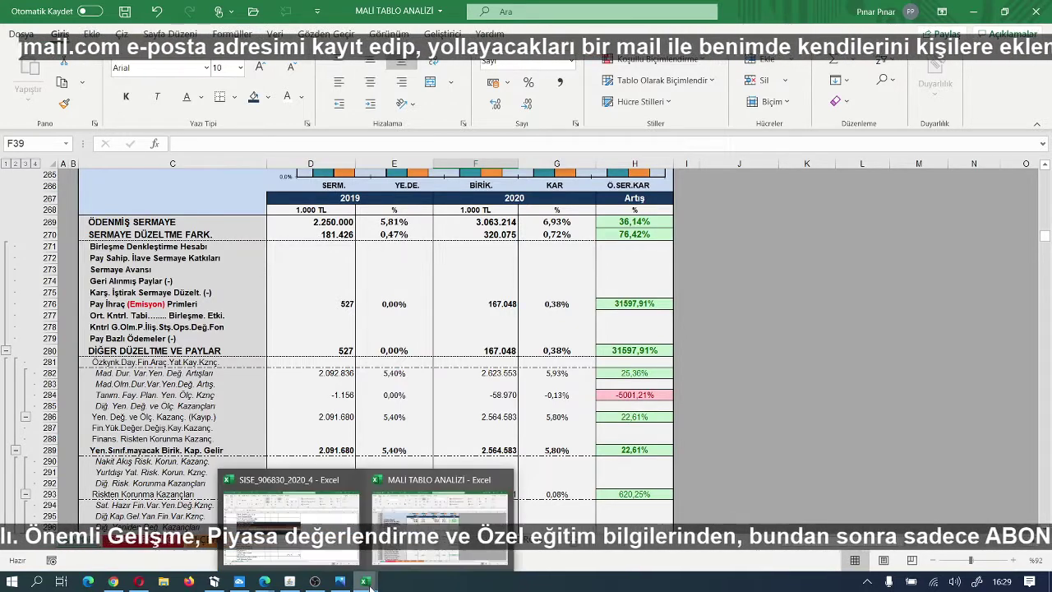
pyautogui.click(292, 493)
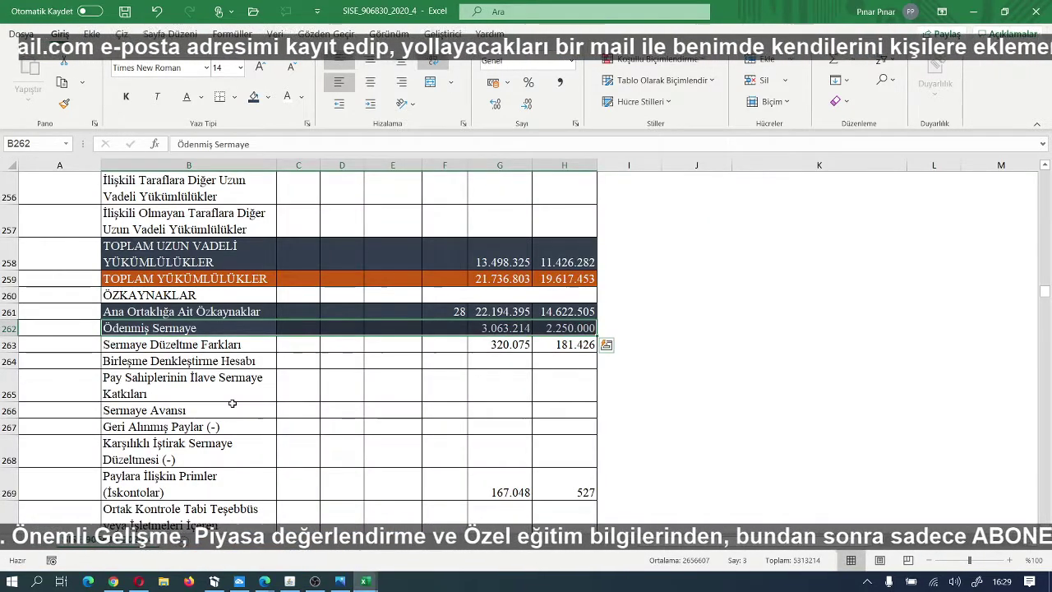
pyautogui.moveTo(120, 345); pyautogui.dragTo(580, 344)
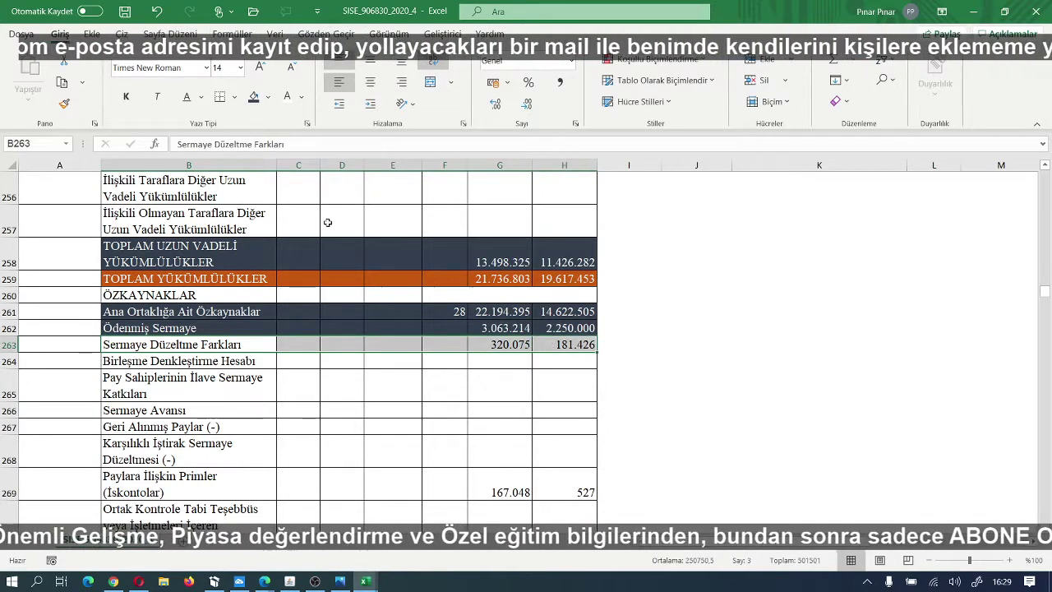
pyautogui.click(252, 97)
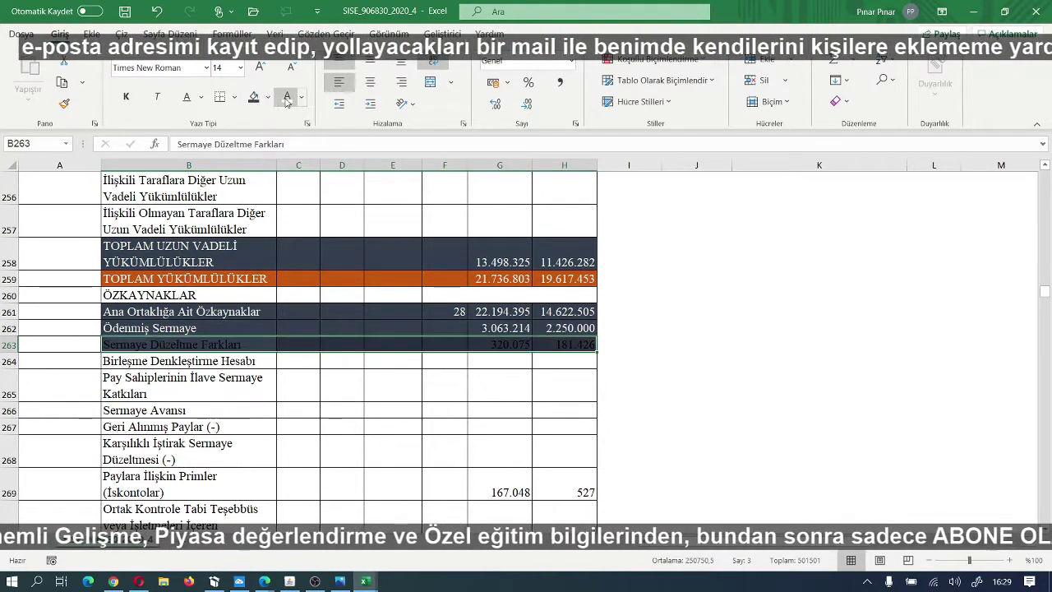
# Step: Compare the equity lines in MALİ TABLO ANALİZİ with the SISE_906830_2020_4 rows below Sermaye Düzeltme Farkları
pyautogui.moveTo(365, 583)
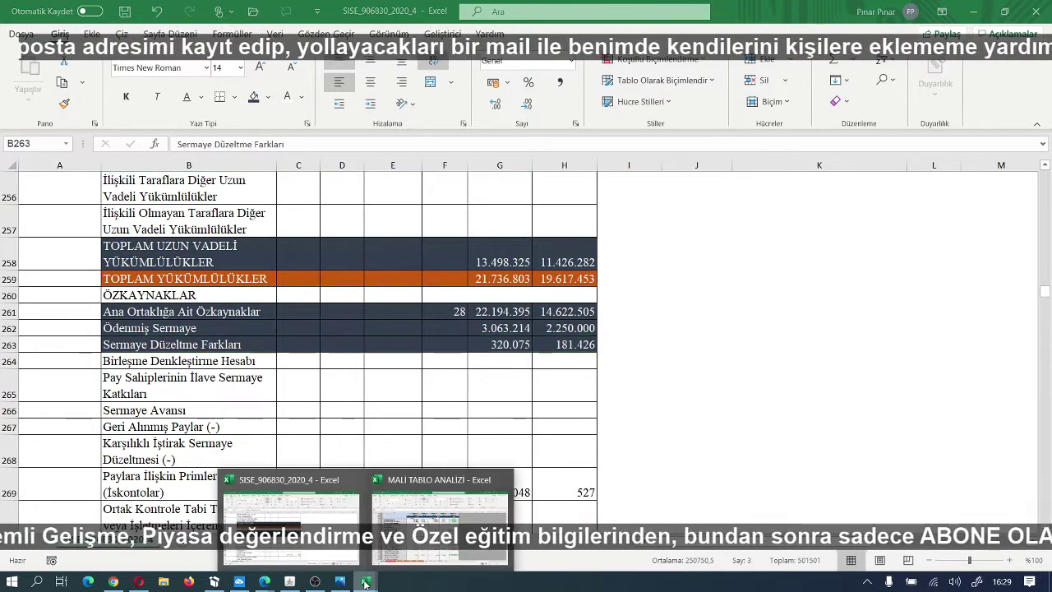
pyautogui.click(543, 555)
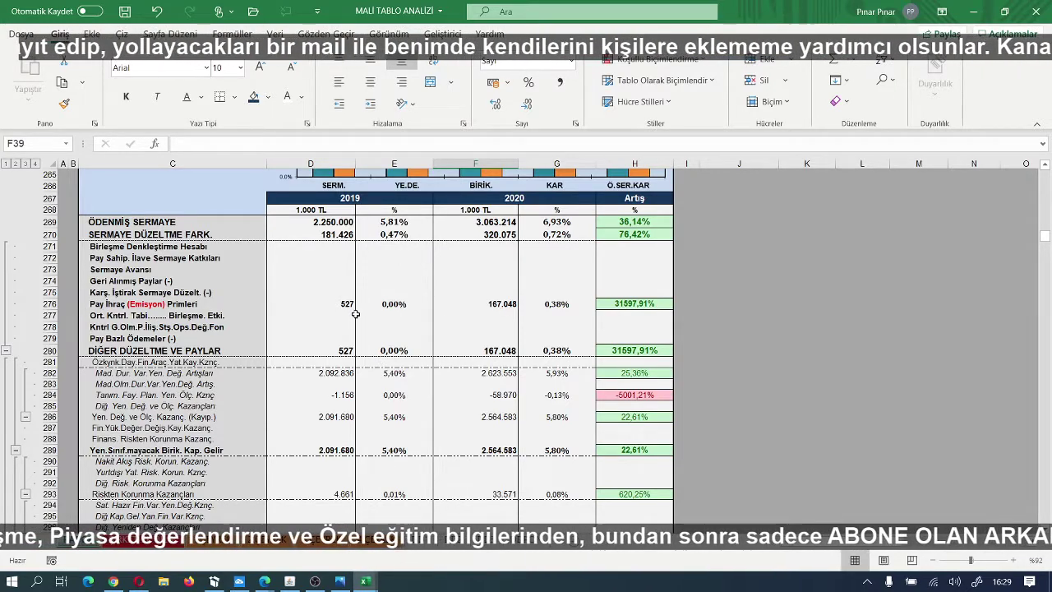
pyautogui.moveTo(366, 583)
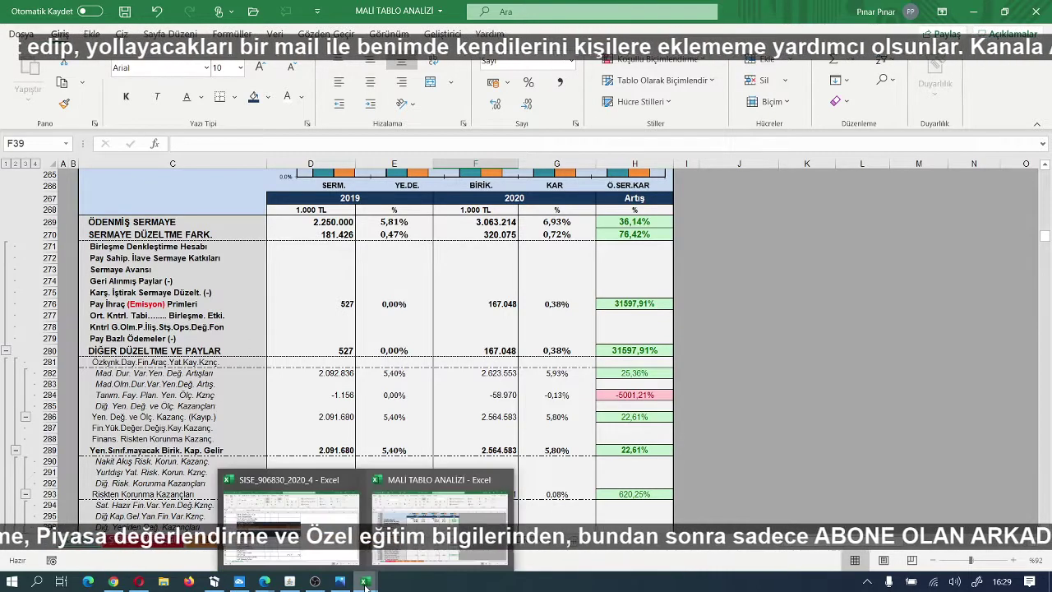
pyautogui.click(291, 514)
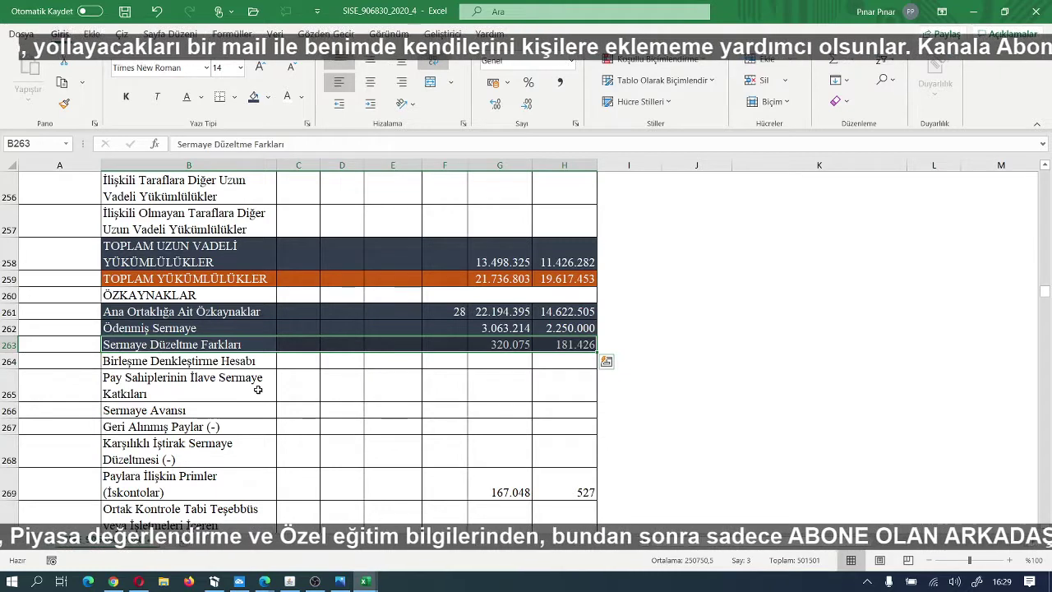
pyautogui.scroll(-1, 258, 390)
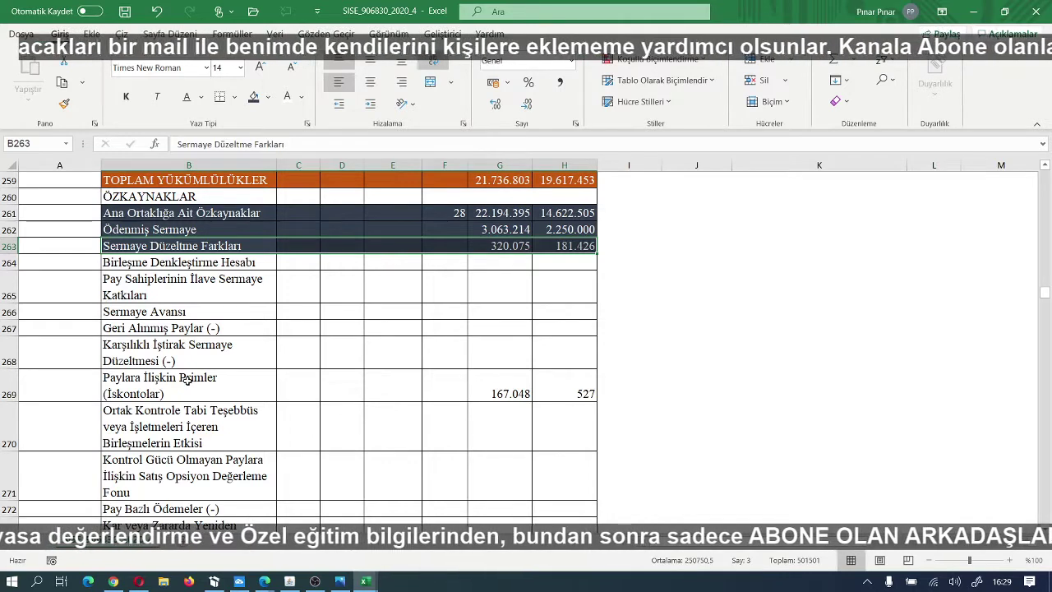
pyautogui.scroll(-1, 186, 379)
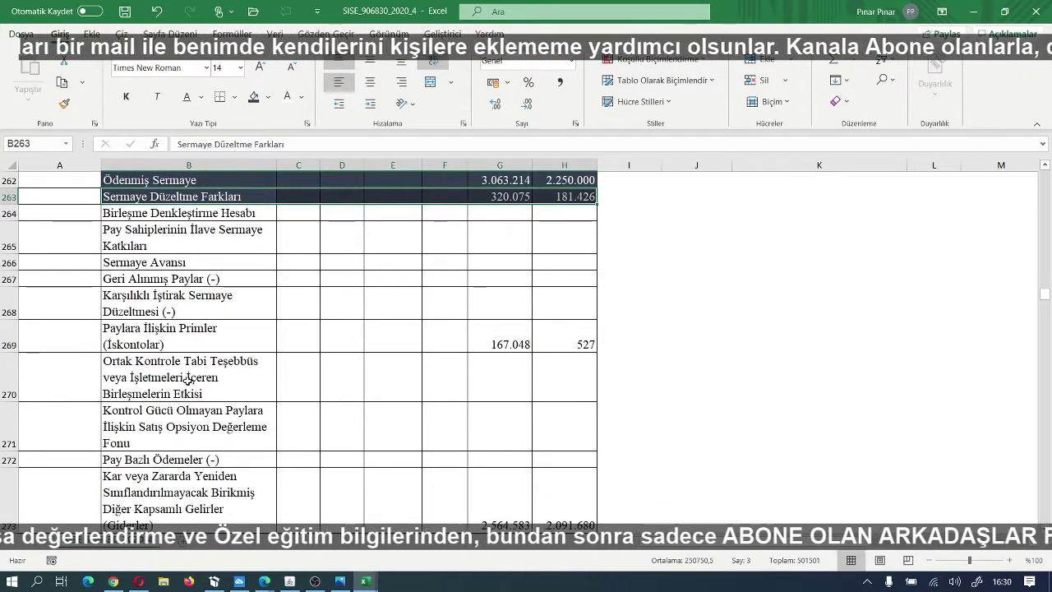
pyautogui.scroll(-1, 188, 379)
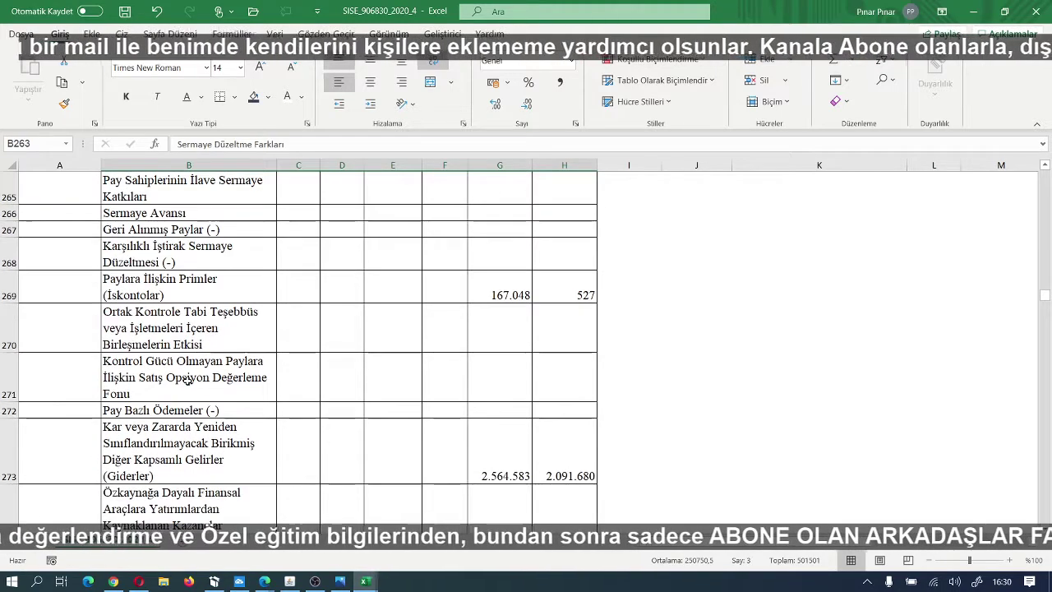
pyautogui.scroll(-2, 187, 379)
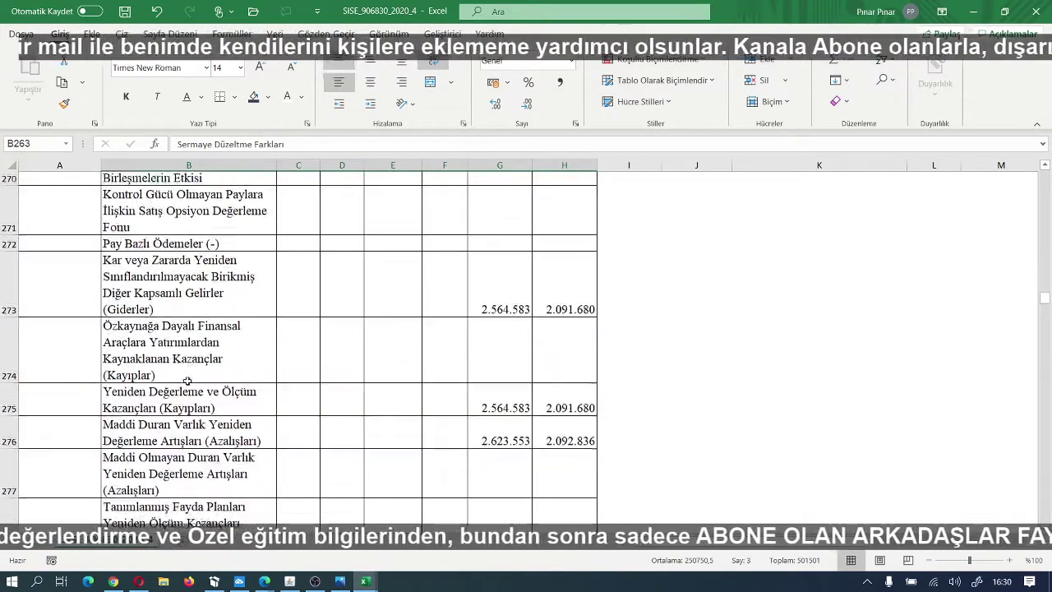
pyautogui.scroll(-1, 187, 381)
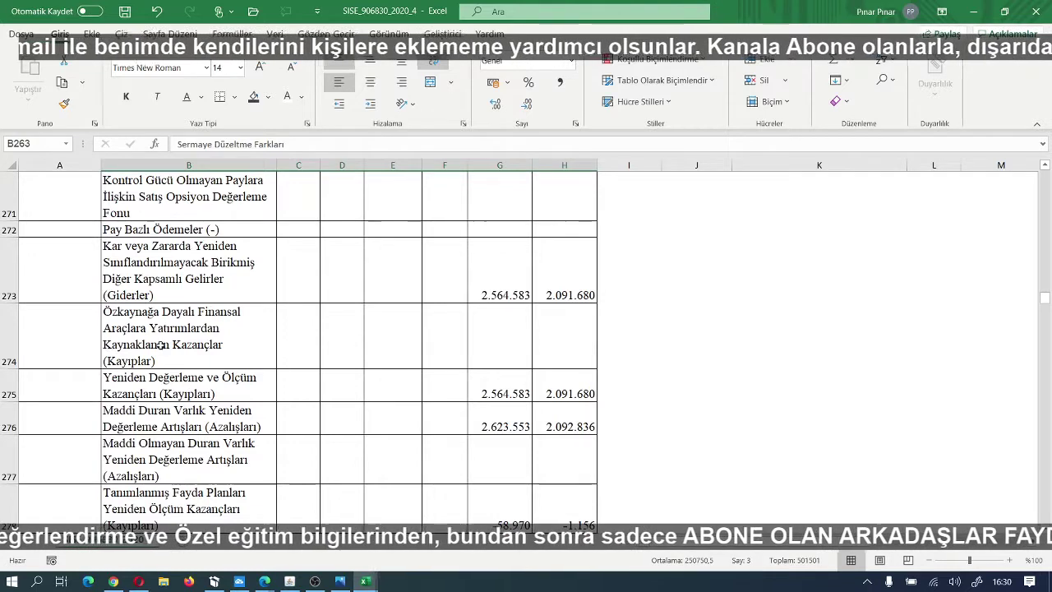
# Step: Give the Paylara İlişkin Primler (İskontolar) row, B269:H269, the dark blue-grey fill and white text
pyautogui.moveTo(144, 275); pyautogui.dragTo(533, 280)
pyautogui.scroll(2, 369, 345)
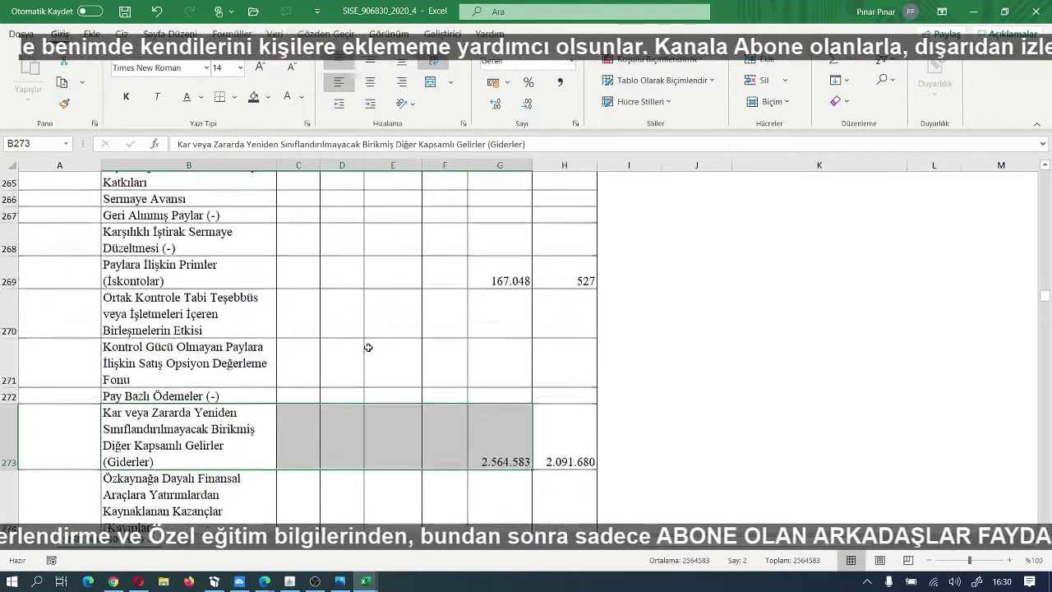
pyautogui.moveTo(145, 292); pyautogui.dragTo(568, 288)
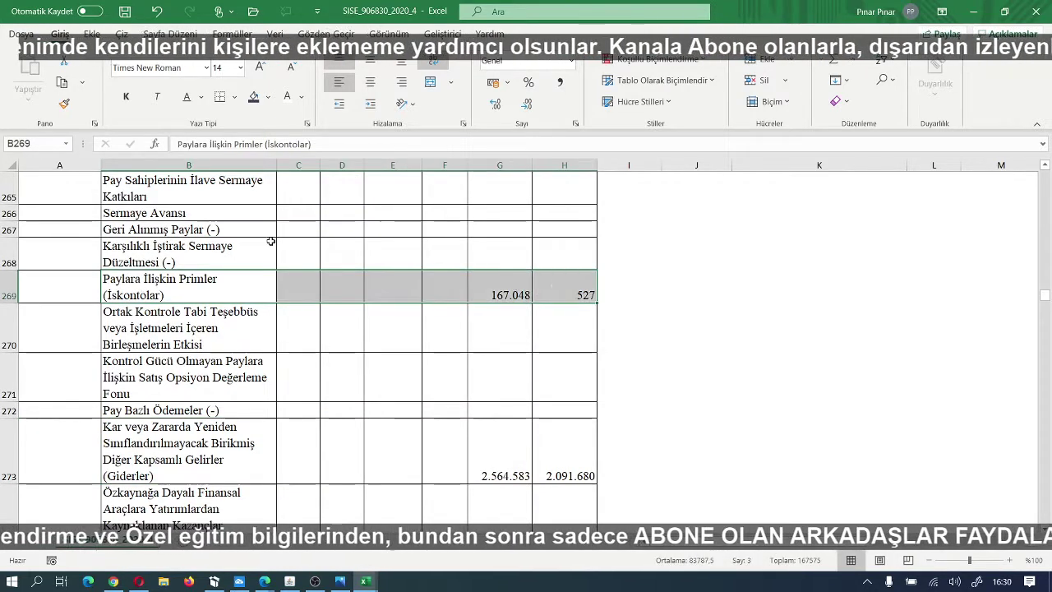
pyautogui.click(256, 98)
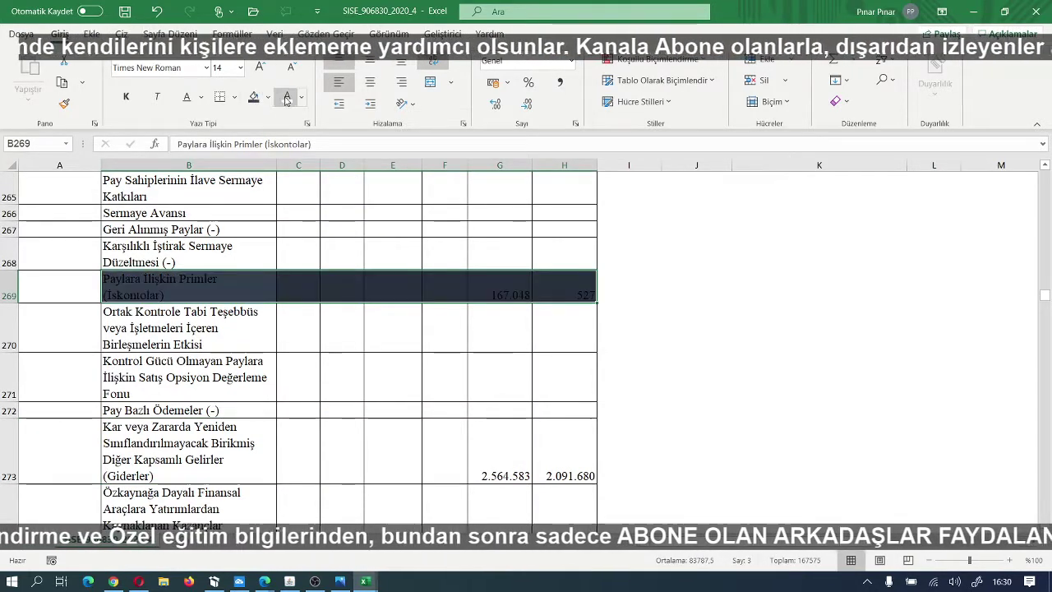
pyautogui.click(286, 96)
pyautogui.scroll(1, 385, 344)
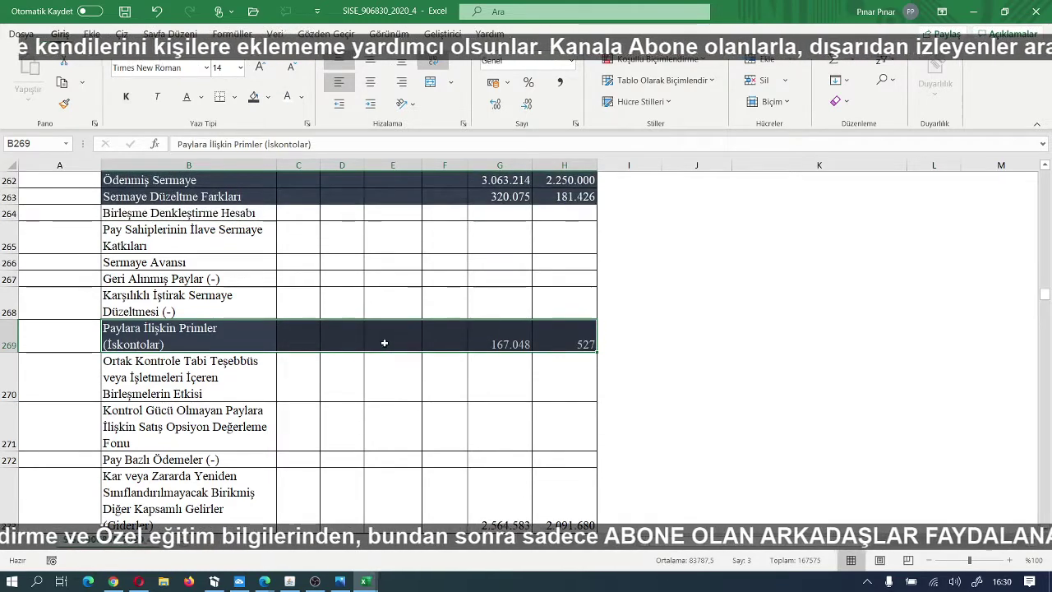
pyautogui.scroll(1, 385, 344)
pyautogui.scroll(-3, 383, 340)
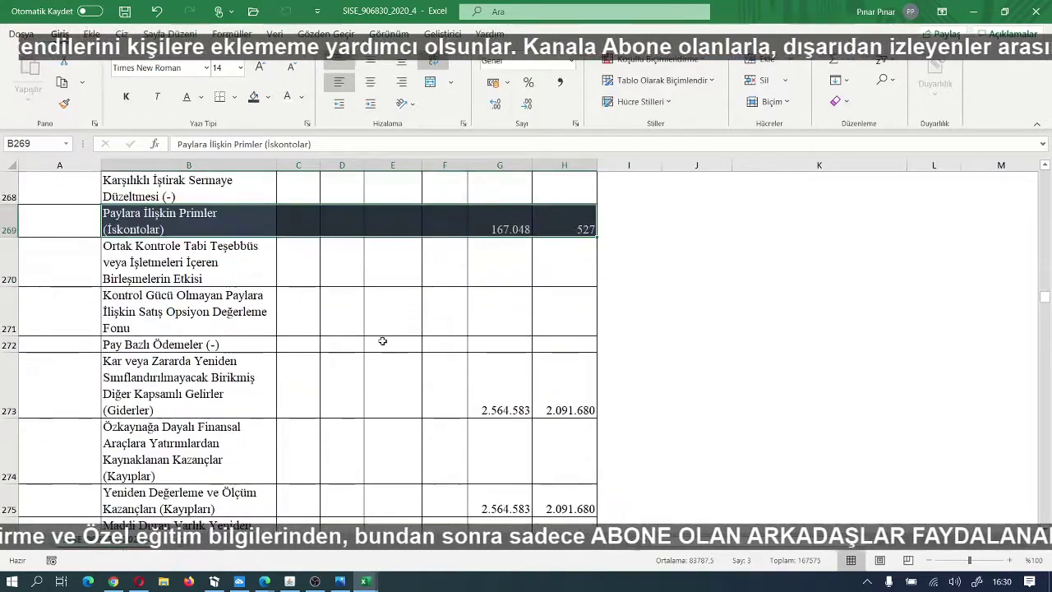
# Step: Give the Kar veya Zararda Yeniden Sınıflandırılmayacak Birikmiş Diğer Kapsamlı Gelirler (Giderler) row, B273:H273, the dark blue-grey fill and white text
pyautogui.scroll(-1, 380, 340)
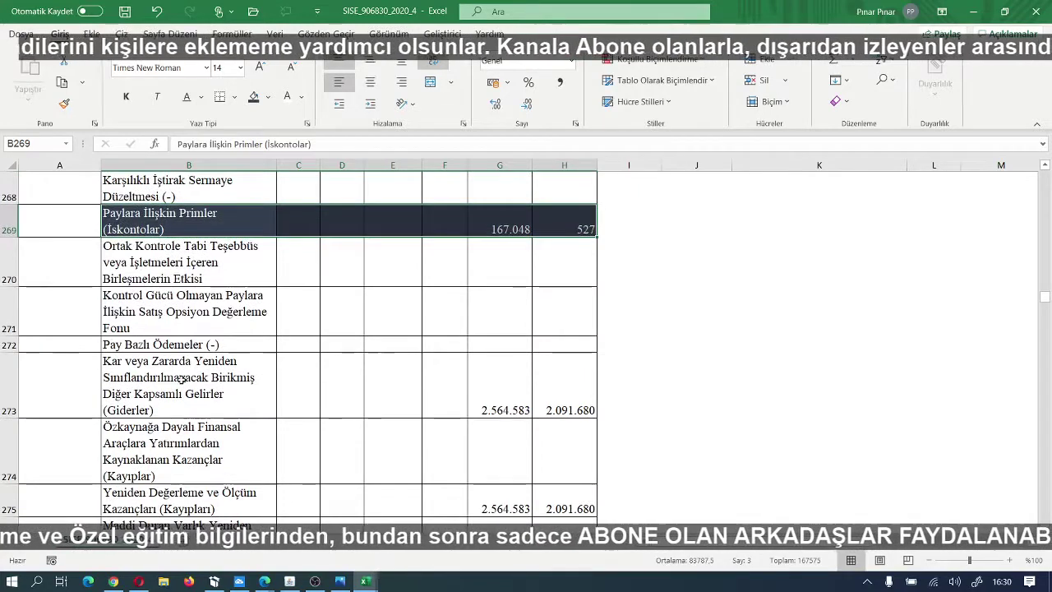
pyautogui.moveTo(246, 387); pyautogui.dragTo(551, 392)
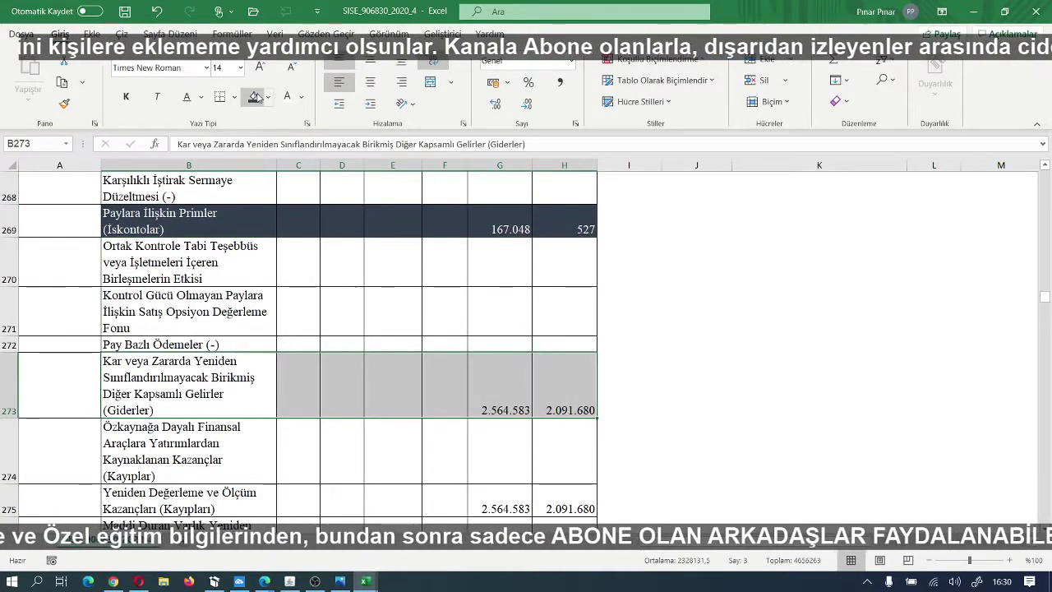
pyautogui.click(254, 96)
pyautogui.click(287, 96)
# Step: Apply the dark blue-grey fill and white text to the Yeniden Değerleme ve Ölçüm Kazançları and Maddi Duran Varlık Yeniden Değerleme Artışları rows, B275:H276
pyautogui.scroll(-2, 277, 247)
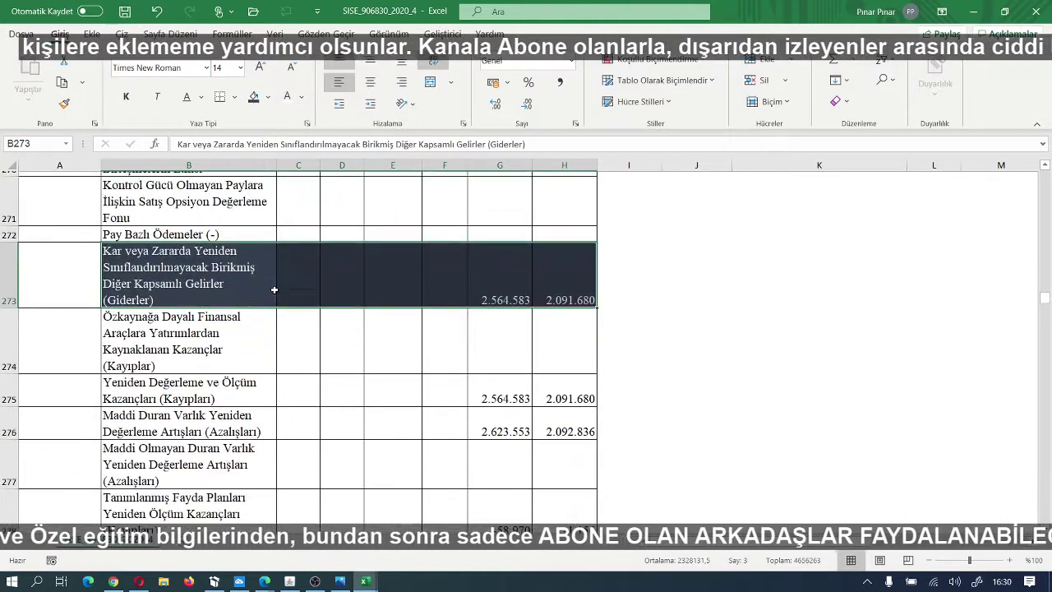
pyautogui.moveTo(148, 255); pyautogui.dragTo(536, 261)
pyautogui.click(255, 98)
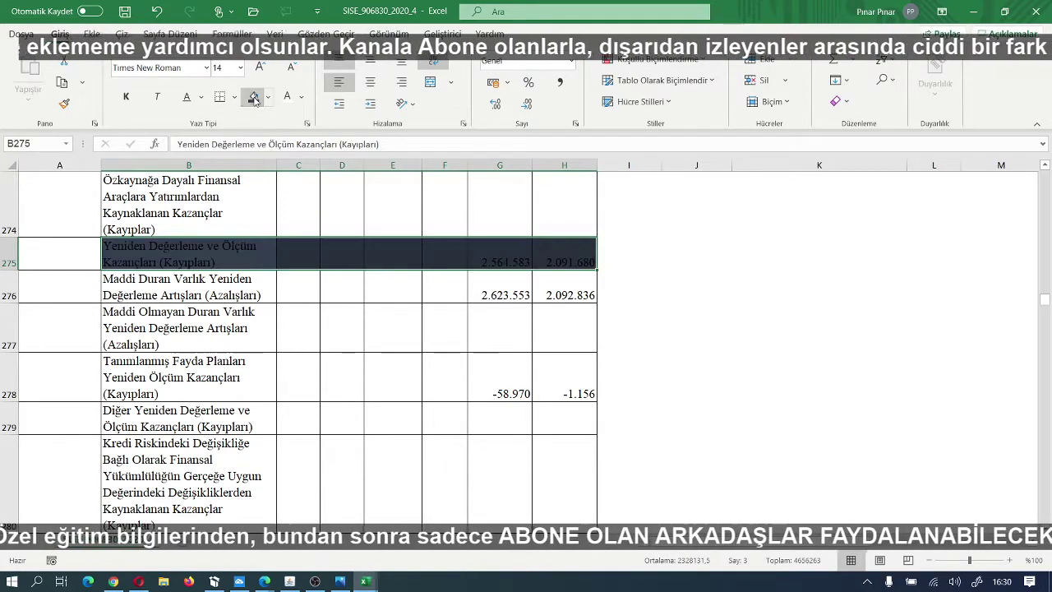
pyautogui.click(287, 98)
pyautogui.moveTo(125, 284); pyautogui.dragTo(566, 291)
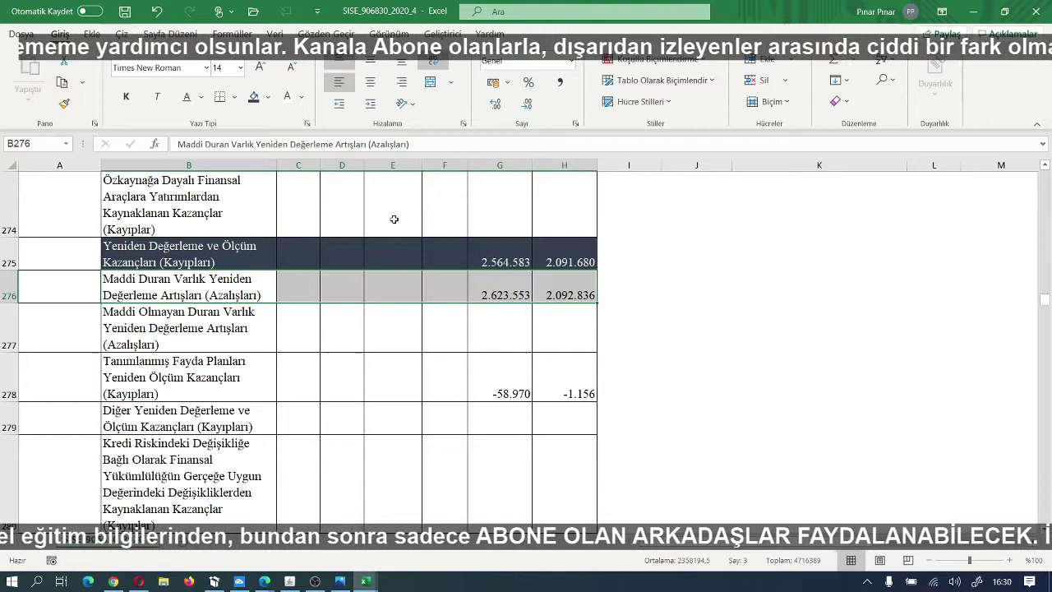
pyautogui.click(255, 98)
pyautogui.click(291, 103)
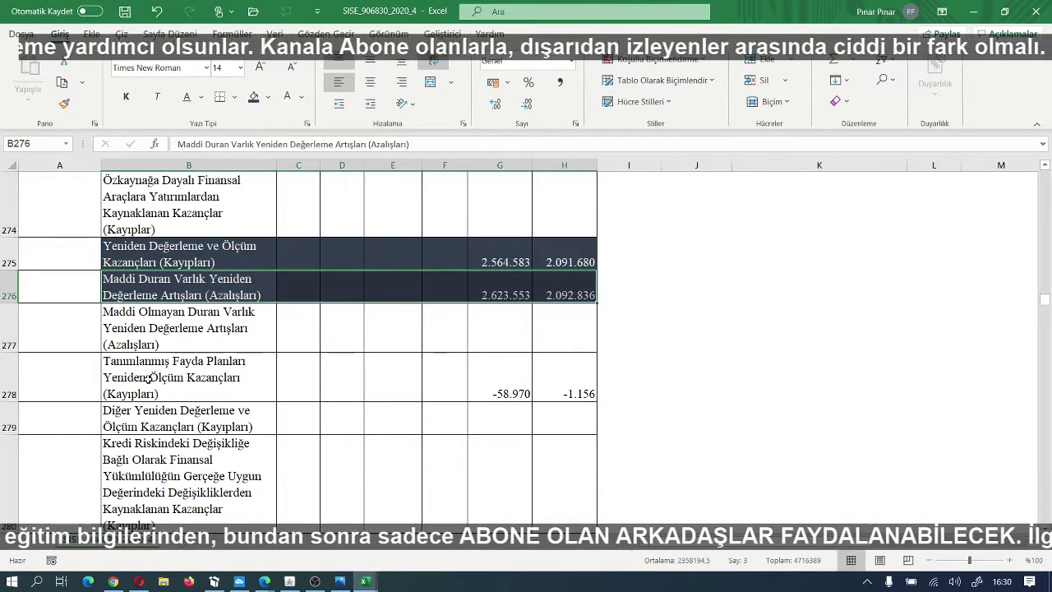
# Step: Try the dark blue-grey fill and white text on the Tanımlanmış Fayda Planları Yeniden Ölçüm Kazançları (Kayıpları) row, B278:H278
pyautogui.moveTo(148, 377); pyautogui.dragTo(521, 364)
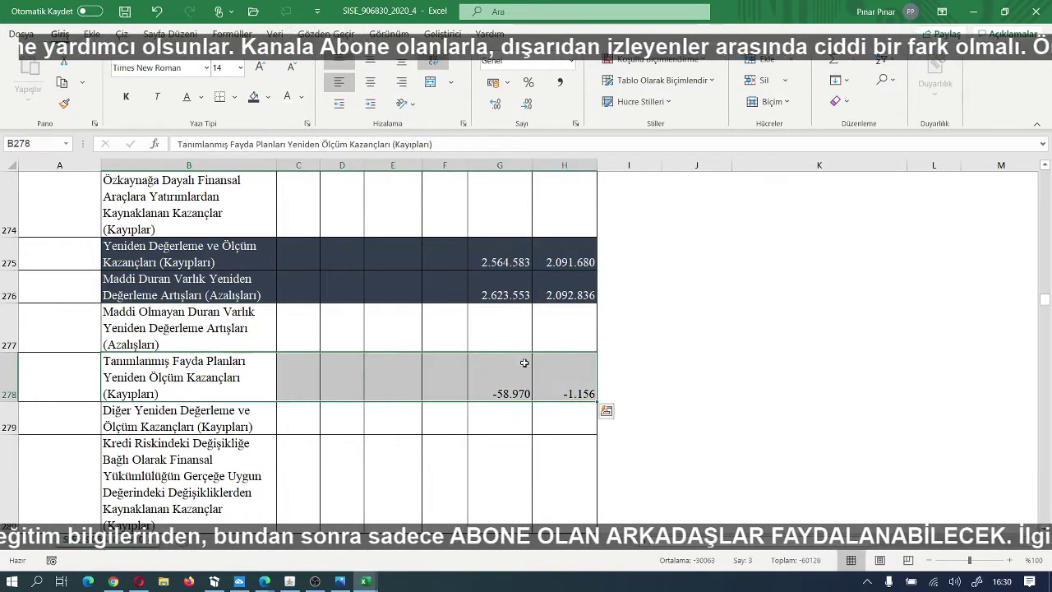
pyautogui.click(253, 98)
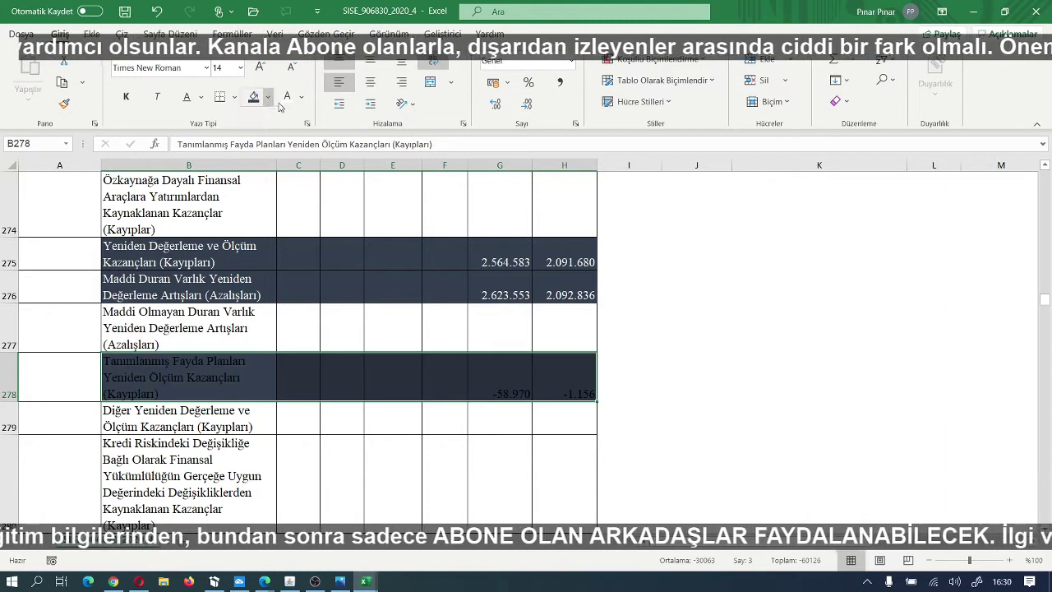
pyautogui.click(286, 98)
pyautogui.click(740, 387)
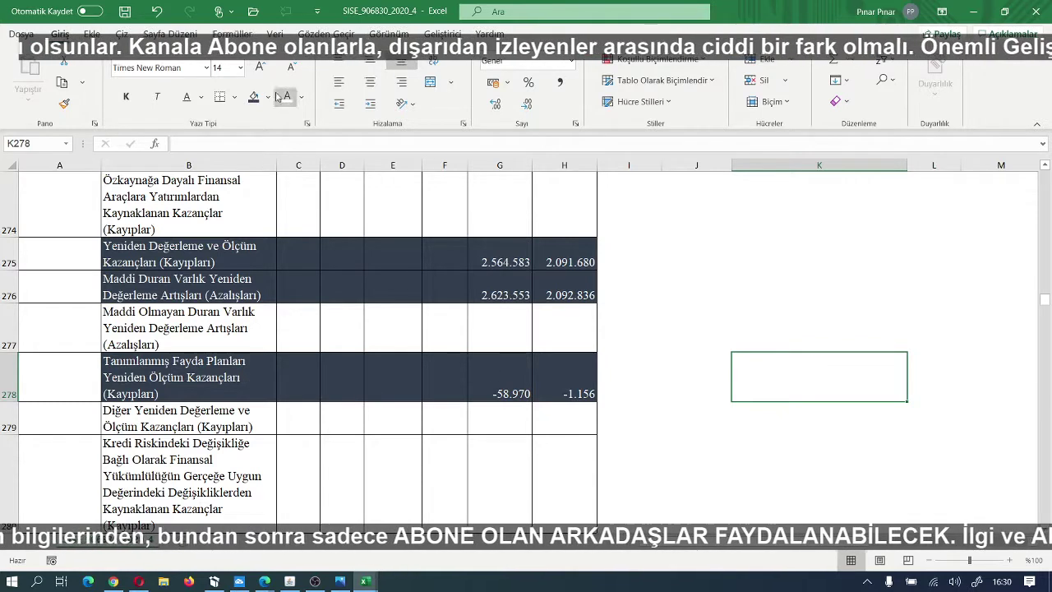
# Step: Undo the white text and the dark blue-grey fill on the Tanımlanmış Fayda Planları row, B278:H278
pyautogui.click(156, 21)
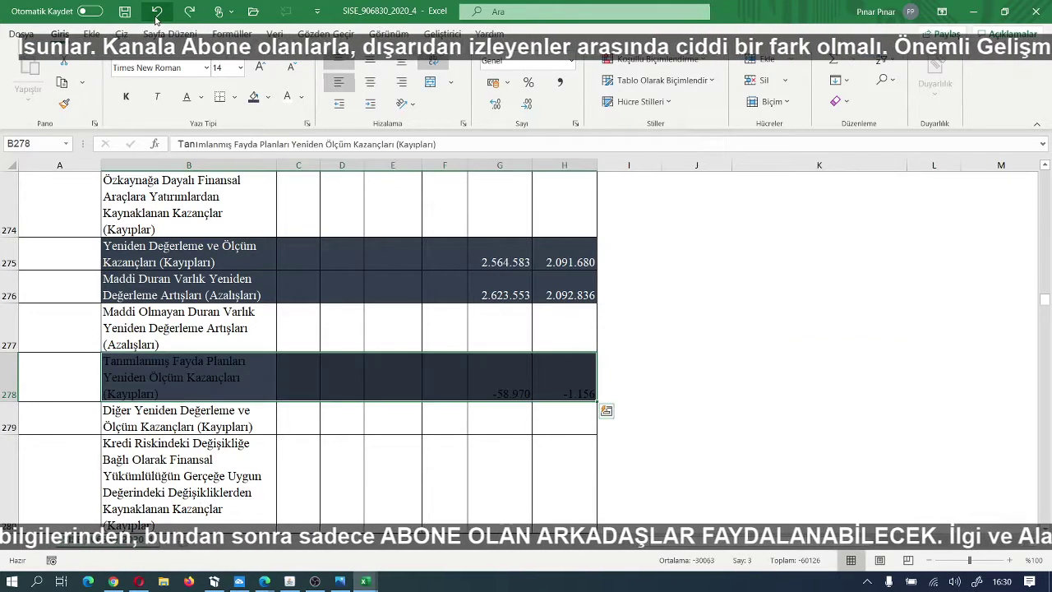
pyautogui.click(155, 18)
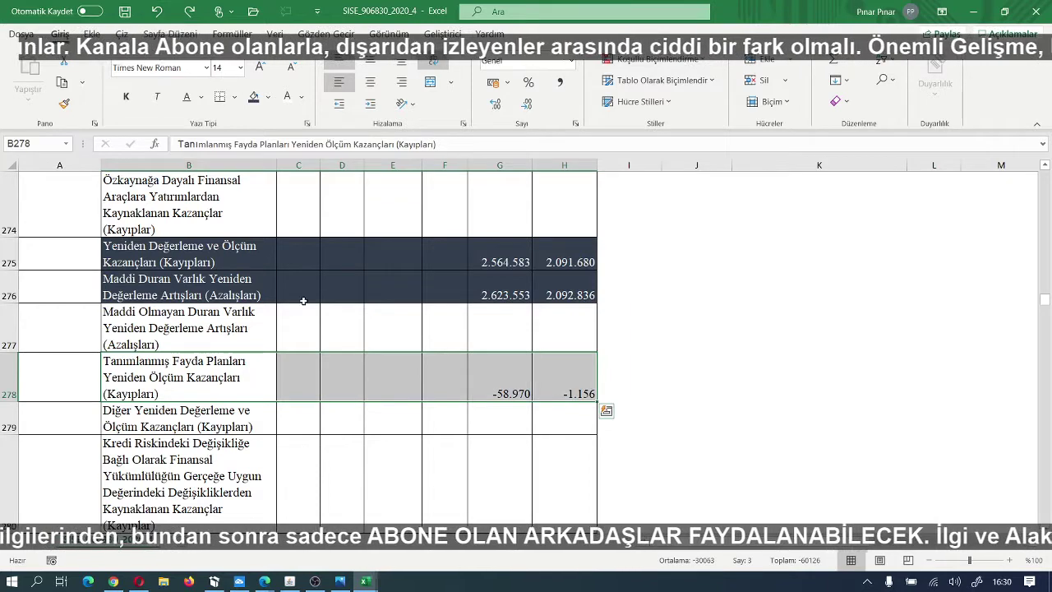
pyautogui.click(675, 379)
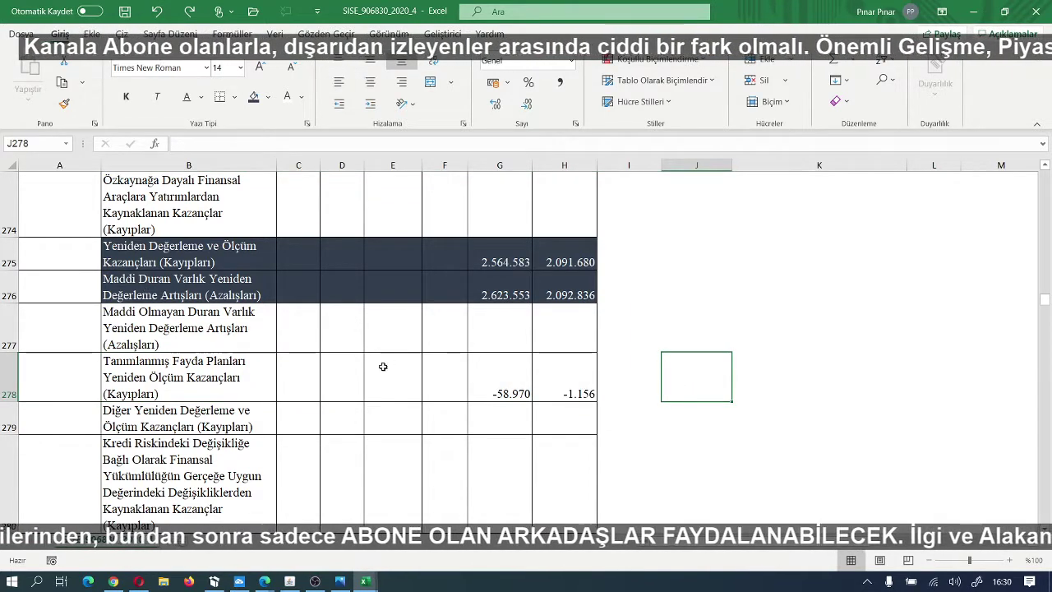
# Step: Give the Kar veya Zararda Yeniden Sınıflandırılacak Birikmiş Diğer Kapsamlı Gelirler (Giderler) row, B285:H285, the dark blue-grey fill and white text
pyautogui.scroll(-3, 345, 405)
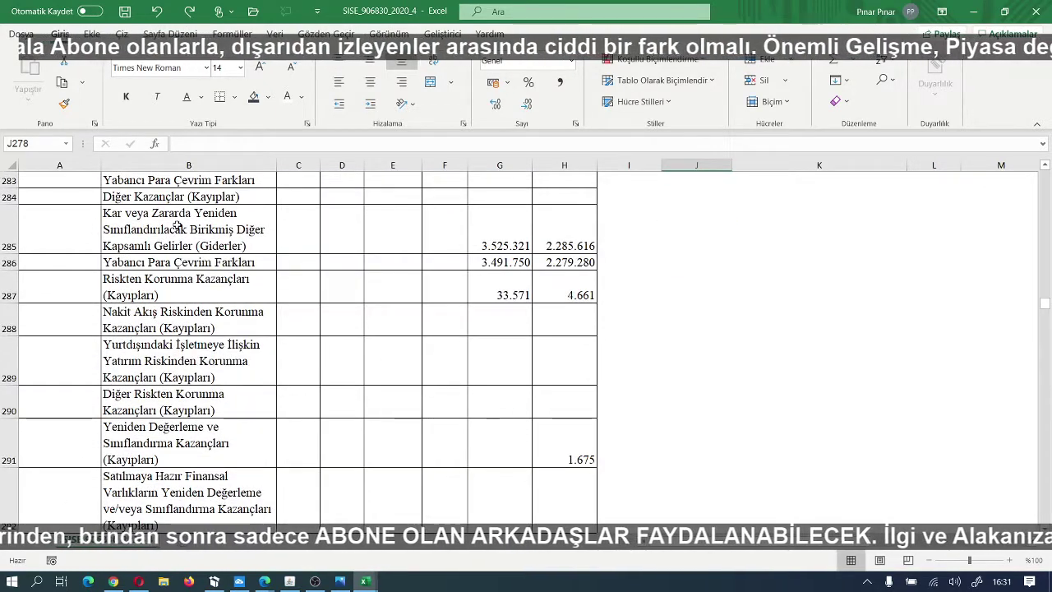
pyautogui.moveTo(176, 227); pyautogui.dragTo(564, 235)
pyautogui.click(254, 97)
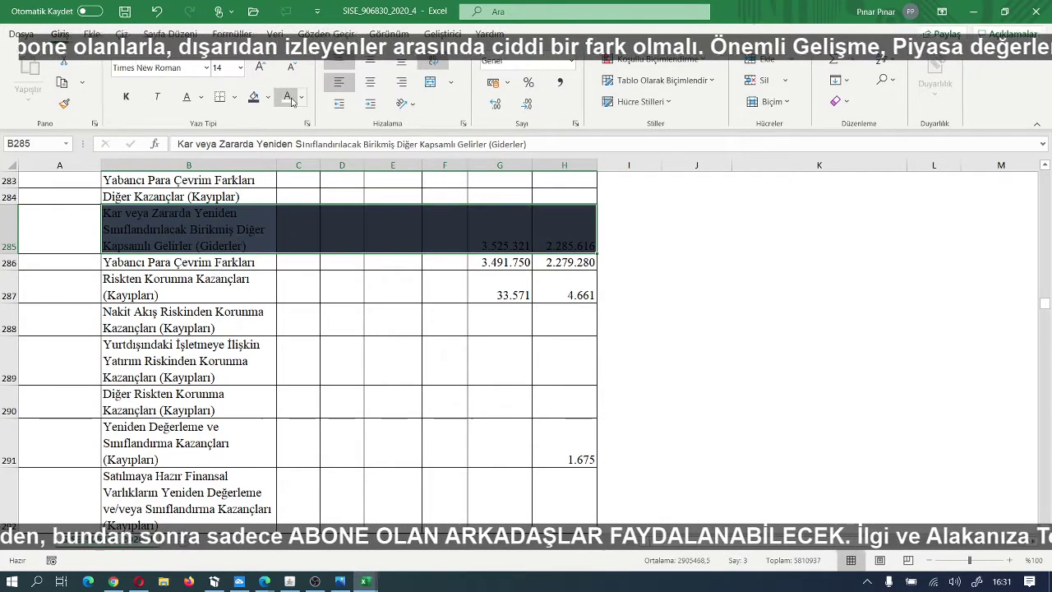
pyautogui.click(287, 97)
pyautogui.click(645, 328)
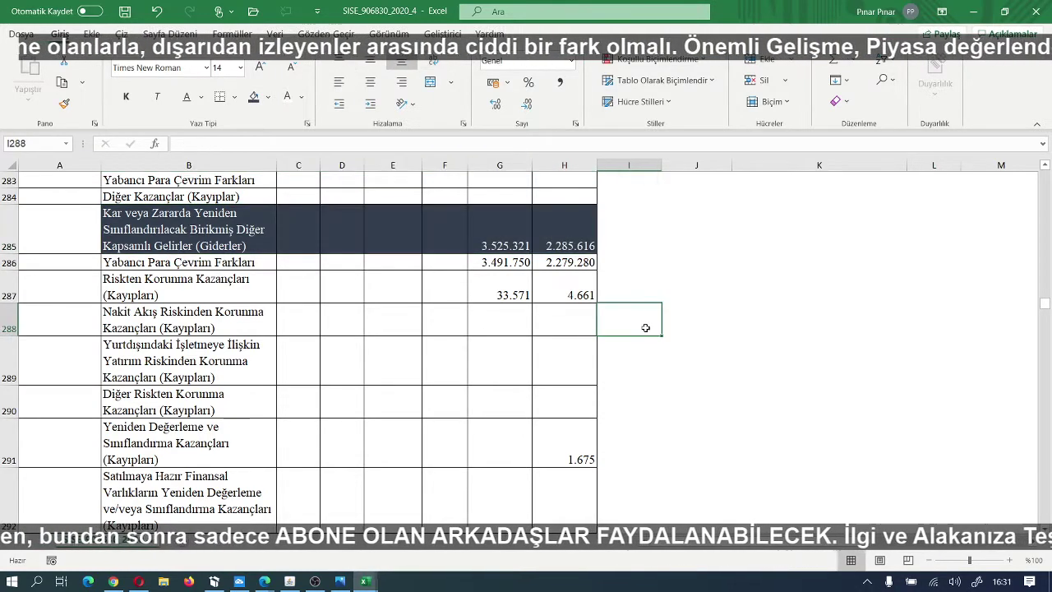
# Step: Apply the dark blue-grey fill and white text to the Kardan Ayrılan Kısıtlanmış Yedekler row, B300:H300
pyautogui.scroll(-1, 511, 346)
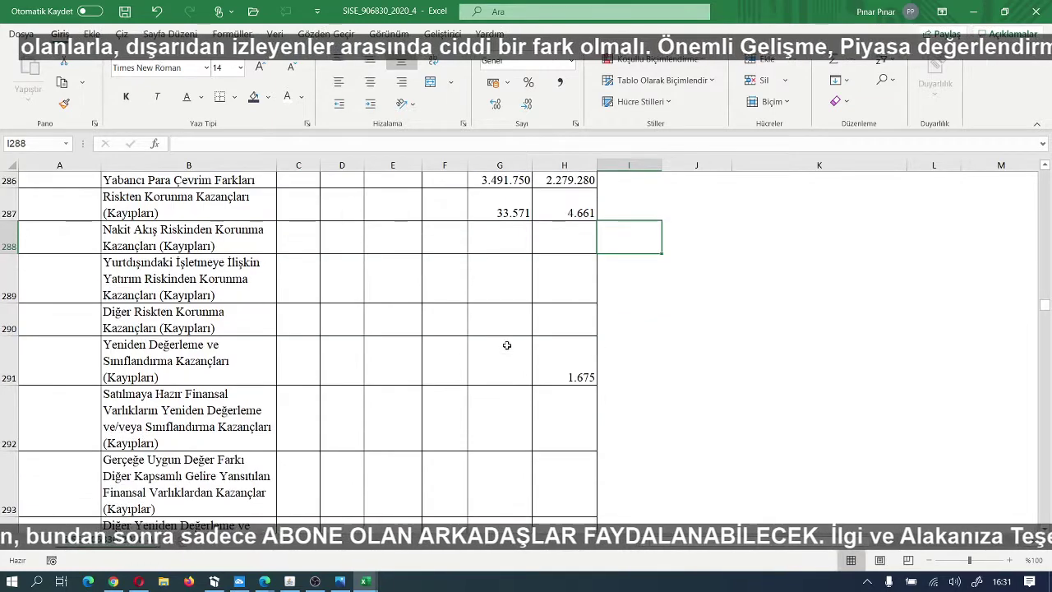
pyautogui.scroll(-4, 377, 504)
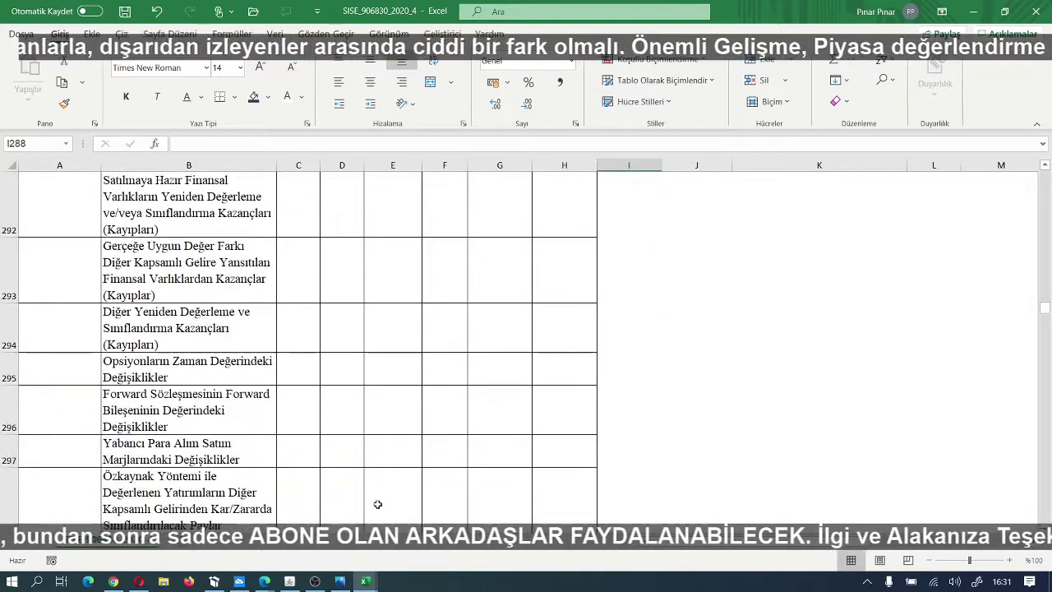
pyautogui.moveTo(149, 294); pyautogui.dragTo(575, 288)
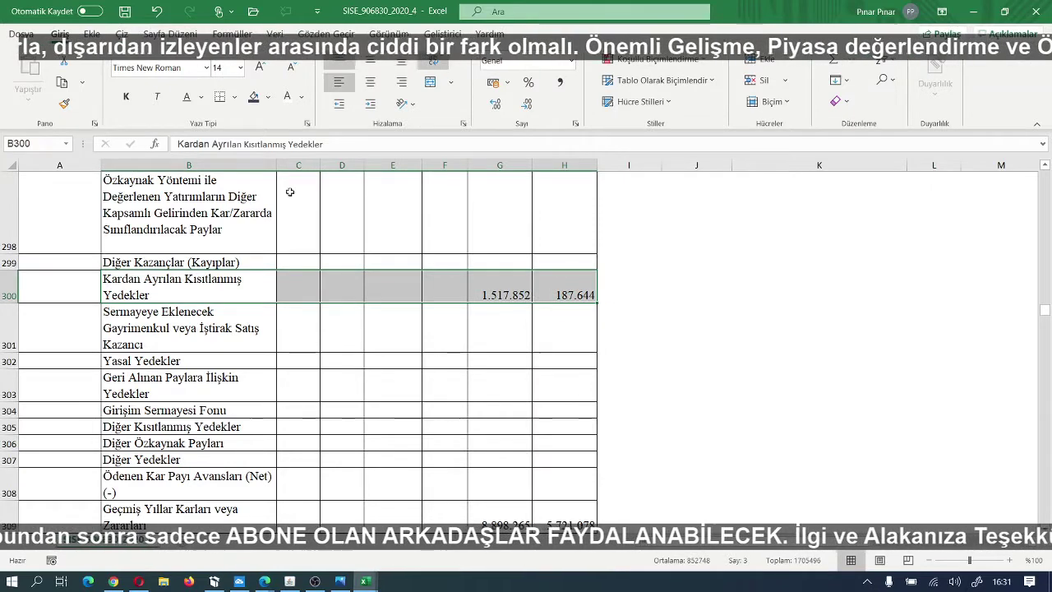
pyautogui.click(253, 96)
pyautogui.click(289, 99)
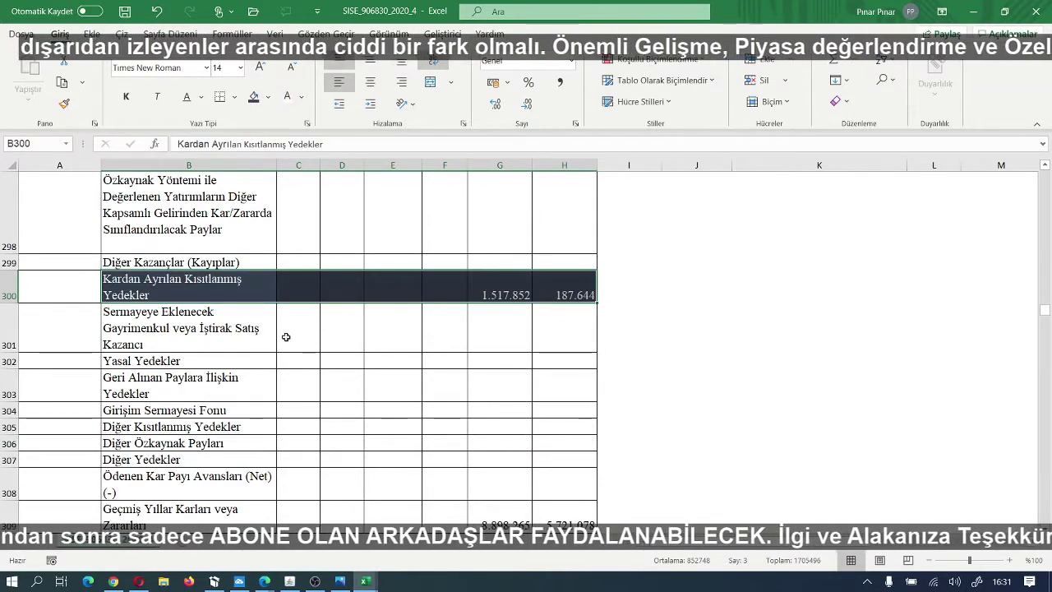
# Step: Give the Geçmiş Yıllar Karları veya Zararları and Net Dönem Karı veya Zararı rows, B309:H310, the dark blue-grey fill and white text
pyautogui.scroll(-2, 282, 336)
pyautogui.moveTo(134, 294); pyautogui.dragTo(546, 291)
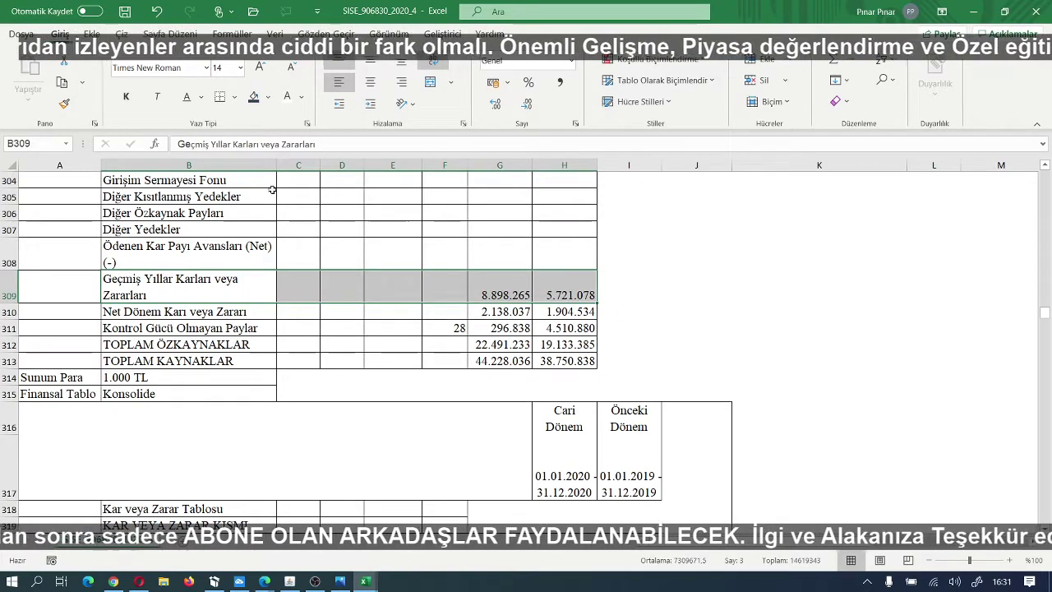
pyautogui.click(255, 97)
pyautogui.click(288, 97)
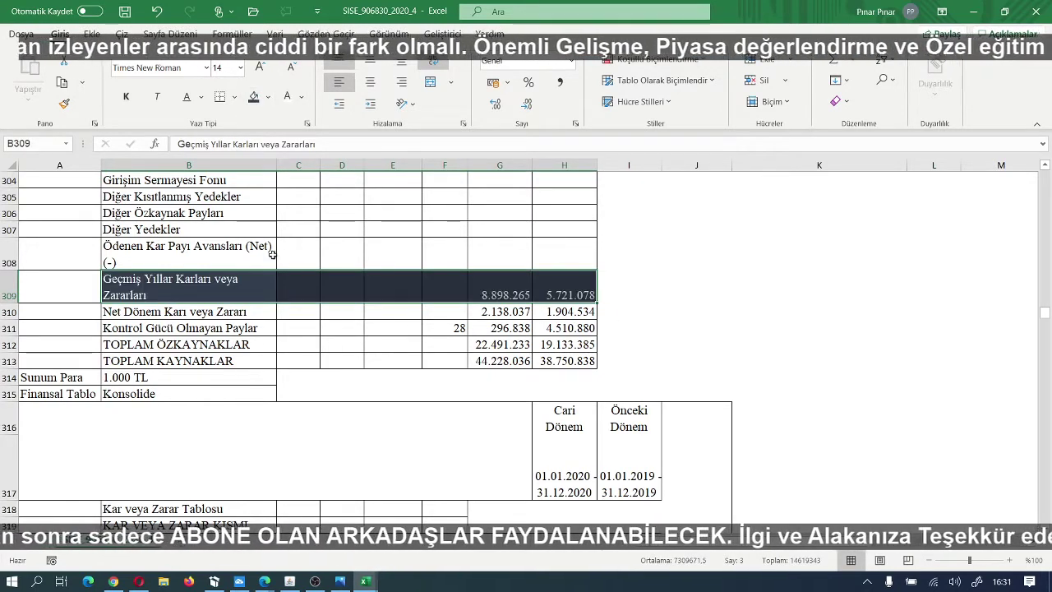
pyautogui.moveTo(127, 313); pyautogui.dragTo(588, 311)
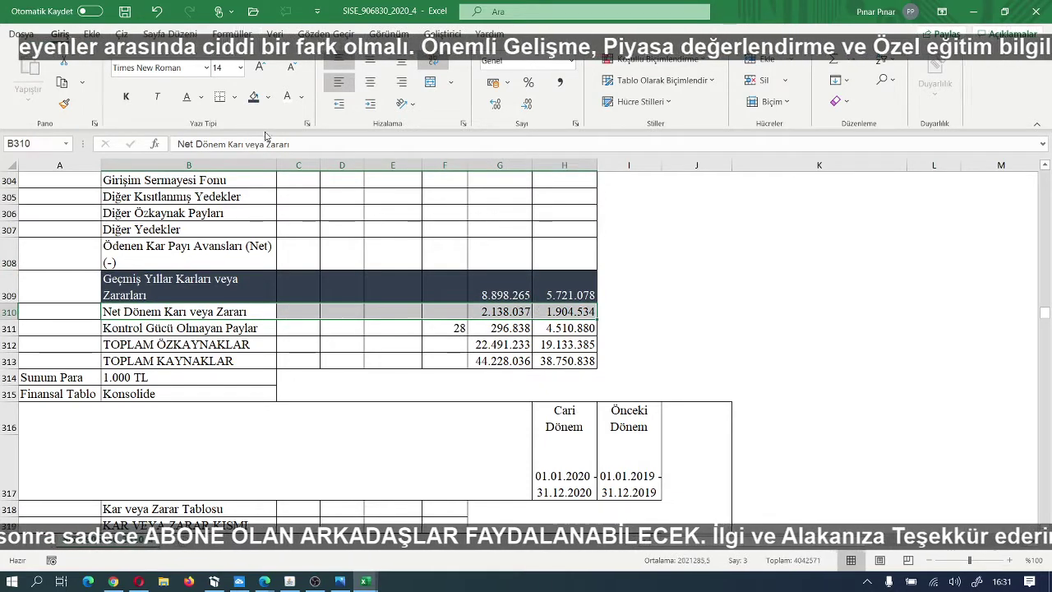
pyautogui.click(252, 103)
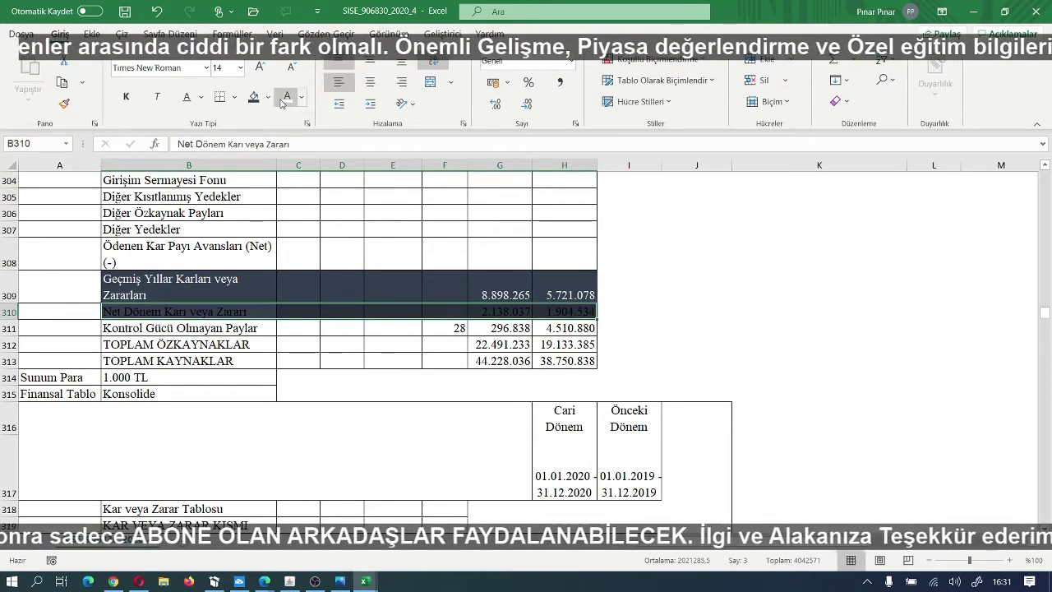
pyautogui.click(283, 99)
# Step: Apply the dark blue-grey fill and white text to the Kontrol Gücü Olmayan Paylar and TOPLAM ÖZKAYNAKLAR rows, B311:H312
pyautogui.scroll(-1, 296, 416)
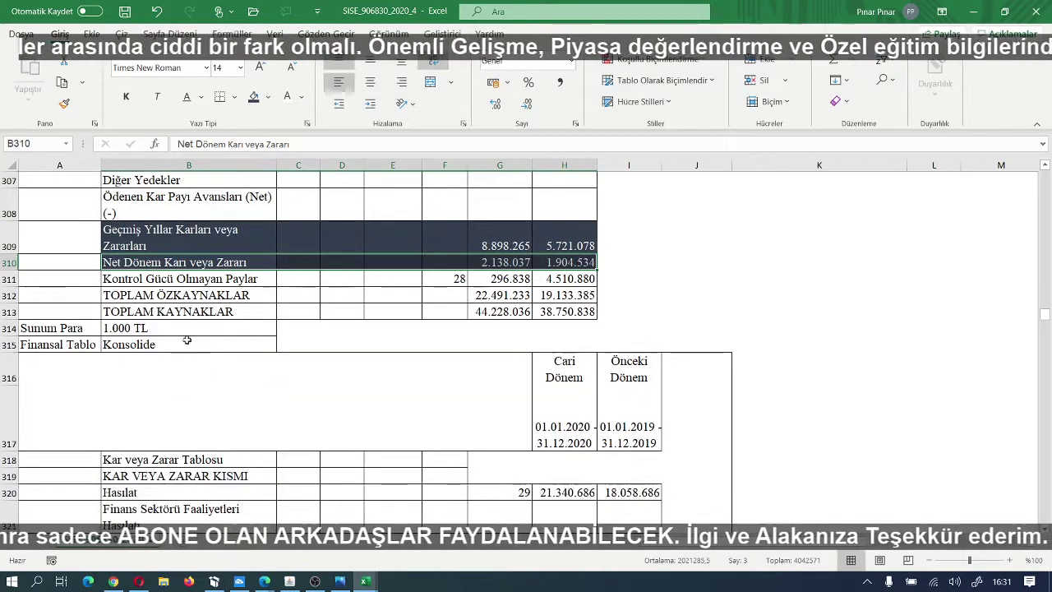
pyautogui.moveTo(127, 279); pyautogui.dragTo(552, 274)
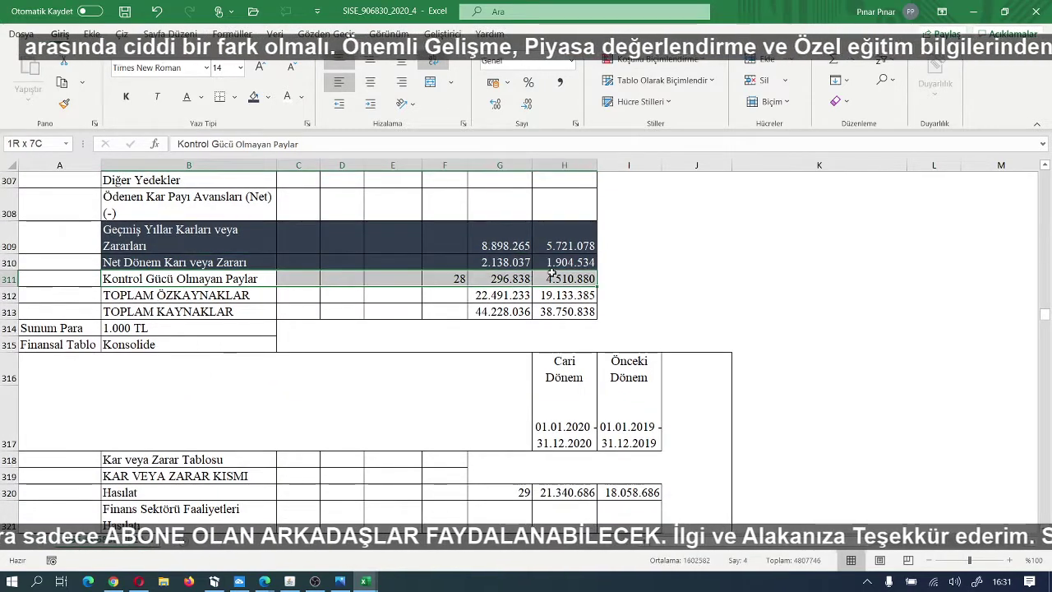
pyautogui.click(254, 98)
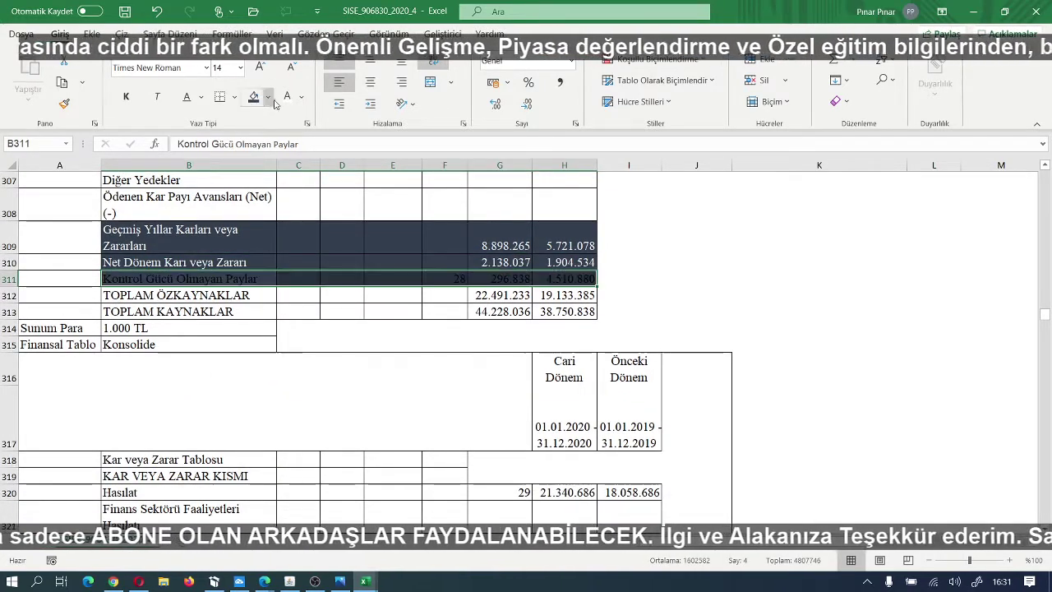
pyautogui.click(288, 99)
pyautogui.click(138, 295)
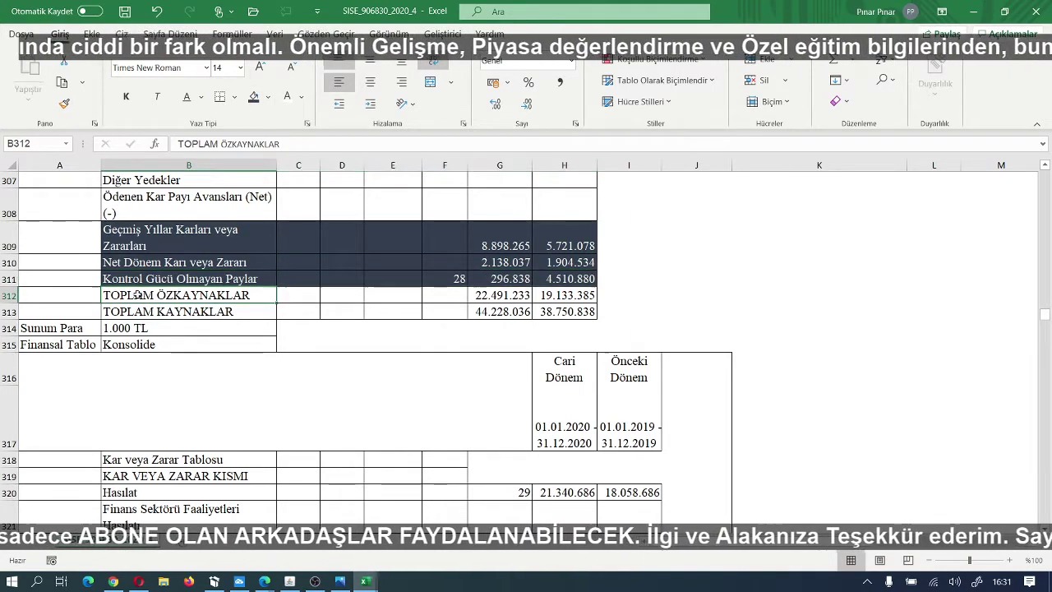
pyautogui.moveTo(263, 293); pyautogui.dragTo(544, 294)
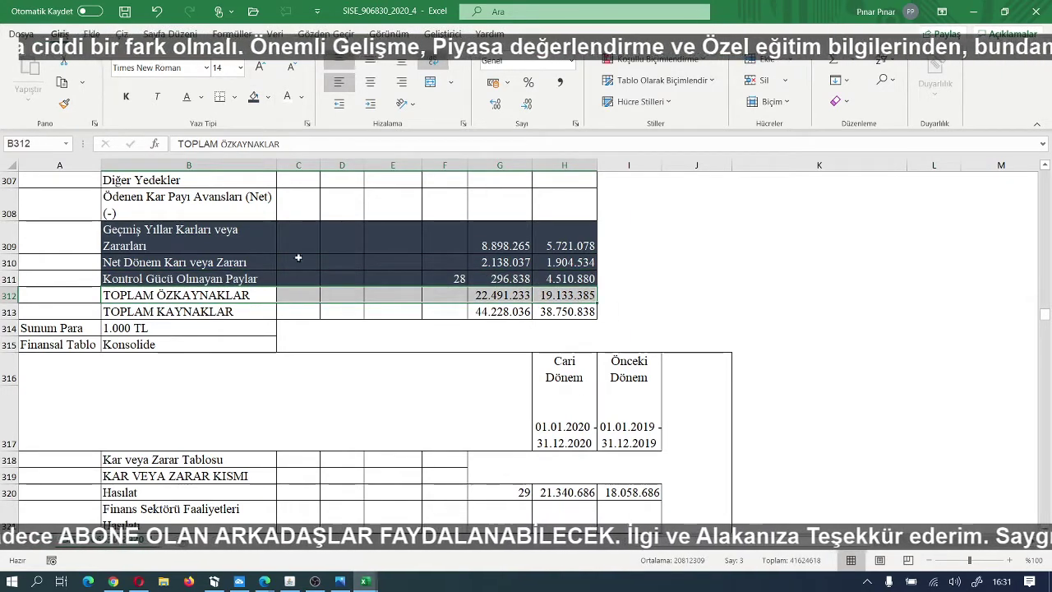
pyautogui.click(255, 100)
pyautogui.click(288, 99)
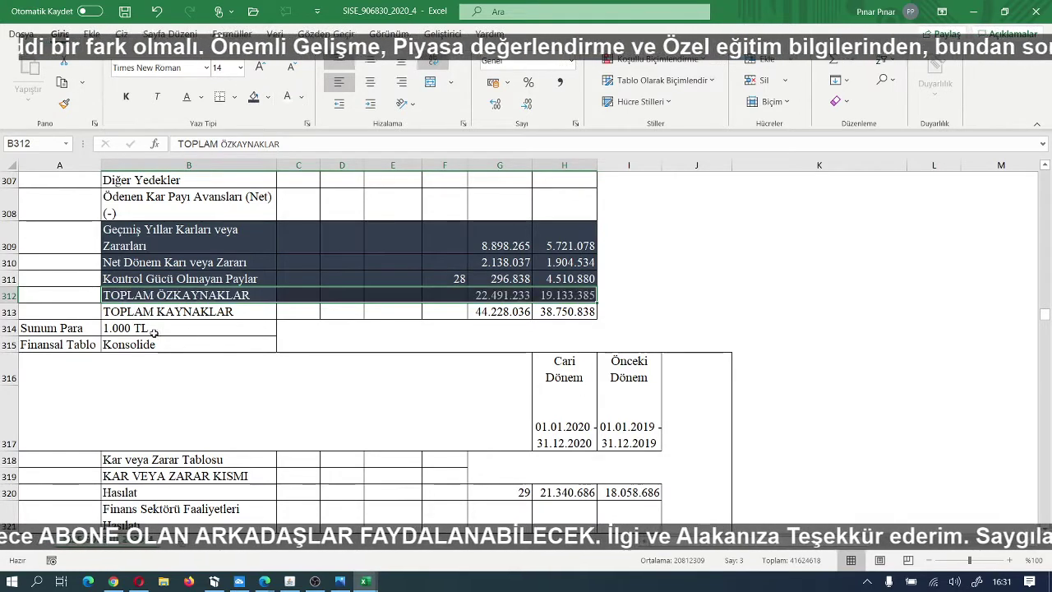
# Step: Give the TOPLAM KAYNAKLAR row, B313:H313, a dark orange fill and white text
pyautogui.moveTo(105, 313); pyautogui.dragTo(559, 313)
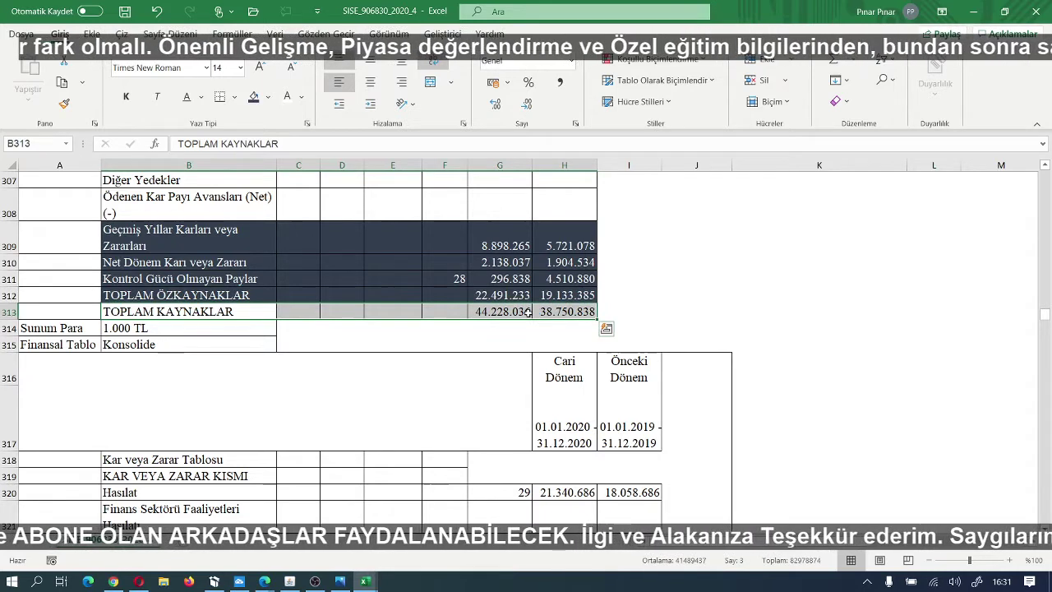
pyautogui.click(268, 98)
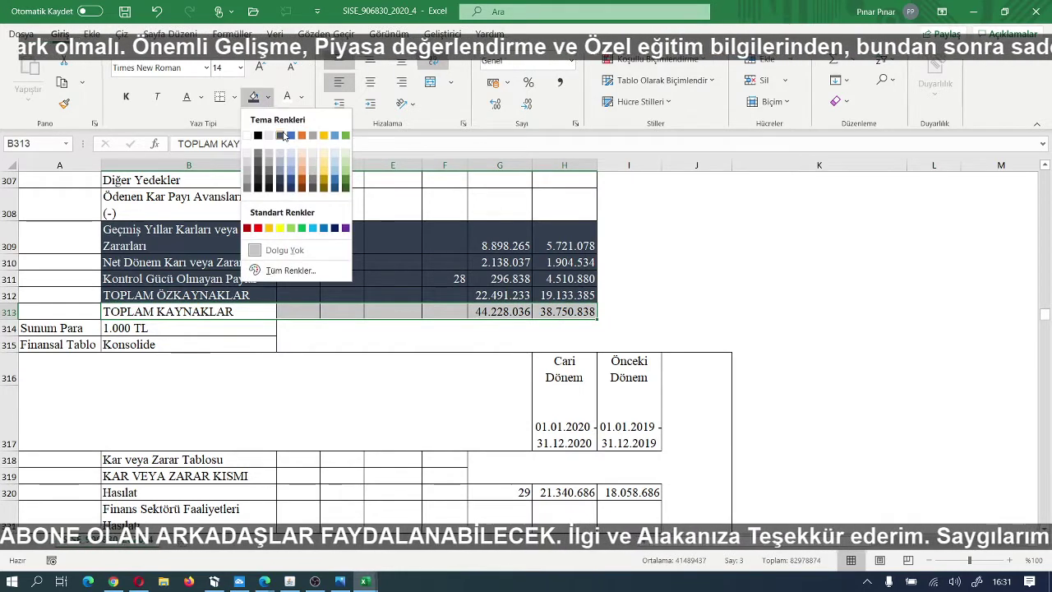
pyautogui.click(301, 184)
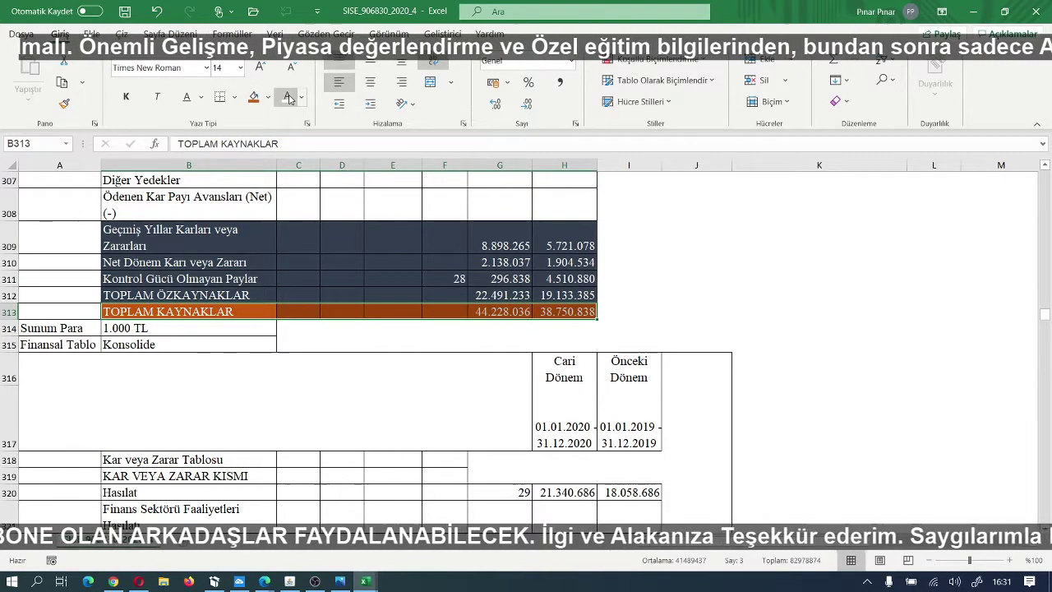
pyautogui.click(922, 365)
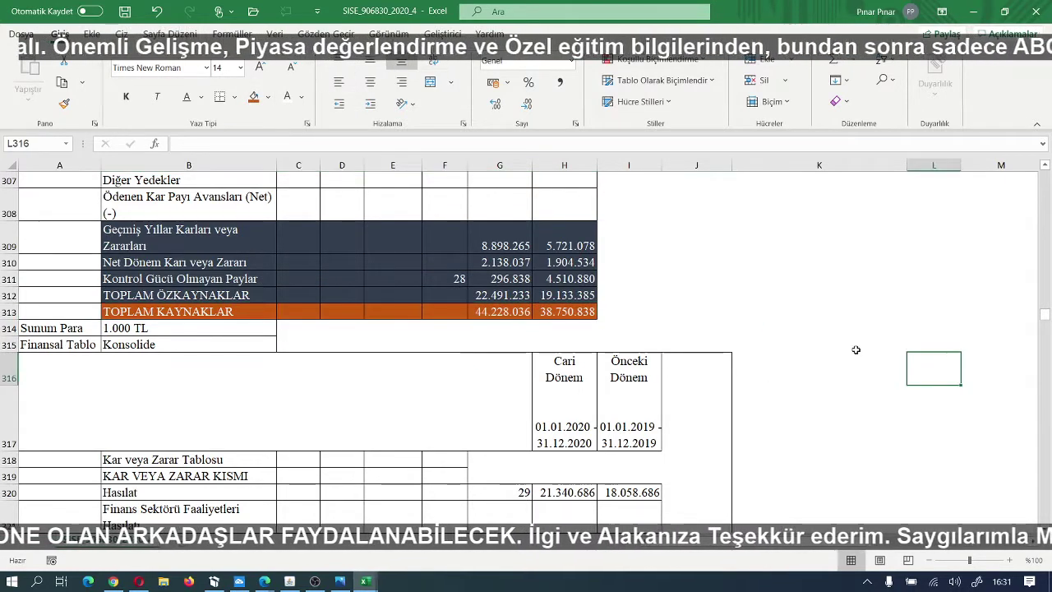
pyautogui.scroll(7, 730, 373)
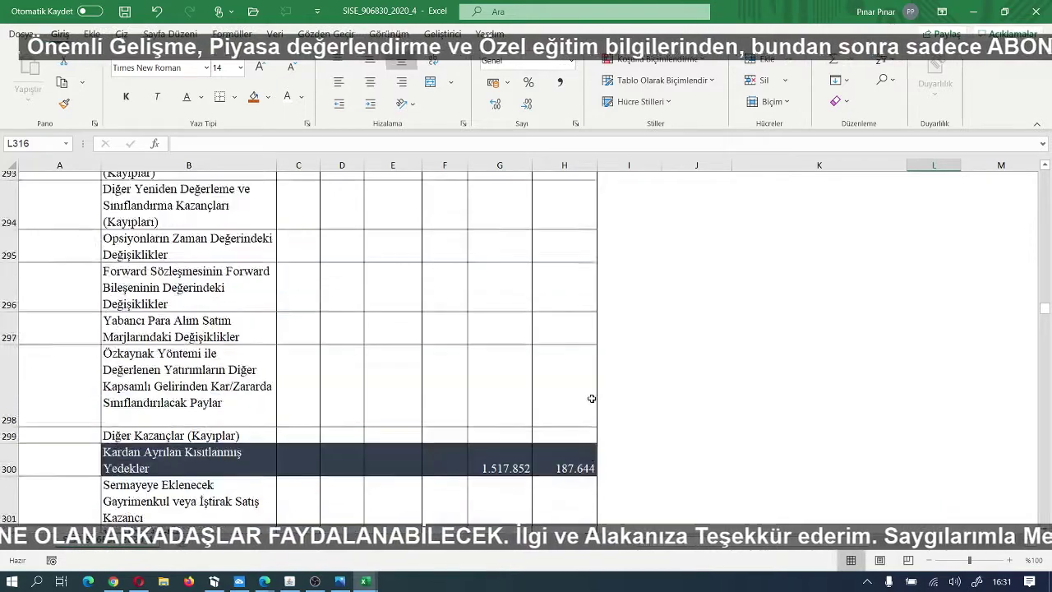
pyautogui.scroll(-5, 561, 402)
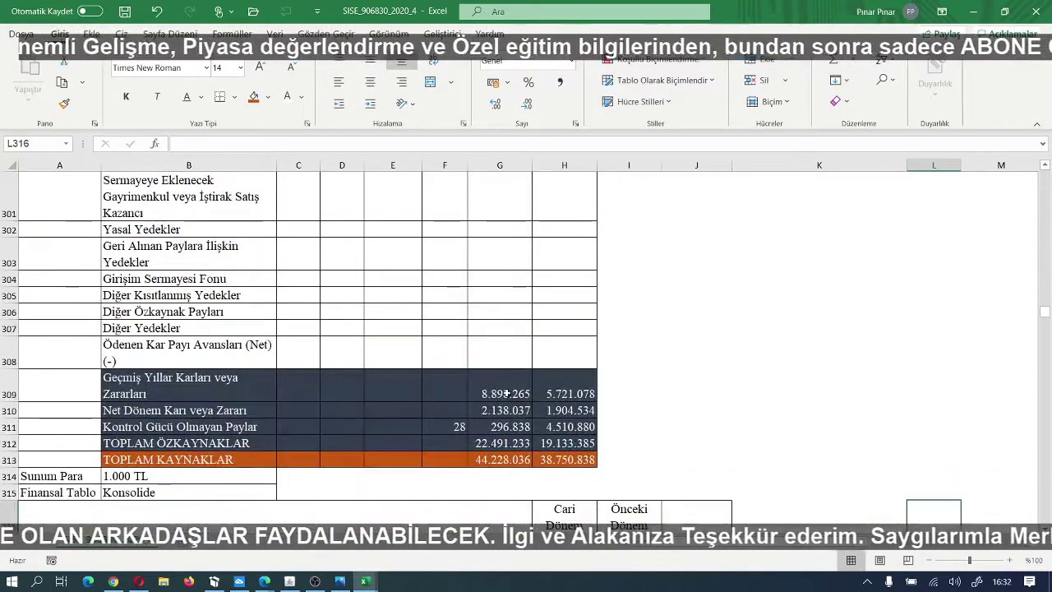
# Step: Review the colour-coded balance sheet rows from TOPLAM KAYNAKLAR back up to the KAYNAKLAR heading
pyautogui.scroll(2, 657, 385)
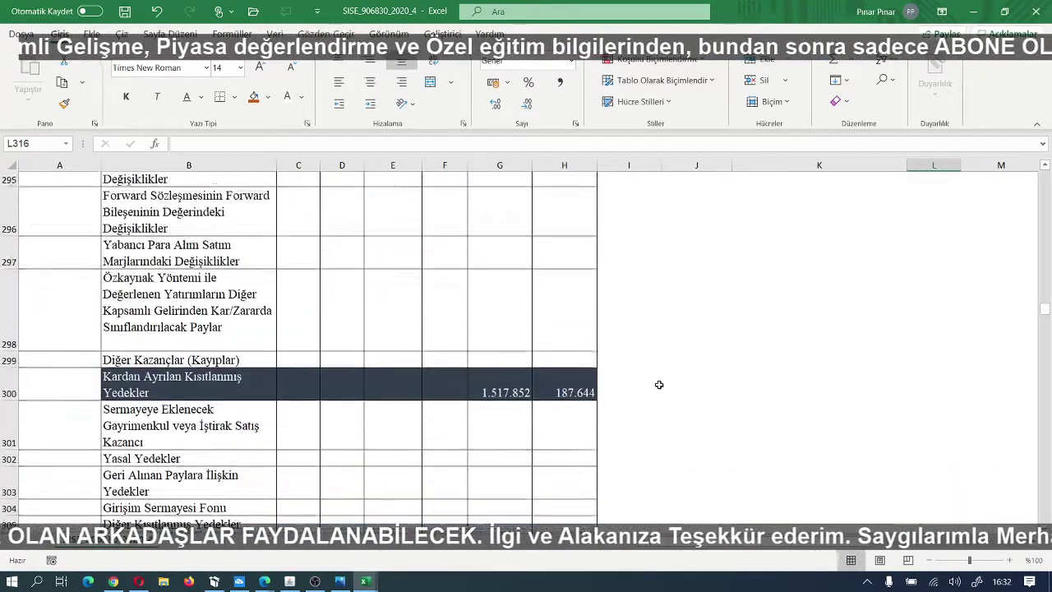
pyautogui.scroll(1, 659, 384)
pyautogui.scroll(-6, 659, 385)
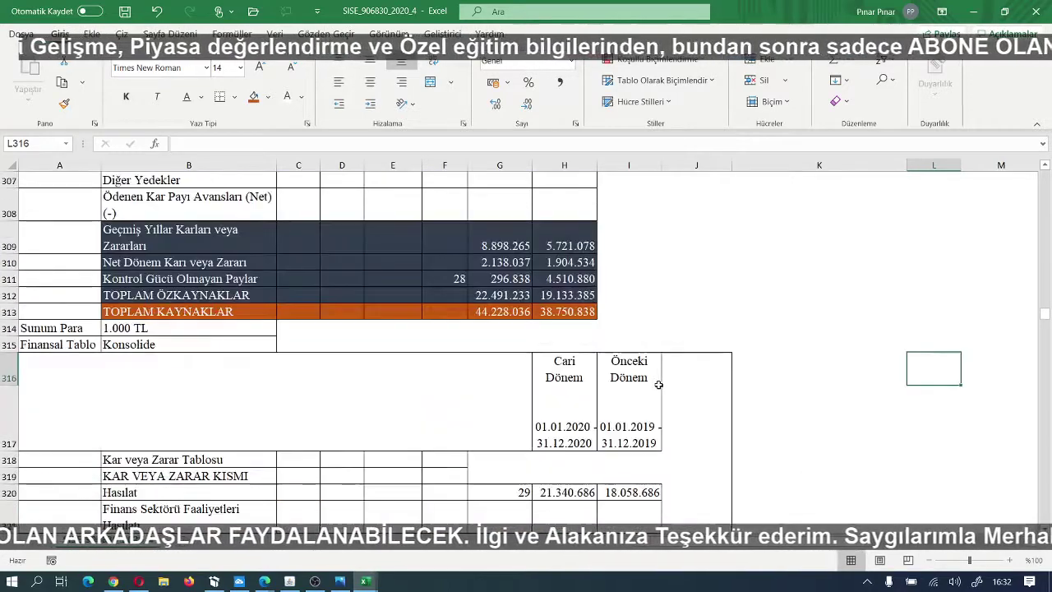
pyautogui.scroll(-1, 659, 385)
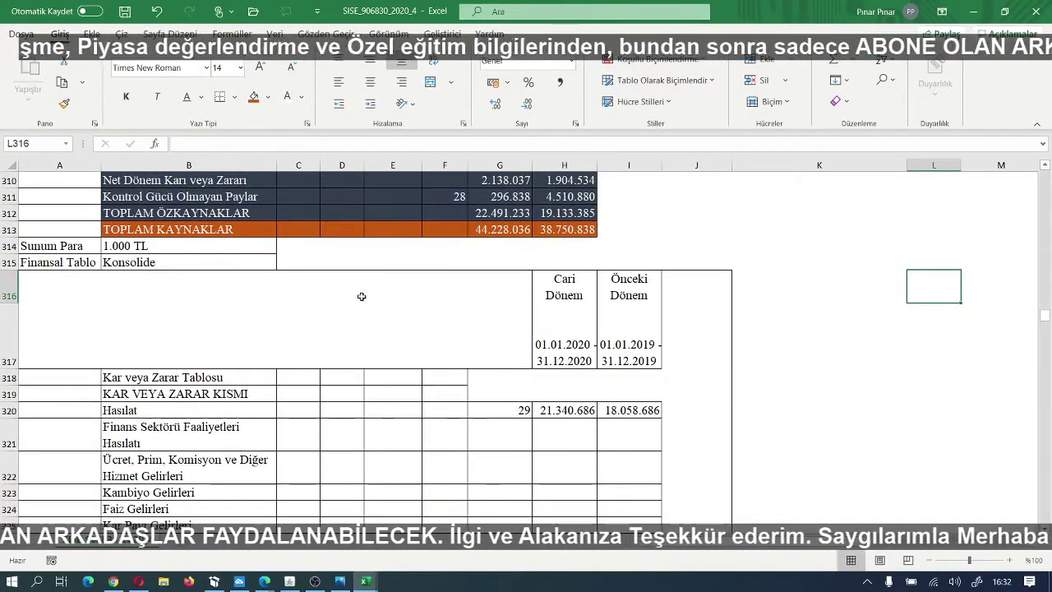
pyautogui.scroll(10, 418, 338)
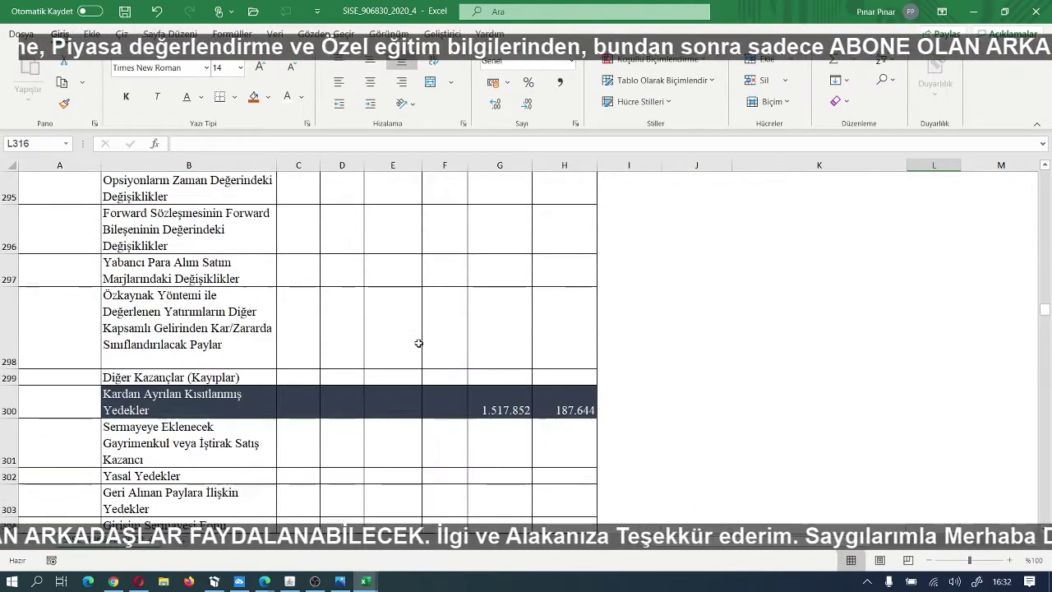
pyautogui.scroll(8, 418, 343)
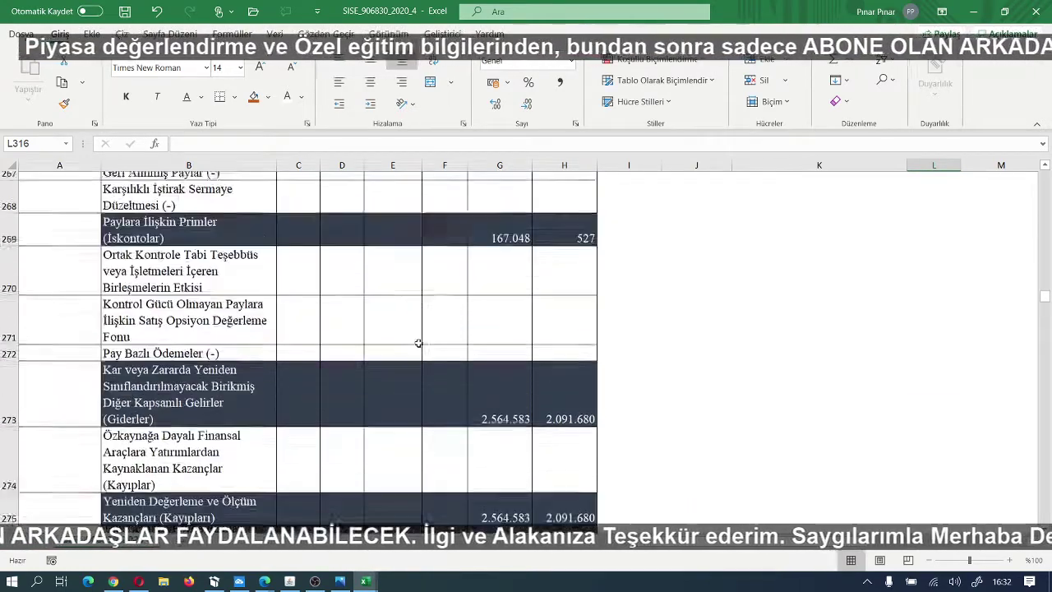
pyautogui.scroll(1, 418, 342)
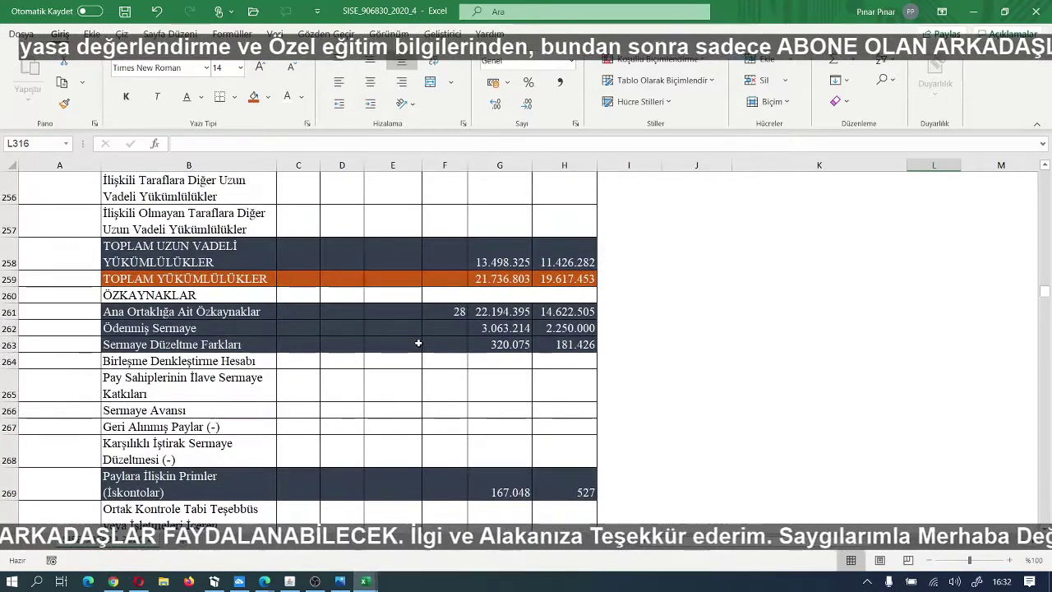
pyautogui.scroll(5, 419, 343)
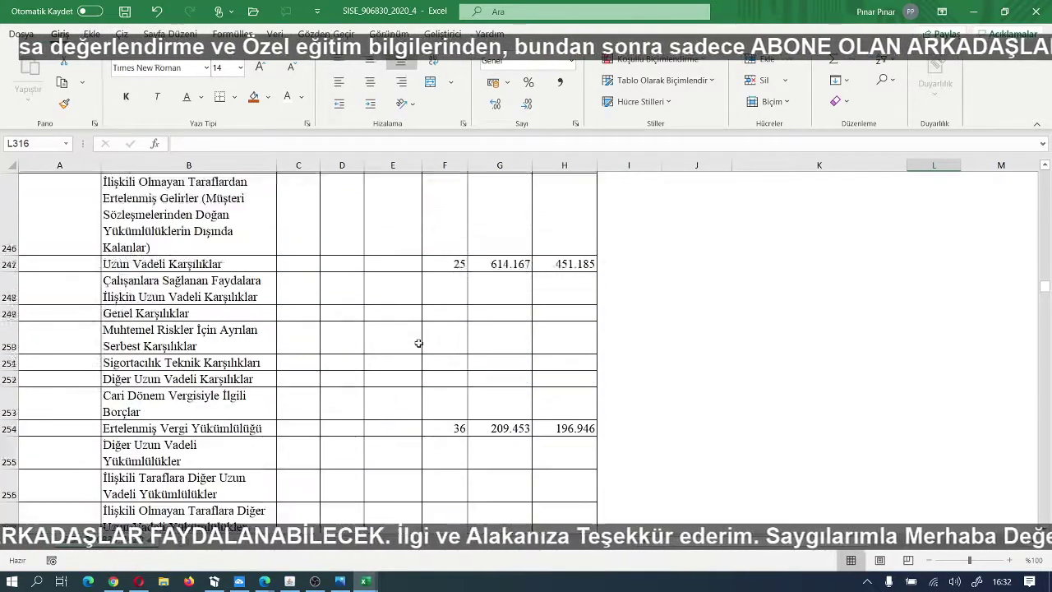
pyautogui.scroll(10, 418, 343)
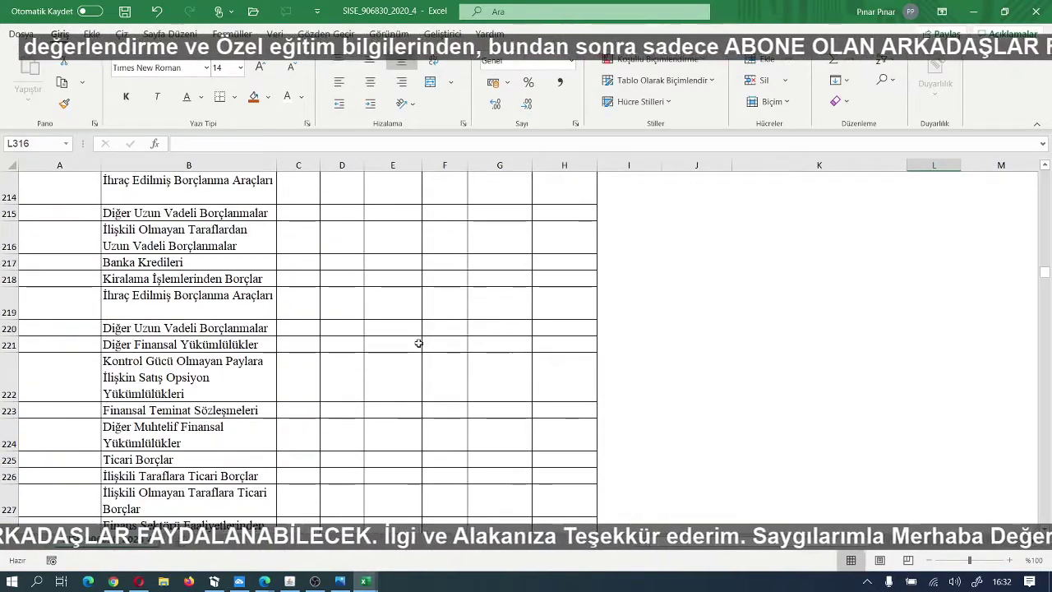
pyautogui.scroll(9, 418, 343)
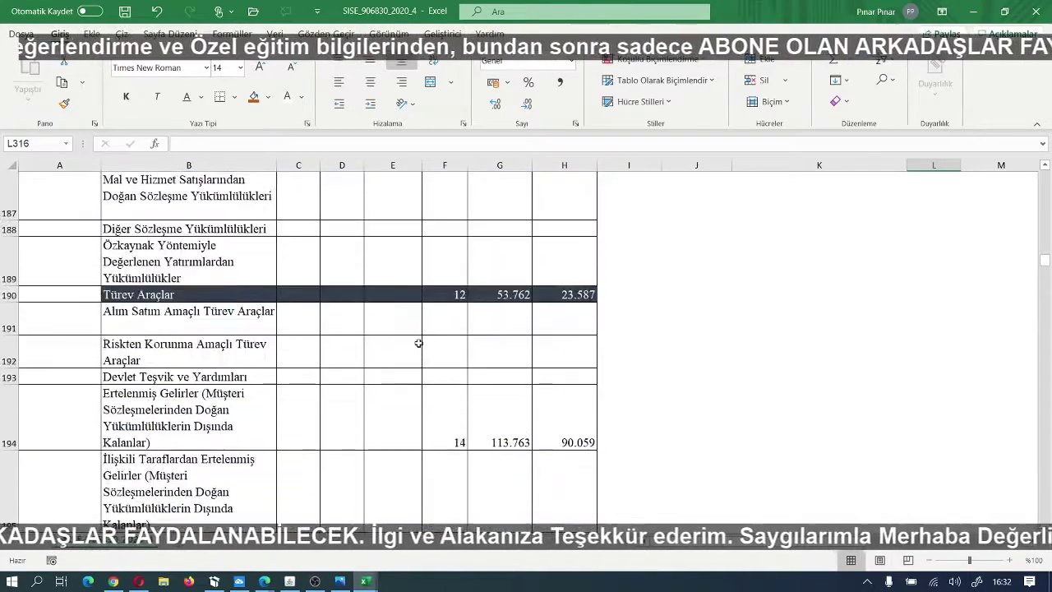
pyautogui.scroll(10, 419, 343)
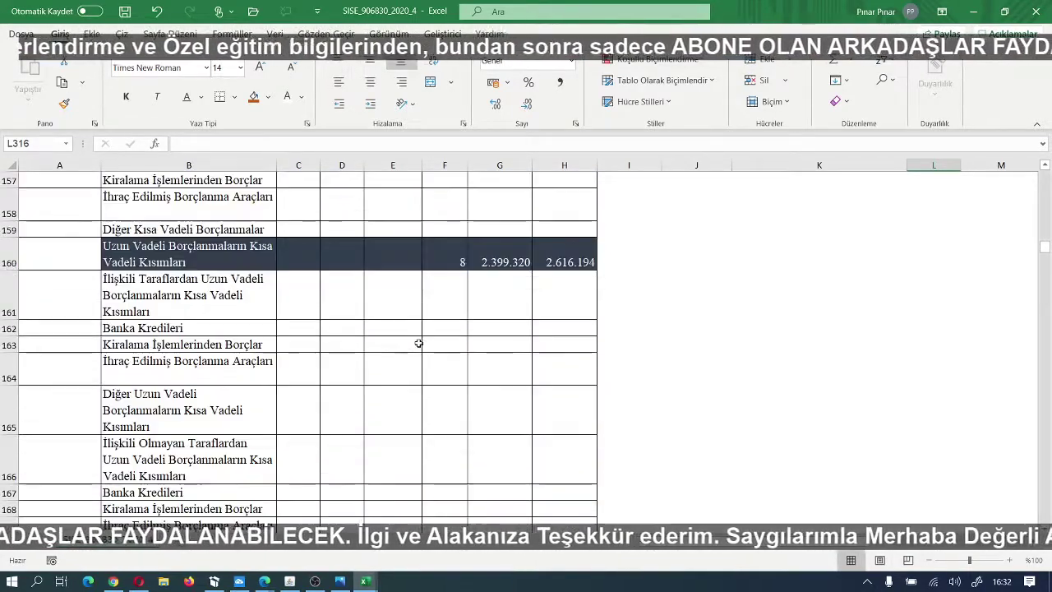
pyautogui.scroll(2, 419, 343)
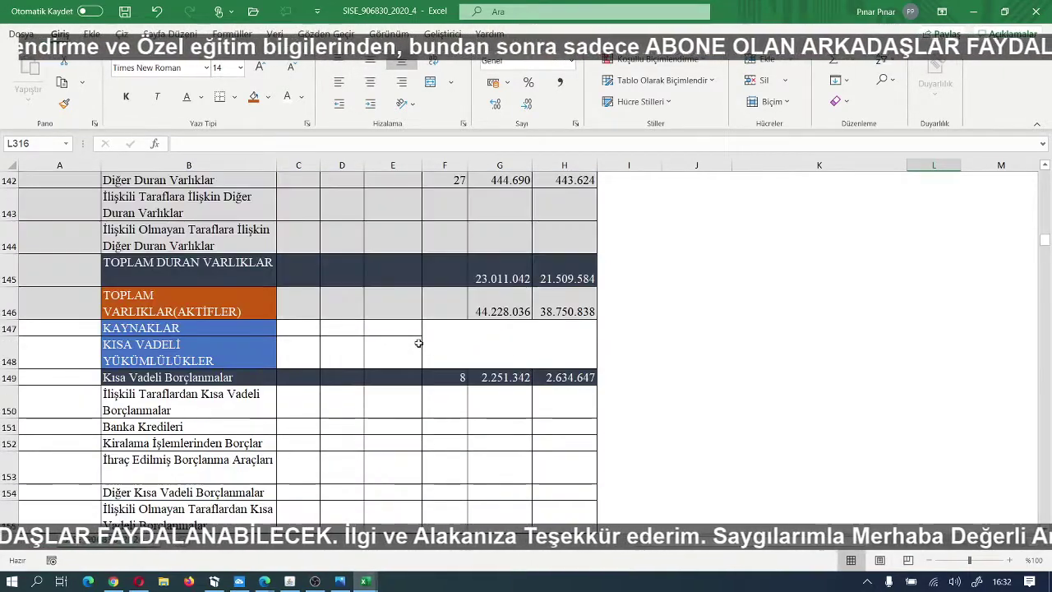
# Step: Fill the short-term liability rows from below Kısa Vadeli Borçlanmalar to above TOPLAM KISA VADELİ YÜKÜMLÜLÜKLER, A150:H207, with medium grey
pyautogui.click(52, 353)
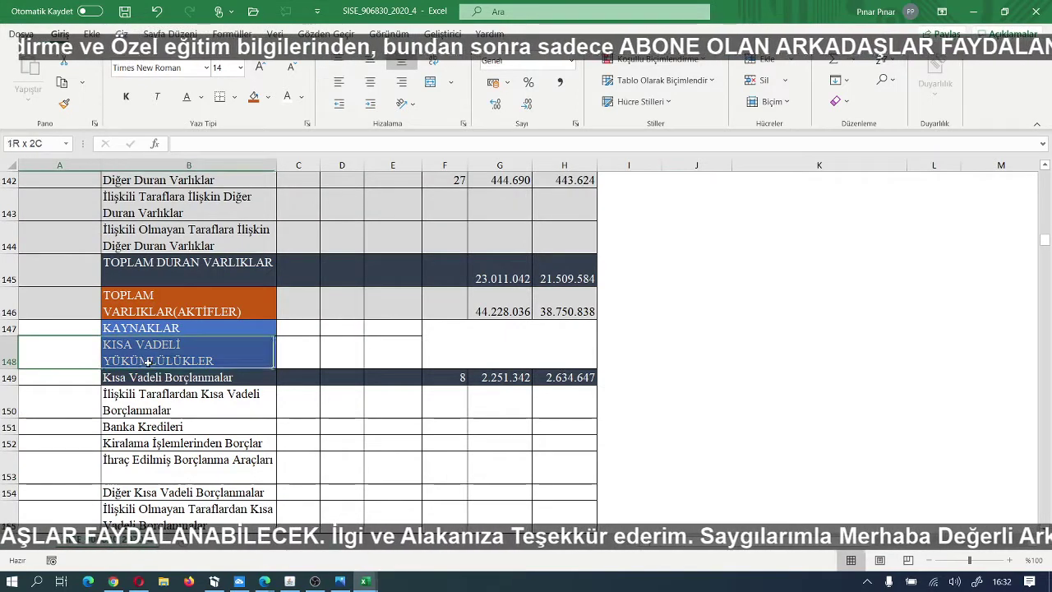
pyautogui.moveTo(148, 360); pyautogui.dragTo(300, 410)
pyautogui.click(734, 402)
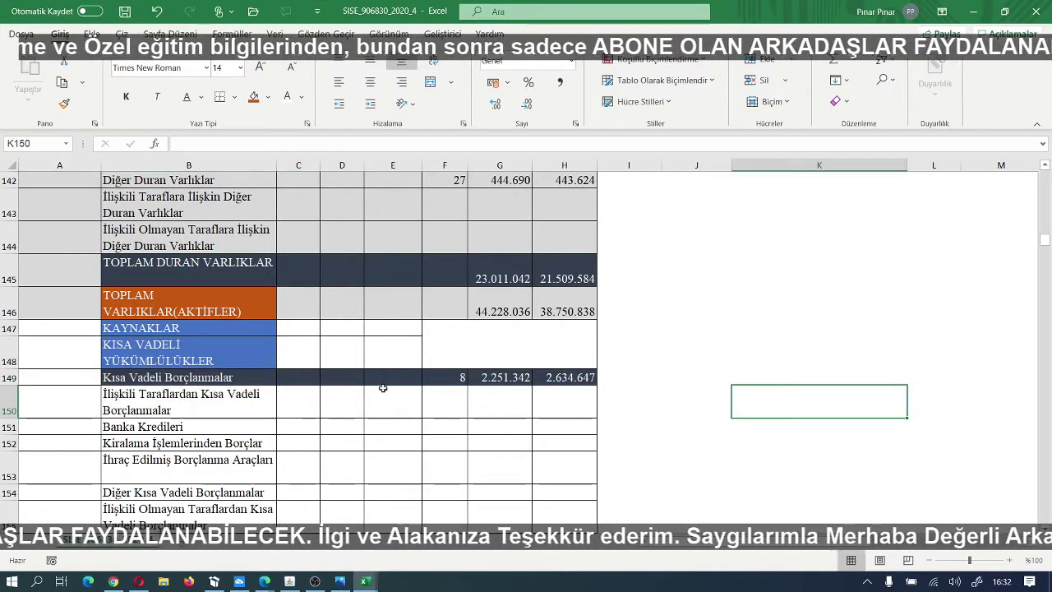
pyautogui.moveTo(84, 398); pyautogui.dragTo(568, 299)
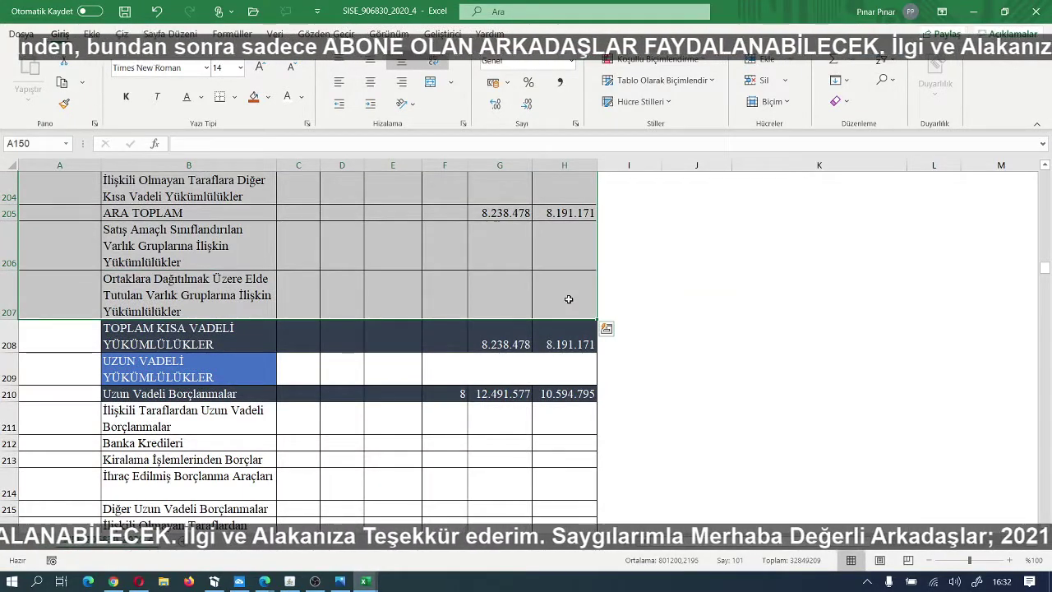
pyautogui.click(269, 99)
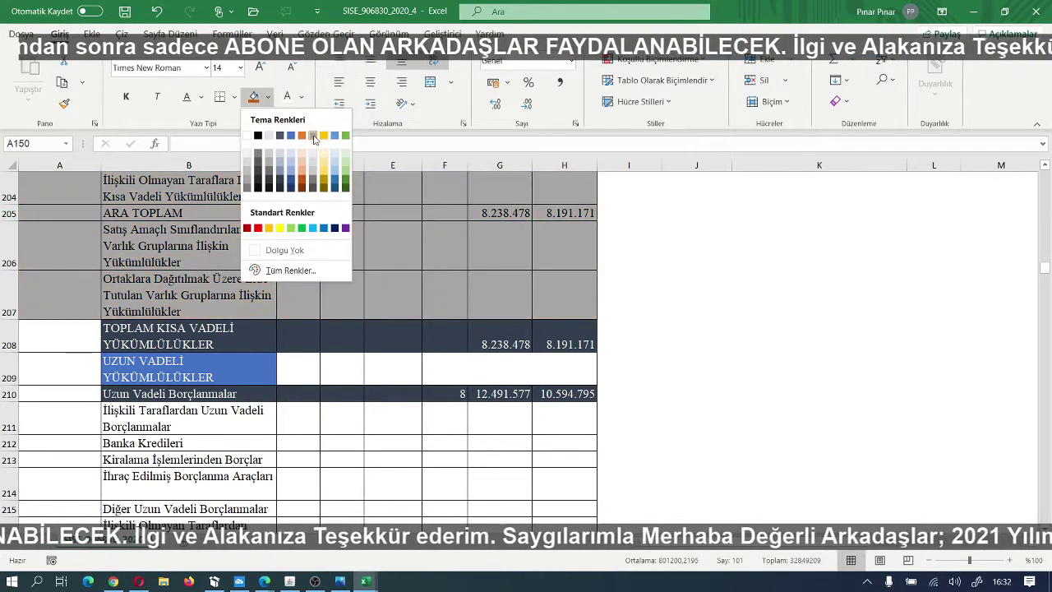
pyautogui.click(313, 138)
pyautogui.scroll(20, 682, 255)
pyautogui.click(766, 270)
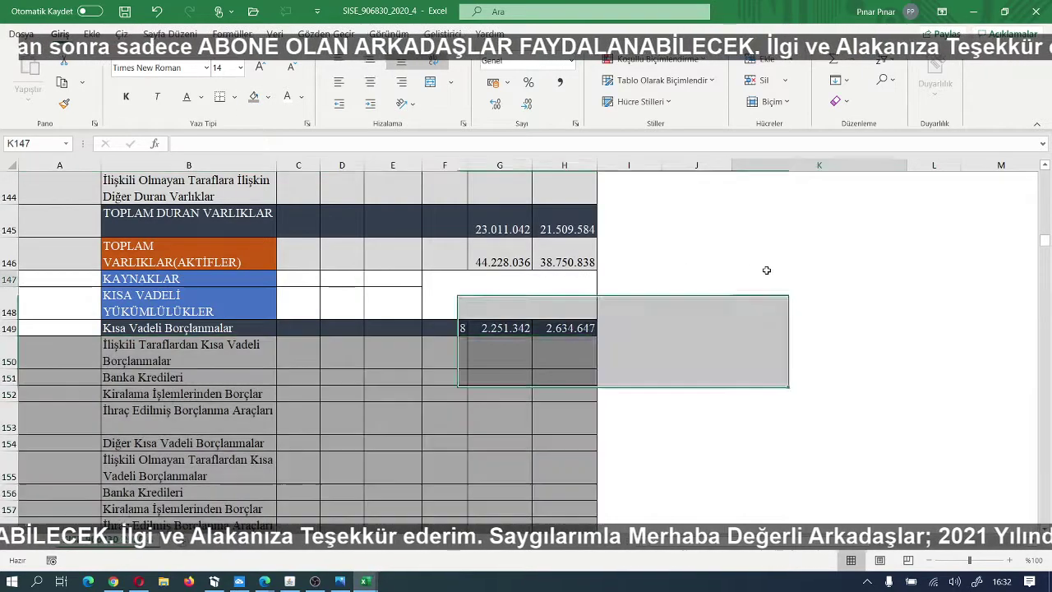
# Step: Set the font colour of the Uzun Vadeli Borçlanmaların Kısa Vadeli Kısımları row, B160:H160, to automatic
pyautogui.scroll(-3, 761, 292)
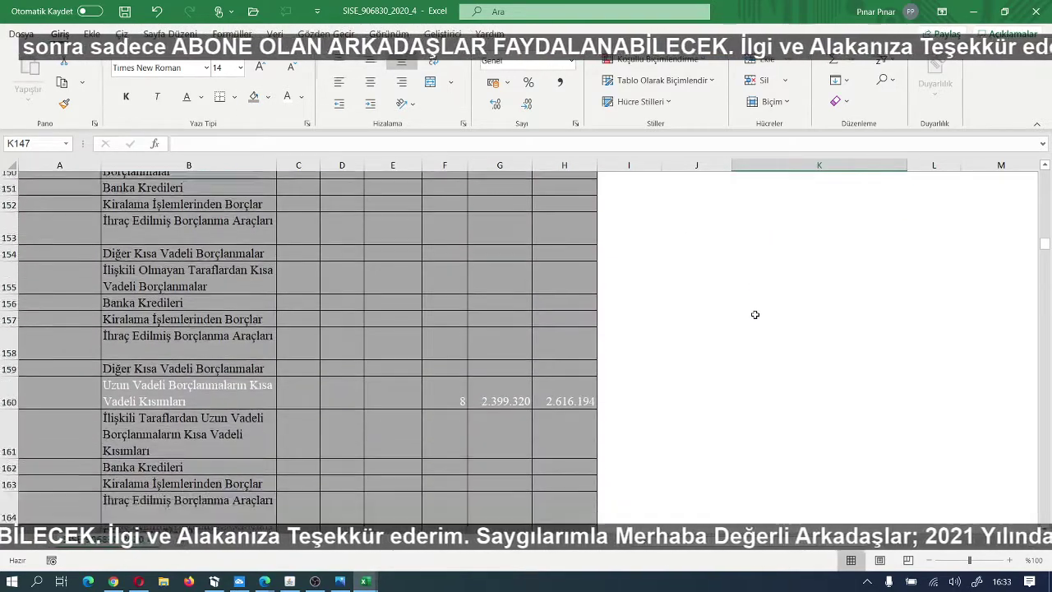
pyautogui.scroll(-2, 754, 315)
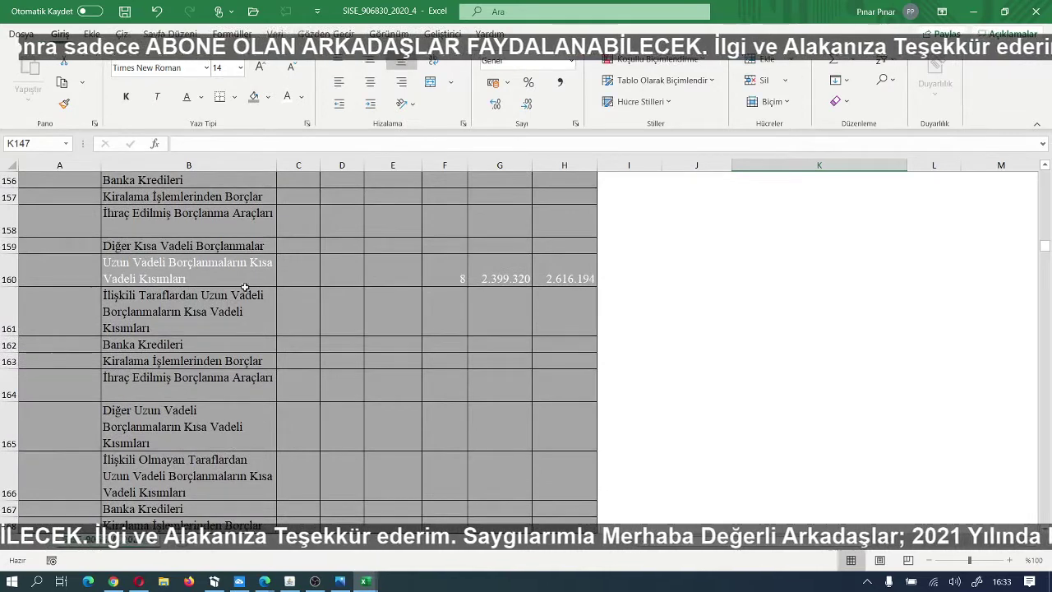
pyautogui.click(270, 101)
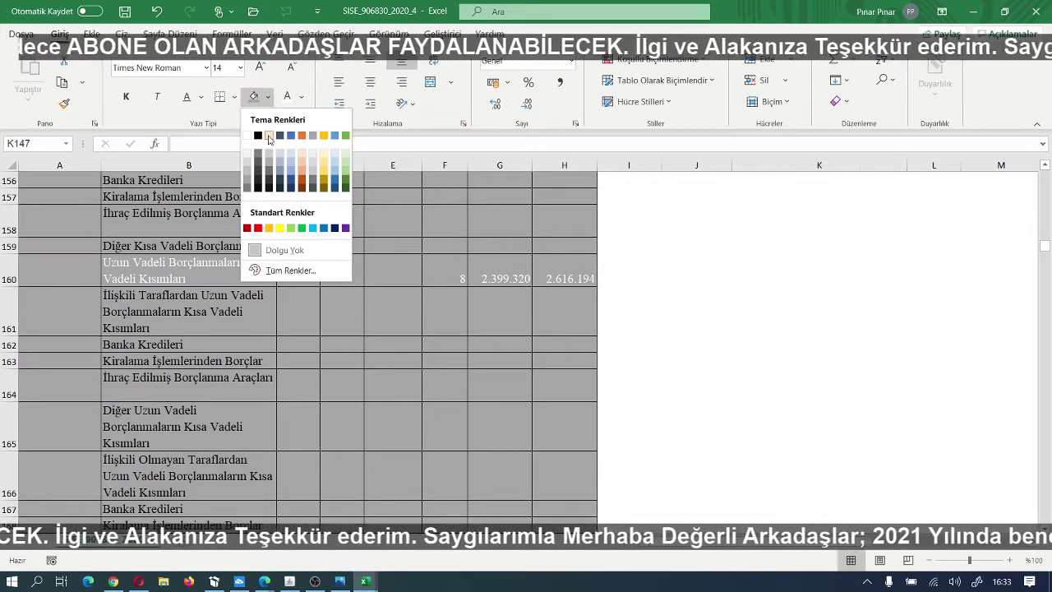
pyautogui.click(757, 257)
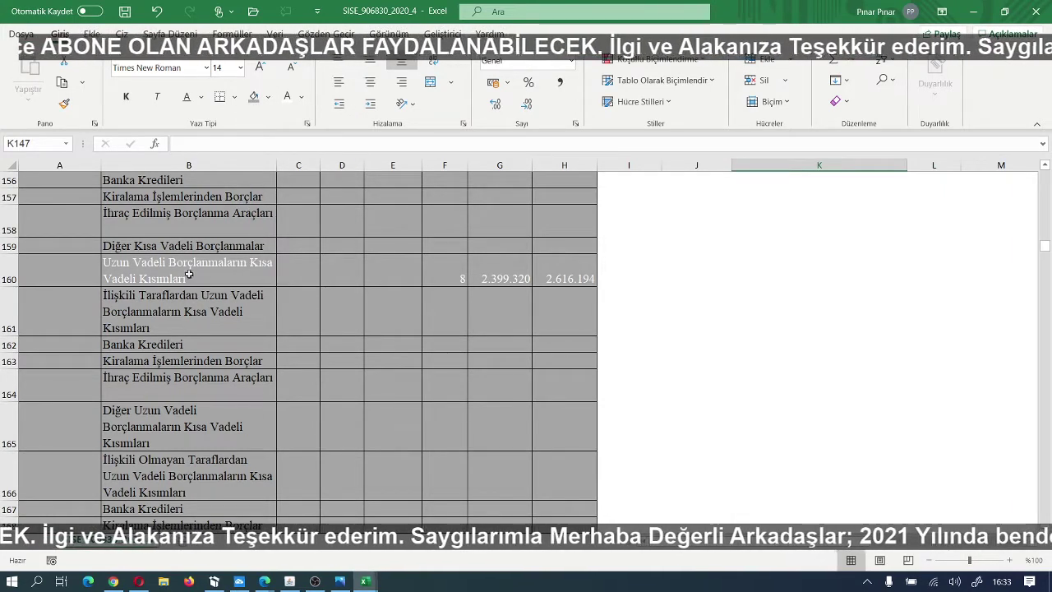
pyautogui.moveTo(189, 276); pyautogui.dragTo(579, 275)
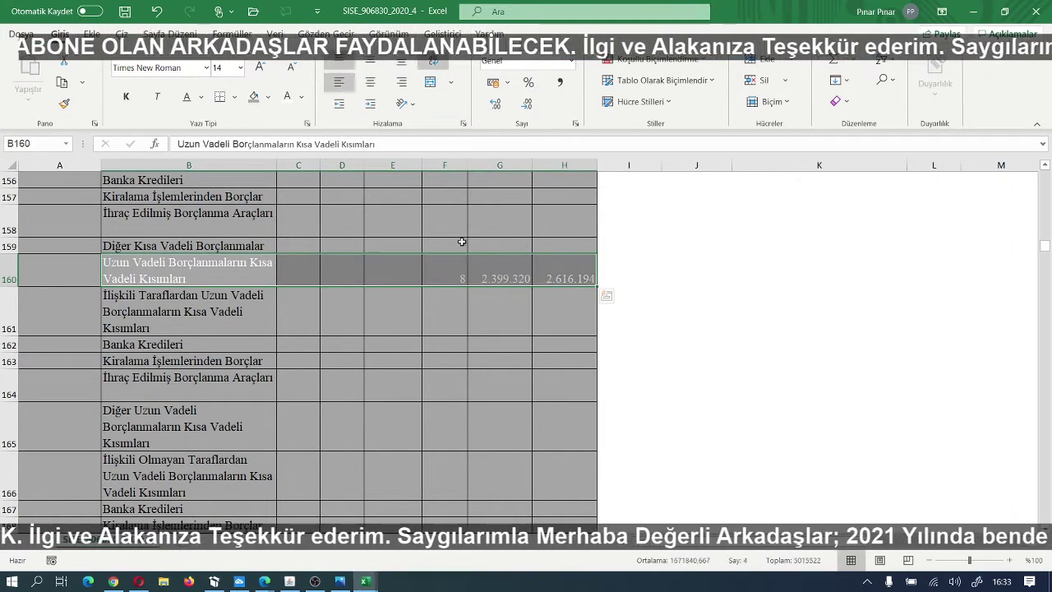
pyautogui.click(301, 99)
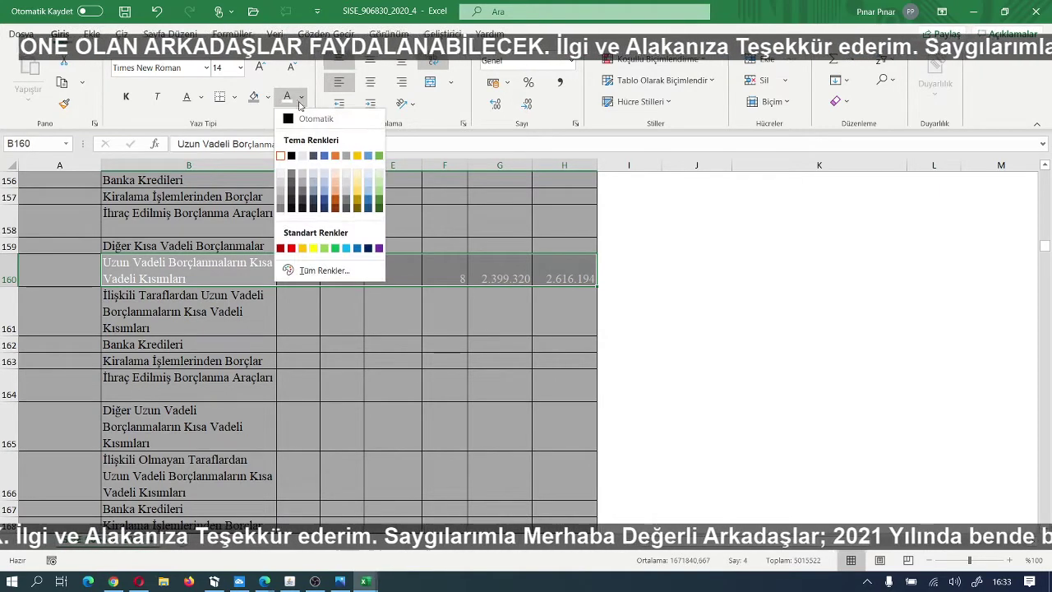
pyautogui.click(306, 115)
pyautogui.click(712, 308)
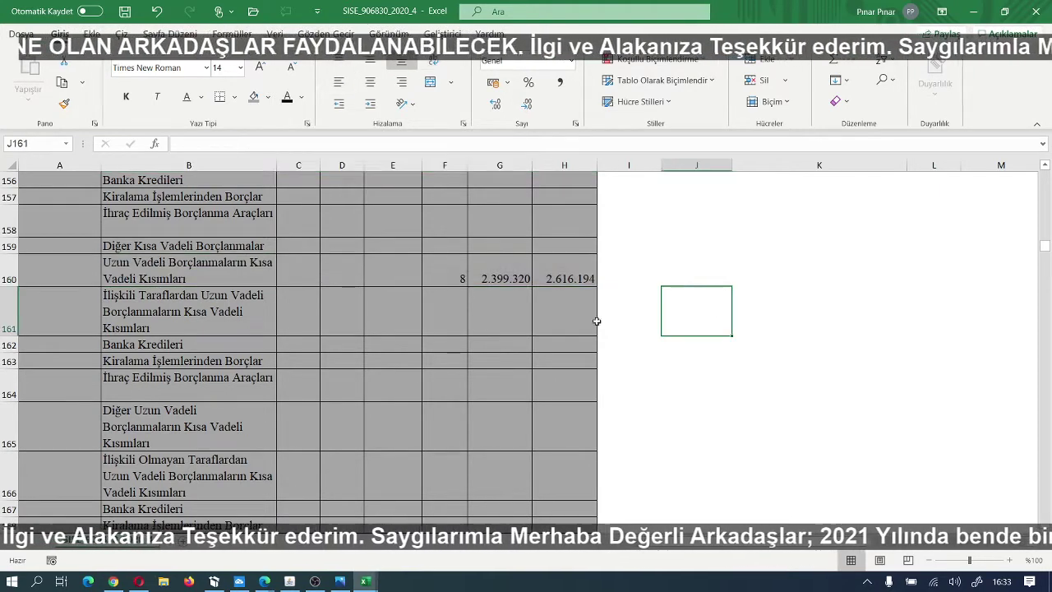
# Step: Give the Uzun Vadeli Borçlanmaların Kısa Vadeli Kısımları row, B160:H160, white text and the dark blue-grey fill
pyautogui.moveTo(172, 277); pyautogui.dragTo(549, 269)
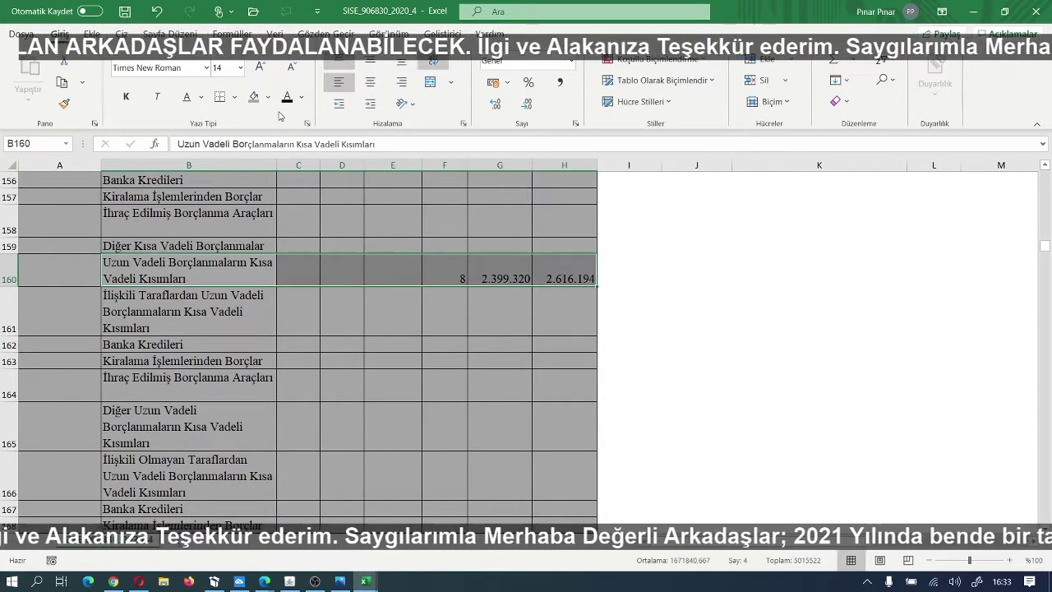
pyautogui.click(301, 98)
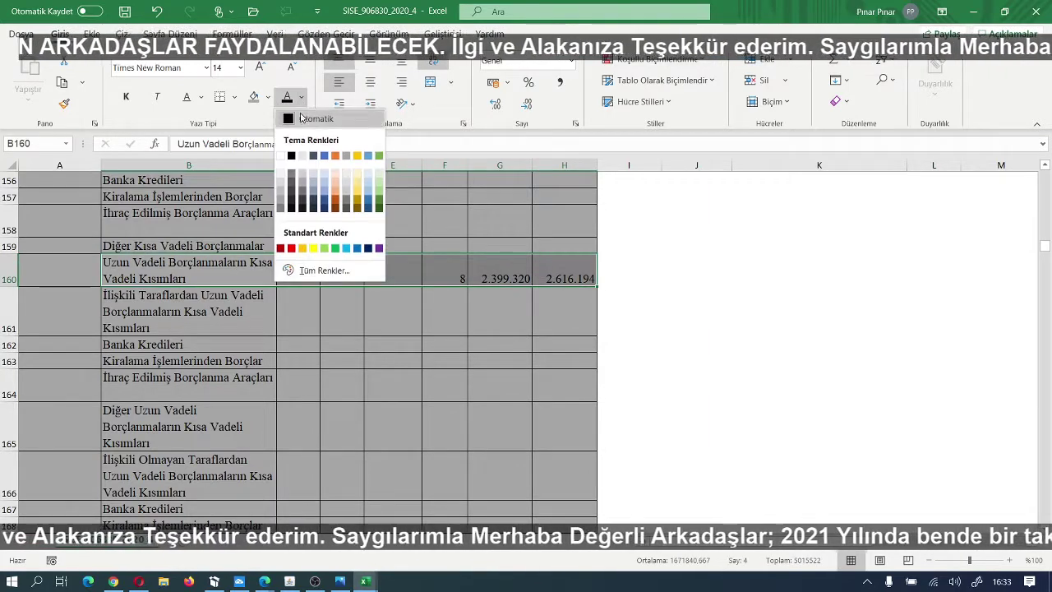
pyautogui.click(284, 155)
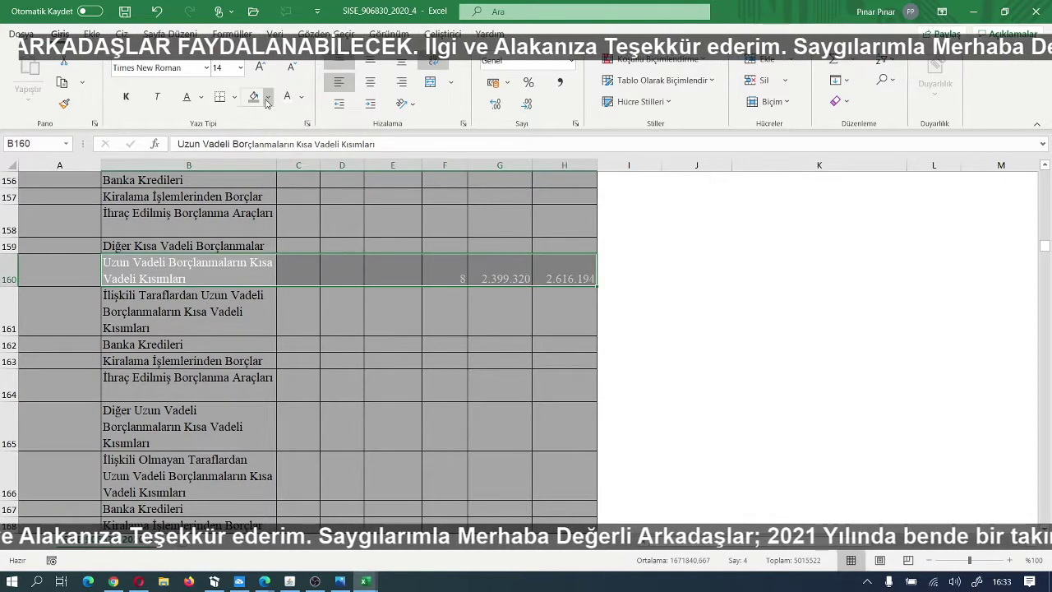
pyautogui.click(267, 97)
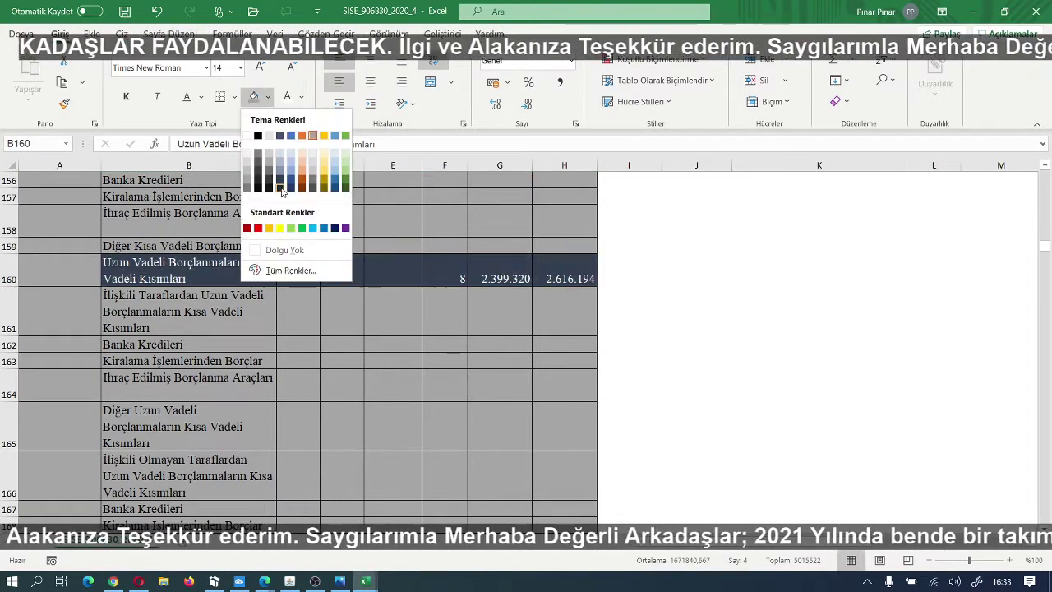
pyautogui.click(280, 184)
pyautogui.click(778, 277)
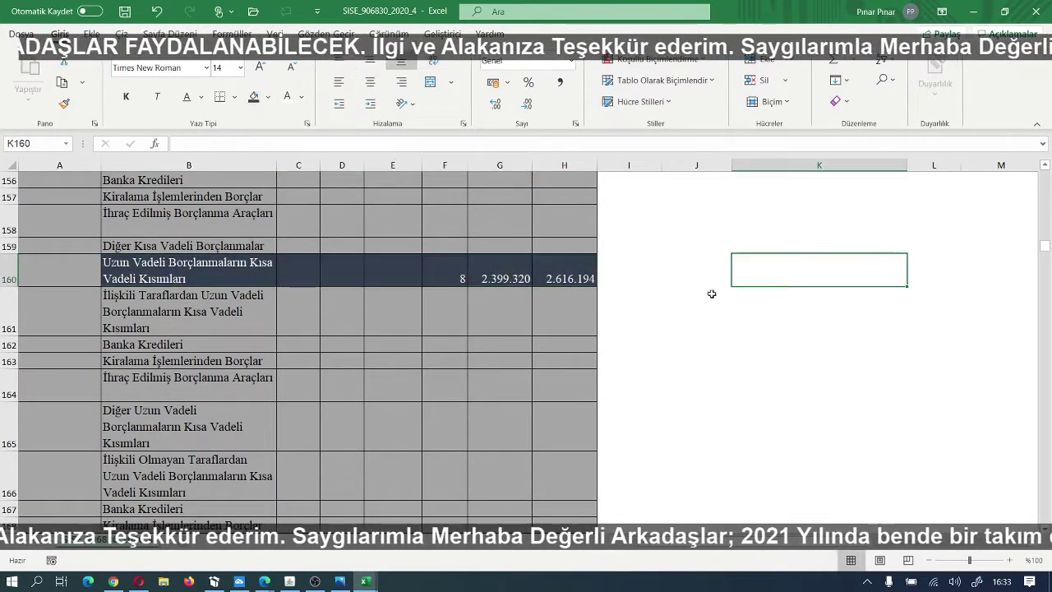
# Step: Apply the dark blue-grey fill to the Ticari Borçlar row, B175:H175, and the Diğer Borçlar row, B182:H182
pyautogui.scroll(-5, 627, 320)
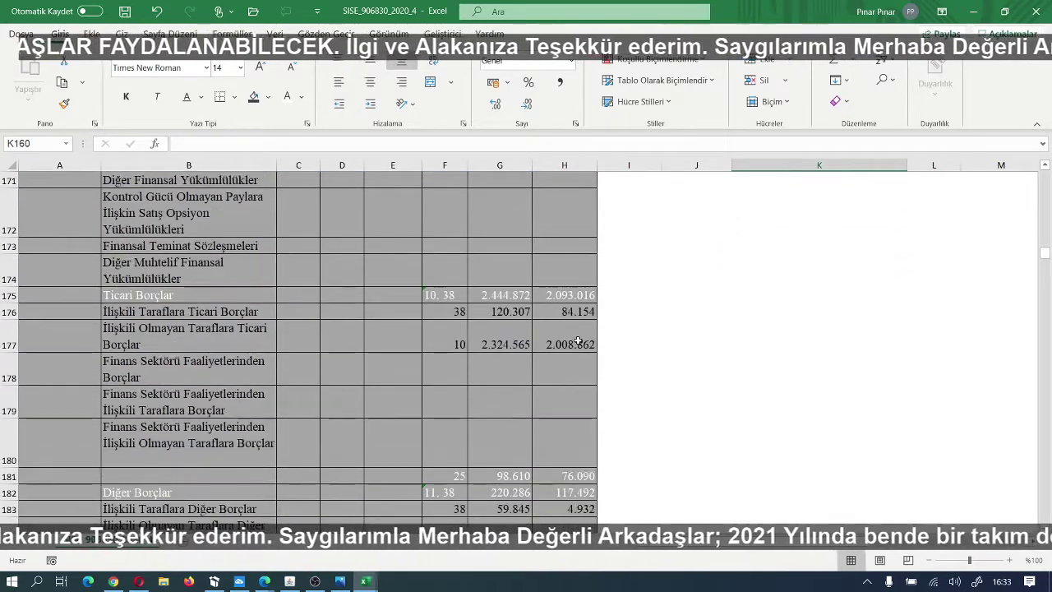
pyautogui.moveTo(158, 298); pyautogui.dragTo(571, 298)
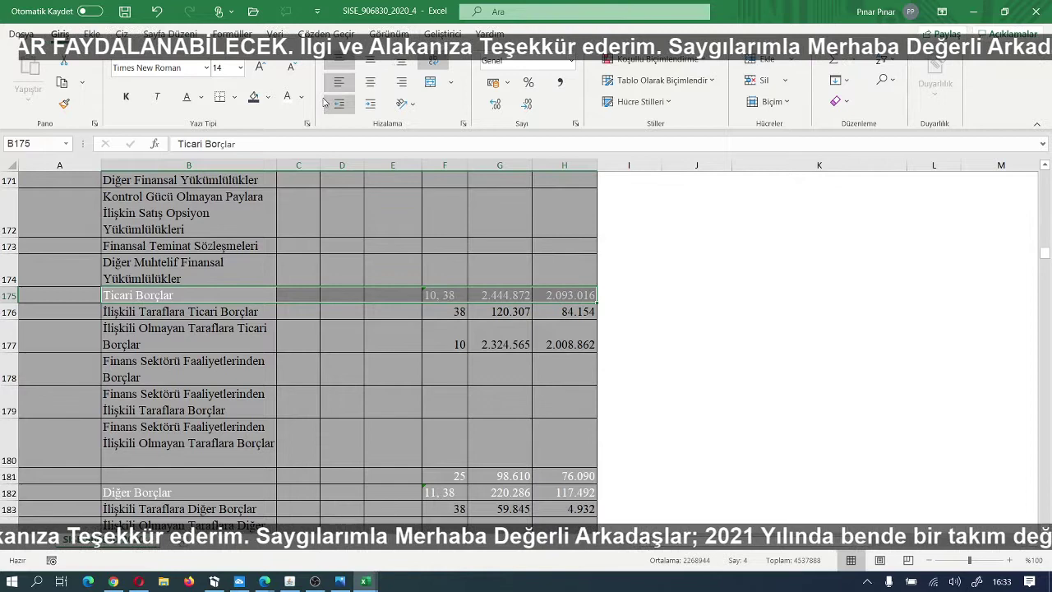
pyautogui.click(254, 96)
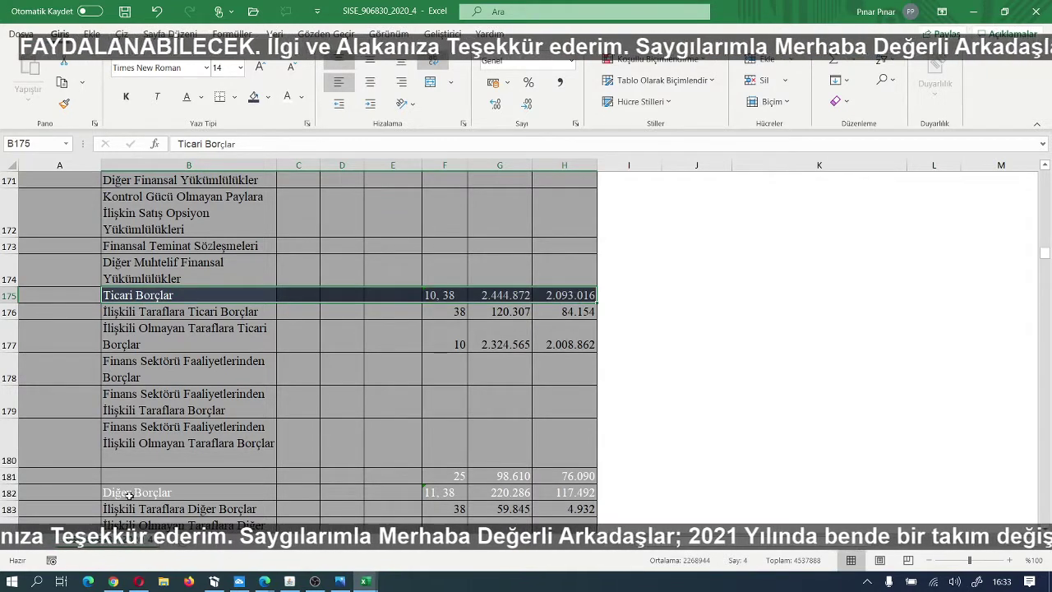
pyautogui.moveTo(129, 495); pyautogui.dragTo(571, 495)
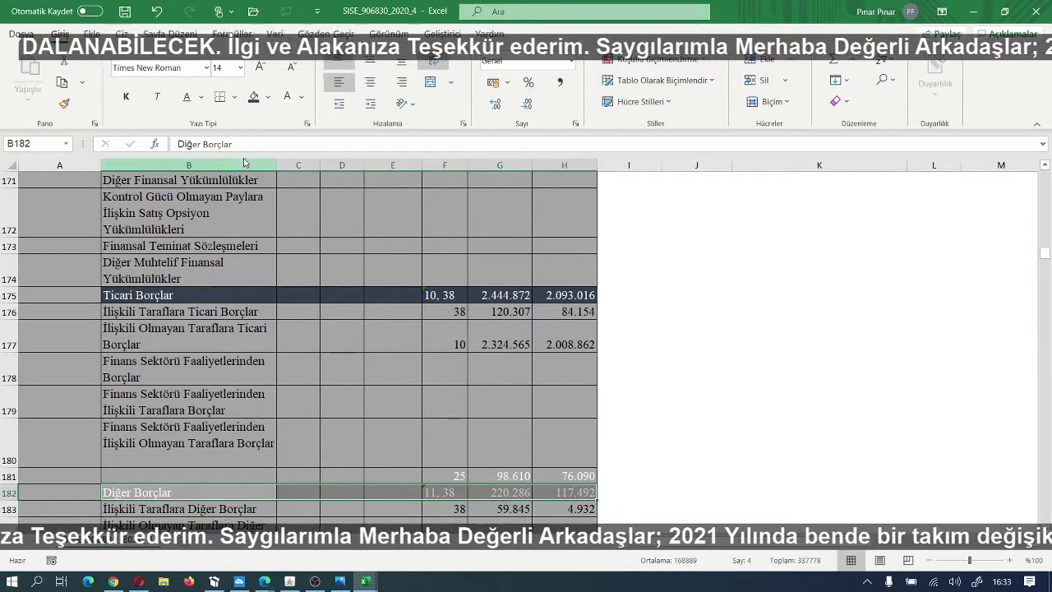
pyautogui.click(256, 99)
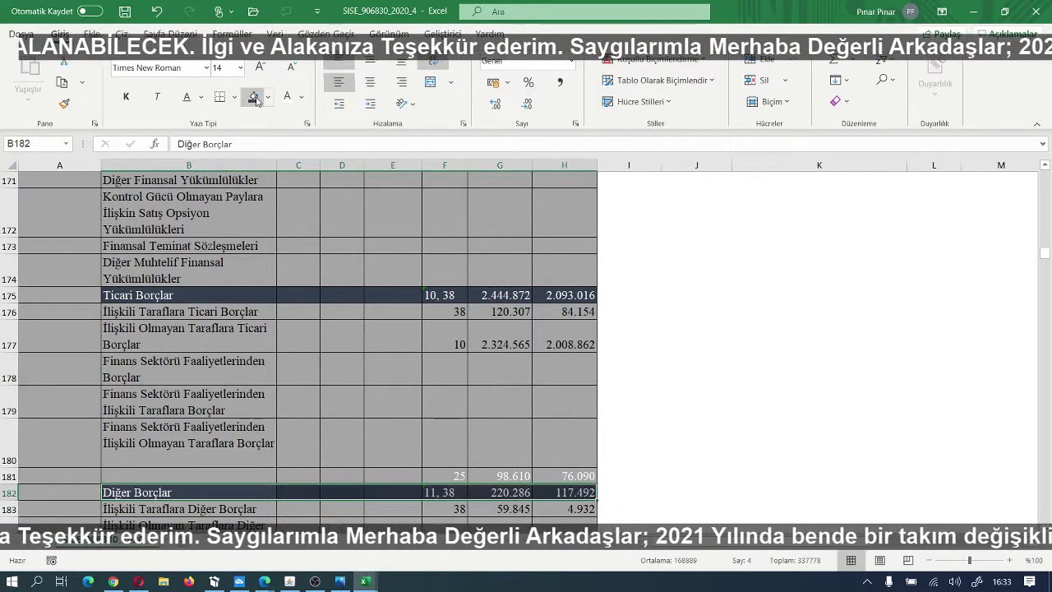
# Step: Set the font colour of the blank label cell B181, above Diğer Borçlar, to automatic
pyautogui.click(164, 474)
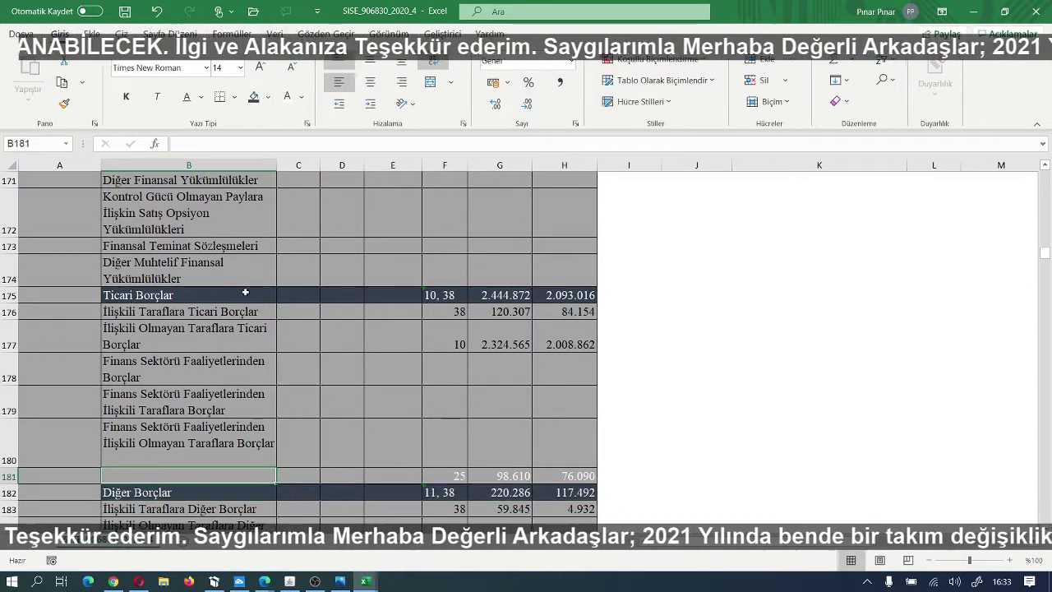
pyautogui.click(301, 97)
pyautogui.click(294, 120)
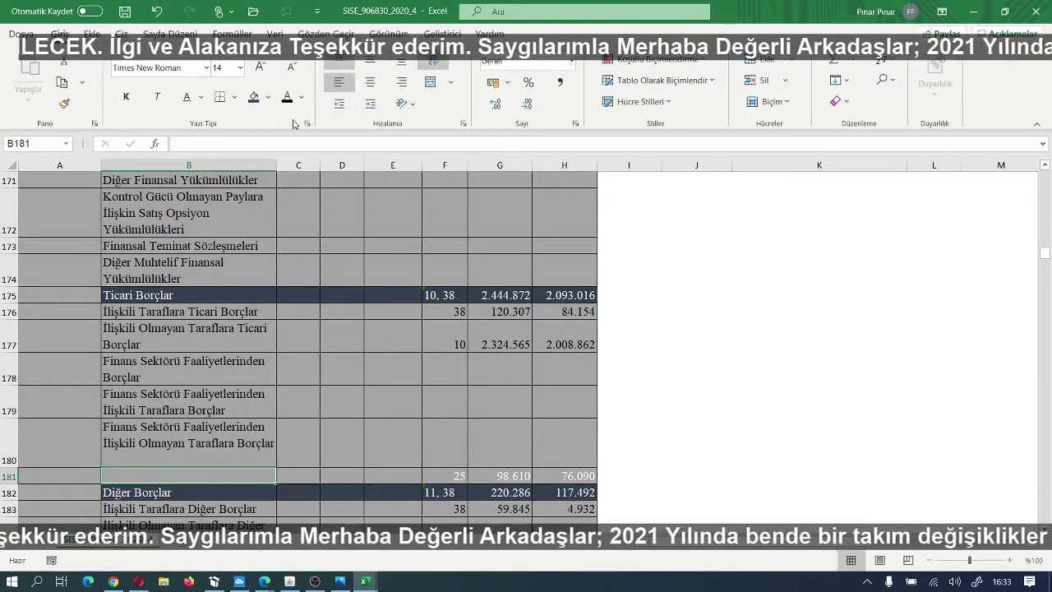
# Step: Give the short-term Türev Araçlar row, B190:H190, white text and the dark blue-grey fill
pyautogui.scroll(-4, 810, 373)
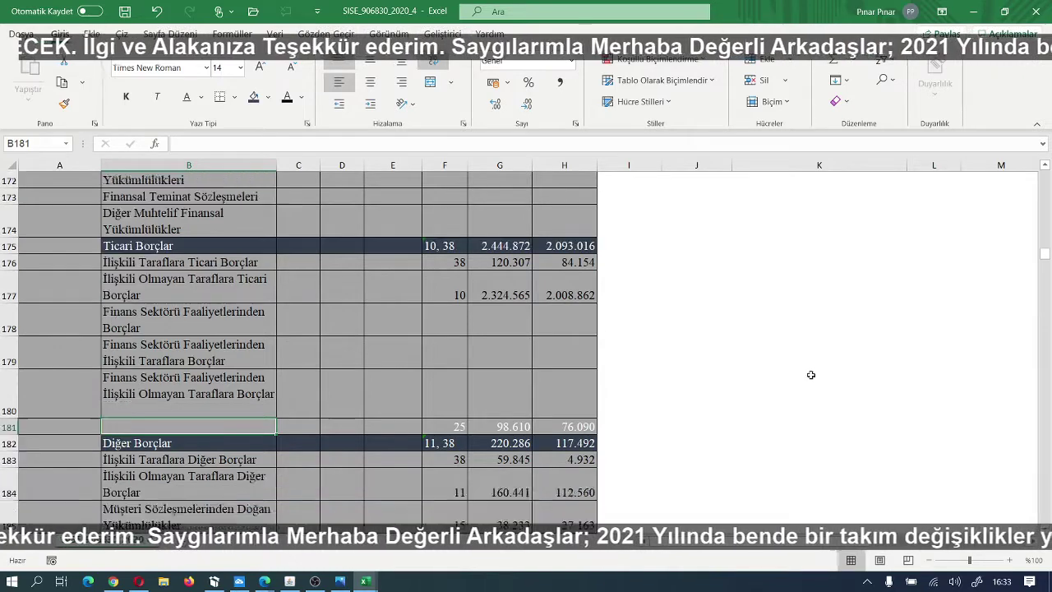
pyautogui.moveTo(174, 430); pyautogui.dragTo(606, 444)
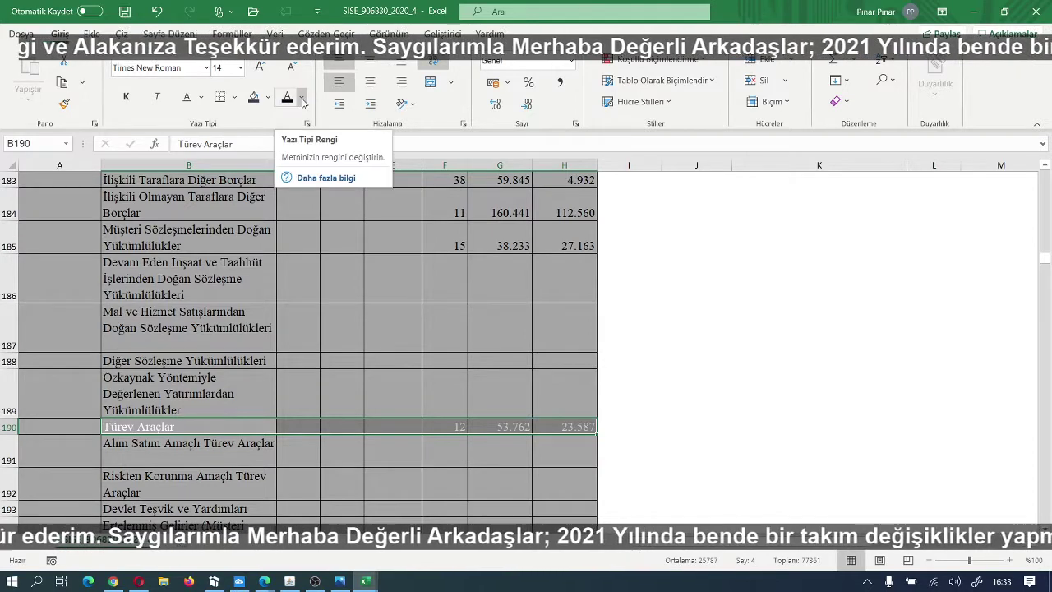
pyautogui.click(302, 98)
pyautogui.click(280, 154)
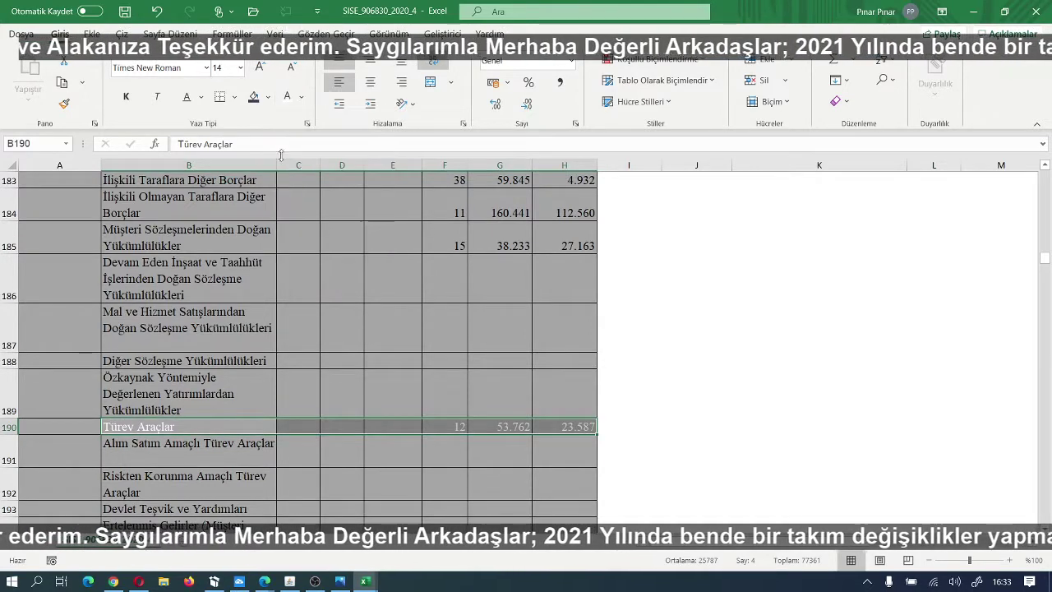
pyautogui.click(254, 97)
# Step: Apply the dark blue-grey fill to the Dönem Karı Vergi Yükümlülüğü row, B197:H197
pyautogui.scroll(-4, 310, 230)
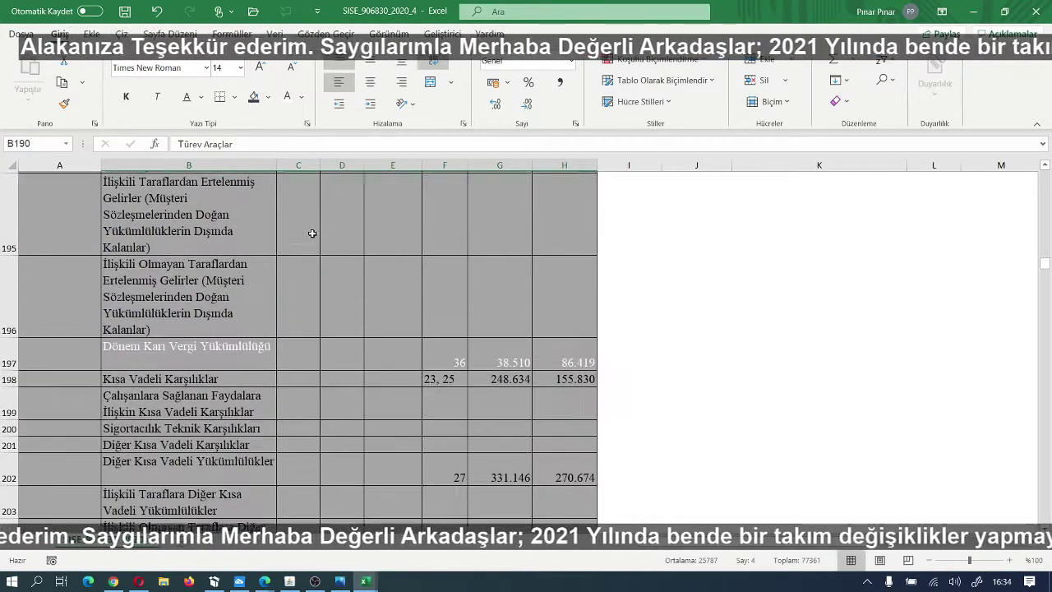
pyautogui.moveTo(171, 346); pyautogui.dragTo(539, 351)
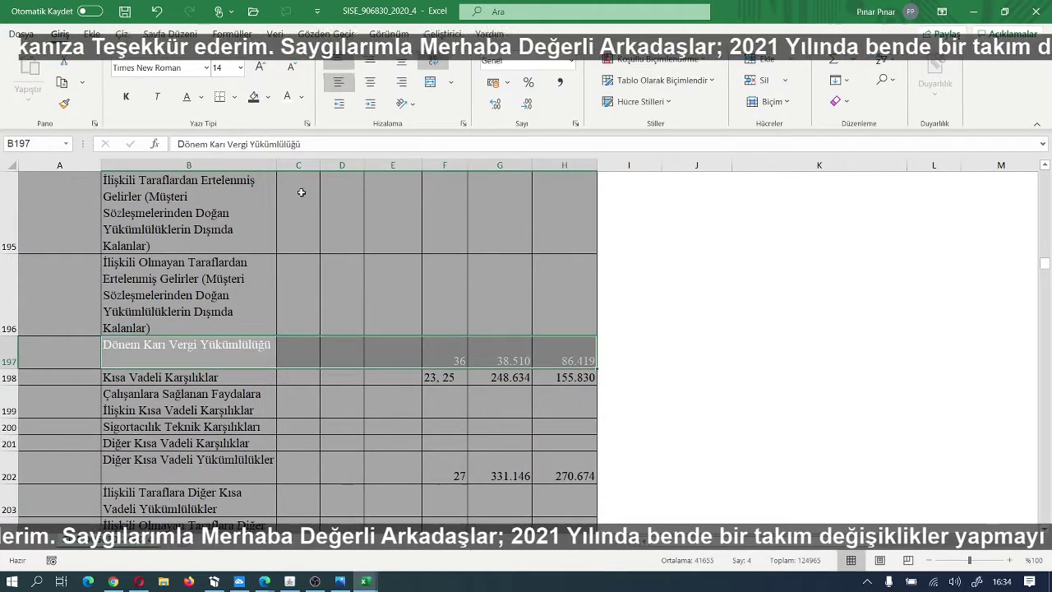
pyautogui.click(254, 97)
# Step: Give the Diğer Kısa Vadeli Yükümlülükler row, B202:H202, the dark blue-grey fill with white text
pyautogui.scroll(-3, 240, 279)
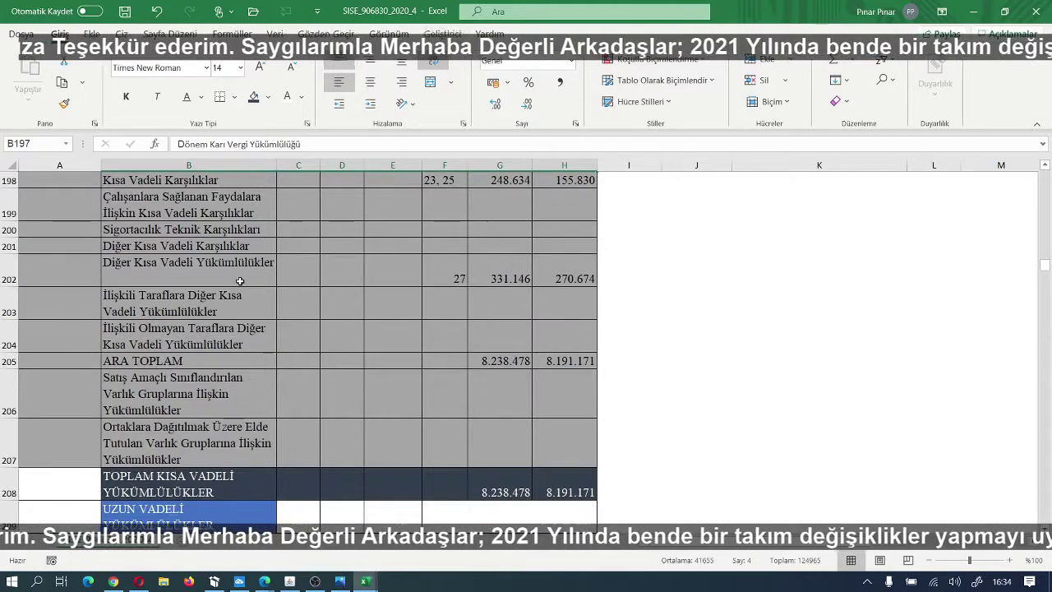
pyautogui.scroll(1, 240, 281)
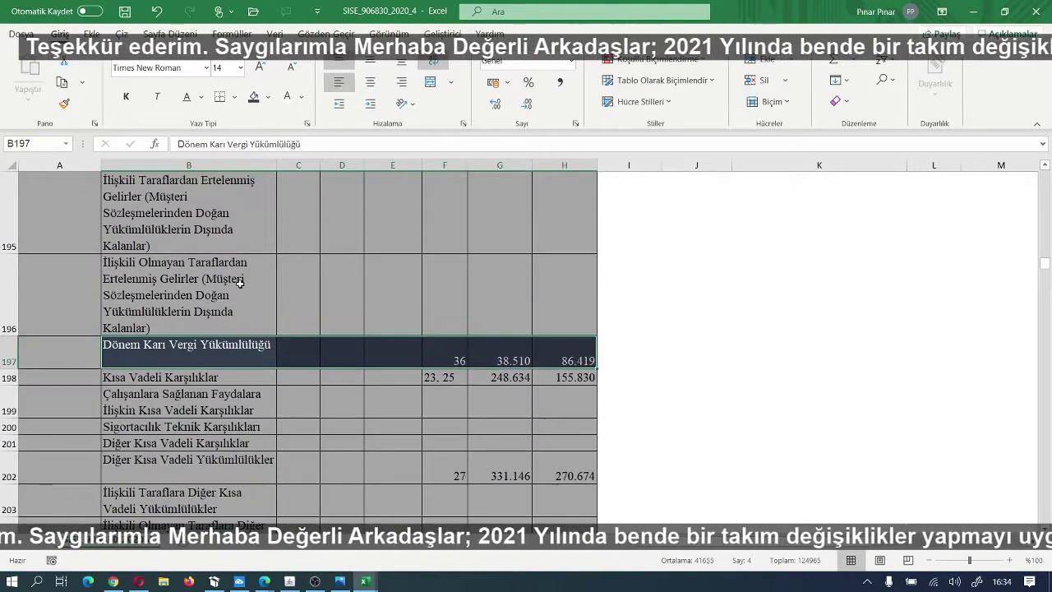
pyautogui.scroll(-1, 240, 281)
pyautogui.scroll(1, 240, 283)
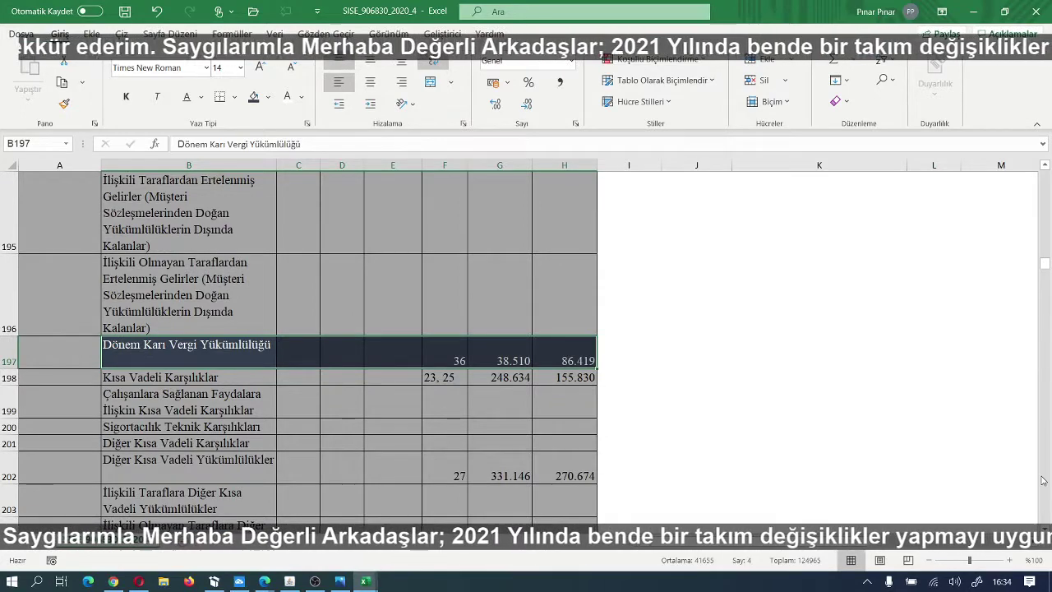
pyautogui.scroll(-1, 985, 507)
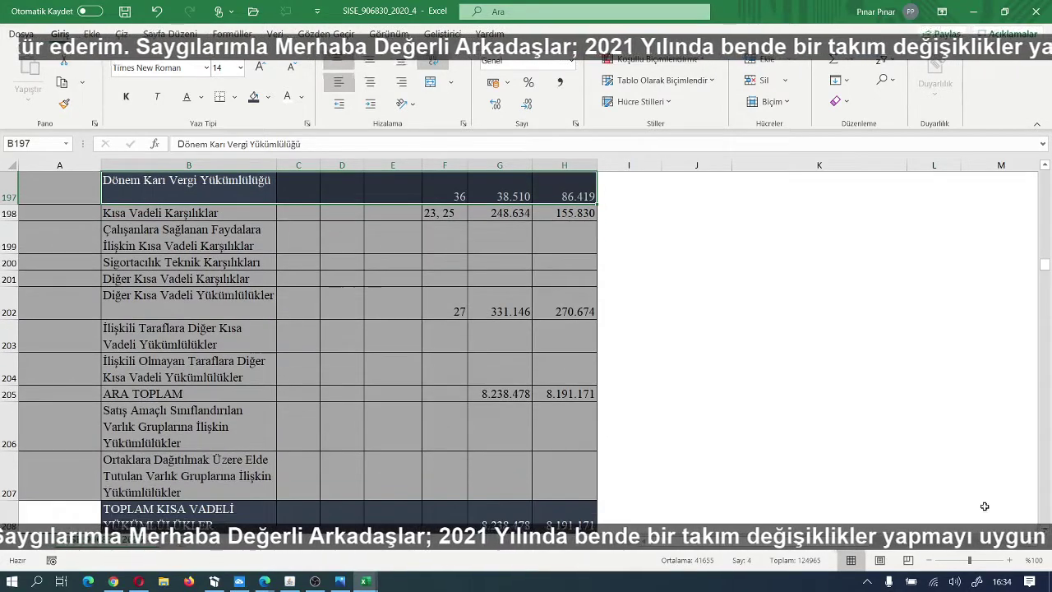
pyautogui.moveTo(165, 300); pyautogui.dragTo(541, 307)
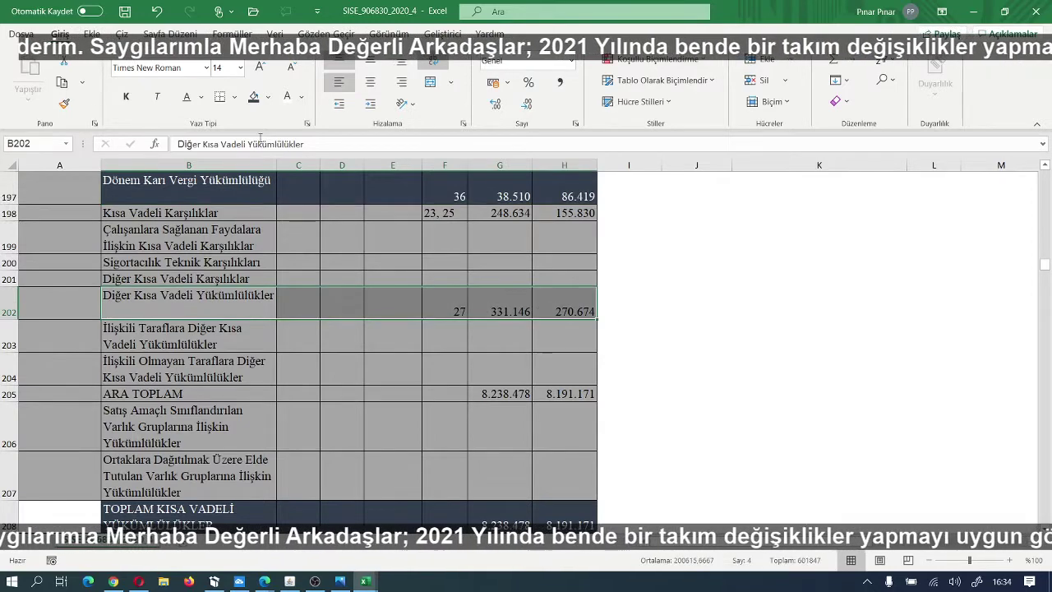
pyautogui.click(255, 95)
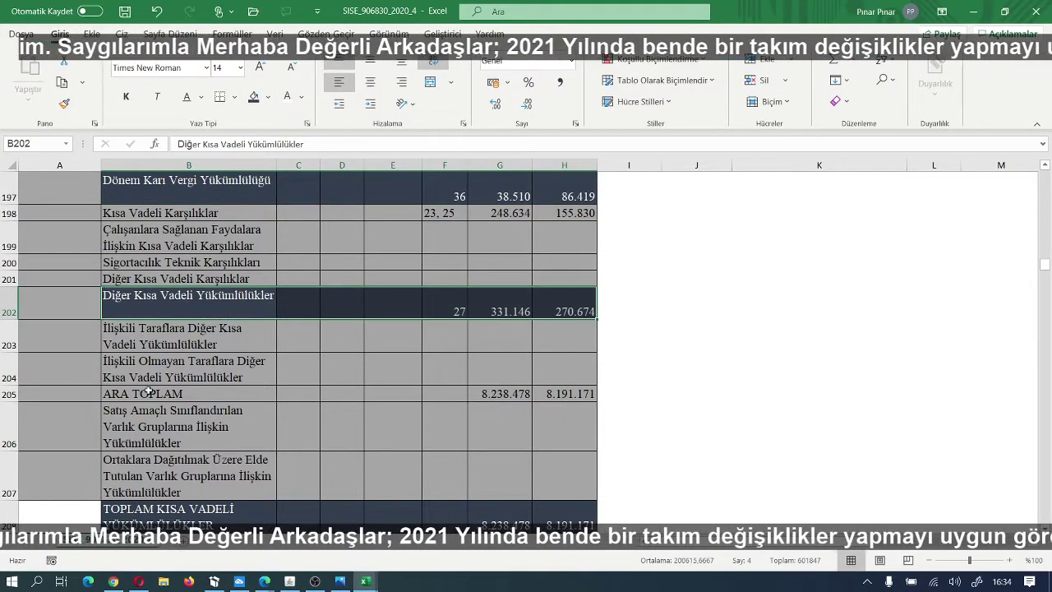
# Step: Apply the grey fill to the long-term liability and equity rows, A211:H312, below Uzun Vadeli Borçlanmalar, and deselect the range
pyautogui.scroll(-4, 138, 393)
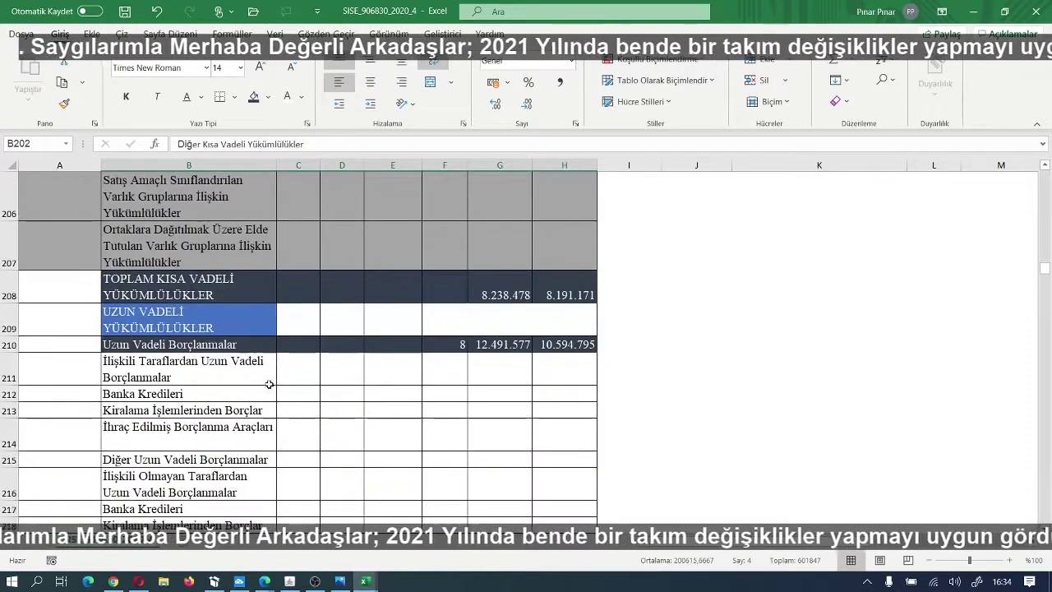
pyautogui.scroll(-1, 299, 383)
pyautogui.scroll(2, 309, 382)
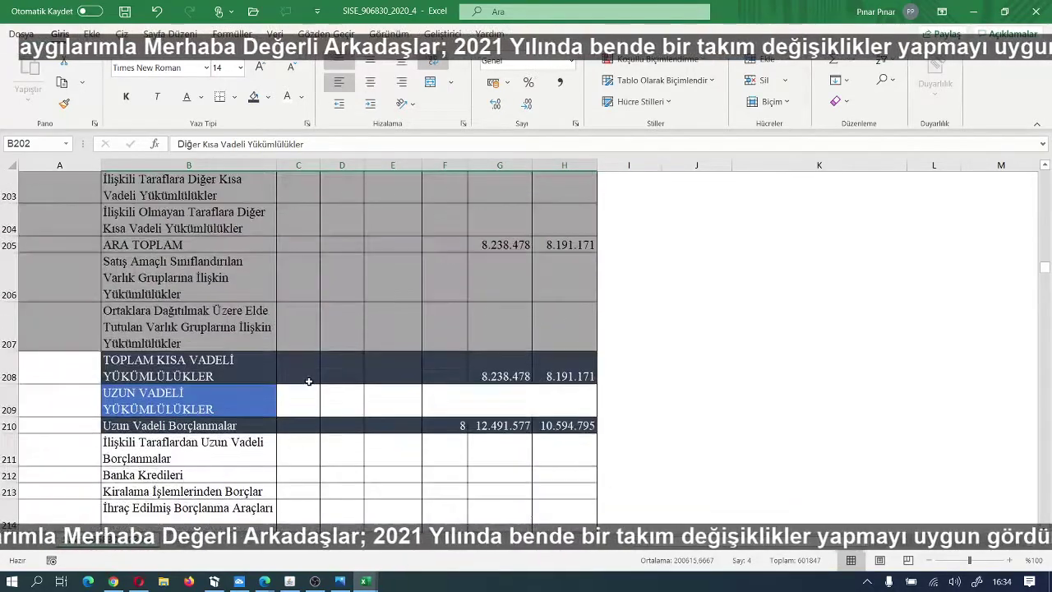
pyautogui.scroll(-1, 309, 381)
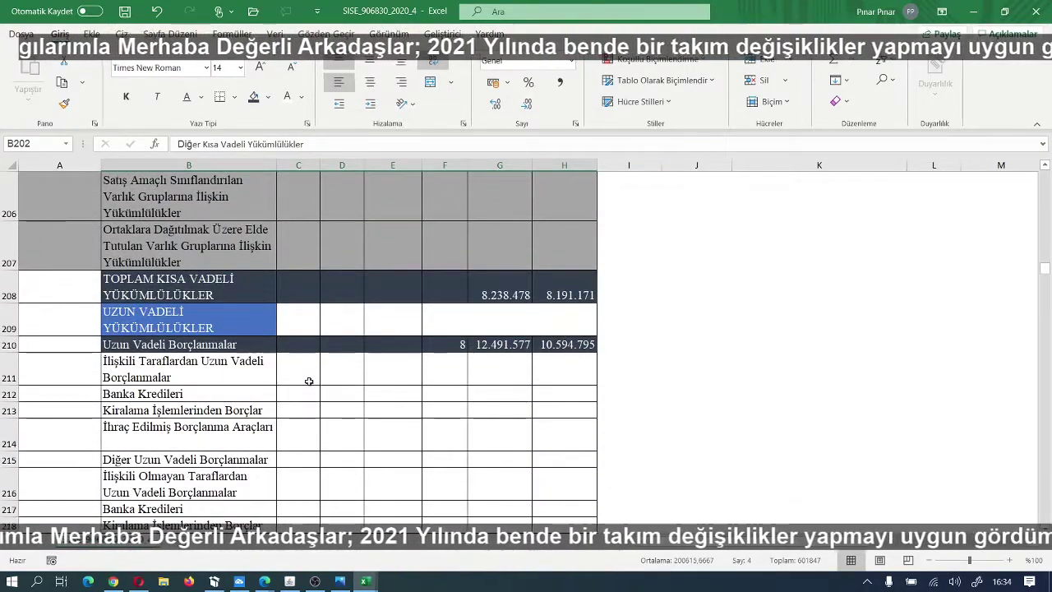
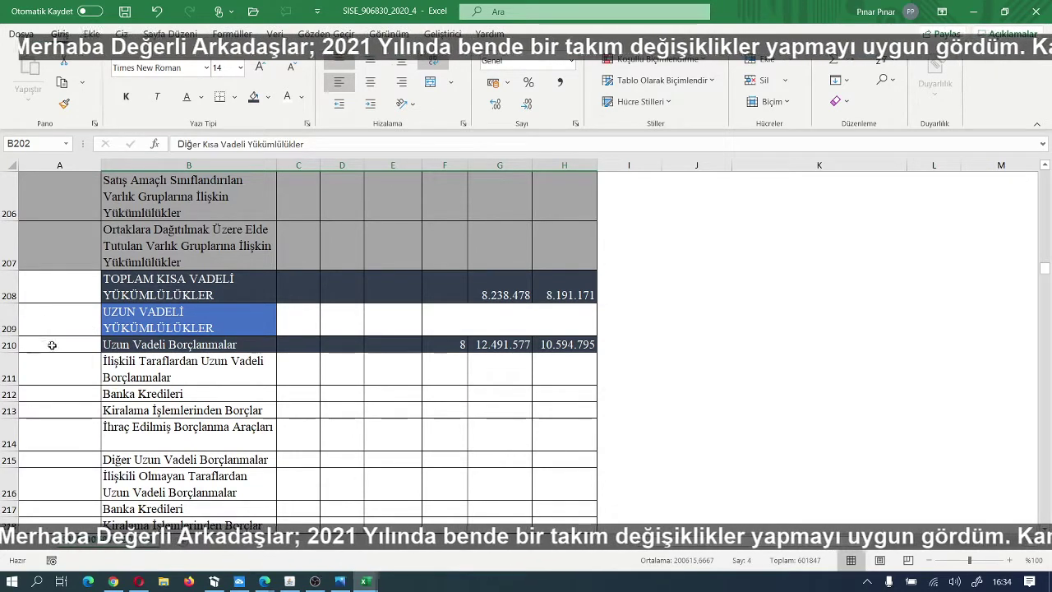
pyautogui.moveTo(52, 352); pyautogui.dragTo(550, 443)
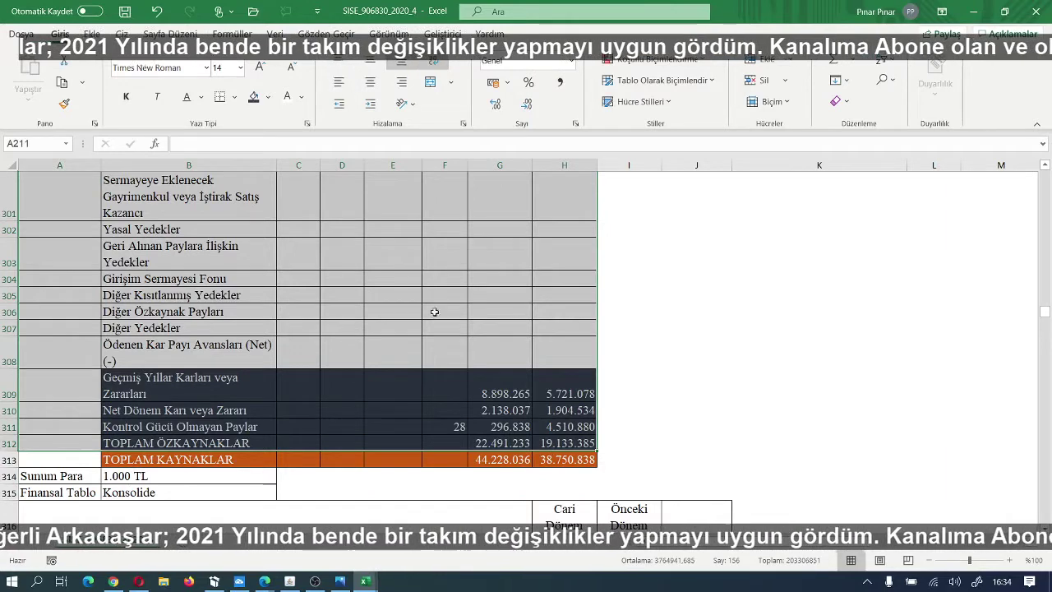
pyautogui.click(270, 98)
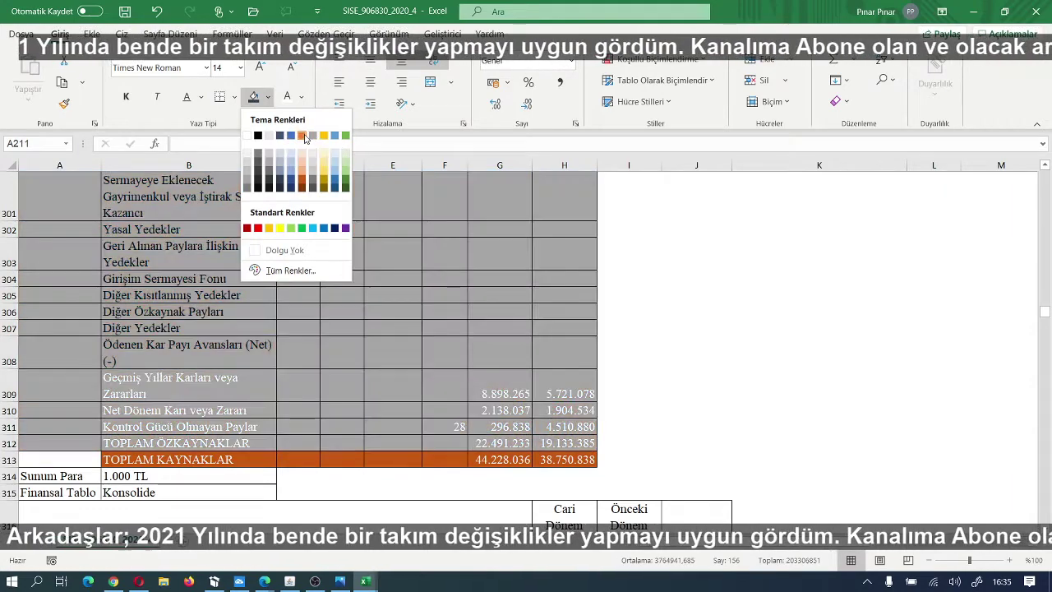
pyautogui.press('Escape')
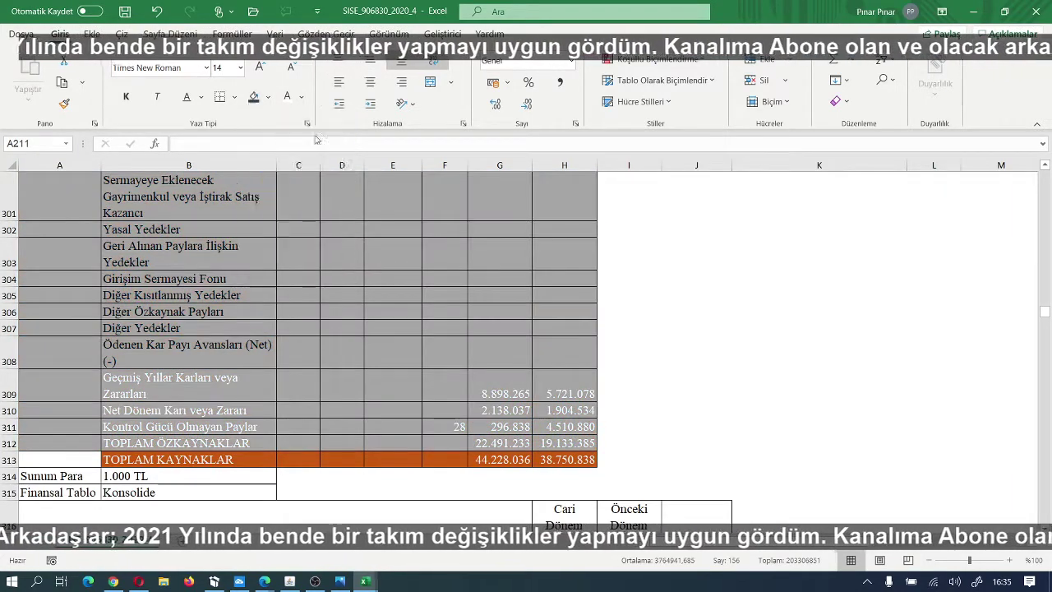
pyautogui.scroll(20, 789, 277)
pyautogui.click(781, 276)
# Step: Give the long-term Türev Araçlar row, B240:H240, the dark blue-grey fill and white text
pyautogui.scroll(-3, 544, 275)
pyautogui.scroll(-8, 544, 275)
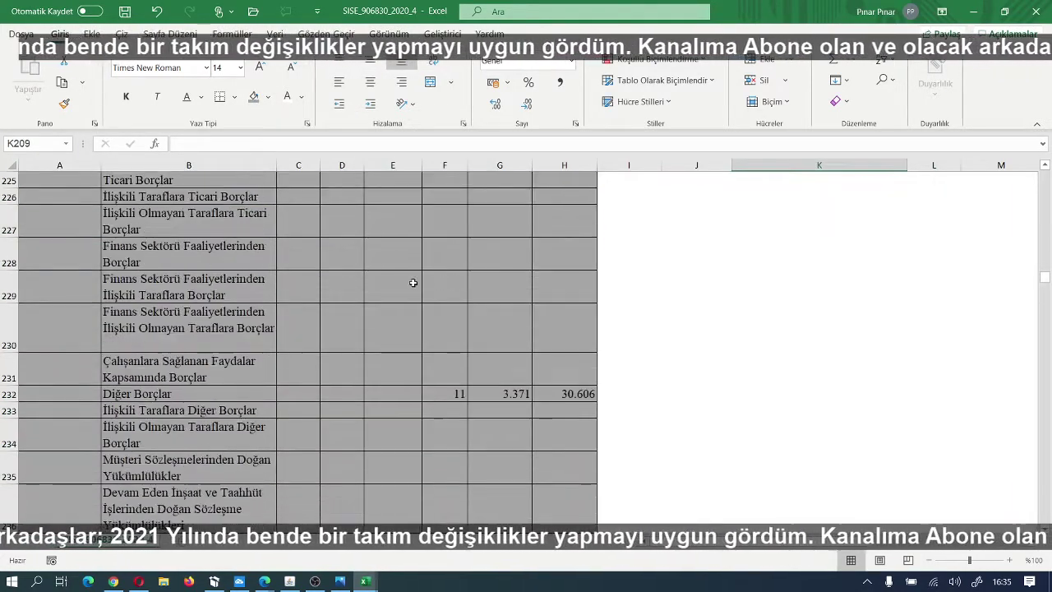
pyautogui.scroll(-1, 384, 289)
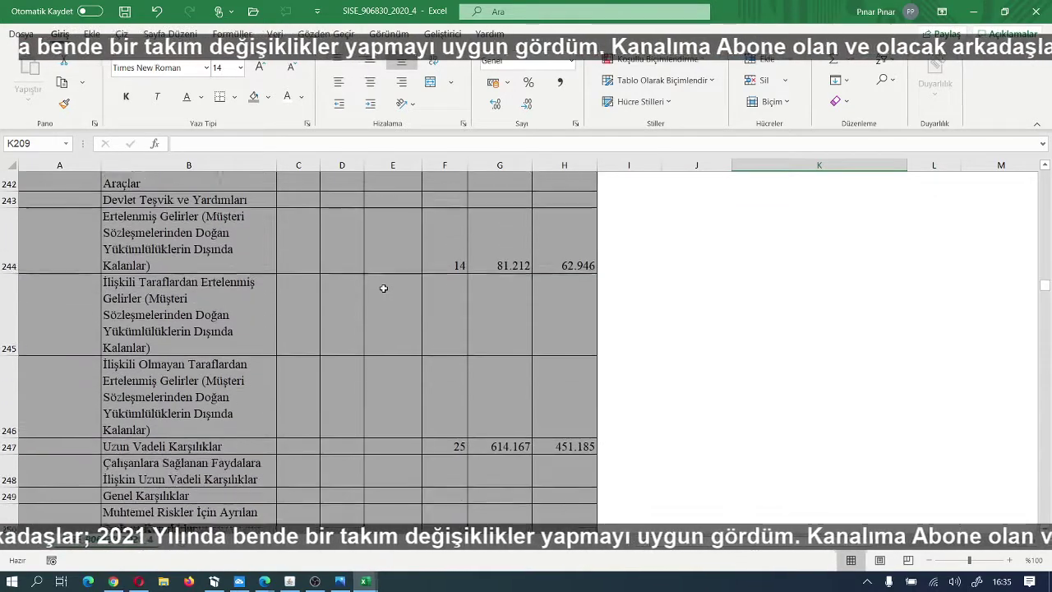
pyautogui.scroll(3, 384, 288)
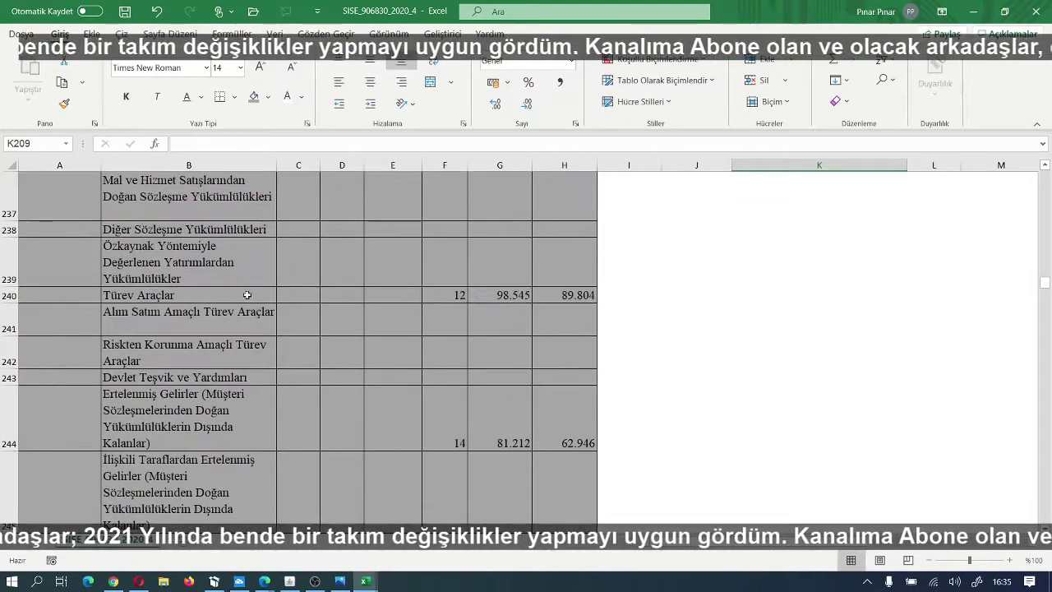
pyautogui.moveTo(169, 297); pyautogui.dragTo(577, 298)
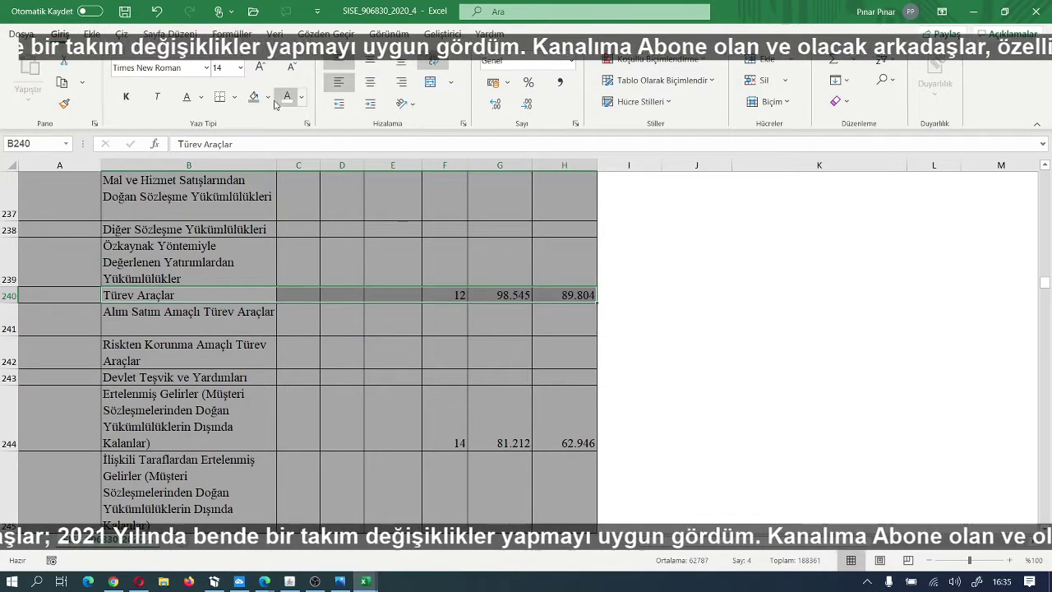
pyautogui.click(273, 99)
pyautogui.click(277, 177)
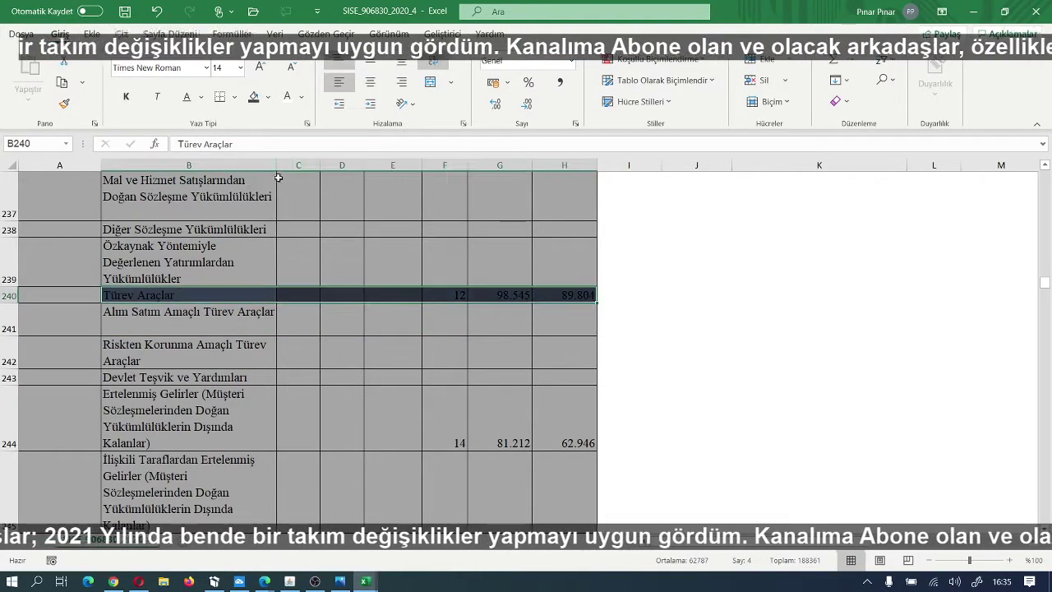
pyautogui.click(288, 99)
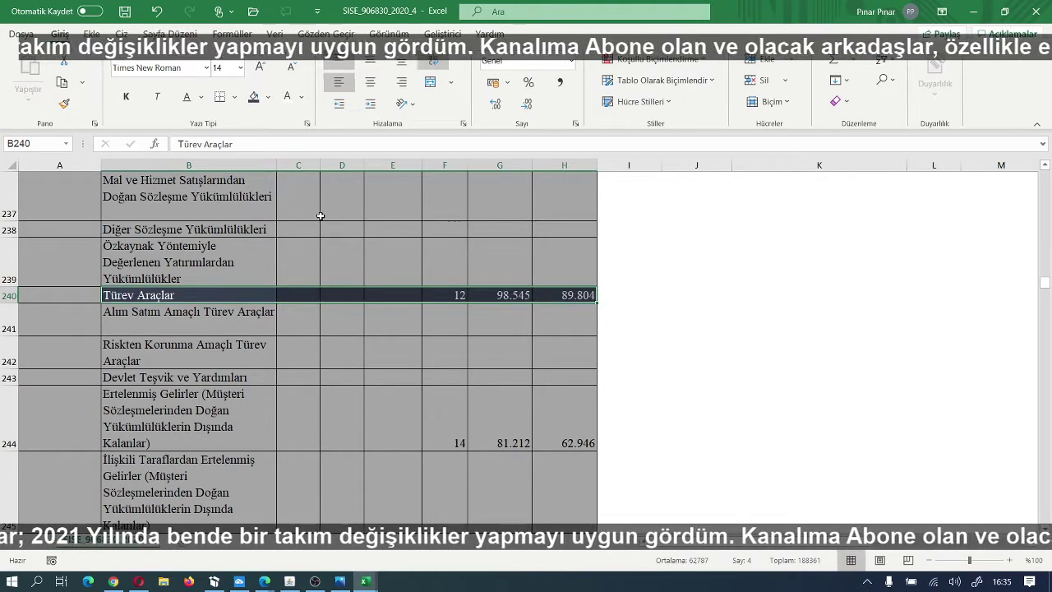
# Step: Give the Ertelenmiş Gelirler row, B244:H244, the dark blue-grey fill and white text
pyautogui.scroll(-2, 320, 216)
pyautogui.moveTo(138, 301); pyautogui.dragTo(576, 312)
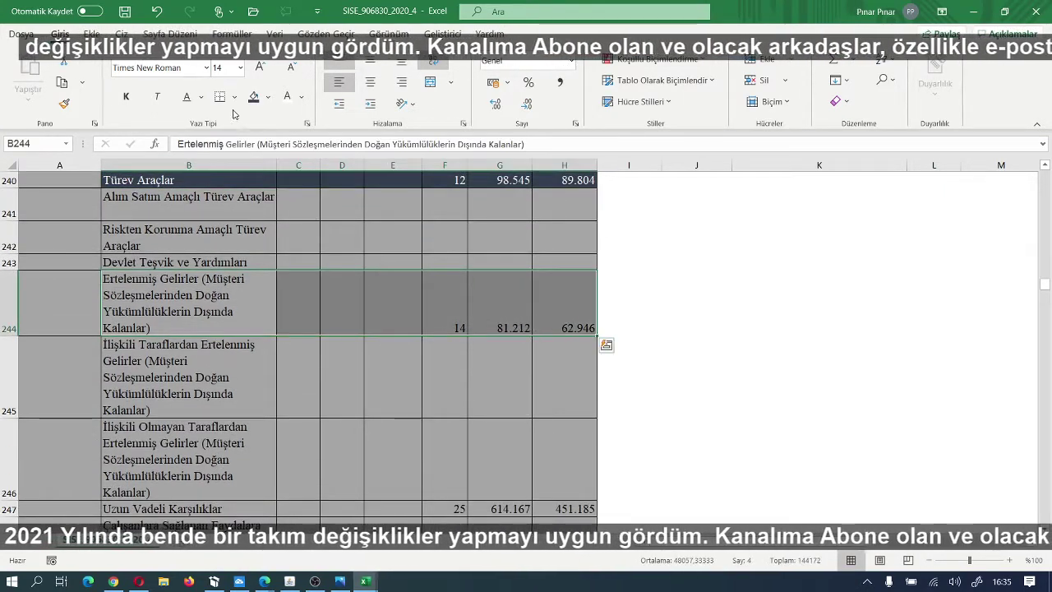
pyautogui.click(257, 100)
pyautogui.click(287, 97)
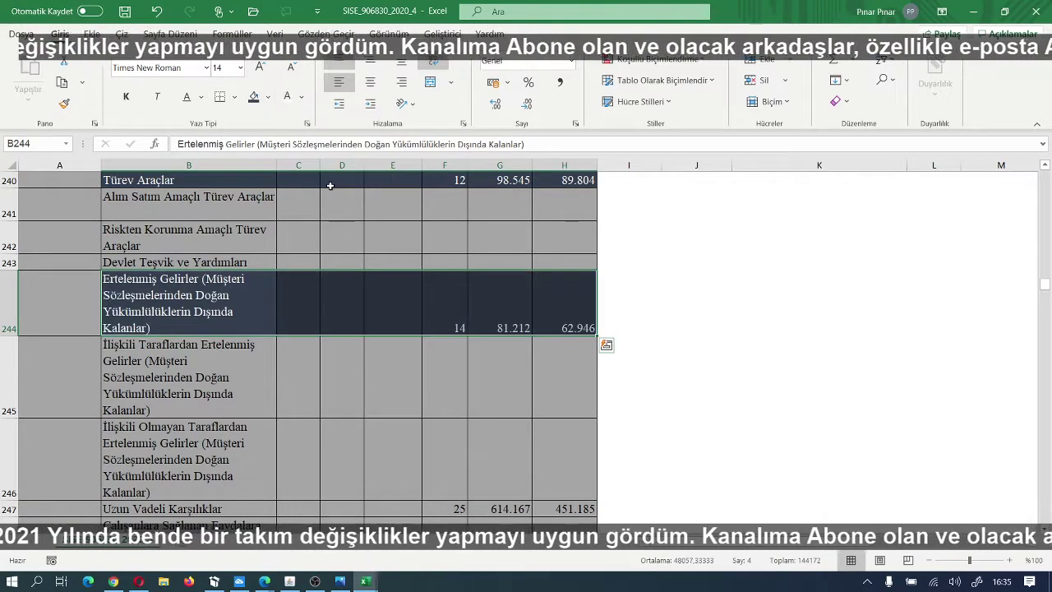
# Step: Apply the dark blue-grey fill to the long-term Diğer Borçlar row, B232:H232
pyautogui.scroll(4, 370, 247)
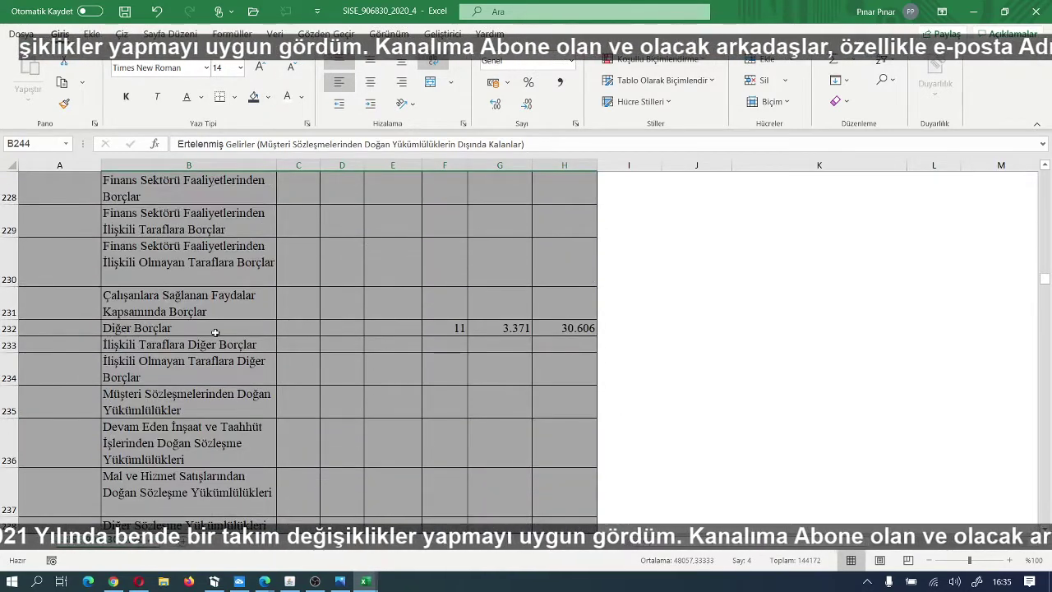
pyautogui.moveTo(214, 332); pyautogui.dragTo(550, 331)
pyautogui.click(254, 97)
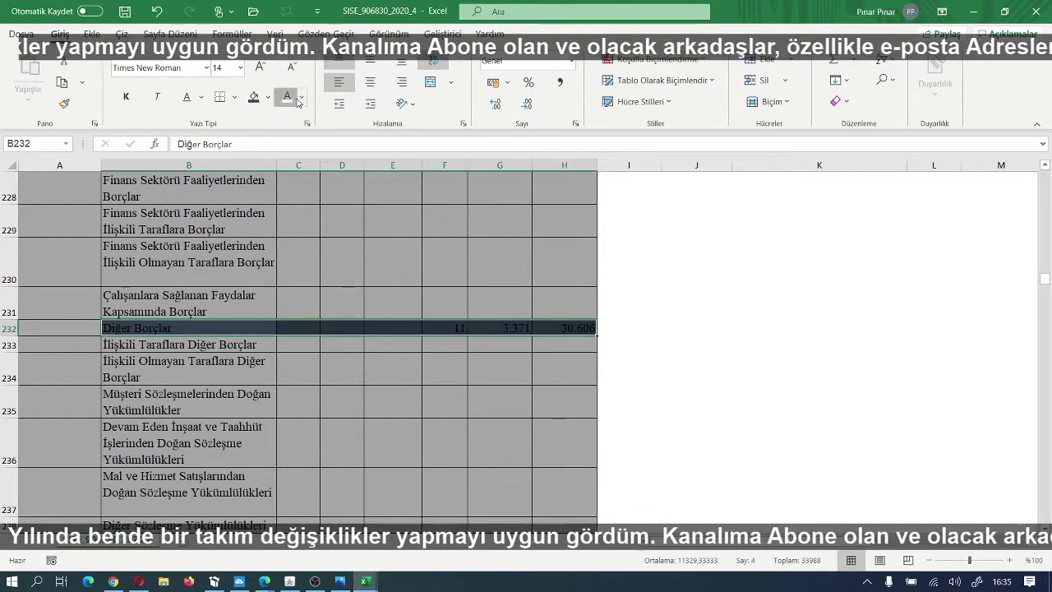
# Step: Review the long-term liability rows, and switch to the MALİ TABLO ANALİZİ workbook to examine the layout of its equity section
pyautogui.scroll(5, 347, 203)
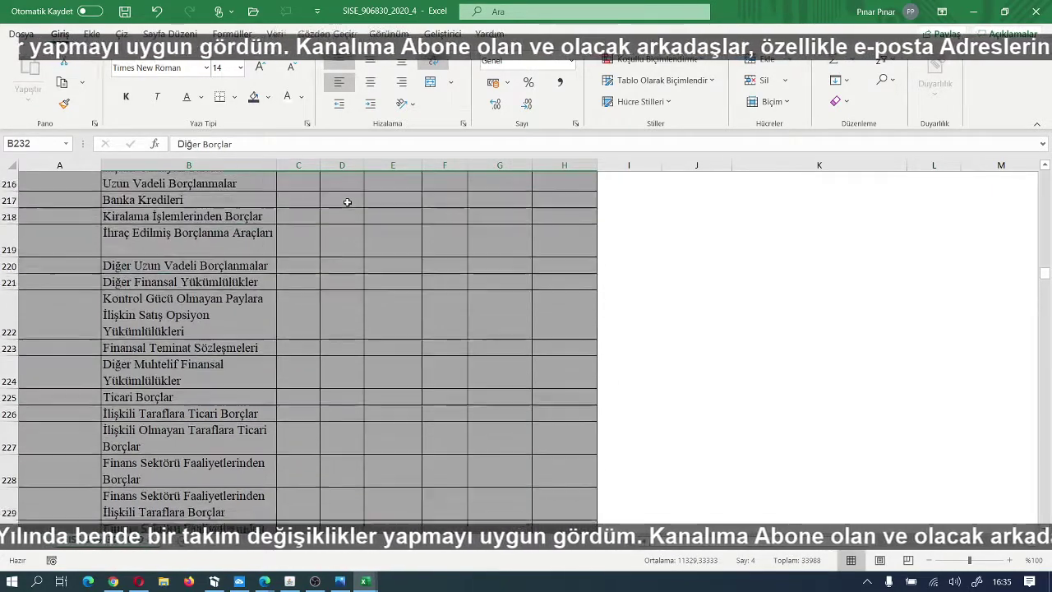
pyautogui.scroll(-5, 347, 203)
pyautogui.scroll(6, 347, 203)
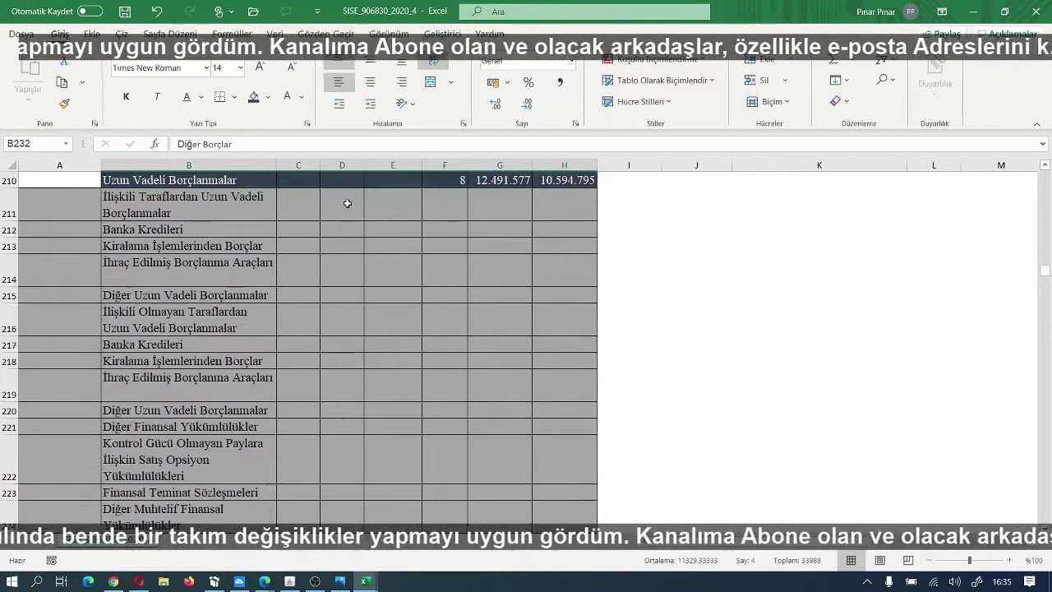
pyautogui.scroll(-3, 347, 203)
pyautogui.scroll(-9, 347, 203)
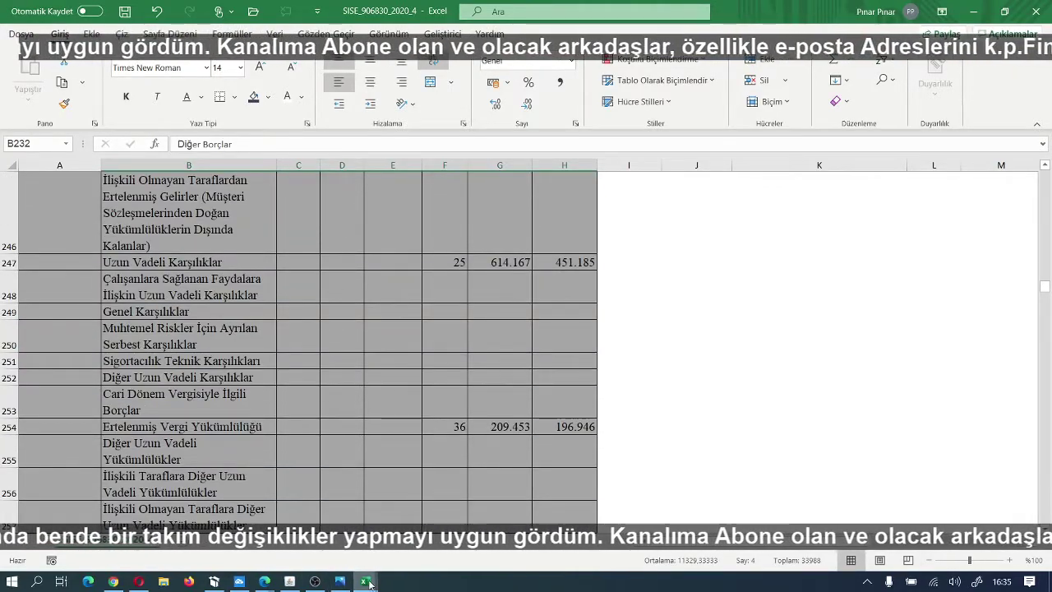
pyautogui.moveTo(369, 583)
pyautogui.click(535, 559)
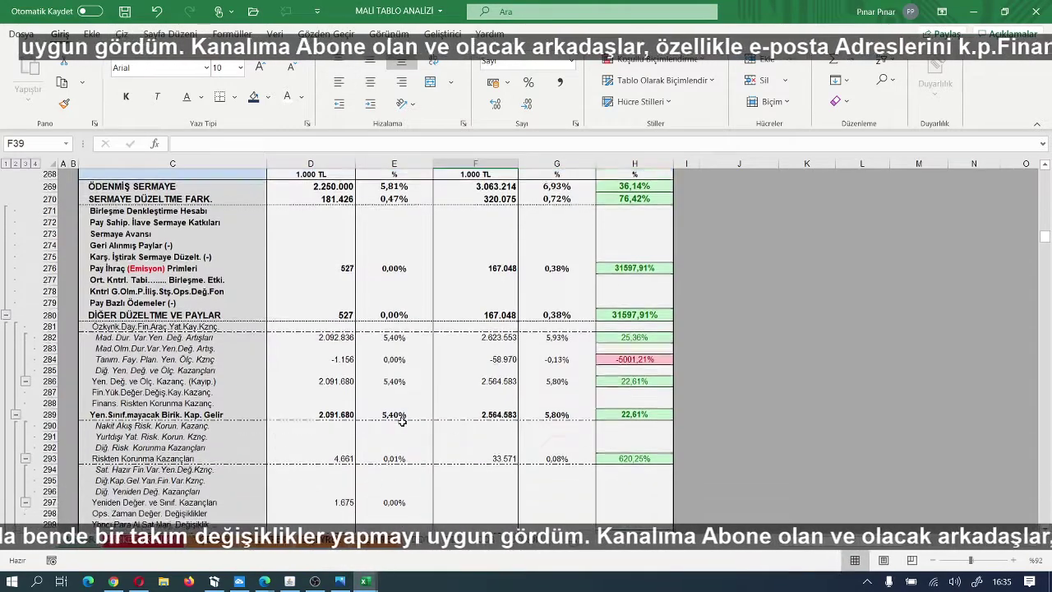
pyautogui.scroll(-1, 402, 420)
pyautogui.scroll(-2, 441, 420)
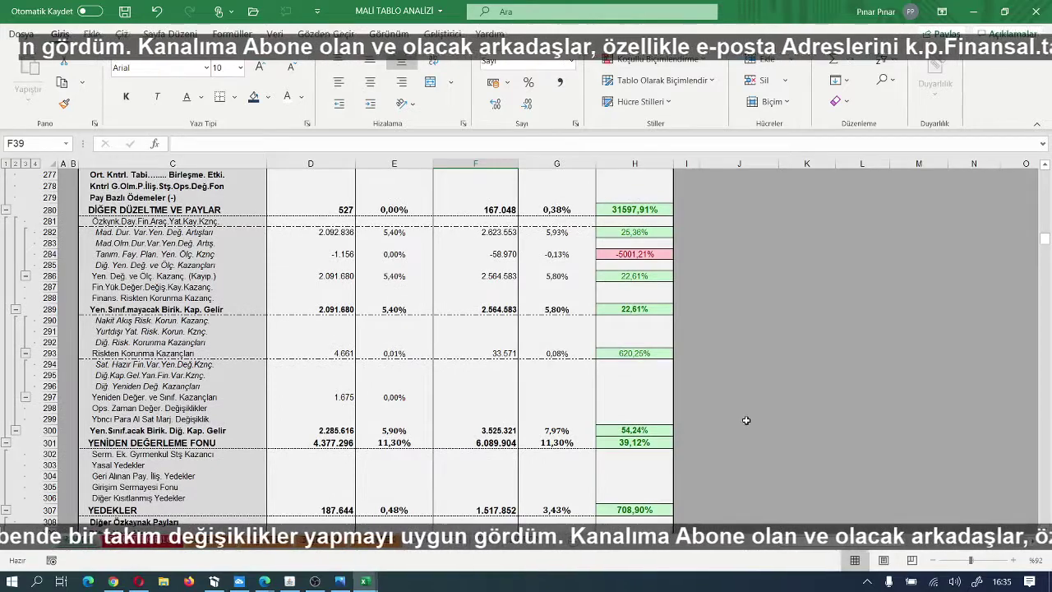
pyautogui.scroll(-3, 747, 420)
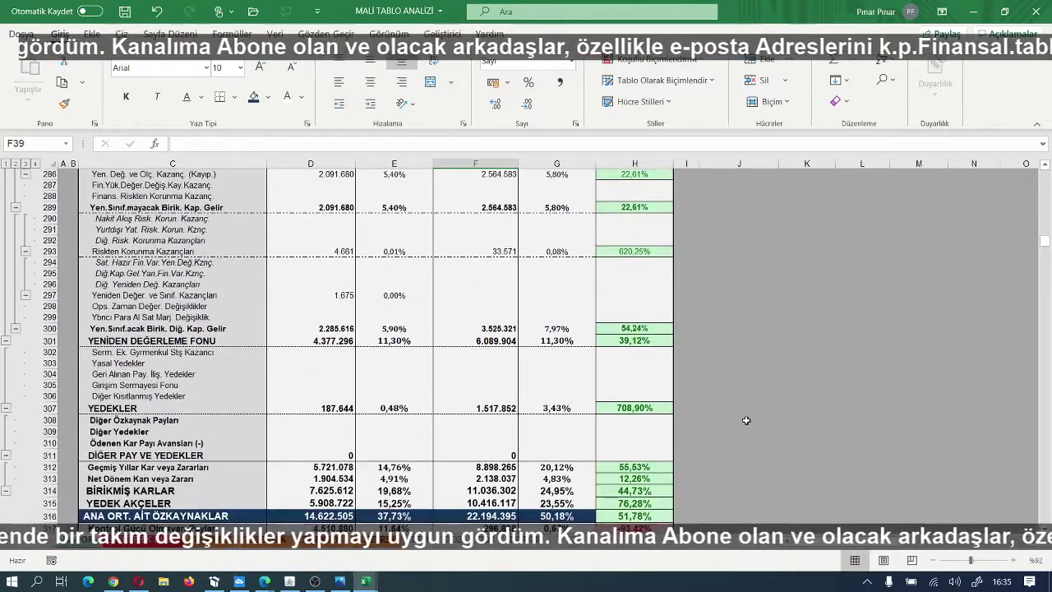
pyautogui.scroll(-2, 746, 420)
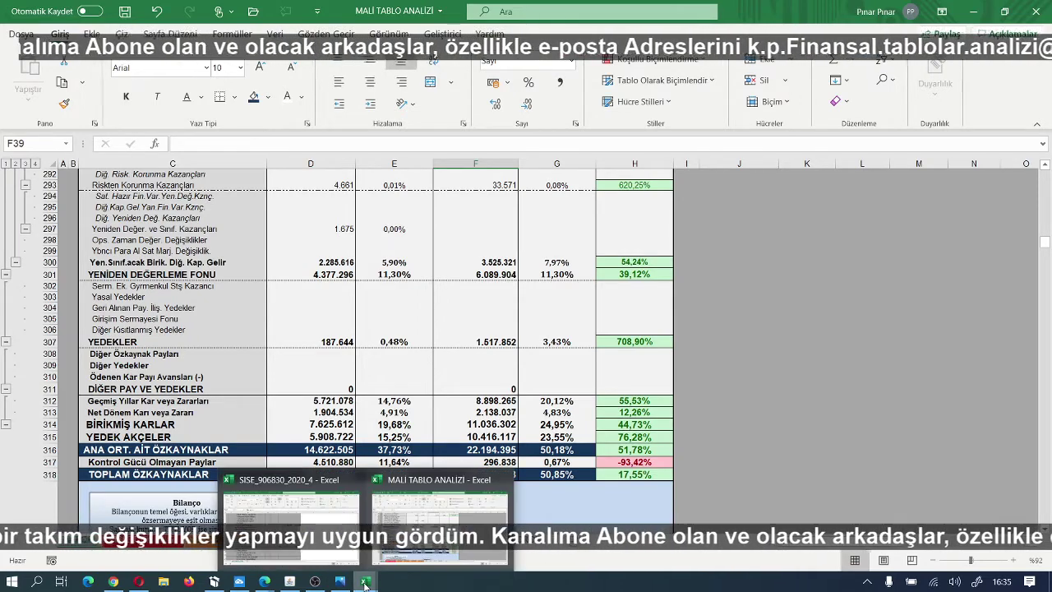
# Step: Switch back to the SISE_906830_2020_4 workbook and give the Ertelenmiş Vergi Yükümlülüğü row, B254:H254, the dark blue-grey fill and white text
pyautogui.click(317, 562)
pyautogui.scroll(-1, 325, 444)
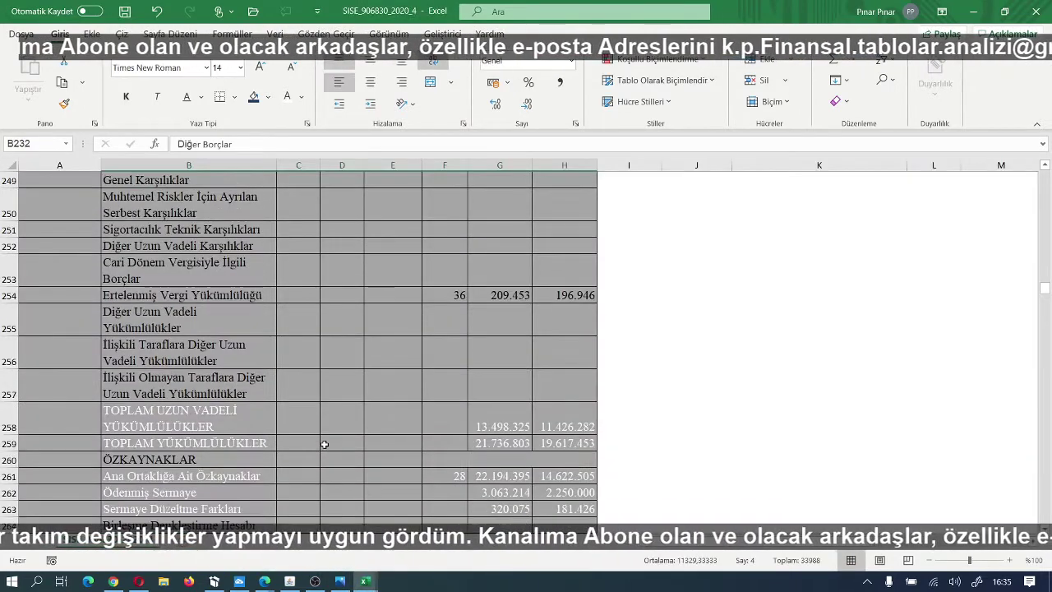
pyautogui.moveTo(118, 297); pyautogui.dragTo(550, 295)
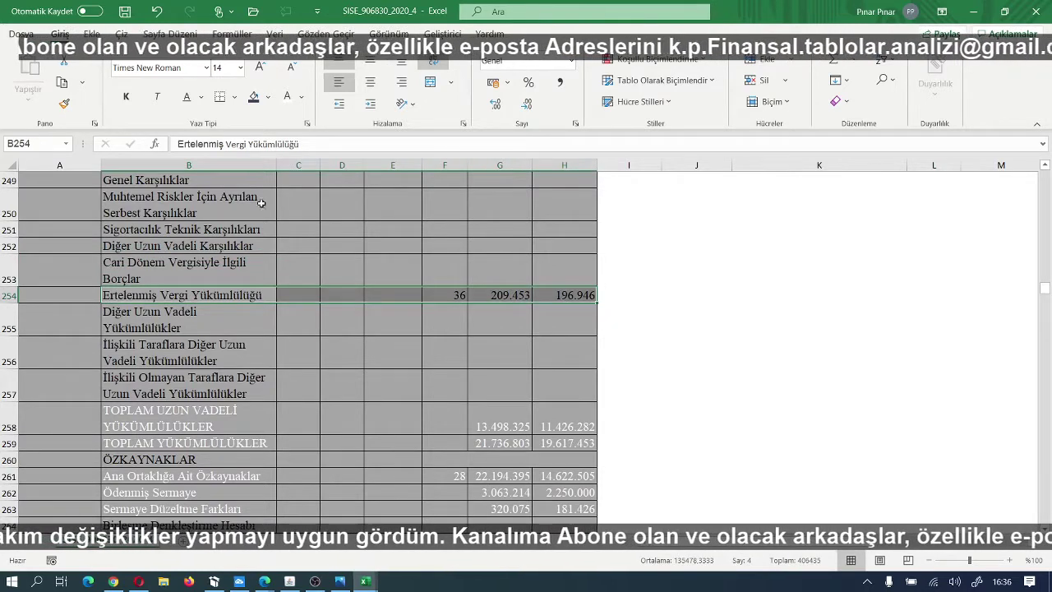
pyautogui.click(254, 97)
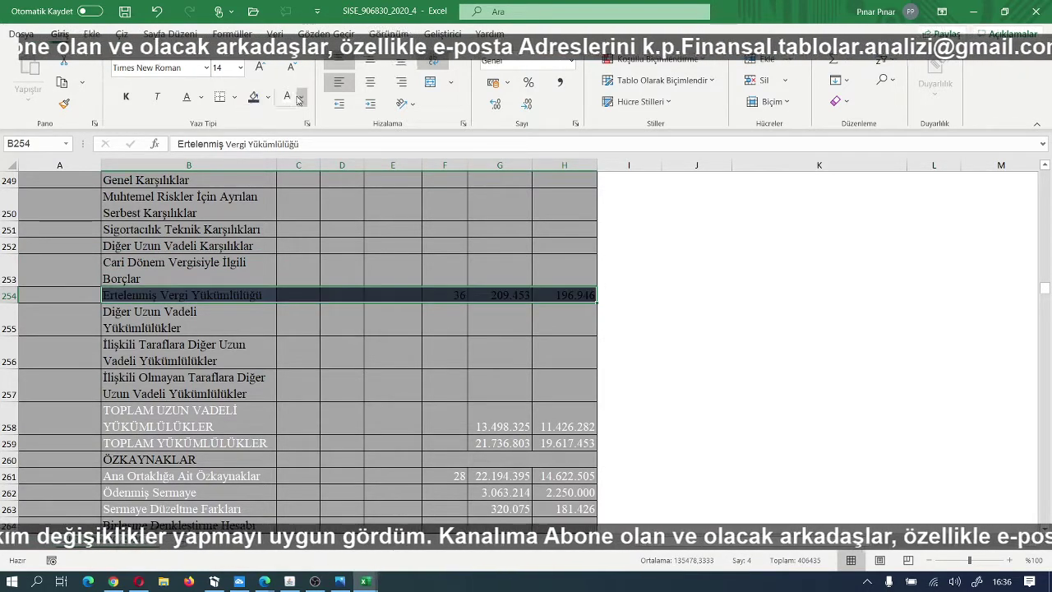
pyautogui.click(287, 97)
# Step: Give the Uzun Vadeli Karşılıklar row, B247:H247, white text and the dark blue-grey fill
pyautogui.scroll(2, 300, 287)
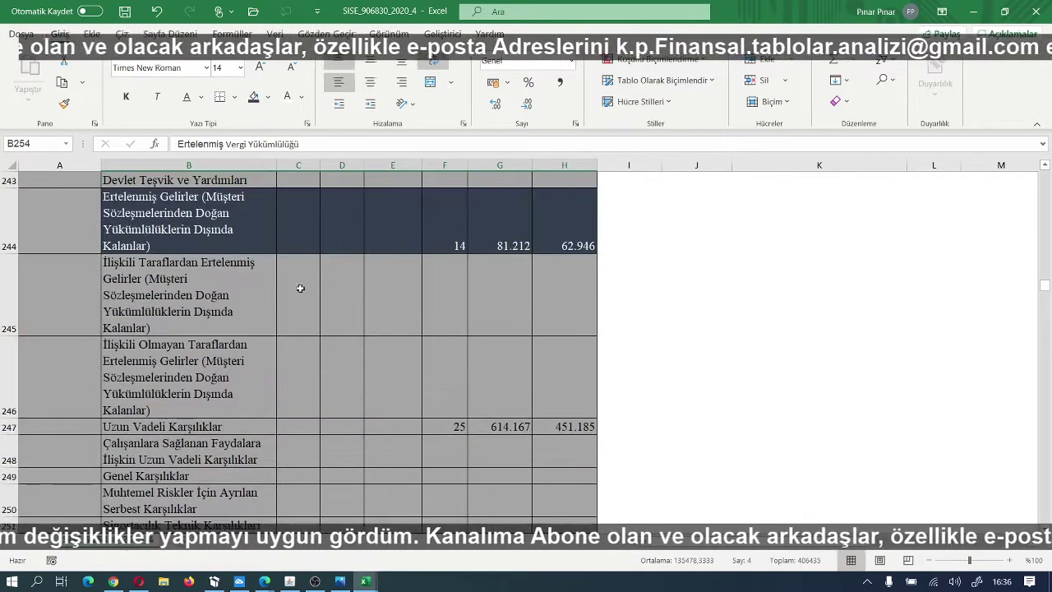
pyautogui.moveTo(127, 427); pyautogui.dragTo(546, 424)
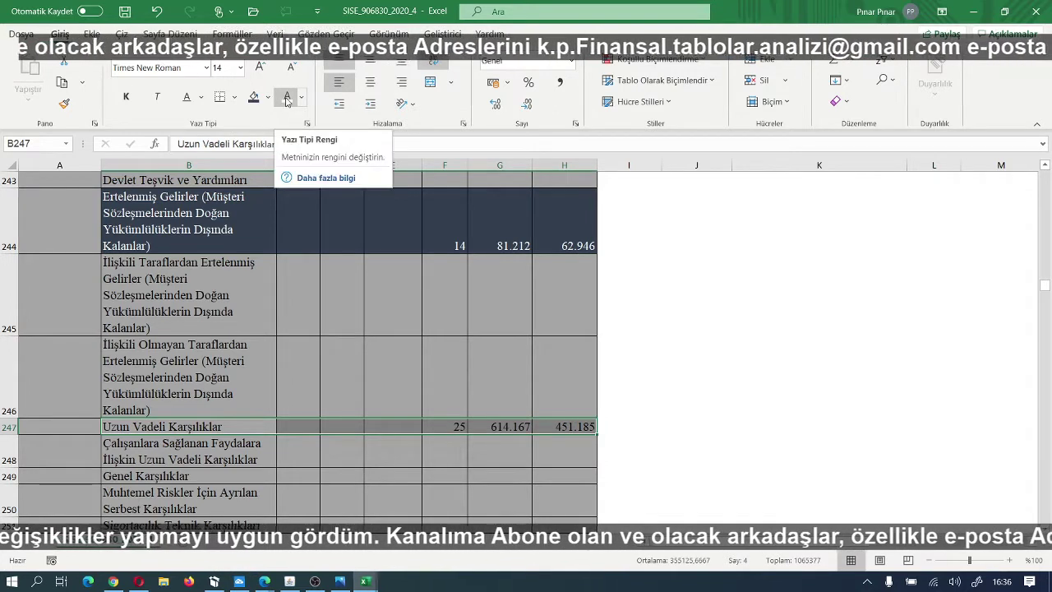
pyautogui.click(287, 99)
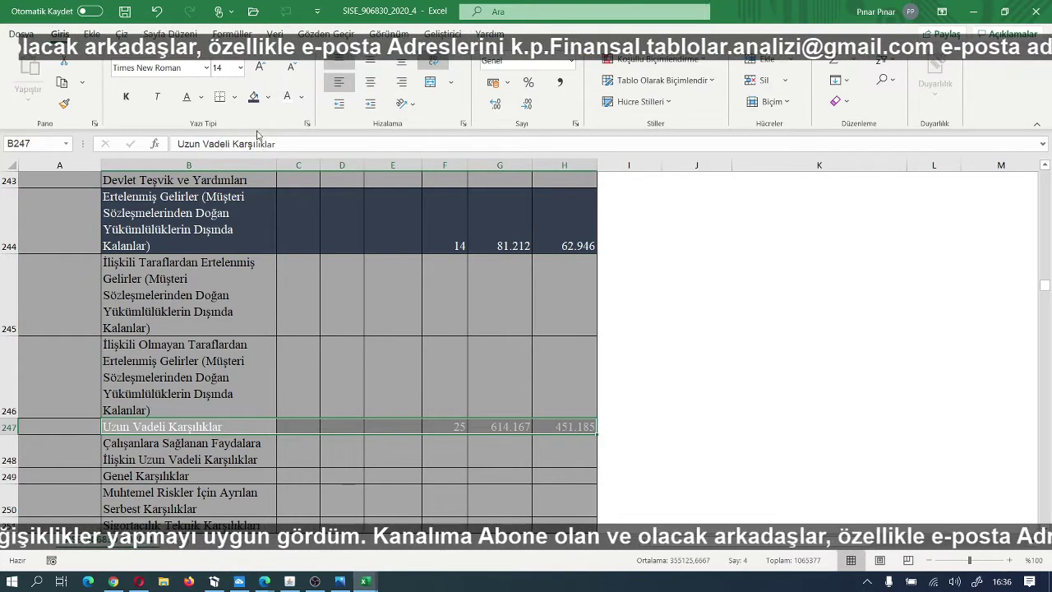
pyautogui.click(253, 98)
# Step: Apply the dark blue-grey fill to the TOPLAM UZUN VADELİ YÜKÜMLÜLÜKLER row, B258:H258
pyautogui.scroll(-3, 334, 364)
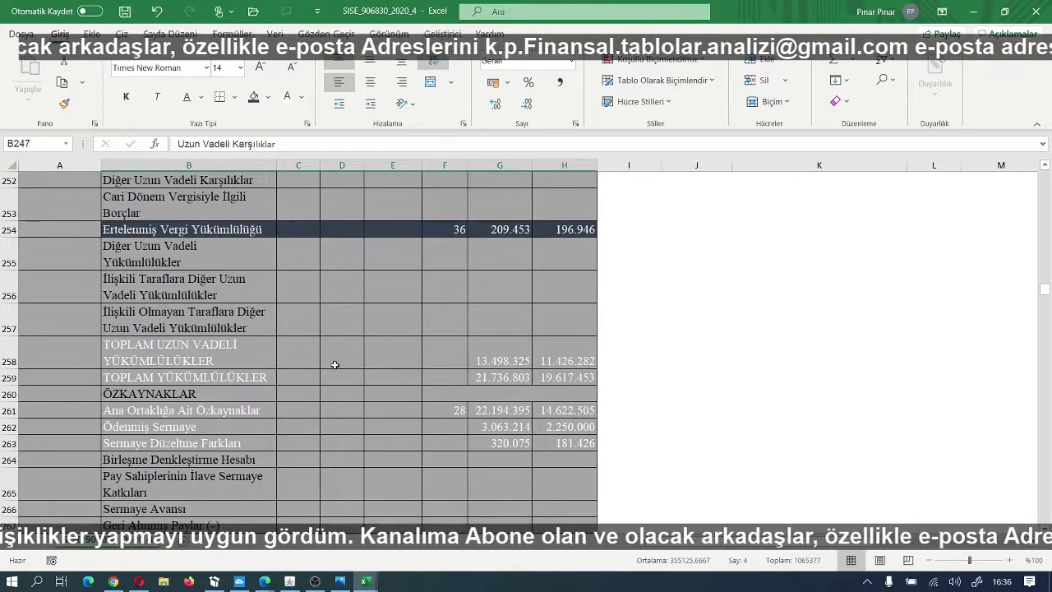
pyautogui.moveTo(161, 349)
pyautogui.mouseDown()
pyautogui.moveTo(157, 373)
pyautogui.moveTo(158, 361)
pyautogui.mouseUp()
pyautogui.moveTo(229, 360); pyautogui.dragTo(607, 374)
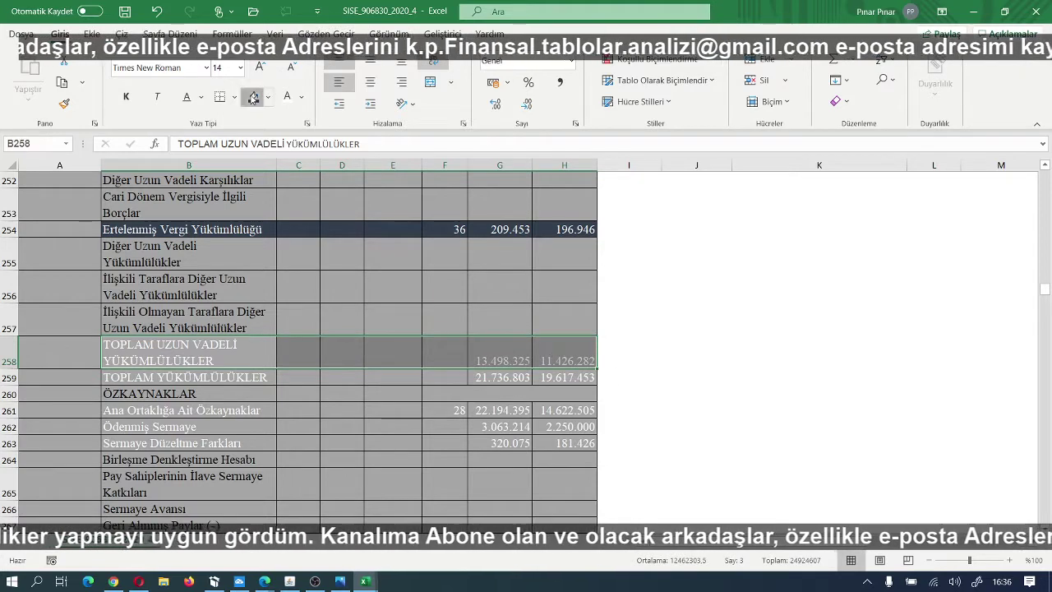
pyautogui.click(254, 97)
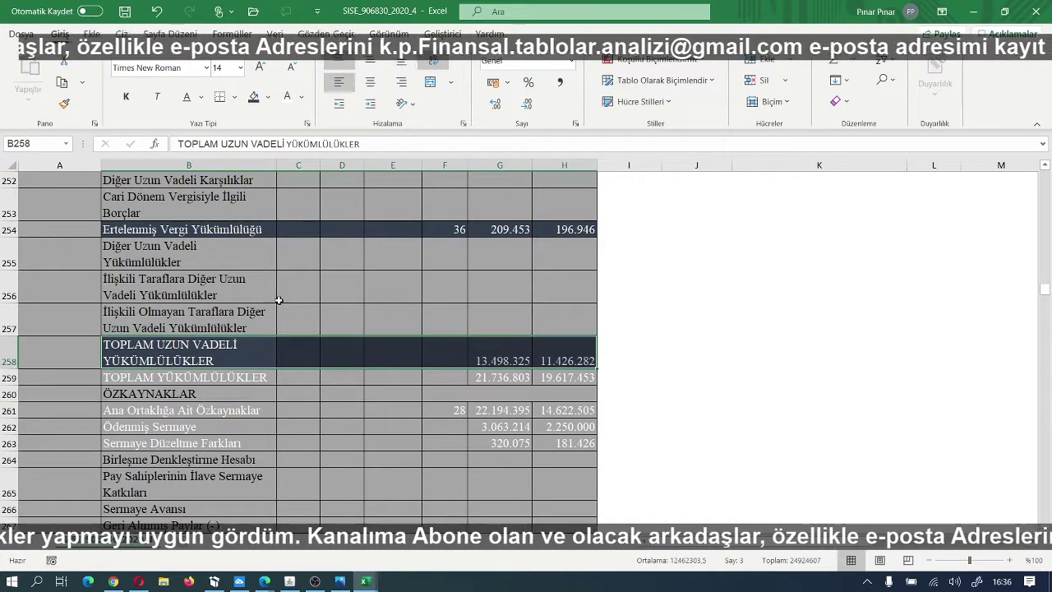
# Step: Fill the TOPLAM YÜKÜMLÜLÜKLER row, B259:H259, with dark orange
pyautogui.scroll(-1, 279, 300)
pyautogui.moveTo(160, 312); pyautogui.dragTo(607, 329)
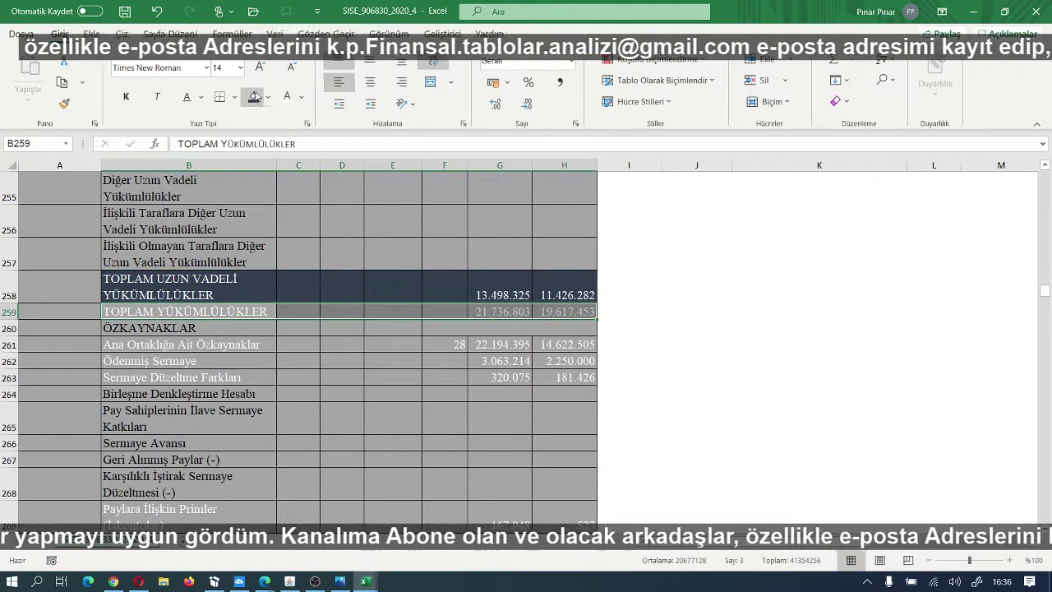
pyautogui.click(267, 99)
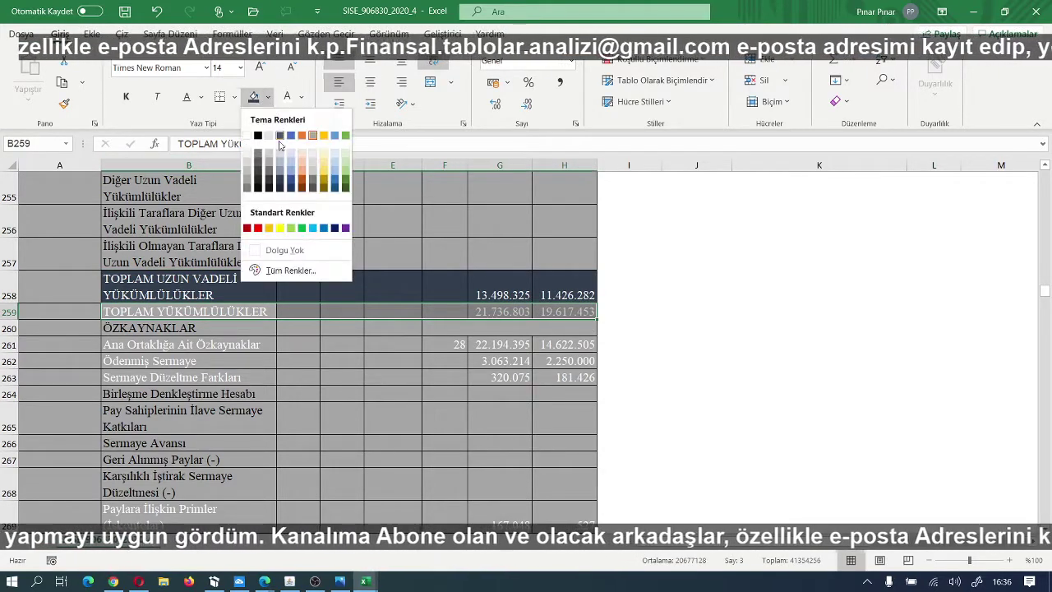
pyautogui.click(299, 178)
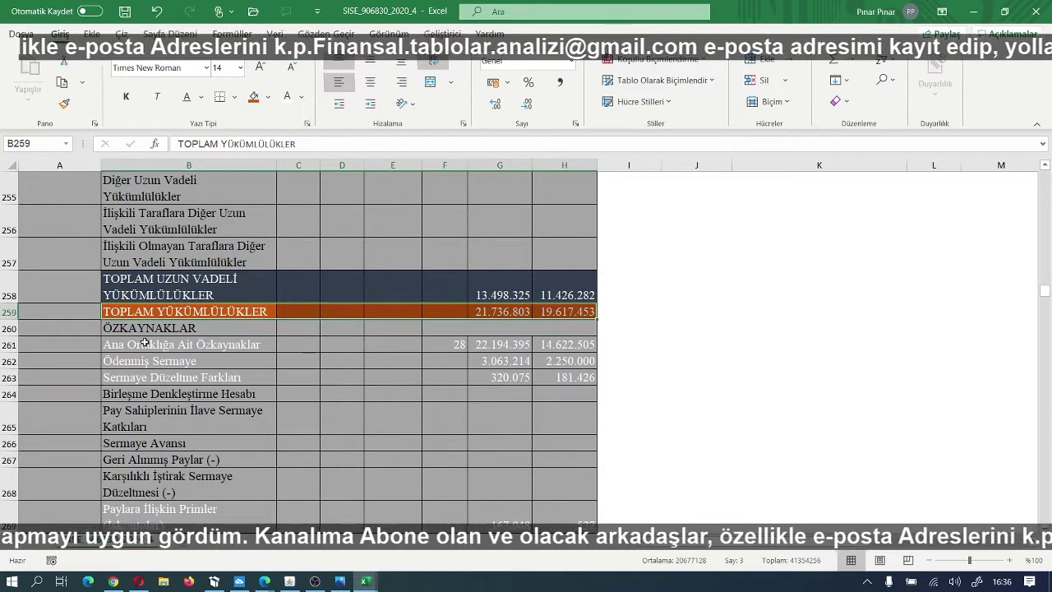
# Step: Fill the Ana Ortaklığa Ait Özkaynaklar row, B261:H261, with the dark blue-grey theme colour
pyautogui.scroll(-1, 144, 342)
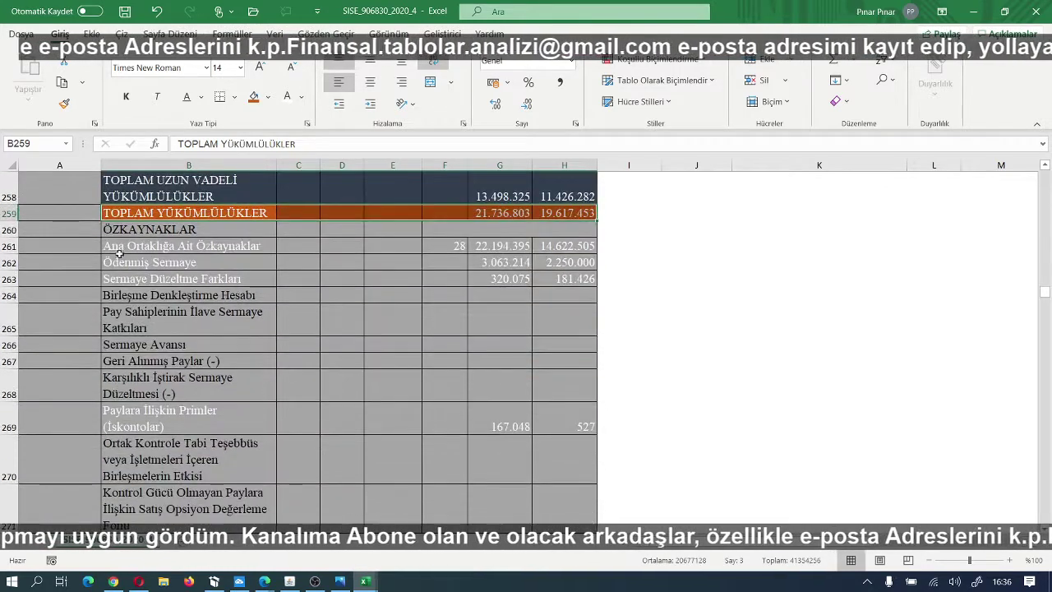
pyautogui.moveTo(112, 245); pyautogui.dragTo(551, 245)
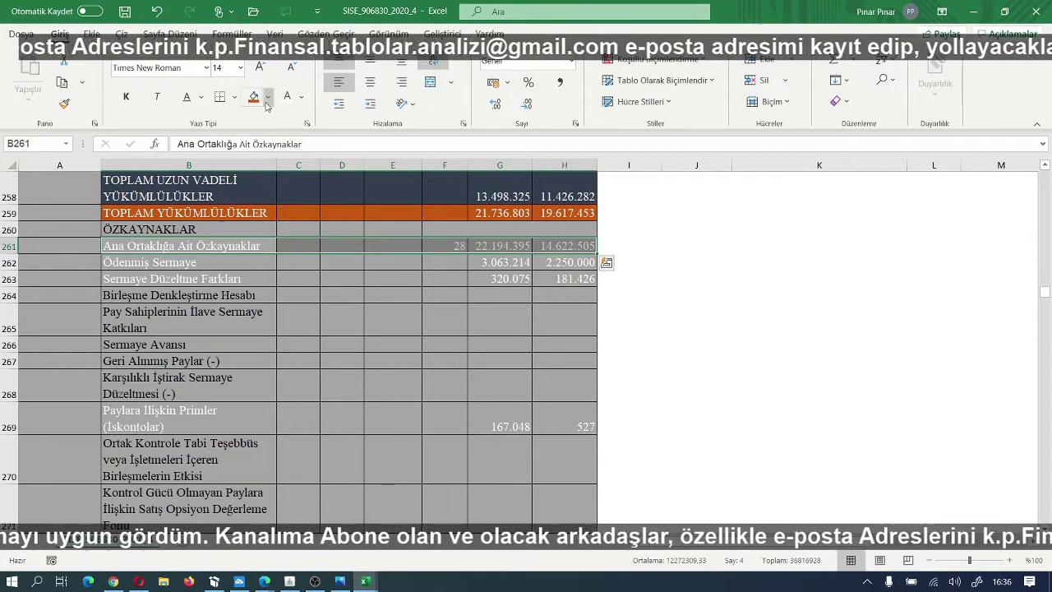
pyautogui.click(267, 100)
pyautogui.click(279, 182)
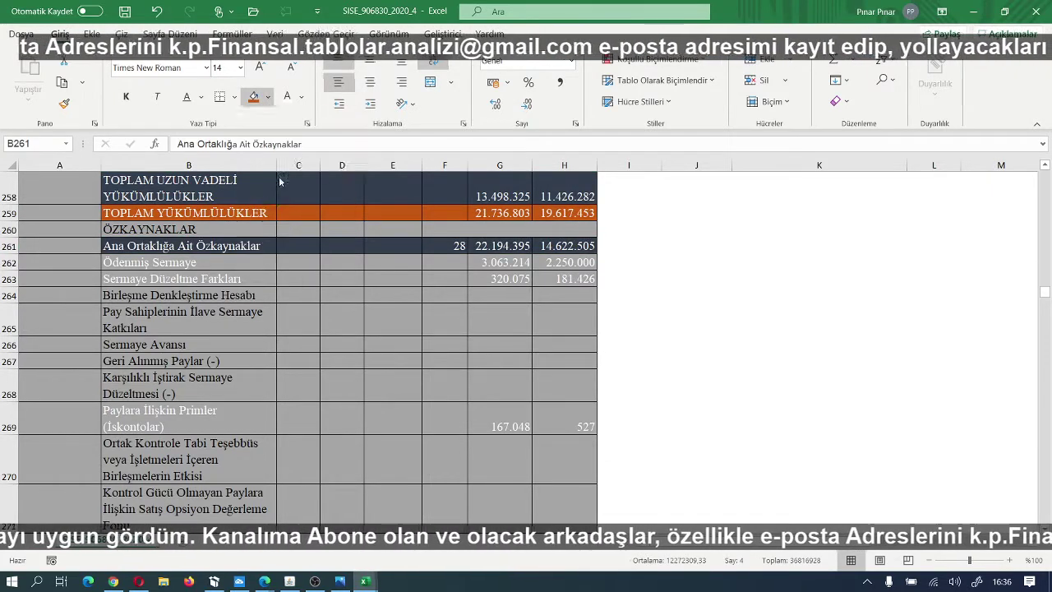
# Step: Apply the dark blue-grey fill to the Ödenmiş Sermaye and Sermaye Düzeltme Farkları rows, B262:H263, and the Paylara İlişkin Primler row, B269:H269
pyautogui.moveTo(131, 264); pyautogui.dragTo(567, 276)
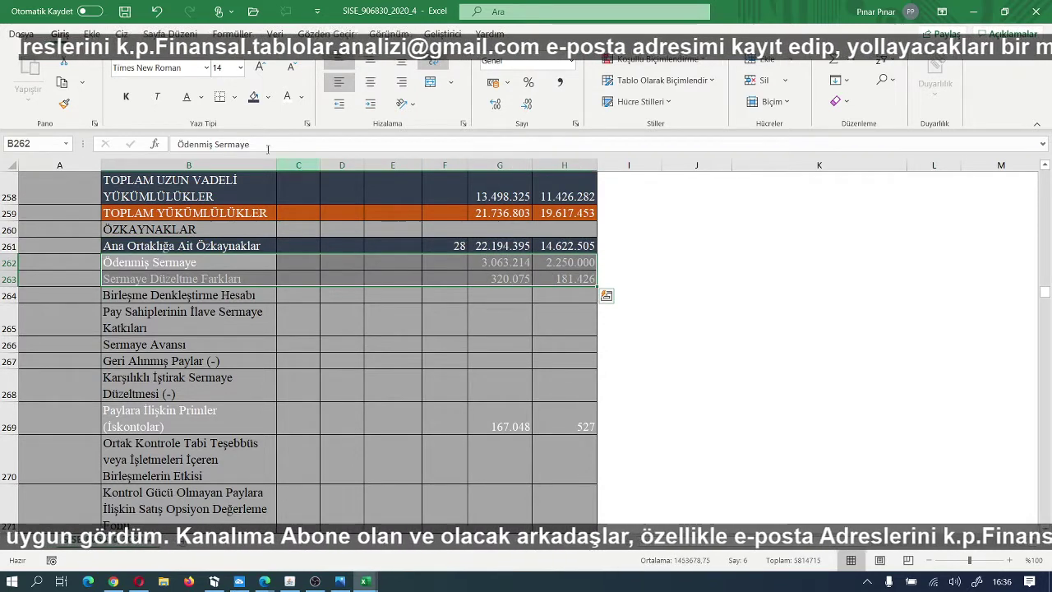
pyautogui.click(253, 96)
pyautogui.scroll(-1, 132, 356)
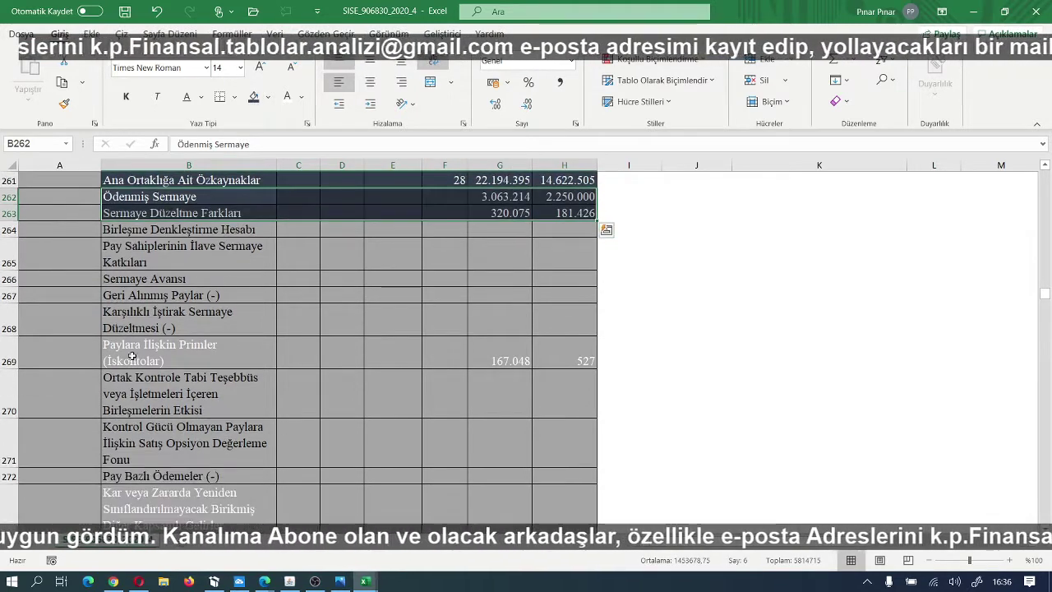
pyautogui.moveTo(132, 356); pyautogui.dragTo(580, 355)
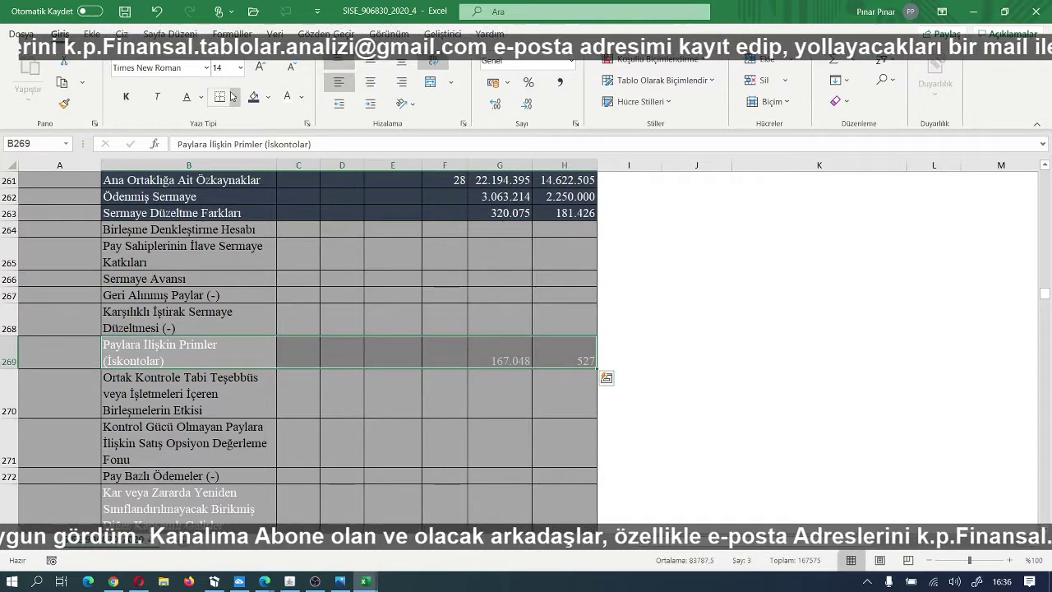
pyautogui.click(256, 100)
# Step: Apply the dark blue-grey fill to the Kar veya Zararda Yeniden Sınıflandırılmayacak Birikmiş Diğer Kapsamlı Gelirler row, B273:H273
pyautogui.scroll(-4, 152, 274)
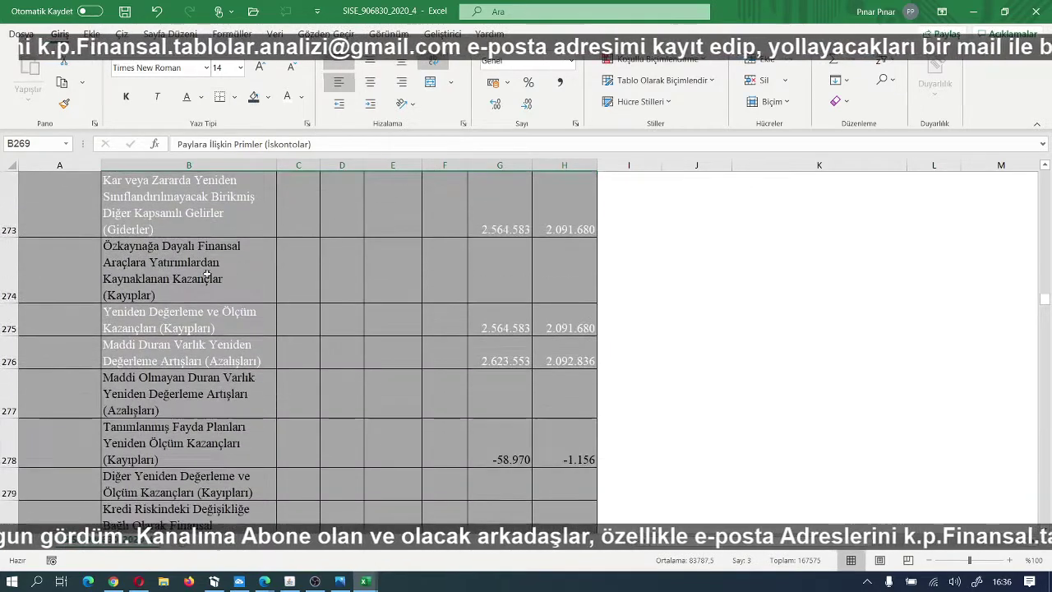
pyautogui.scroll(1, 152, 274)
pyautogui.moveTo(153, 296); pyautogui.dragTo(579, 312)
pyautogui.click(254, 98)
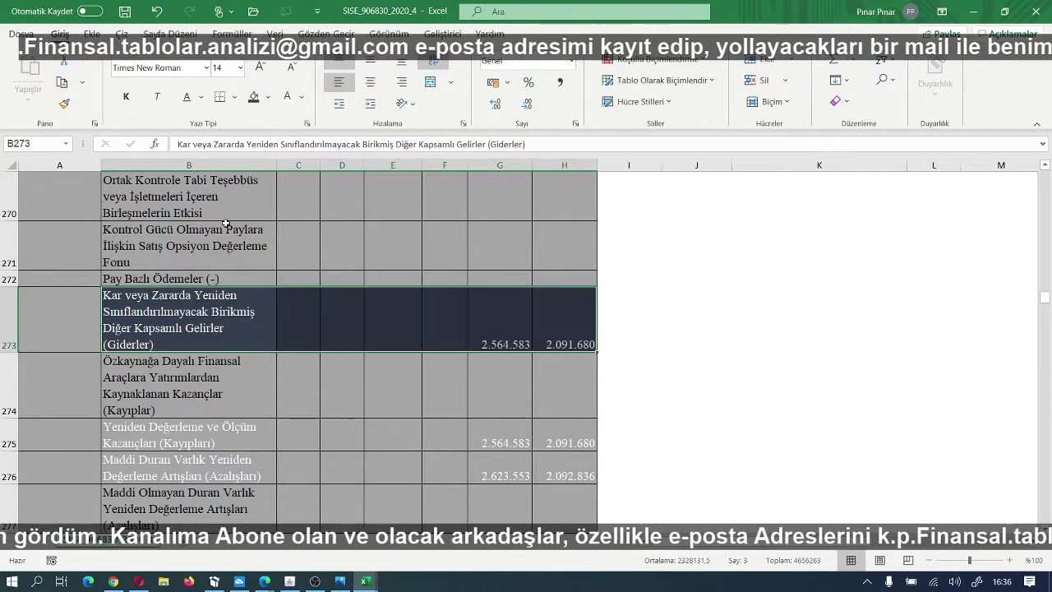
# Step: Apply the dark blue-grey fill to the Yeniden Değerleme ve Ölçüm Kazançları and Maddi Duran Varlık Yeniden Değerleme Artışları rows, B275:H276
pyautogui.scroll(-2, 173, 274)
pyautogui.scroll(1, 172, 274)
pyautogui.scroll(1, 173, 274)
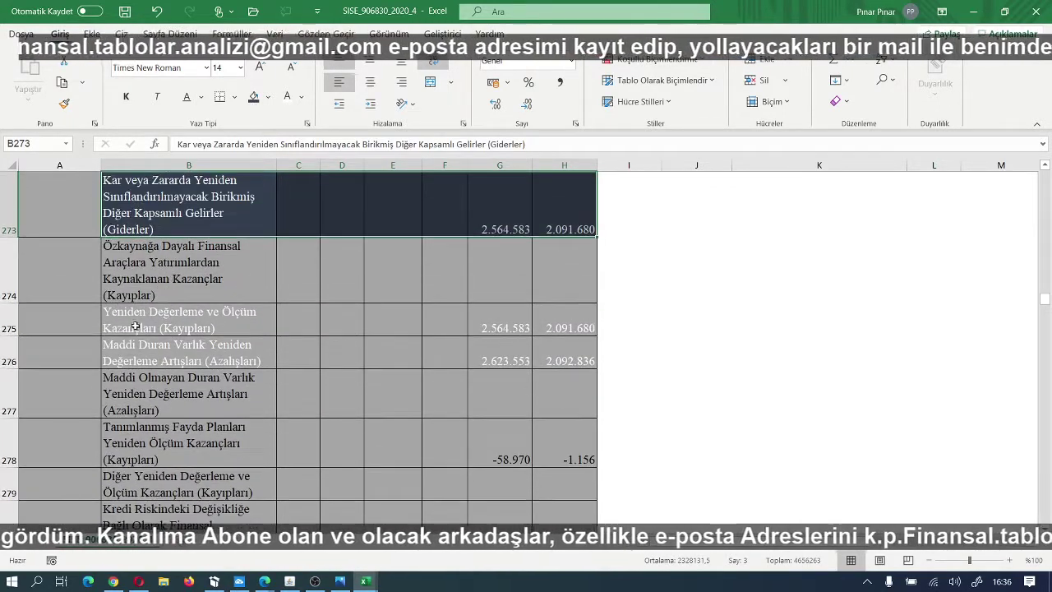
pyautogui.moveTo(131, 323); pyautogui.dragTo(551, 314)
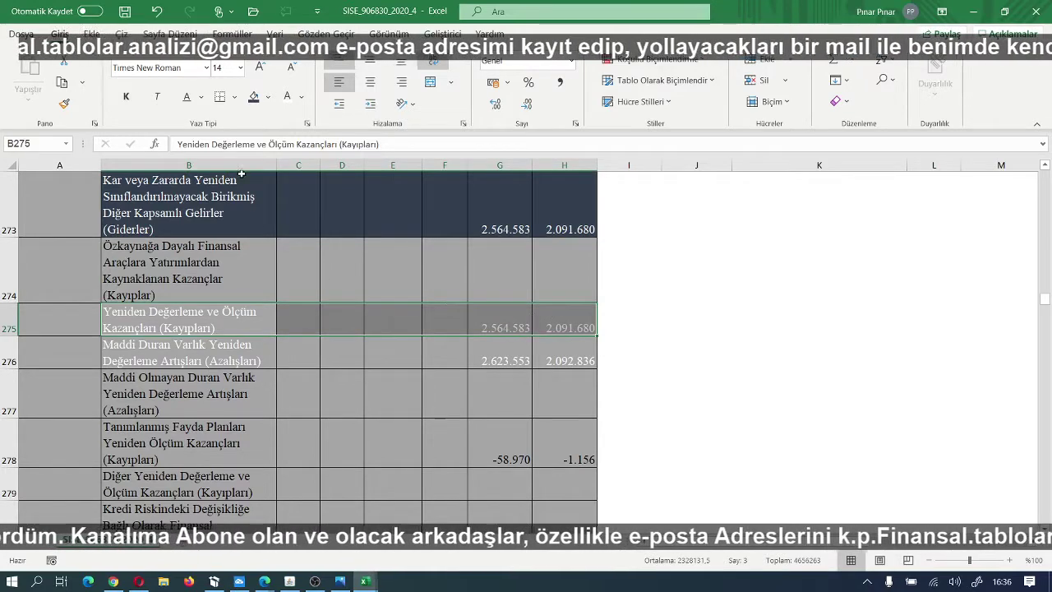
pyautogui.click(253, 98)
pyautogui.scroll(-1, 272, 292)
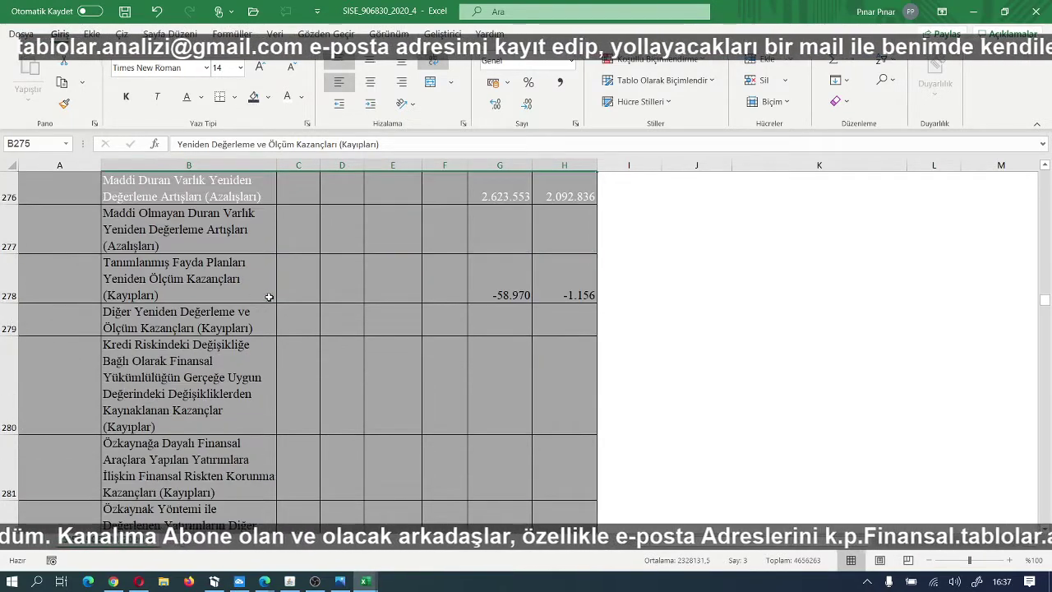
pyautogui.click(141, 180)
pyautogui.moveTo(436, 201); pyautogui.dragTo(548, 199)
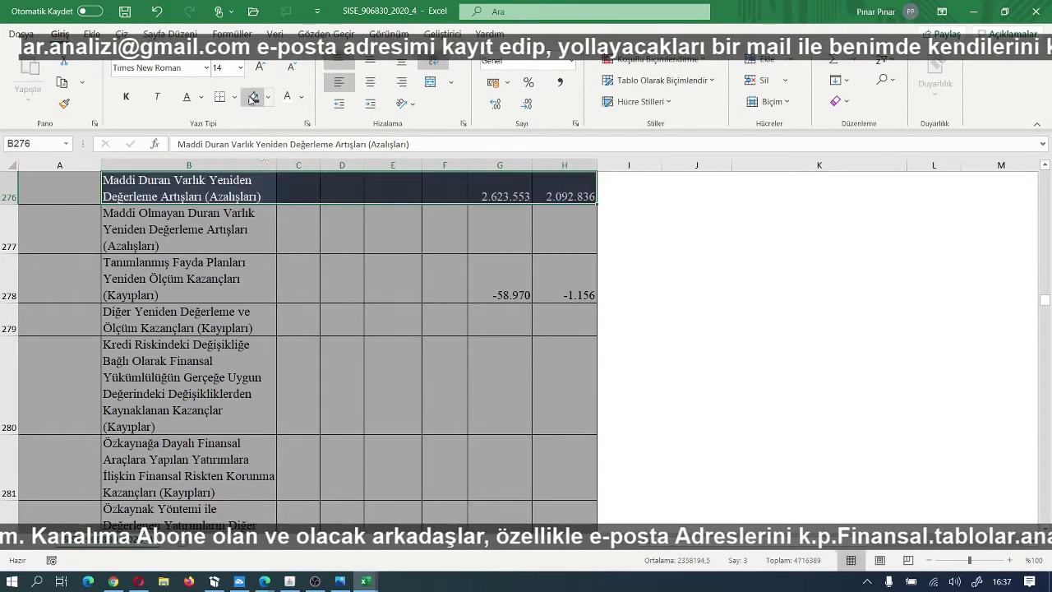
# Step: Apply the dark blue-grey fill to the Kar veya Zararda Yeniden Sınıflandırılacak Birikmiş Diğer Kapsamlı Gelirler row, B285:H285
pyautogui.scroll(-2, 288, 279)
pyautogui.moveTo(134, 319); pyautogui.dragTo(567, 313)
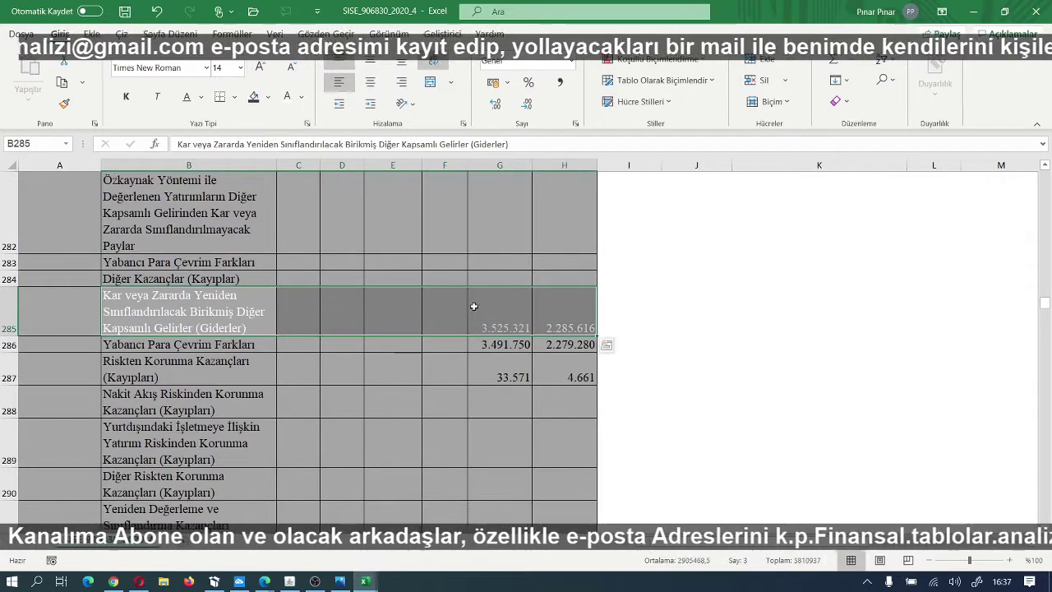
pyautogui.click(254, 97)
pyautogui.scroll(-2, 265, 303)
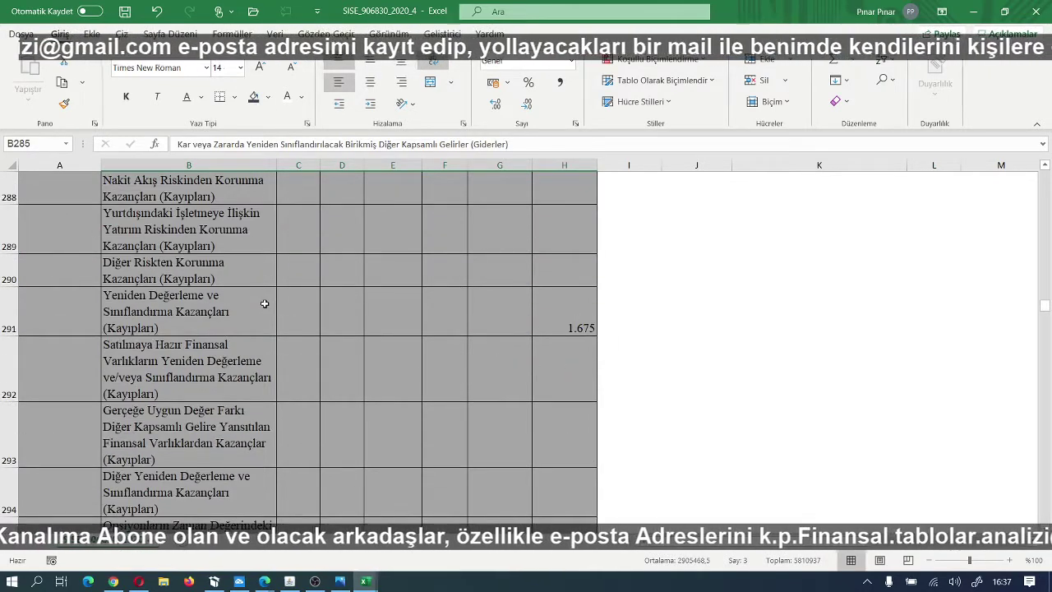
pyautogui.moveTo(153, 322); pyautogui.dragTo(535, 320)
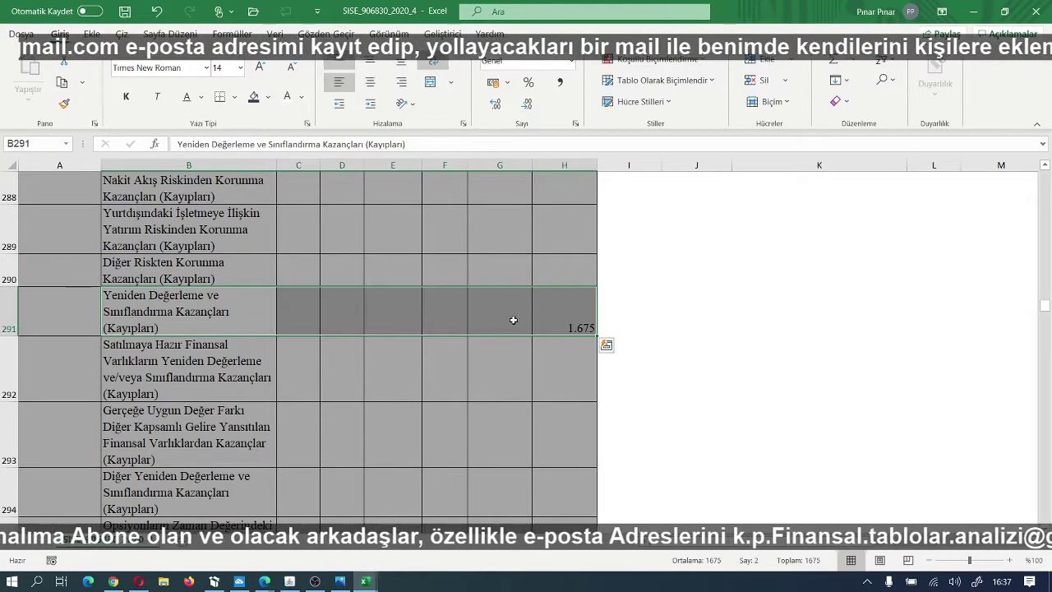
pyautogui.scroll(1, 329, 340)
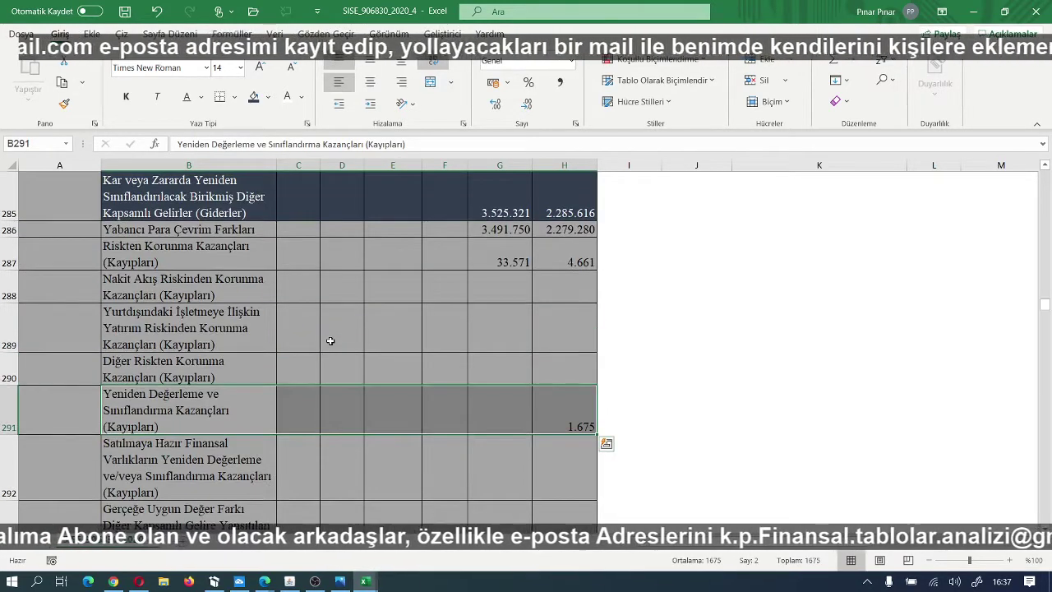
# Step: Apply the dark blue-grey fill to the Kardan Ayrılan Kısıtlanmış Yedekler row, B300:H300
pyautogui.scroll(-5, 330, 340)
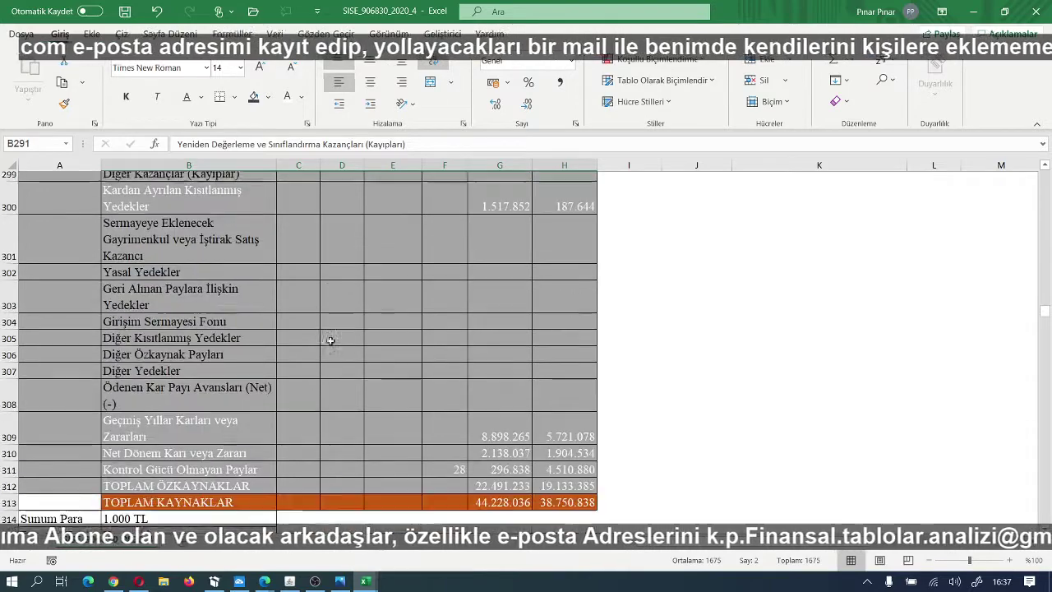
pyautogui.scroll(2, 283, 339)
pyautogui.scroll(-1, 184, 399)
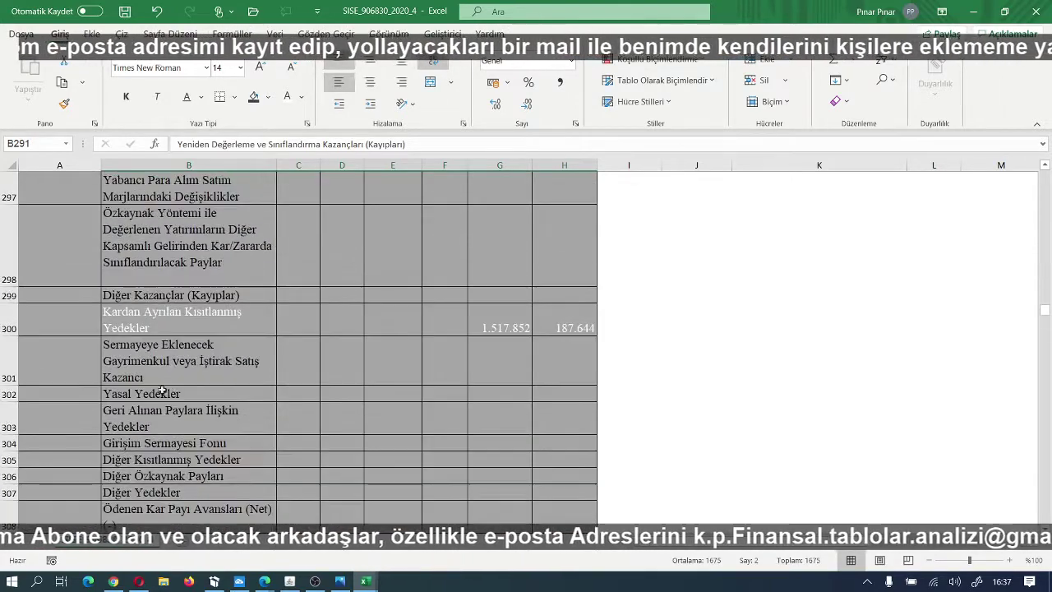
pyautogui.moveTo(137, 323); pyautogui.dragTo(575, 326)
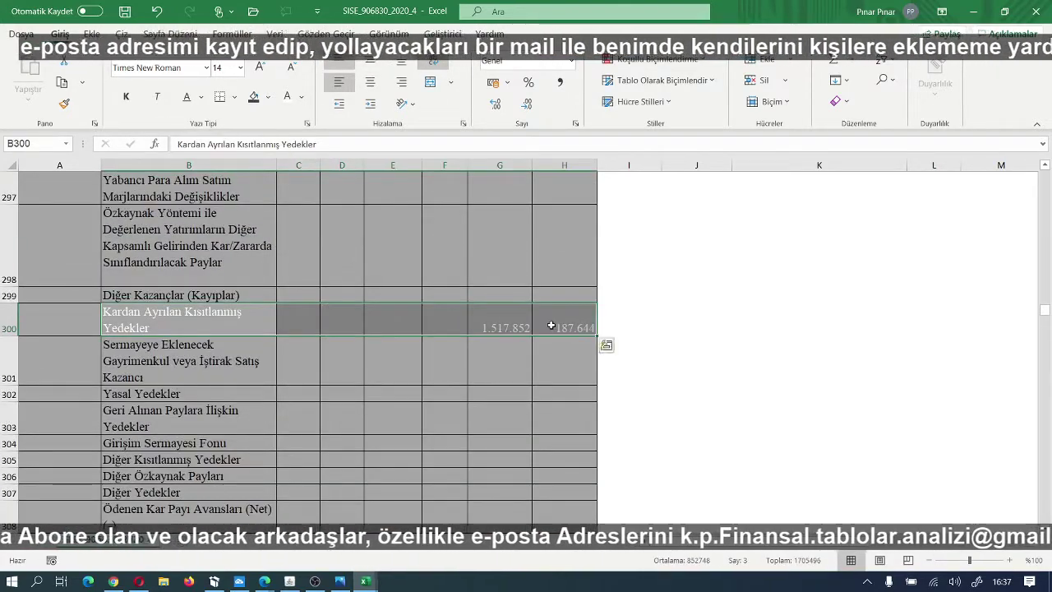
pyautogui.click(255, 104)
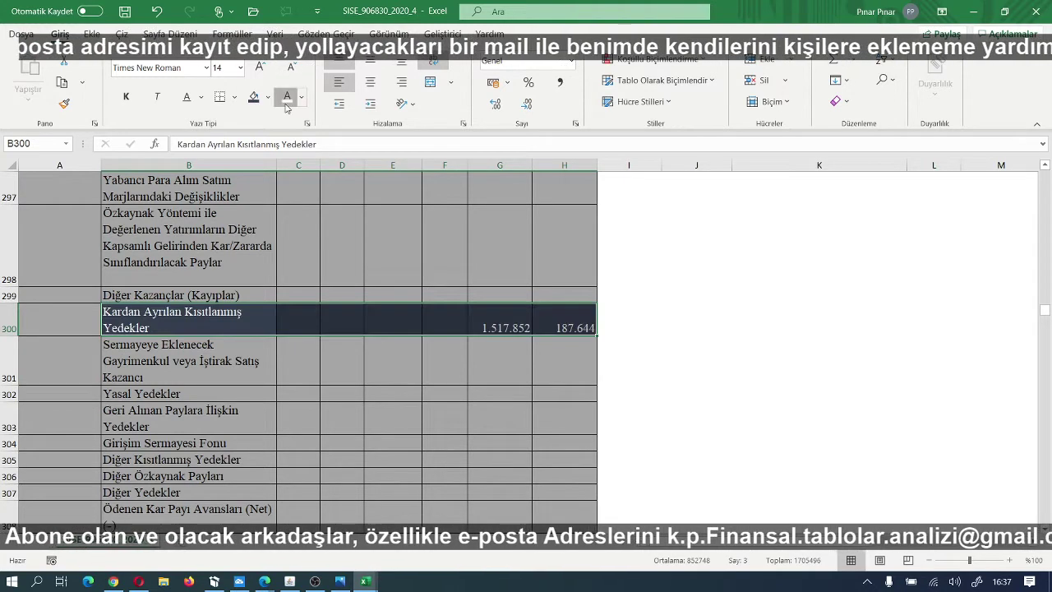
# Step: Apply the dark blue-grey fill to the rows from Geçmiş Yıllar Karları veya Zararları through TOPLAM ÖZKAYNAKLAR, B309:H312
pyautogui.scroll(-2, 281, 288)
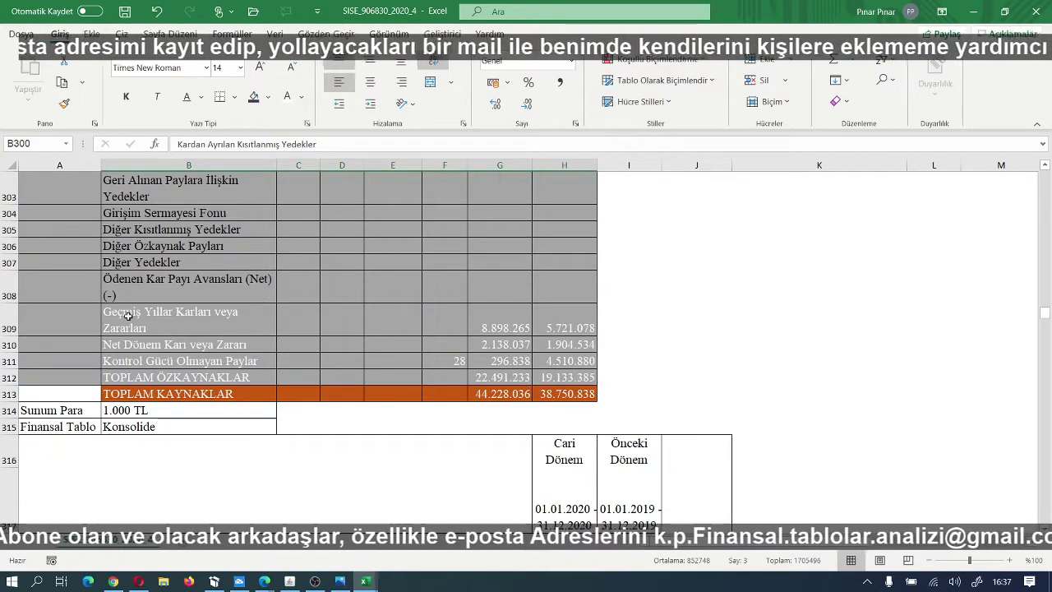
pyautogui.moveTo(127, 314); pyautogui.dragTo(567, 376)
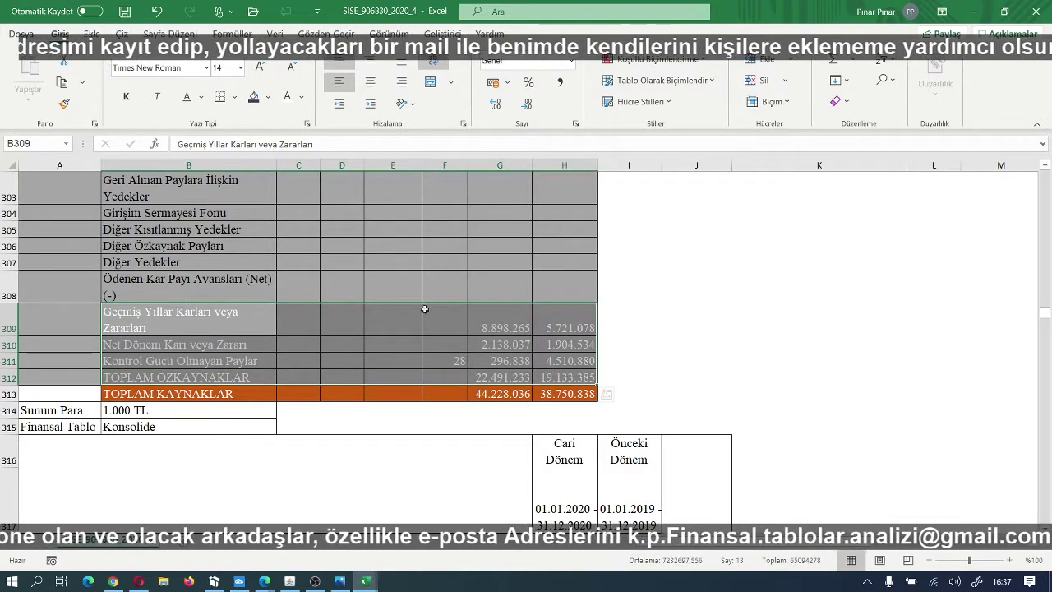
pyautogui.click(253, 97)
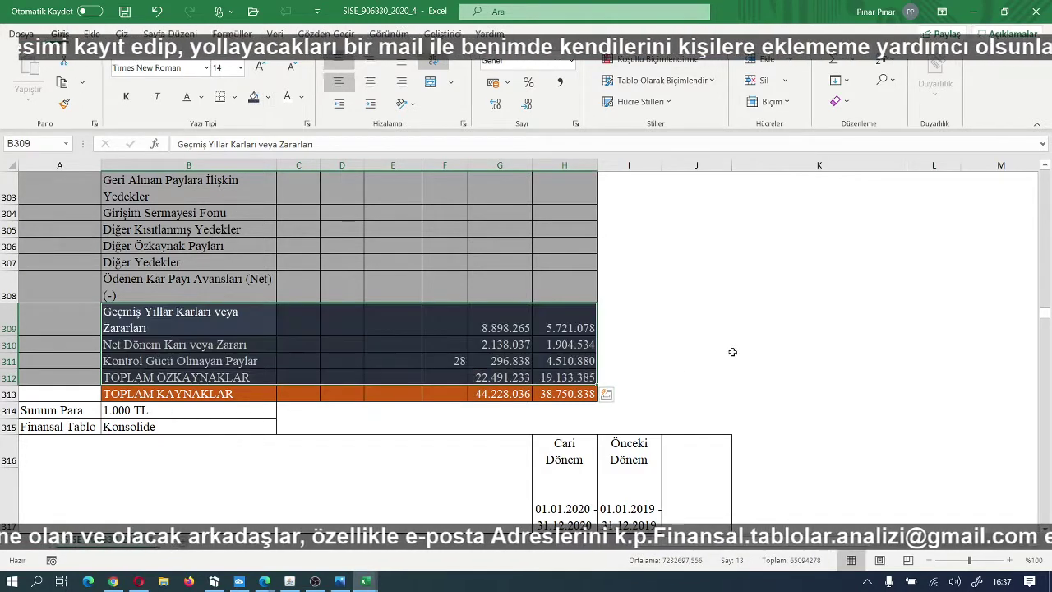
# Step: Switch to the MALİ TABLO ANALİZİ workbook and examine which rows are emphasised in the equity section and the KAR - ZARAR table
pyautogui.click(733, 352)
pyautogui.moveTo(366, 581)
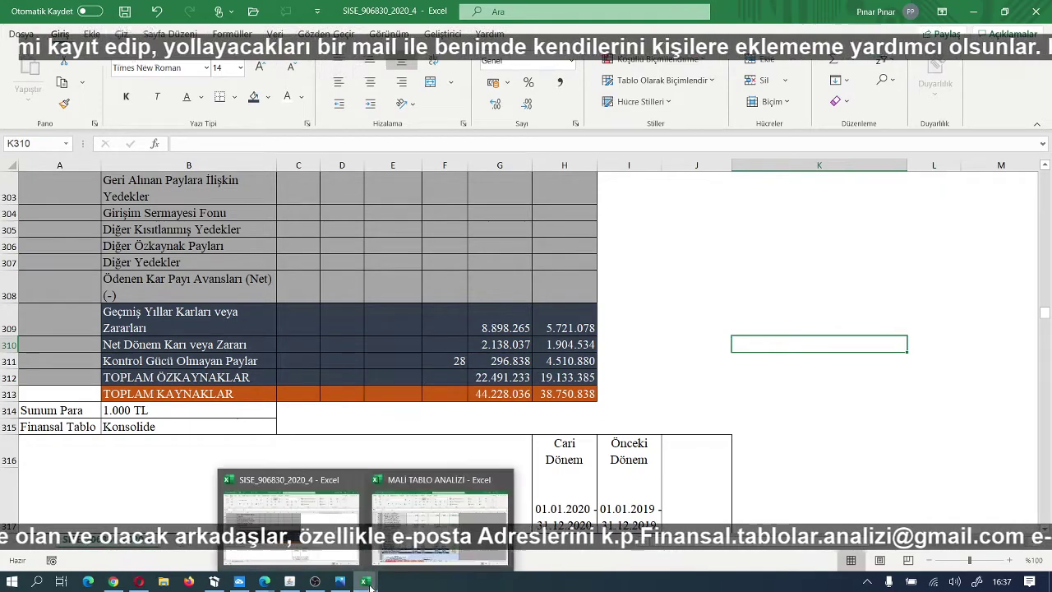
pyautogui.click(439, 487)
pyautogui.scroll(1, 595, 374)
pyautogui.scroll(1, 595, 374)
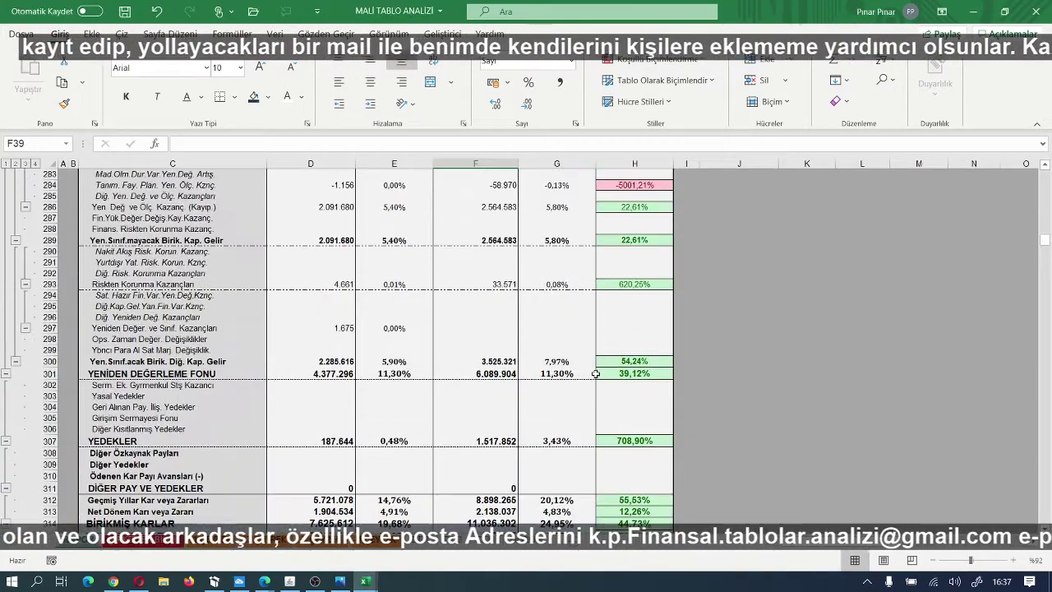
pyautogui.scroll(-4, 595, 374)
pyautogui.scroll(2, 595, 374)
pyautogui.scroll(-2, 595, 374)
pyautogui.scroll(-6, 595, 374)
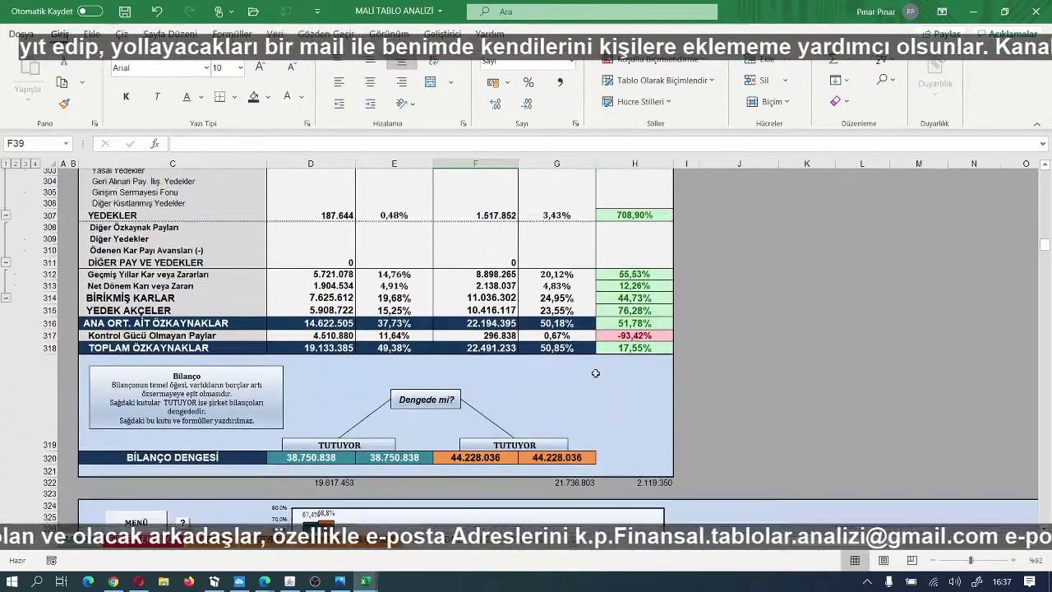
pyautogui.scroll(-4, 595, 374)
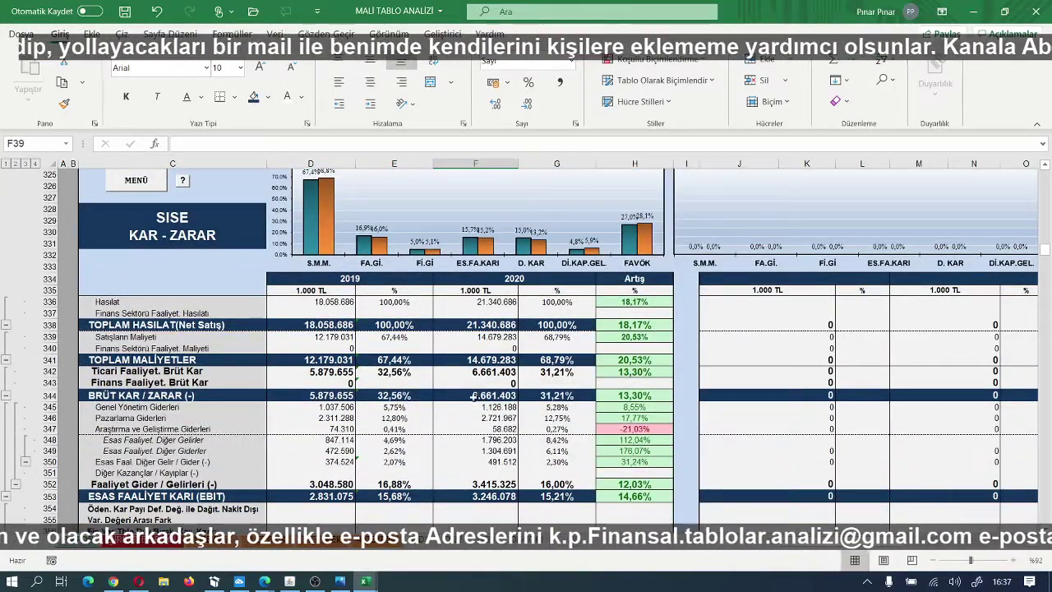
# Step: Return to the SISE_906830_2020_4 workbook and give the KAR VEYA ZARAR KISMI heading in B319 the dark orange fill
pyautogui.moveTo(365, 581)
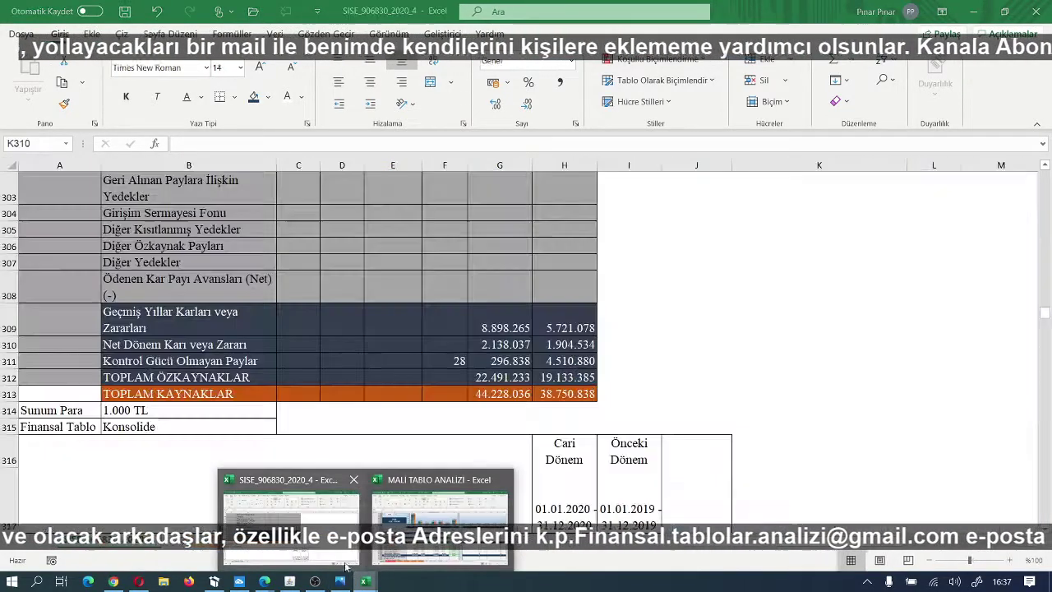
pyautogui.click(288, 521)
pyautogui.scroll(-4, 392, 398)
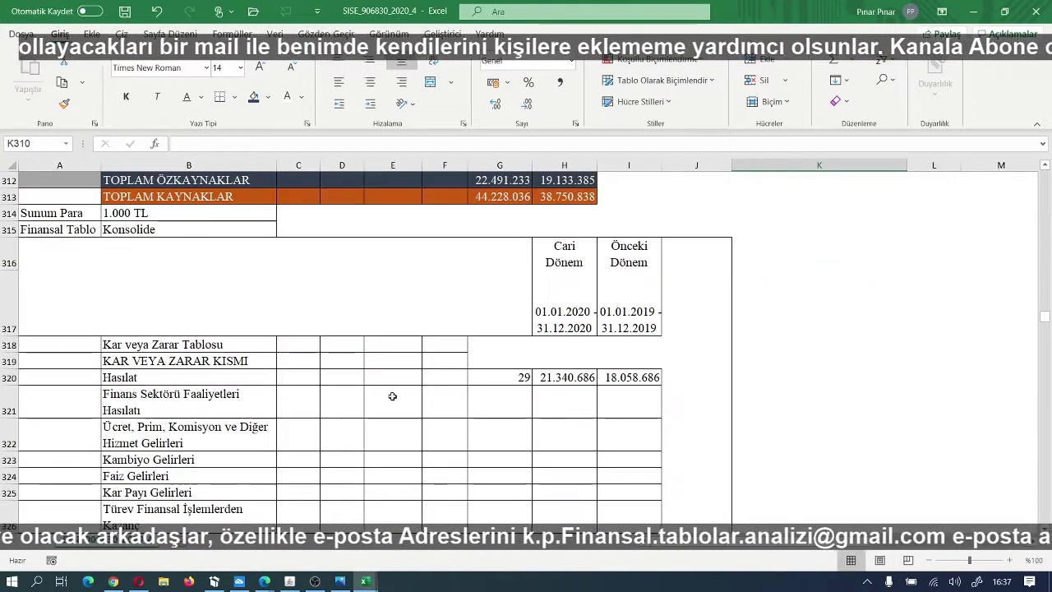
pyautogui.scroll(-1, 393, 397)
pyautogui.scroll(1, 392, 396)
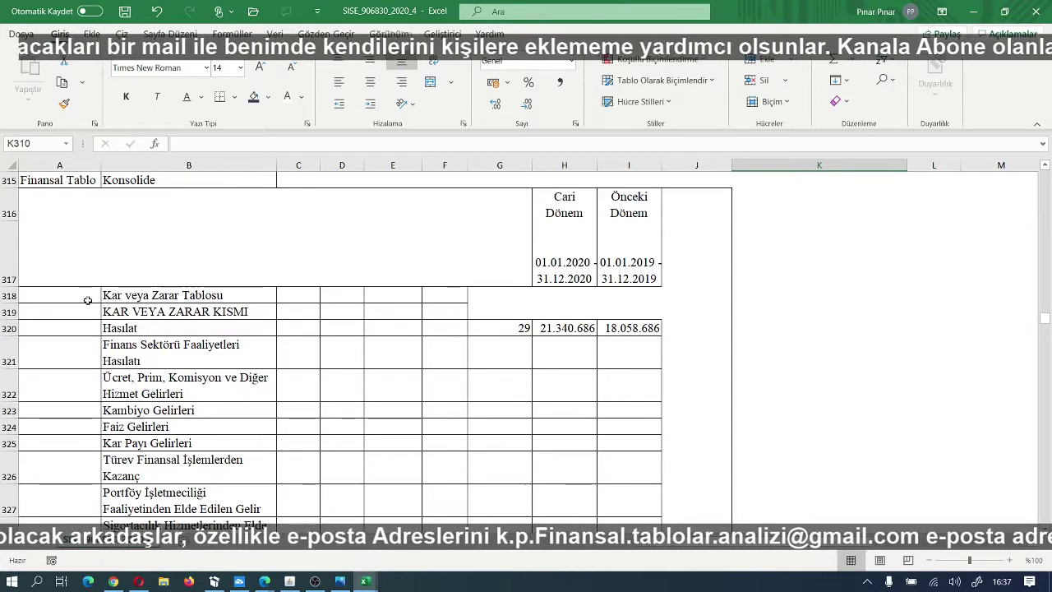
pyautogui.click(116, 312)
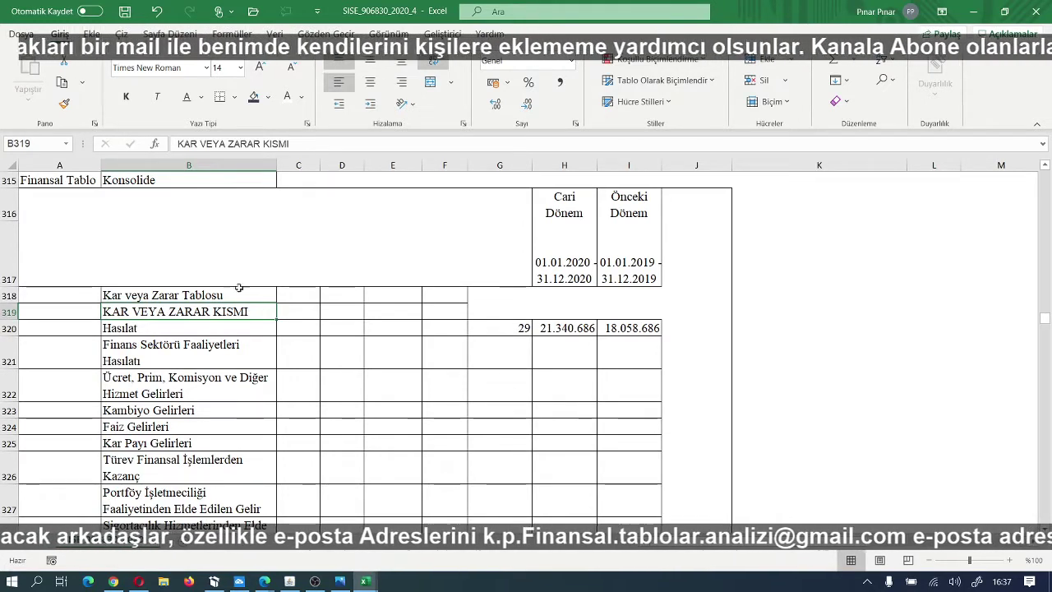
pyautogui.click(268, 98)
pyautogui.click(301, 182)
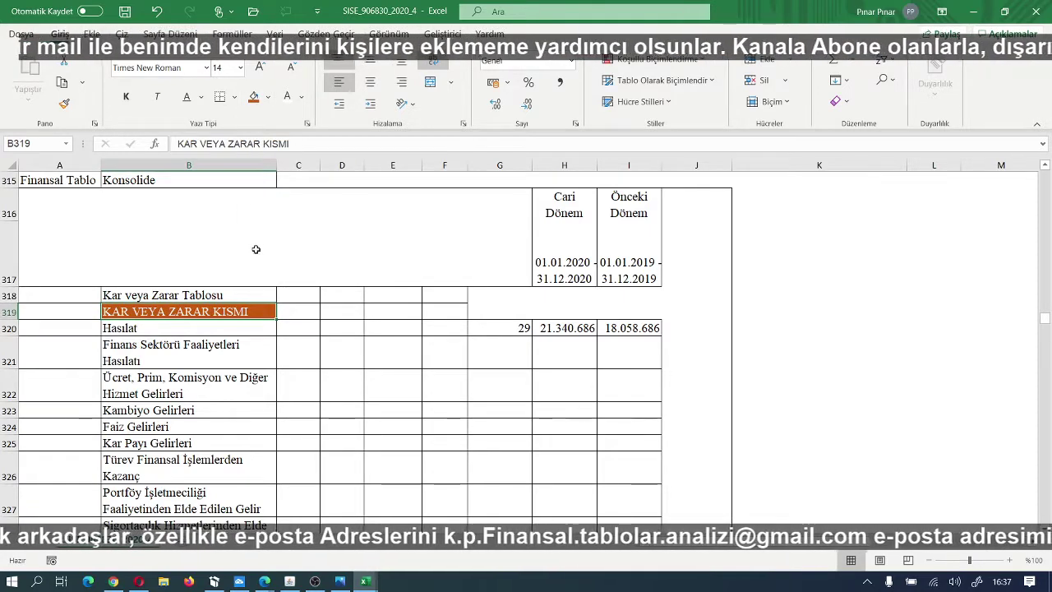
# Step: Give the Hasılat row, B320:I320, the dark blue-grey fill with white text
pyautogui.scroll(-1, 254, 249)
pyautogui.scroll(1, 244, 272)
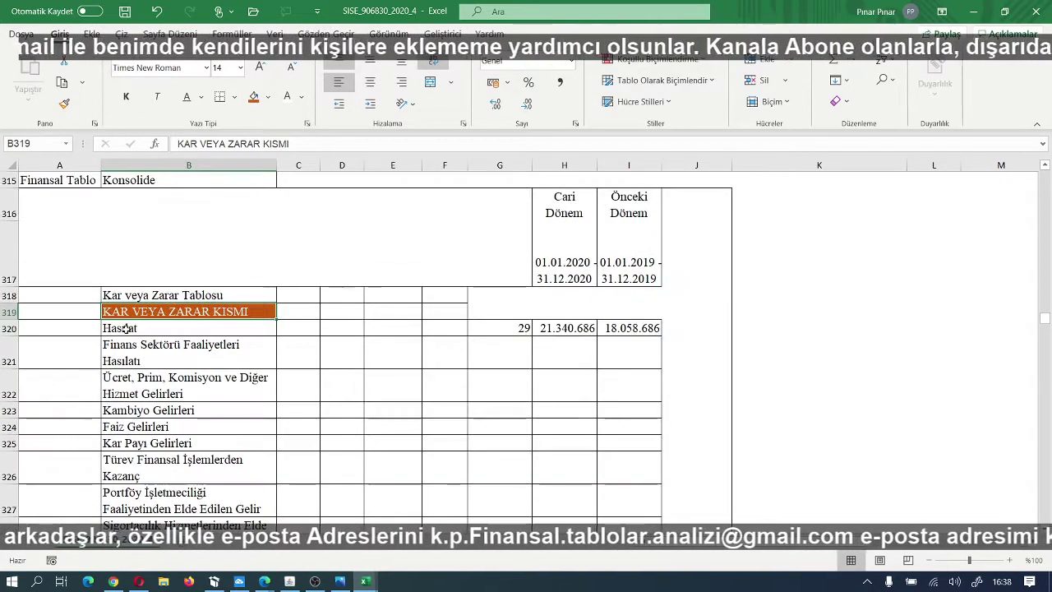
pyautogui.moveTo(149, 329); pyautogui.dragTo(637, 329)
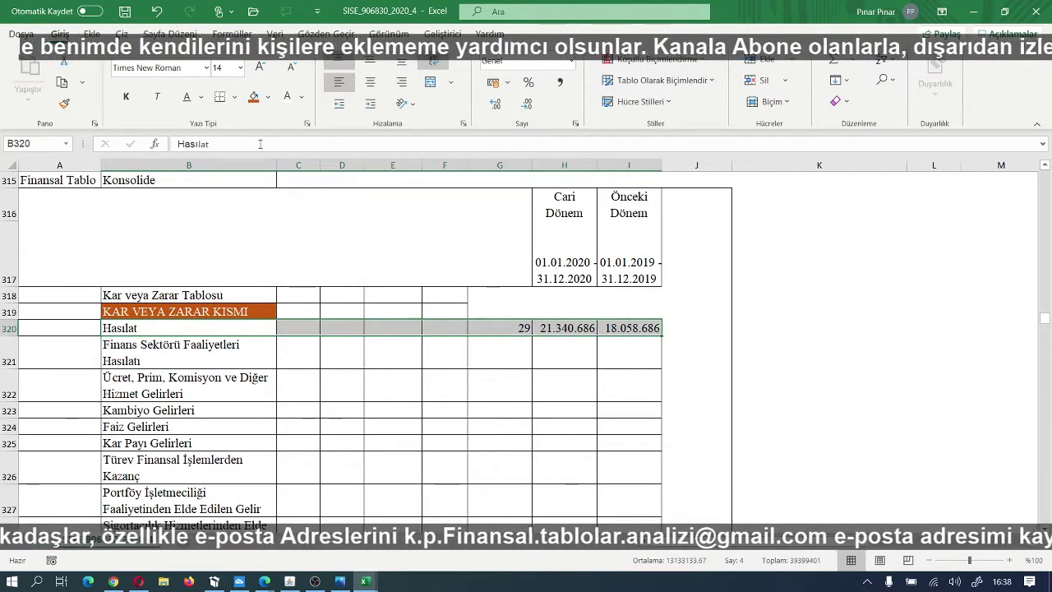
pyautogui.click(268, 97)
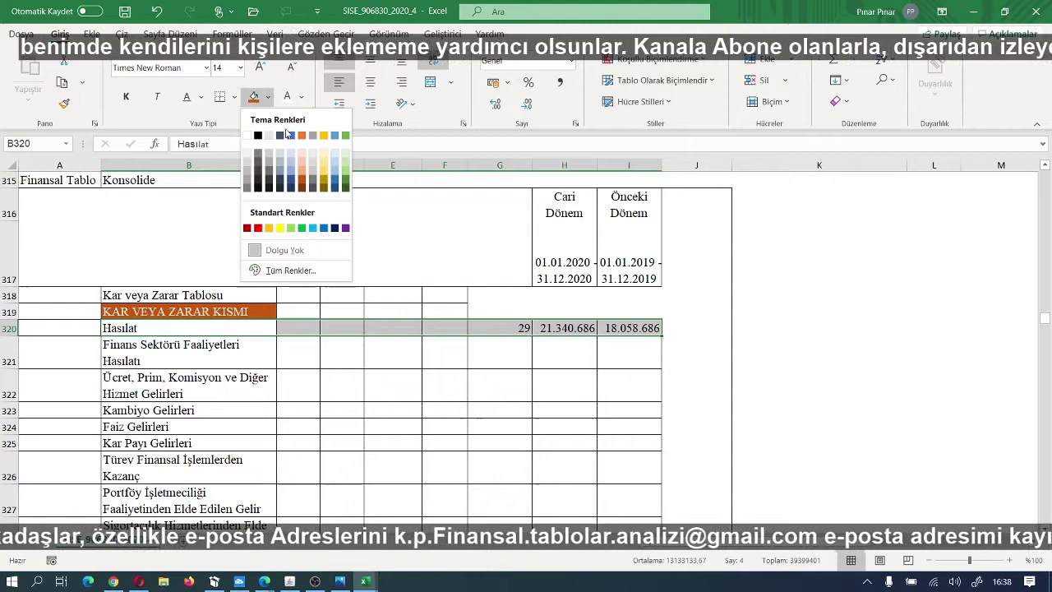
pyautogui.click(281, 184)
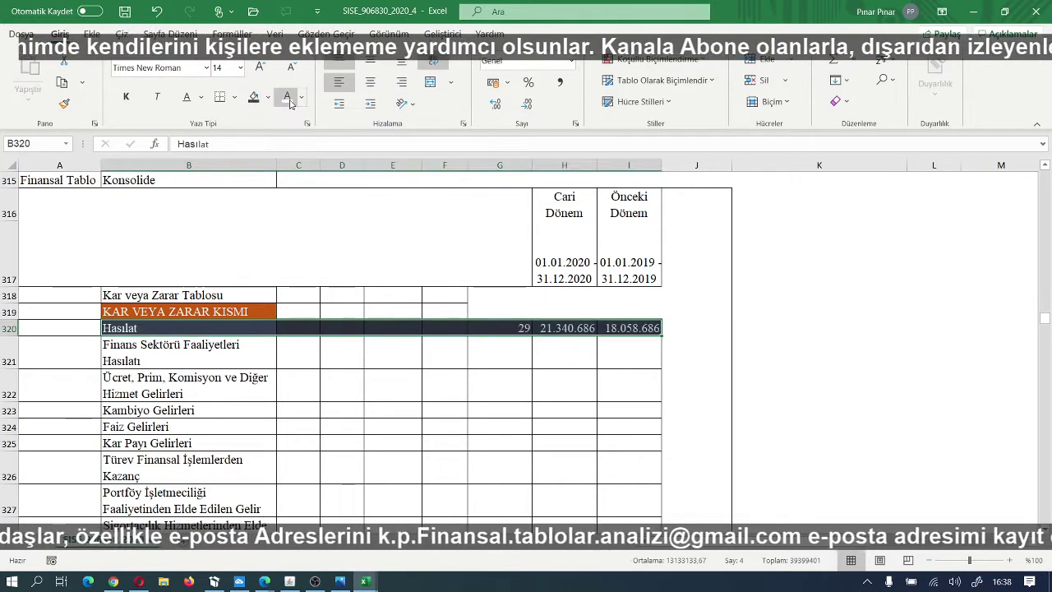
pyautogui.scroll(-1, 286, 236)
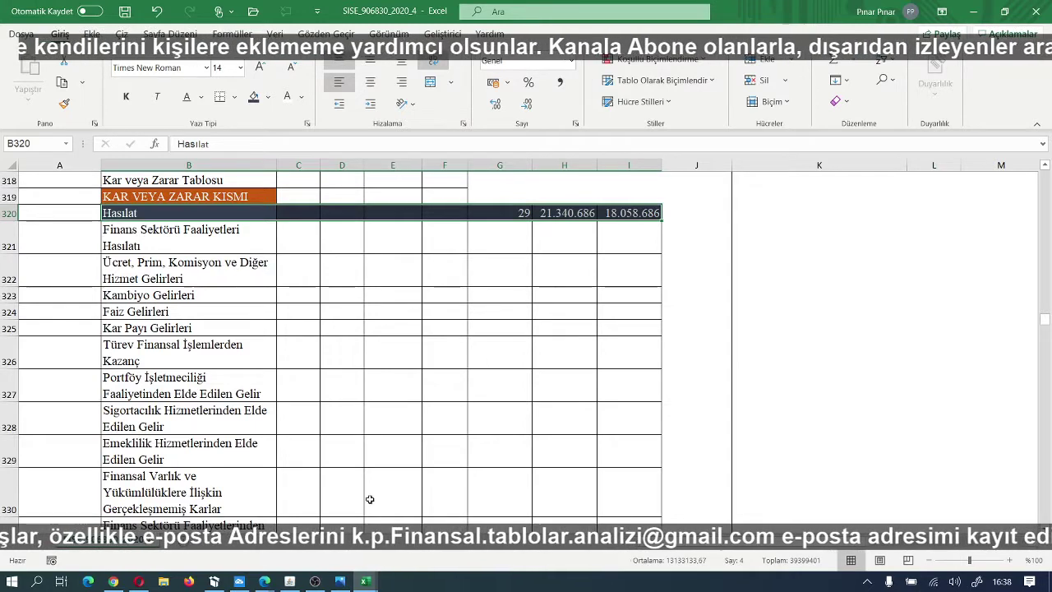
pyautogui.click(472, 284)
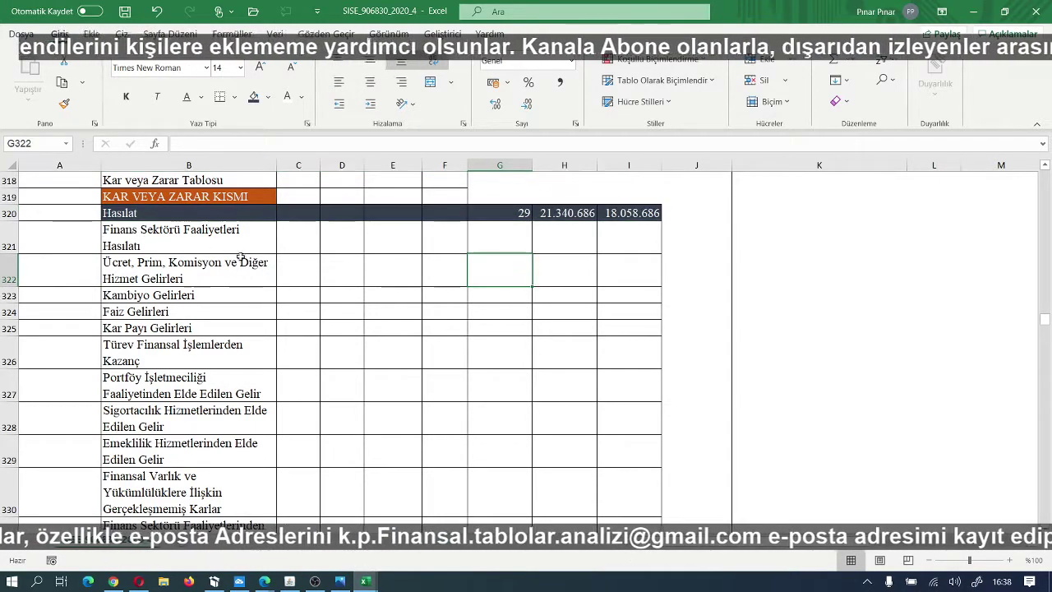
# Step: Switch to the MALİ TABLO ANALİZİ workbook and examine the main rows of the KAR - ZARAR table down to the investment income lines
pyautogui.moveTo(366, 581)
pyautogui.click(432, 485)
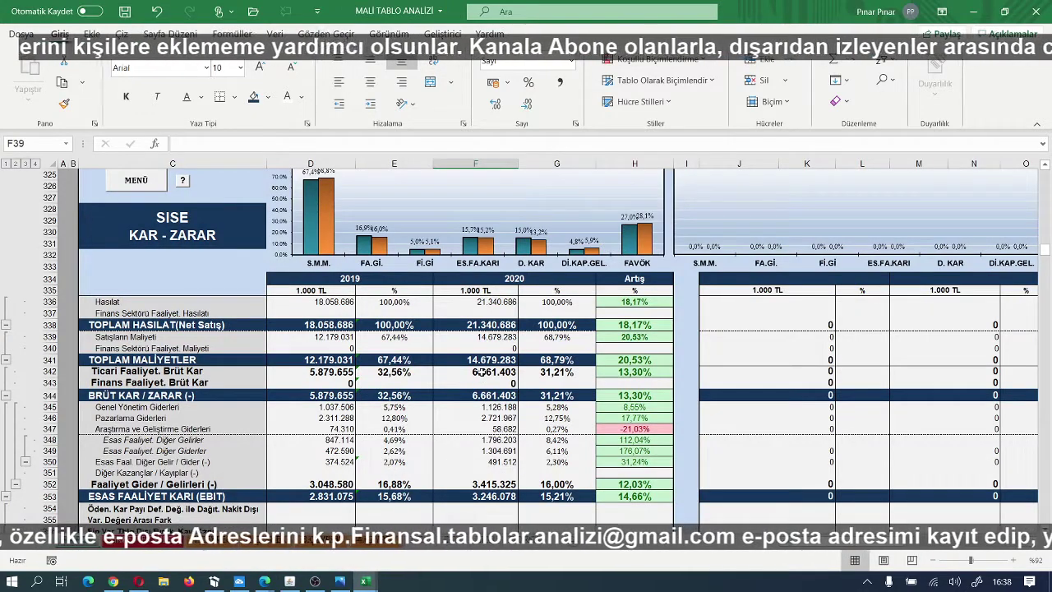
pyautogui.scroll(-1, 482, 372)
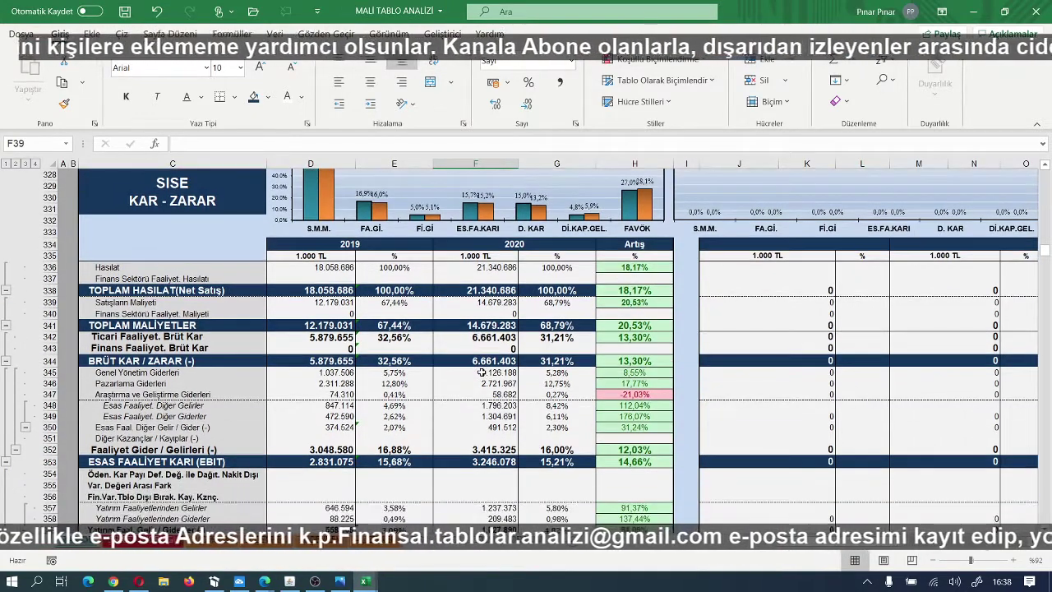
pyautogui.scroll(-1, 482, 372)
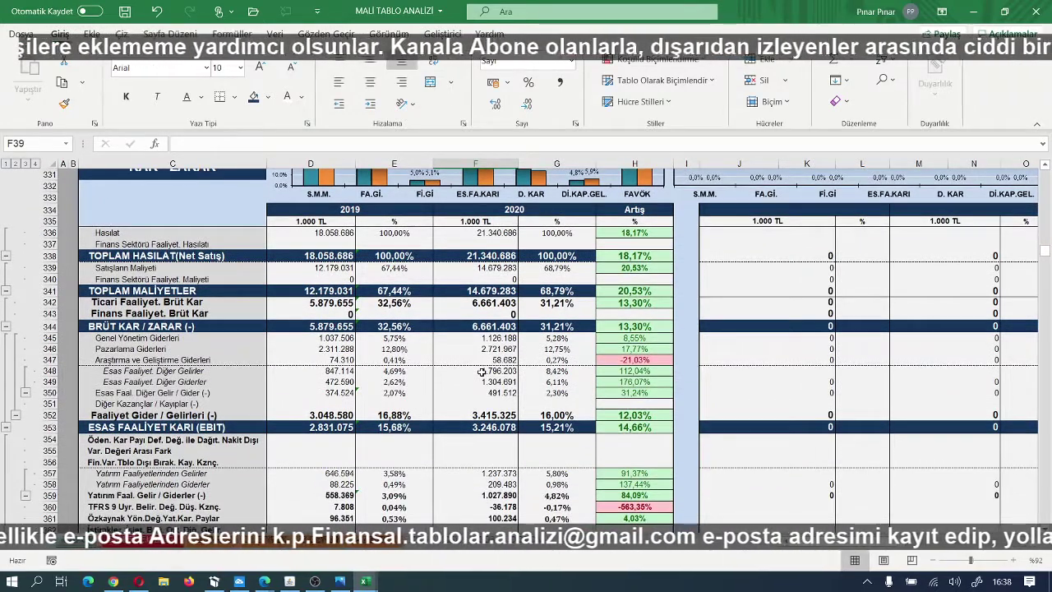
pyautogui.scroll(-1, 482, 371)
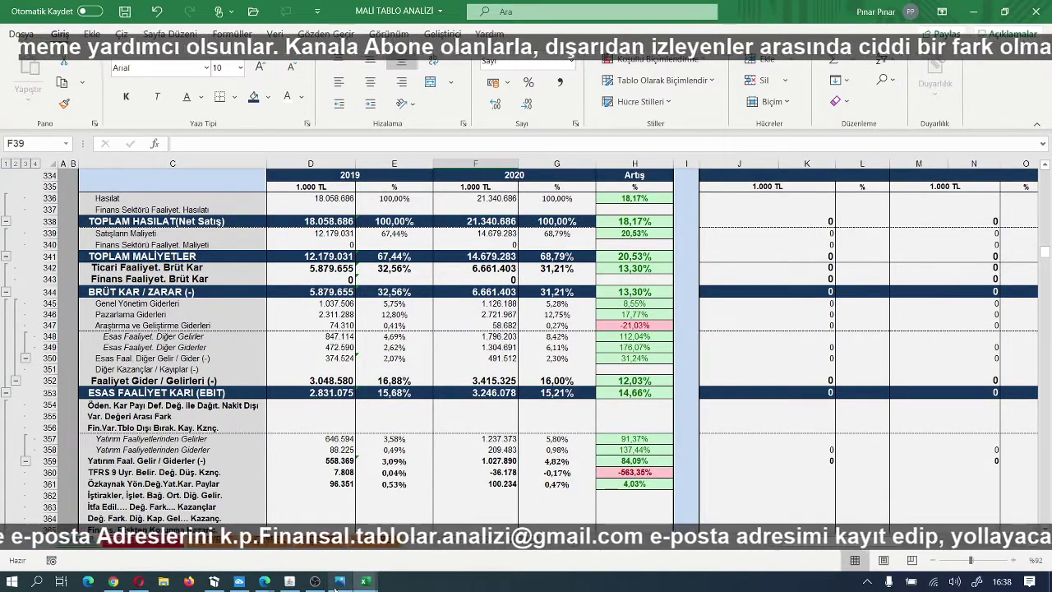
# Step: Compare the SISE_906830_2020_4 profit-and-loss rows from 321 to 353 with the main rows of the KAR - ZARAR table in MALİ TABLO ANALİZİ
pyautogui.moveTo(361, 584)
pyautogui.click(288, 485)
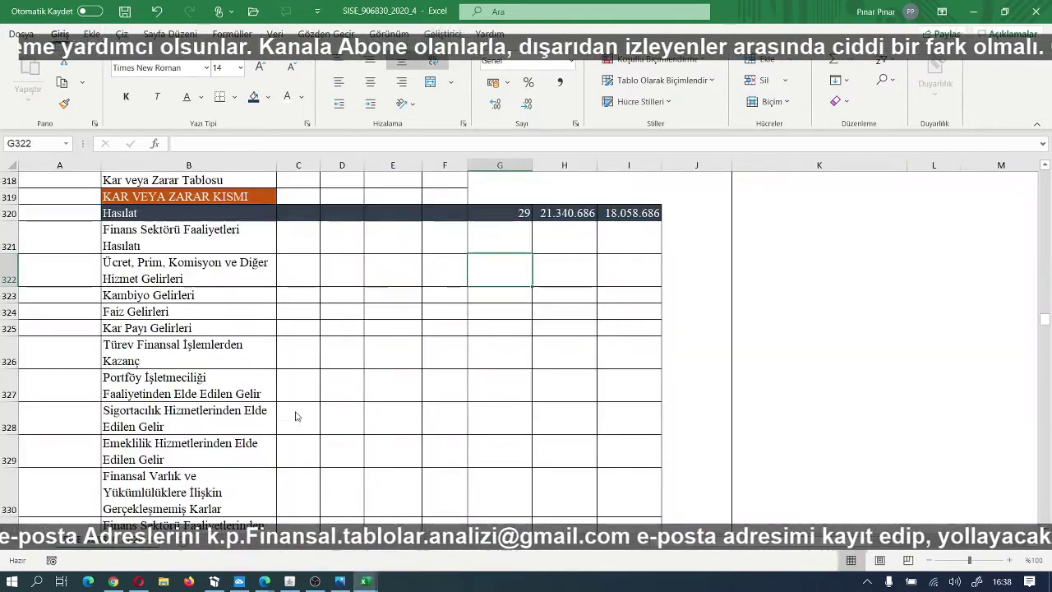
pyautogui.scroll(-1, 298, 393)
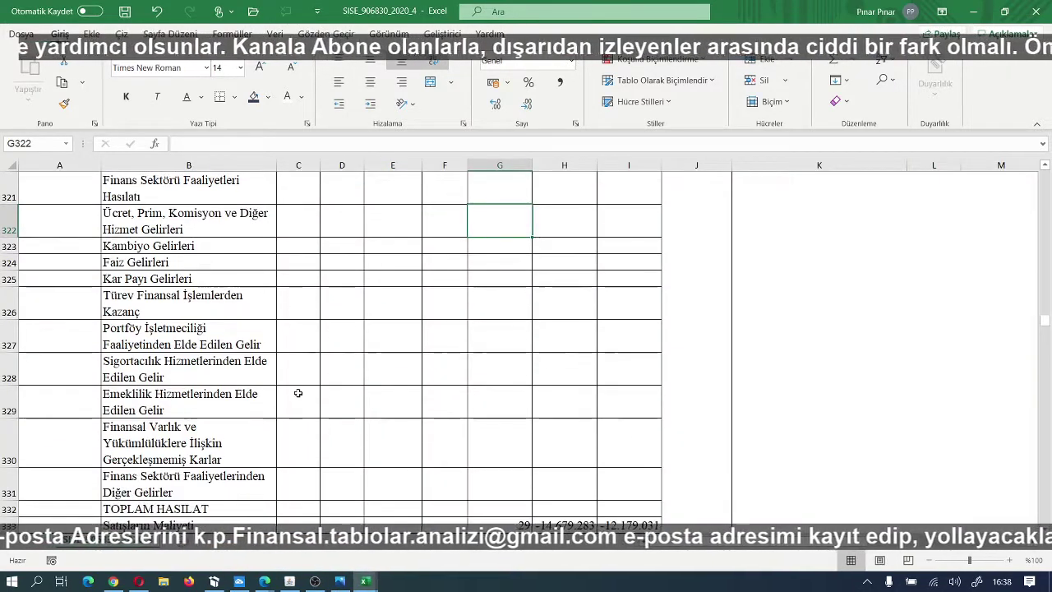
pyautogui.scroll(-1, 298, 394)
pyautogui.scroll(-1, 298, 394)
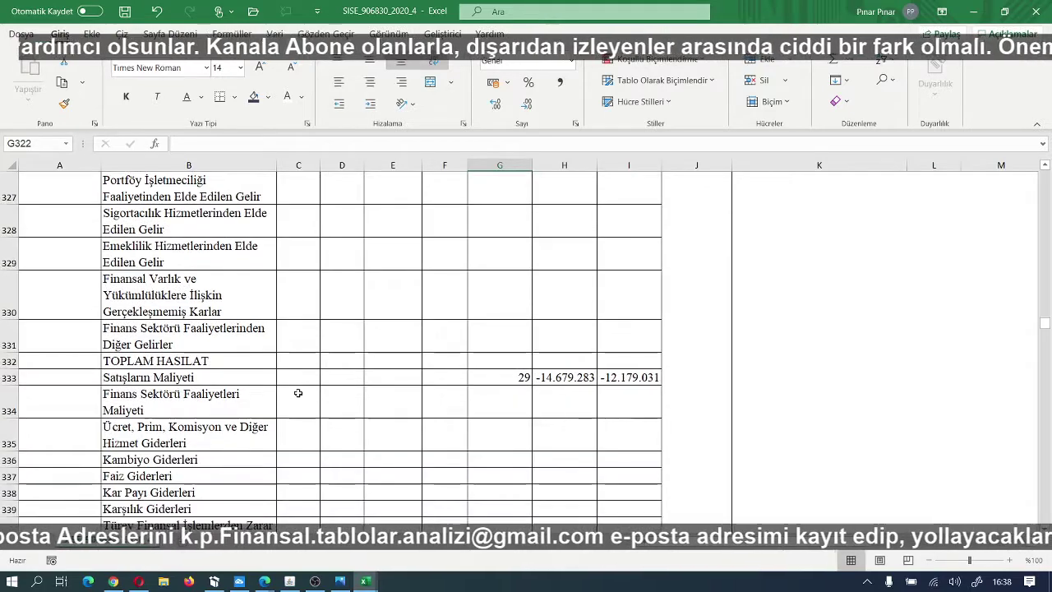
pyautogui.scroll(-1, 299, 394)
pyautogui.scroll(-2, 298, 393)
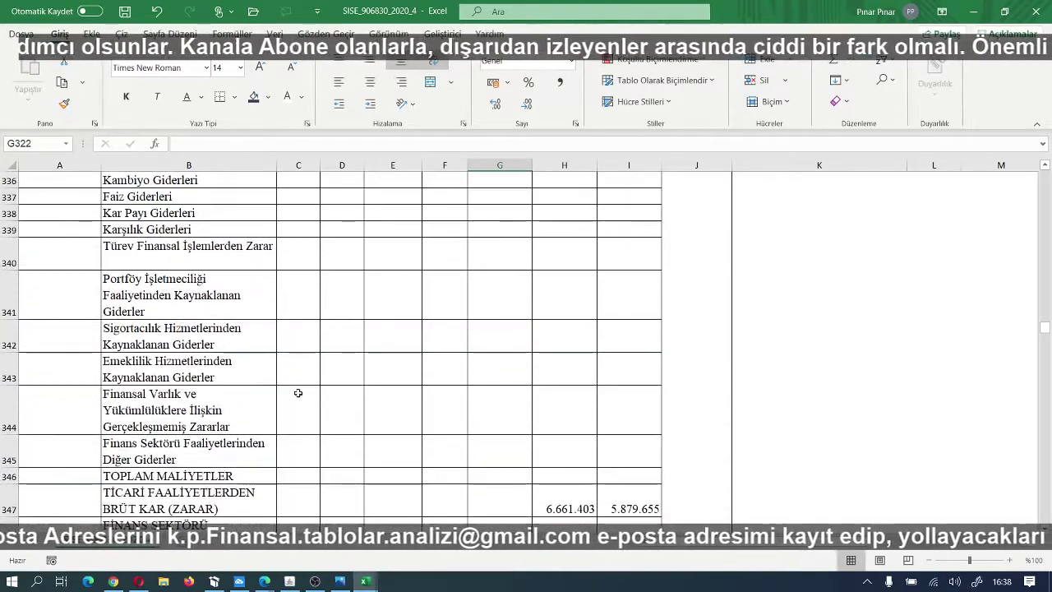
pyautogui.scroll(-1, 298, 394)
pyautogui.scroll(-1, 298, 394)
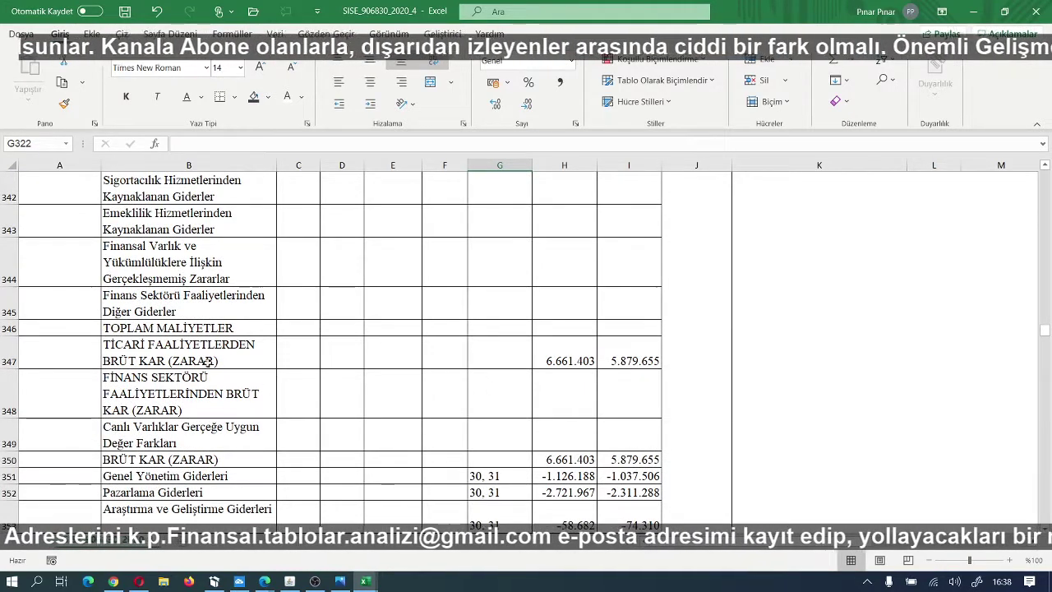
pyautogui.scroll(2, 304, 370)
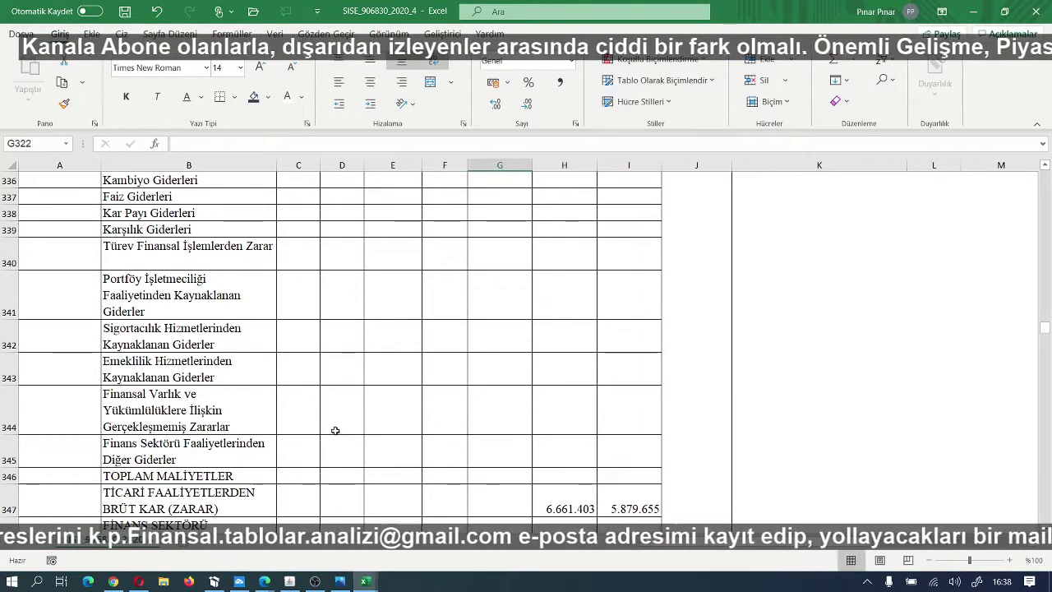
pyautogui.moveTo(365, 584)
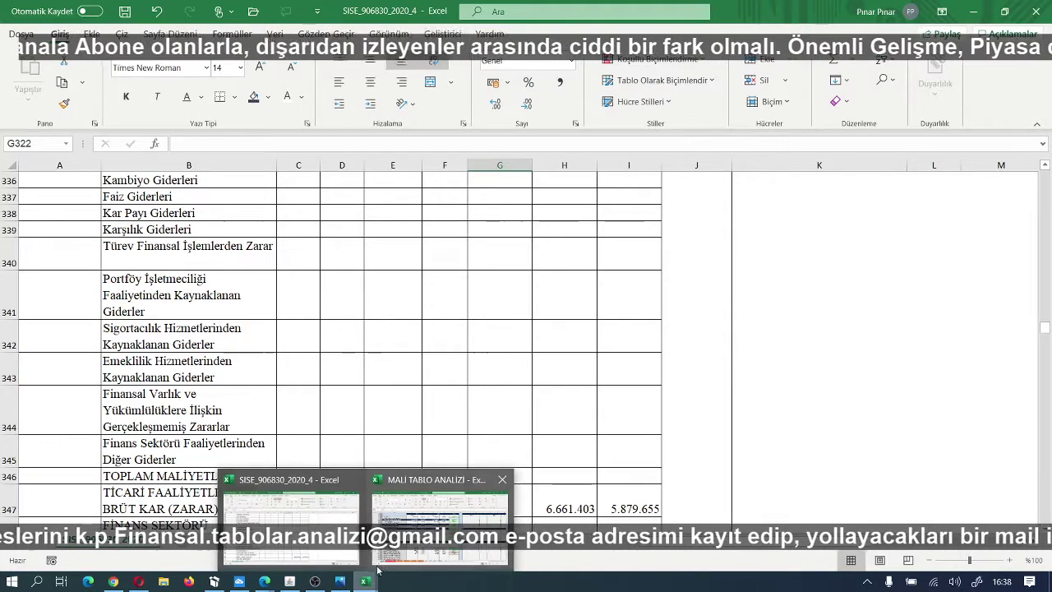
pyautogui.click(440, 518)
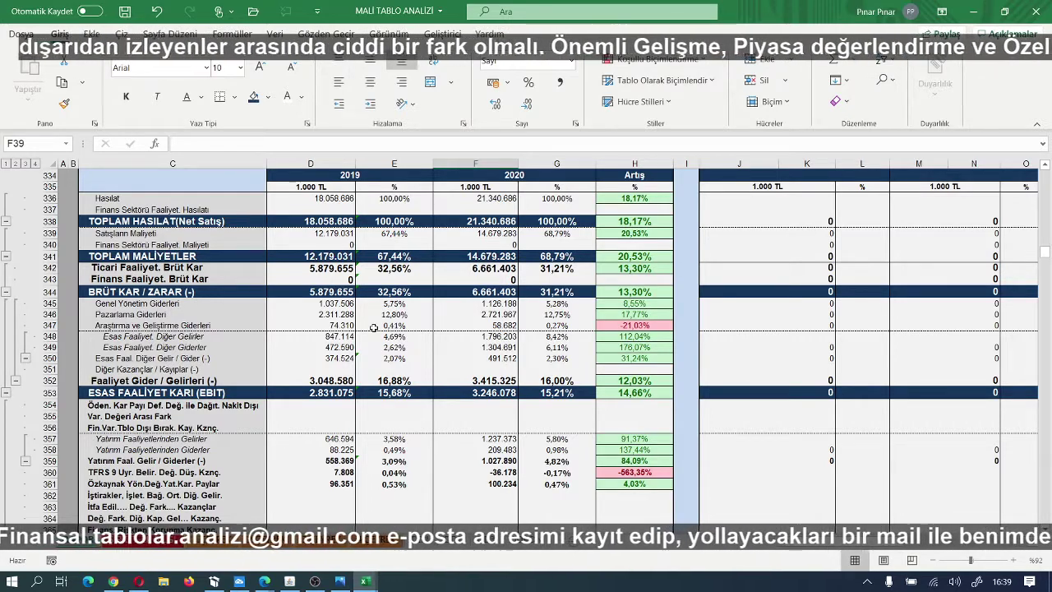
pyautogui.scroll(-1, 389, 376)
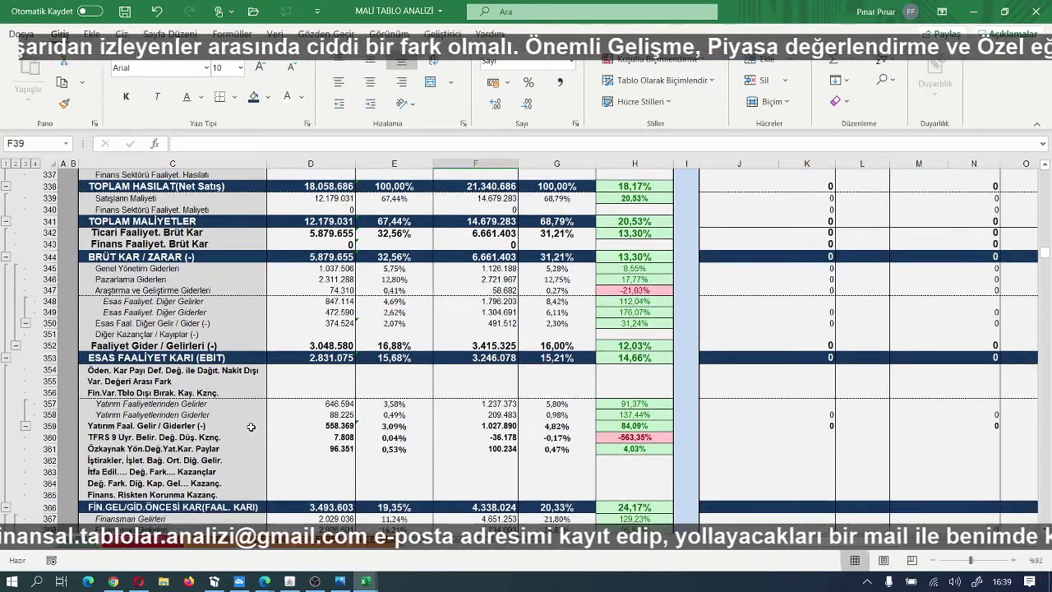
pyautogui.scroll(1, 248, 410)
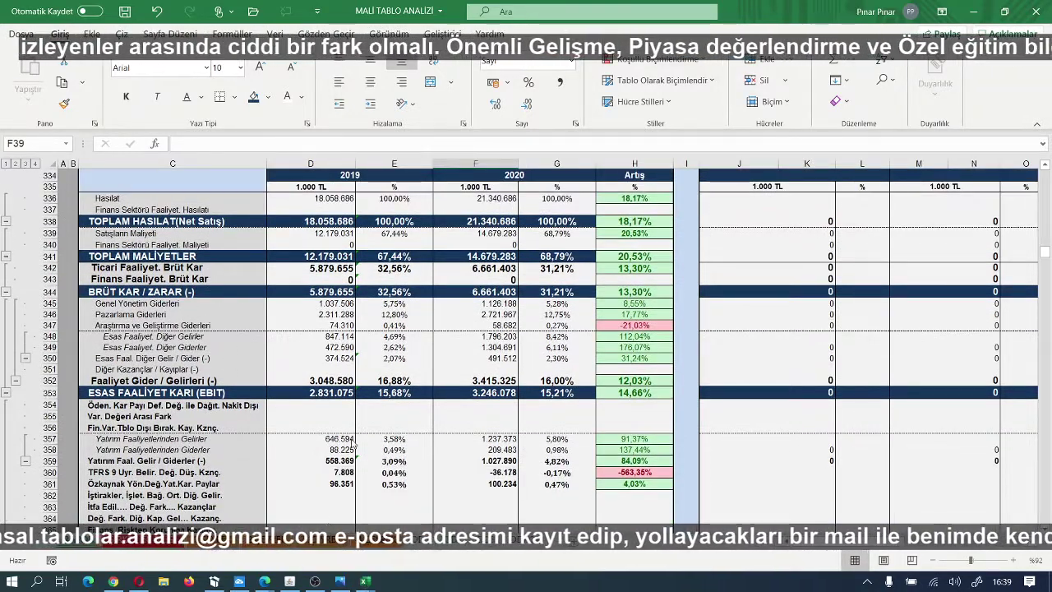
# Step: Return to the SISE_906830_2020_4 workbook and give the Satışların Maliyeti row, B333:I333, the dark blue-grey fill with white text
pyautogui.hotkey('alt', 'Tab')
pyautogui.moveTo(372, 584)
pyautogui.click(148, 361)
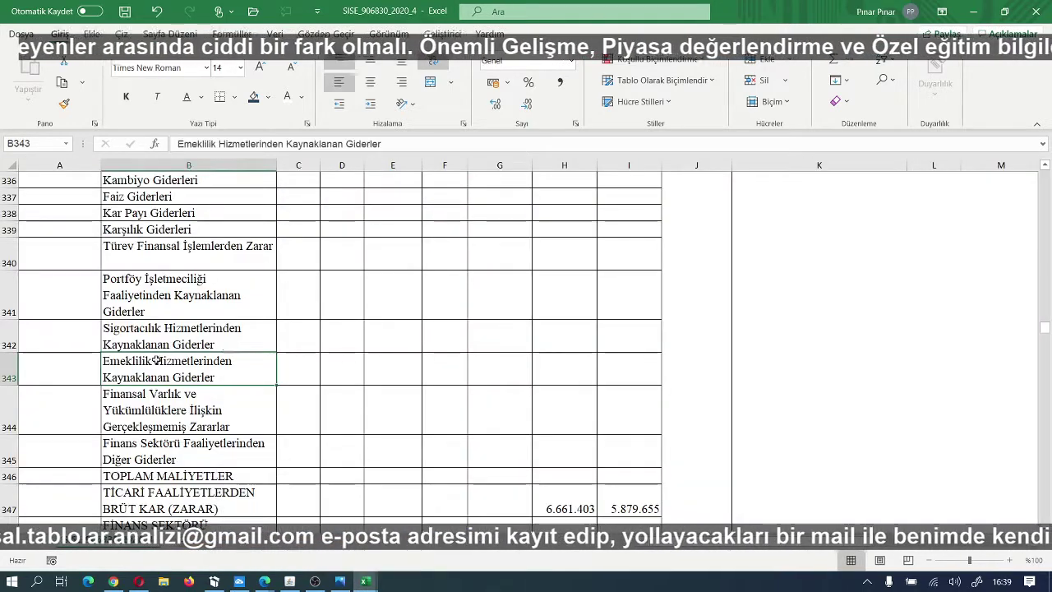
pyautogui.scroll(3, 228, 352)
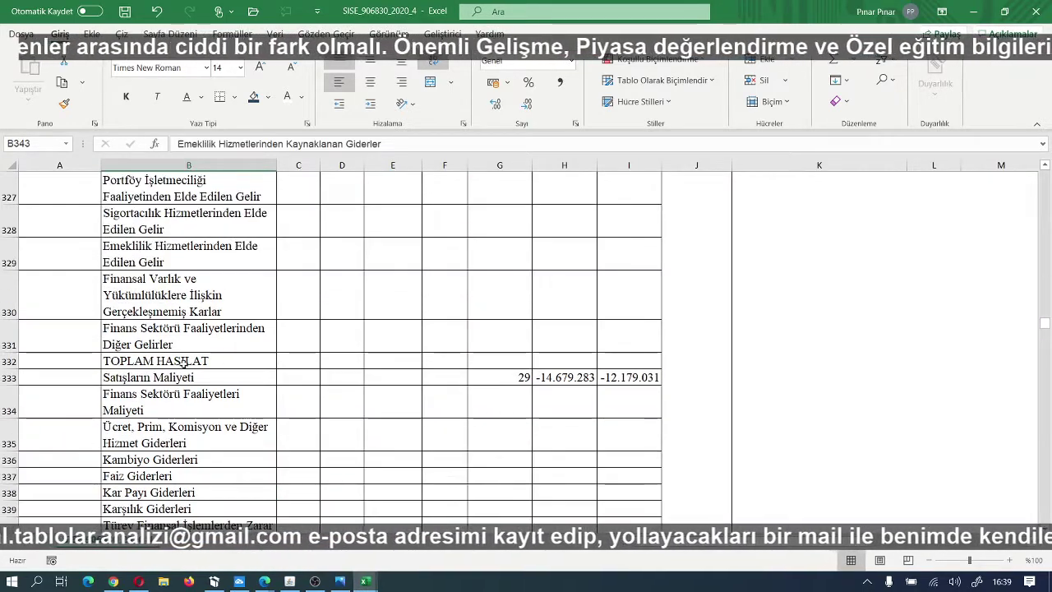
pyautogui.moveTo(229, 362); pyautogui.dragTo(430, 365)
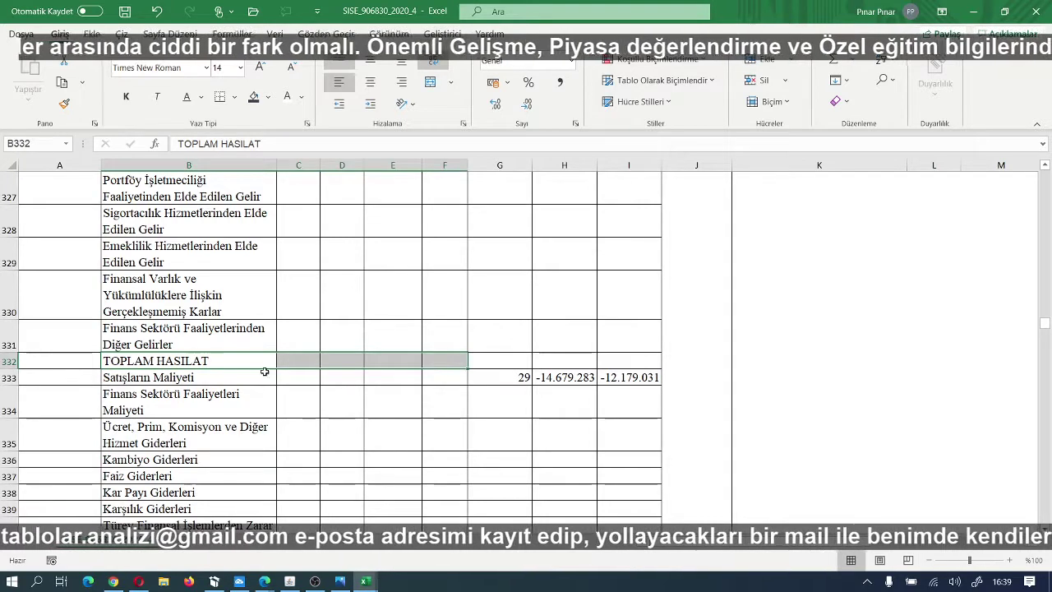
pyautogui.moveTo(148, 376); pyautogui.dragTo(623, 378)
pyautogui.click(258, 98)
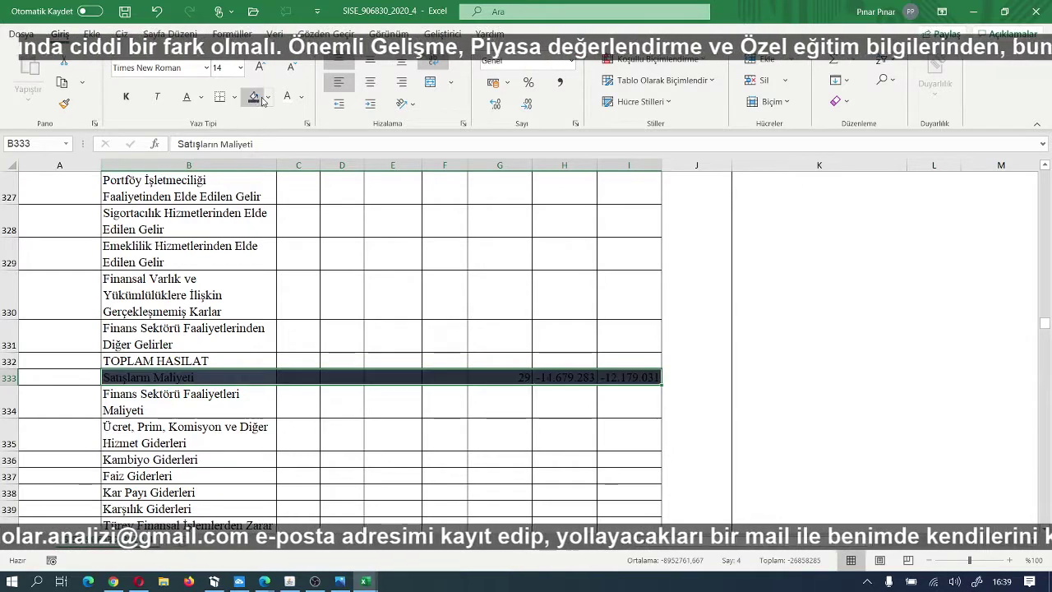
pyautogui.click(285, 98)
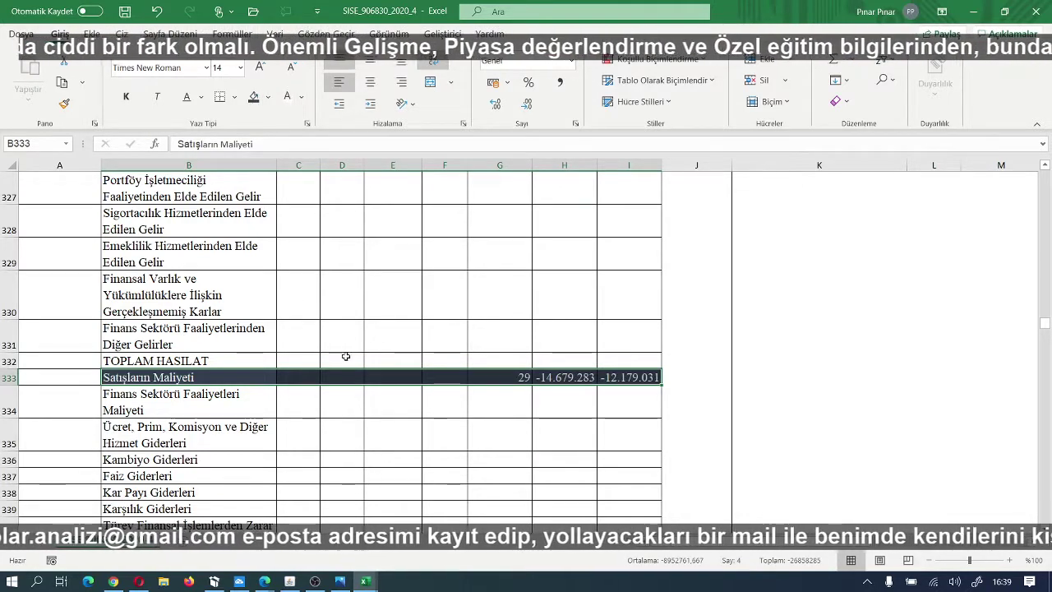
pyautogui.scroll(-1, 337, 361)
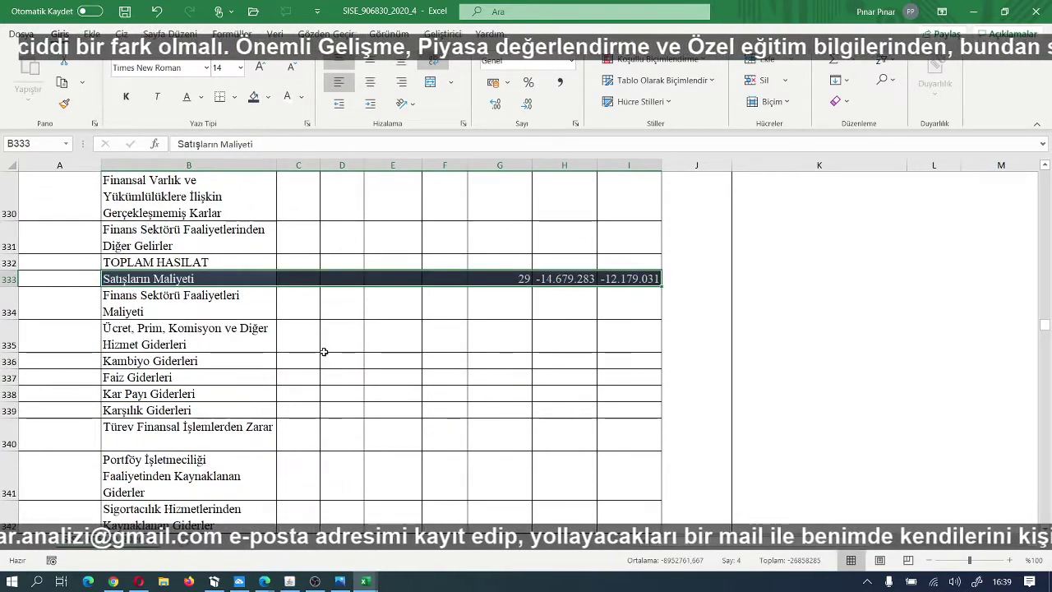
# Step: Give the TİCARİ FAALİYETLERDEN BRÜT KAR (ZARAR) row, B347:I347, the dark blue-grey fill with white text
pyautogui.scroll(3, 324, 352)
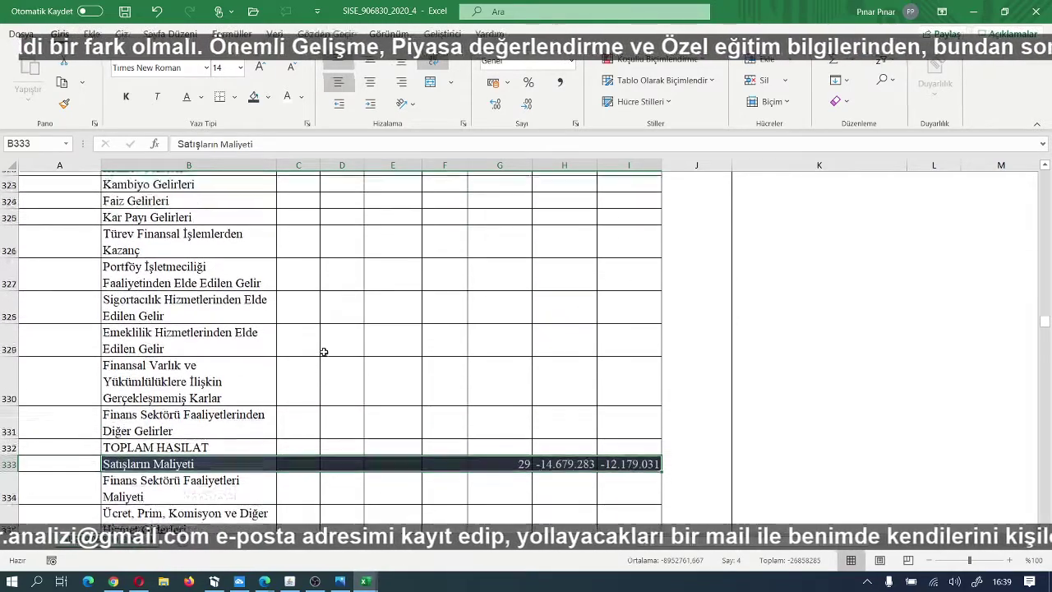
pyautogui.scroll(2, 324, 352)
pyautogui.scroll(-1, 324, 352)
pyautogui.scroll(2, 324, 352)
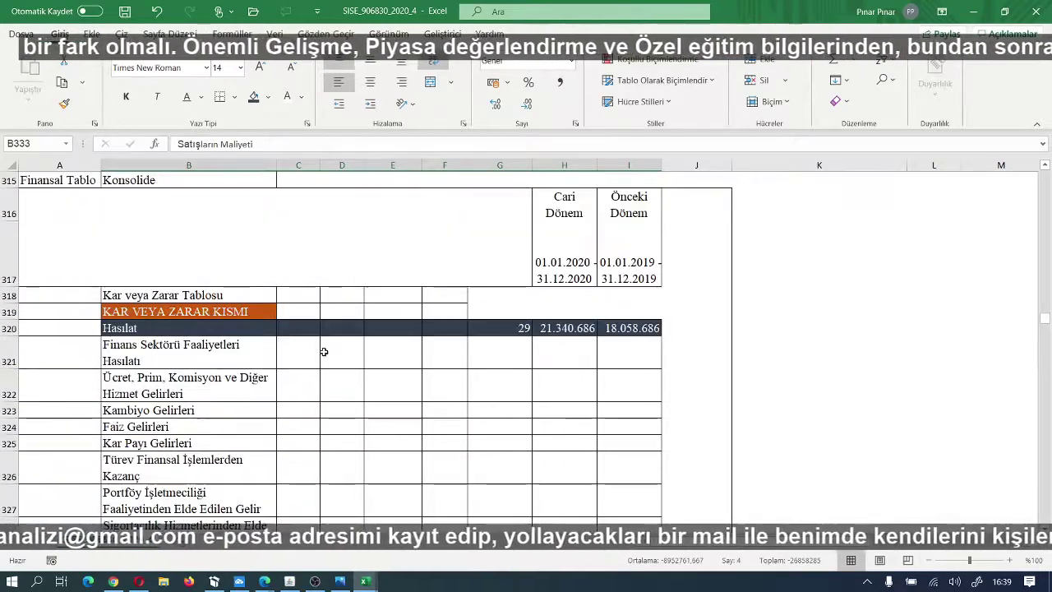
pyautogui.scroll(-5, 324, 352)
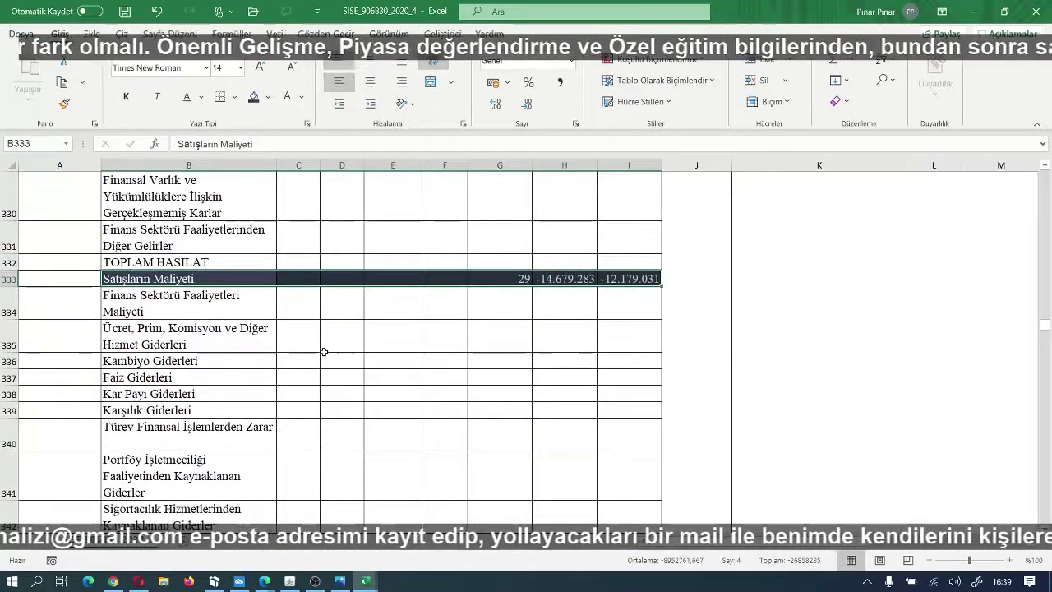
pyautogui.scroll(-4, 323, 352)
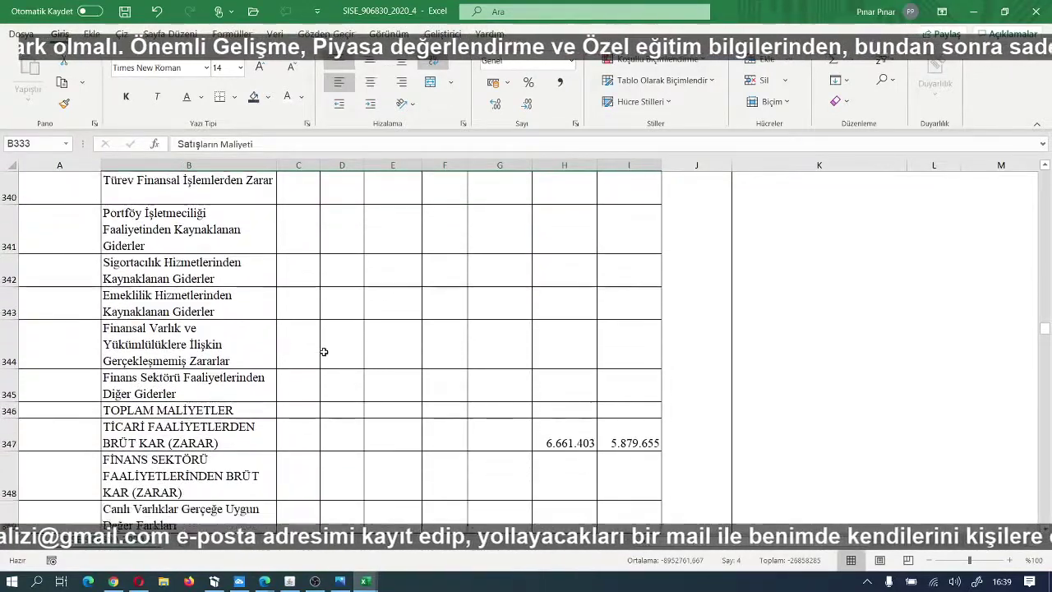
pyautogui.scroll(-1, 324, 351)
pyautogui.click(147, 352)
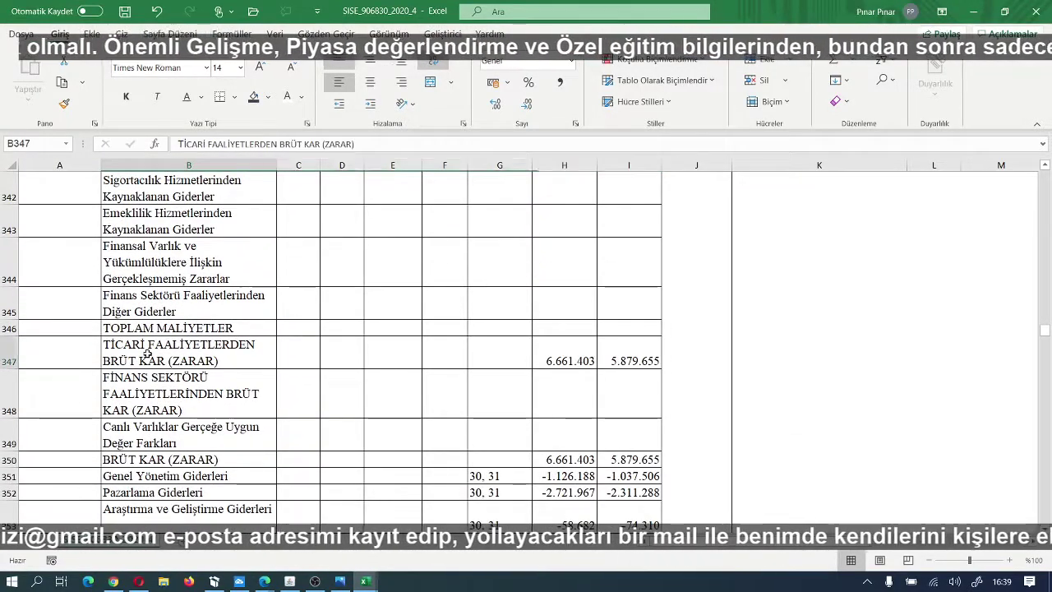
pyautogui.moveTo(147, 353); pyautogui.dragTo(608, 362)
pyautogui.click(254, 97)
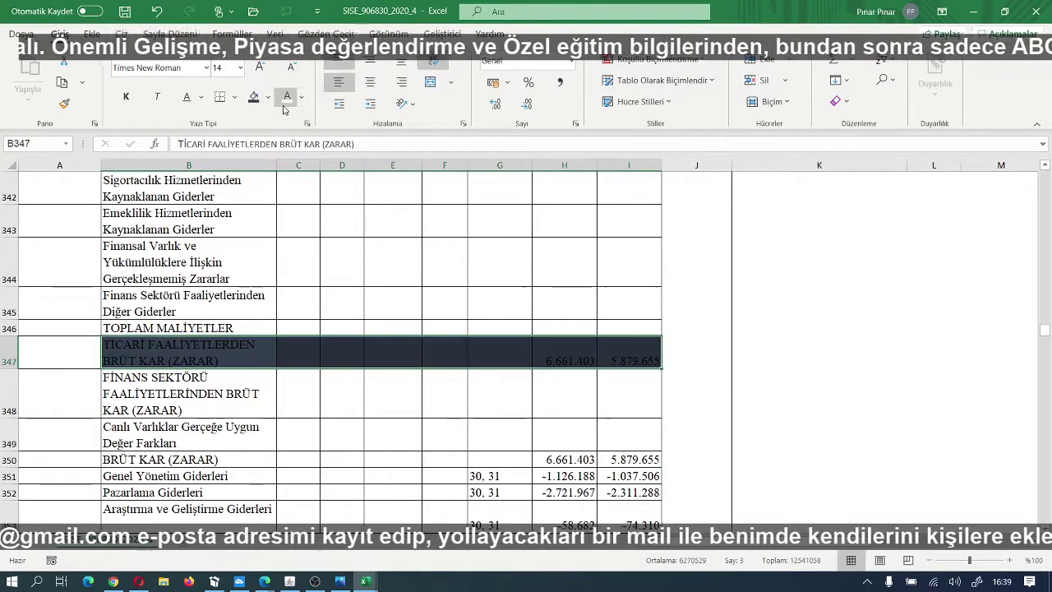
pyautogui.click(286, 100)
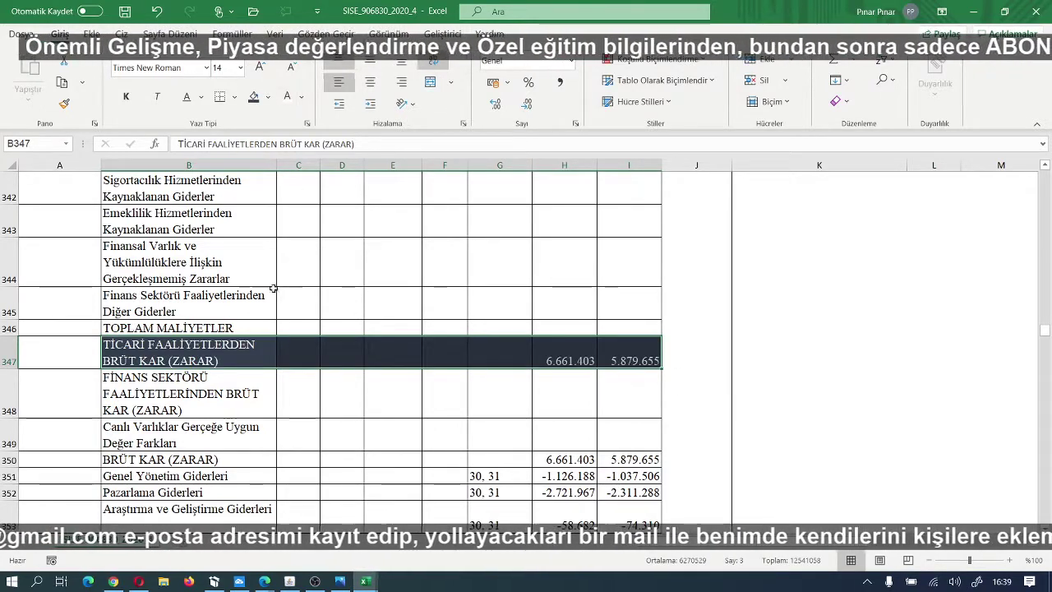
# Step: Give the BRÜT KAR (ZARAR) row, B350:I350, the dark blue-grey fill with white text
pyautogui.scroll(-1, 273, 288)
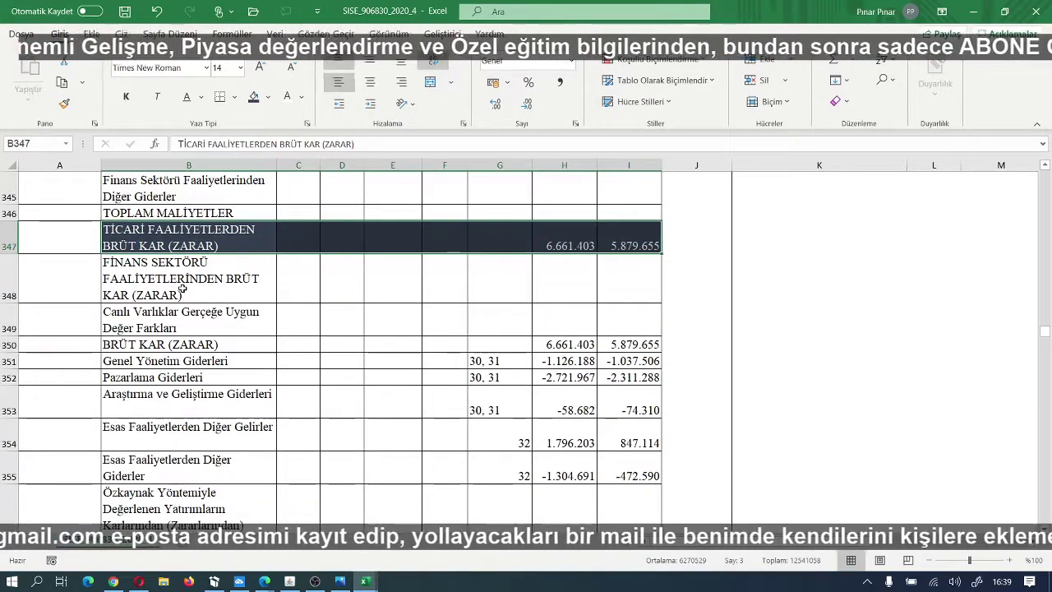
pyautogui.moveTo(152, 347); pyautogui.dragTo(657, 349)
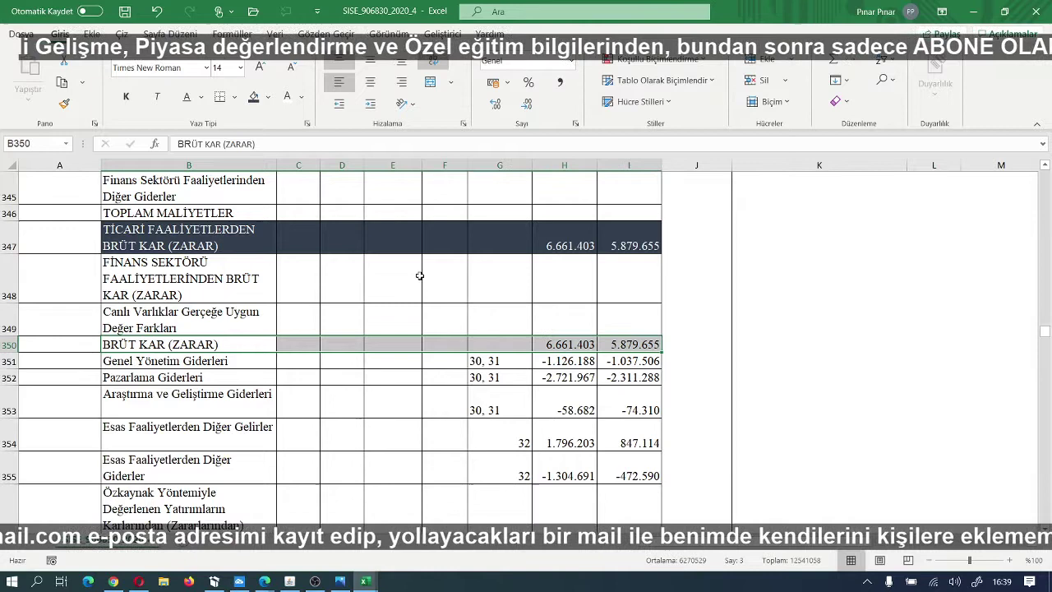
pyautogui.click(254, 97)
pyautogui.click(287, 97)
# Step: Give the ESAS FAALİYET KARI (ZARARI) row, B358:I358, the dark blue-grey fill with white text
pyautogui.scroll(-1, 284, 294)
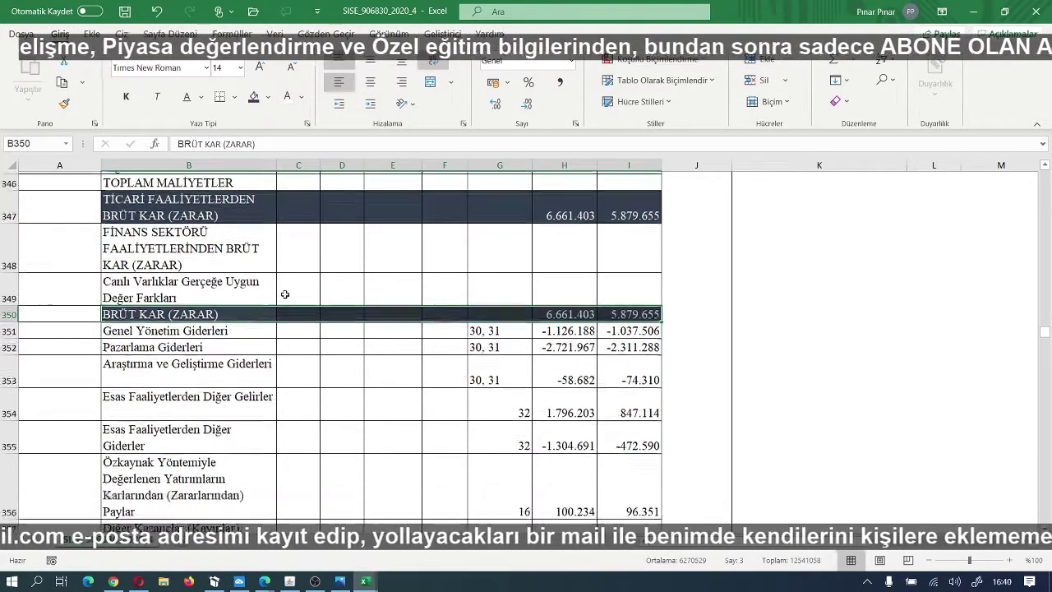
pyautogui.scroll(-1, 284, 294)
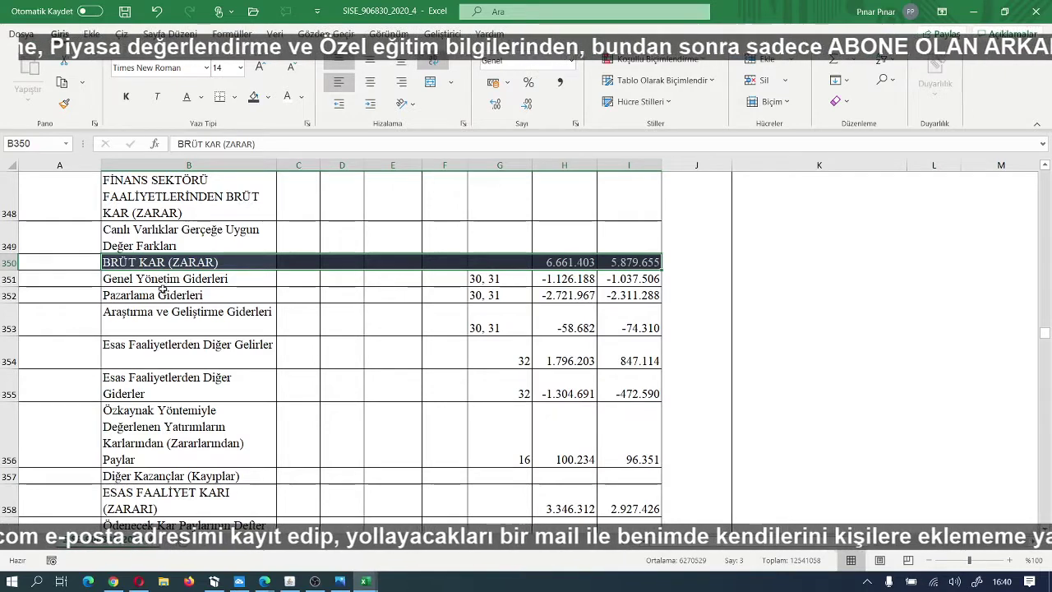
pyautogui.scroll(-1, 174, 380)
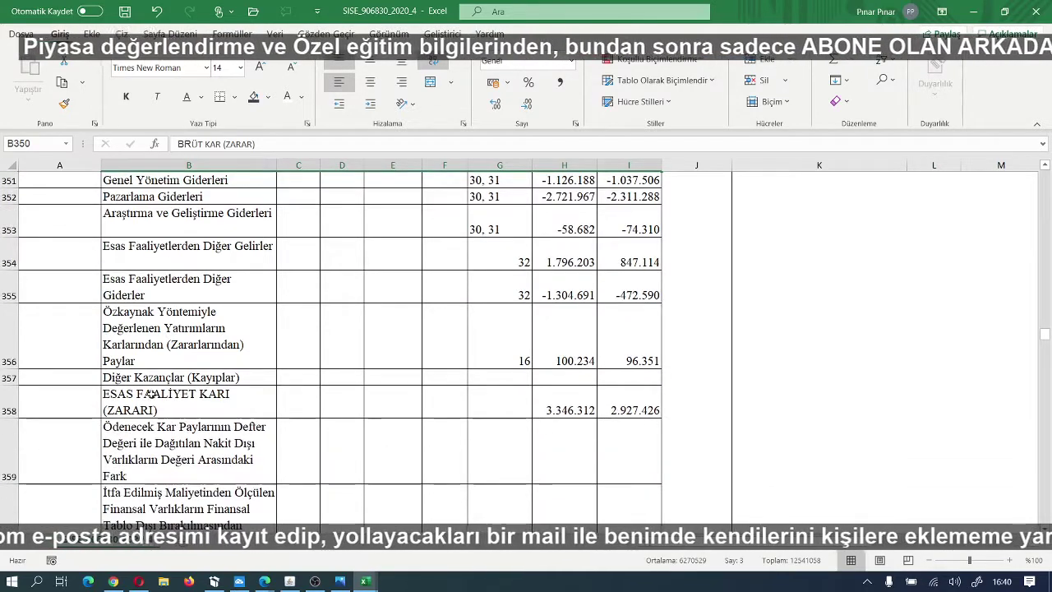
pyautogui.moveTo(144, 396); pyautogui.dragTo(667, 415)
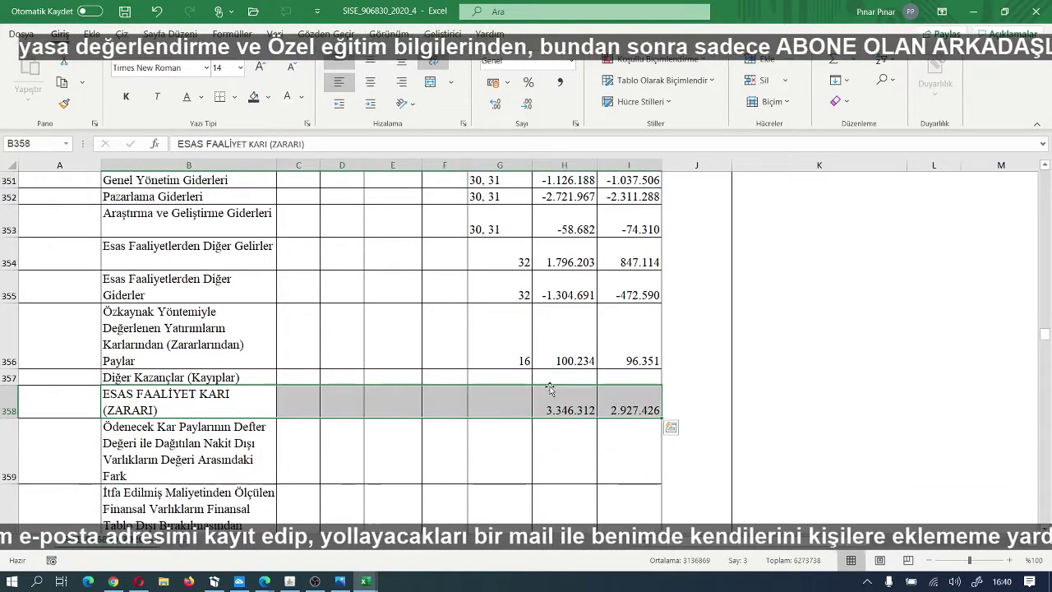
pyautogui.click(258, 101)
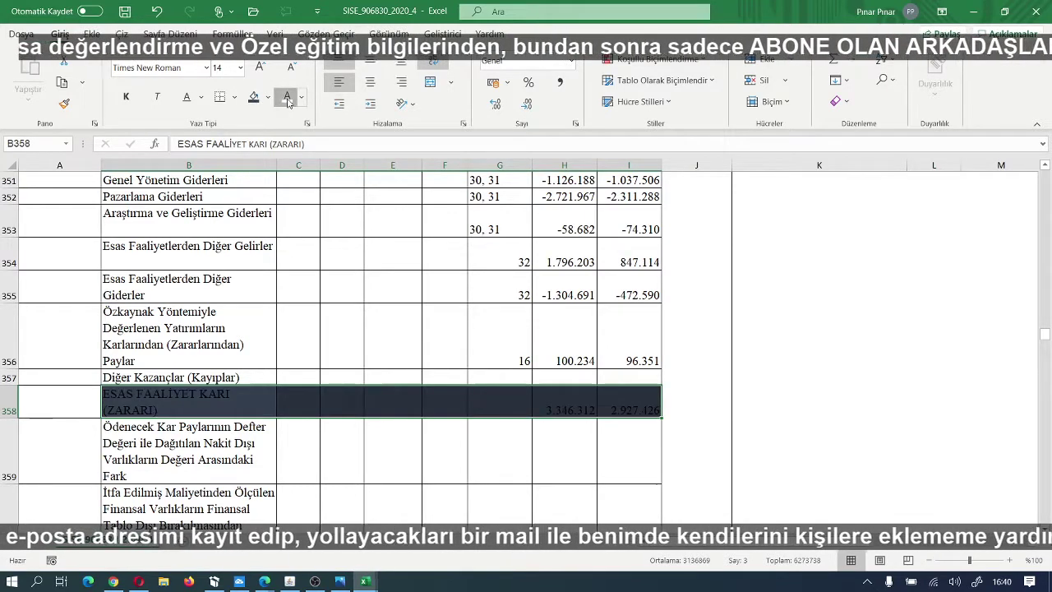
pyautogui.click(287, 98)
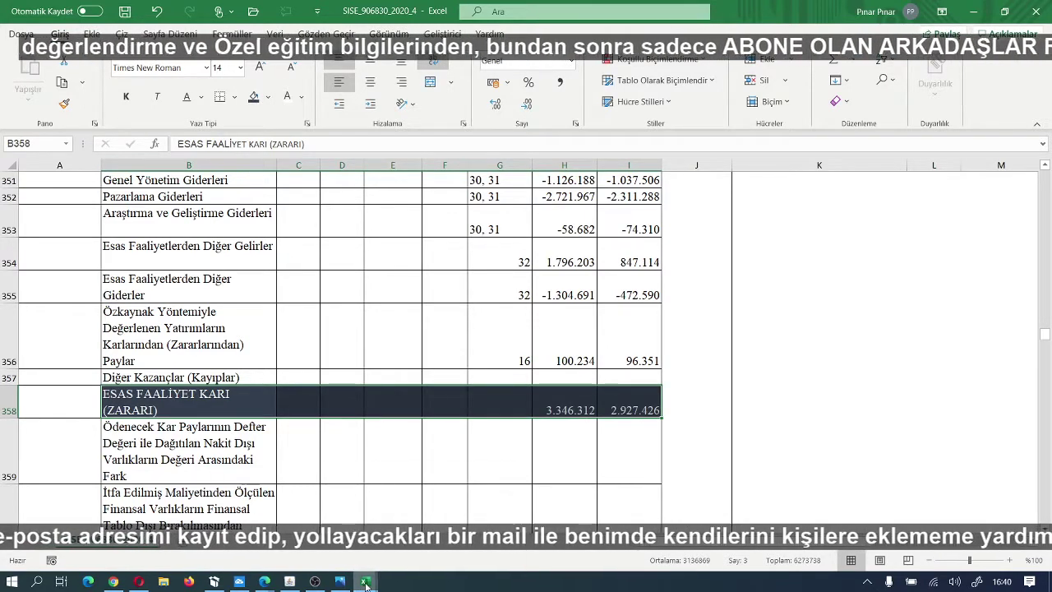
# Step: Switch to the MALİ TABLO ANALİZİ workbook and examine the KAR - ZARAR table's main rows down to FAVÖK (EBITA) and the start of the cash-flow table
pyautogui.moveTo(366, 585)
pyautogui.click(444, 483)
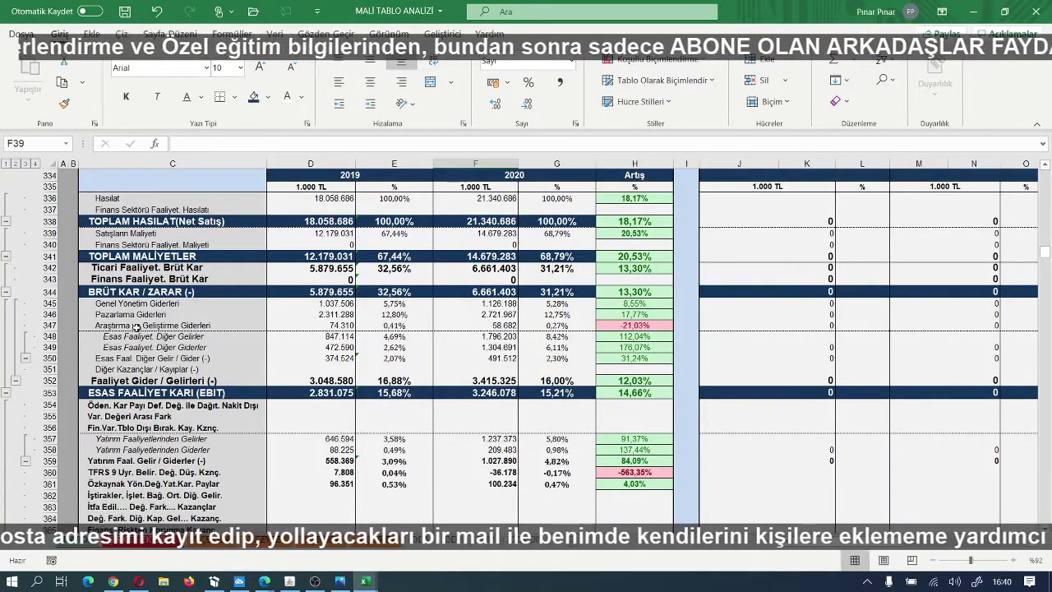
pyautogui.scroll(-2, 136, 327)
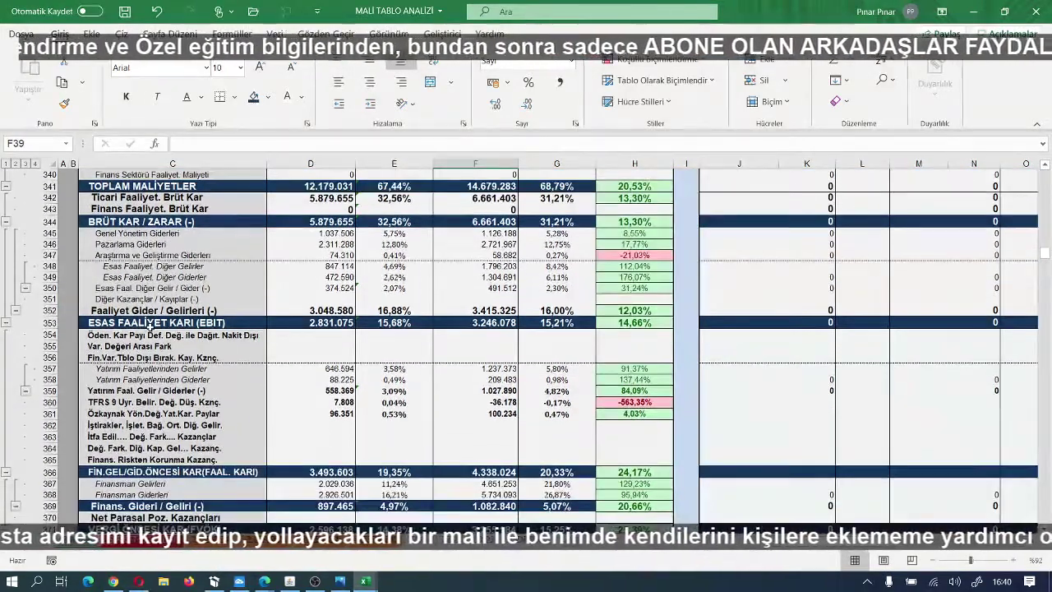
pyautogui.scroll(1, 149, 326)
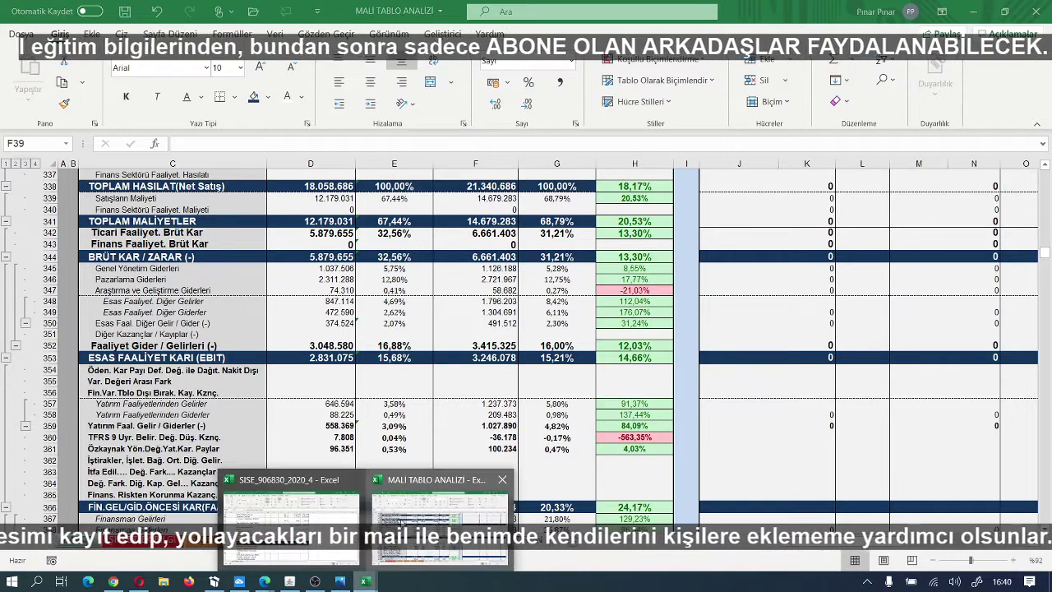
pyautogui.scroll(-2, 333, 404)
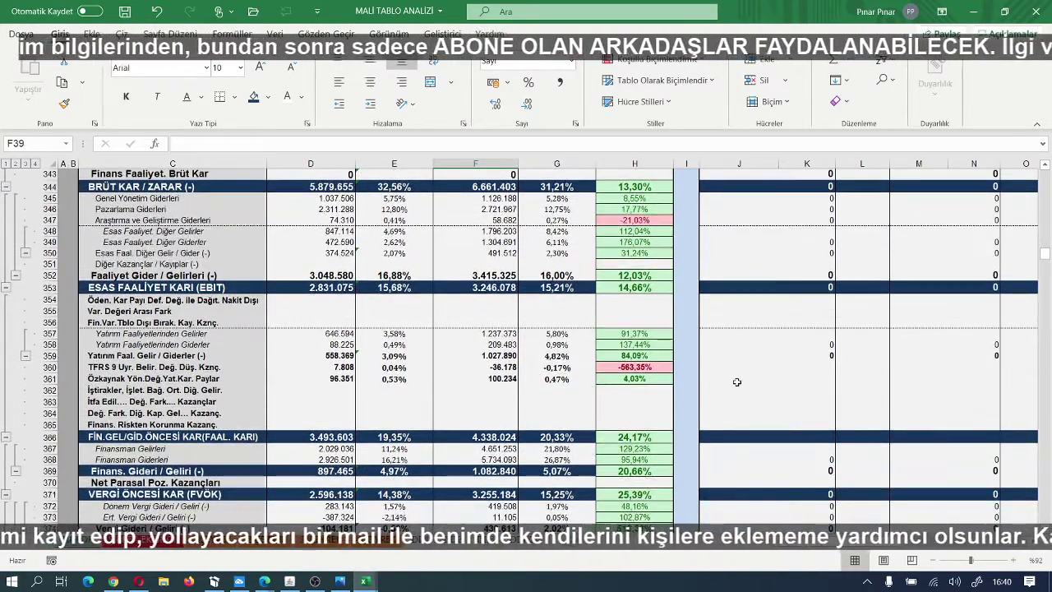
pyautogui.scroll(-1, 737, 382)
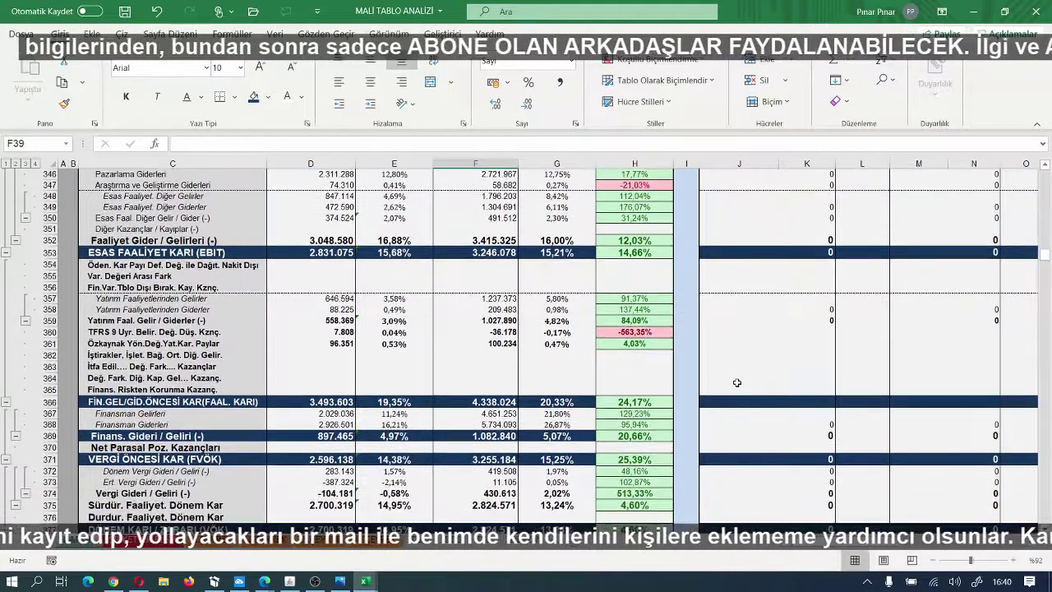
pyautogui.scroll(-1, 737, 382)
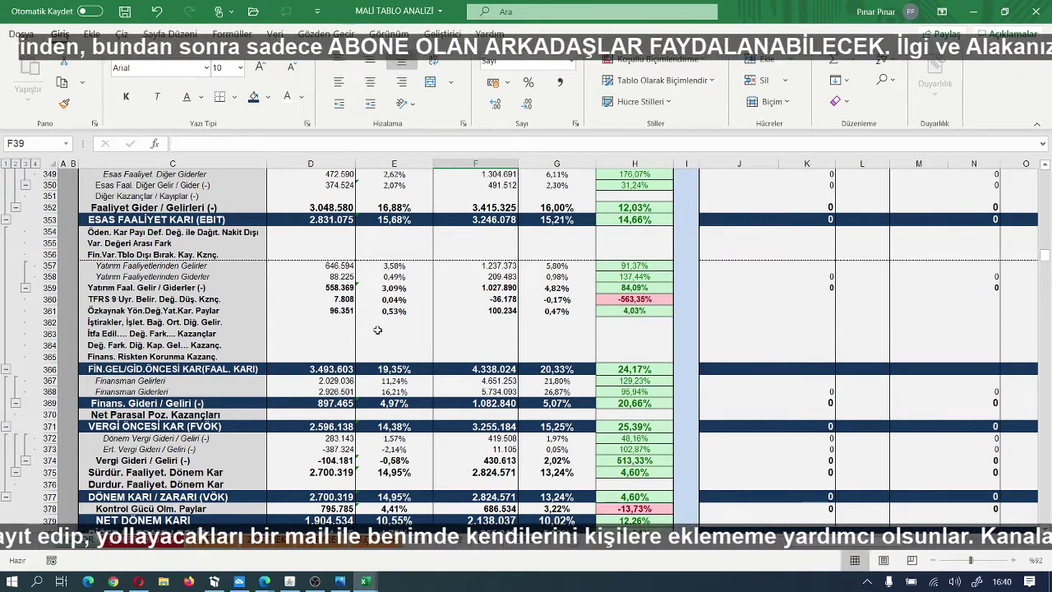
pyautogui.scroll(-1, 393, 357)
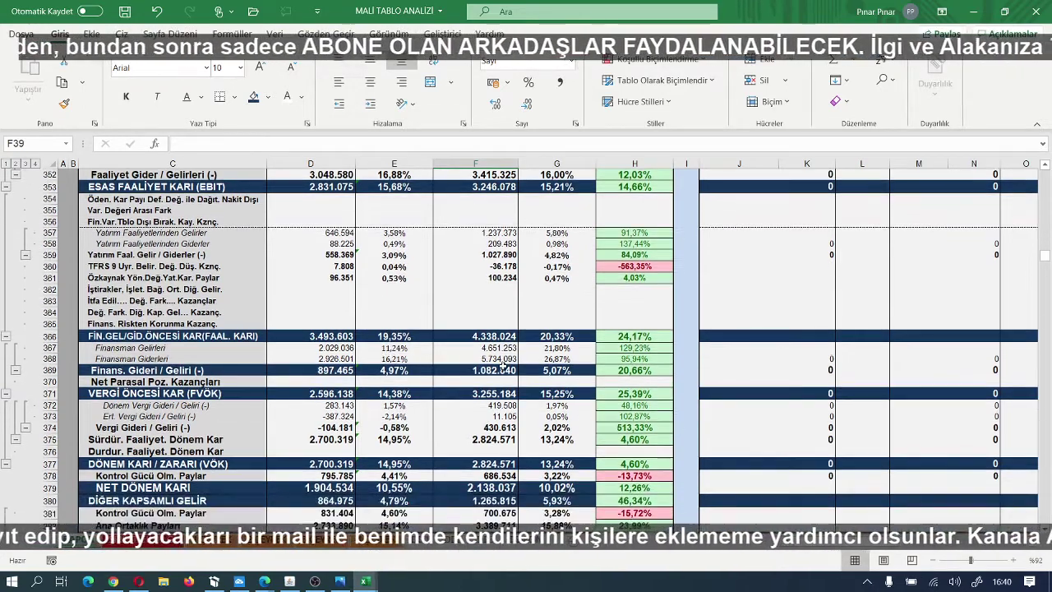
pyautogui.scroll(-1, 502, 366)
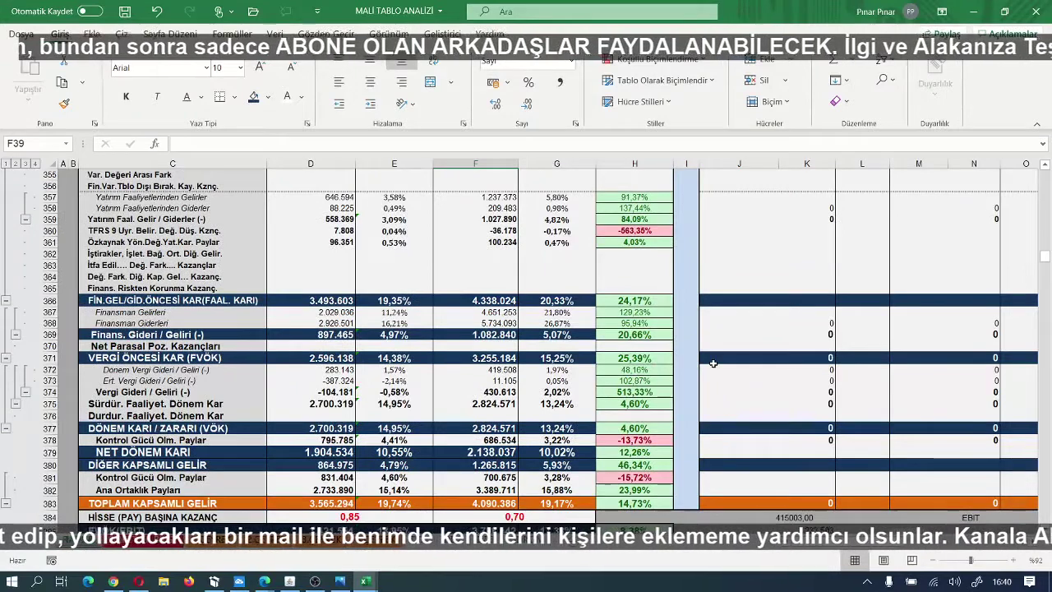
pyautogui.scroll(-1, 712, 364)
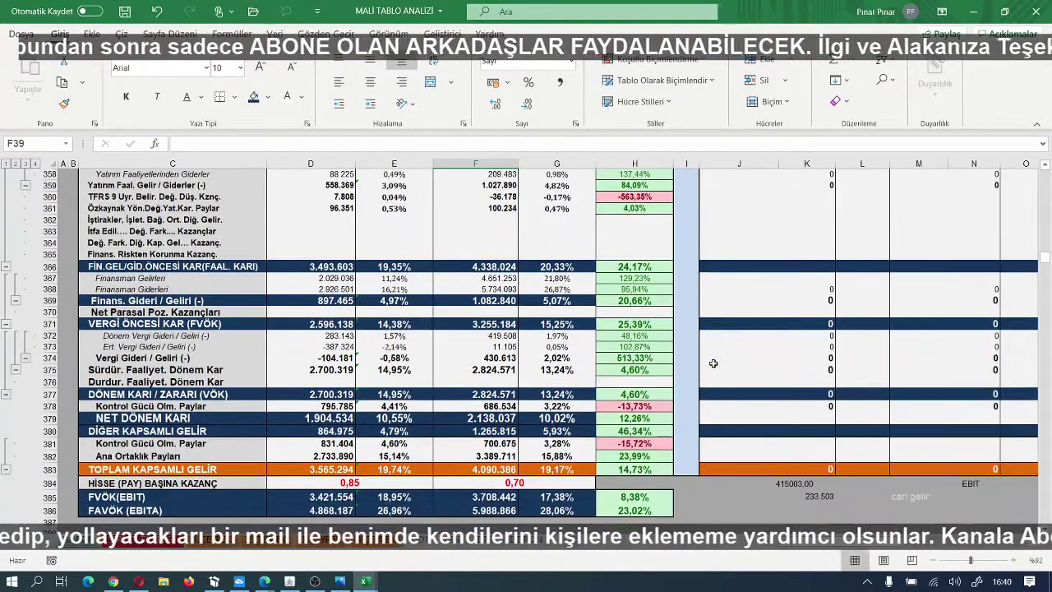
pyautogui.scroll(-1, 712, 363)
pyautogui.scroll(-1, 712, 364)
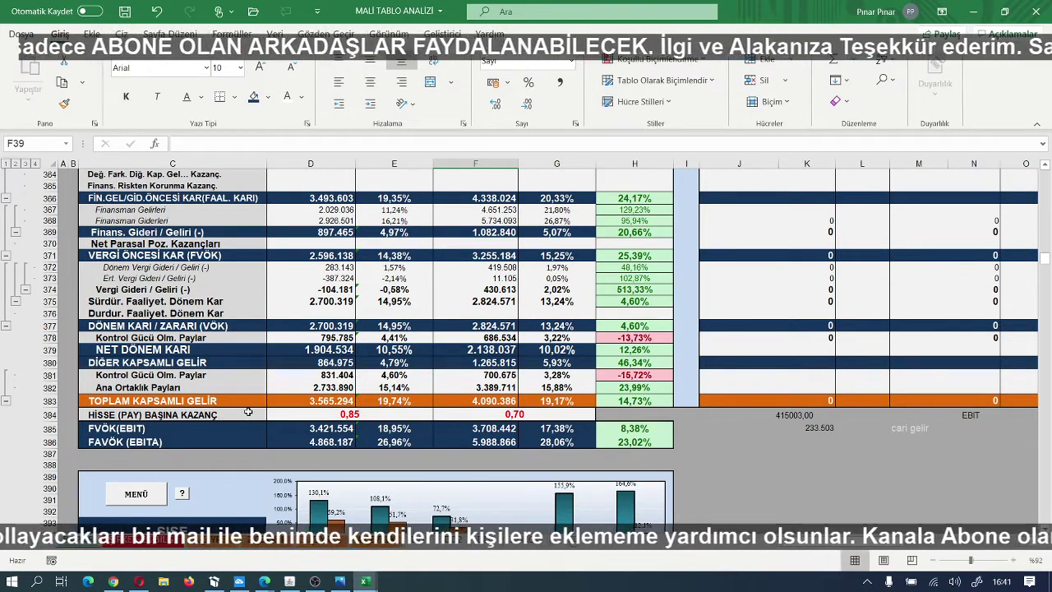
pyautogui.scroll(-2, 248, 411)
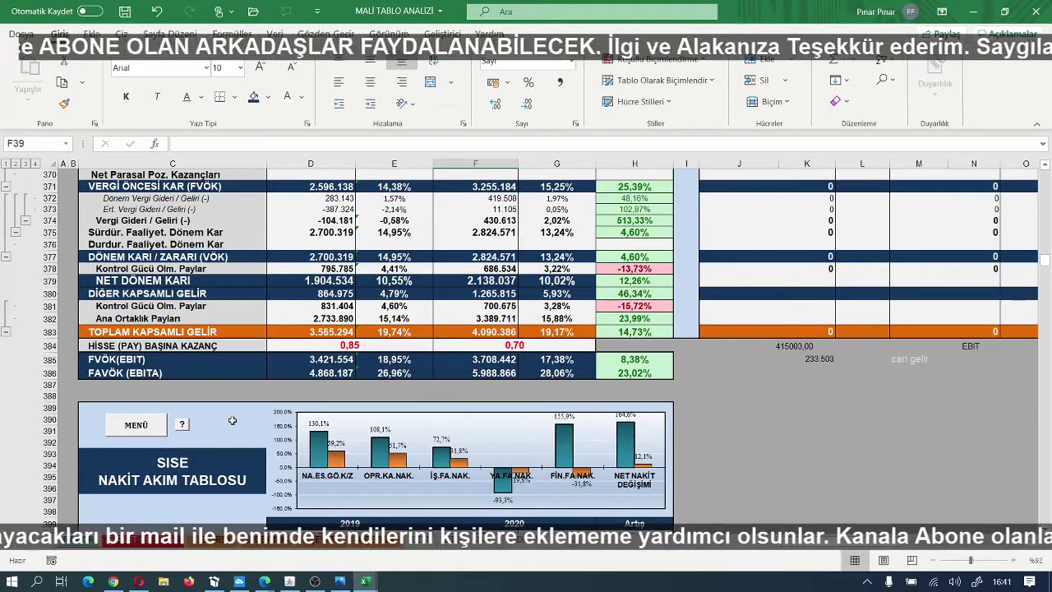
pyautogui.scroll(-1, 232, 420)
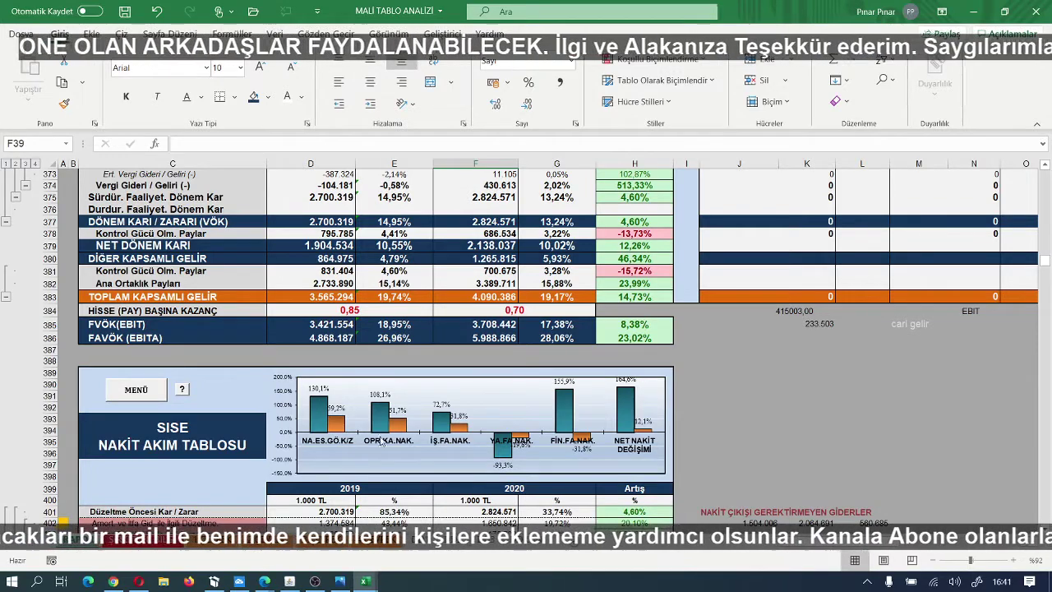
# Step: Review the KAR - ZARAR table upward from FAVÖK (EBITA) to the equity rows of the balance sheet above it
pyautogui.scroll(1, 334, 445)
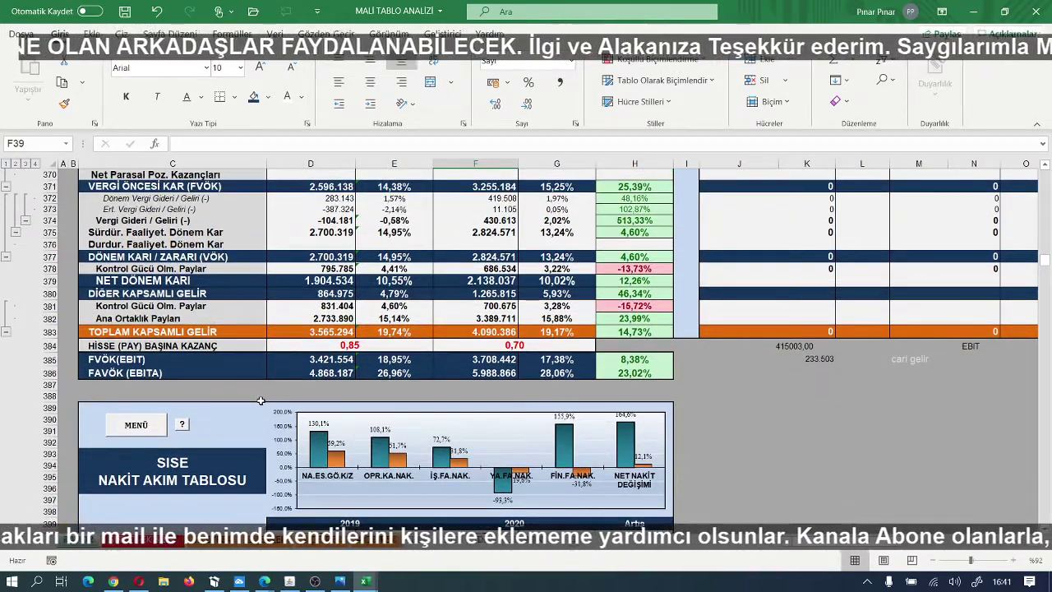
pyautogui.scroll(1, 277, 397)
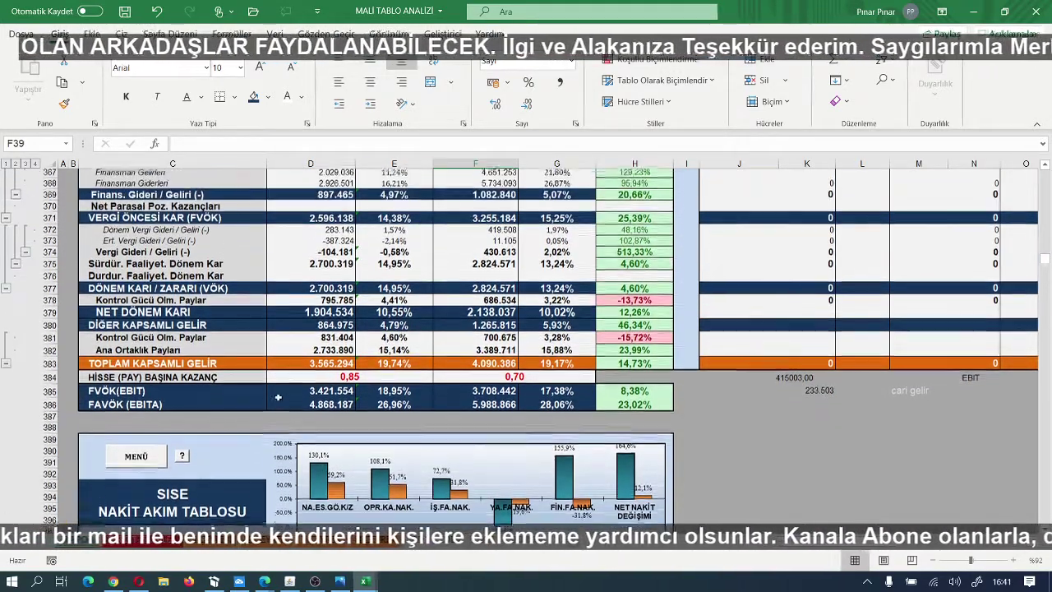
pyautogui.scroll(4, 351, 346)
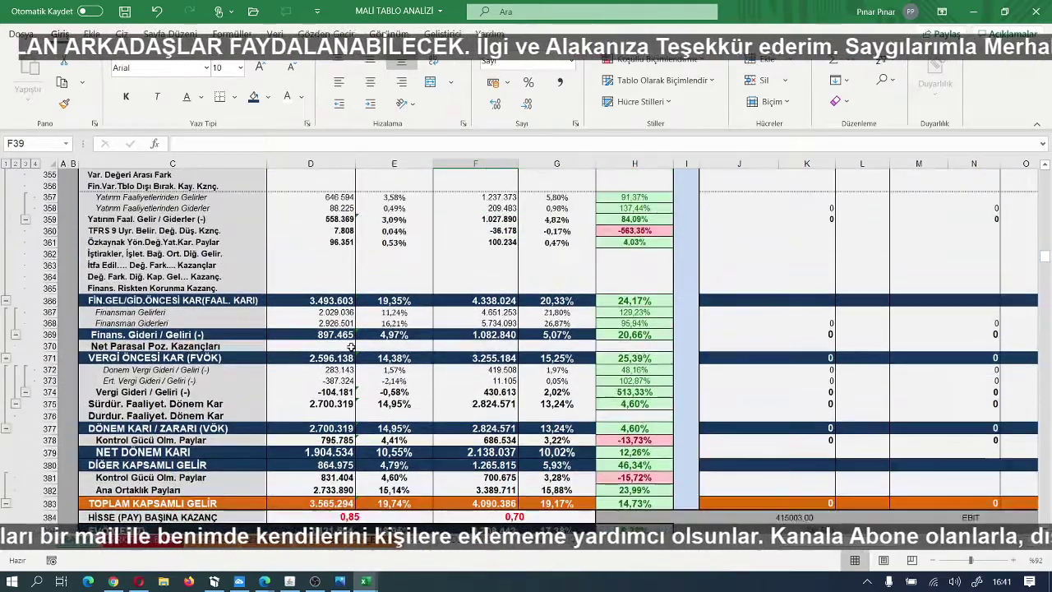
pyautogui.scroll(10, 351, 346)
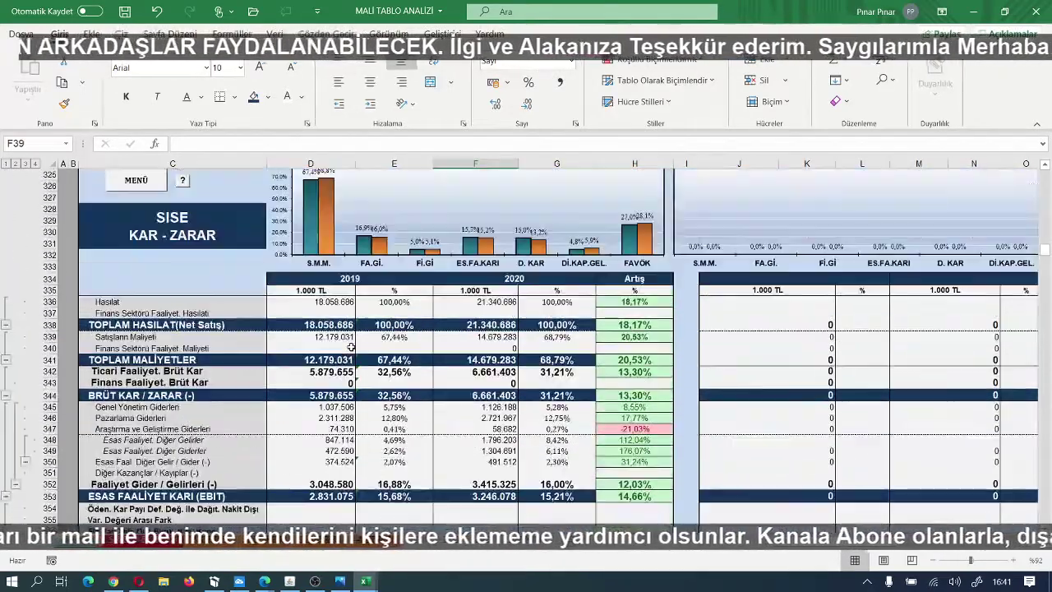
pyautogui.scroll(9, 351, 346)
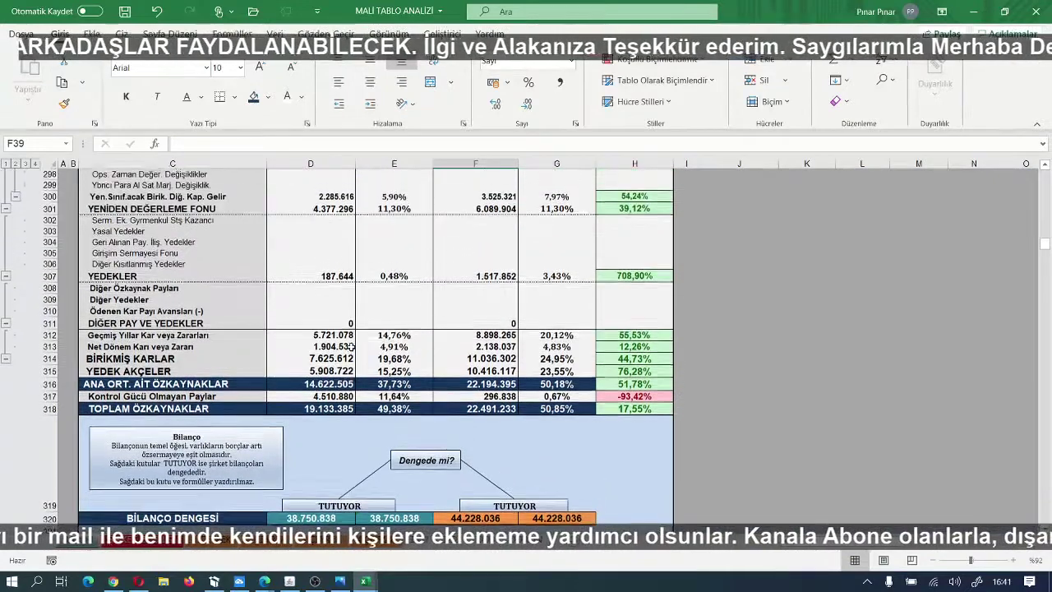
pyautogui.scroll(3, 351, 346)
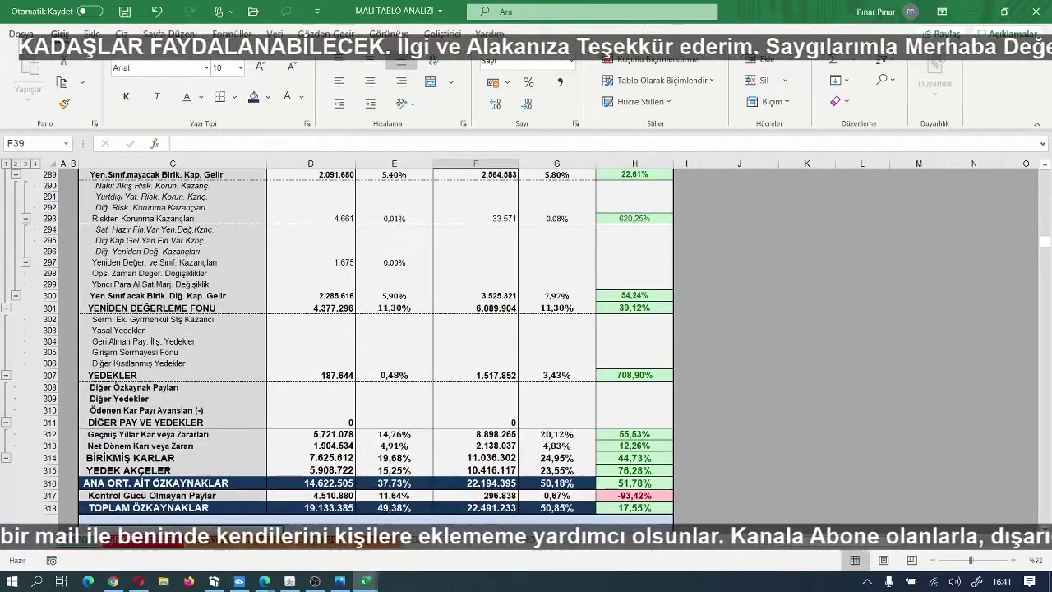
# Step: Switch to the SISE_906830_2020_4 workbook and examine the profit-and-loss rows from below ESAS FAALİYET KARI (ZARARI) down to the Diğer Kapsamlı Gelir Tablosu
pyautogui.click(340, 583)
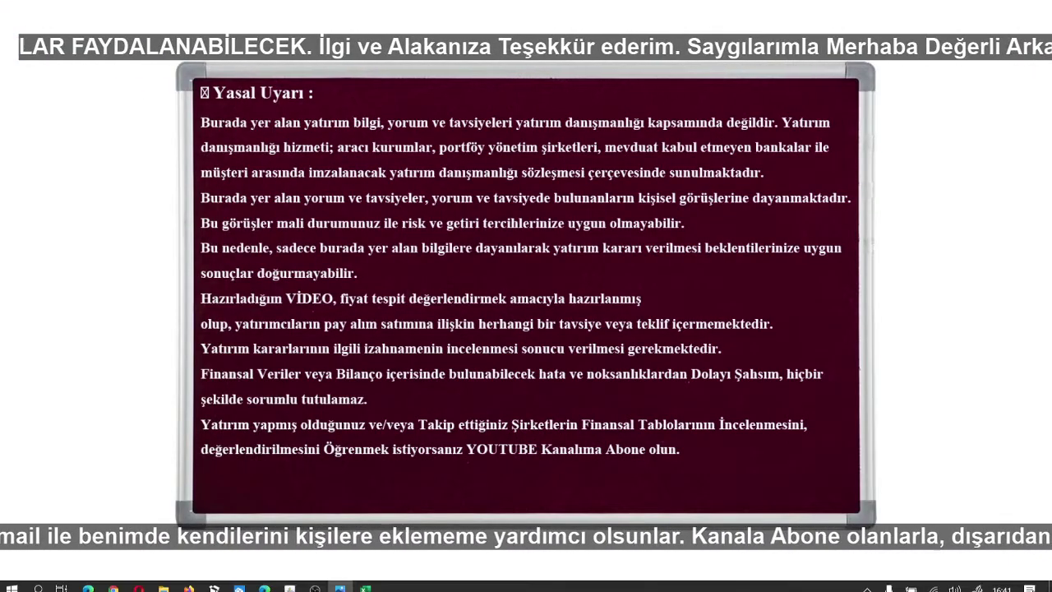
pyautogui.moveTo(366, 582)
pyautogui.click(308, 476)
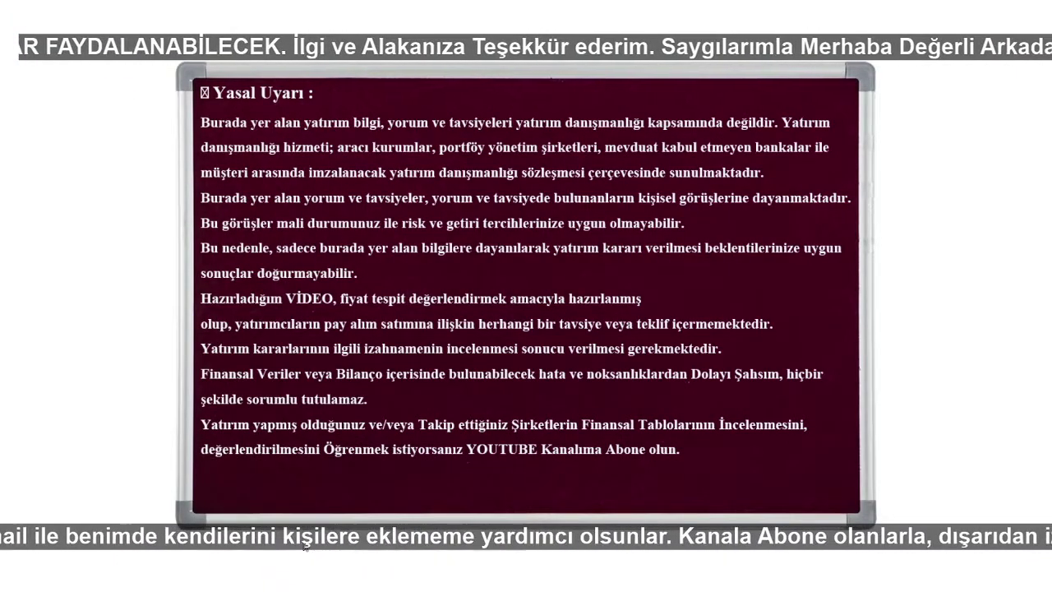
pyautogui.scroll(-3, 312, 410)
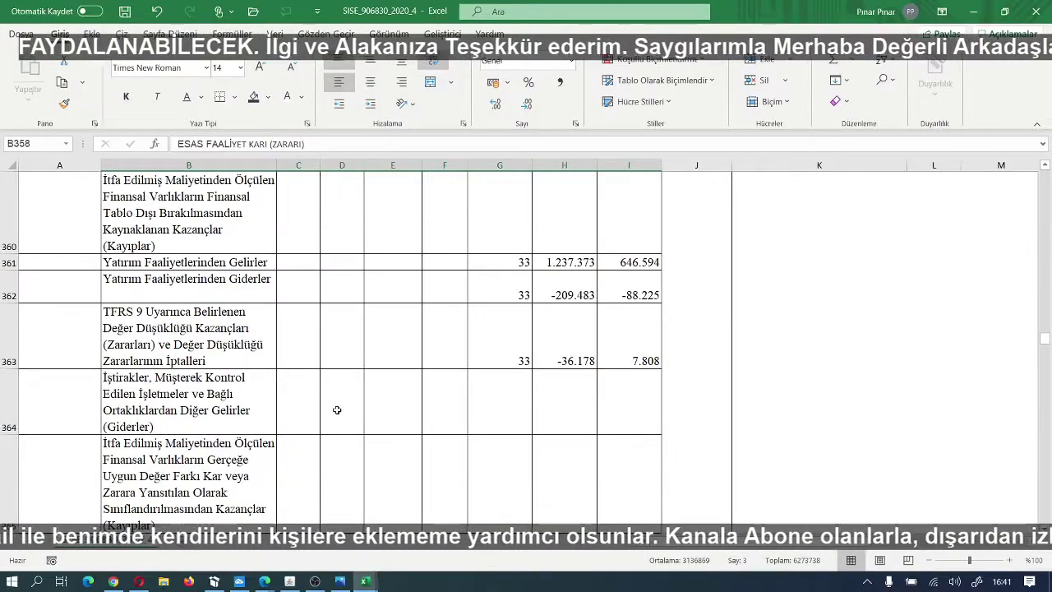
pyautogui.scroll(-3, 337, 410)
pyautogui.scroll(-1, 337, 410)
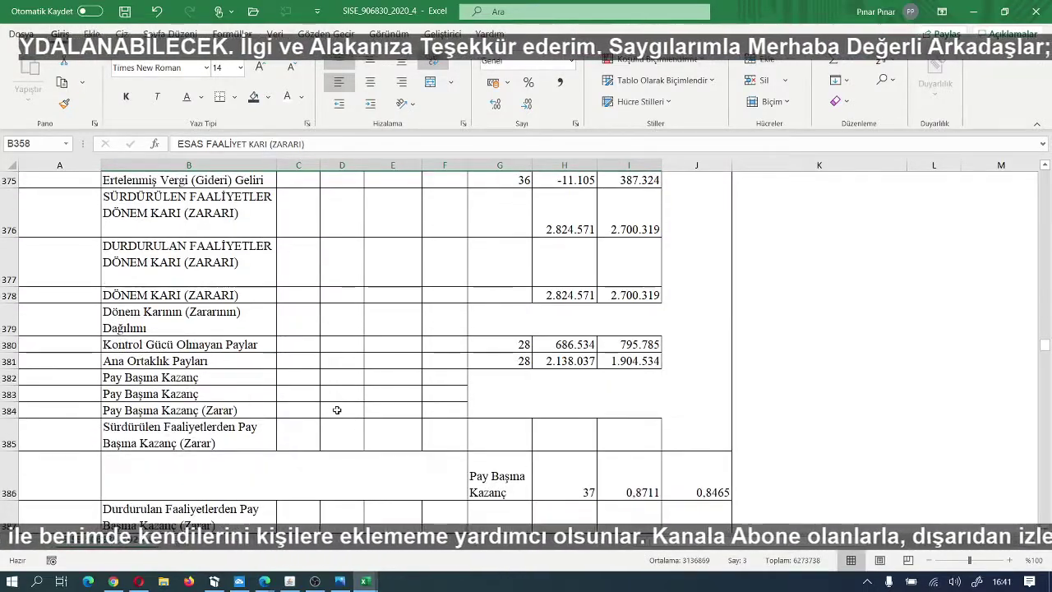
pyautogui.scroll(-2, 337, 410)
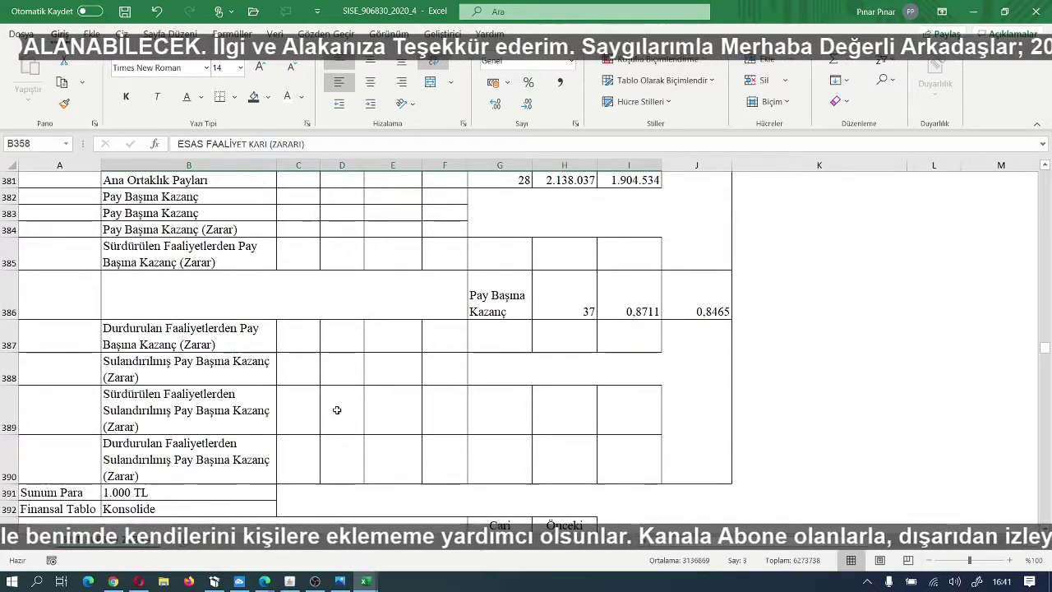
pyautogui.scroll(-3, 337, 410)
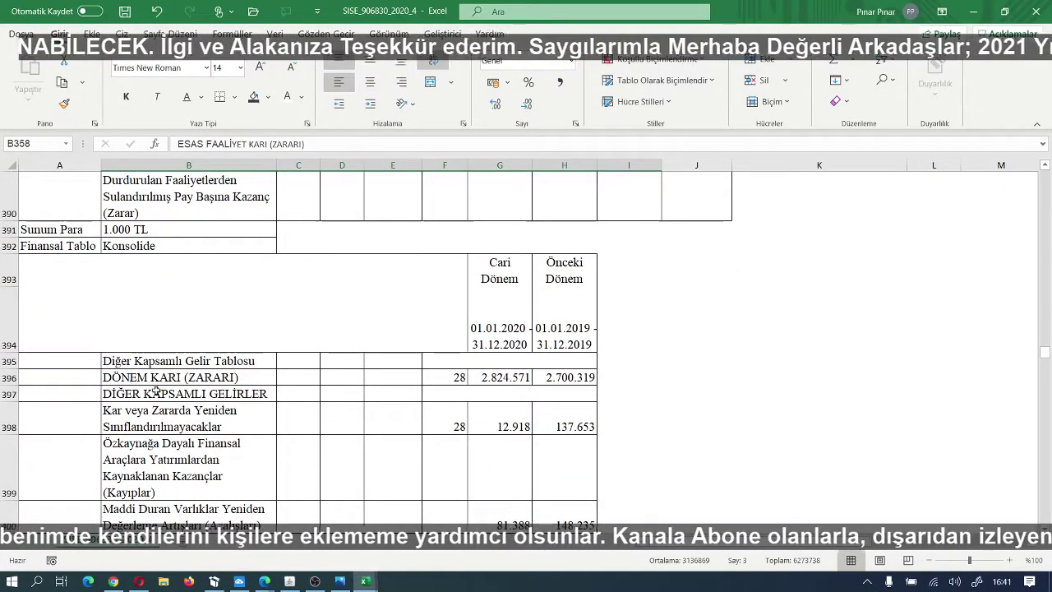
# Step: Review the profit-and-loss rows back up to ESAS FAALİYET KARI (ZARARI), and again down through DÖNEM KARI (ZARARI) to Pay Başına Kazanç
pyautogui.scroll(1, 408, 359)
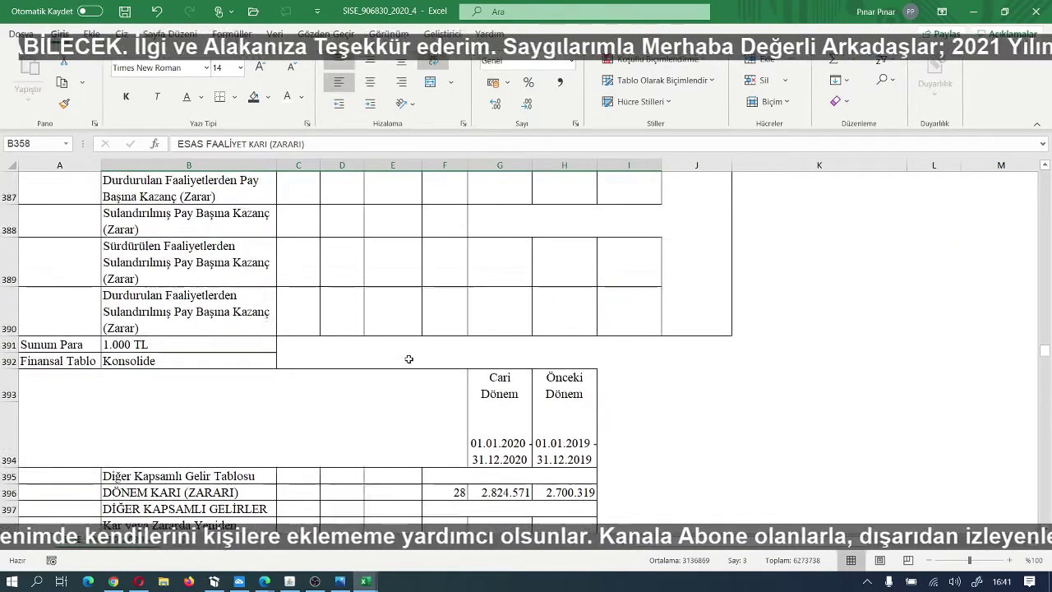
pyautogui.scroll(5, 408, 359)
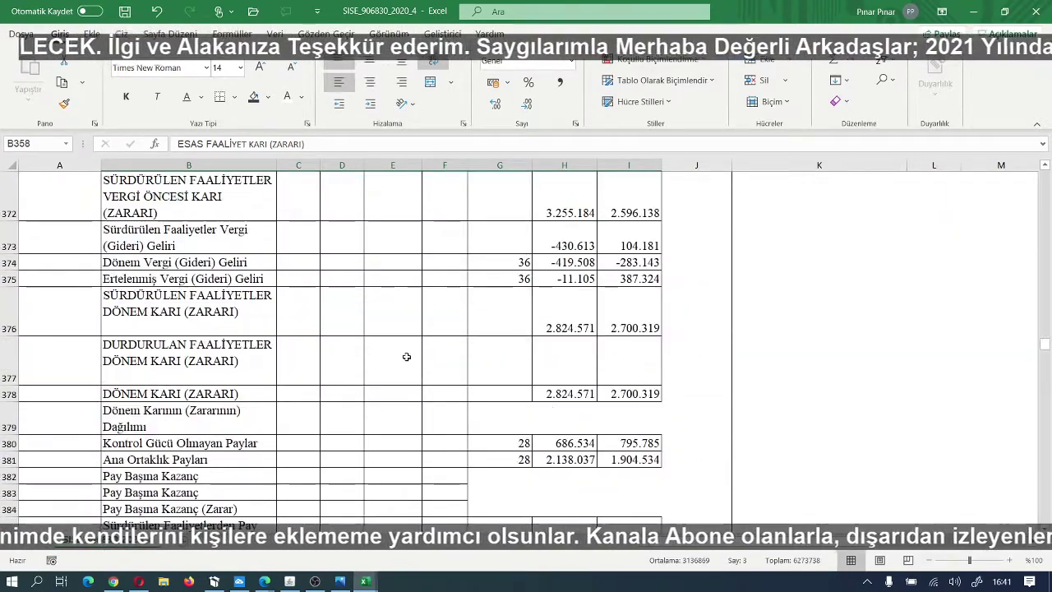
pyautogui.scroll(5, 406, 357)
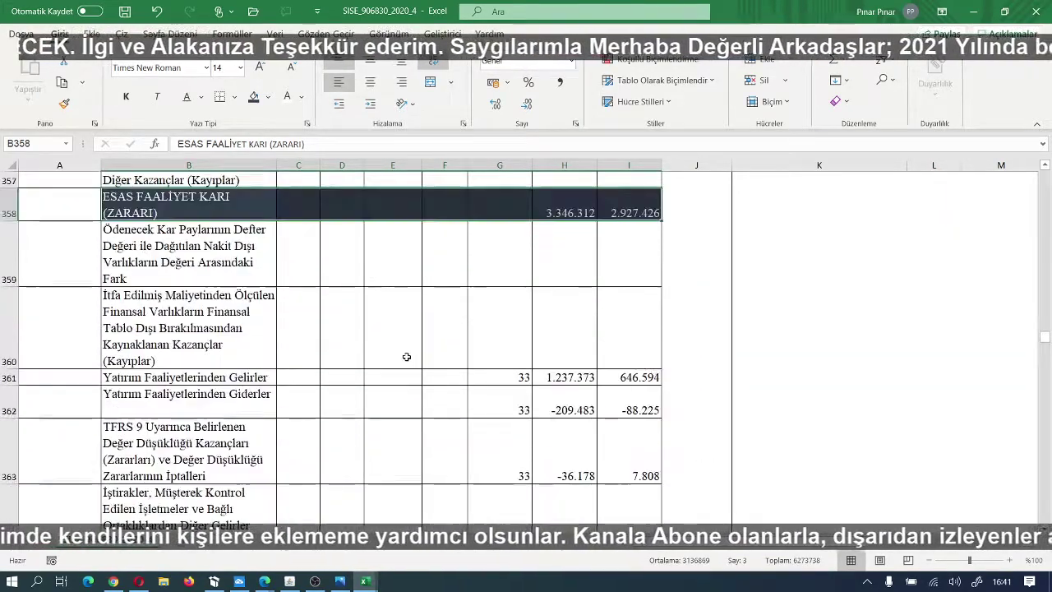
pyautogui.scroll(2, 406, 357)
pyautogui.scroll(-3, 406, 357)
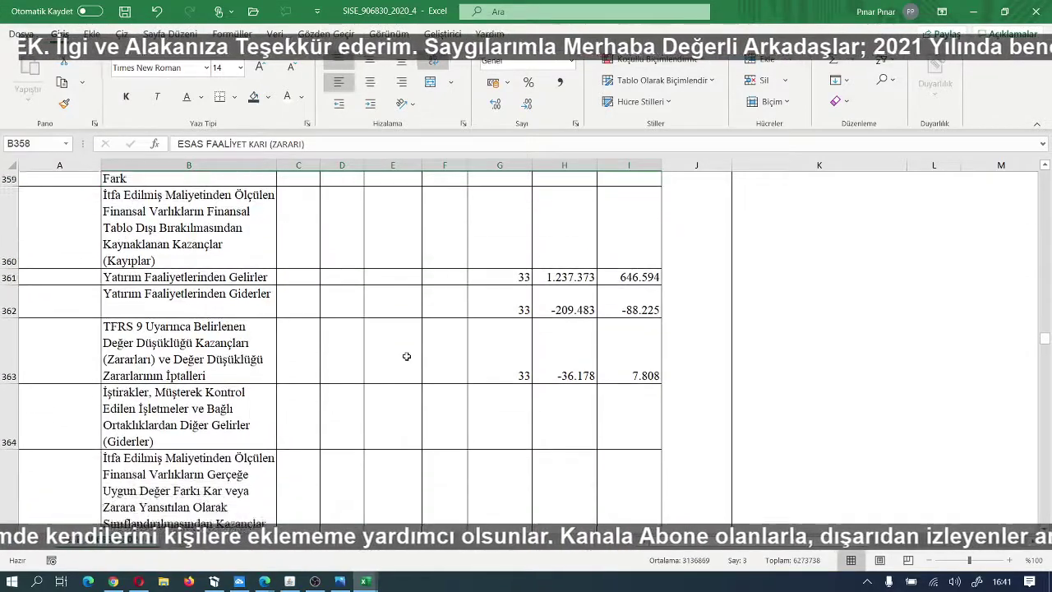
pyautogui.scroll(-4, 406, 356)
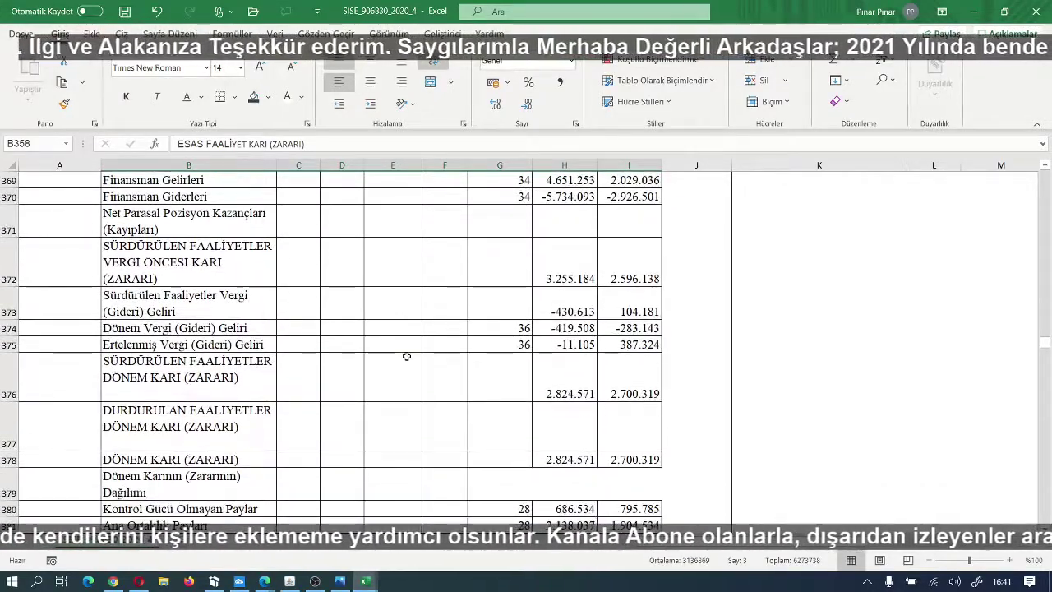
pyautogui.scroll(2, 406, 357)
pyautogui.scroll(-5, 406, 356)
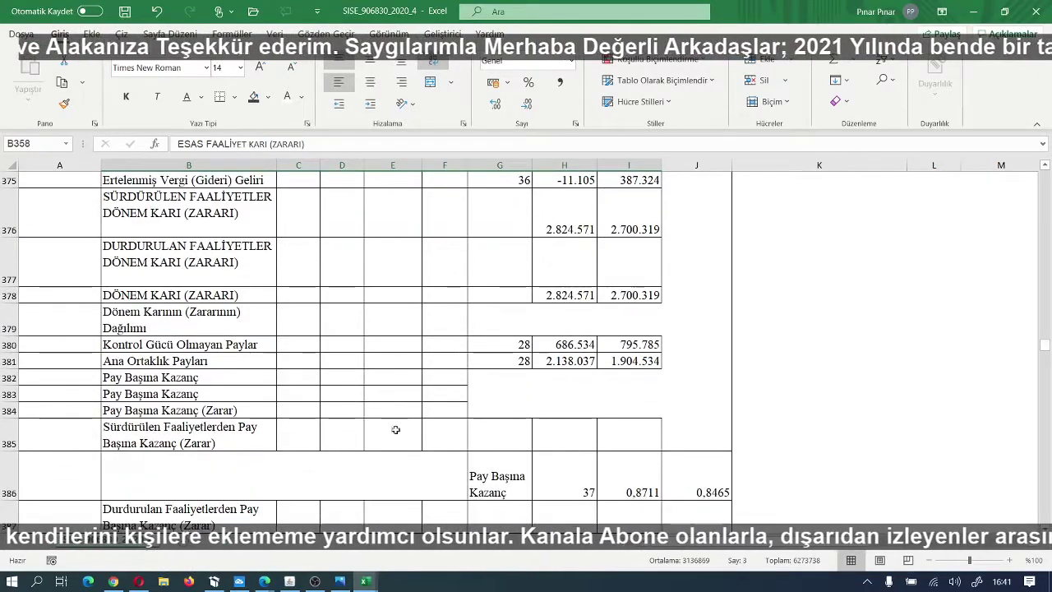
# Step: Switch to the MALİ TABLO ANALİZİ workbook and examine the KAR - ZARAR table's coloured main rows from TOPLAM HASILAT to VERGİ ÖNCESİ KAR (FVÖK)
pyautogui.moveTo(368, 580)
pyautogui.click(472, 485)
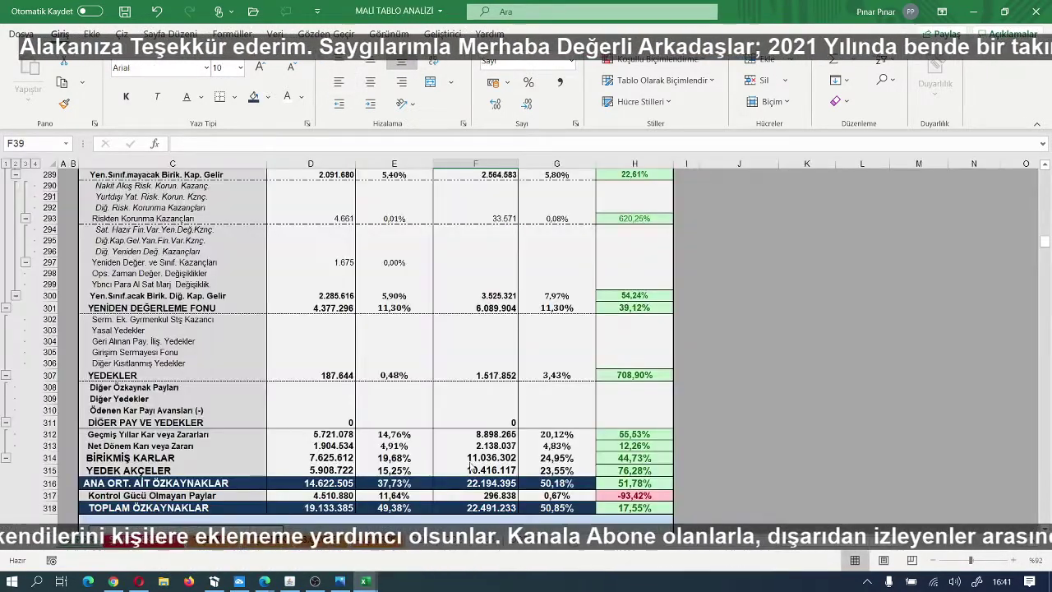
pyautogui.scroll(-2, 489, 423)
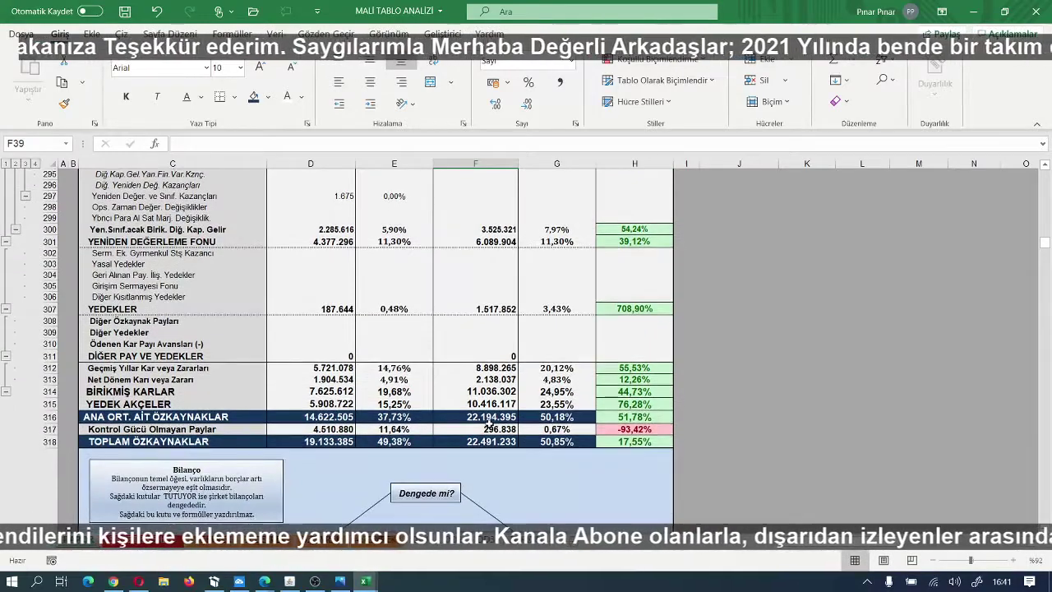
pyautogui.scroll(-8, 491, 423)
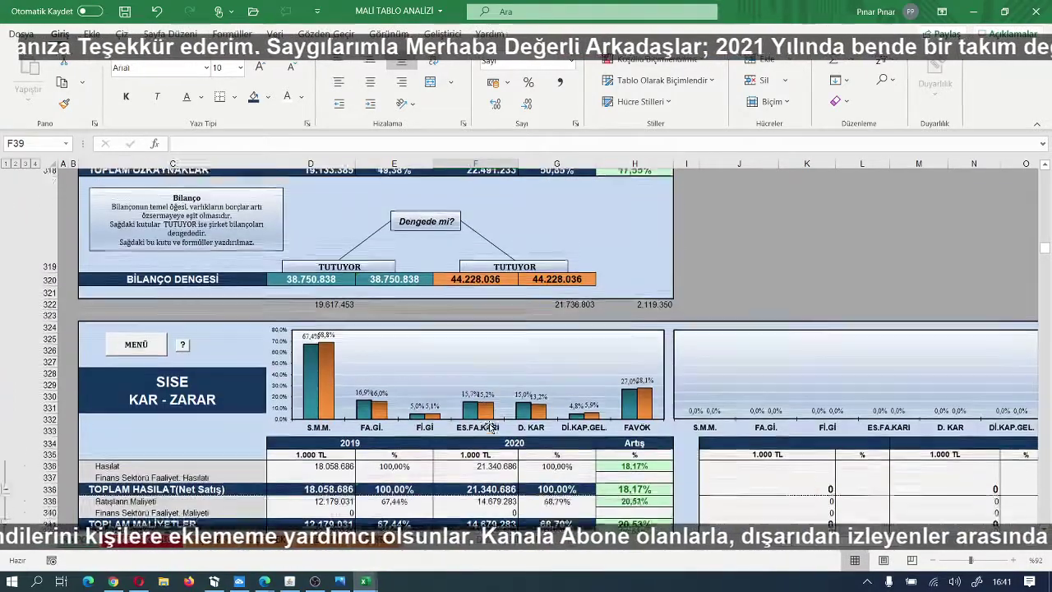
pyautogui.scroll(-4, 491, 427)
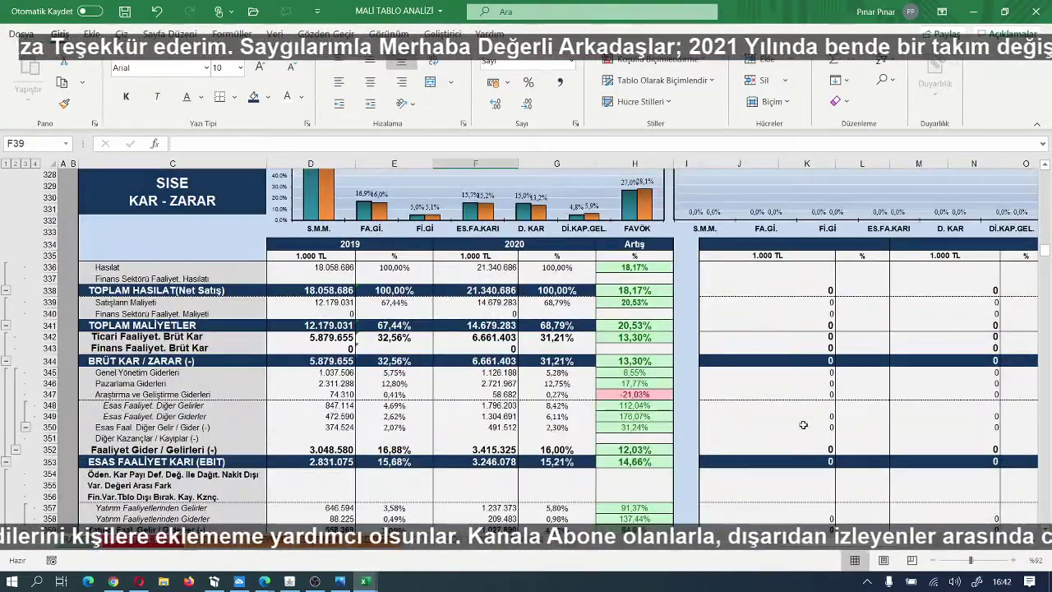
pyautogui.scroll(-3, 803, 424)
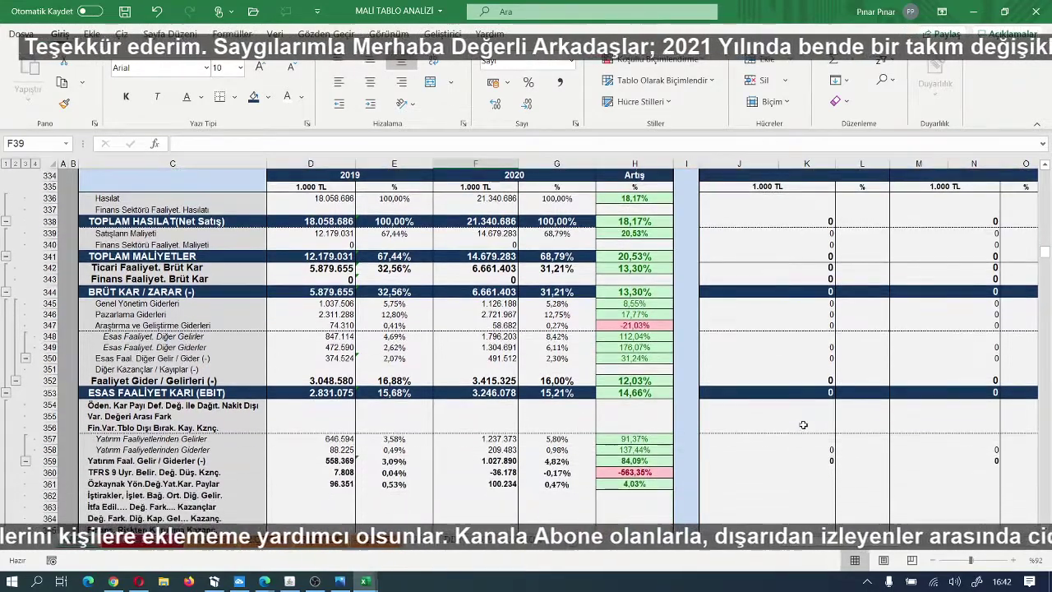
pyautogui.scroll(-1, 802, 425)
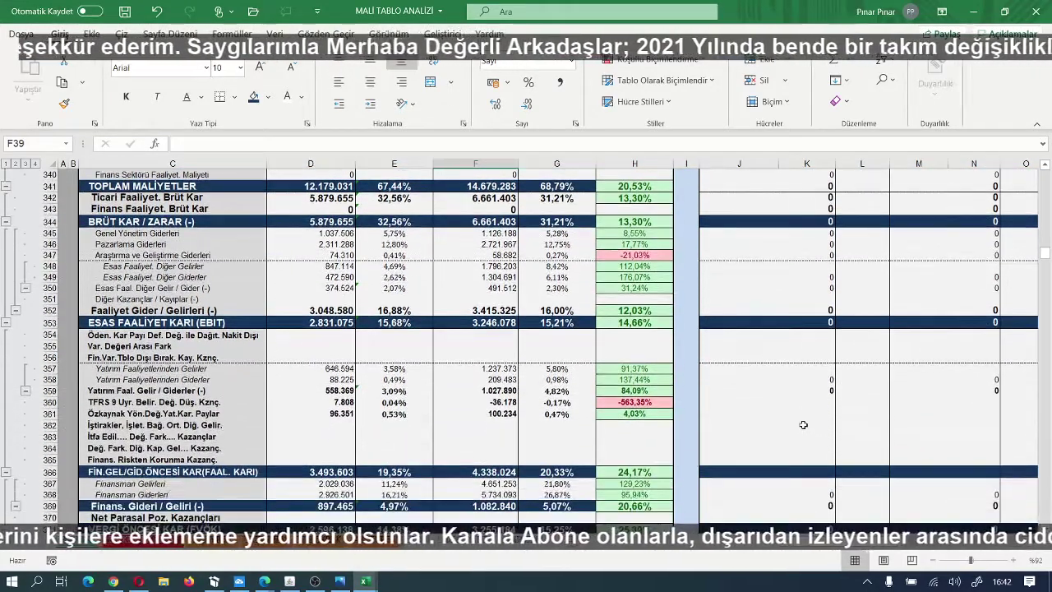
pyautogui.scroll(-1, 803, 425)
pyautogui.scroll(-1, 803, 425)
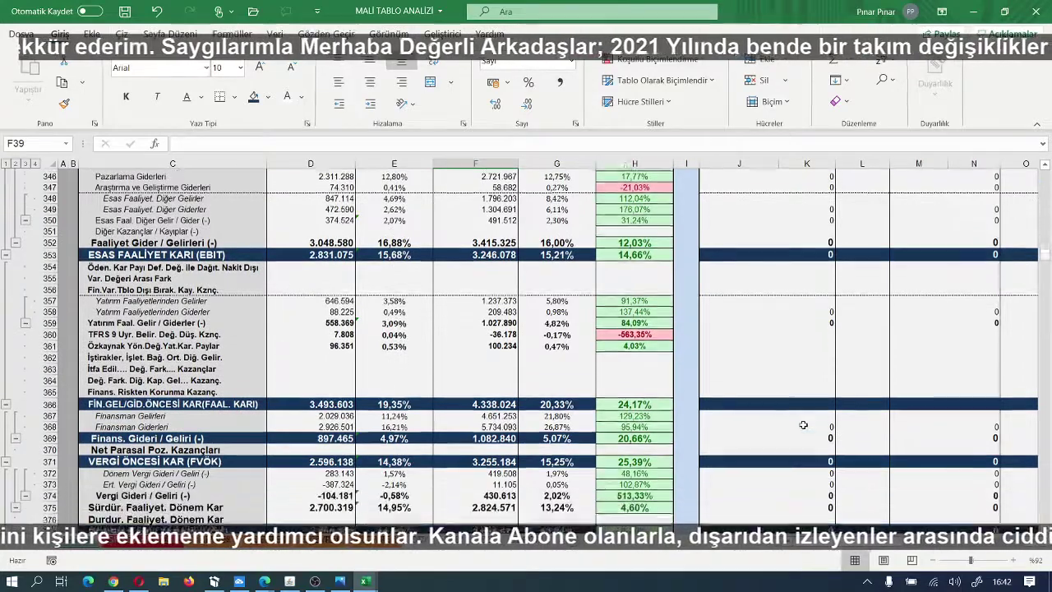
# Step: Examine the lower KAR - ZARAR rows, from FİN.GEL/GİD.ÖNCESİ KAR through DÖNEM KARI and TOPLAM KAPSAMLI GELİR to FAVÖK (EBITA), for their row colours
pyautogui.scroll(-1, 803, 425)
pyautogui.scroll(-1, 803, 425)
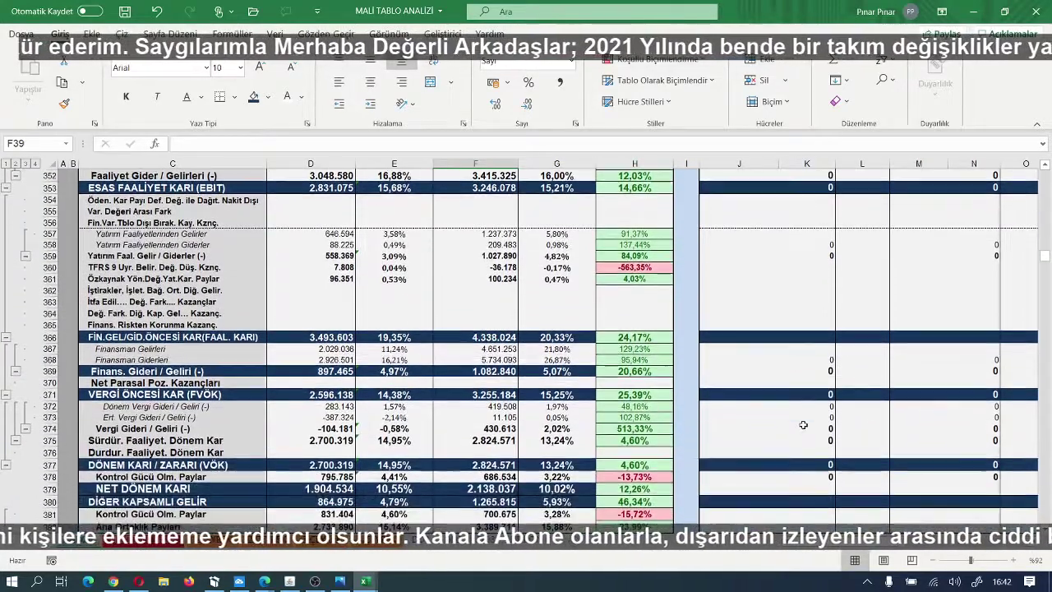
pyautogui.scroll(-1, 803, 425)
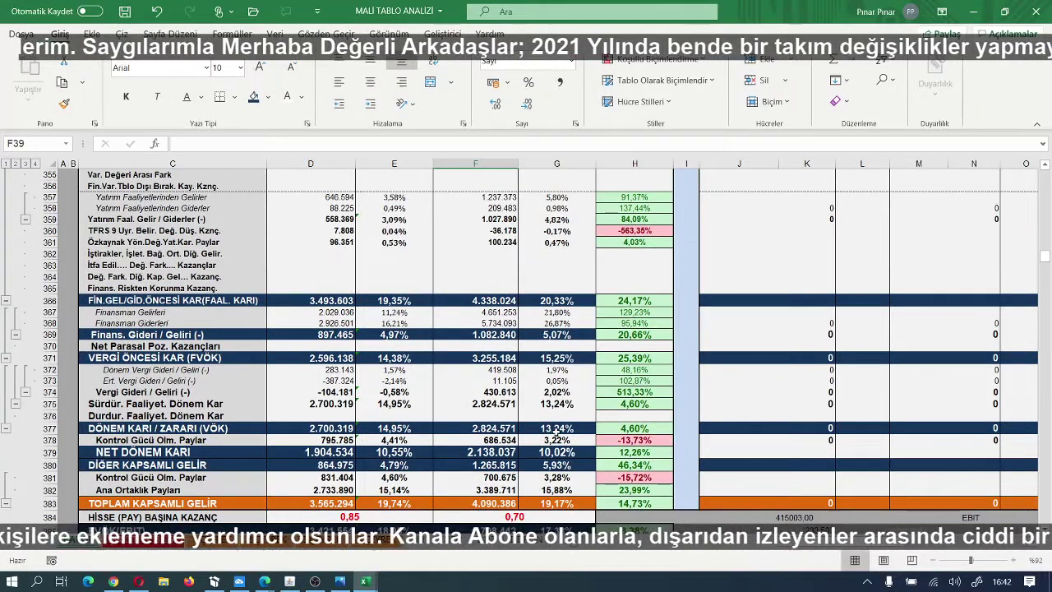
pyautogui.scroll(-1, 621, 428)
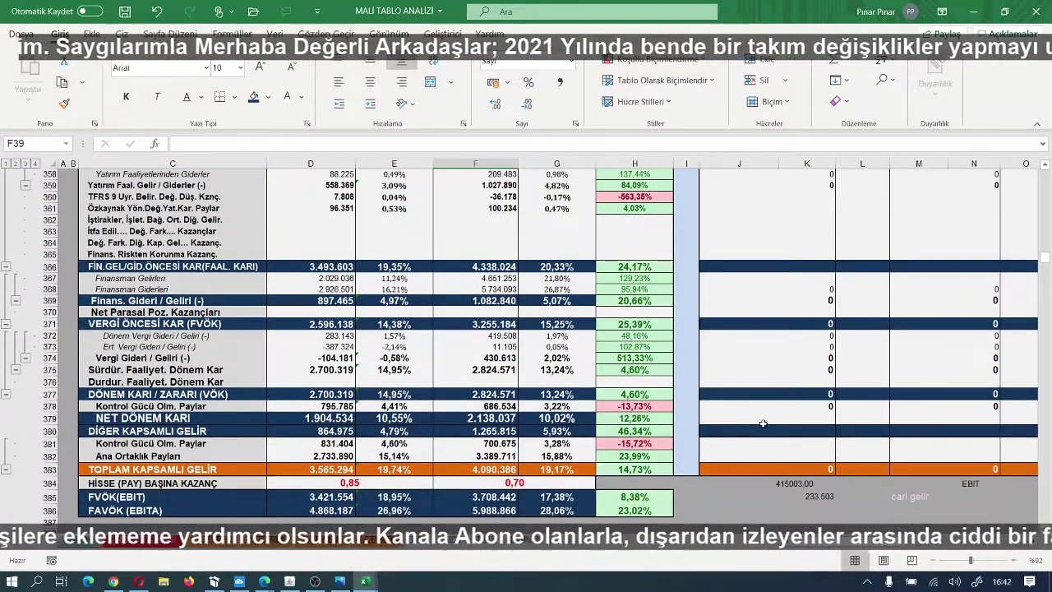
pyautogui.scroll(-1, 762, 423)
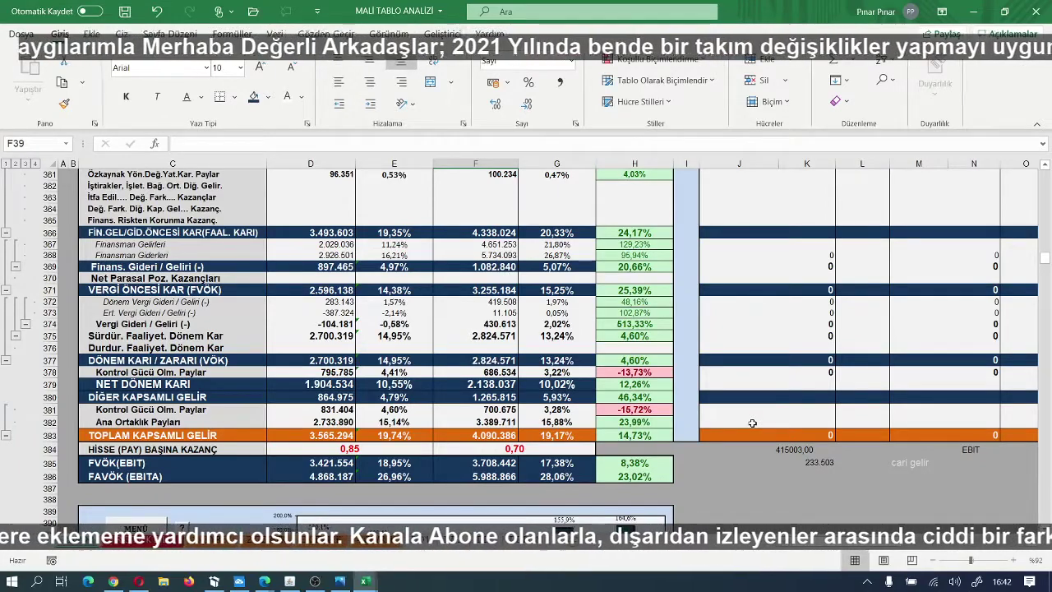
pyautogui.scroll(1, 752, 422)
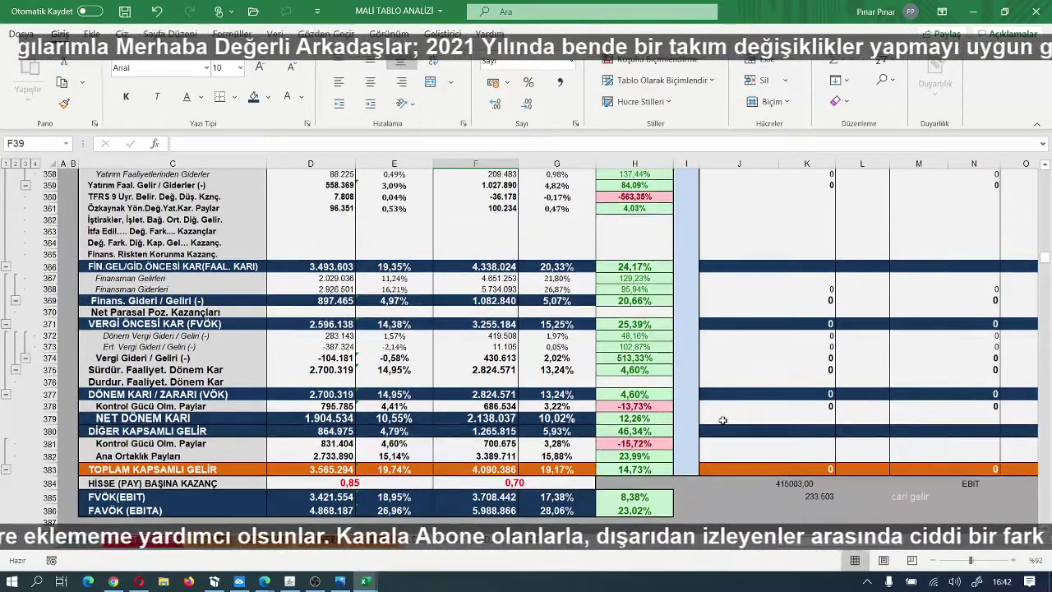
pyautogui.scroll(2, 722, 420)
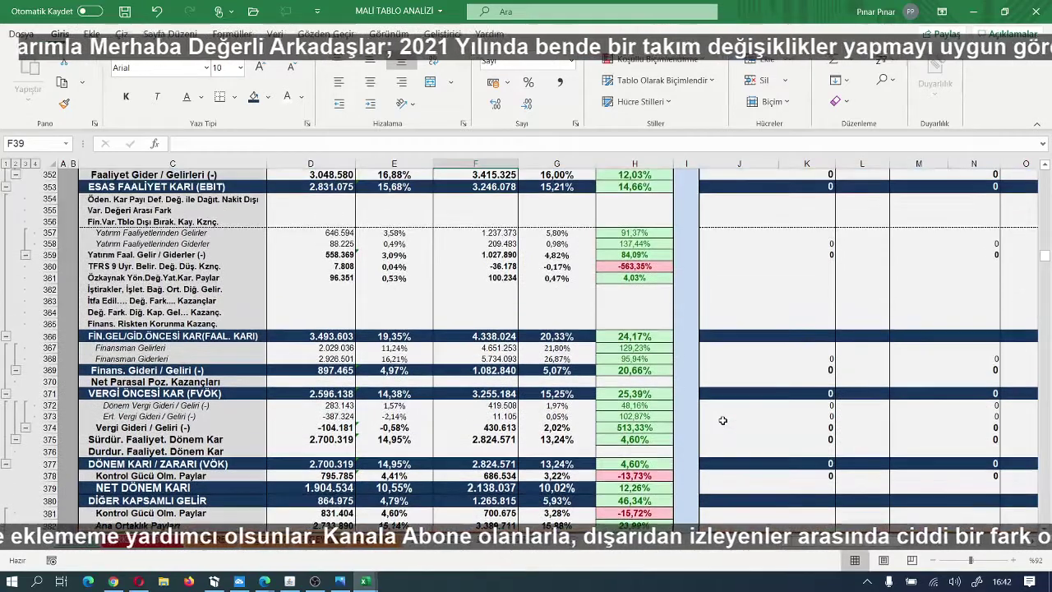